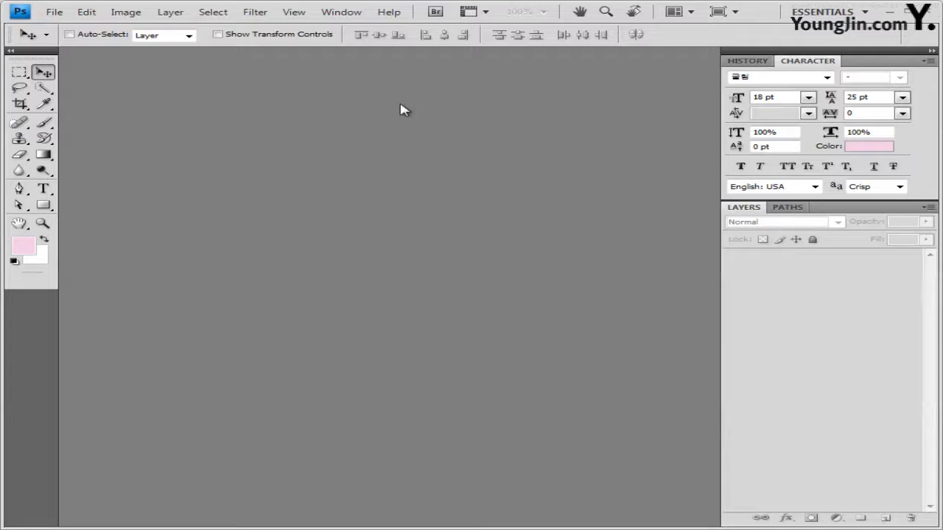
Create a new 400 × 500 pixel document and float it in its own window
key(ctrl+n)
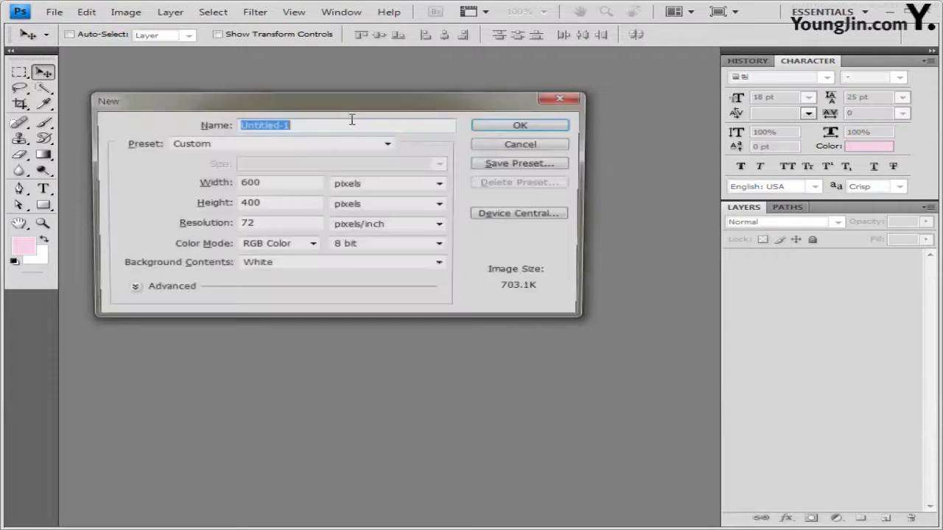
double_click(294, 184)
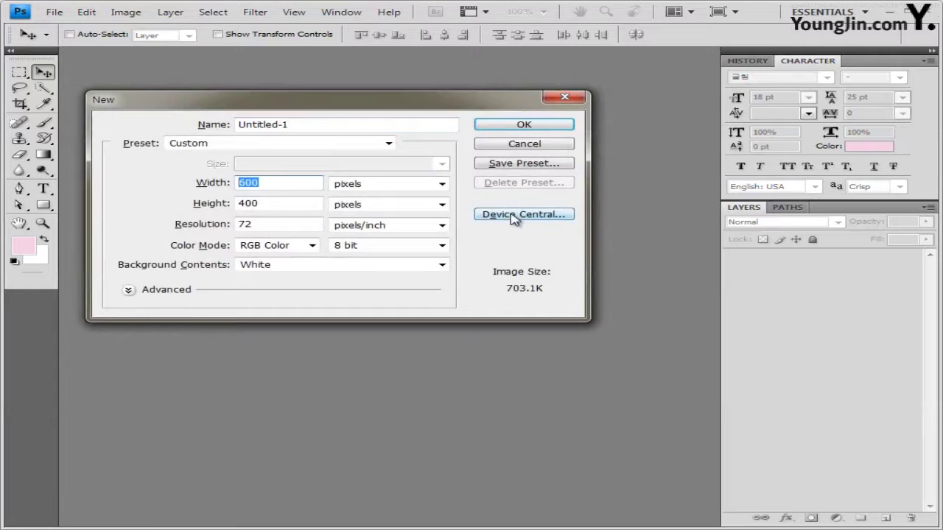
text(400)
key(Tab)
key(Tab)
text(500)
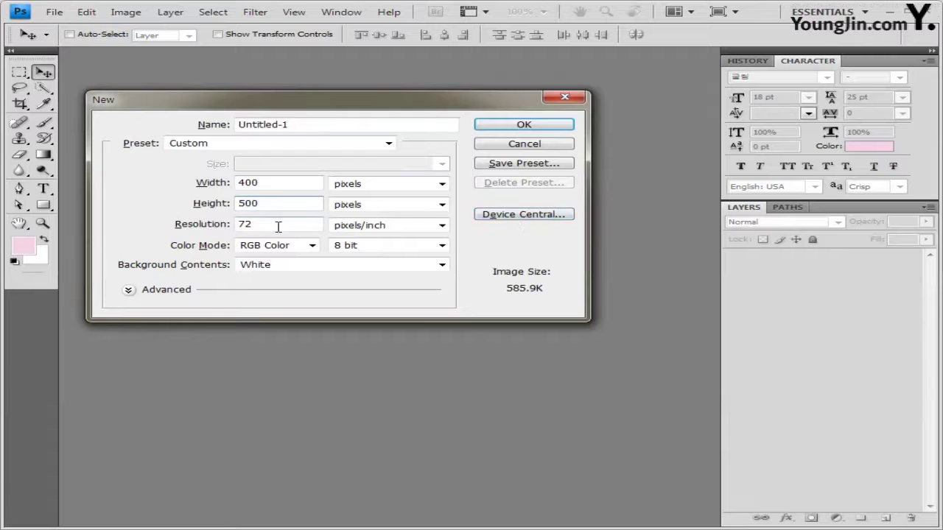
click(531, 128)
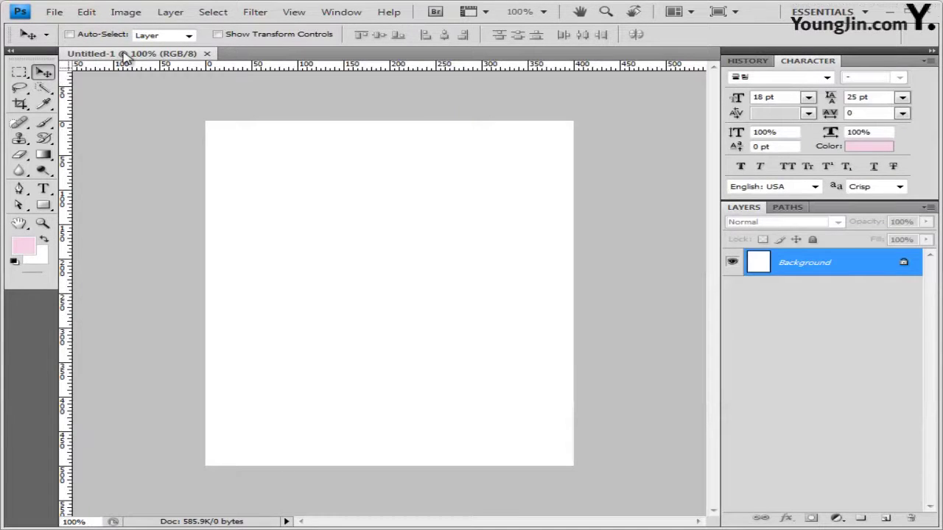
drag(124, 53, 166, 100)
drag(231, 99, 310, 122)
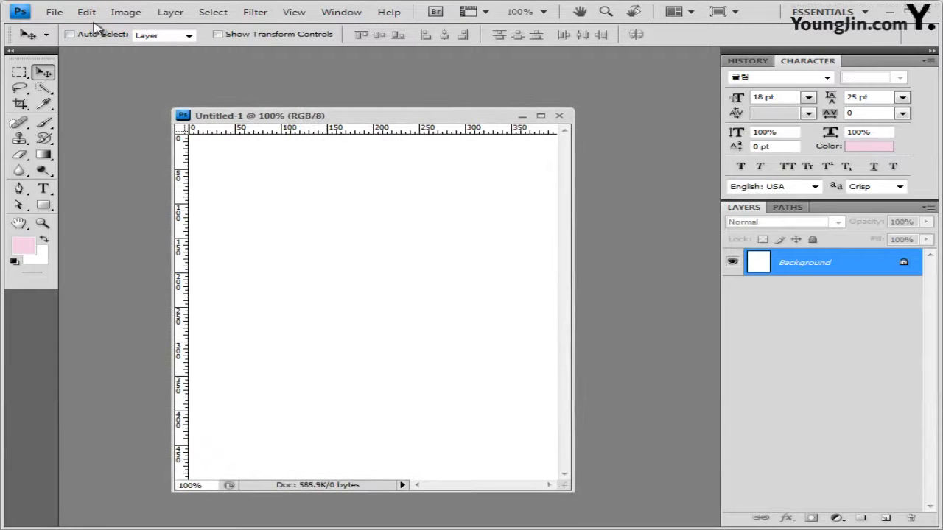
Show the guide grid over the canvas and save the document as 1.psd
key(F2)
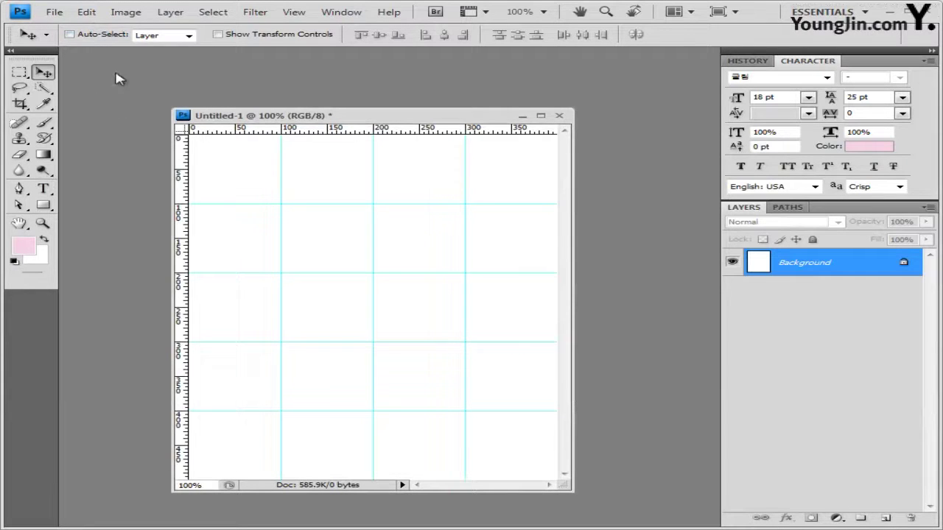
click(55, 12)
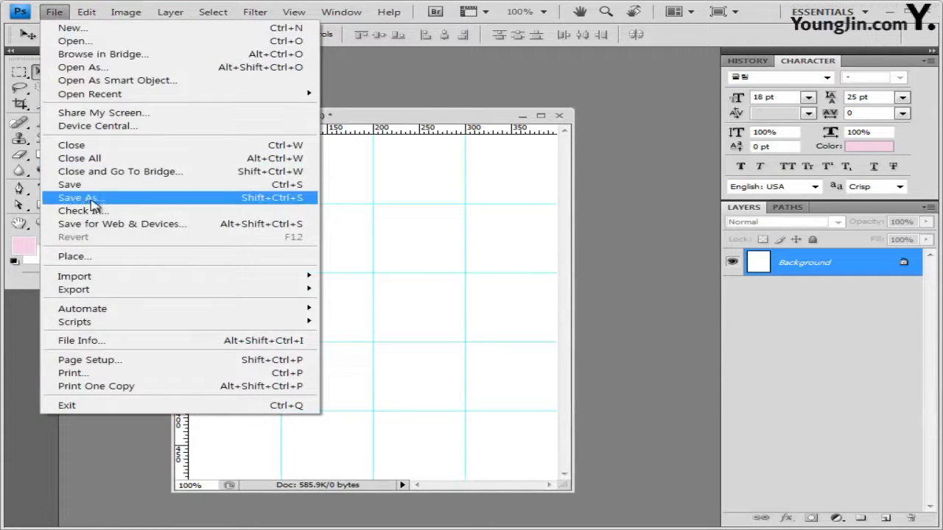
click(94, 195)
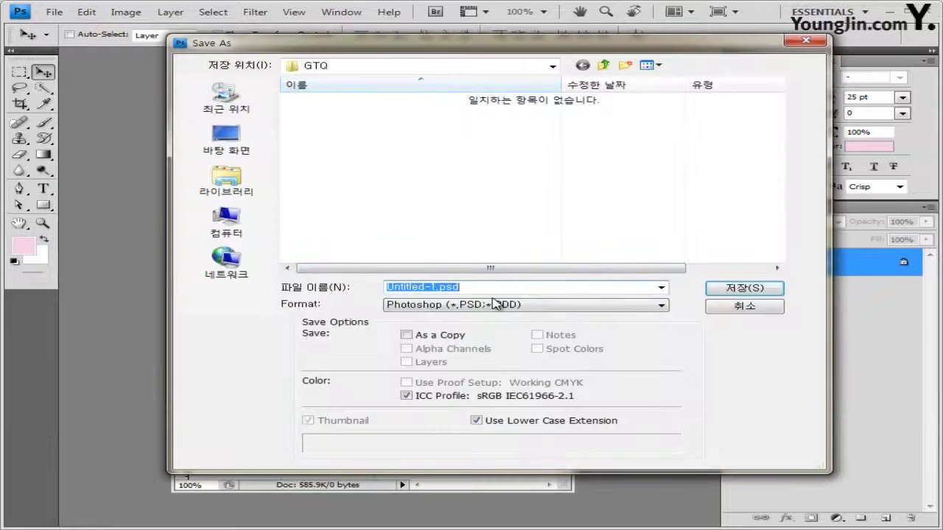
text(1)
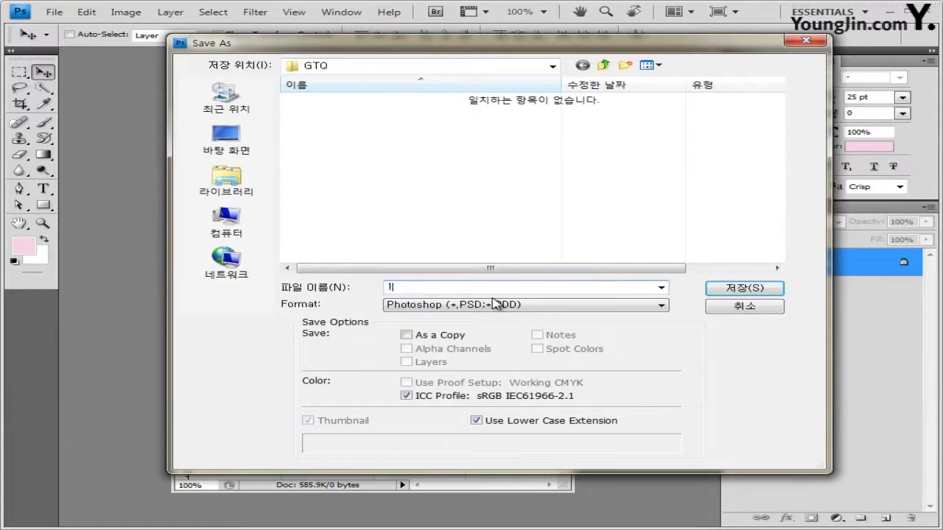
click(745, 288)
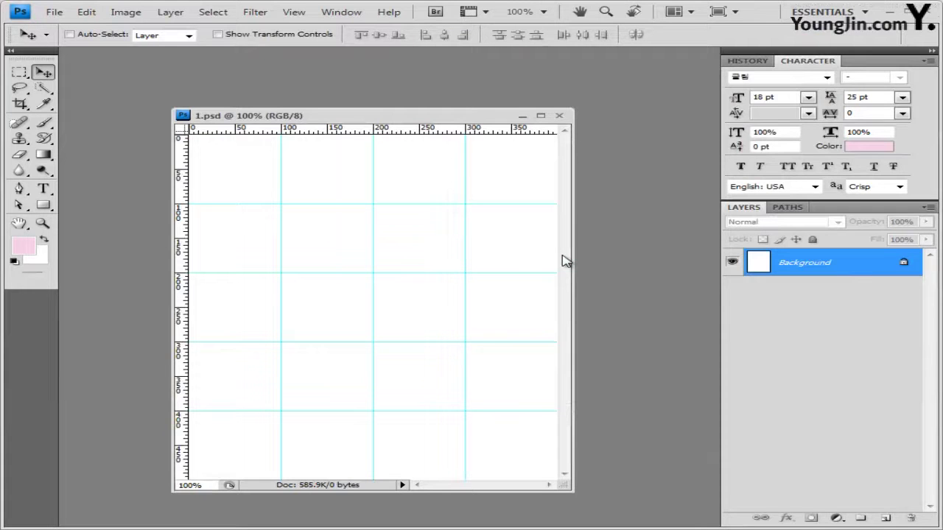
key(ctrl+o)
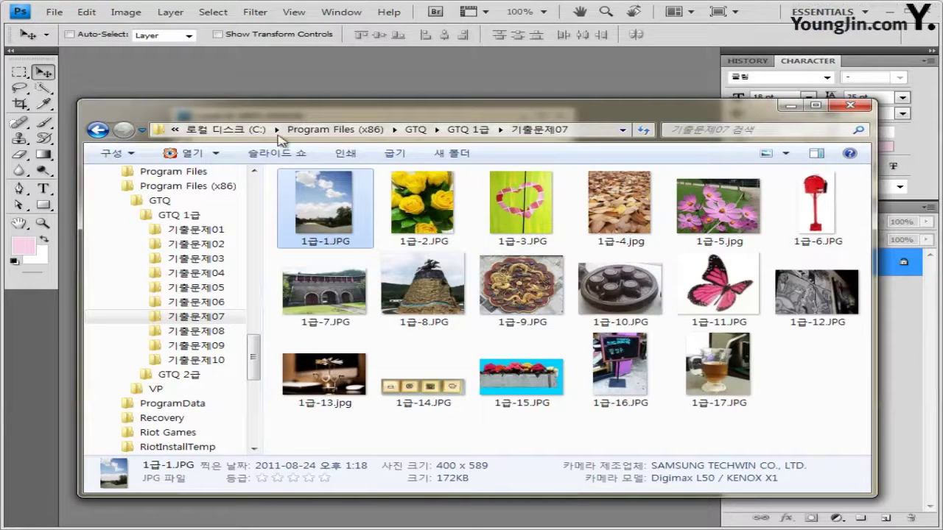
Open 1급-1.JPG, close its window, and paste the sky photo into 1.psd as Layer 1
click(341, 229)
drag(325, 202, 111, 56)
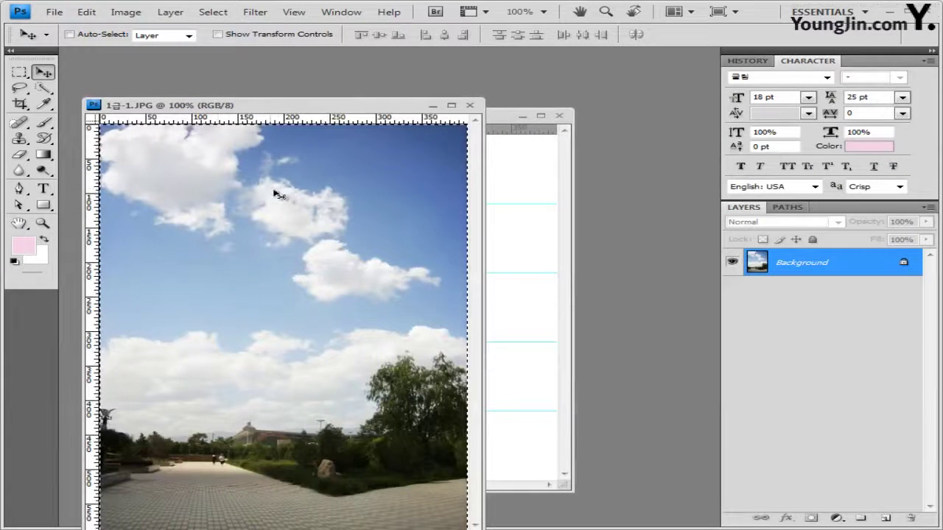
click(470, 105)
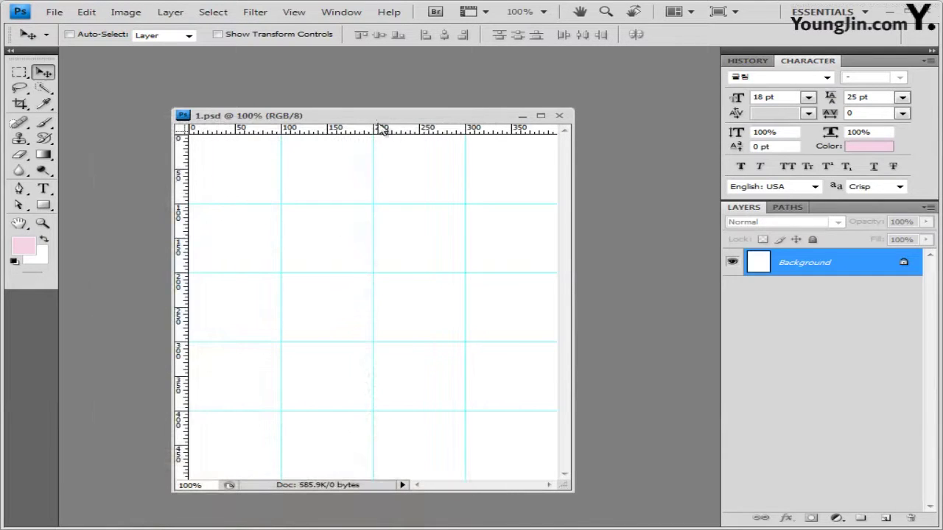
key(ctrl+v)
drag(379, 118, 360, 89)
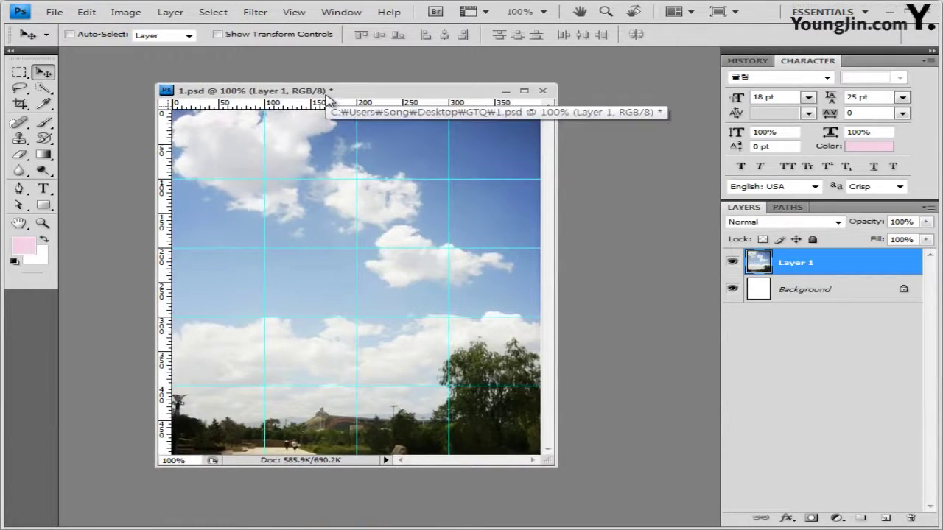
Apply the Fresco artistic filter (Brush Size 2, Detail 8, Texture 1) to the sky layer
click(267, 15)
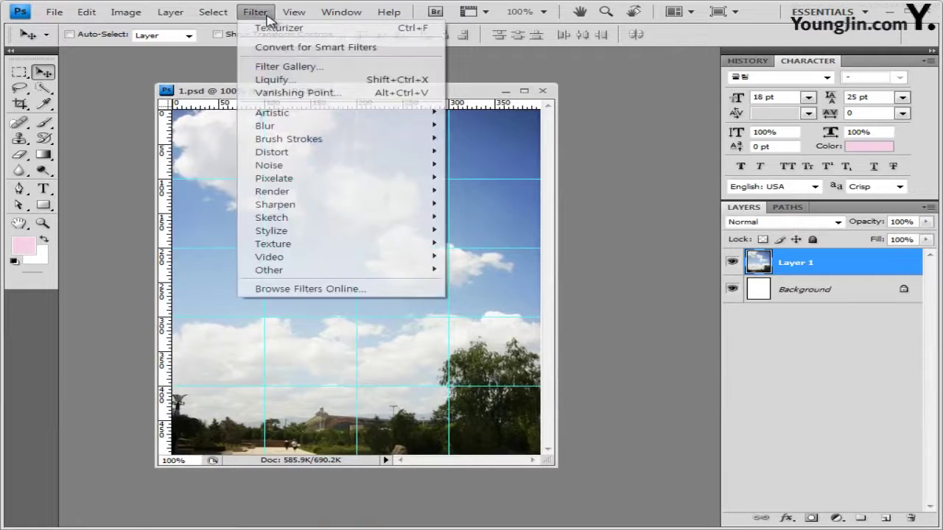
mouse_move(310, 112)
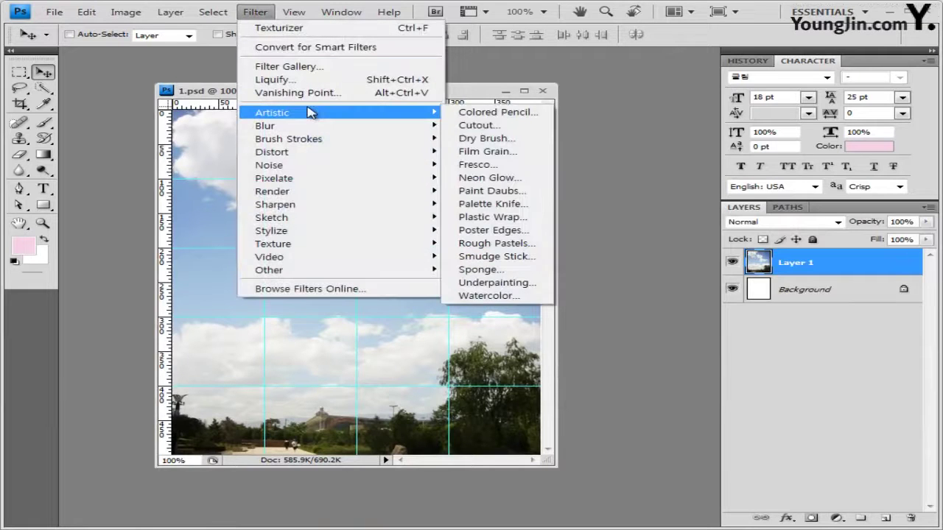
click(475, 165)
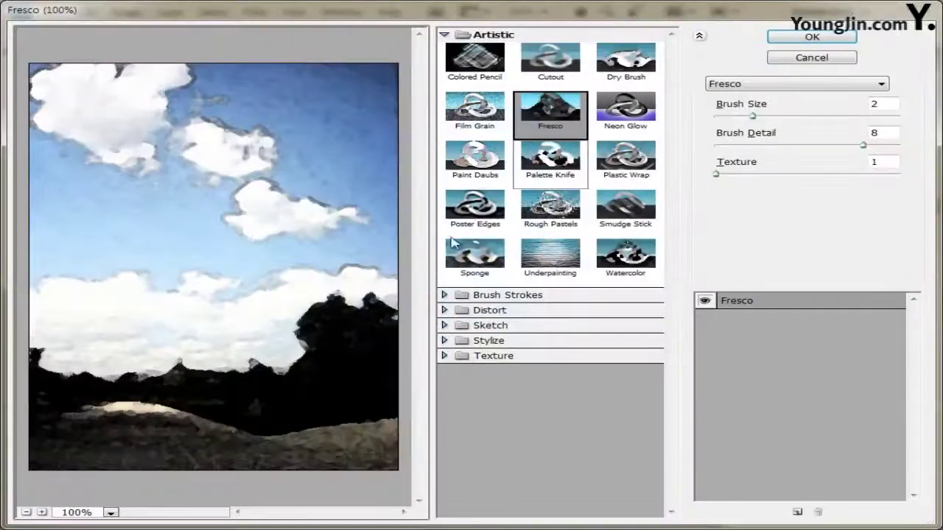
click(814, 39)
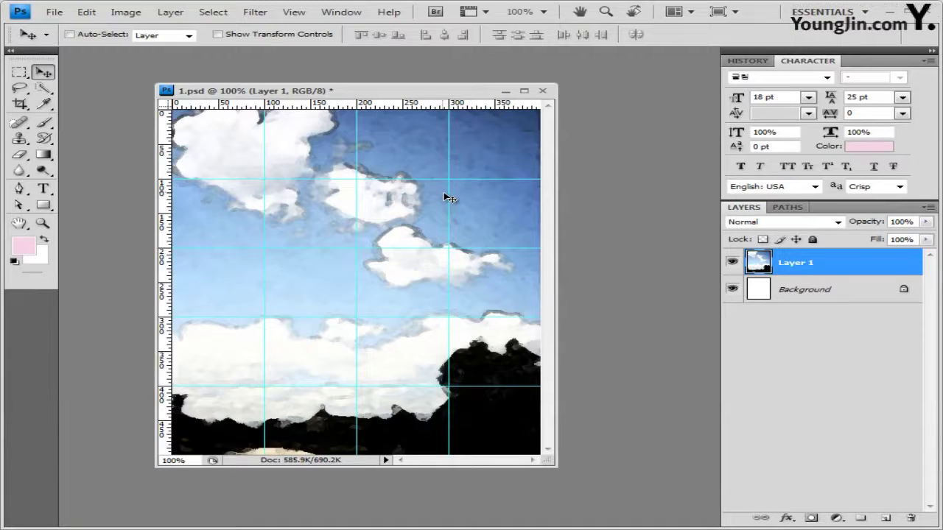
Choose the Pen tool with shape style None and white (#ffffff) as the shape colour
click(22, 189)
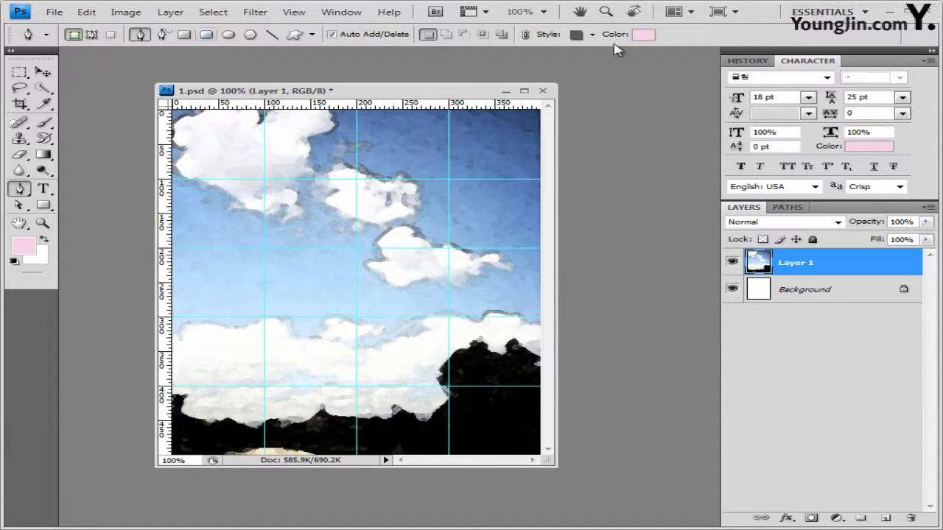
click(592, 35)
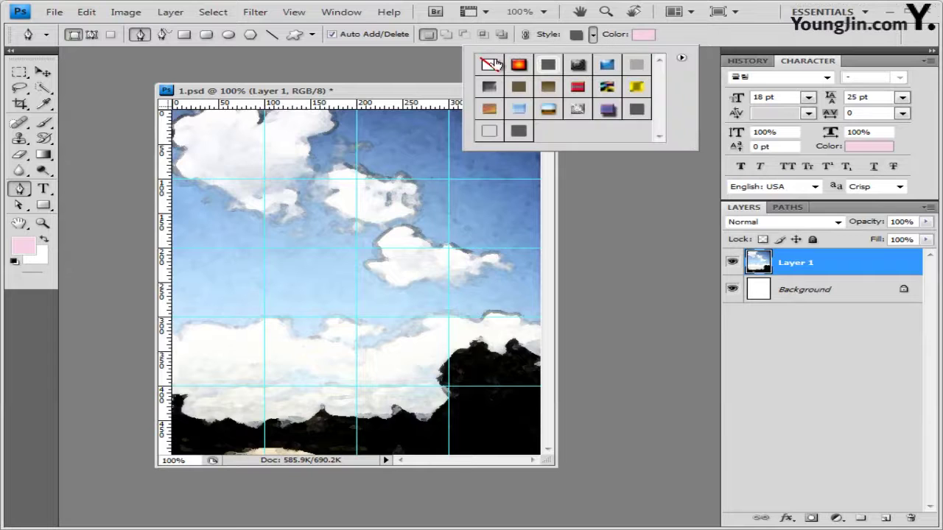
click(492, 64)
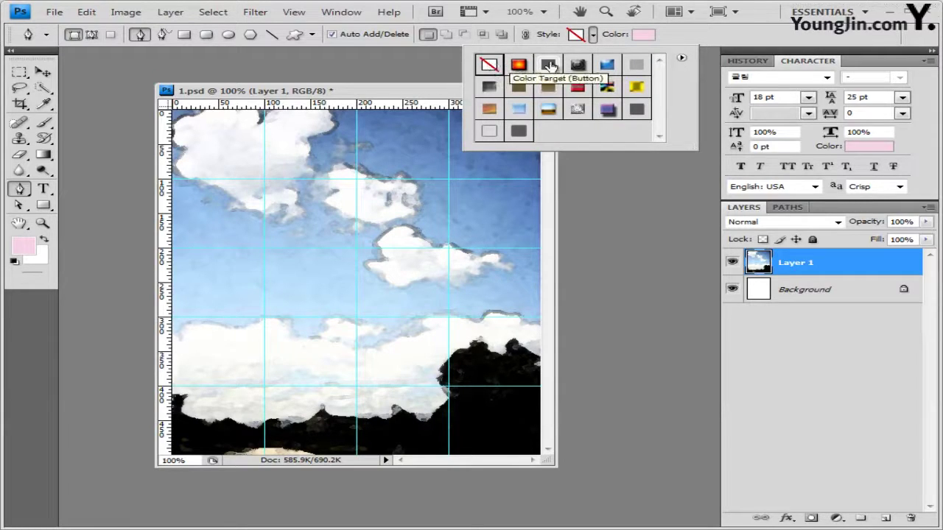
click(643, 34)
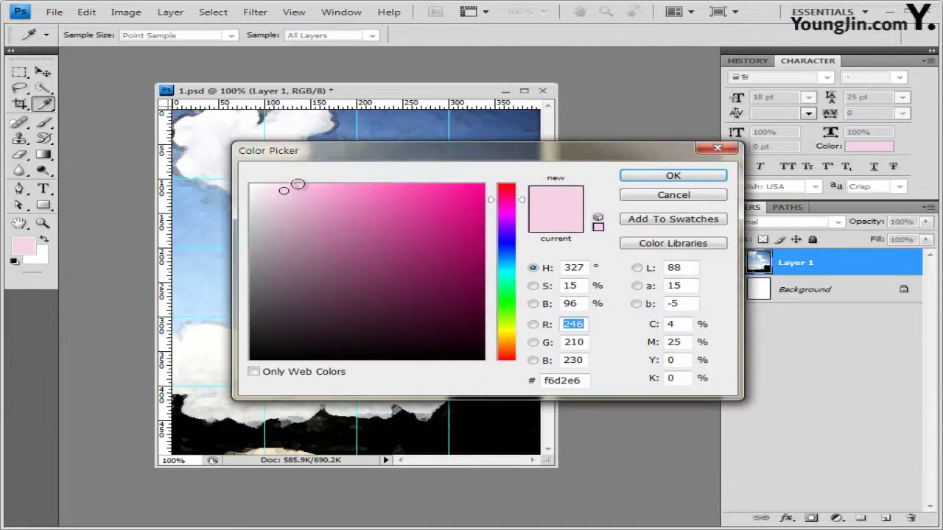
drag(265, 193, 210, 174)
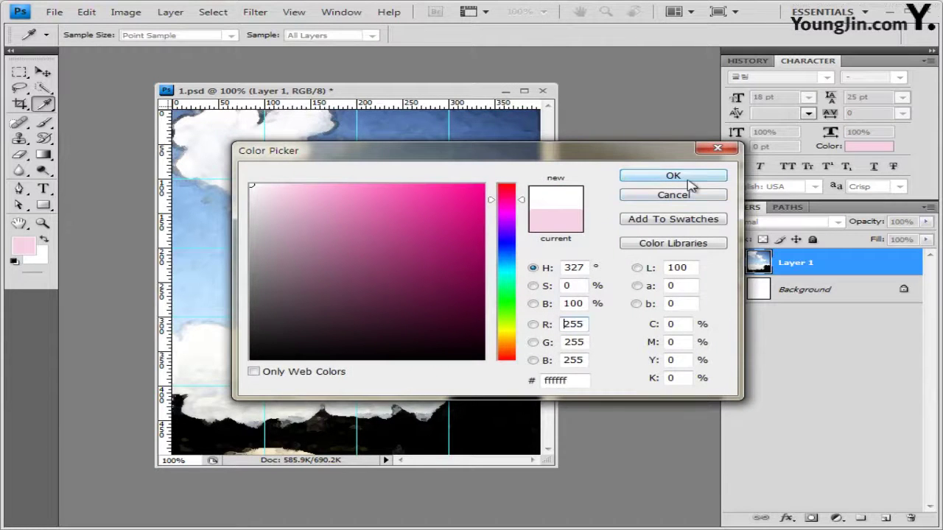
click(684, 185)
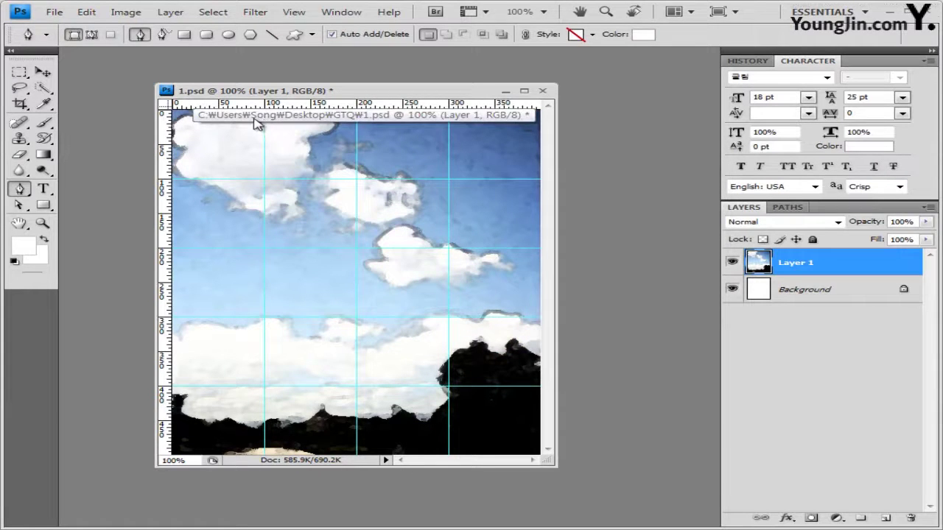
click(294, 12)
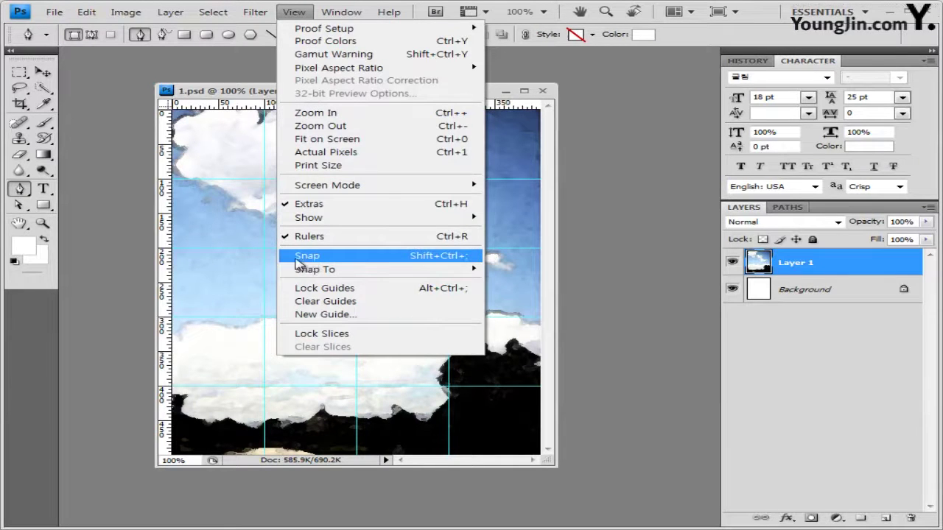
Toggle View > Snap twice, leaving snapping to guides switched on
click(304, 256)
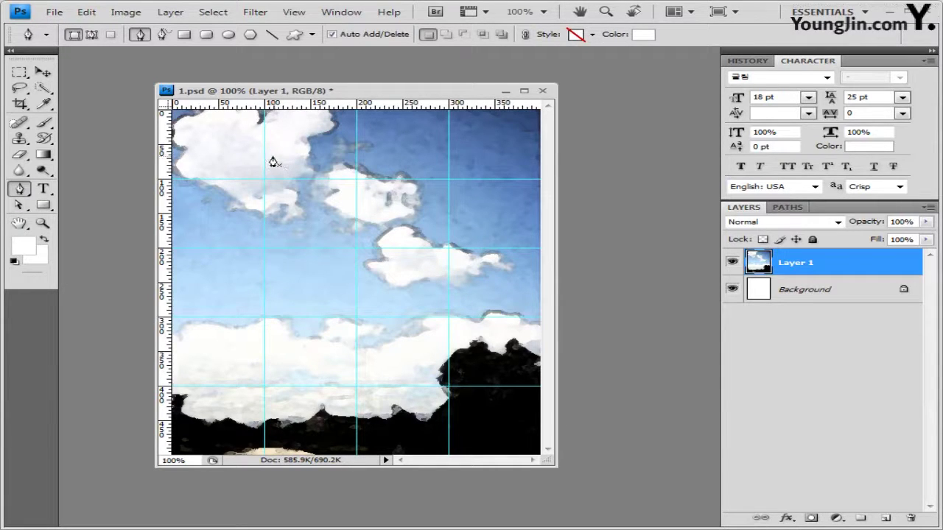
click(295, 13)
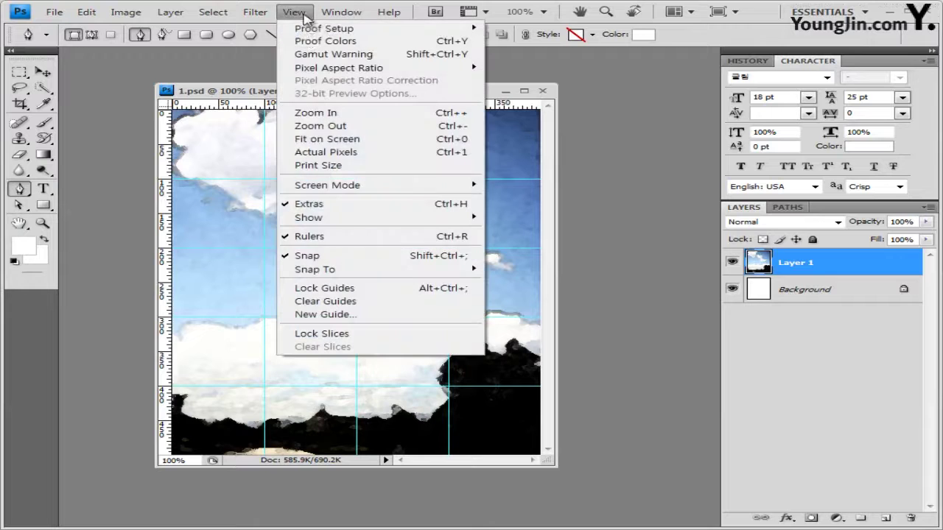
click(318, 257)
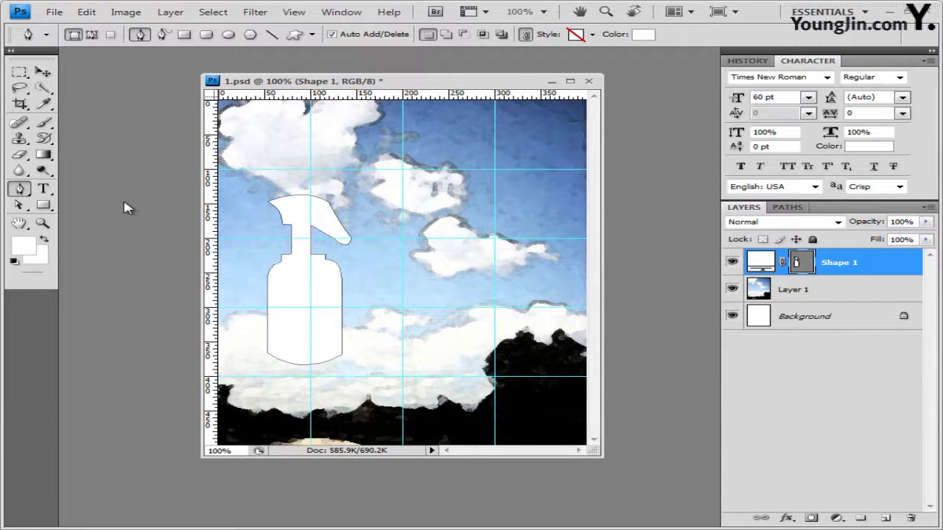
Save the Shape 1 vector mask as a path named 방향제, then deselect it
click(787, 207)
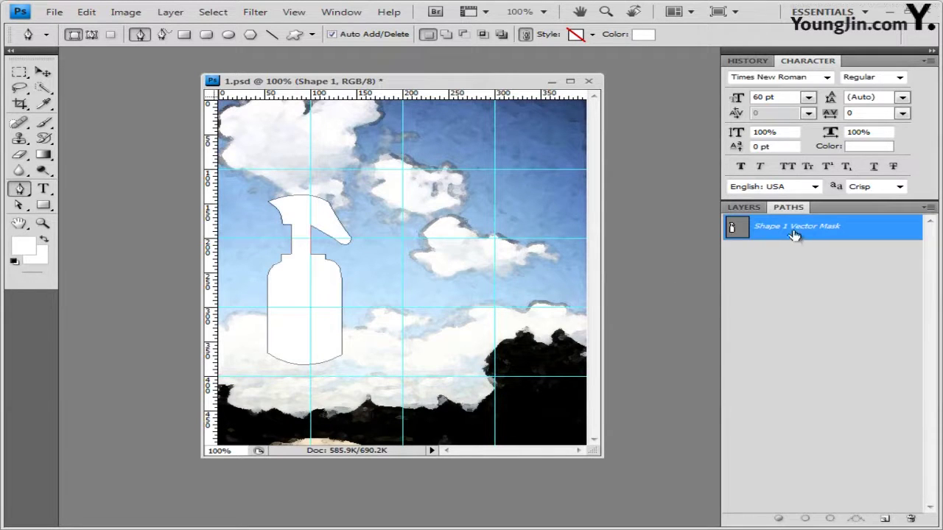
double_click(831, 230)
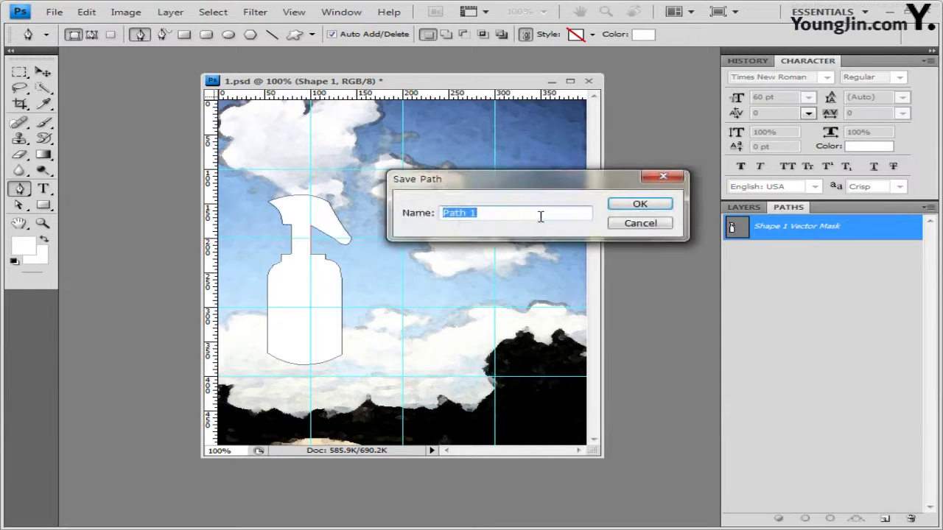
text(방향제)
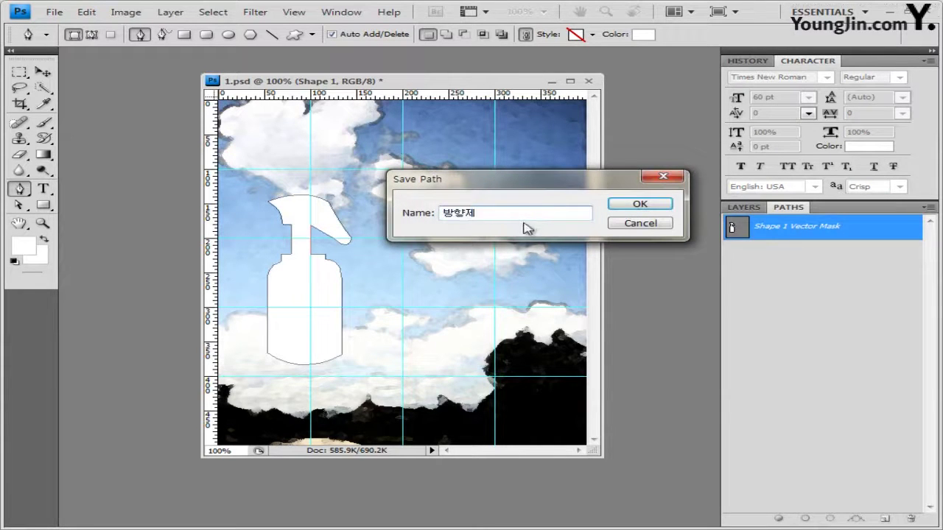
click(646, 208)
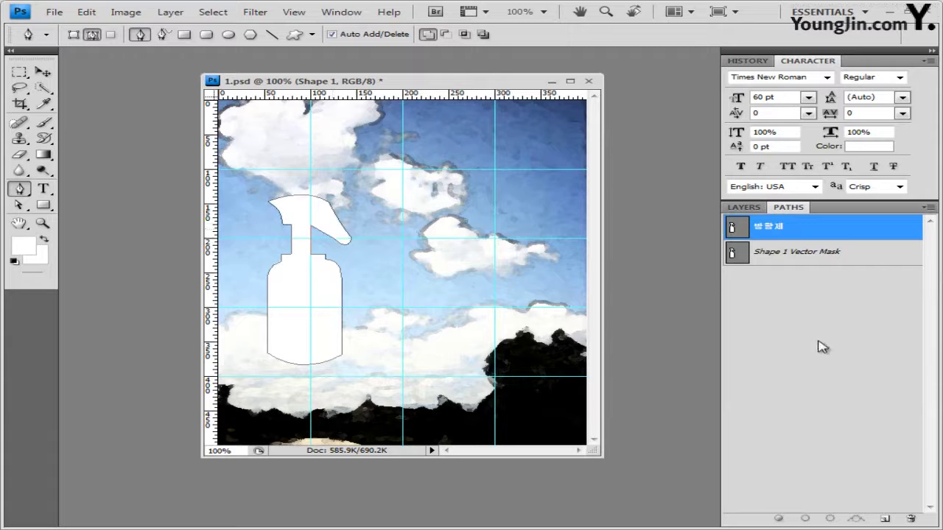
click(842, 313)
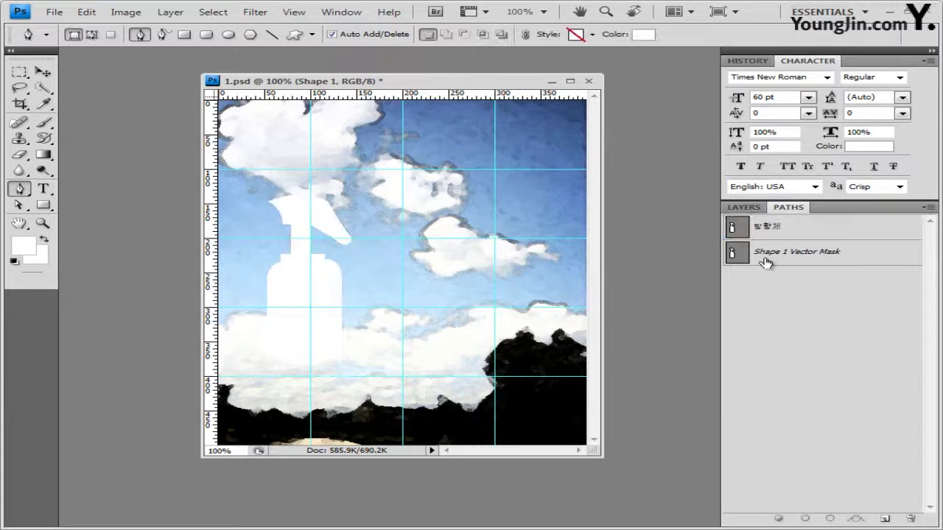
click(744, 207)
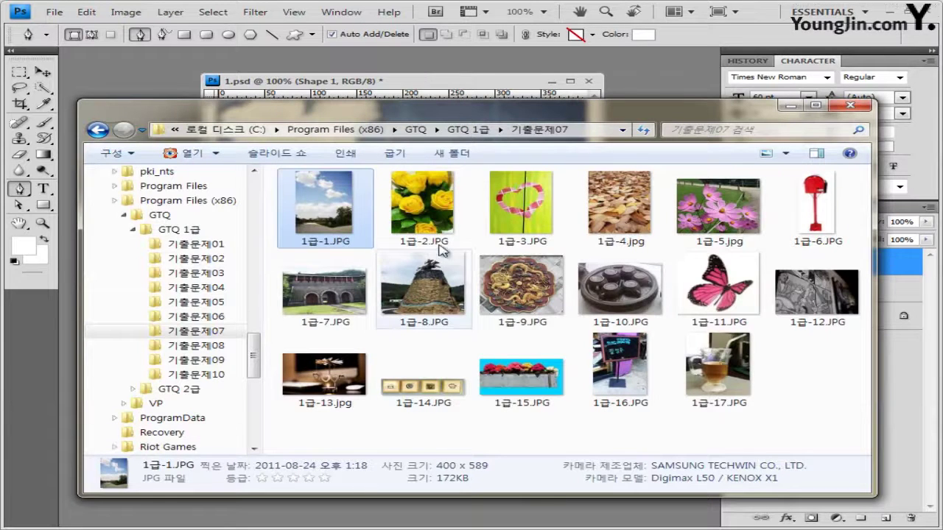
Paste the yellow roses photo 1급-2.JPG as Layer 2, clipped to the bottle shape
click(427, 221)
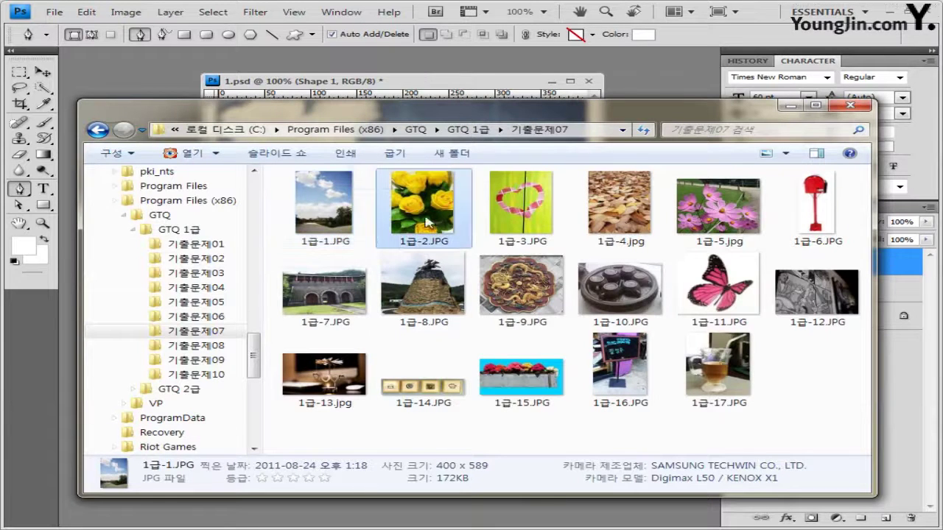
drag(428, 221, 181, 89)
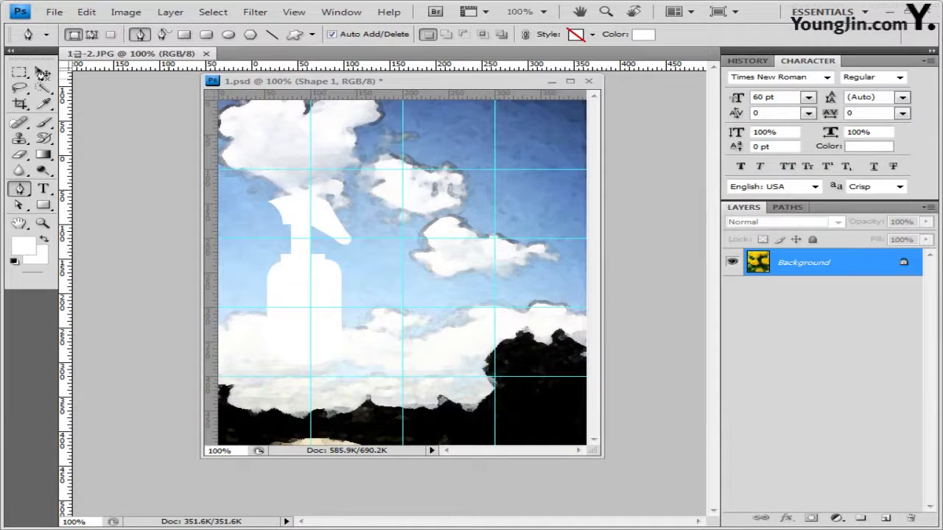
click(42, 72)
drag(140, 54, 140, 130)
key(ctrl+a)
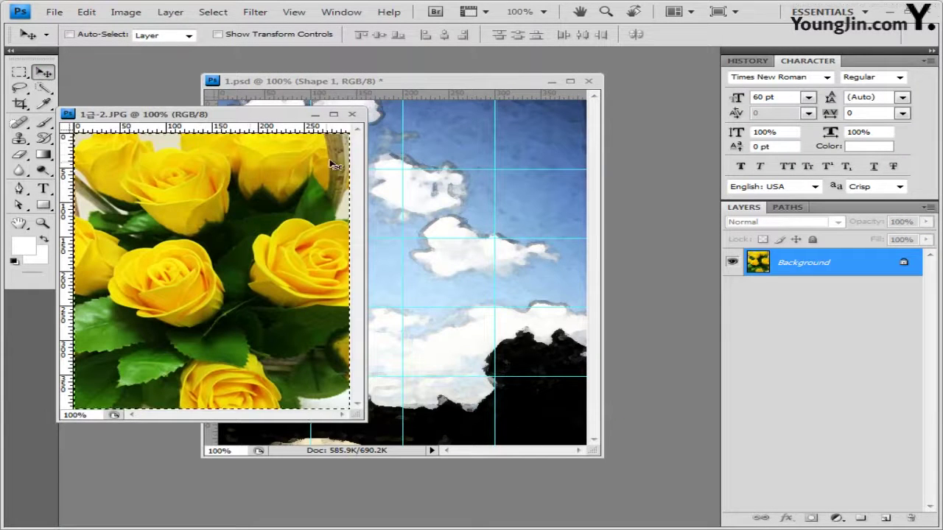
click(352, 114)
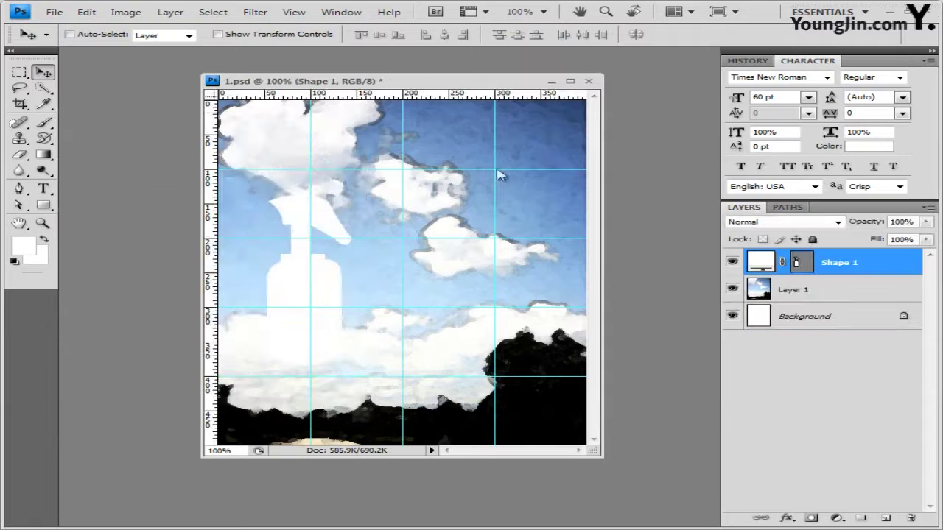
key(ctrl+v)
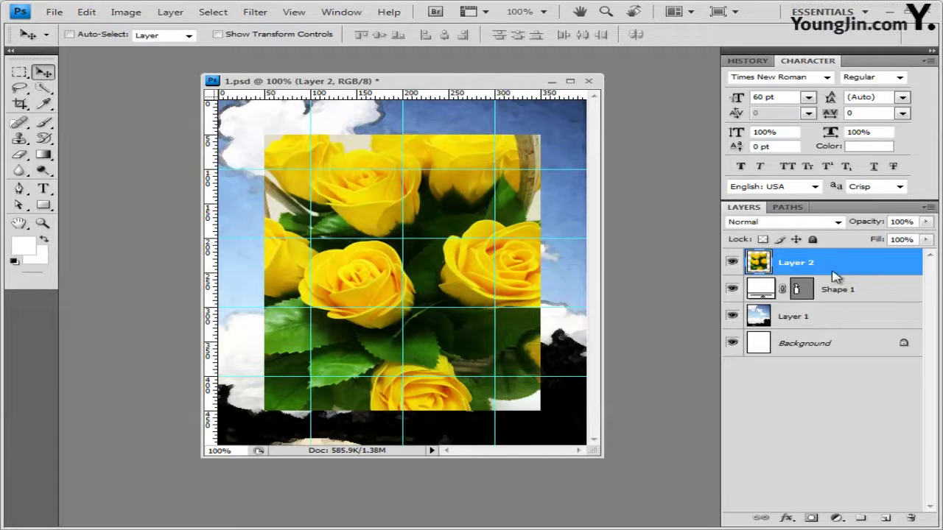
alt+click(838, 276)
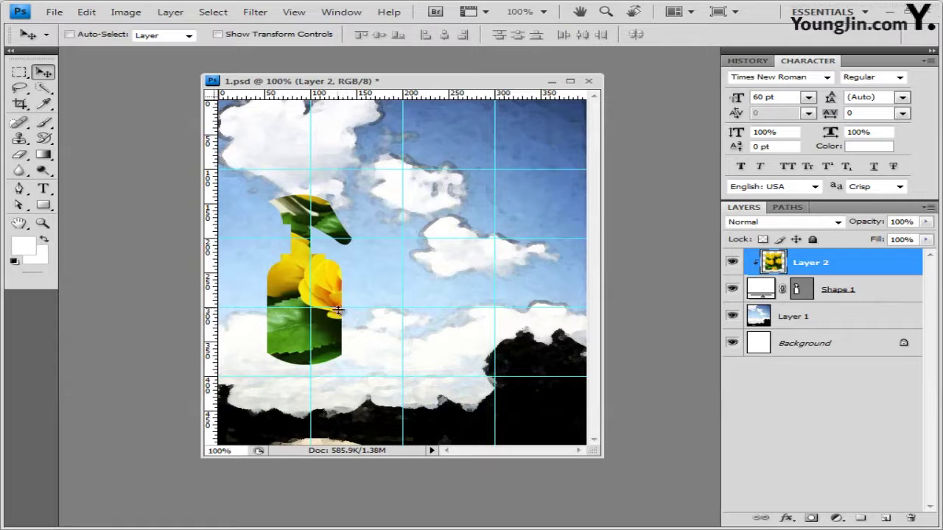
Scale the roses layer to 68.8% and shift it up-left into the bottle
key(ctrl+t)
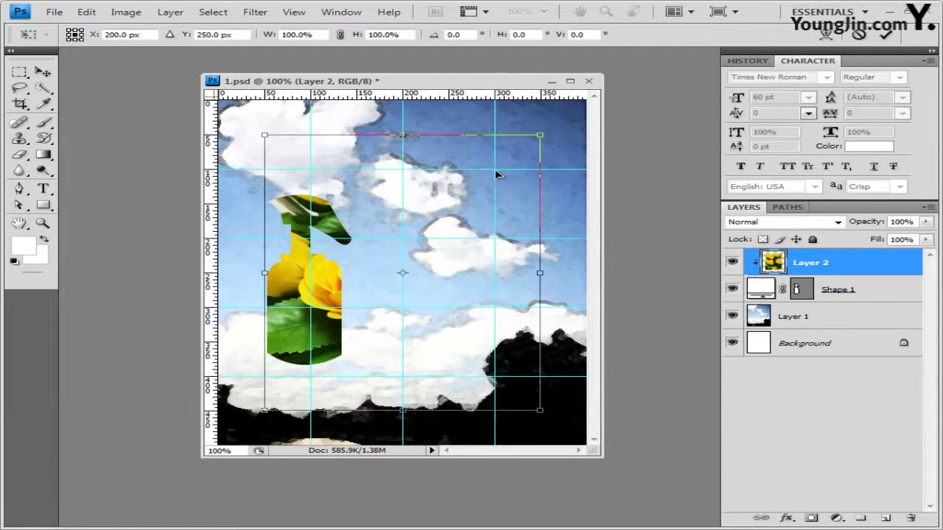
key(Left)
key(Left)
key(Left)
key(Left)
drag(348, 272, 312, 255)
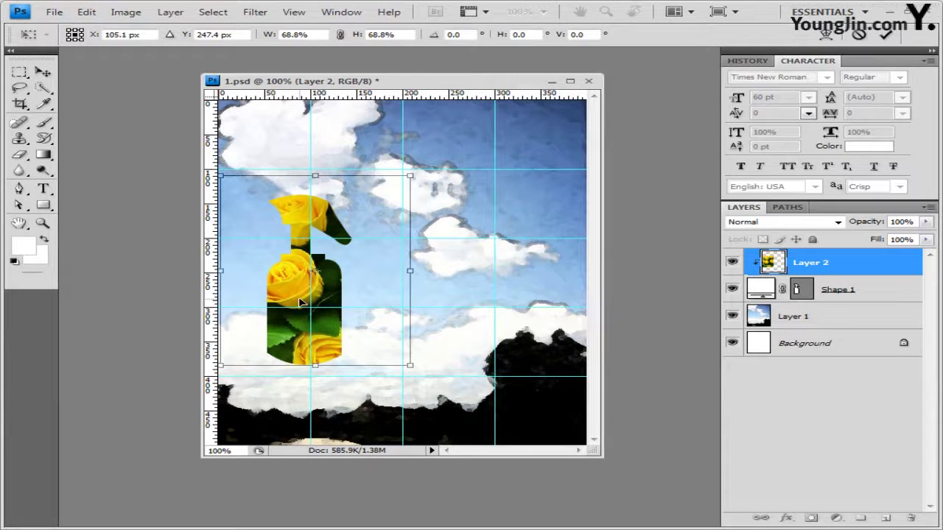
key(Return)
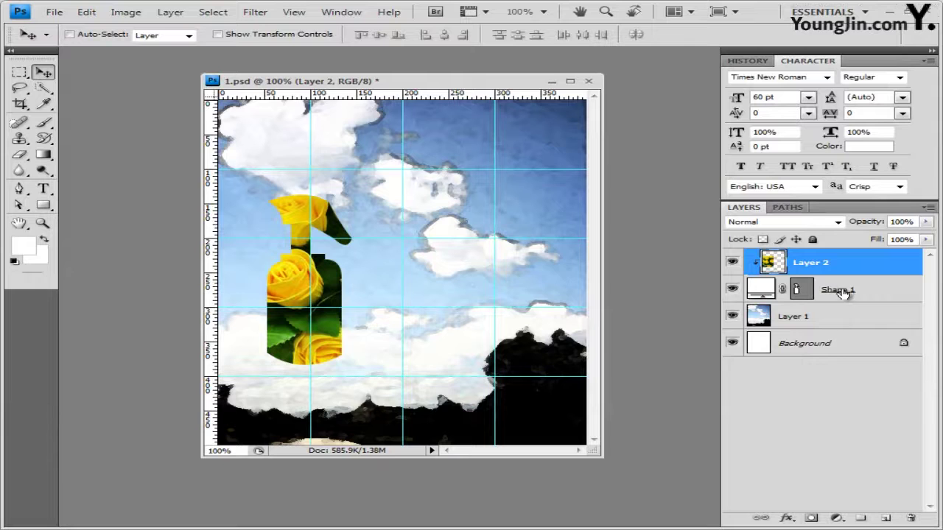
click(842, 292)
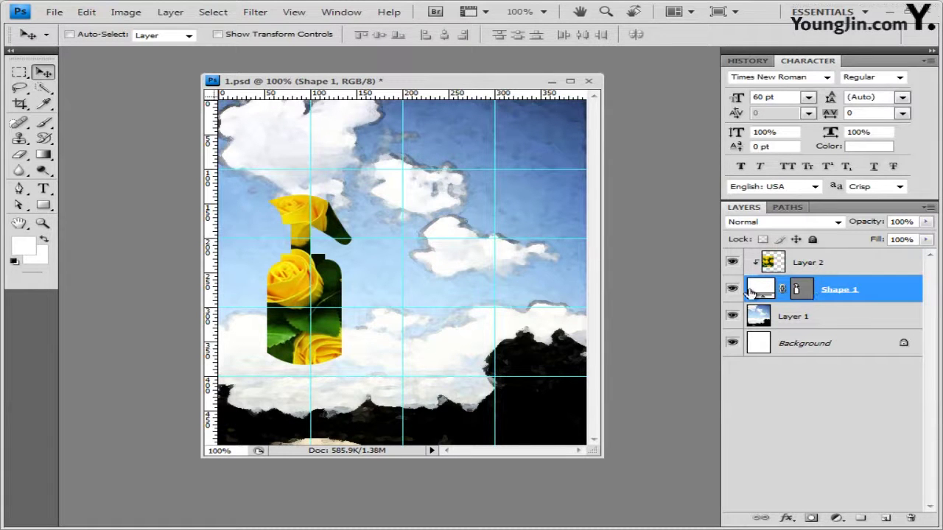
Add a Stroke effect to Shape 1 with Gradient as the fill type
click(785, 518)
click(804, 508)
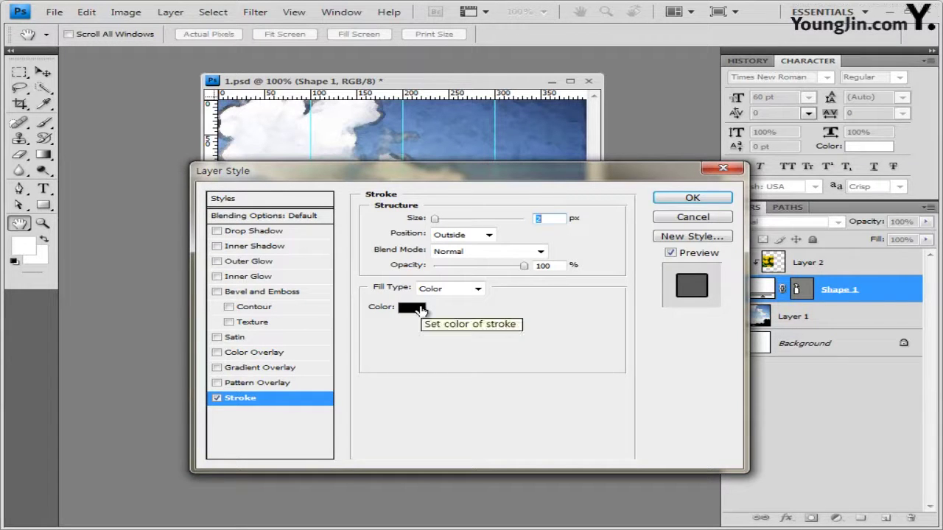
click(447, 288)
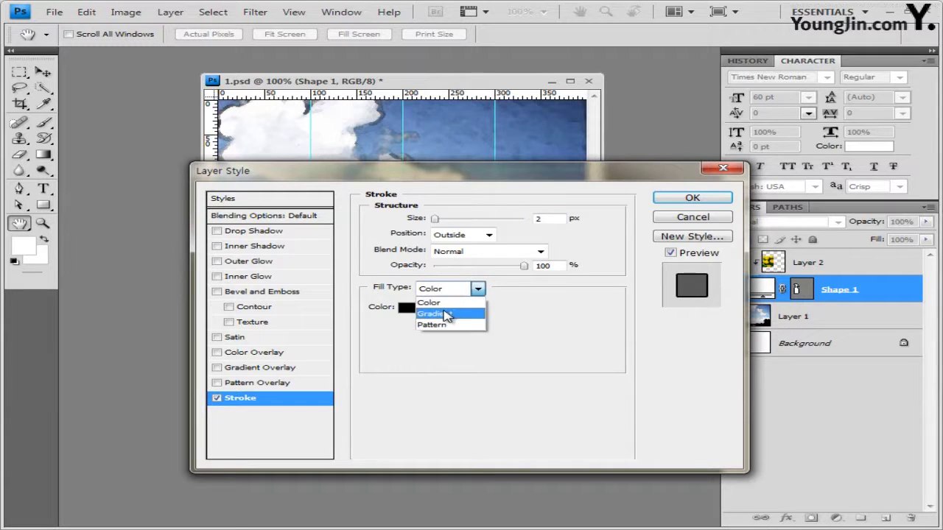
click(445, 314)
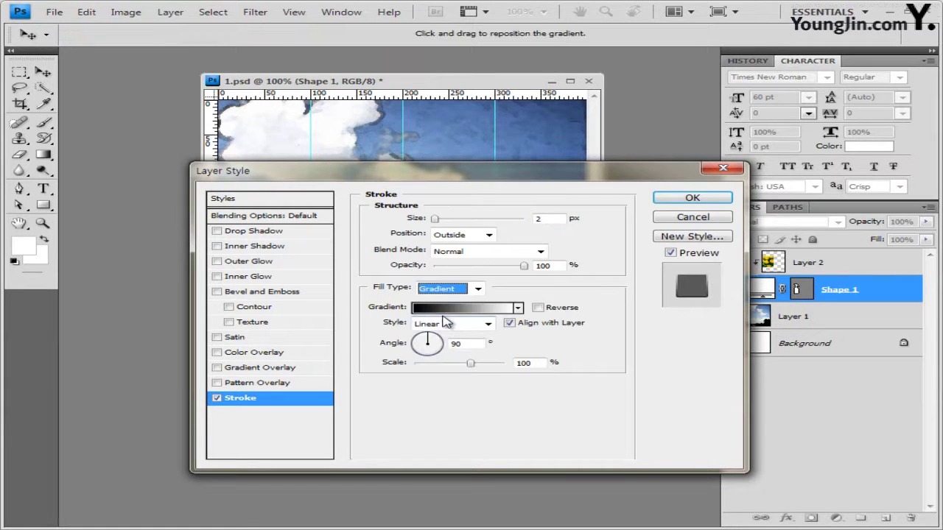
click(474, 315)
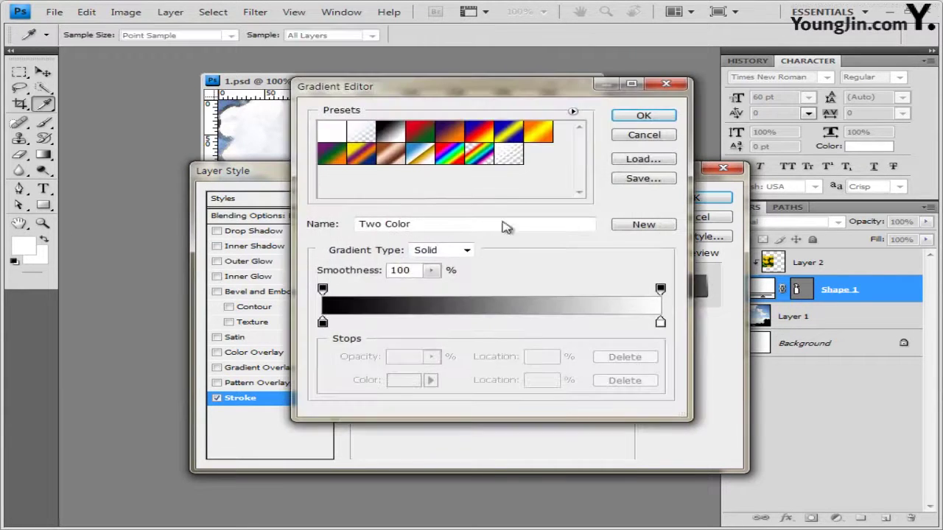
Set the stroke gradient to run from white to red (ff0000)
drag(481, 92, 526, 111)
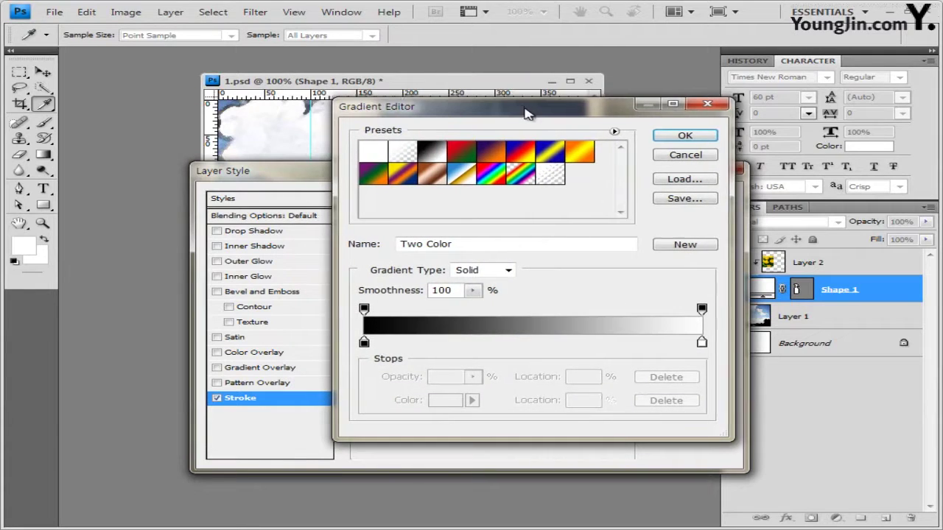
double_click(366, 343)
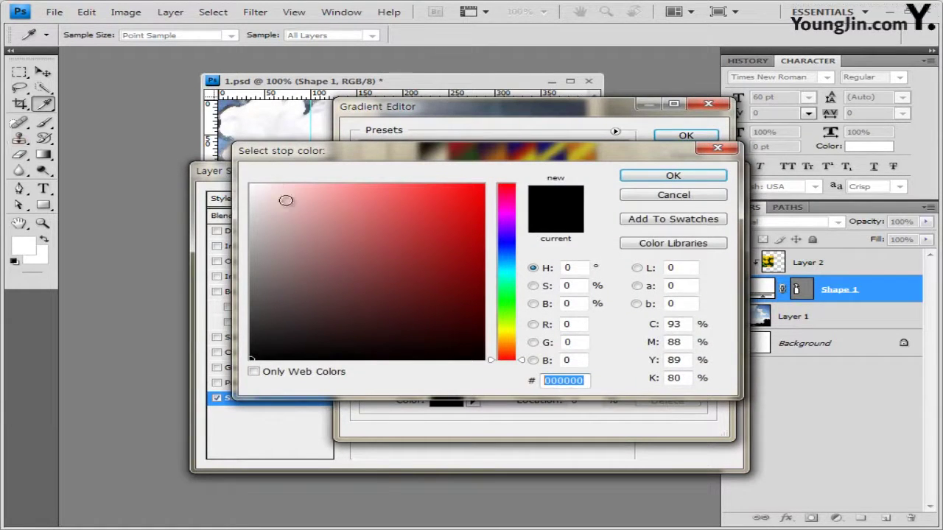
drag(298, 220, 250, 185)
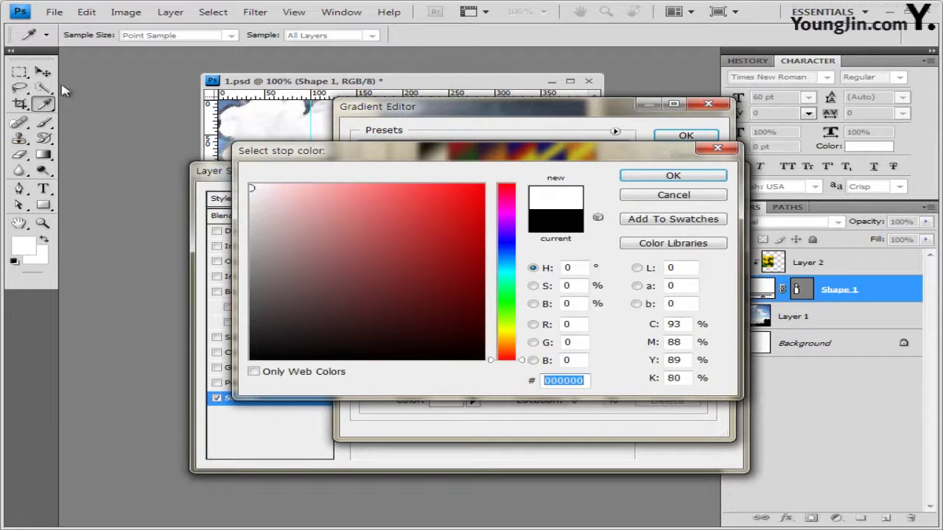
click(673, 176)
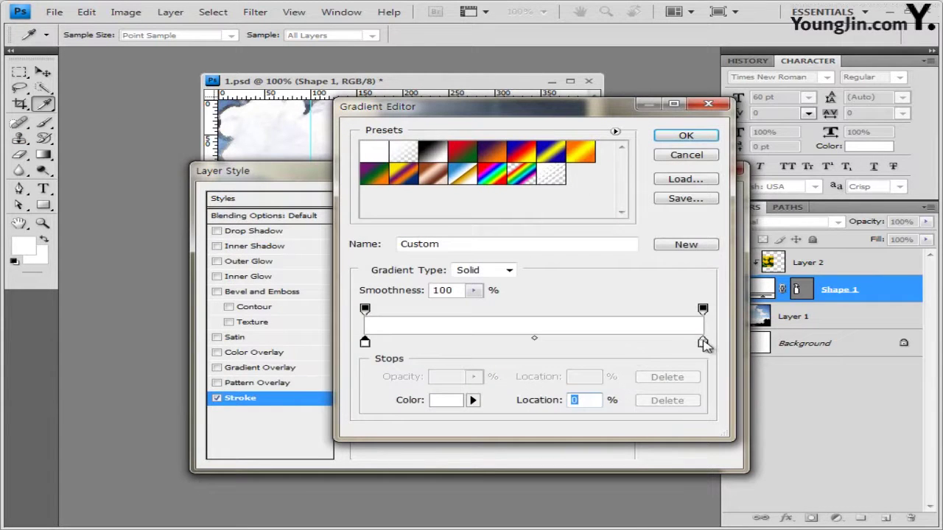
double_click(703, 343)
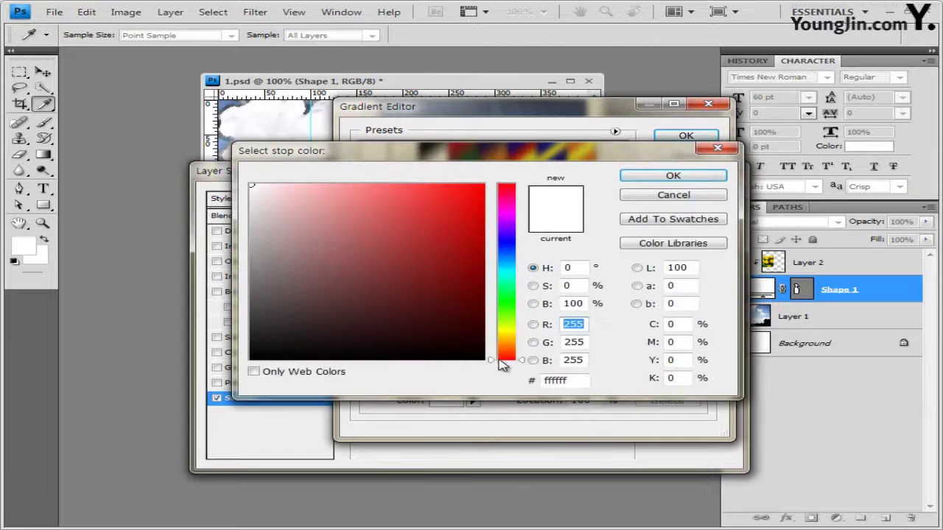
click(569, 381)
text(ff0)
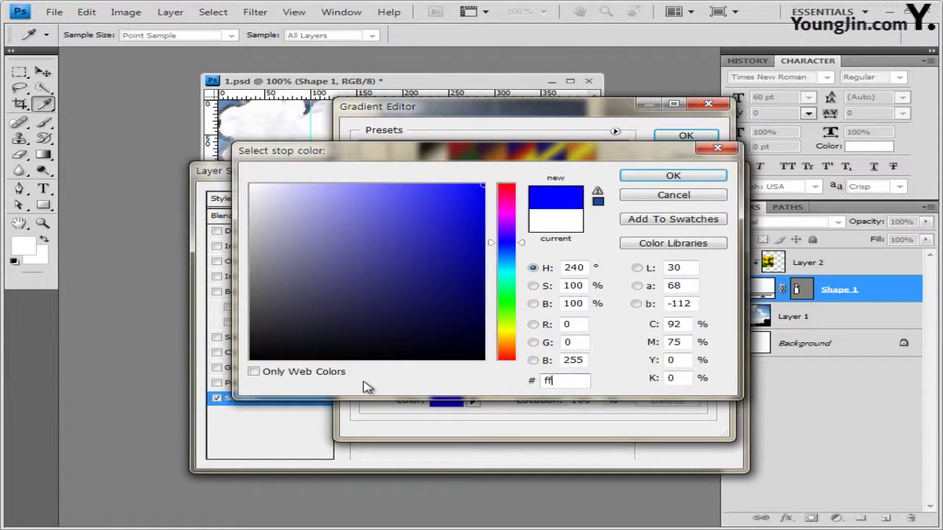
text(000)
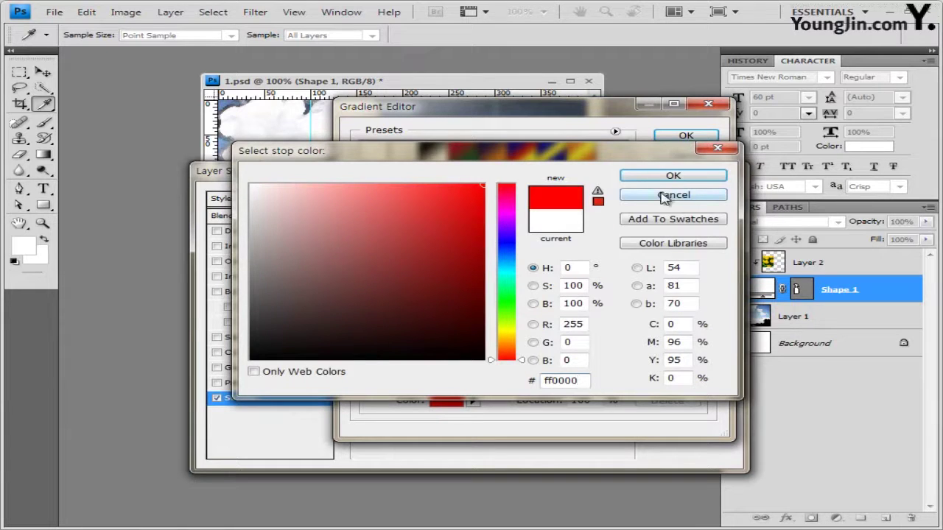
click(687, 178)
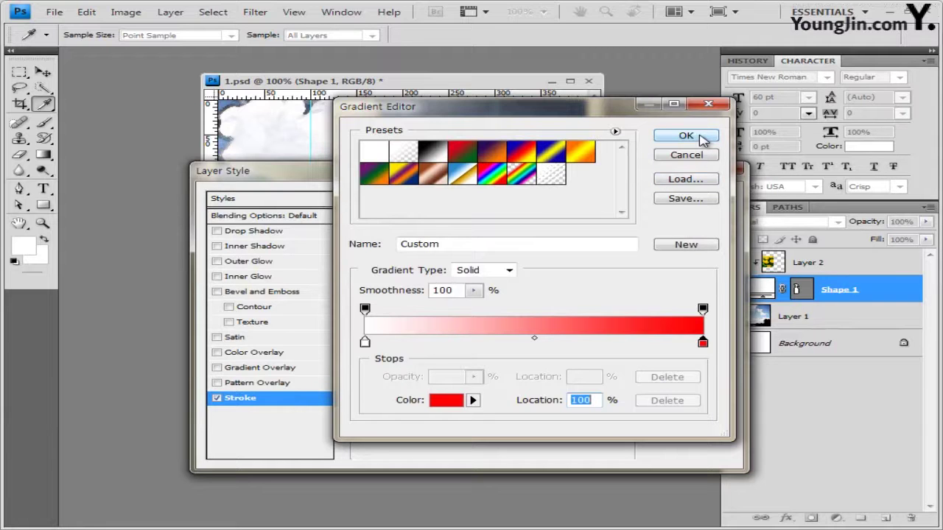
click(686, 137)
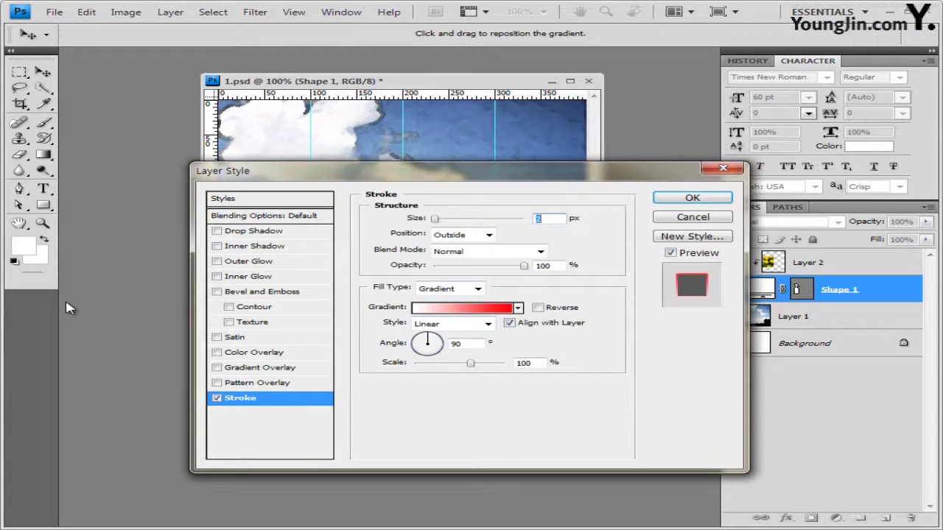
Add an Inner Shadow and apply it with the 2 px gradient stroke
click(285, 247)
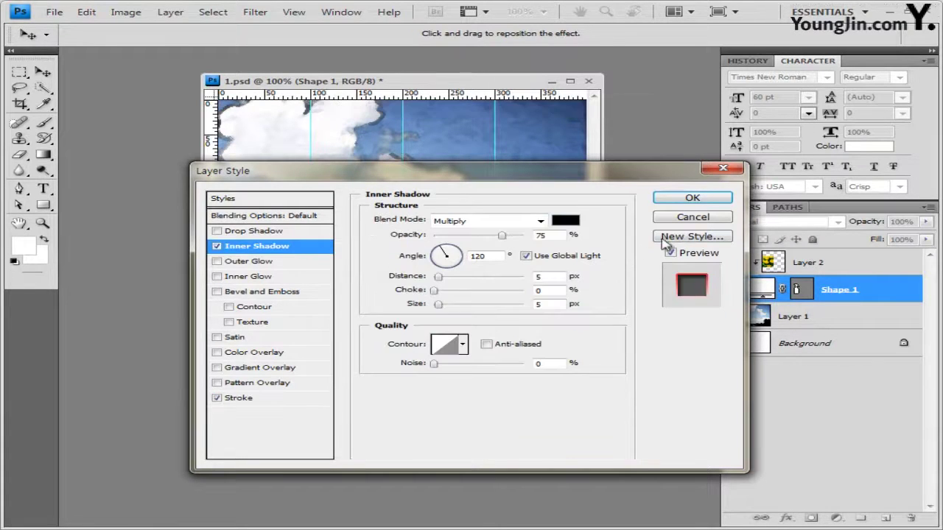
click(693, 199)
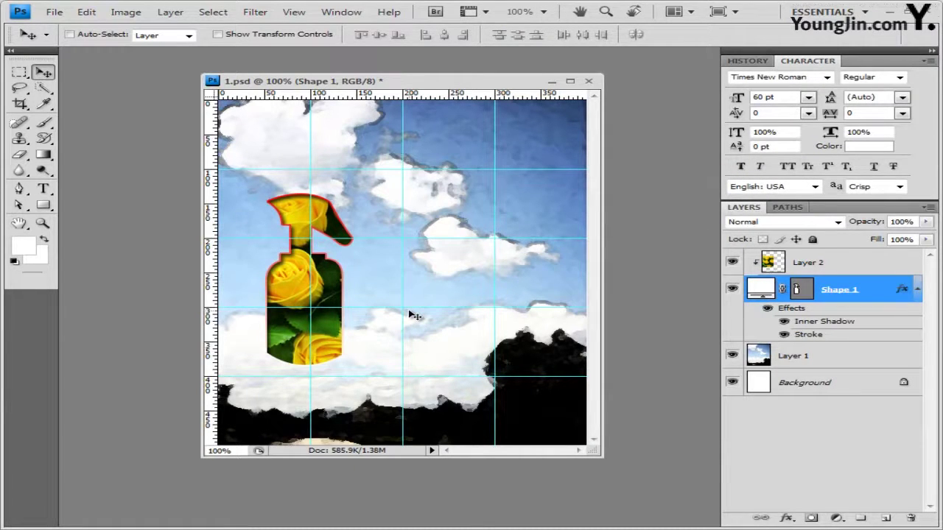
key(alt+Tab)
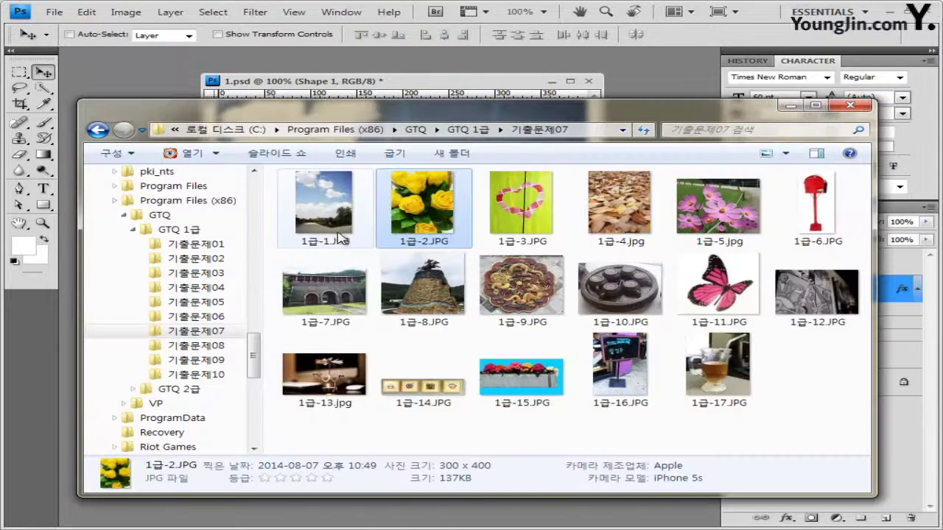
Open the heart photo 1급-3.JPG and float its window beside the poster
click(525, 214)
key(Return)
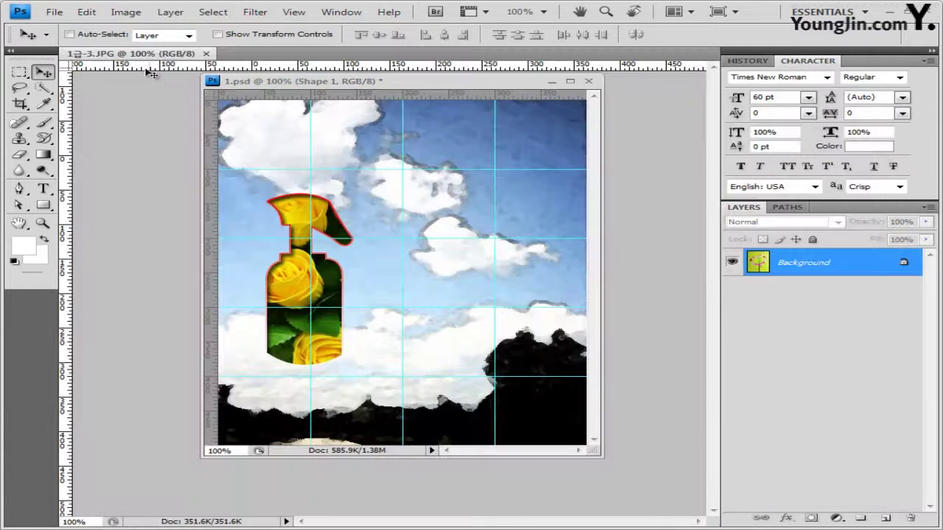
drag(178, 192, 366, 267)
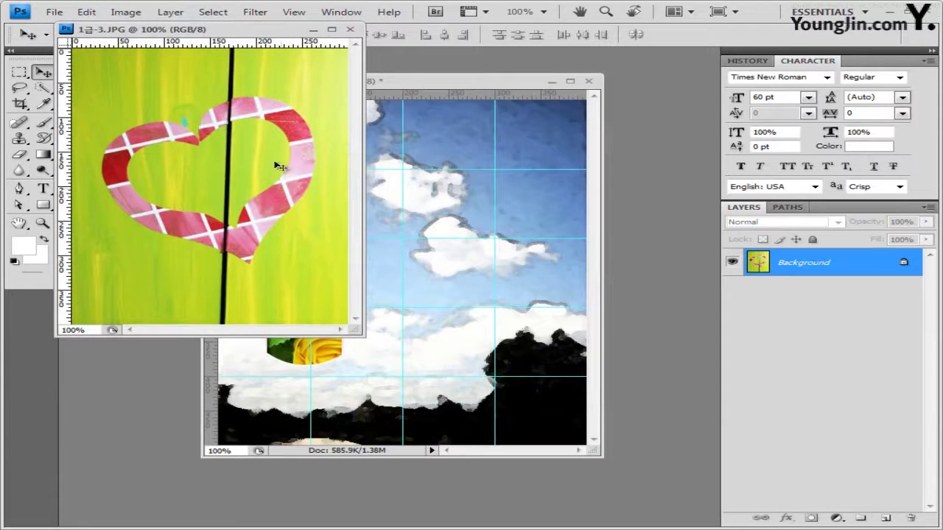
drag(253, 35, 266, 136)
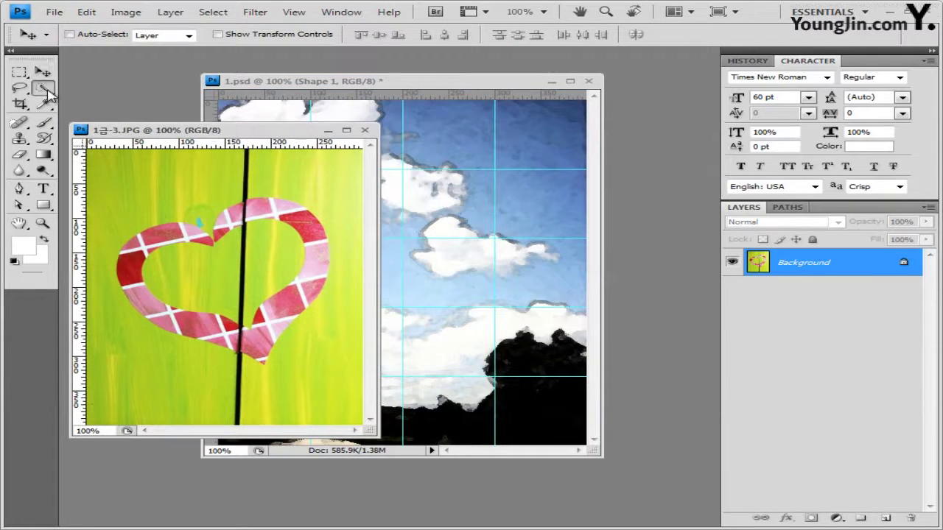
Paint a Quick Selection along the heart's upper-left and lower-left edges
drag(42, 89, 98, 87)
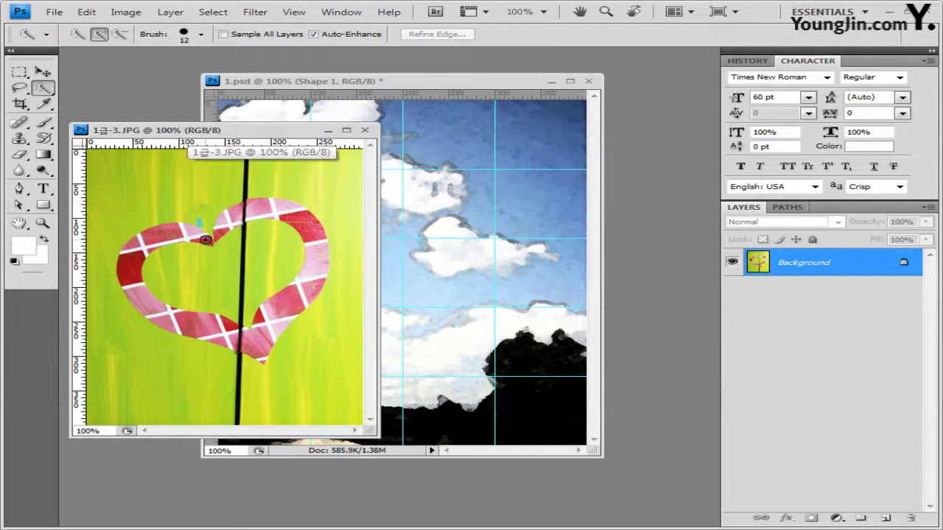
mouse_move(205, 240)
mouse_down()
mouse_move(171, 233)
mouse_move(135, 263)
mouse_up()
mouse_move(133, 298)
mouse_down()
mouse_move(134, 277)
mouse_move(158, 313)
mouse_move(264, 344)
mouse_move(319, 243)
mouse_move(302, 218)
mouse_move(265, 206)
mouse_move(232, 215)
mouse_up()
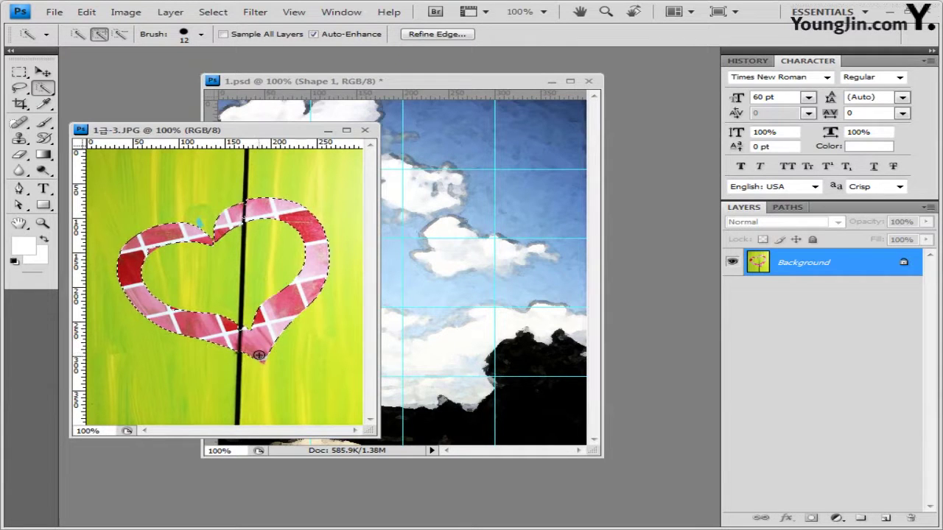
Shrink the Quick Selection brush to 7 px
click(201, 35)
drag(112, 70, 108, 70)
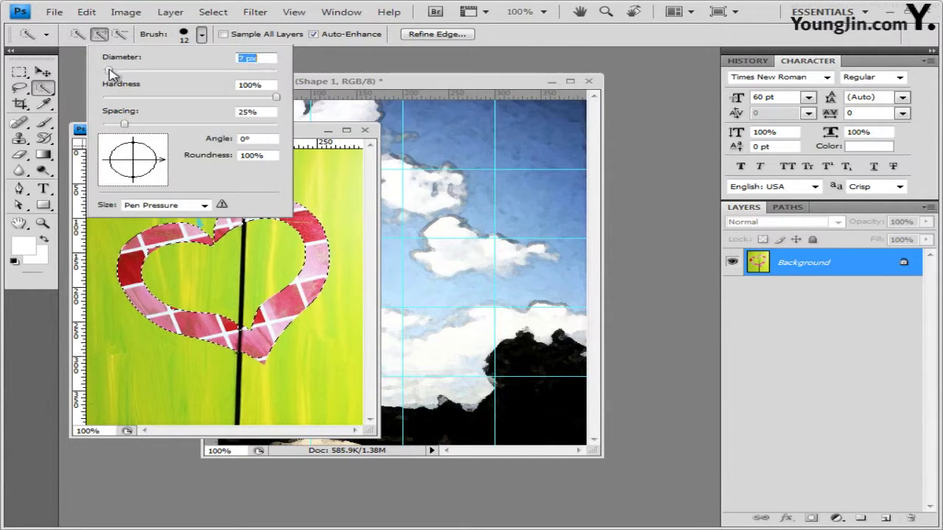
key(Return)
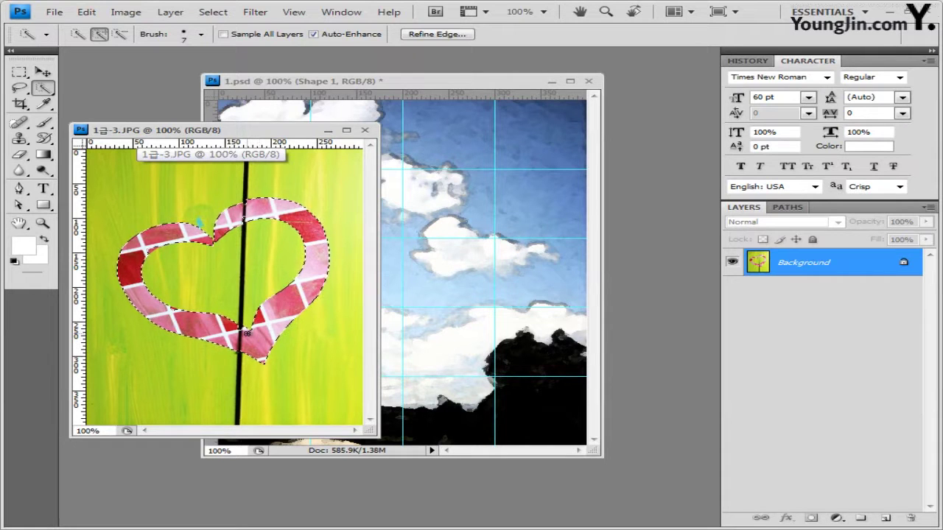
Shift-lasso the missed areas into the selection, close the photo, and bring the heart in as Layer 3
click(20, 87)
click(56, 88)
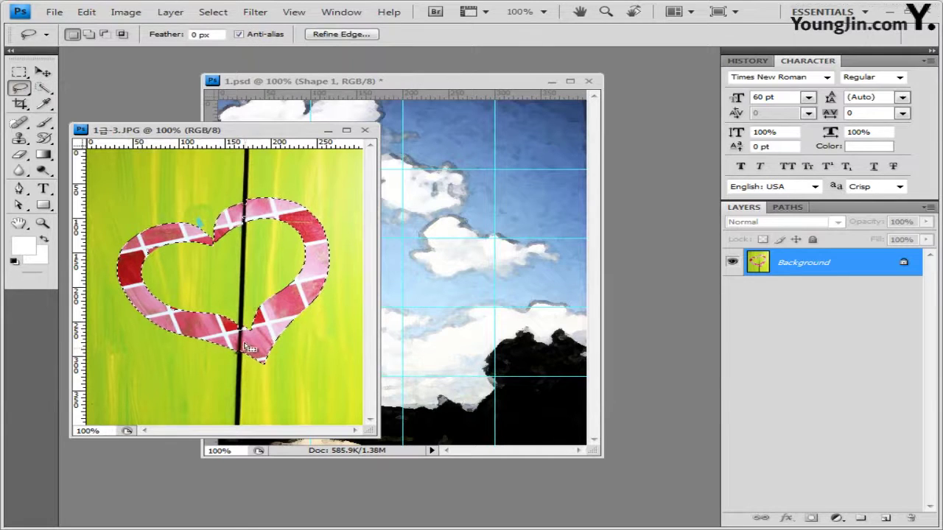
key(shift)
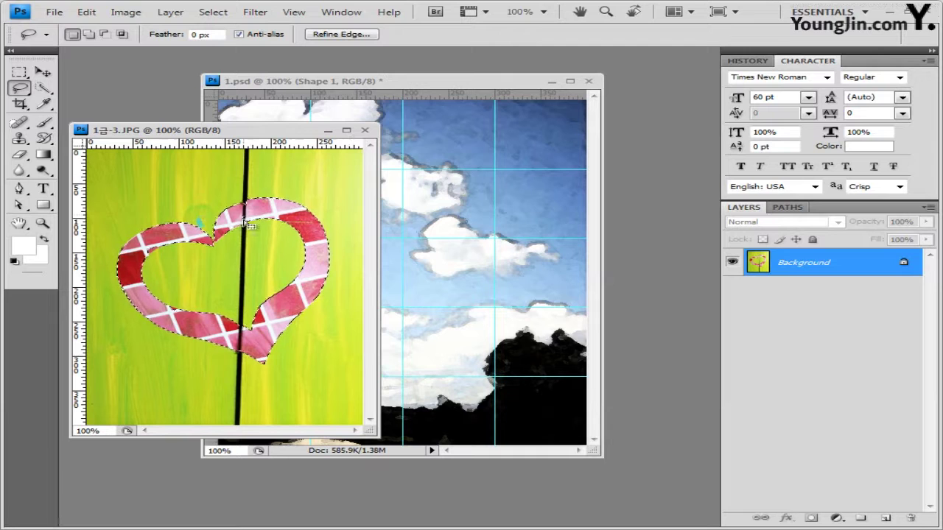
key(shift)
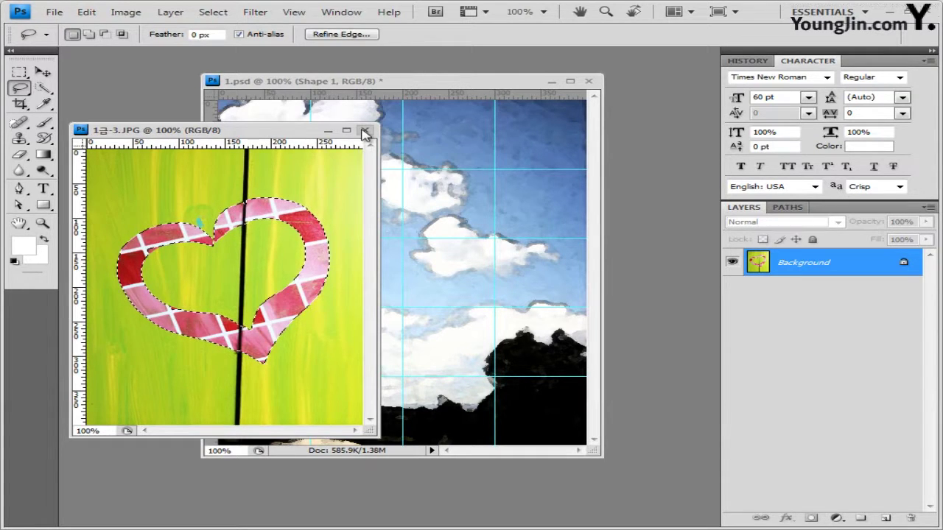
click(365, 131)
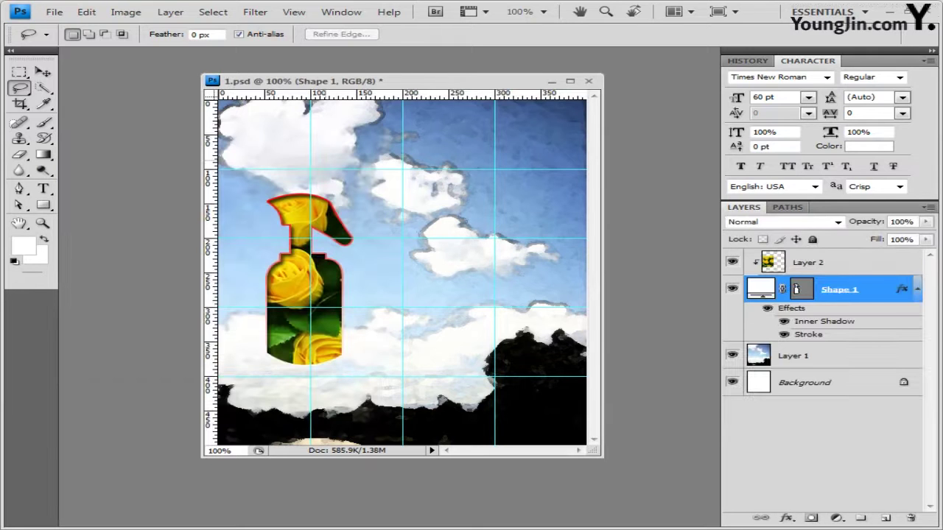
key(ctrl+j)
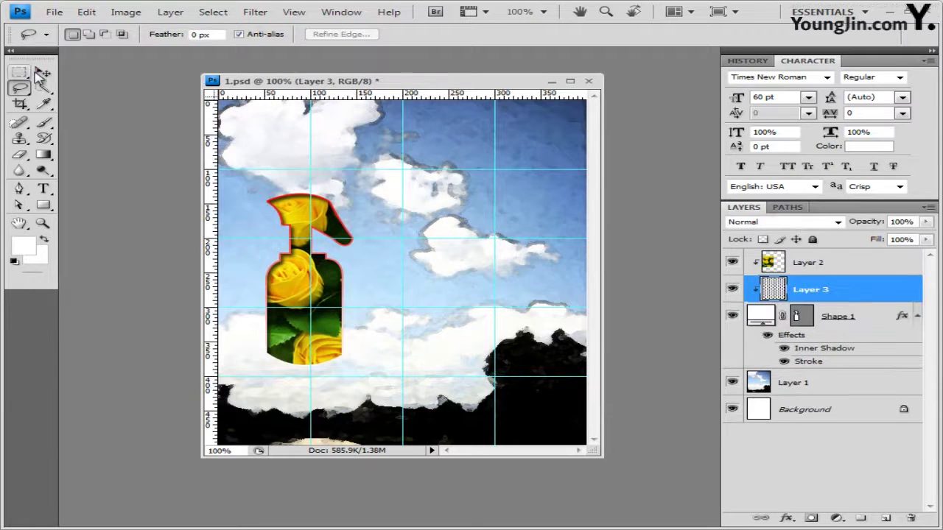
Stack Layer 3 above Layer 2, release its clipping mask, and place the heart upper right
key(v)
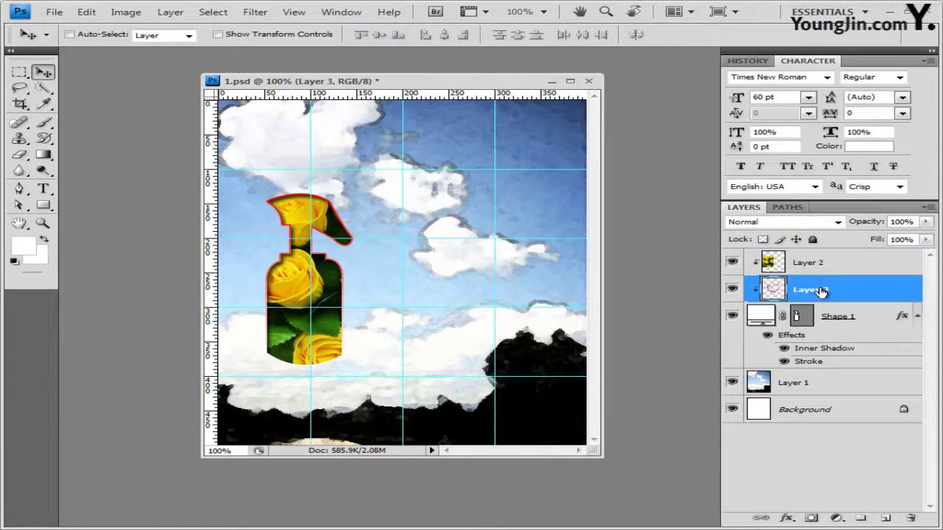
mouse_move(822, 293)
mouse_down()
mouse_move(825, 252)
mouse_move(805, 263)
mouse_up()
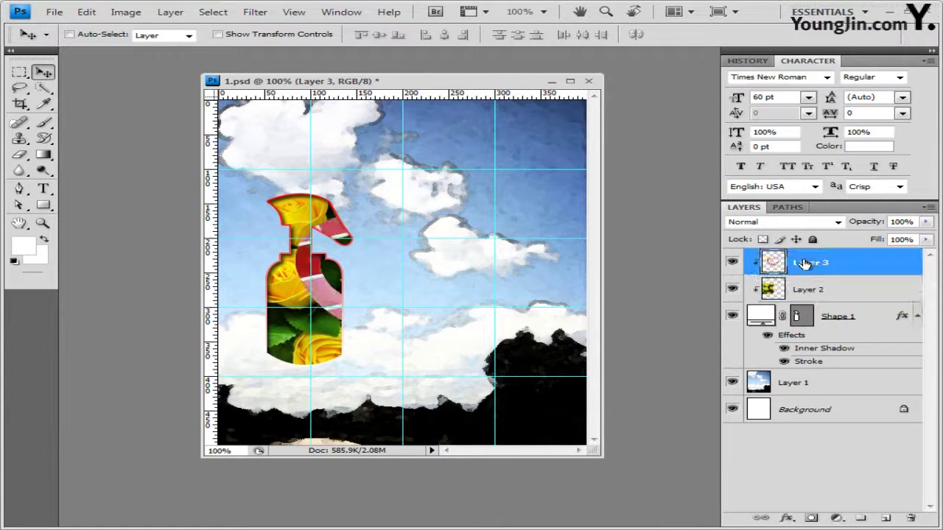
alt+click(841, 276)
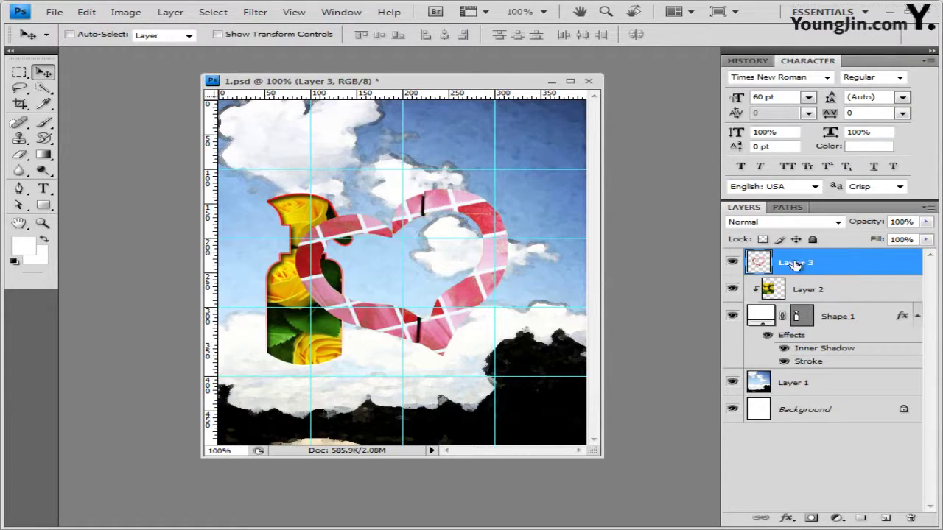
drag(424, 210, 486, 165)
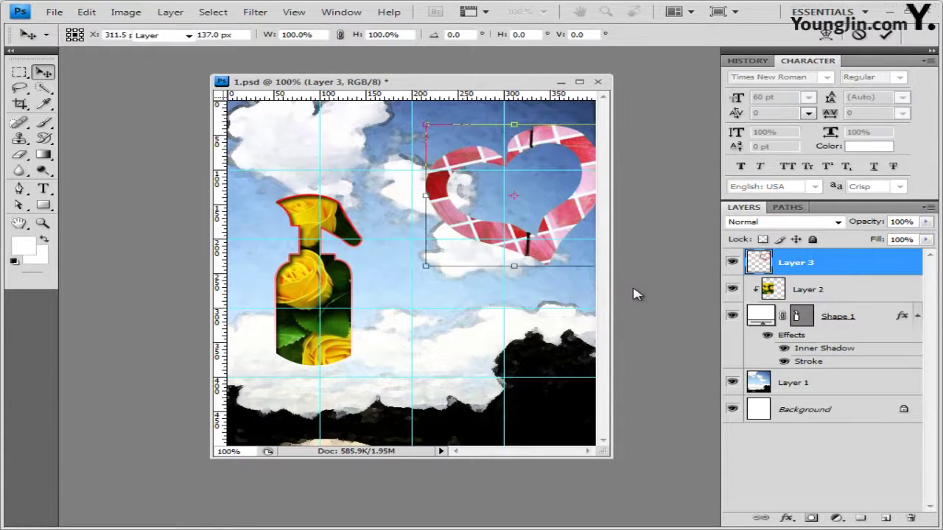
key(Return)
Apply a default Bevel and Emboss effect to the heart layer
click(787, 518)
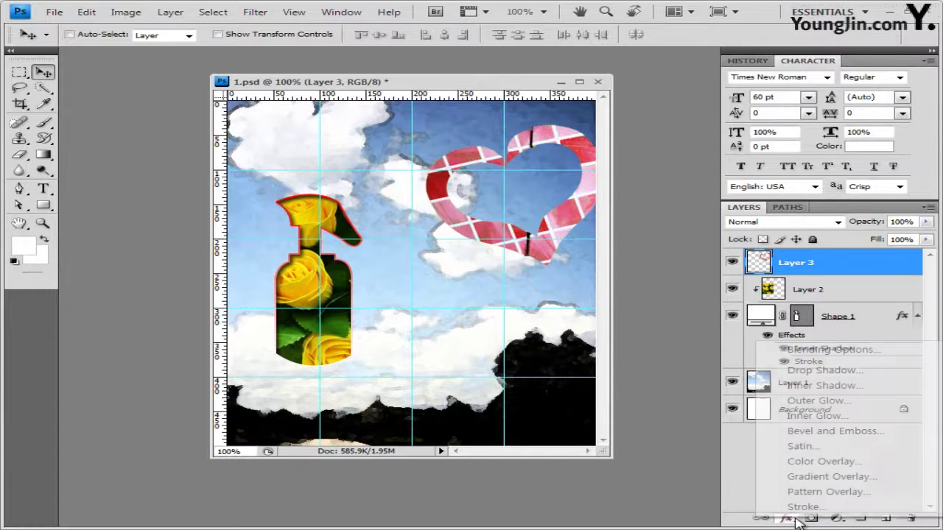
click(835, 435)
click(693, 196)
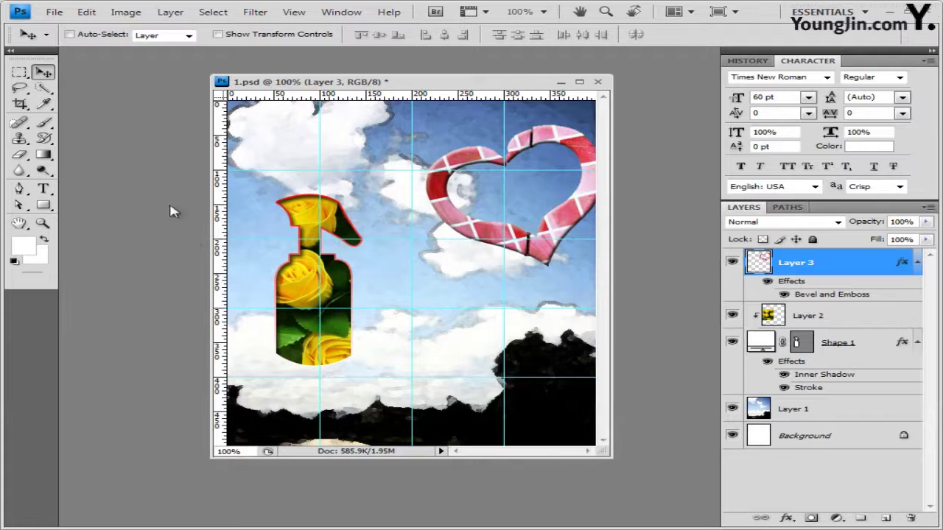
click(44, 205)
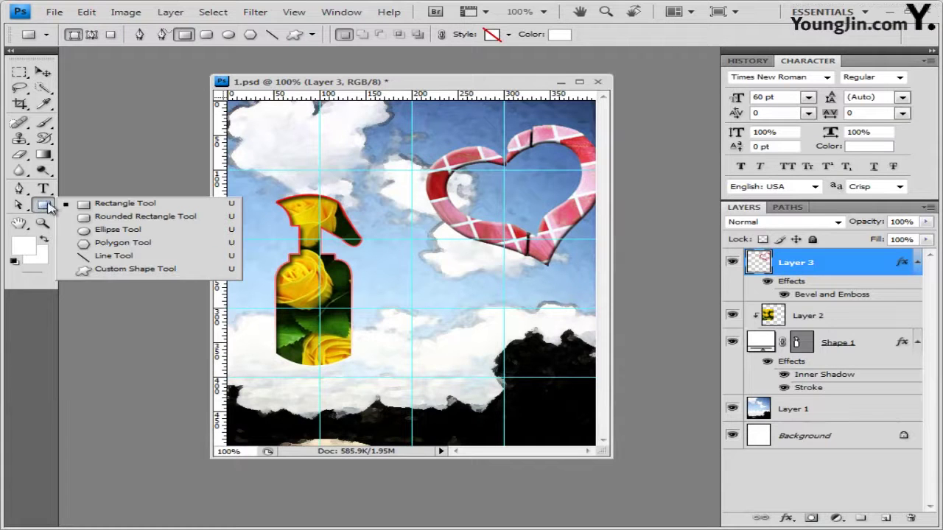
Load the Objects shape set and draw the confetti shape between bottle and heart
click(140, 270)
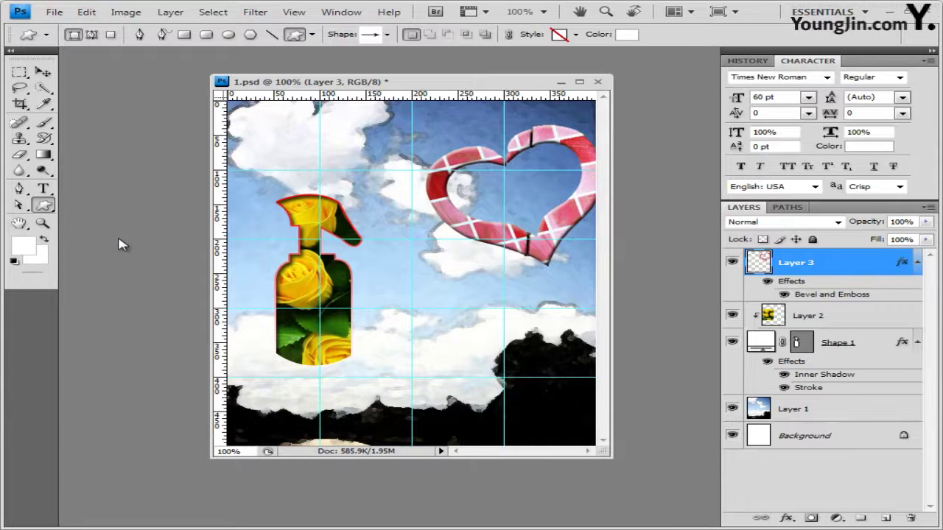
click(387, 34)
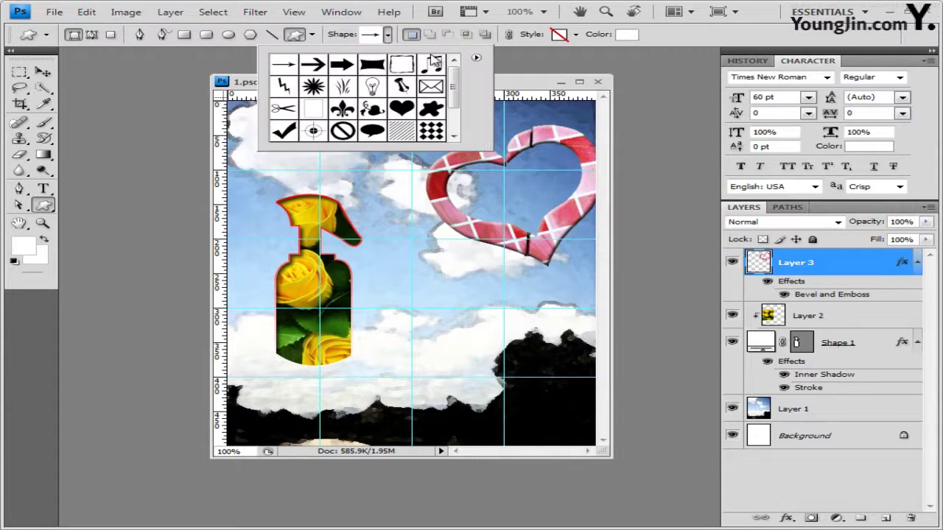
click(476, 58)
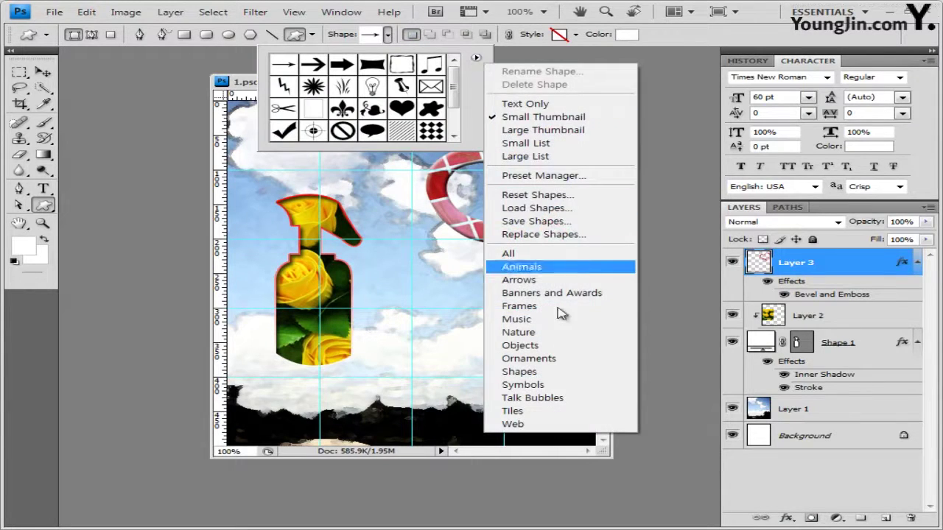
click(524, 345)
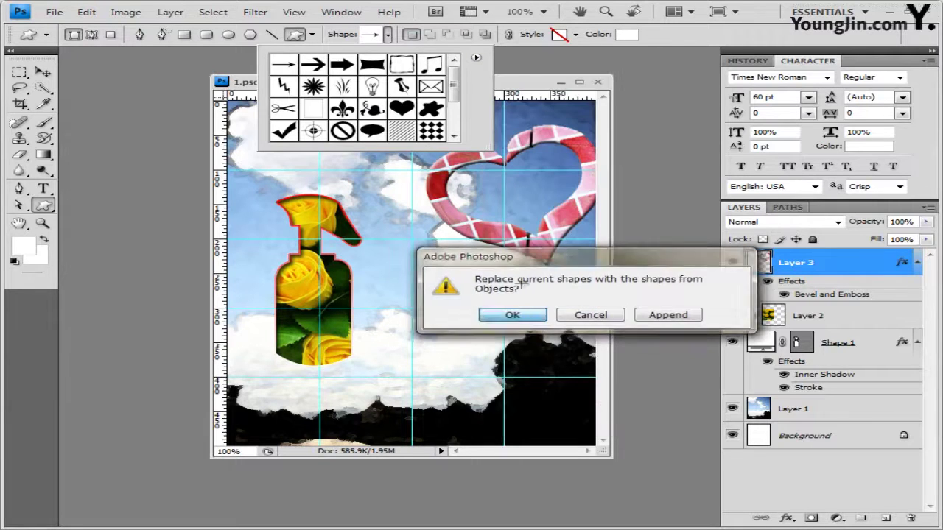
key(Return)
drag(454, 70, 454, 117)
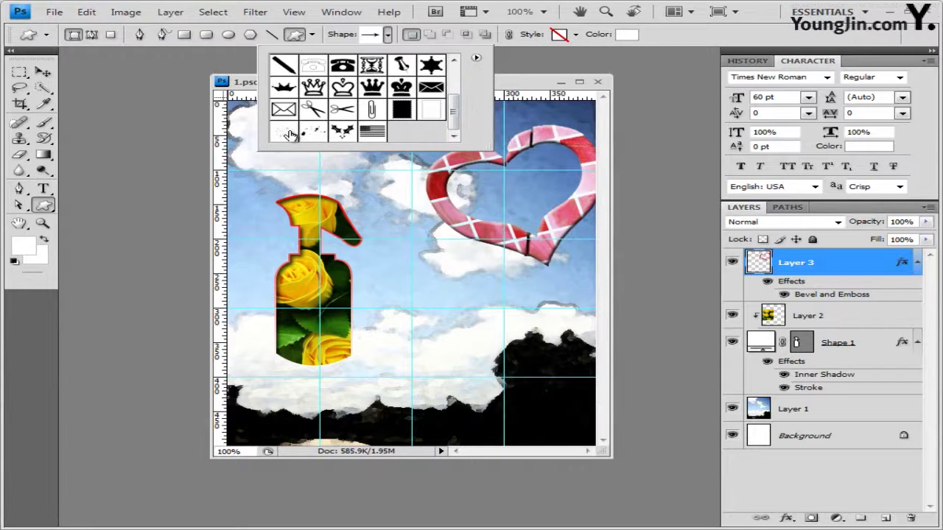
click(288, 134)
click(511, 87)
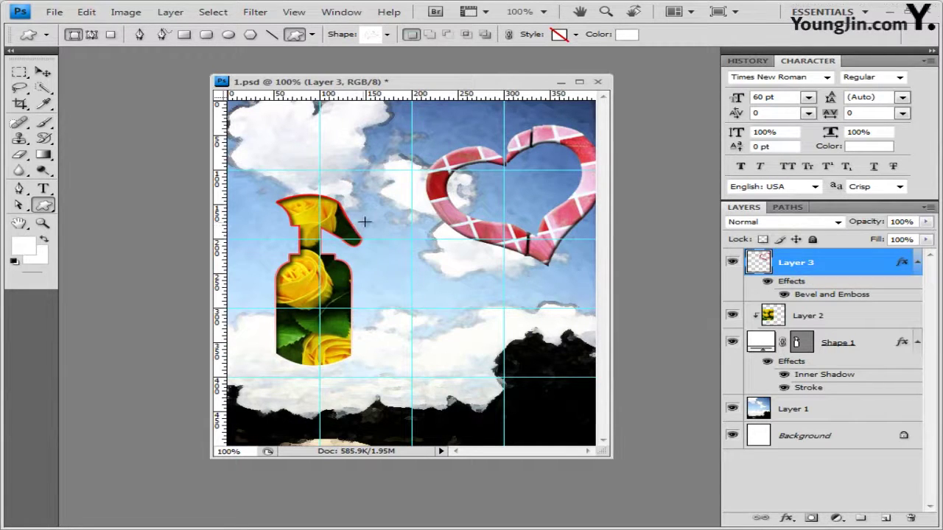
drag(365, 221, 560, 360)
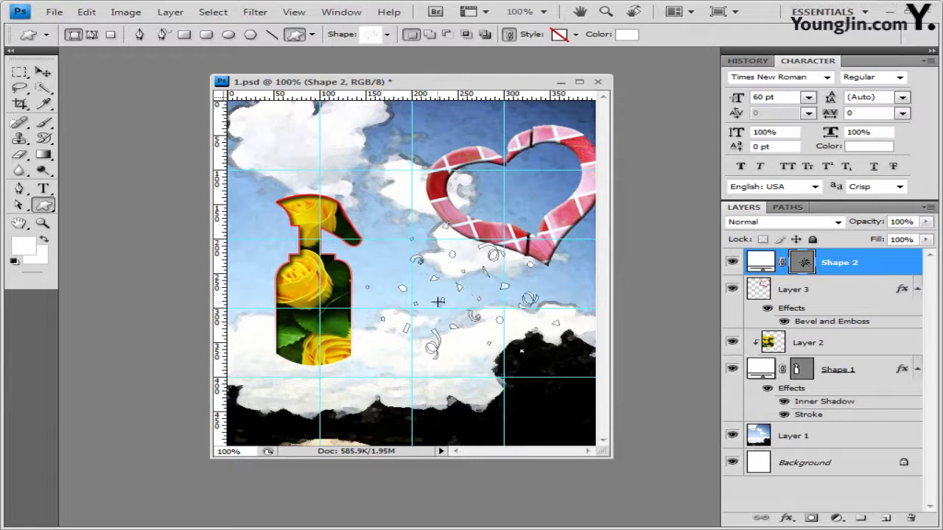
Set the confetti to no preset style and pale pink colour #f6d2e6
click(576, 35)
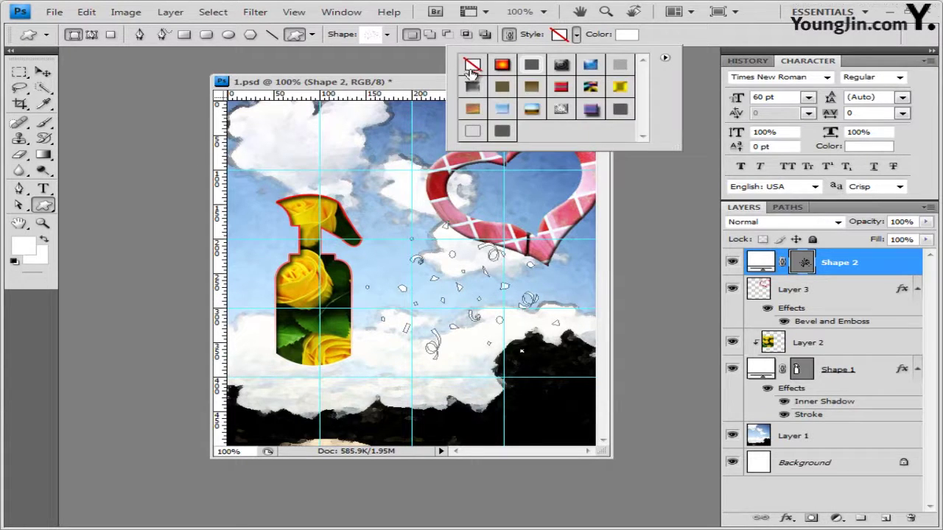
click(472, 67)
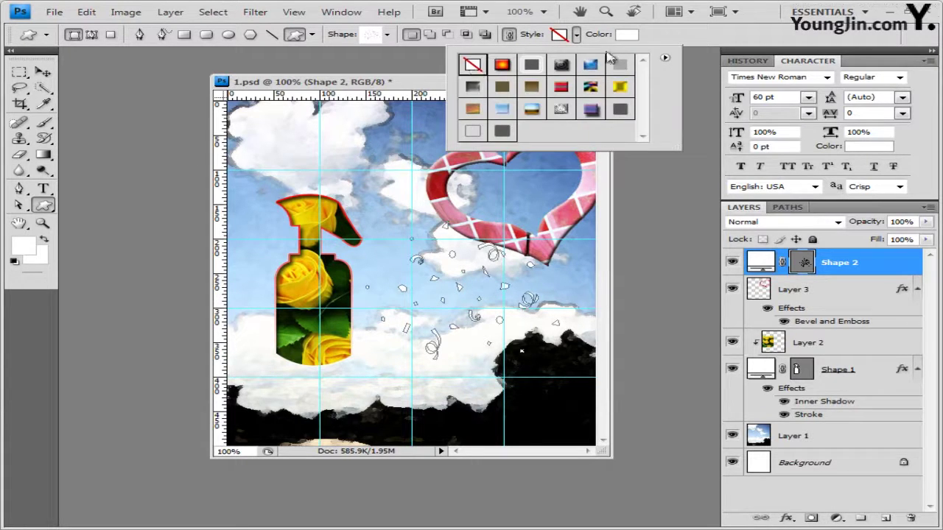
click(681, 40)
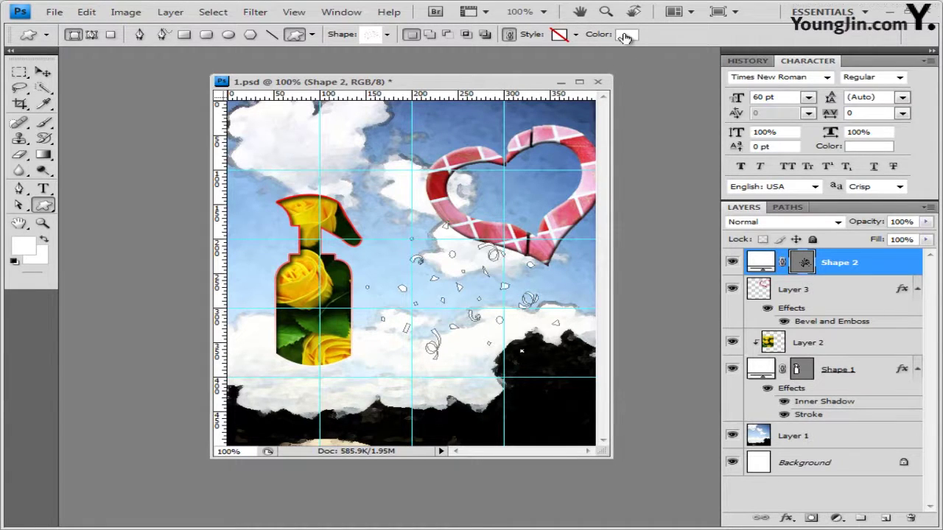
click(624, 37)
double_click(564, 381)
text(f6d2e6)
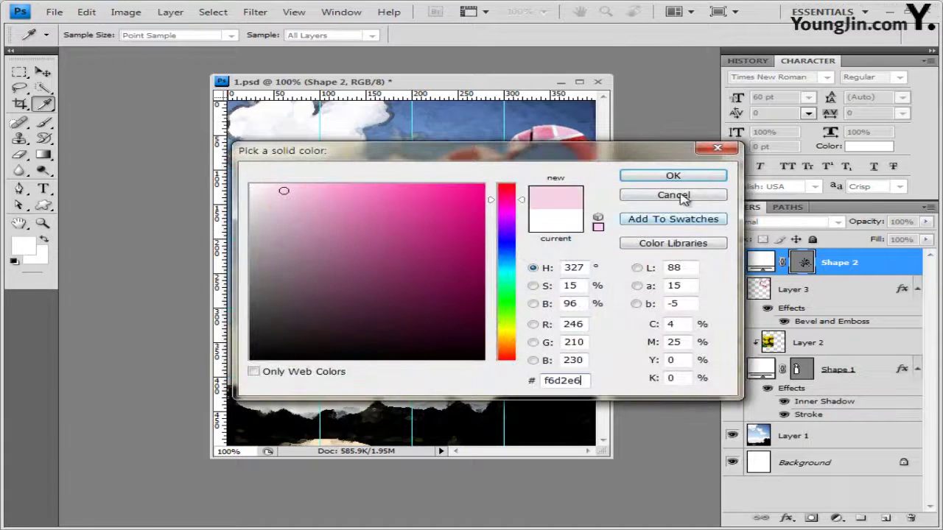
click(674, 176)
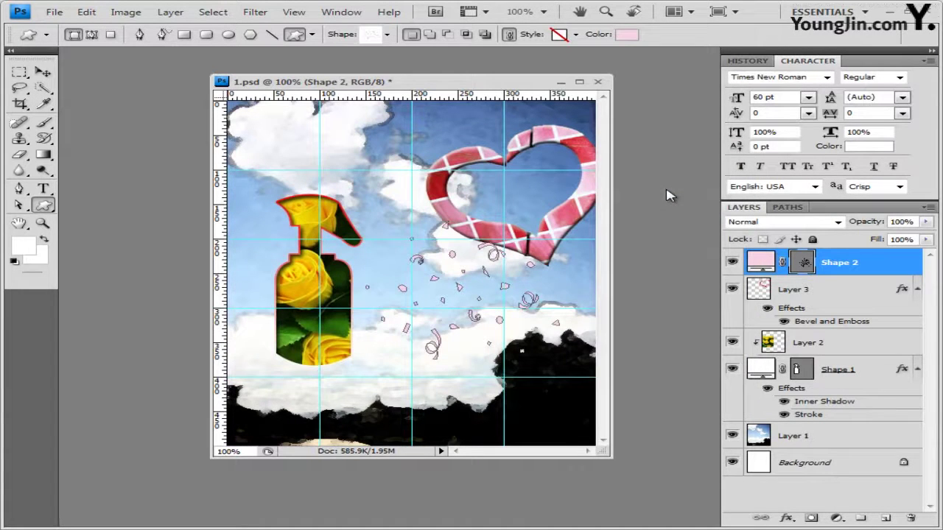
Add an Outer Glow effect to the confetti layer
click(787, 520)
click(835, 398)
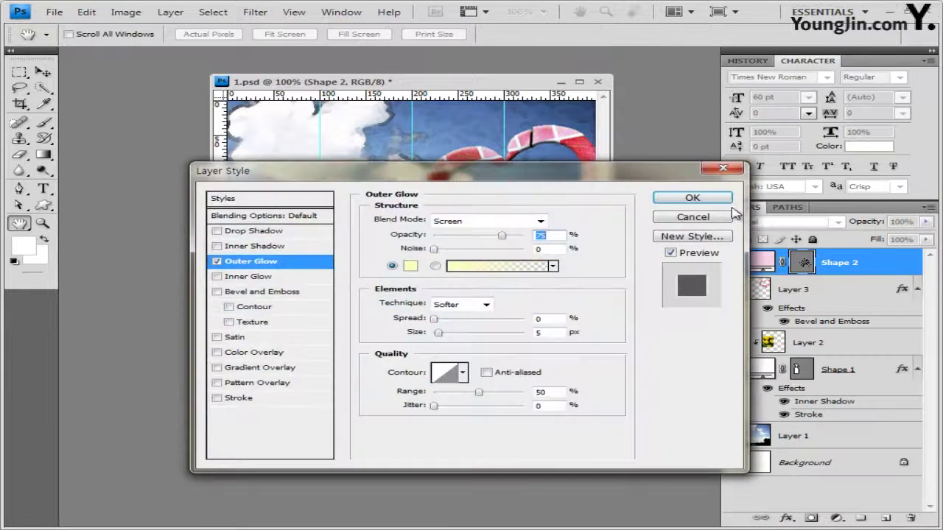
click(692, 197)
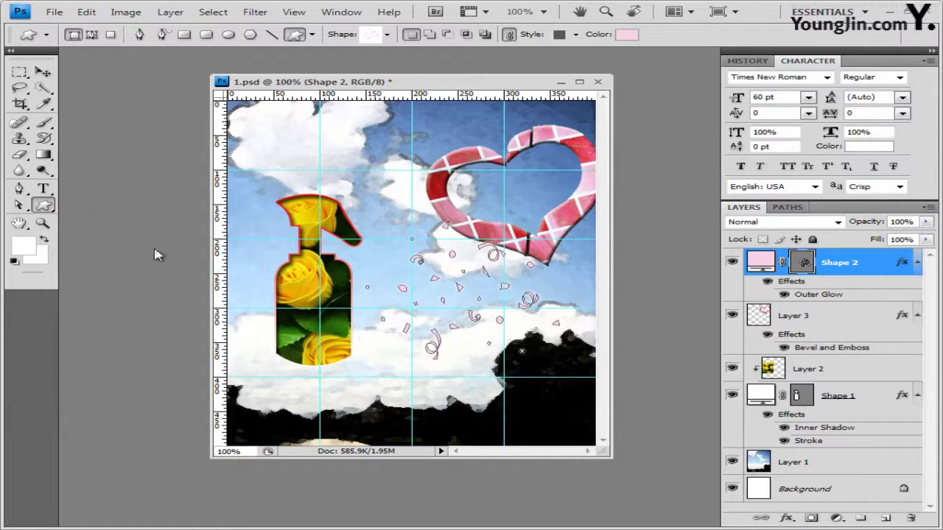
Load the Nature shape set and draw a small butterfly above the bottle's nozzle
click(387, 33)
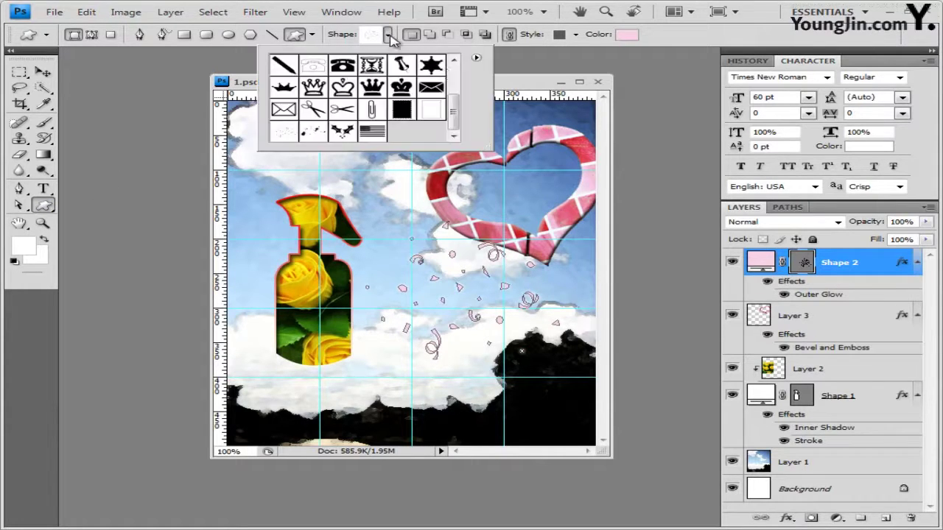
click(476, 58)
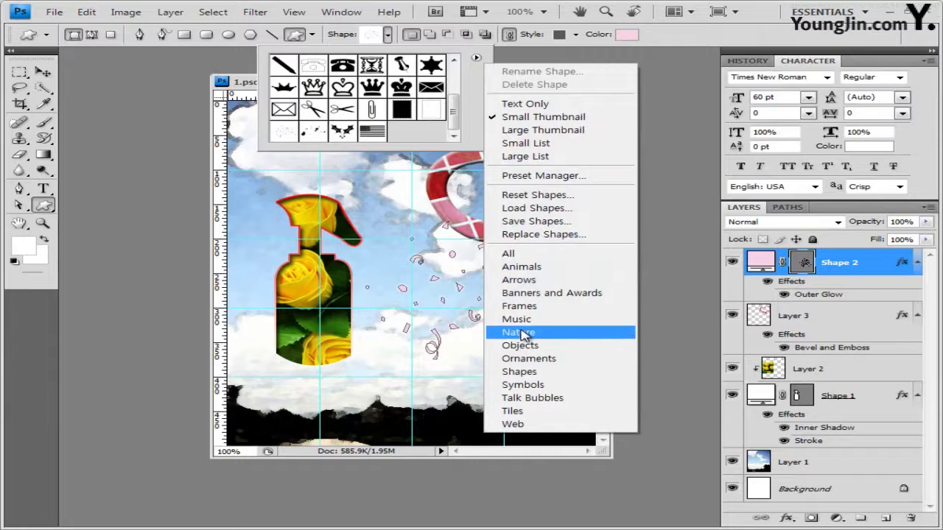
click(522, 332)
click(512, 315)
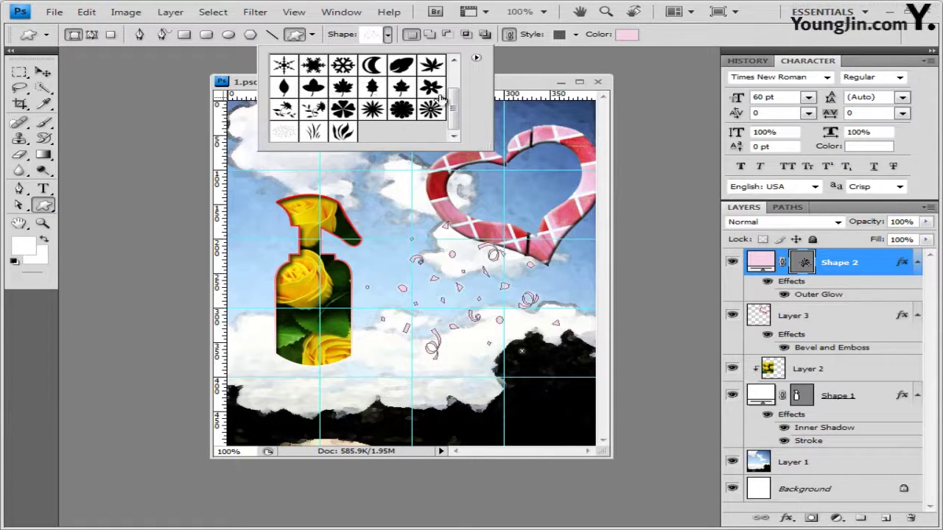
drag(455, 107, 454, 88)
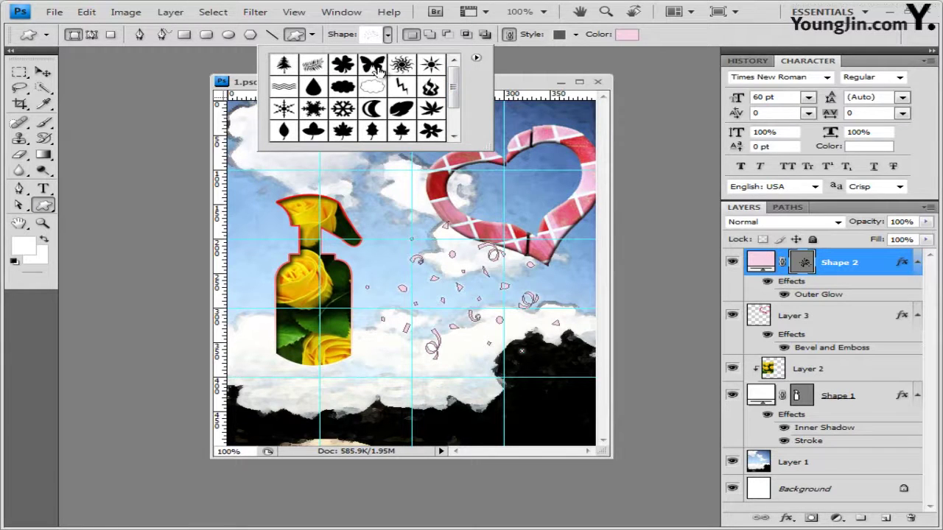
click(379, 68)
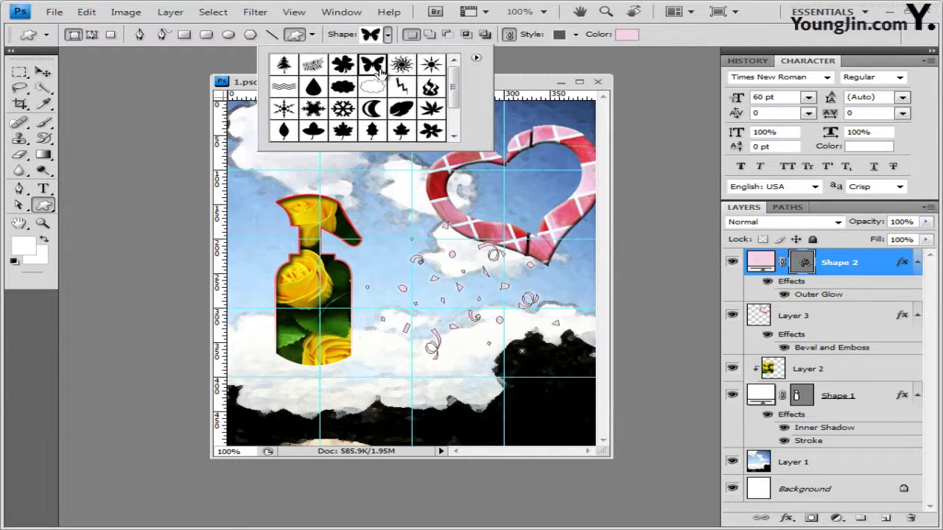
click(519, 93)
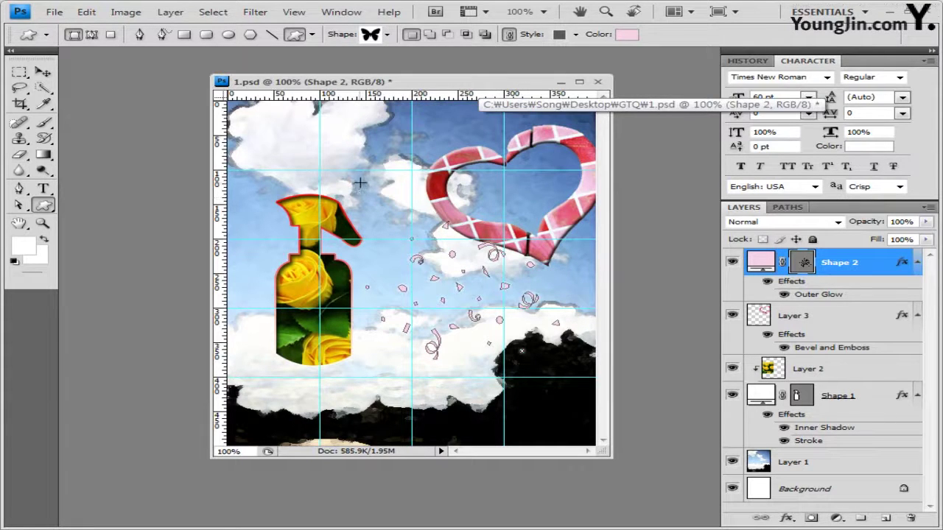
drag(374, 188, 399, 207)
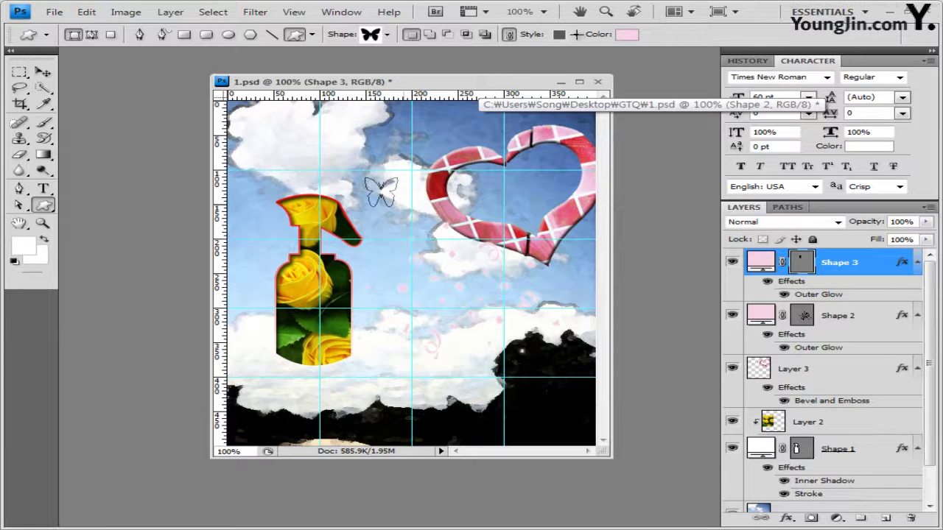
click(577, 34)
Remove the butterfly's preset style, fill it yellow #f9ff60, and add a Drop Shadow
click(472, 65)
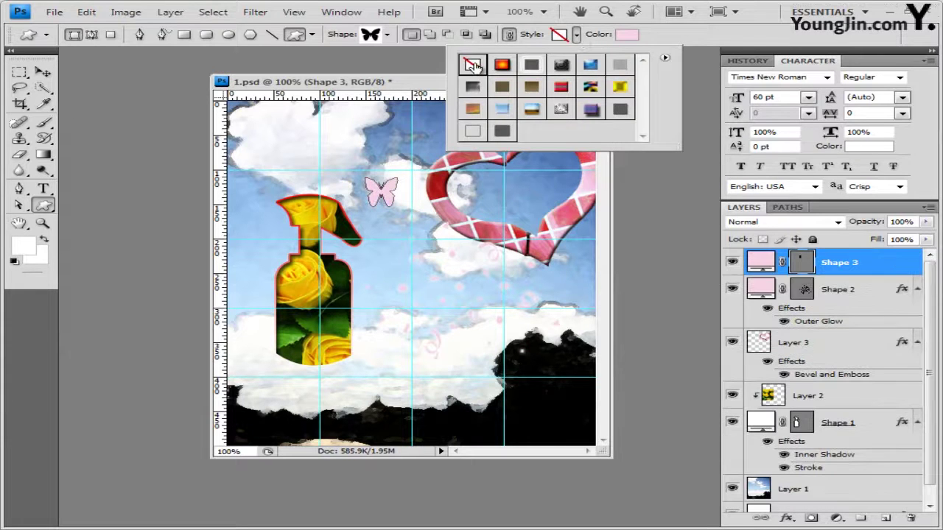
click(624, 38)
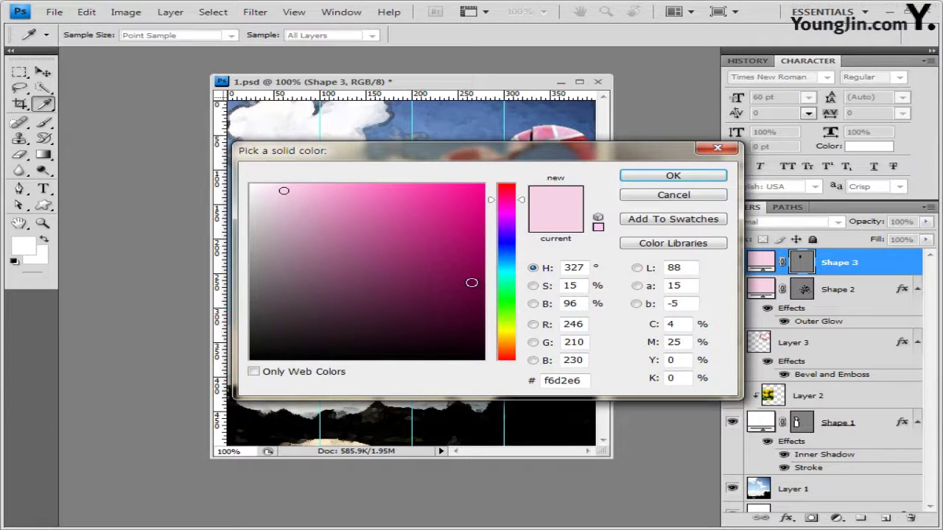
double_click(575, 380)
text(f9ff60)
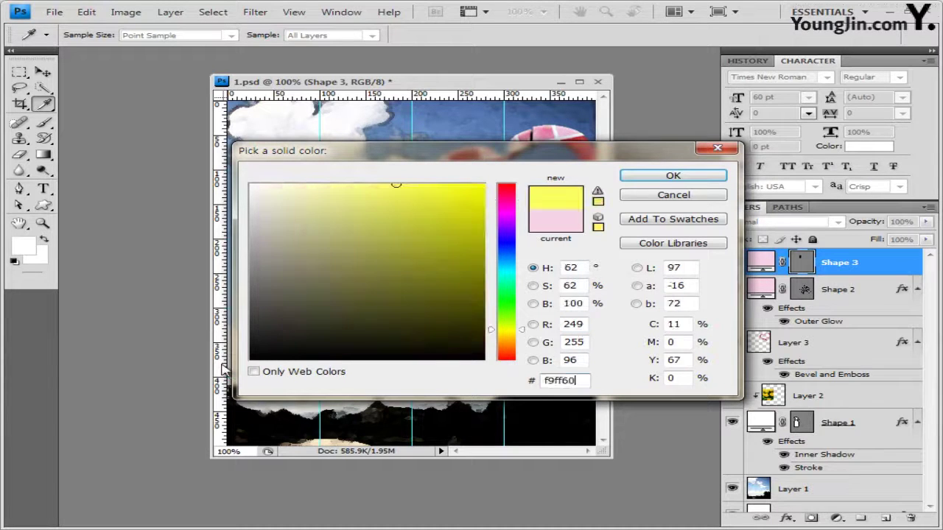
click(674, 177)
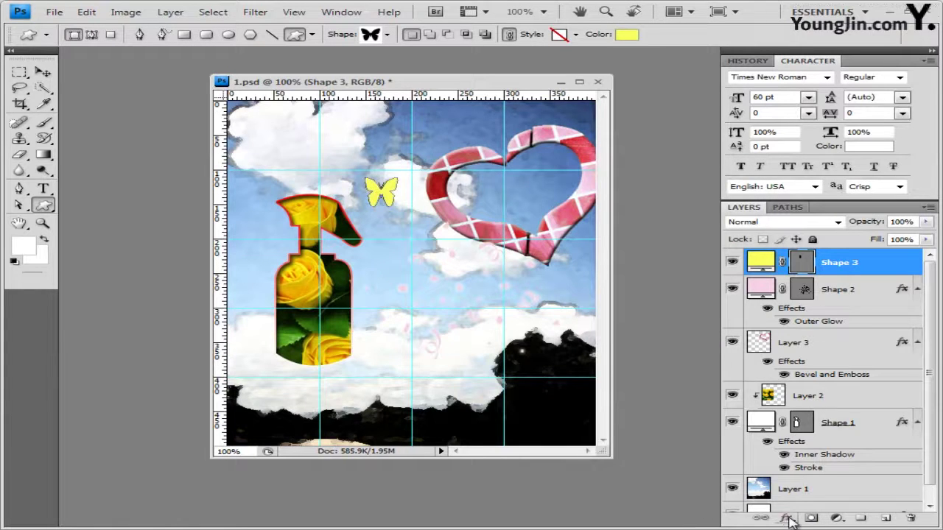
click(789, 519)
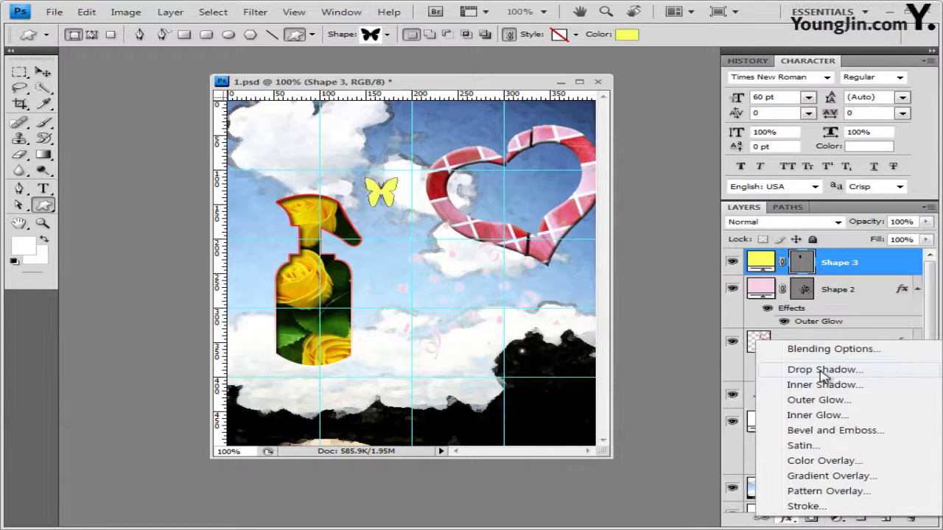
click(822, 370)
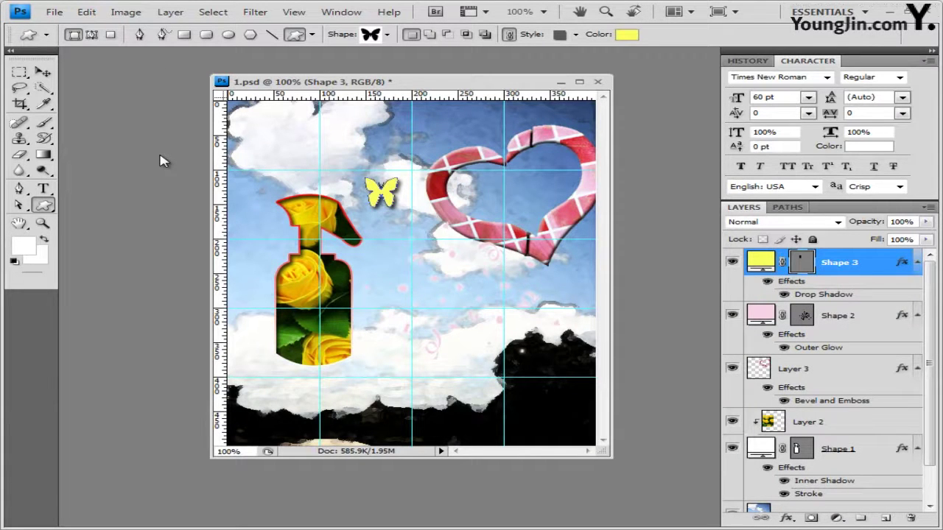
Duplicate the butterfly layer and place the copy below and left of the original
key(v)
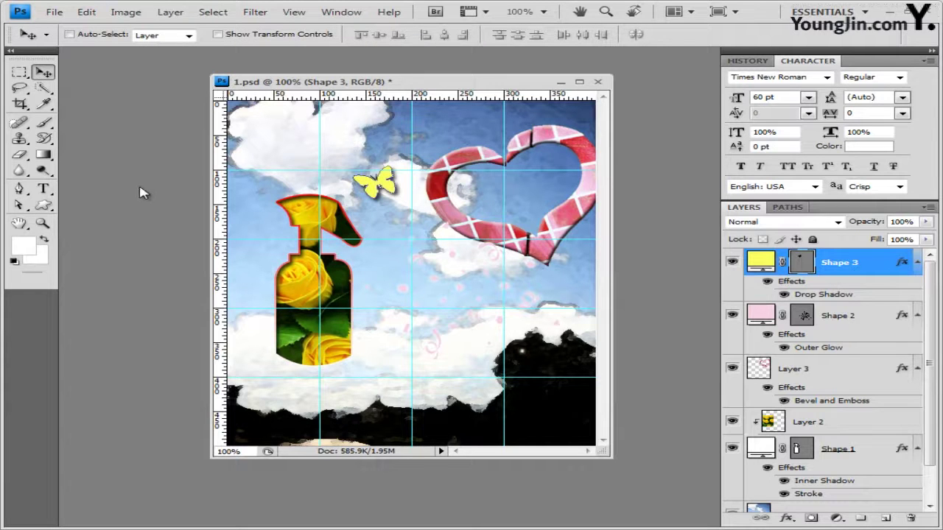
key(ctrl+j)
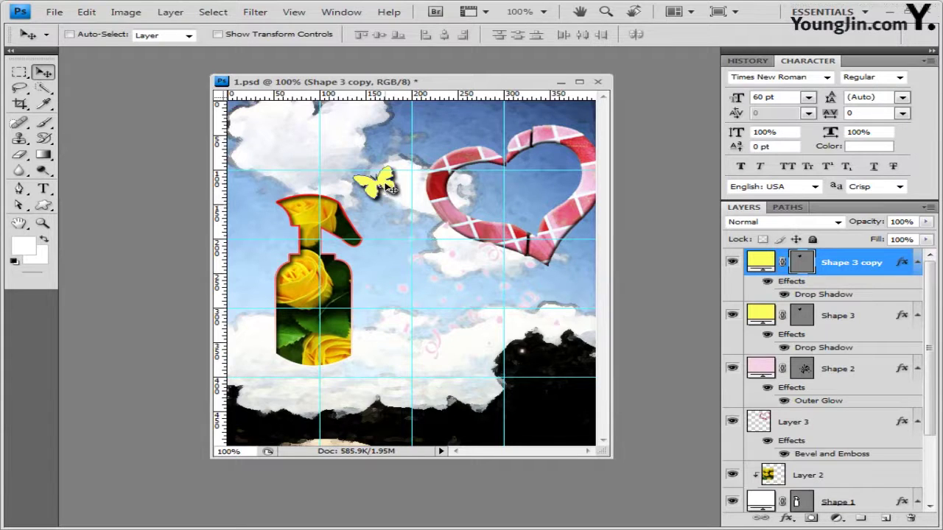
drag(385, 190, 373, 218)
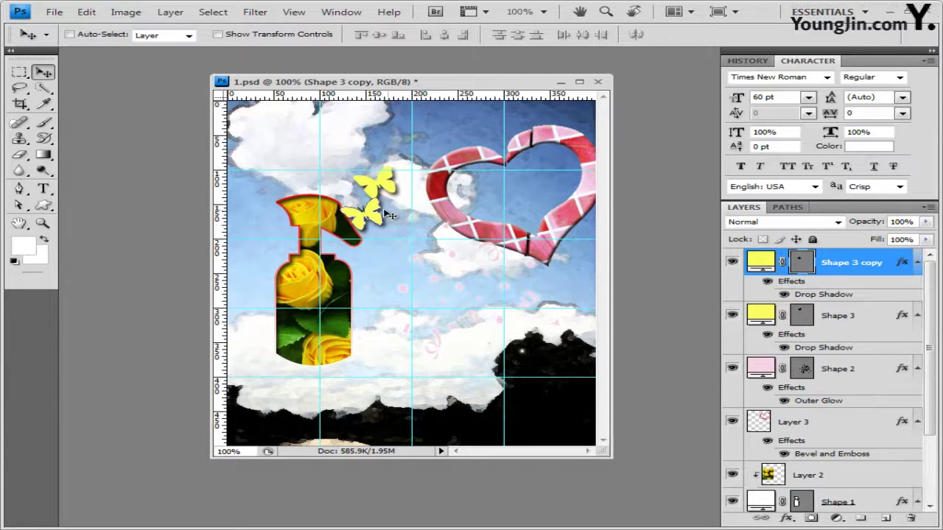
Change the butterfly copy's fill colour to brighter yellow #ffea00
click(44, 205)
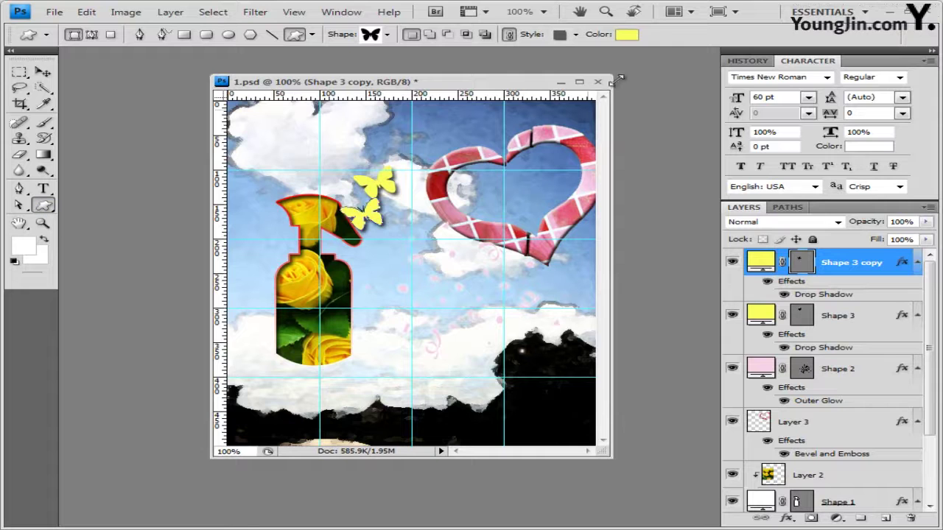
double_click(762, 263)
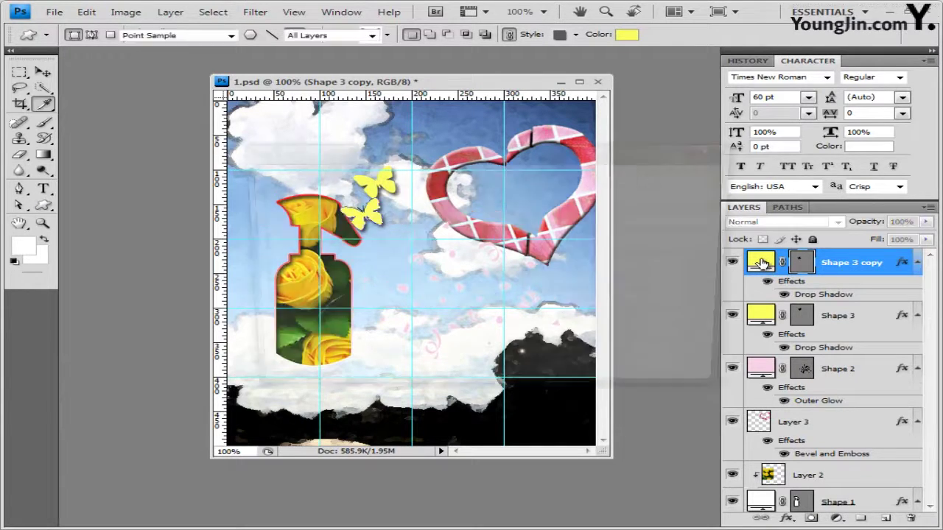
double_click(566, 380)
text(ffea00)
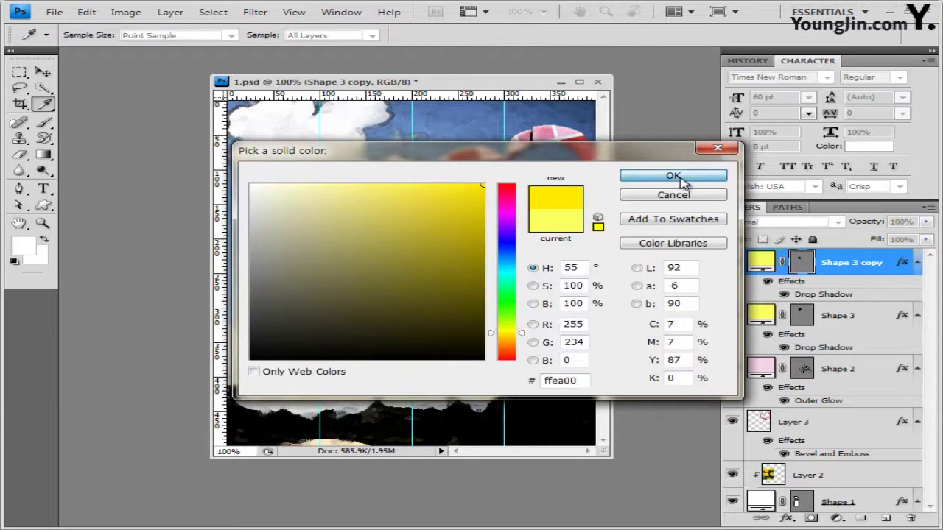
click(675, 176)
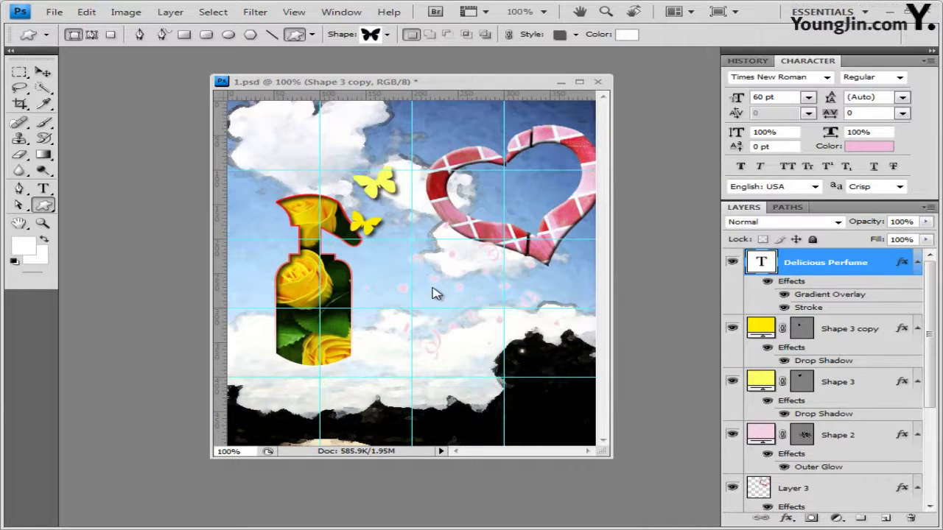
Replace the old text with a pasted white 60 pt Times New Roman 'Delicious Perfume' title
click(43, 188)
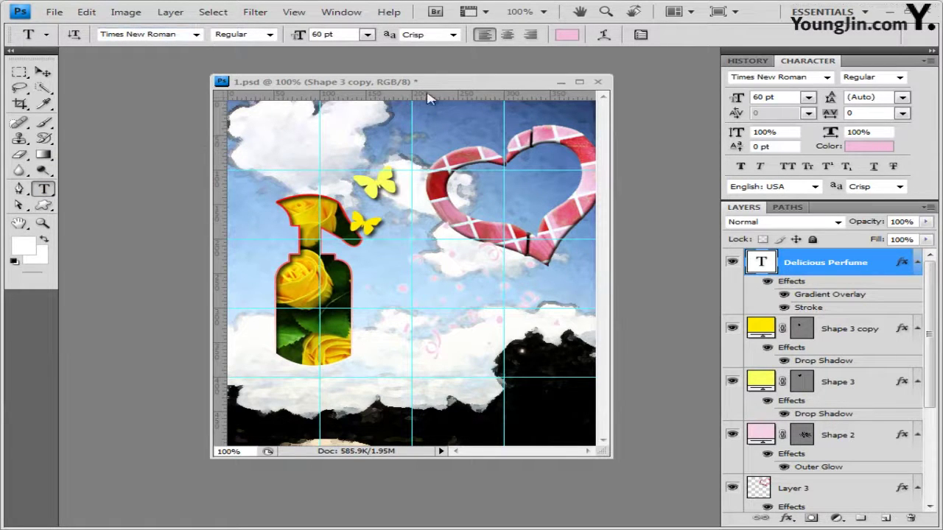
key(ctrl+z)
click(453, 345)
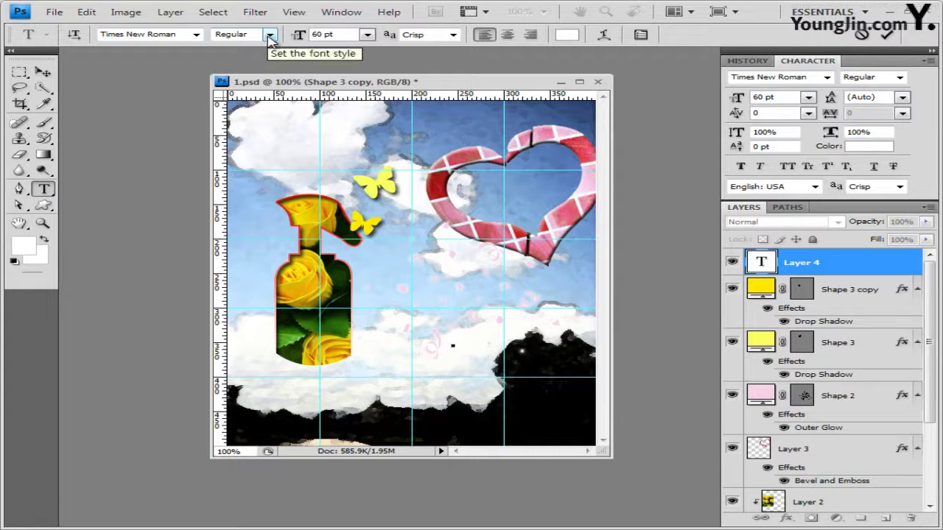
click(325, 36)
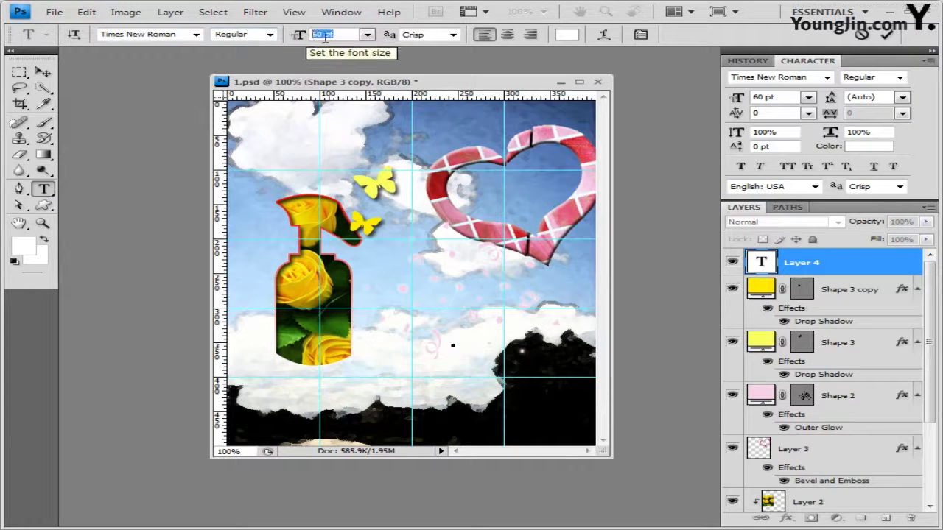
click(326, 36)
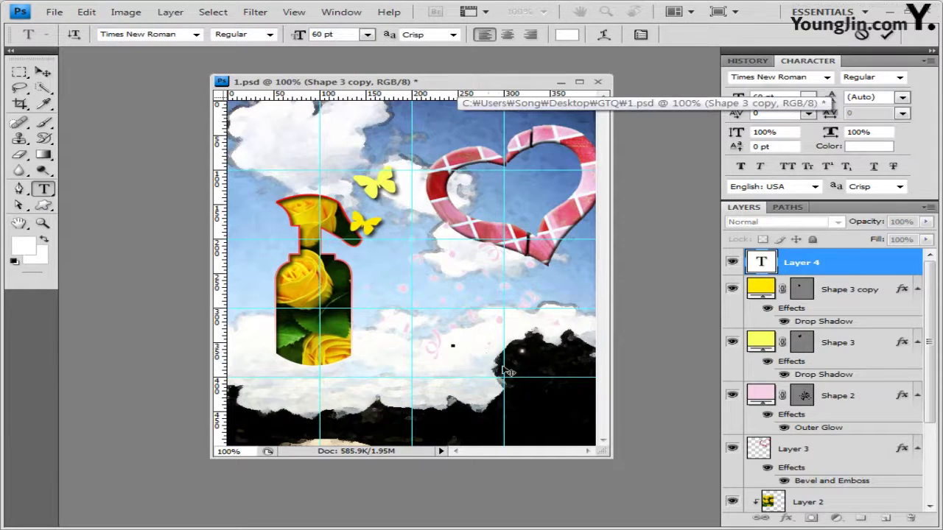
text(Exotic Perfume)
drag(499, 415, 442, 417)
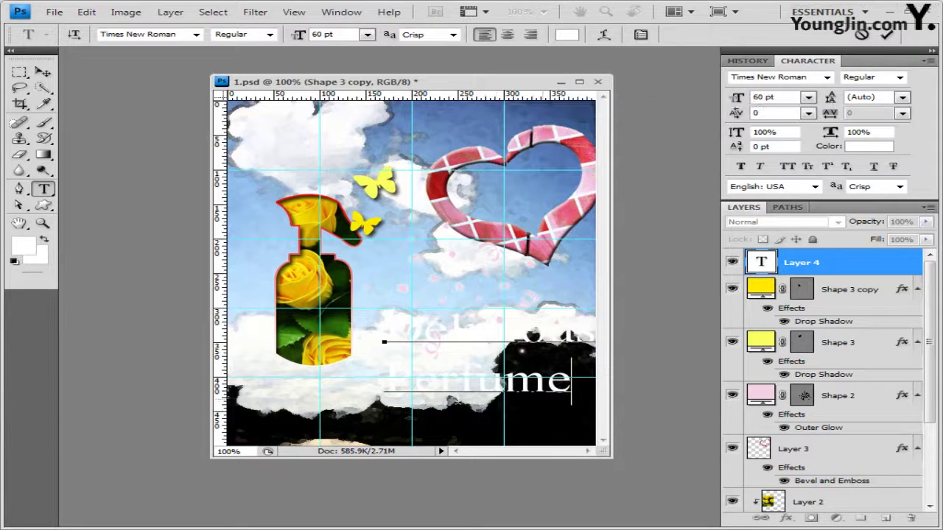
click(810, 265)
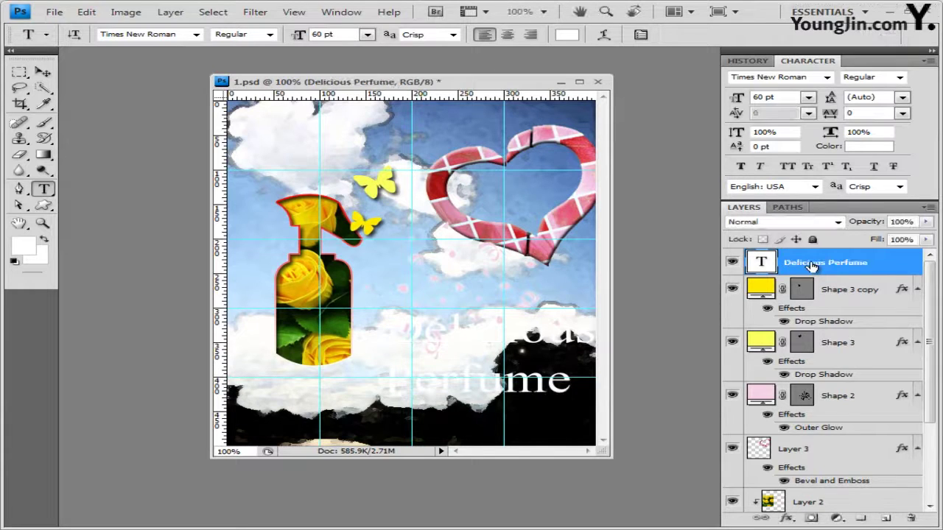
Give the title a Gradient Overlay from light pink #ffd8fe to red
click(786, 518)
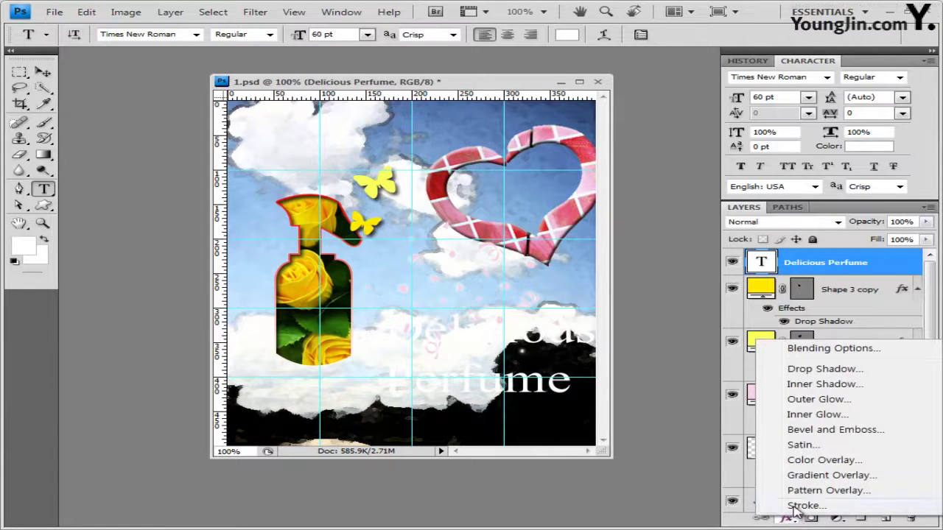
click(814, 476)
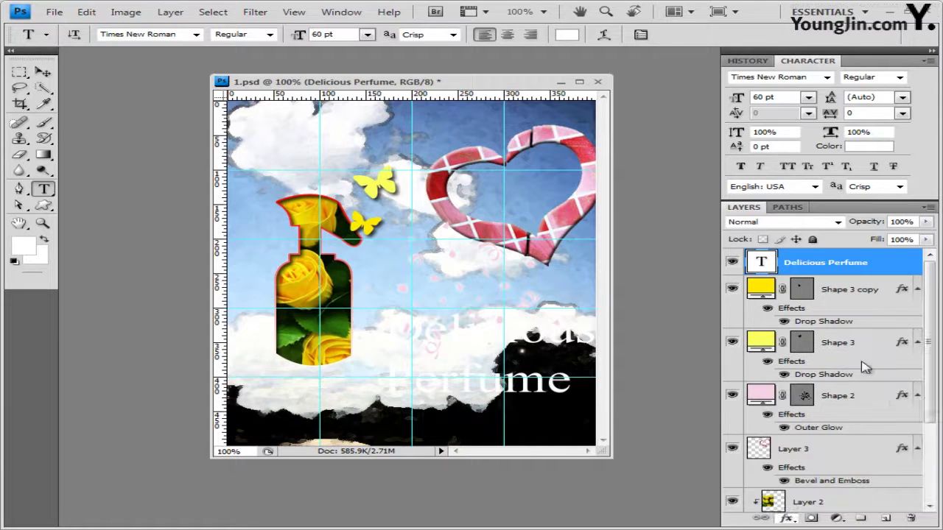
click(480, 252)
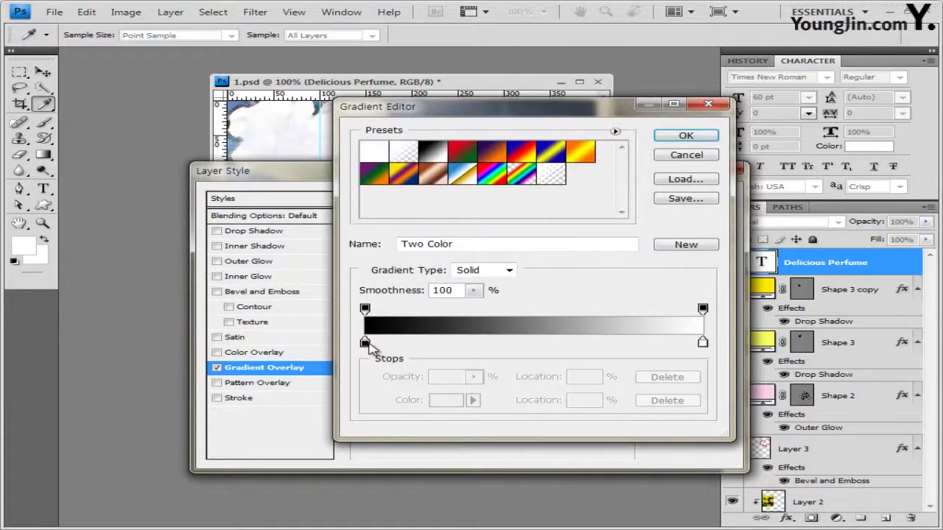
double_click(365, 344)
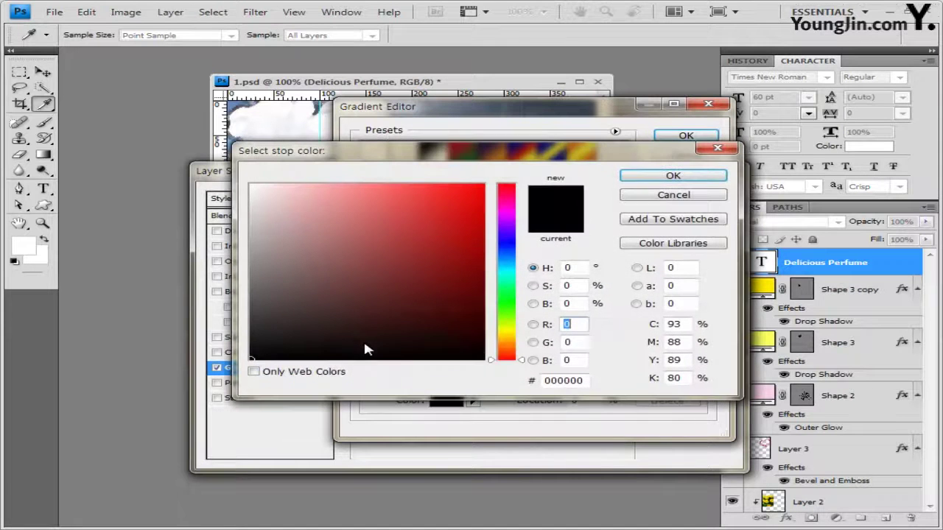
drag(579, 382, 427, 385)
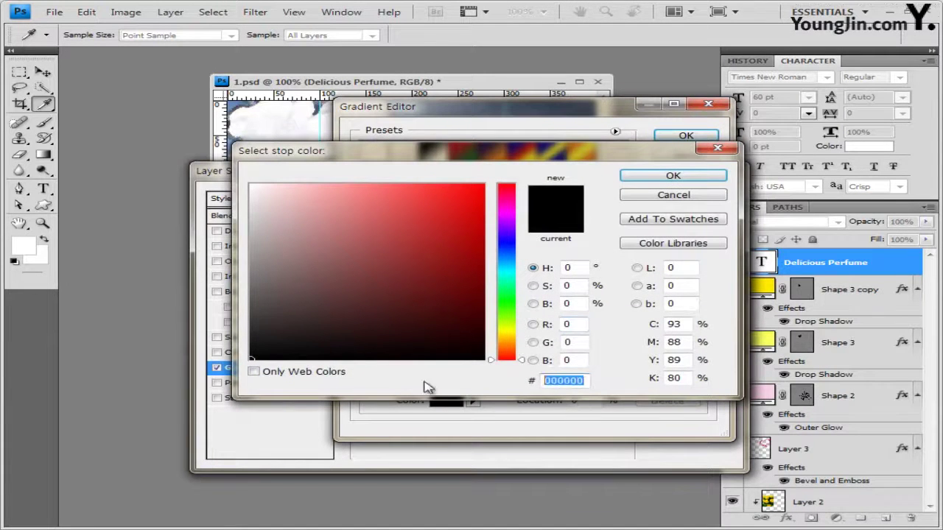
text(ffd8fe)
click(685, 177)
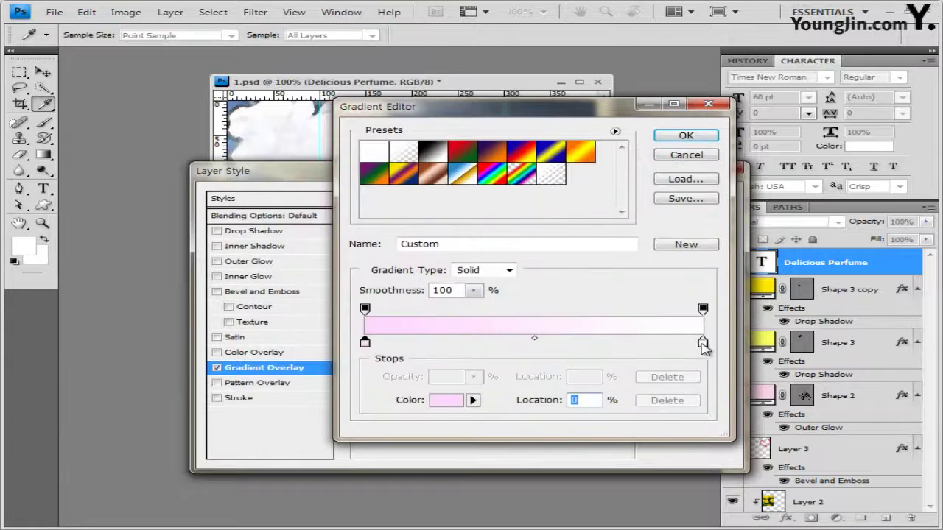
double_click(703, 343)
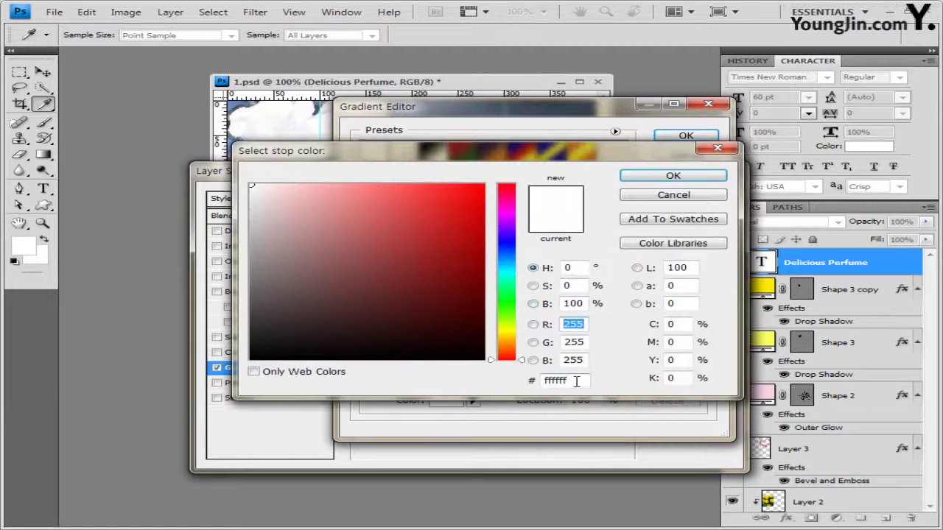
drag(577, 381, 556, 381)
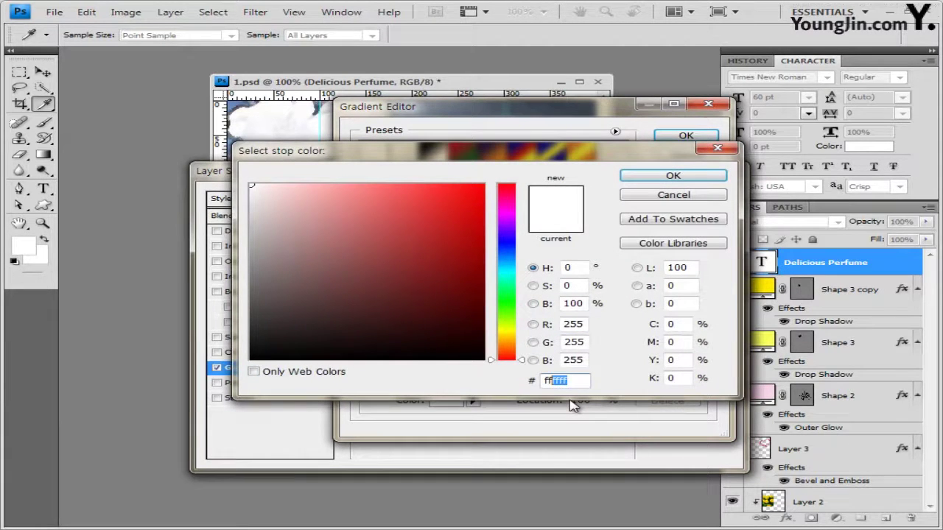
text(0000)
key(Return)
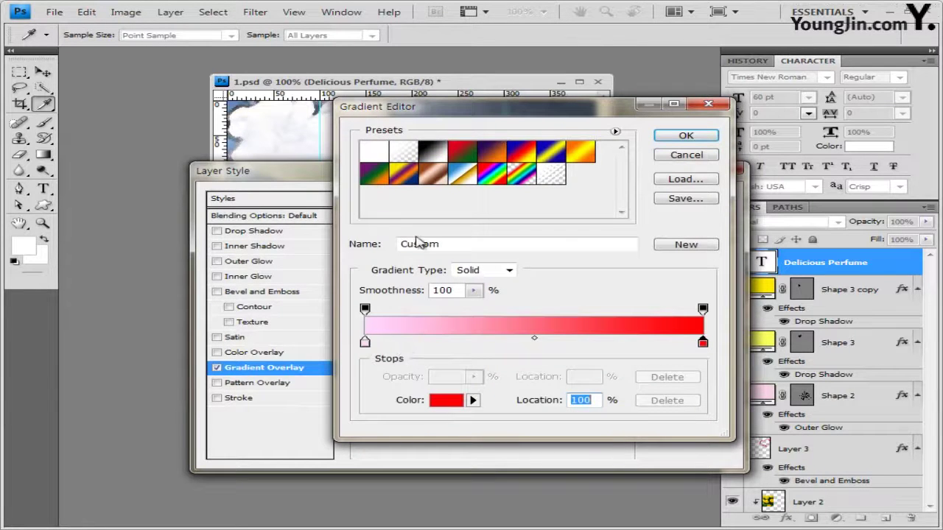
click(688, 138)
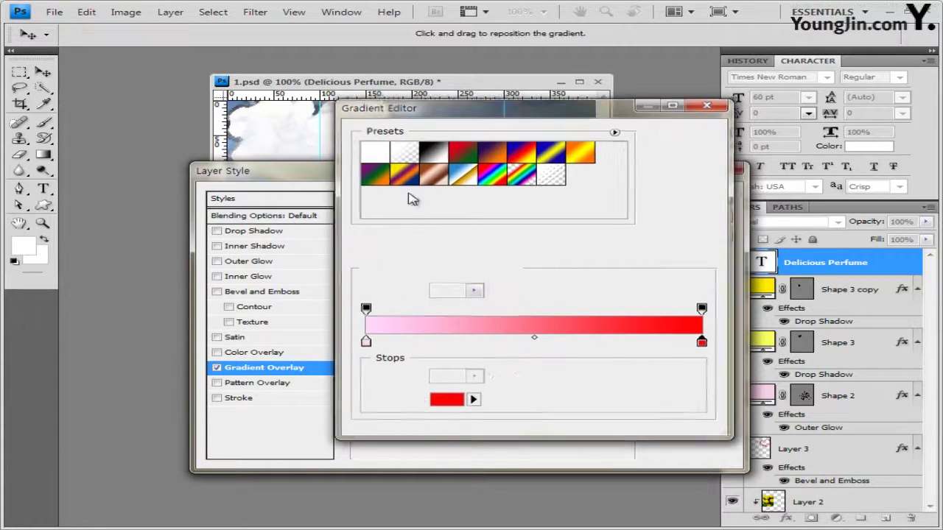
Add a 2 px Stroke in dark red #9a2126 around the title
click(244, 397)
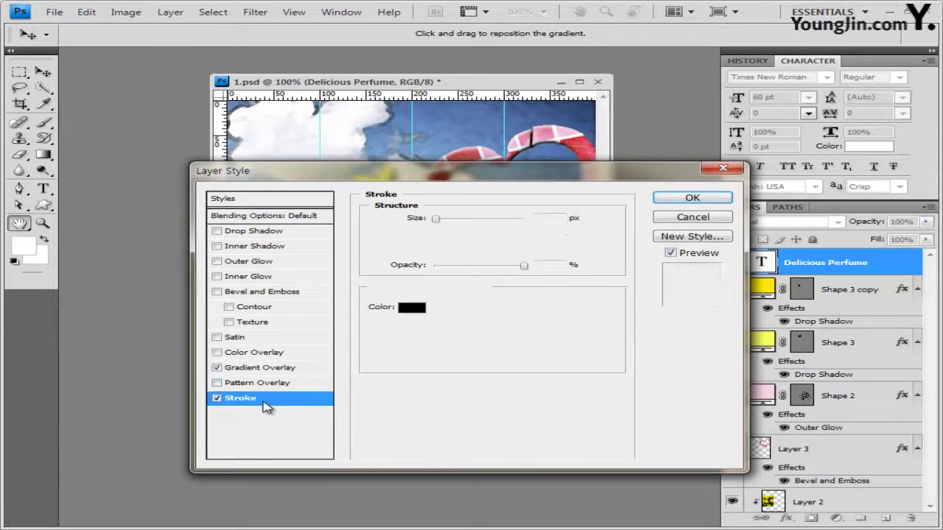
text(2)
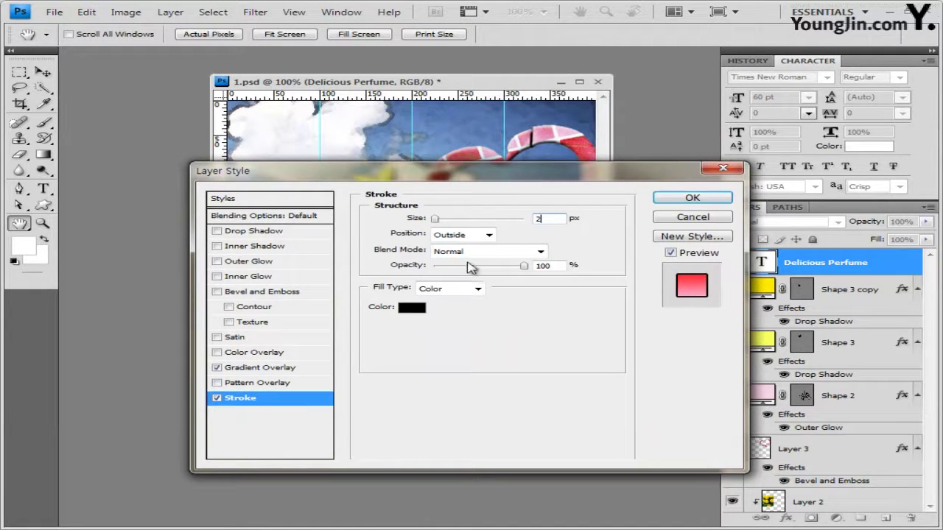
click(414, 308)
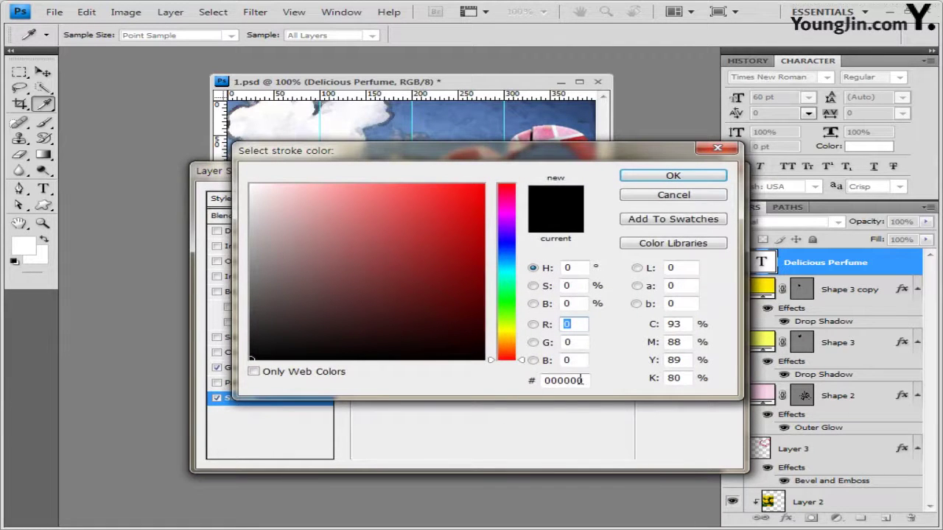
drag(582, 380, 489, 383)
text(9a2126)
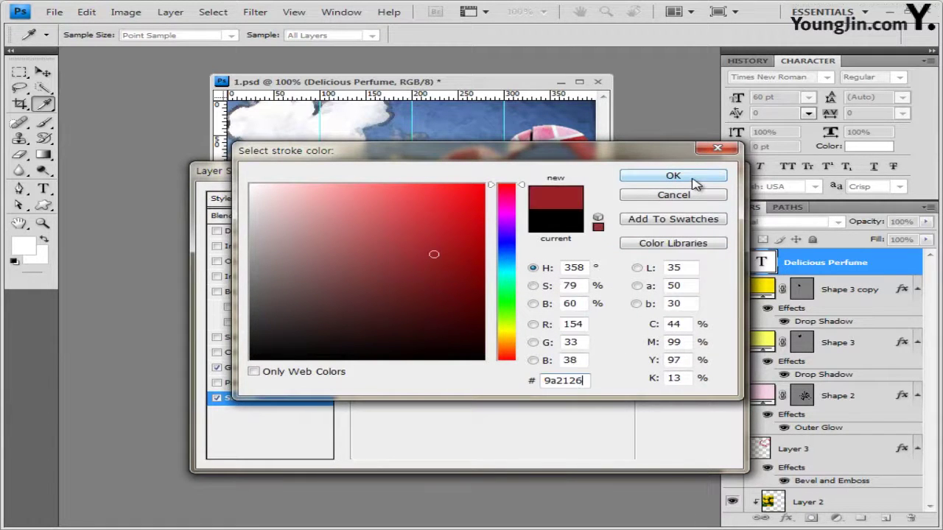
click(695, 182)
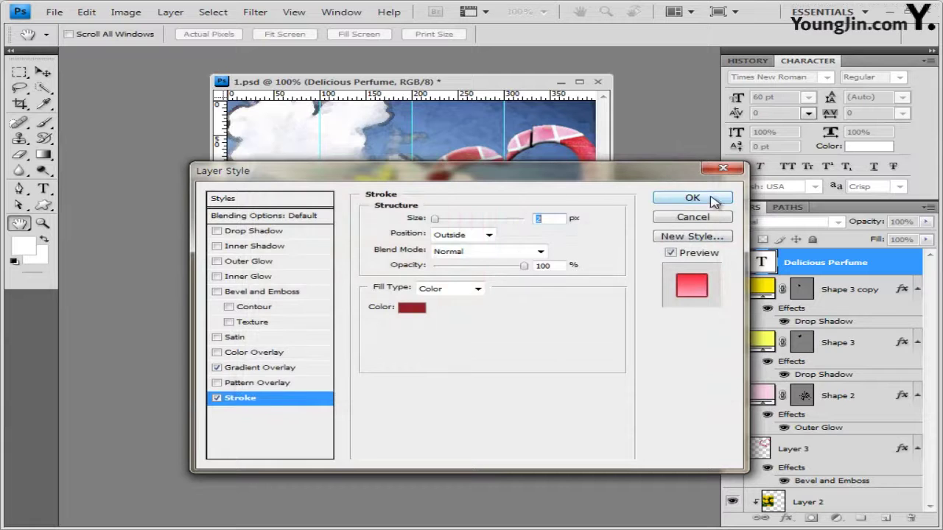
click(693, 199)
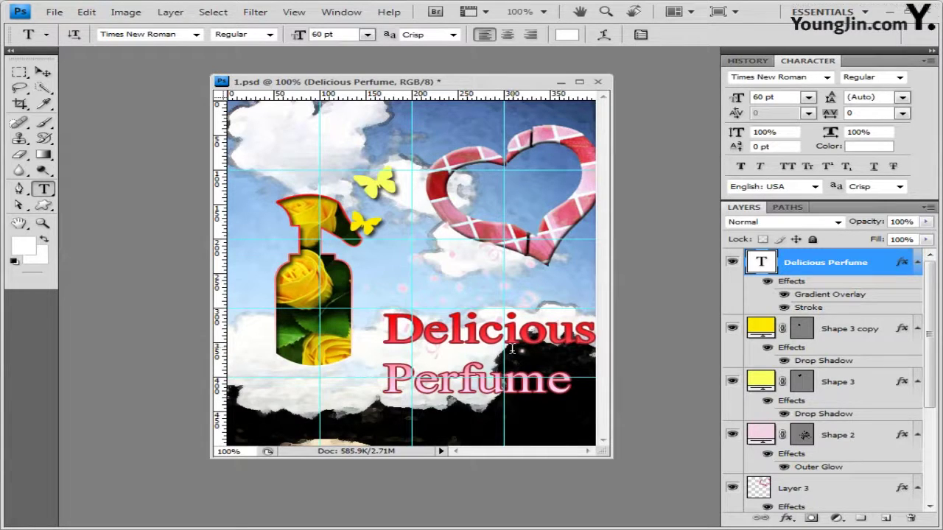
Change the title's Gradient Overlay angle to 40°
double_click(829, 295)
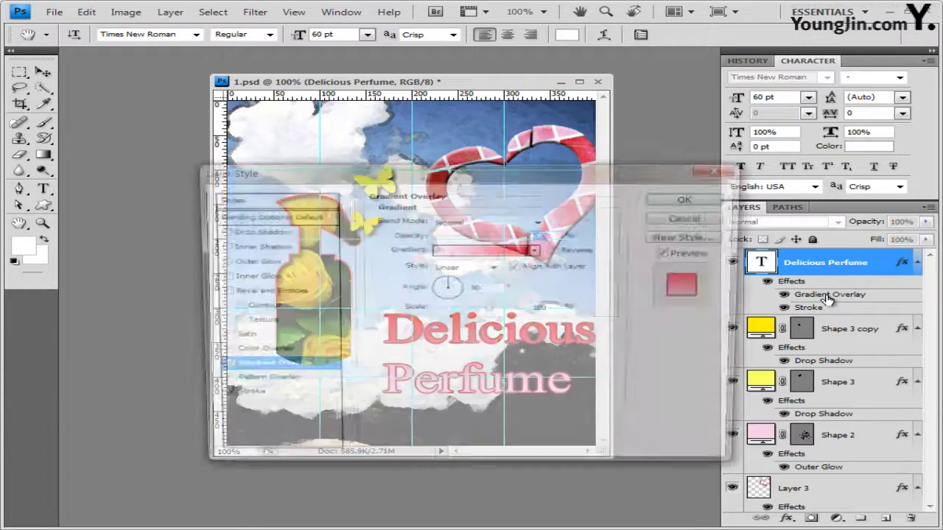
drag(523, 192, 398, 24)
click(334, 128)
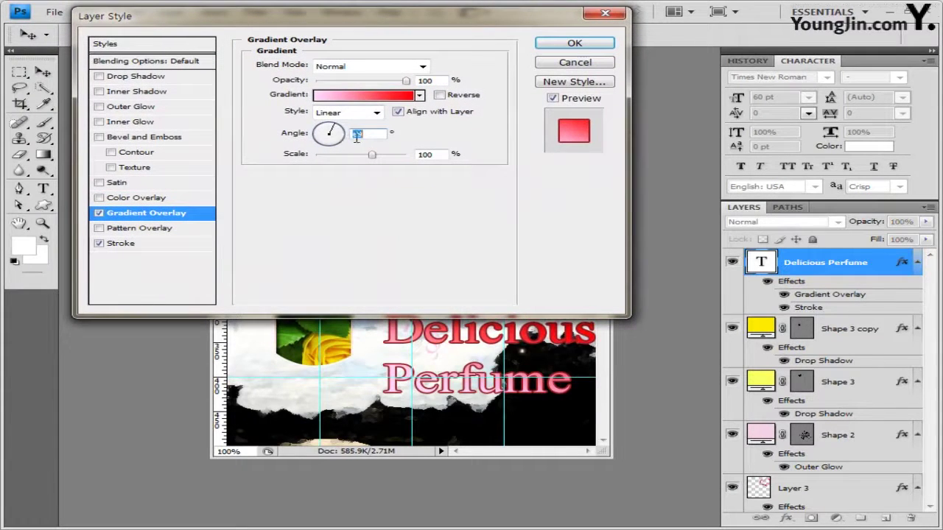
text(40)
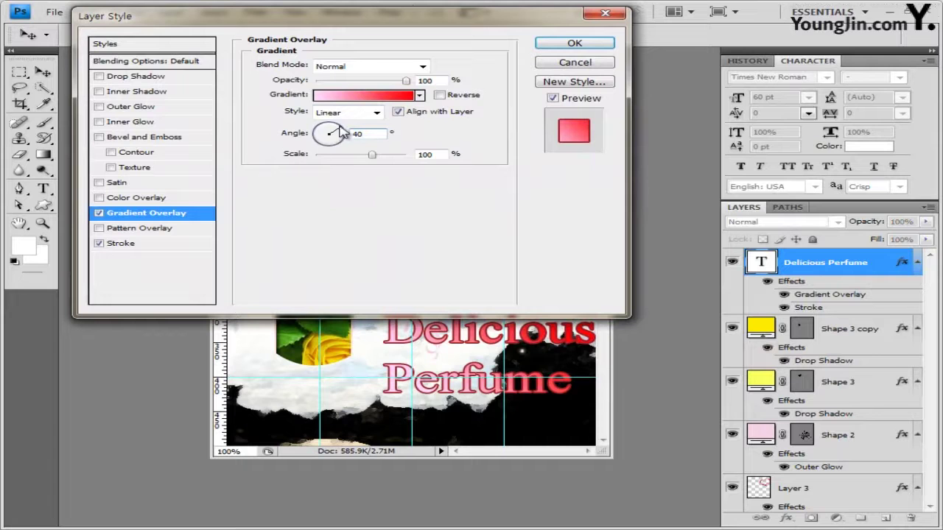
click(459, 377)
click(575, 43)
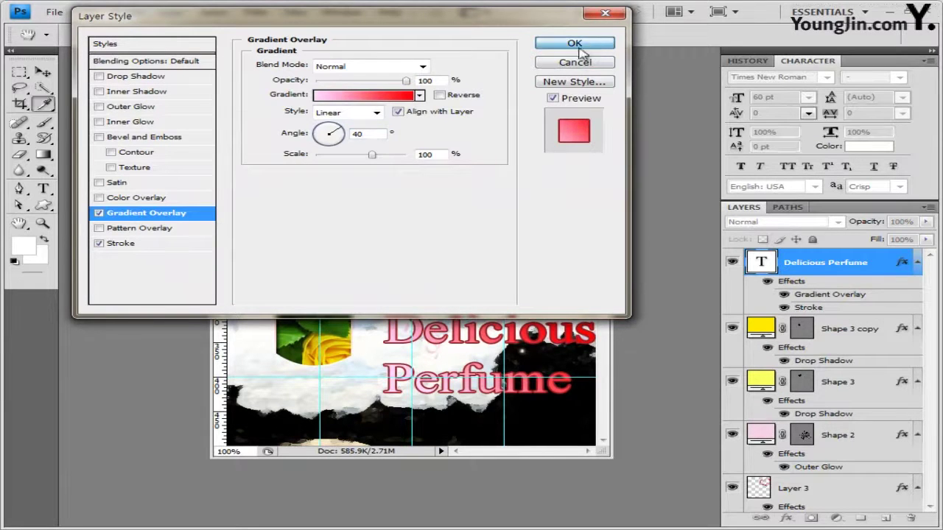
click(43, 72)
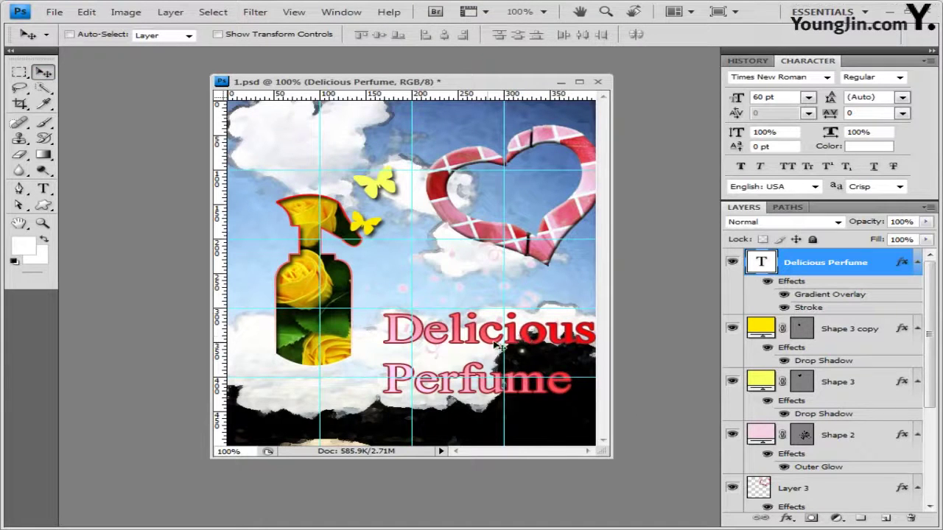
Nudge the title down-left, save the layered 1.psd, and clear all guides
drag(508, 346, 507, 347)
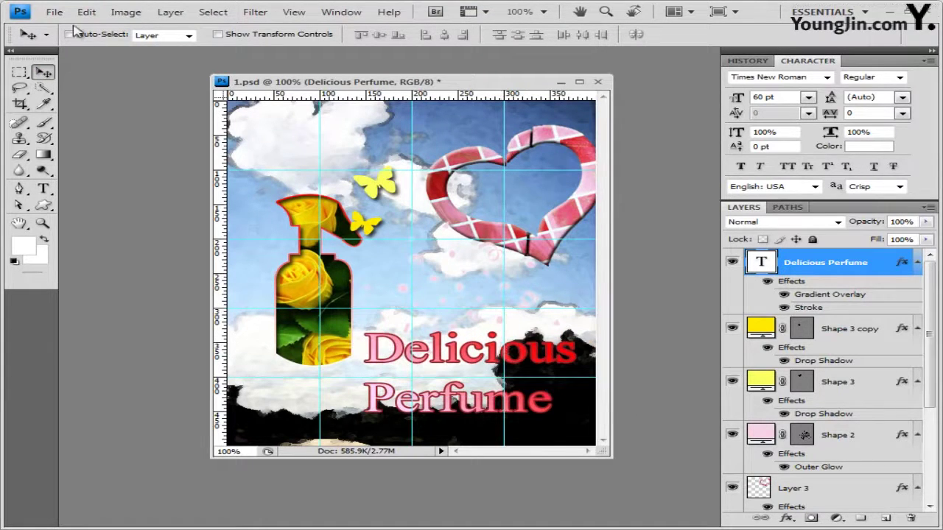
click(54, 11)
click(78, 183)
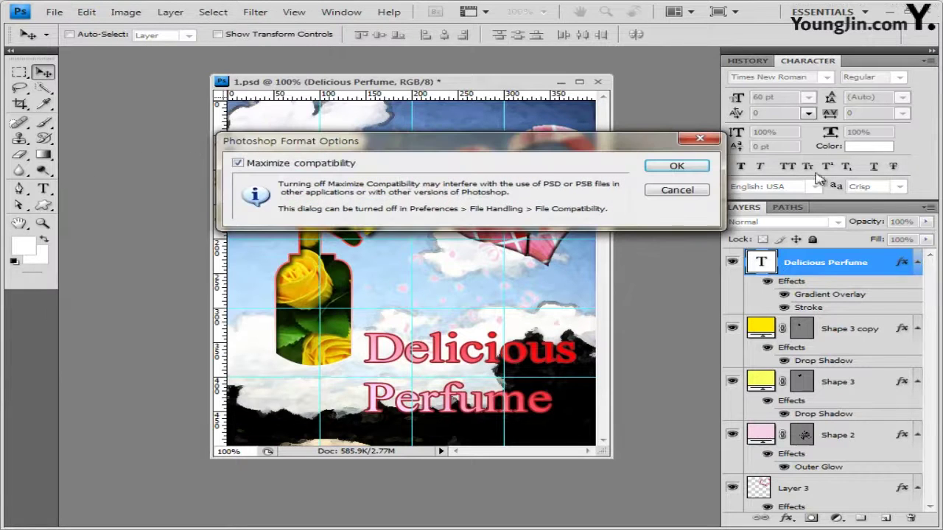
click(704, 167)
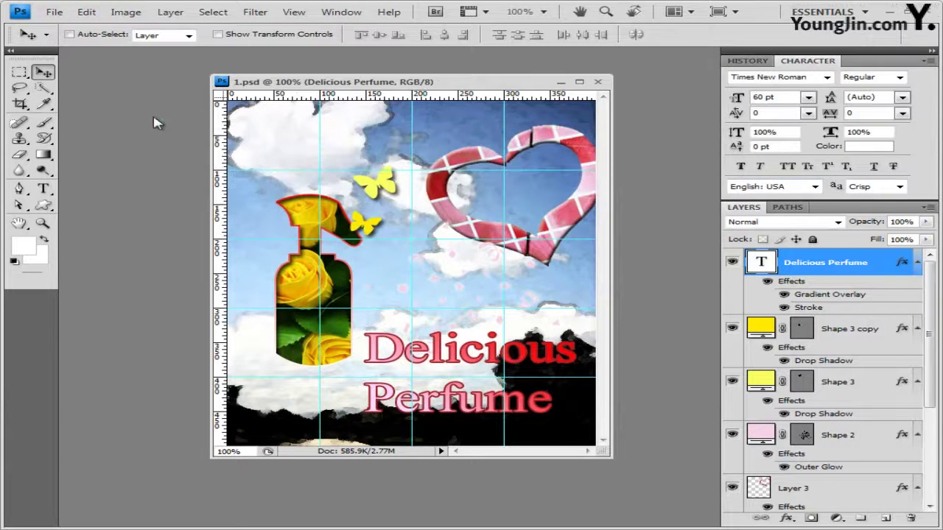
click(294, 12)
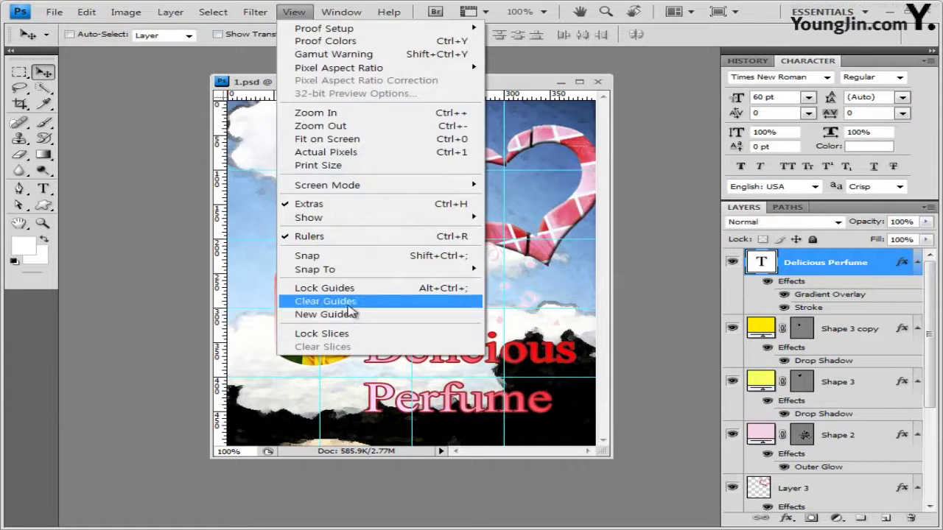
click(336, 299)
Save a JPEG copy named with the candidate number and name at Quality 8
click(54, 12)
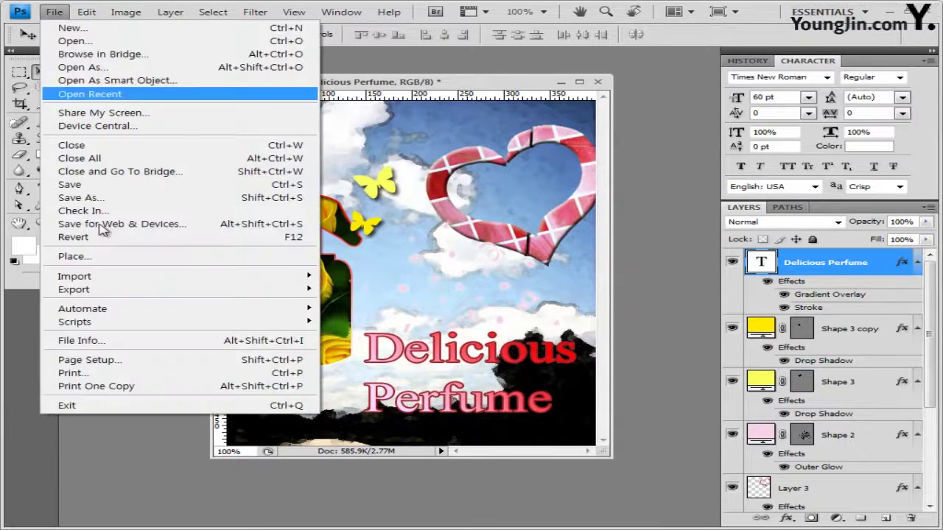
click(101, 199)
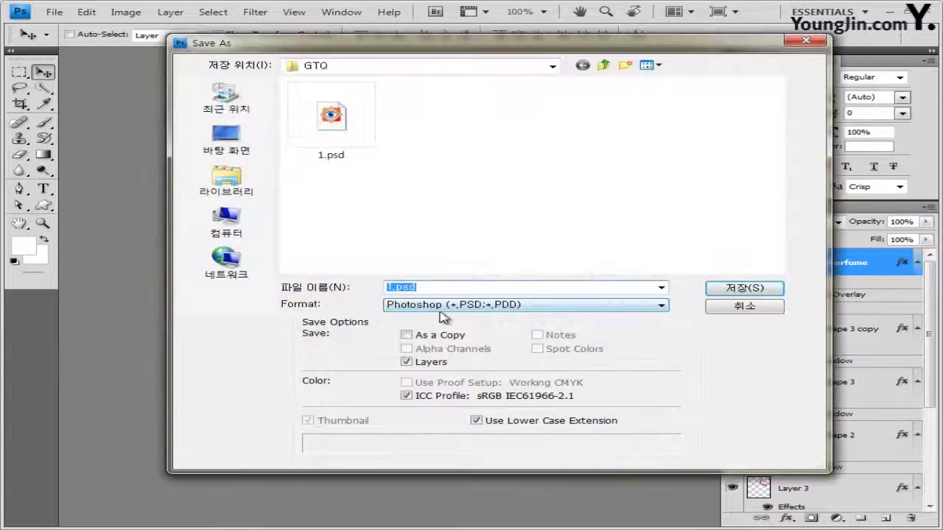
click(440, 308)
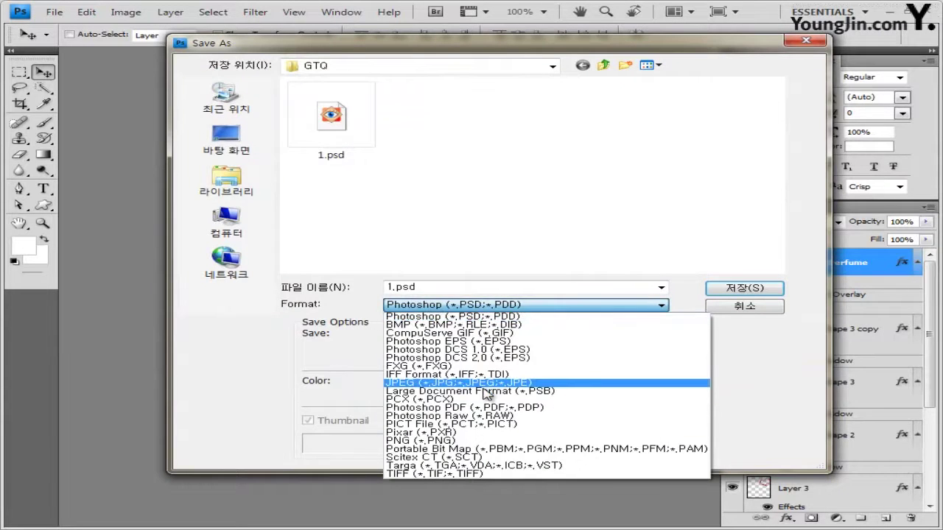
click(390, 382)
key(alt+n)
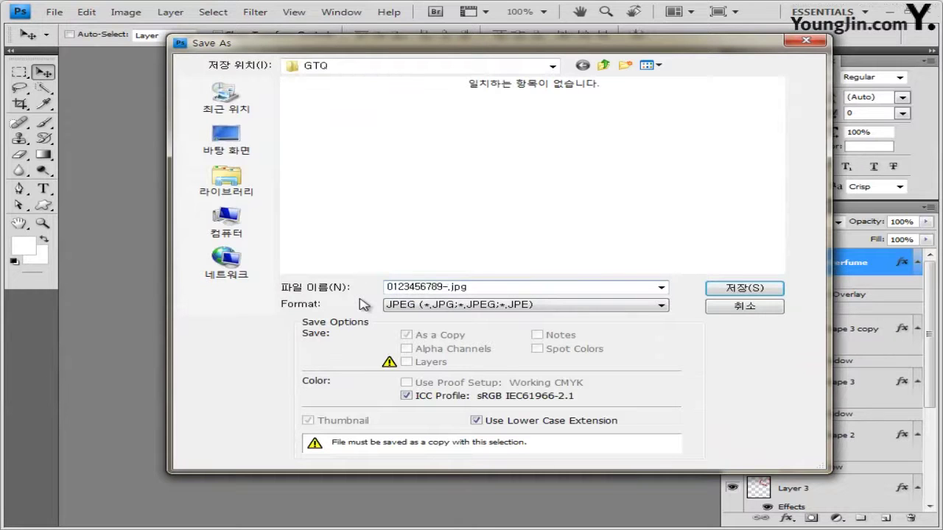
text(0123456789-홍ㅈ)
text(동-1)
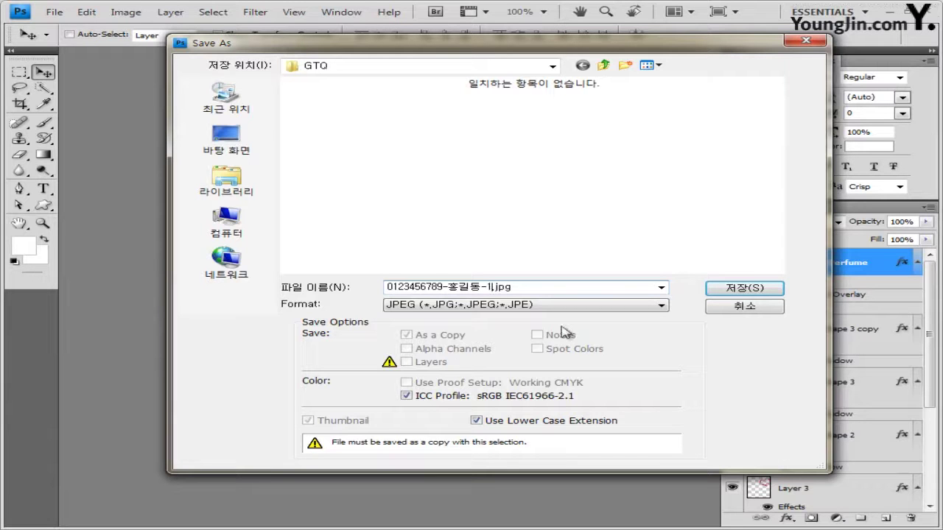
click(766, 290)
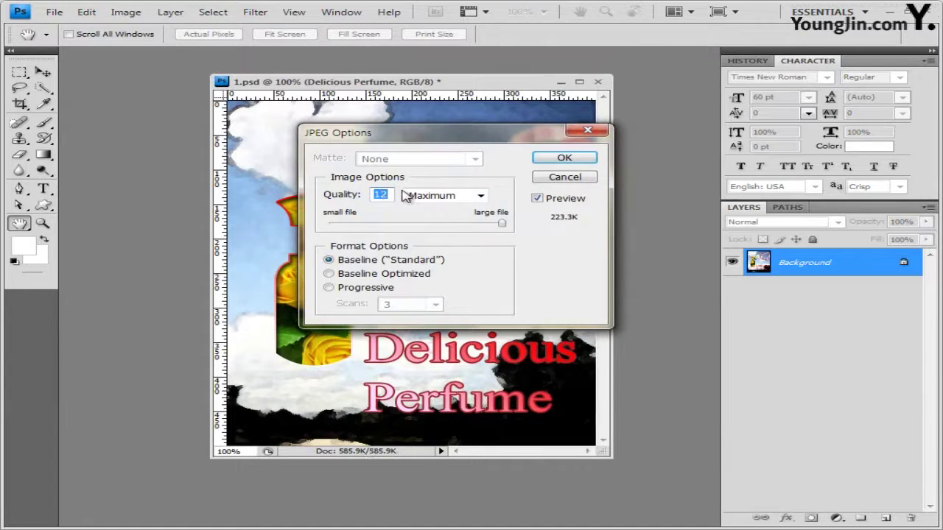
text(8)
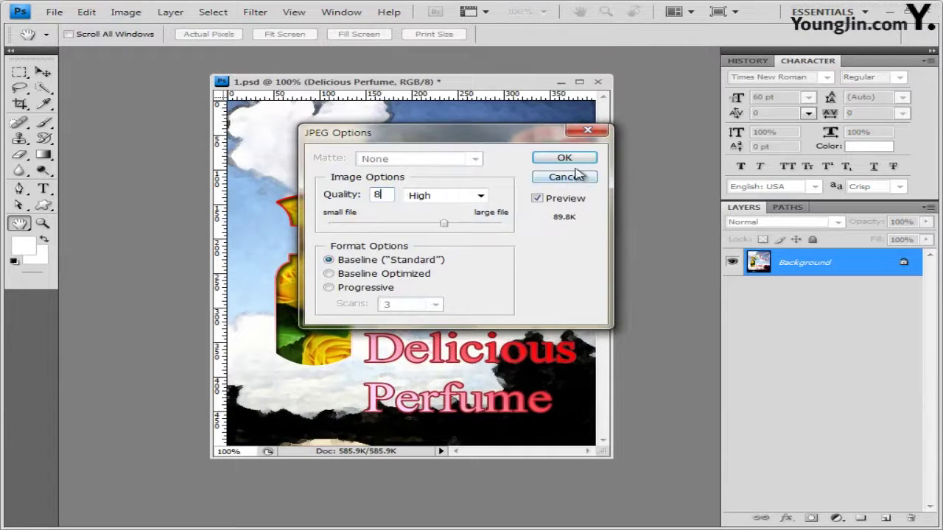
click(574, 160)
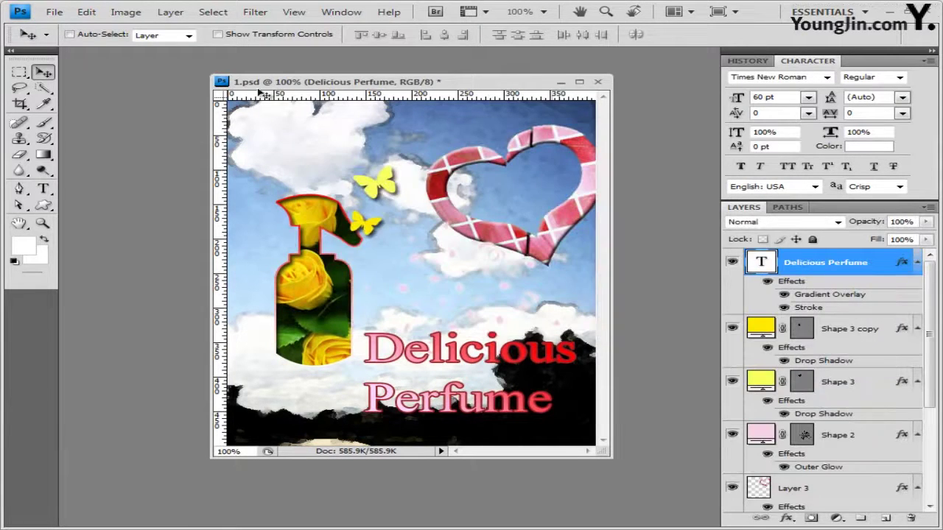
click(124, 13)
Shrink the poster image to 40×50 pixels
click(160, 110)
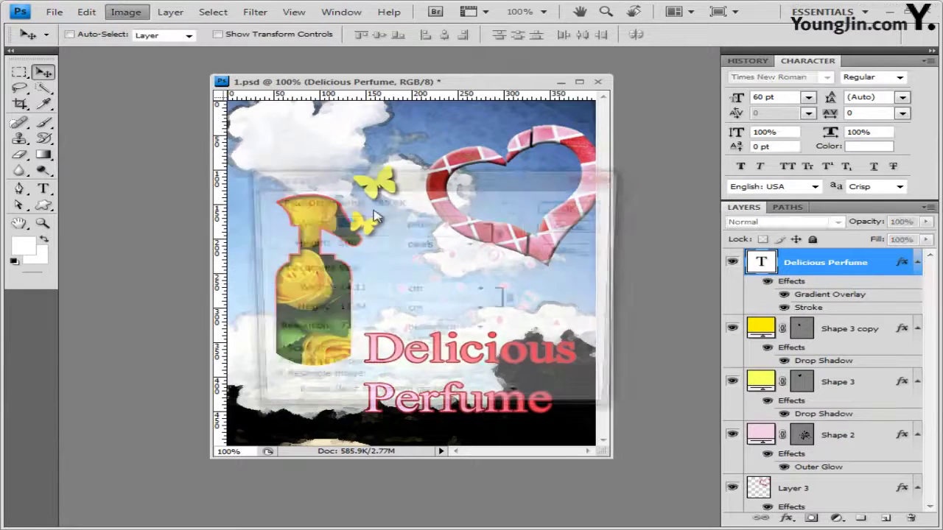
text(40)
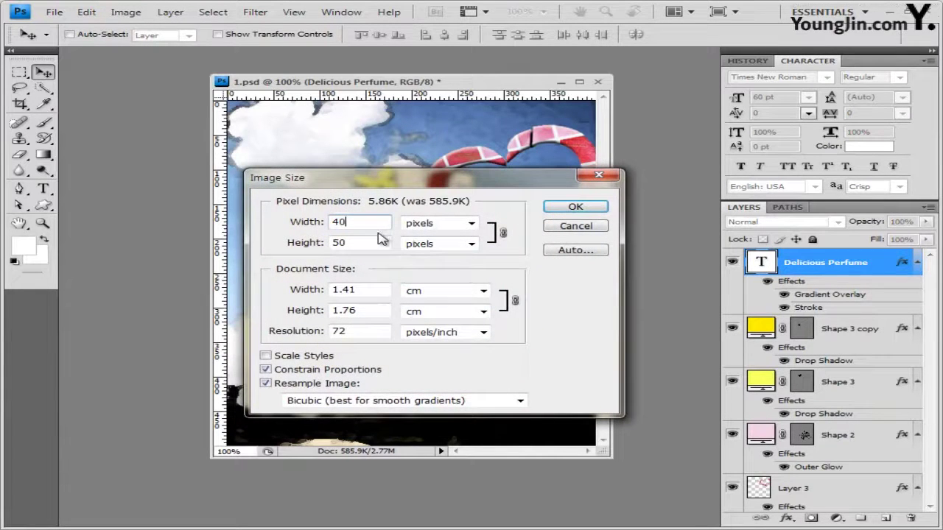
click(575, 207)
Save a layered PSD copy of the poster under the existing JPEG's file name
click(56, 15)
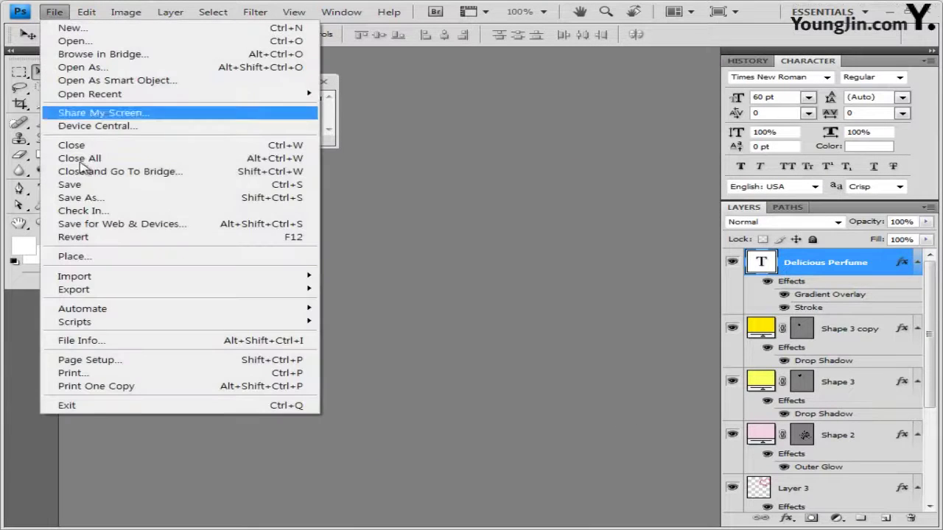
click(81, 199)
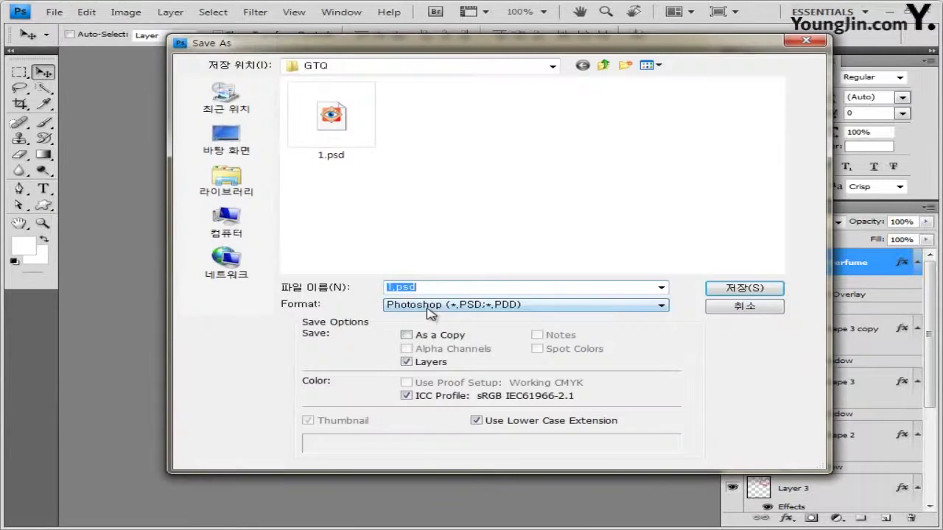
click(431, 309)
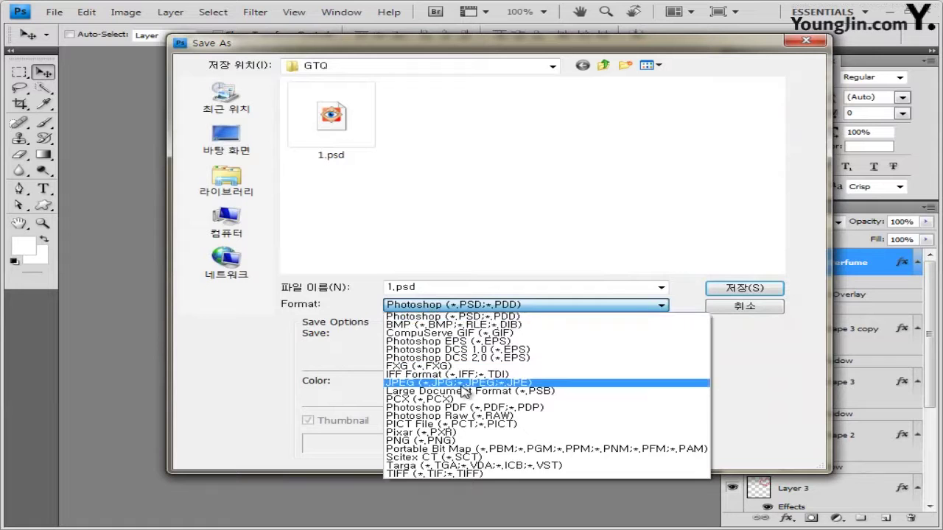
click(462, 384)
click(335, 122)
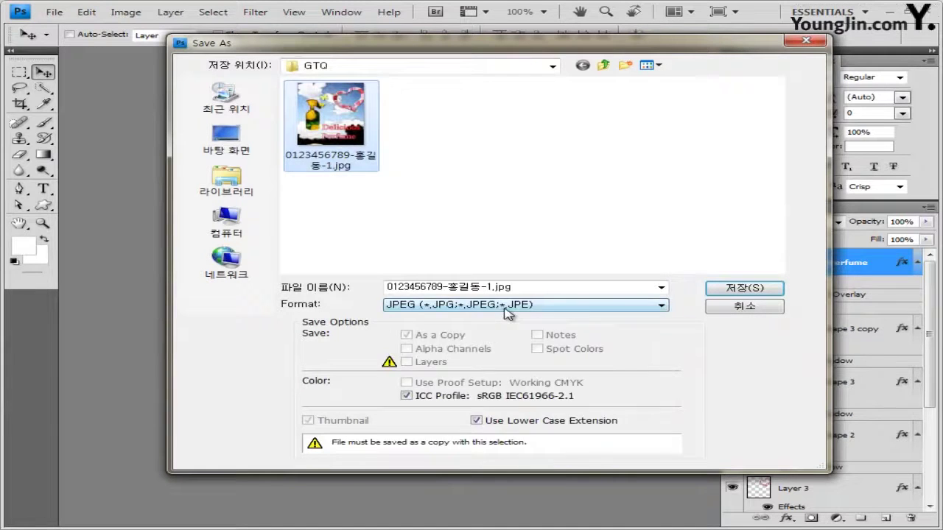
click(507, 308)
click(483, 317)
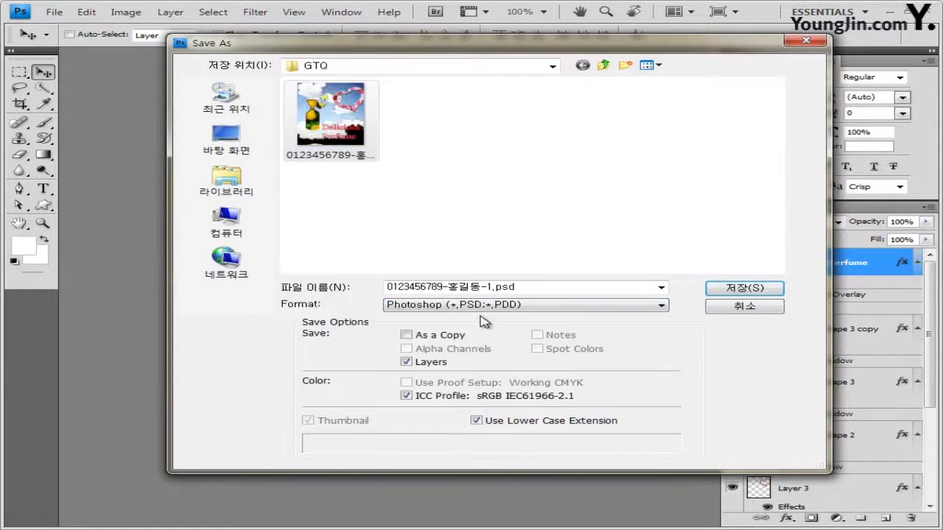
double_click(490, 289)
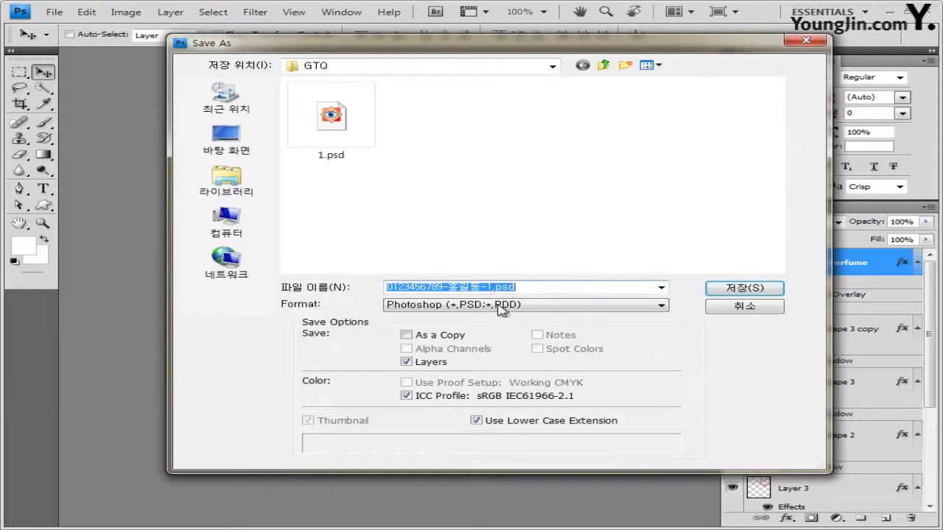
click(757, 289)
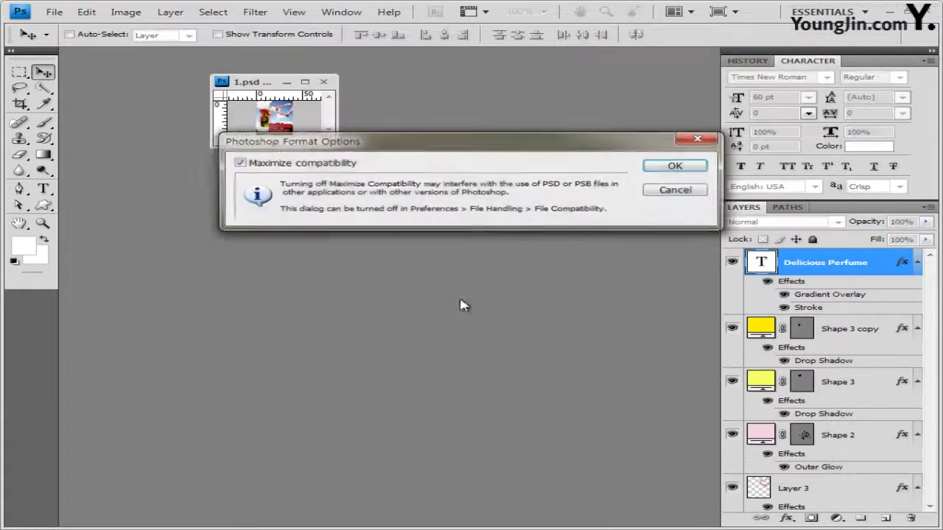
click(678, 166)
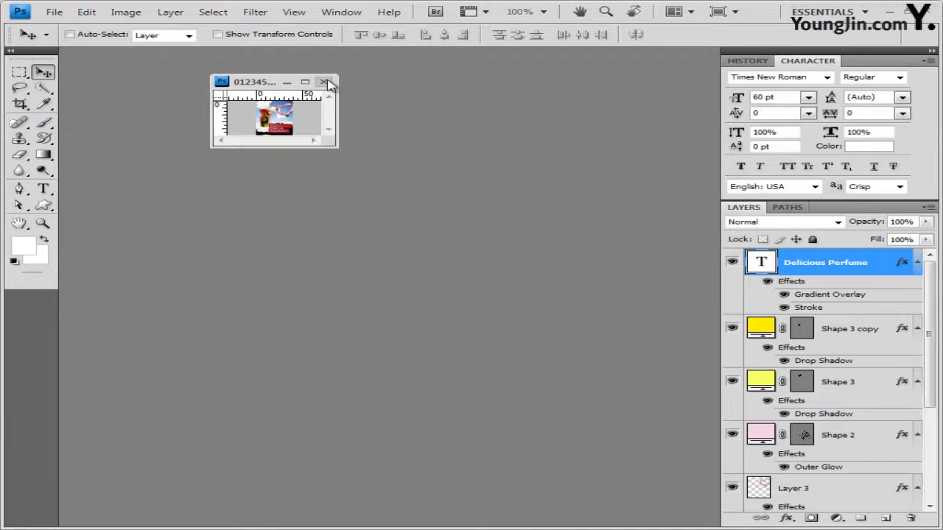
Close the poster document and cancel the Open dialog without opening any files
click(323, 81)
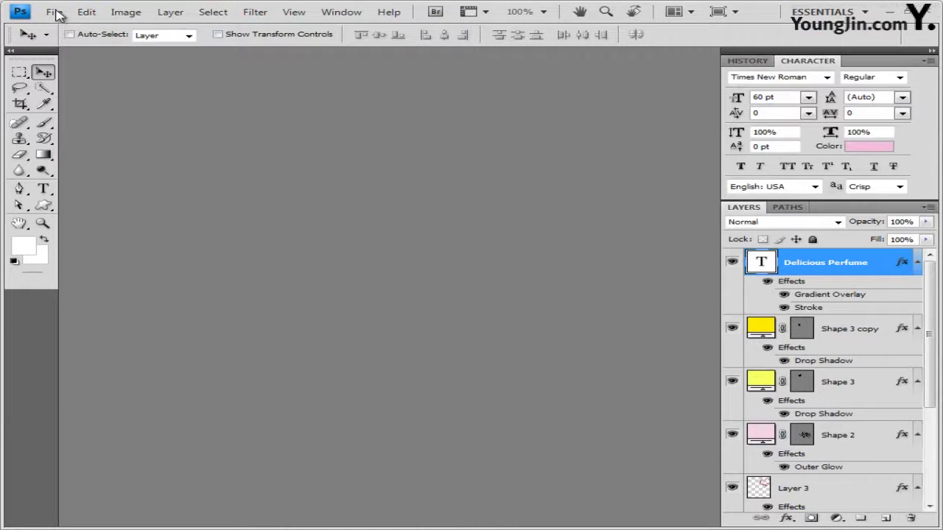
click(54, 12)
click(96, 38)
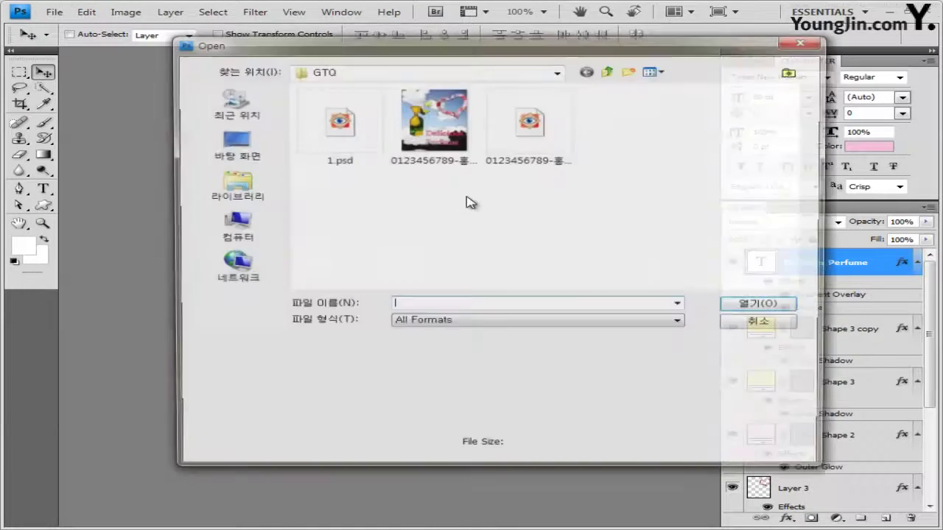
drag(451, 171, 591, 119)
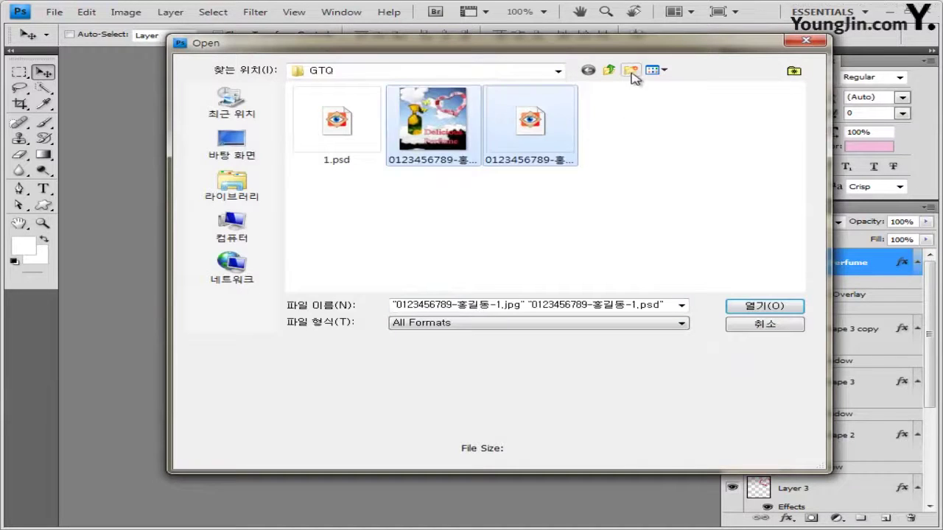
click(653, 70)
click(681, 150)
drag(472, 185, 376, 100)
click(763, 328)
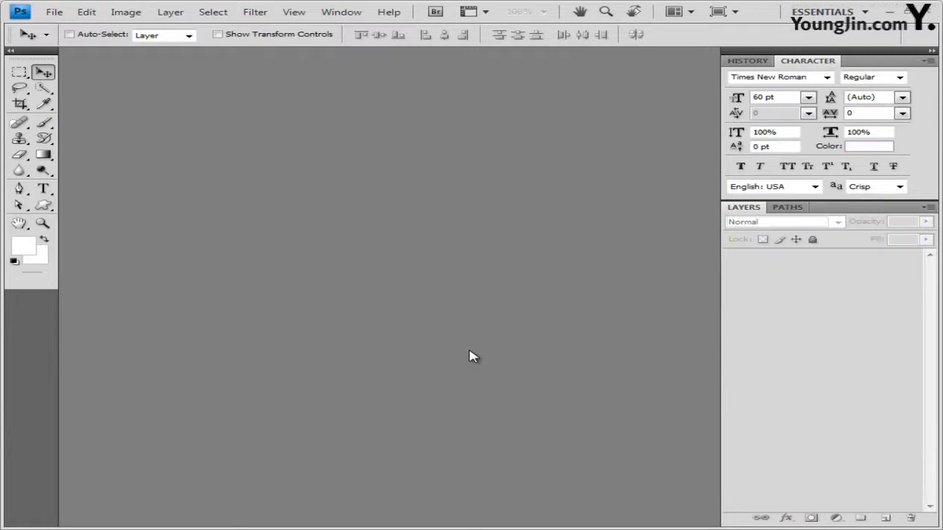
Create a 400×500 pixel blank document in a floating window with the grid shown
key(ctrl+n)
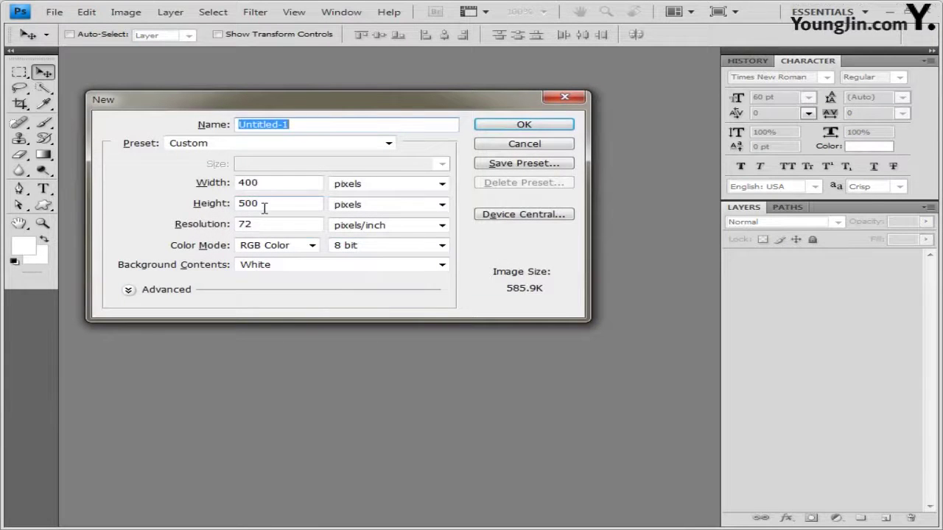
click(536, 127)
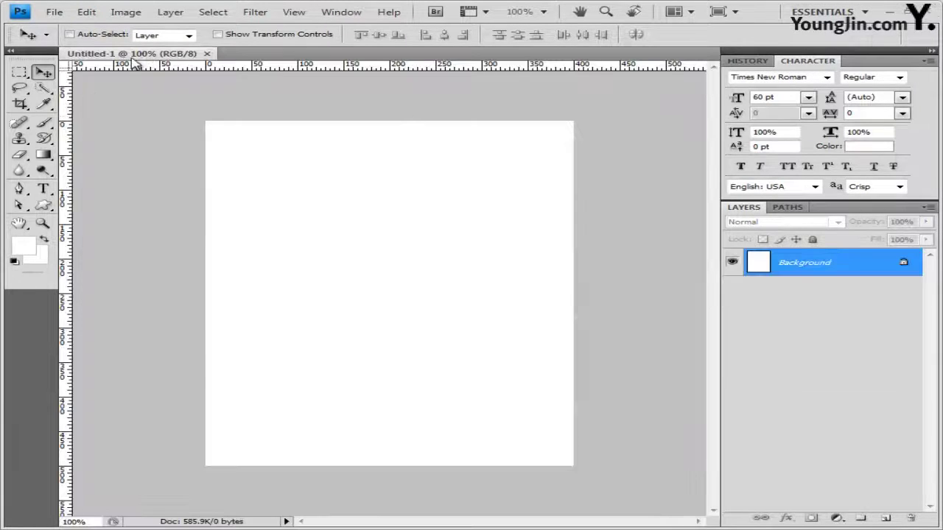
drag(133, 59, 297, 118)
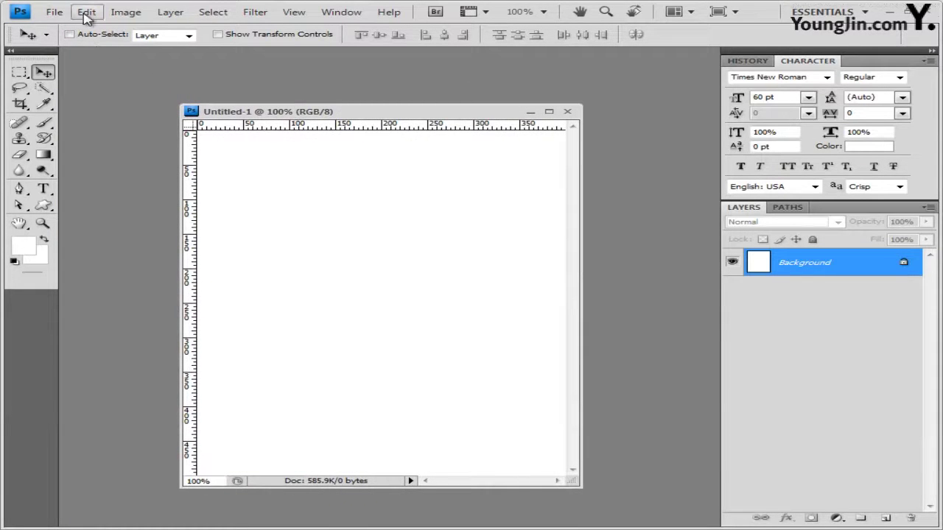
key(ctrl+apostrophe)
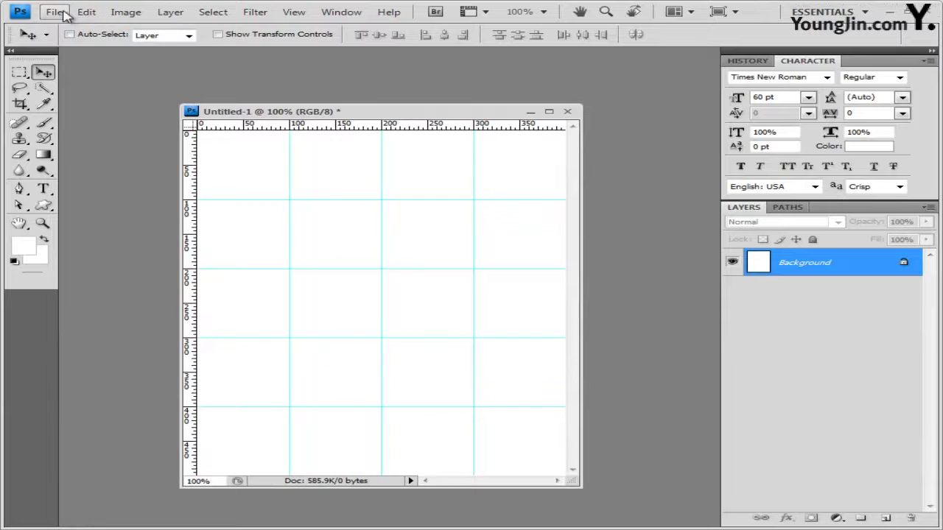
Save the new document as 2.psd
click(54, 11)
click(107, 197)
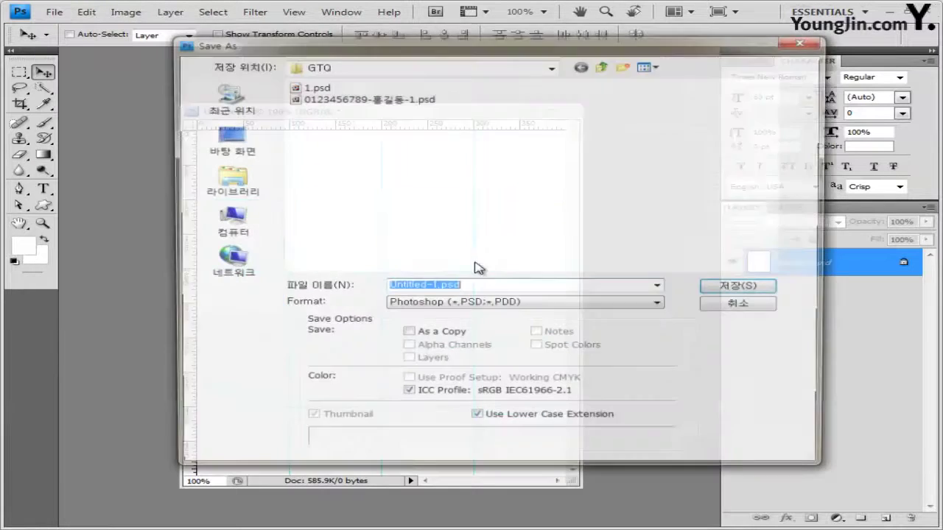
text(2)
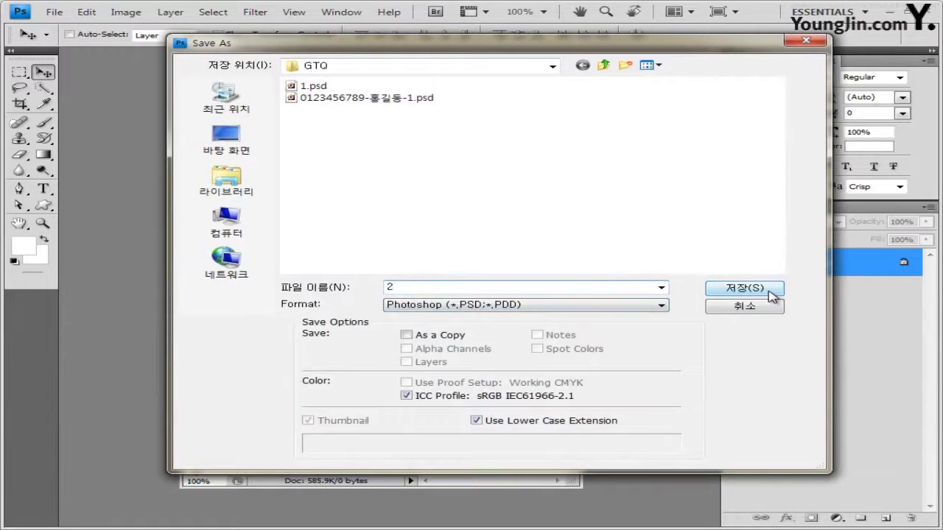
click(773, 291)
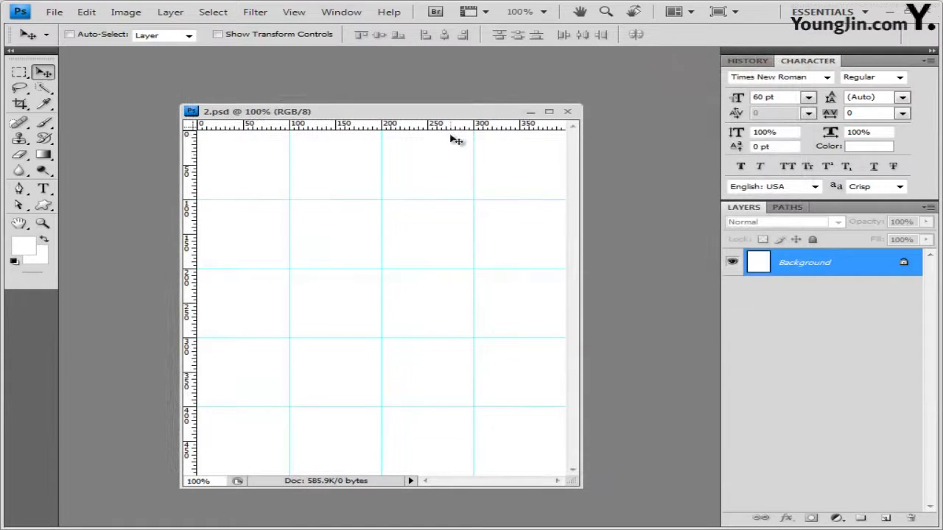
drag(451, 115, 466, 104)
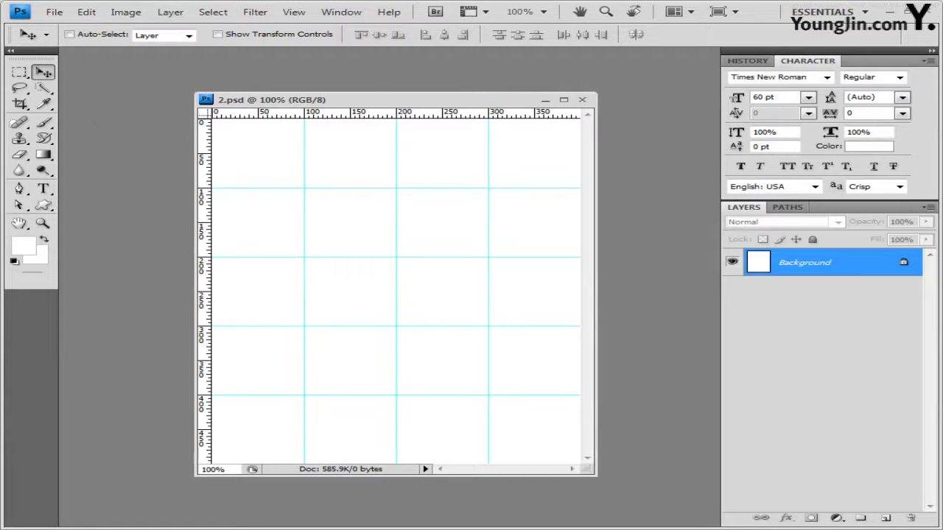
key(ctrl+o)
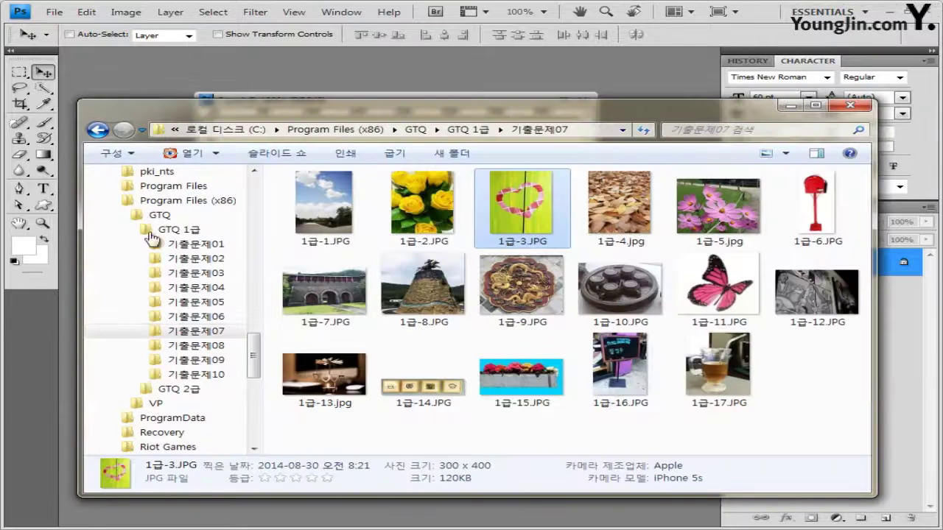
Copy the fallen-leaves photo 1급-4.jpg into 2.psd as Layer 1 and close its source window
double_click(619, 210)
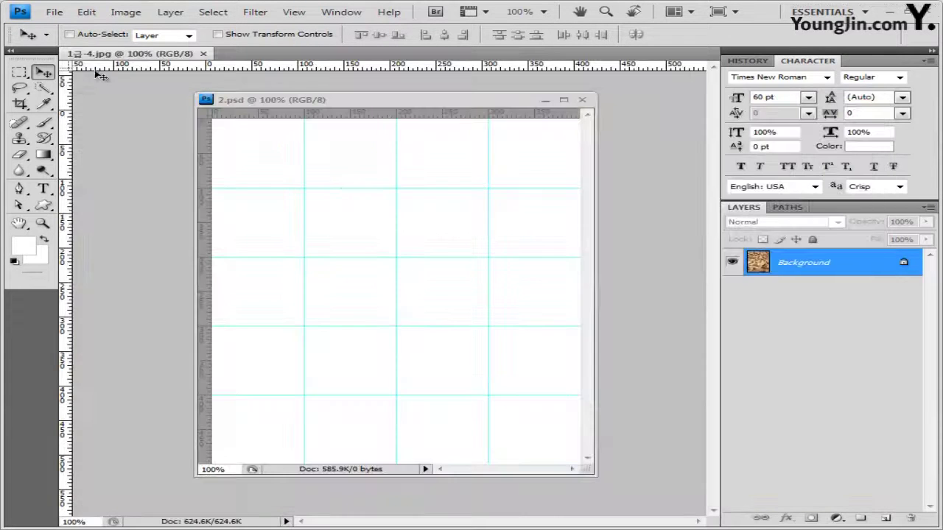
drag(120, 59, 137, 144)
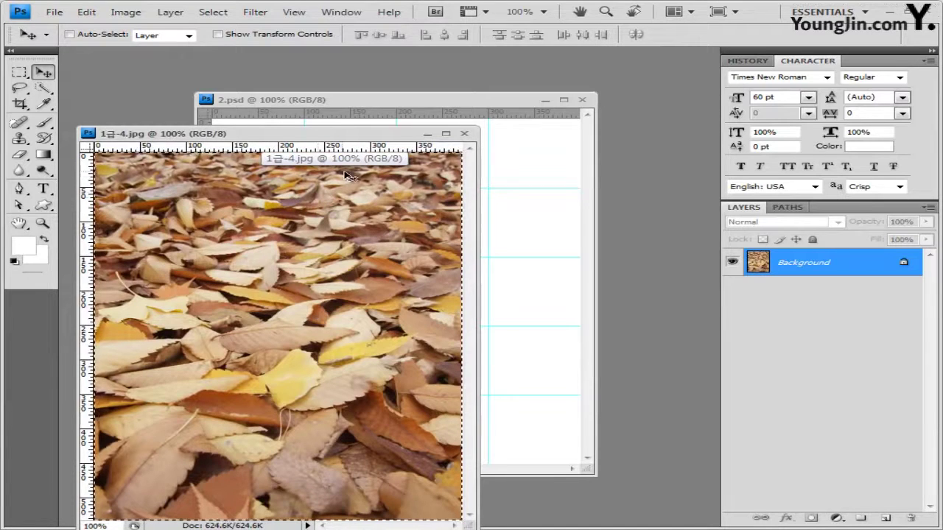
click(465, 134)
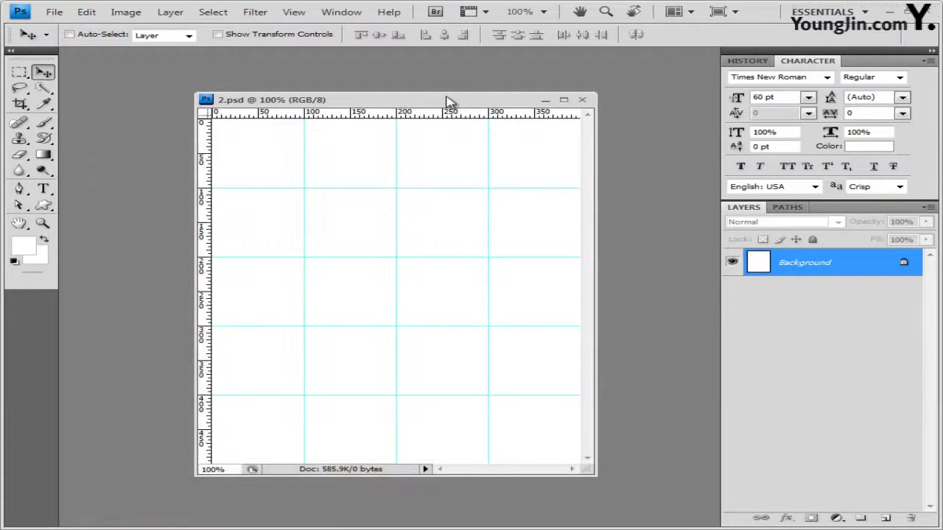
key(ctrl+v)
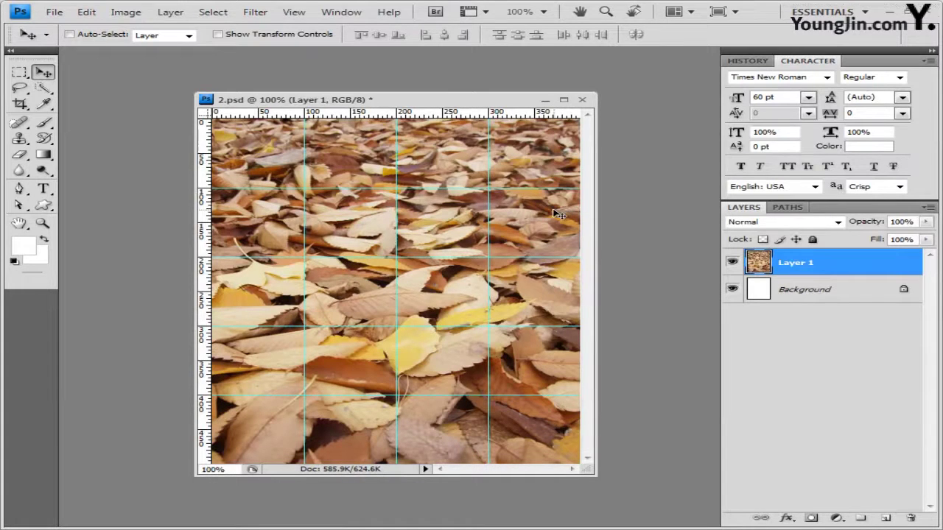
Apply the Pixelate > Facet filter to the leaf layer
click(255, 12)
mouse_move(304, 141)
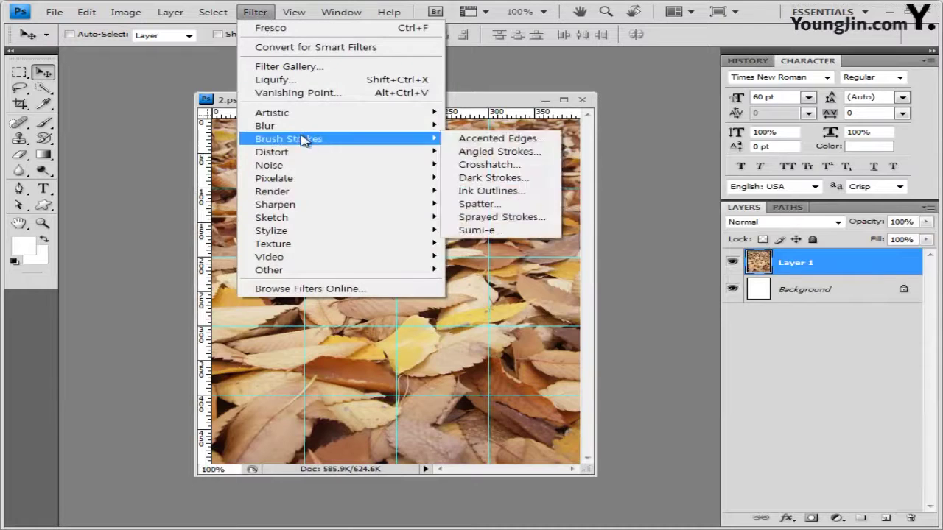
mouse_move(301, 181)
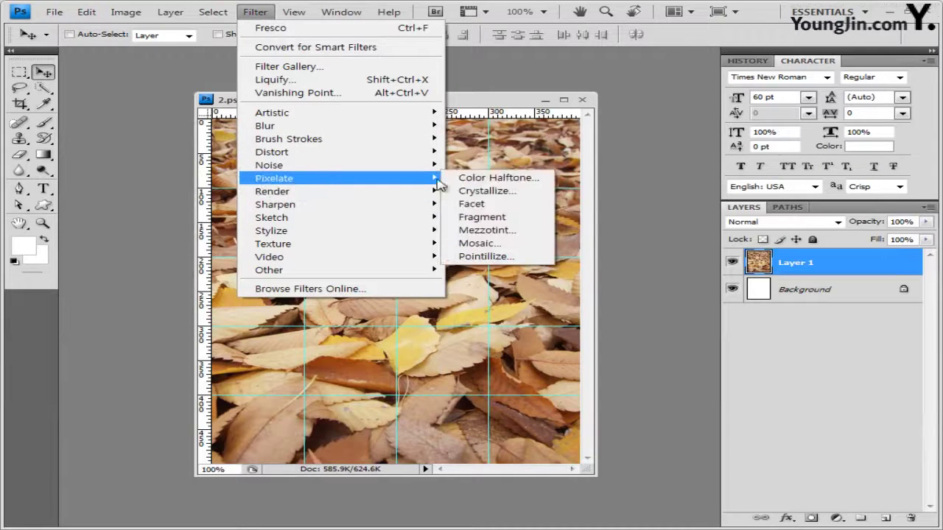
click(509, 204)
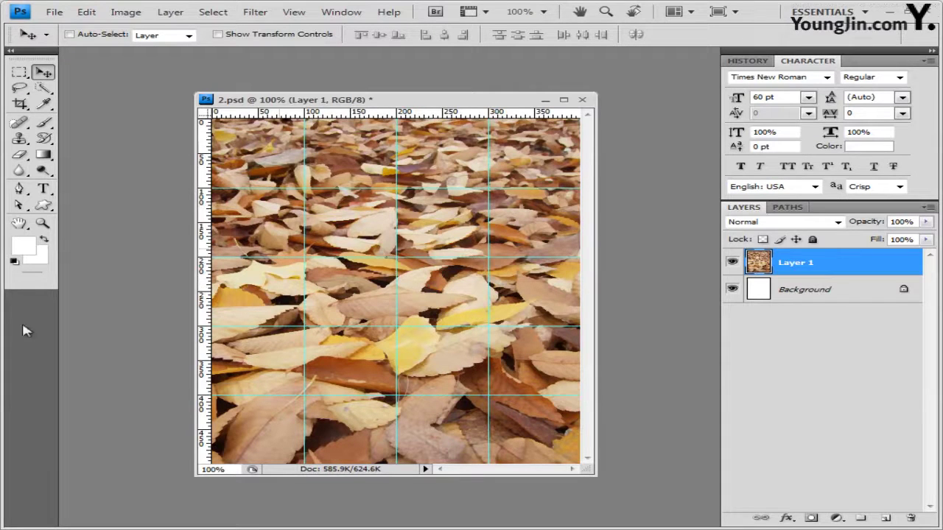
Open the cosmos flower photo 1급-5.jpg from the 기출문제07 folder
key(alt+Tab)
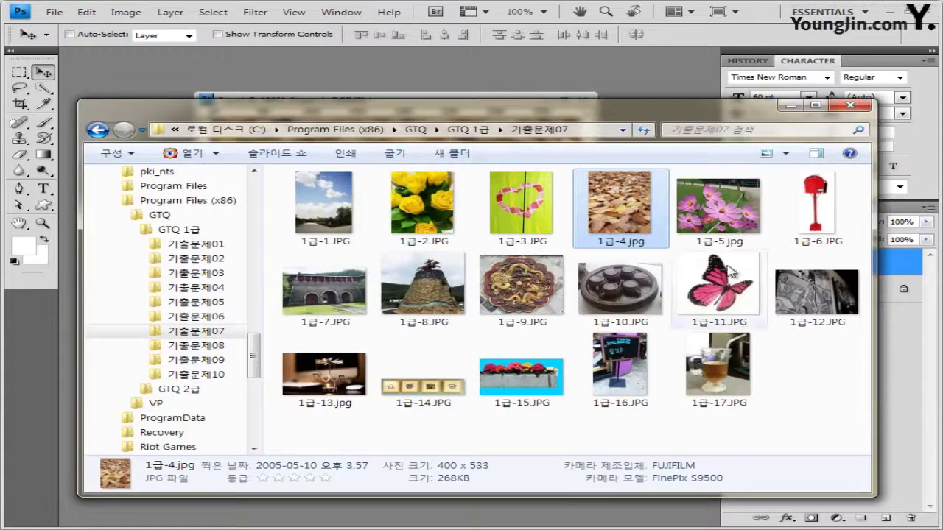
click(726, 218)
key(Return)
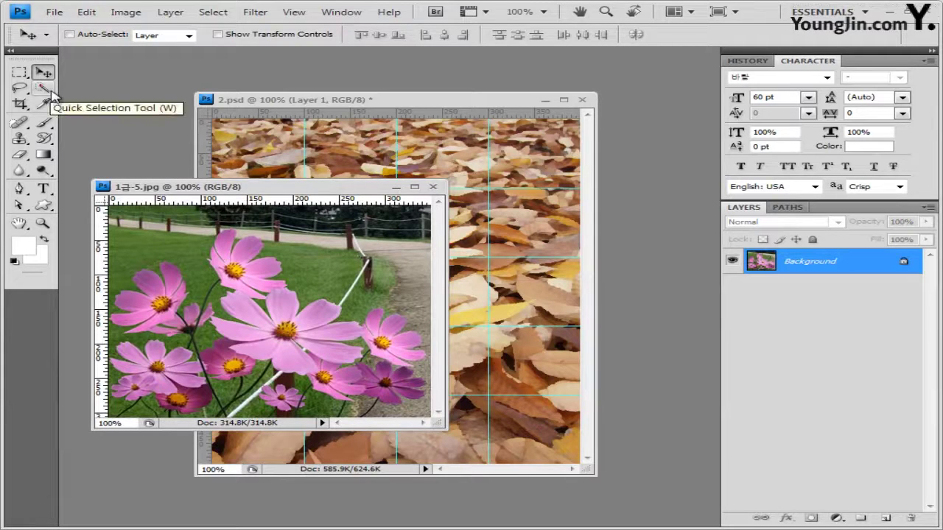
Try a Magic Wand petal selection, deselect it, and switch to the Quick Selection Tool
drag(52, 94, 110, 100)
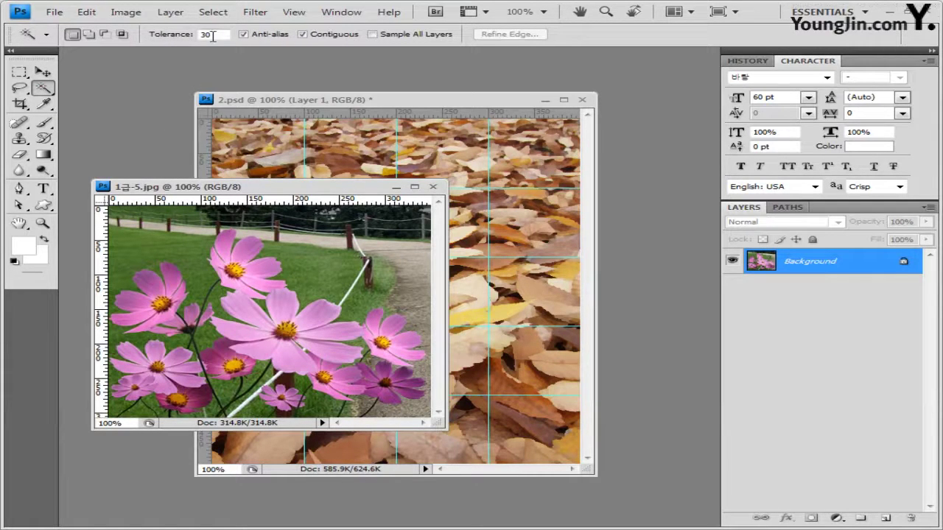
click(252, 257)
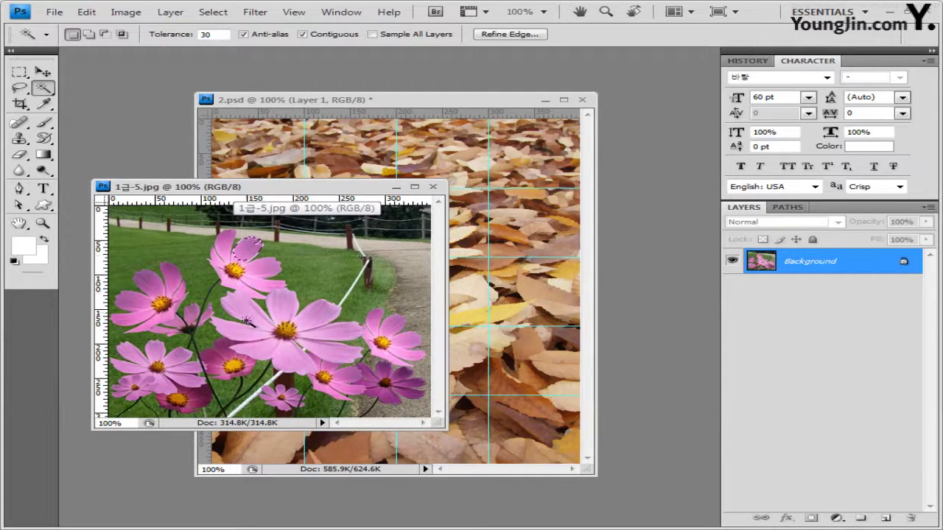
shift+click(258, 289)
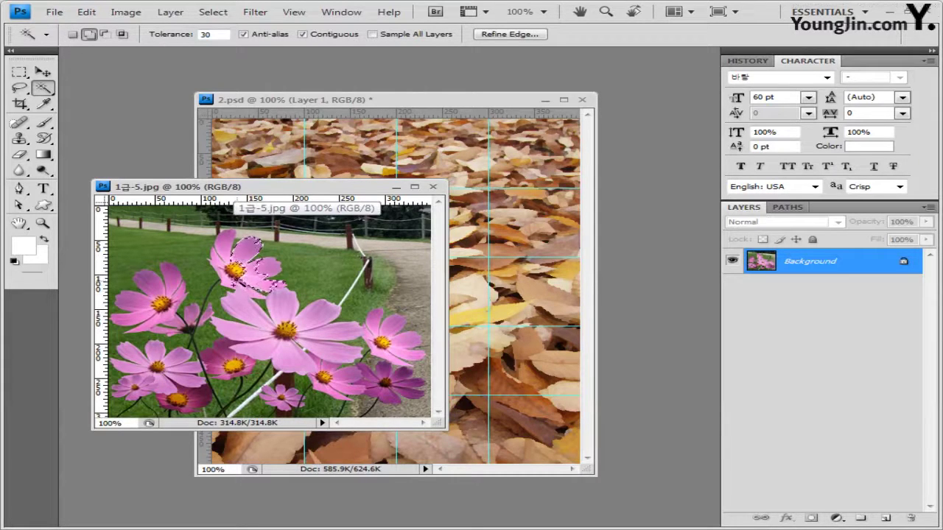
shift+click(254, 319)
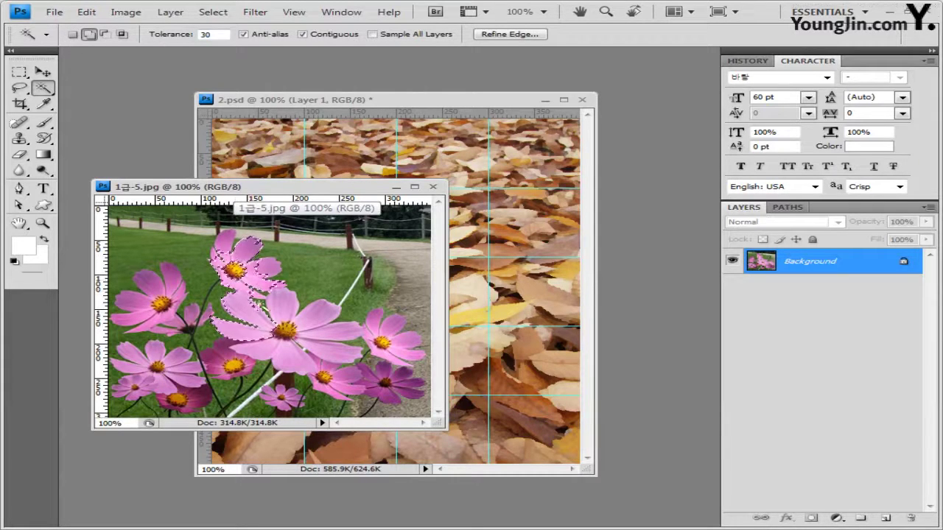
shift+click(308, 338)
shift+click(344, 342)
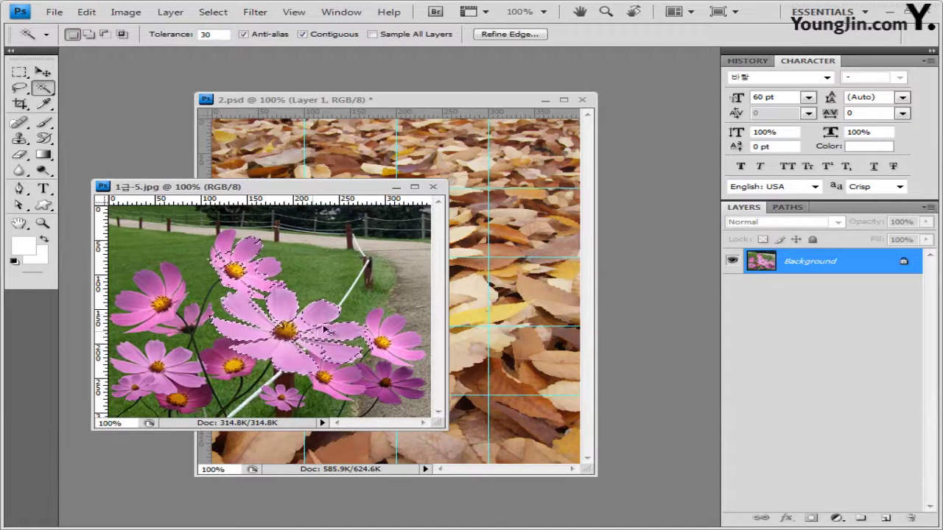
key(ctrl+d)
drag(44, 88, 133, 89)
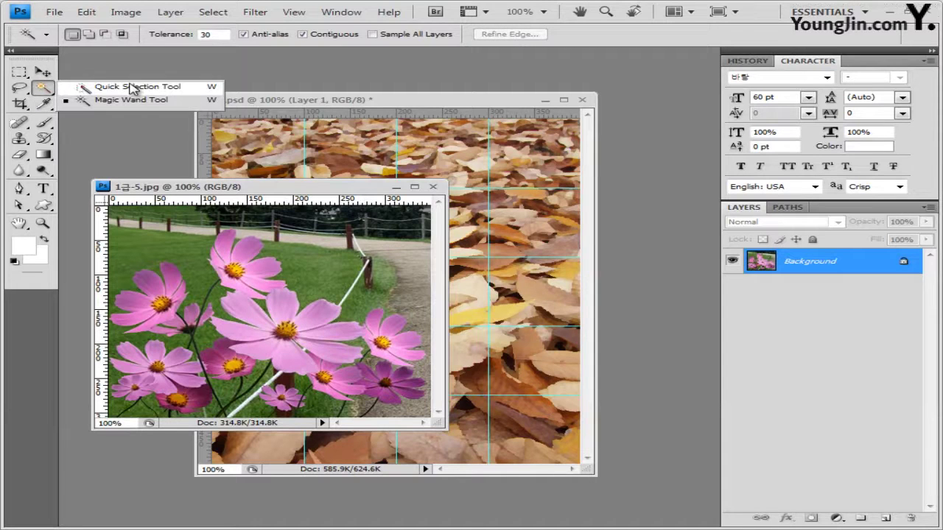
click(133, 89)
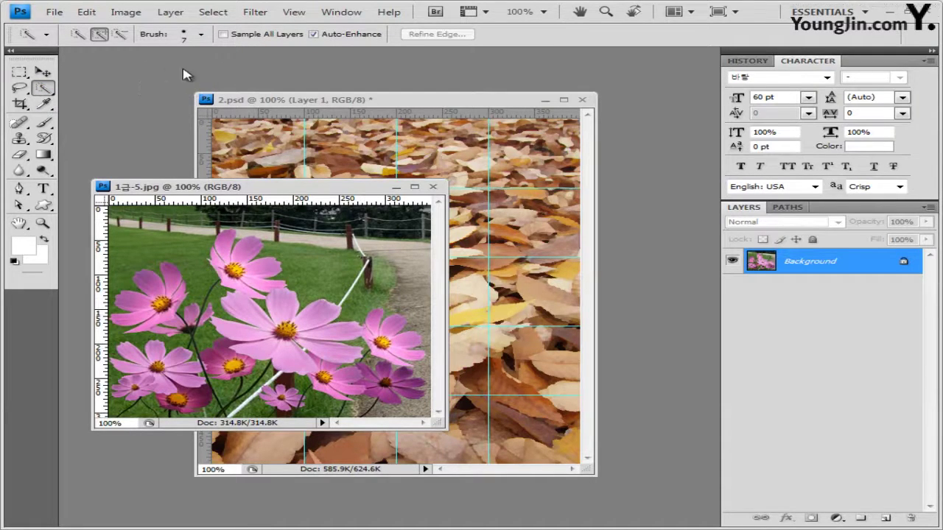
Set the brush size to 15 and brush a selection over the upper and central cosmos flowers
click(200, 35)
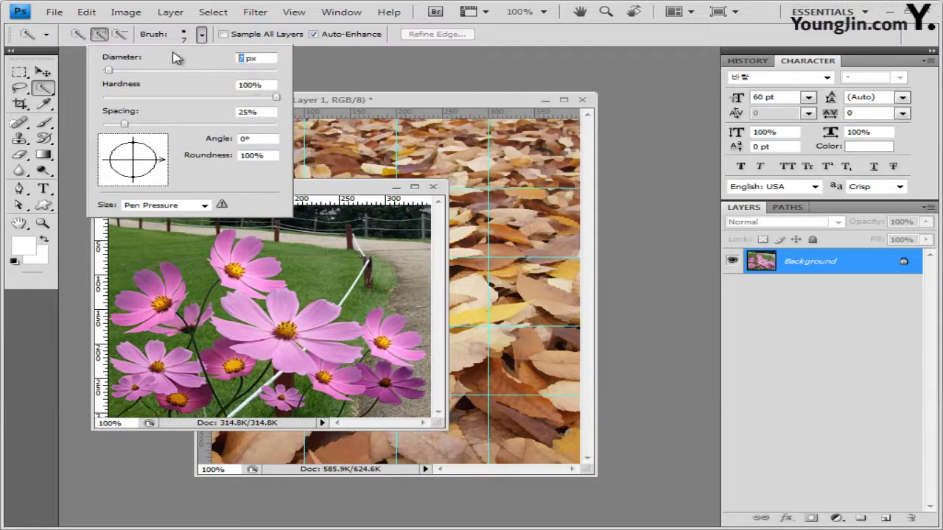
text(15)
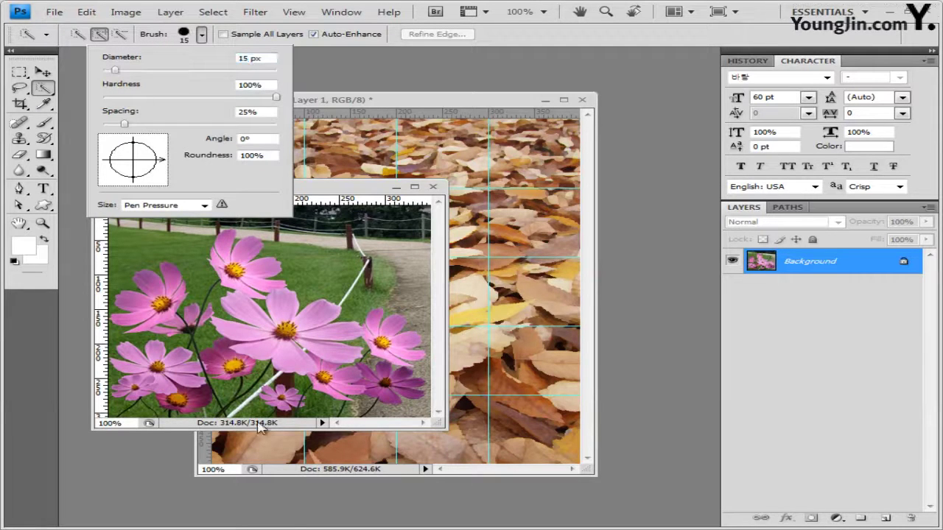
drag(231, 264, 251, 247)
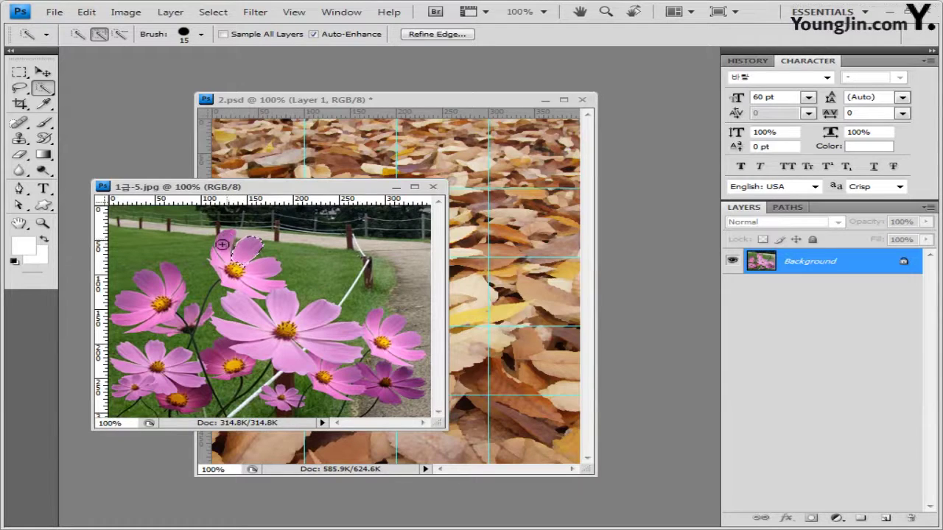
key(ctrl+z)
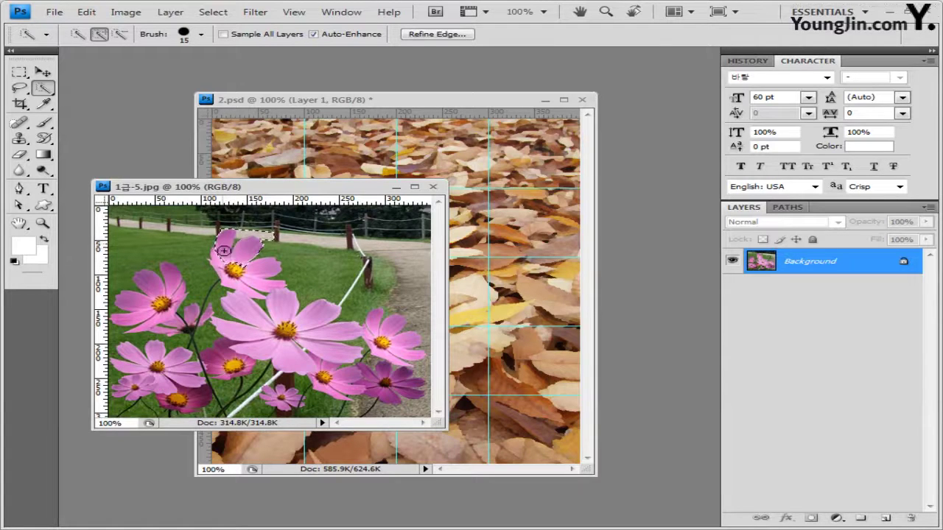
click(249, 282)
mouse_move(234, 280)
mouse_down()
mouse_move(246, 318)
mouse_move(290, 357)
mouse_move(319, 335)
mouse_move(362, 392)
mouse_move(339, 374)
mouse_move(339, 385)
mouse_move(397, 389)
mouse_move(399, 334)
mouse_move(382, 348)
mouse_move(372, 332)
mouse_move(382, 349)
mouse_move(399, 355)
mouse_move(400, 341)
mouse_move(393, 383)
mouse_up()
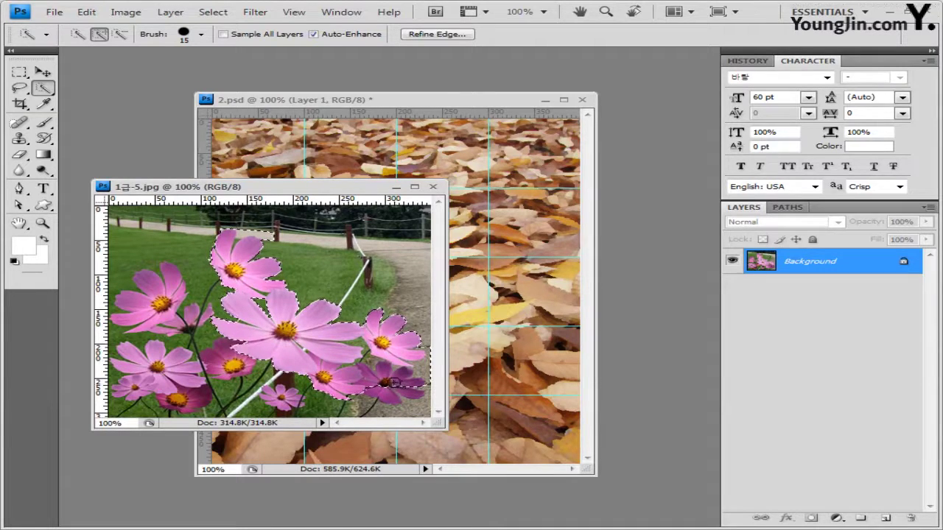
click(201, 34)
Shrink the brush to 7 px and add the left and lower-left pink flowers to the selection
drag(111, 71, 109, 71)
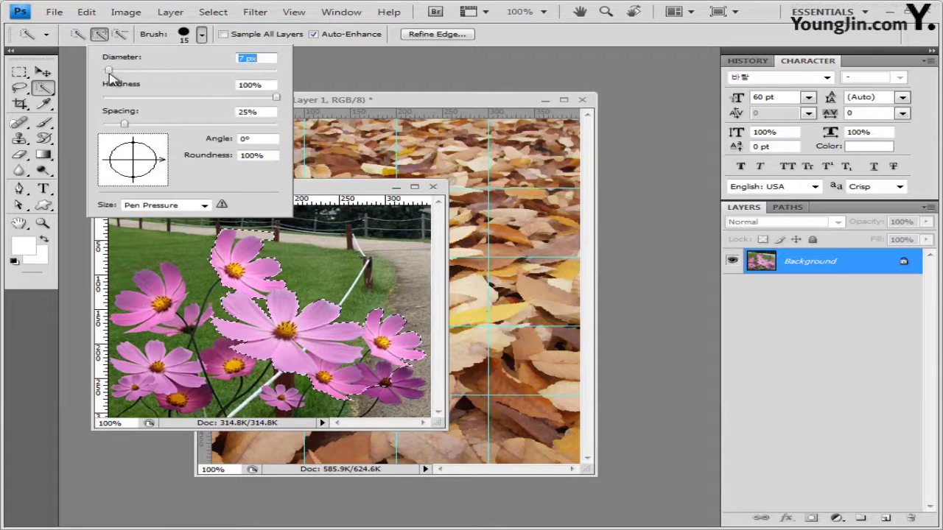
click(347, 187)
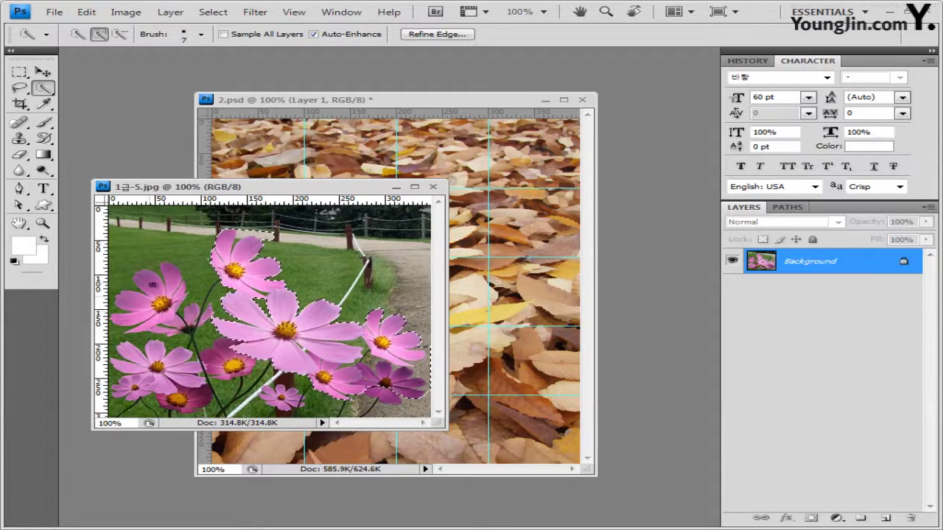
drag(158, 308, 174, 298)
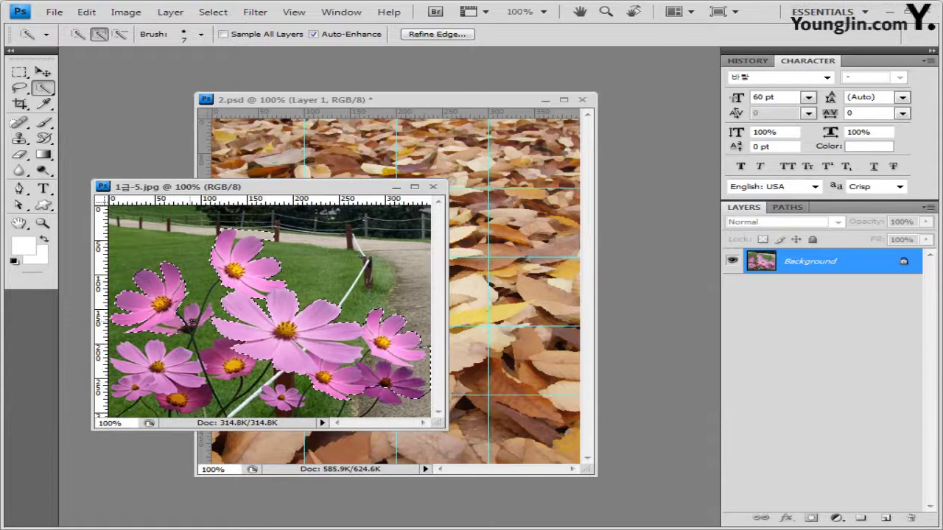
click(192, 322)
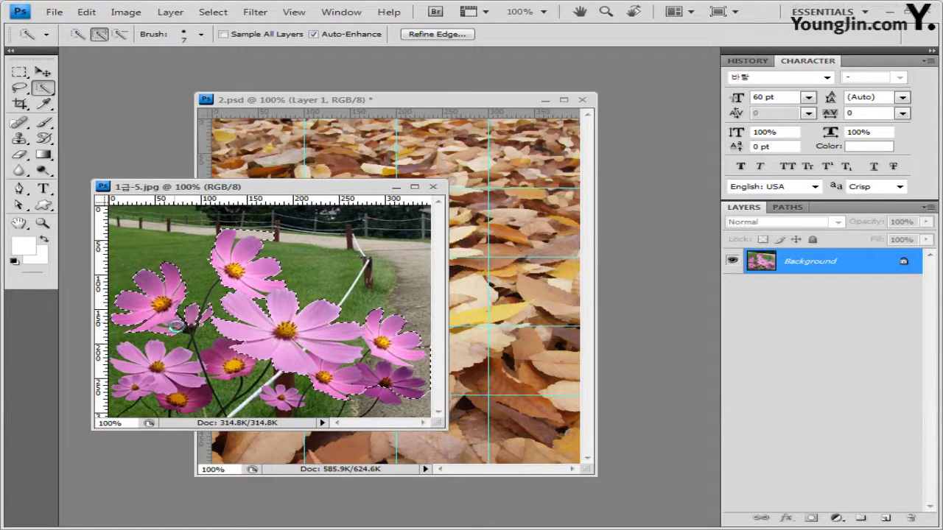
click(151, 372)
click(131, 386)
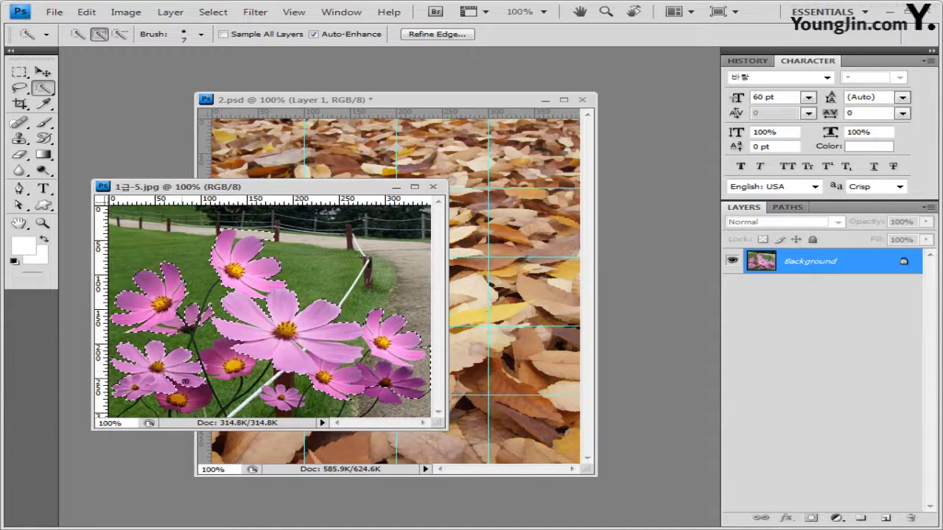
Add the dark pink and bottom flowers to the selection, then close the flower photo
click(218, 361)
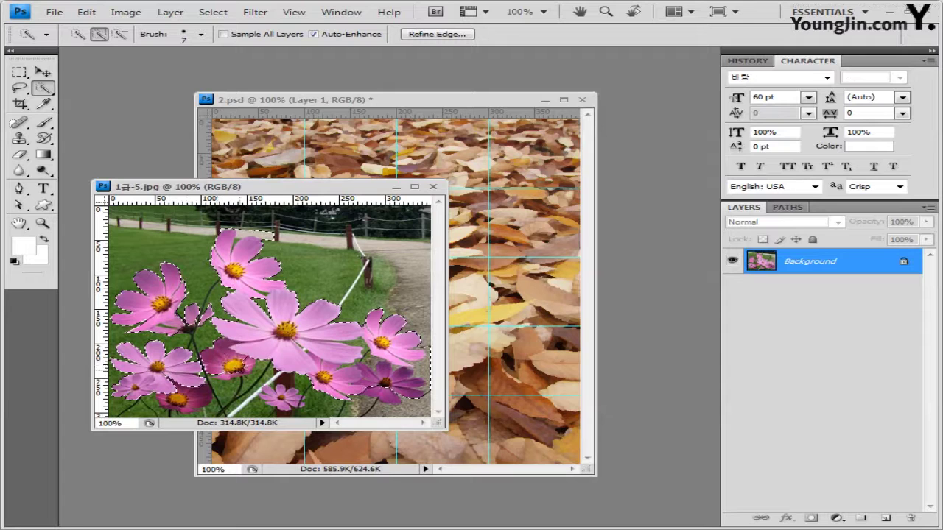
click(268, 397)
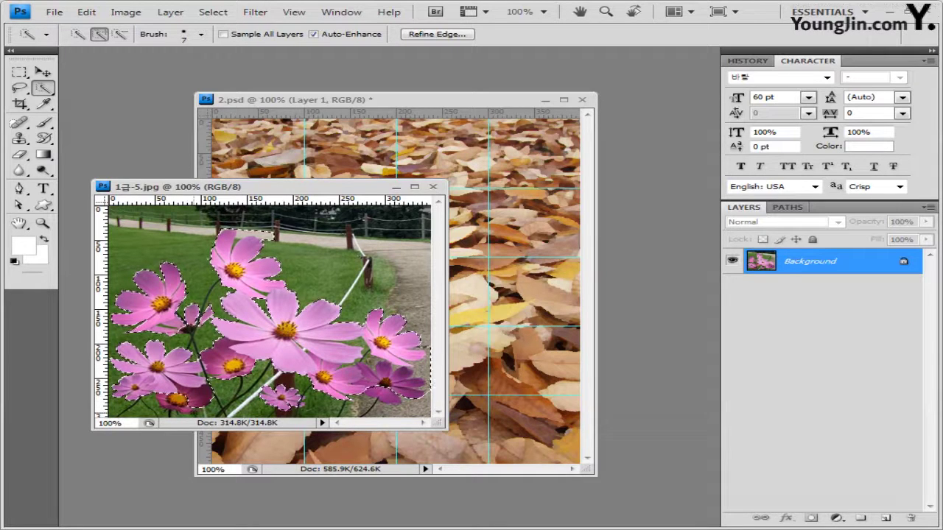
click(181, 401)
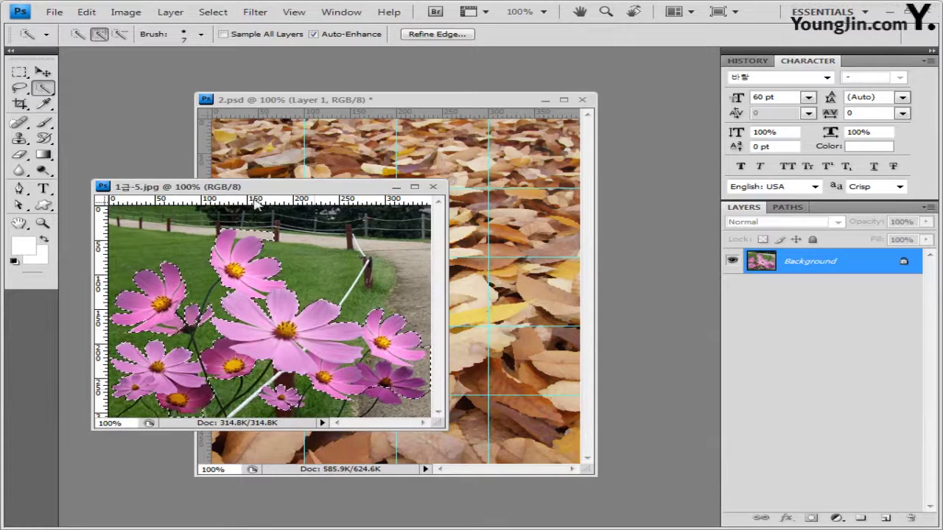
click(119, 34)
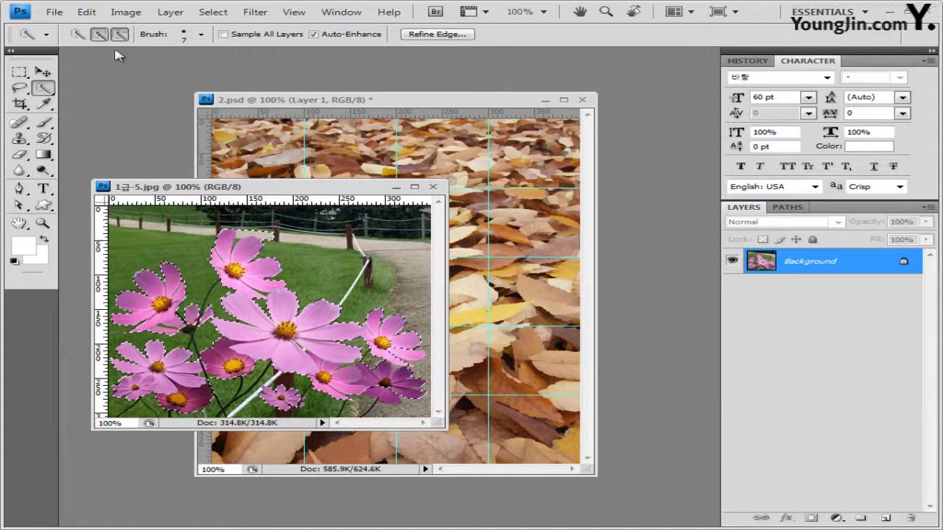
click(99, 34)
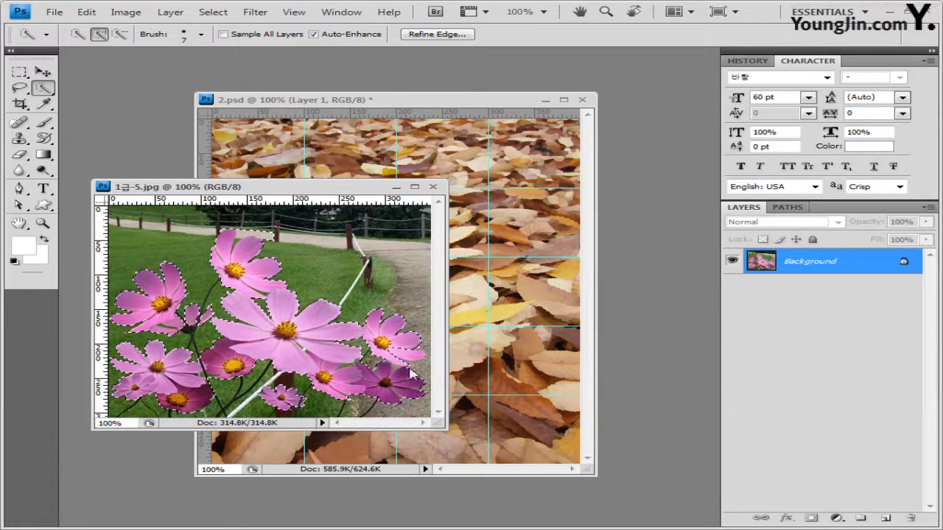
click(433, 188)
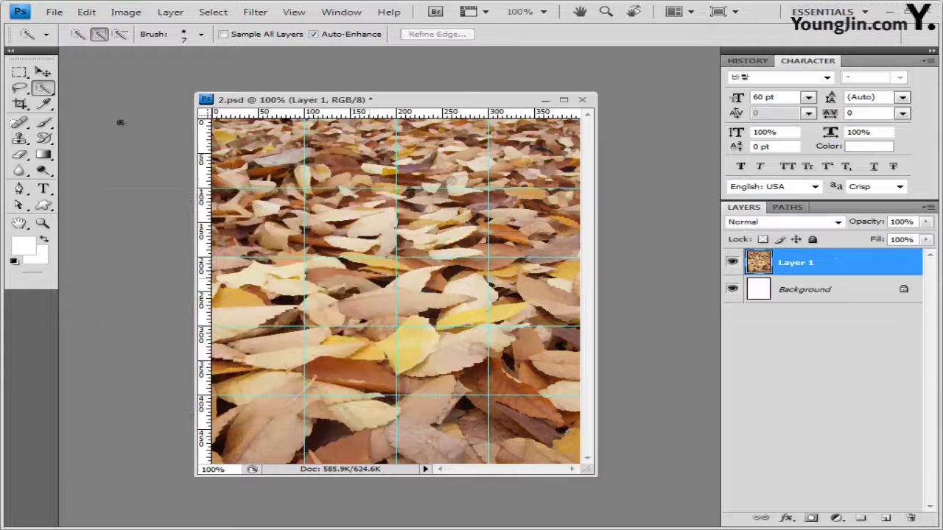
Paste the flower cutout into 2.psd as Layer 2, positioned along the bottom of the leaves
key(ctrl+v)
click(42, 71)
key(ctrl+t)
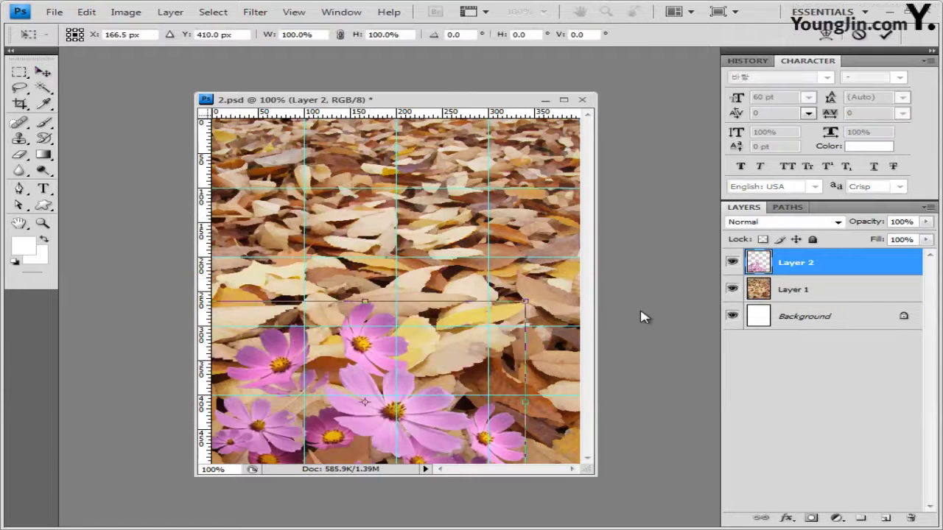
key(Return)
key(w)
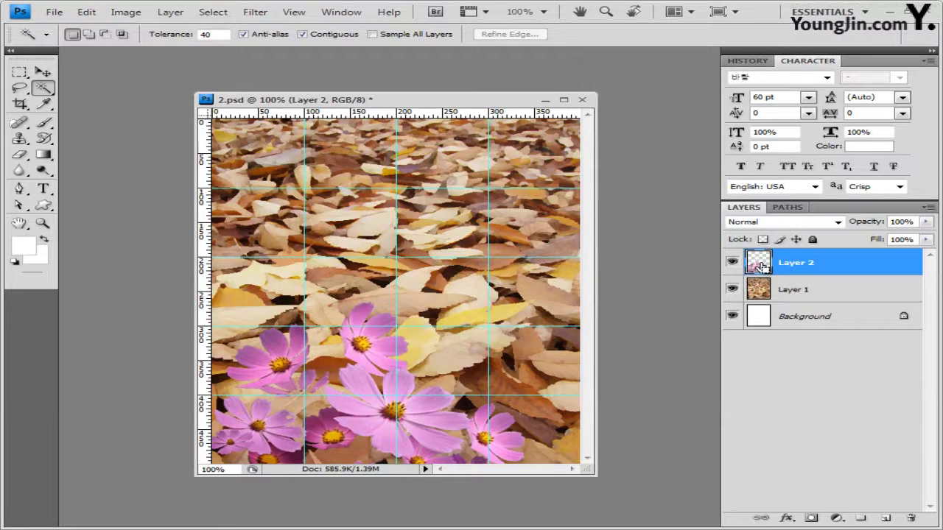
Load Layer 2's flower outline as a selection and subtract stray areas near the lower-left flowers
ctrl+click(759, 265)
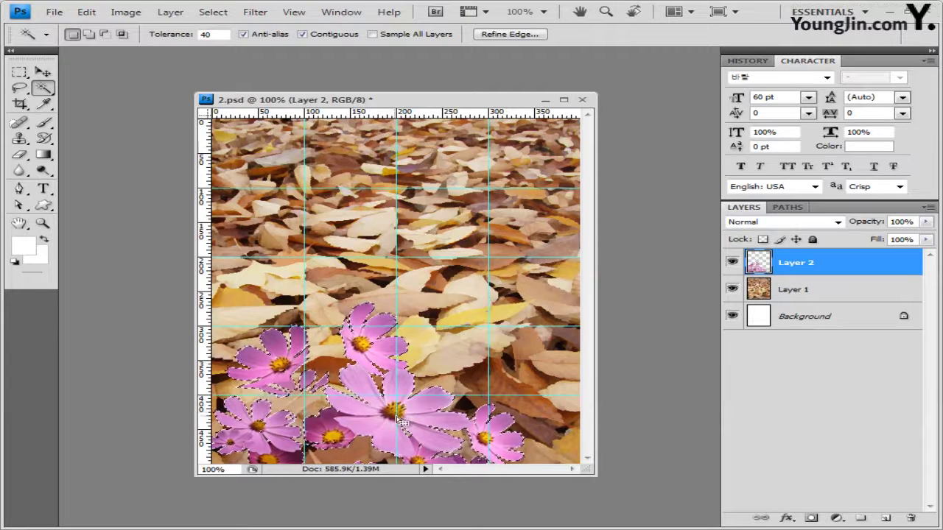
click(44, 88)
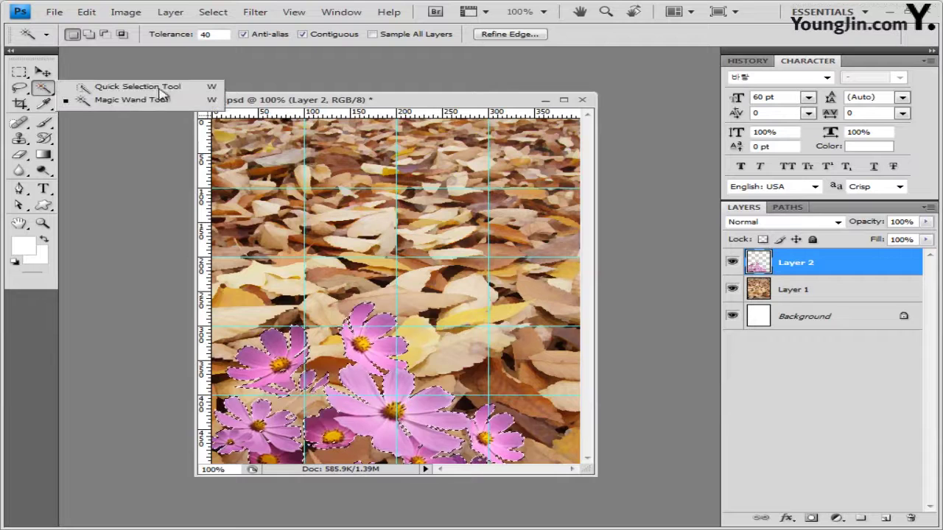
click(318, 103)
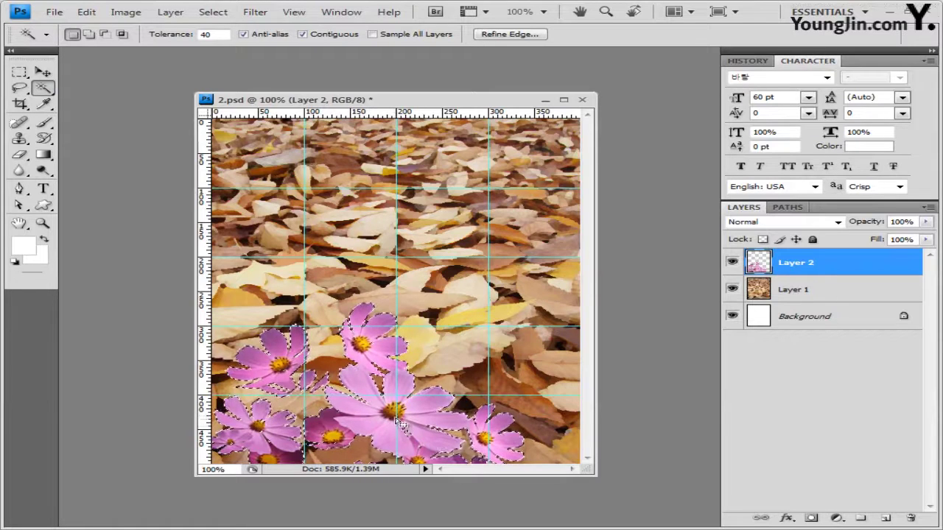
key(alt)
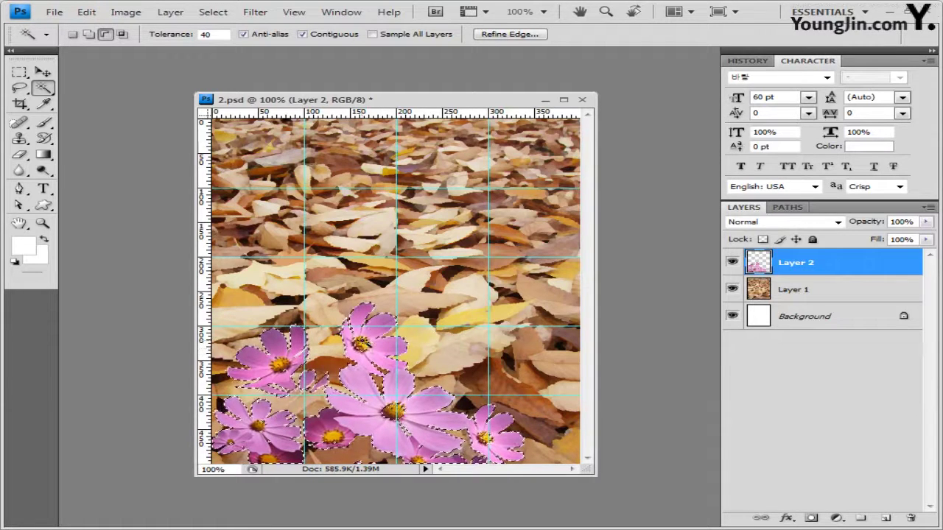
alt+click(303, 417)
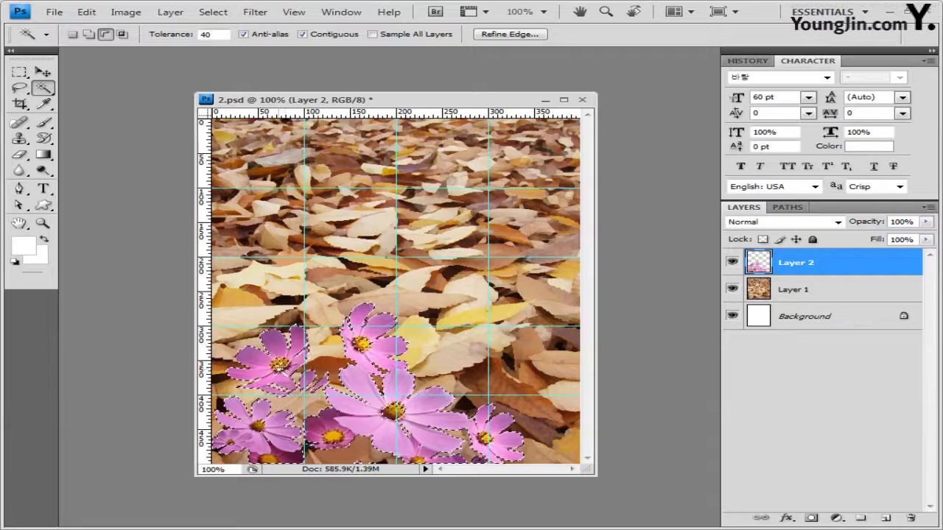
alt+click(258, 422)
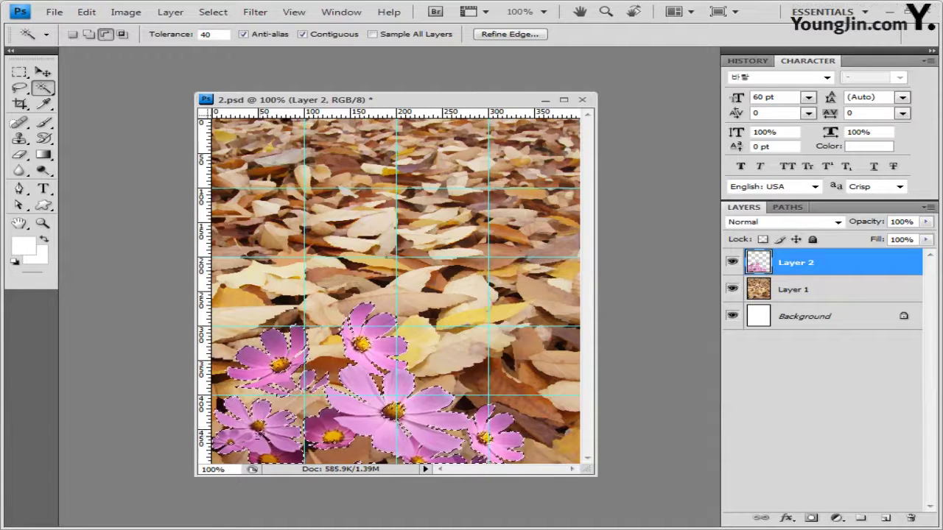
alt+click(333, 435)
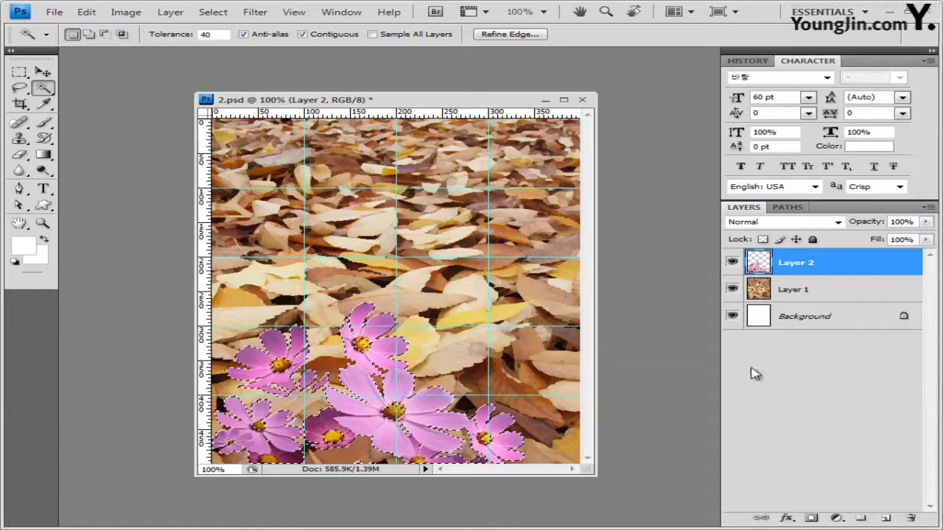
click(839, 519)
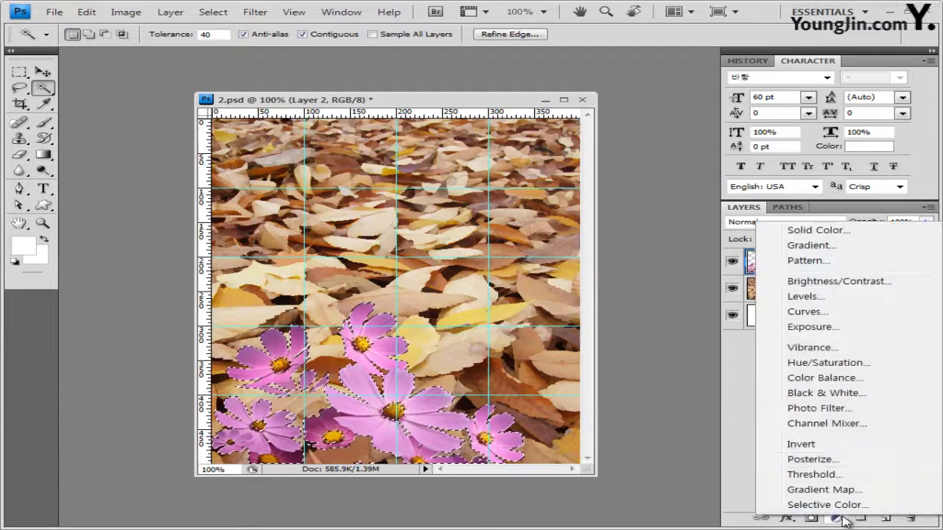
Add a colorized Hue/Saturation adjustment with Hue 0 and Saturation 80
click(840, 363)
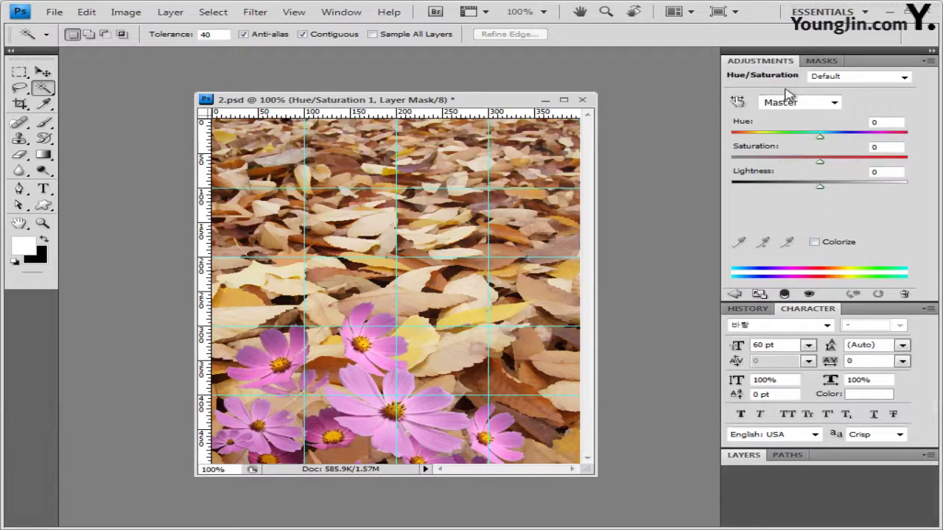
click(814, 243)
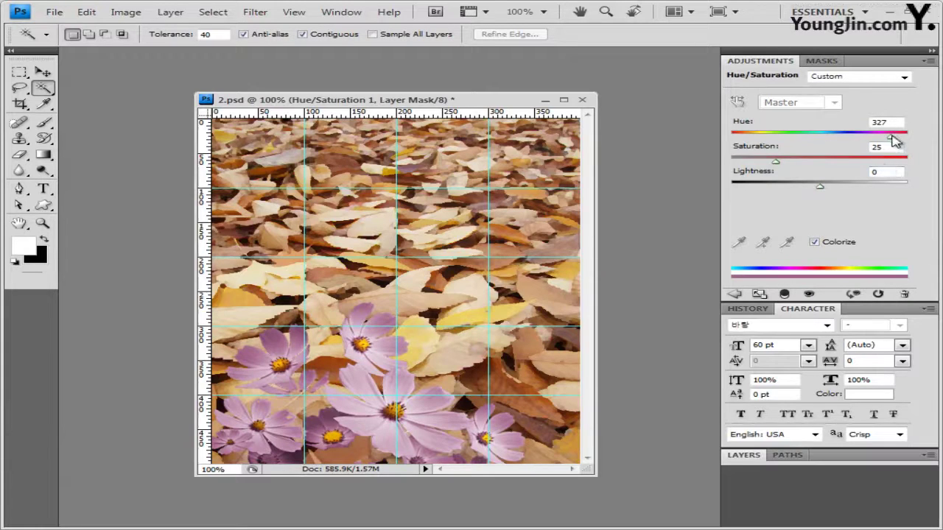
drag(891, 137, 707, 141)
click(890, 147)
text(80)
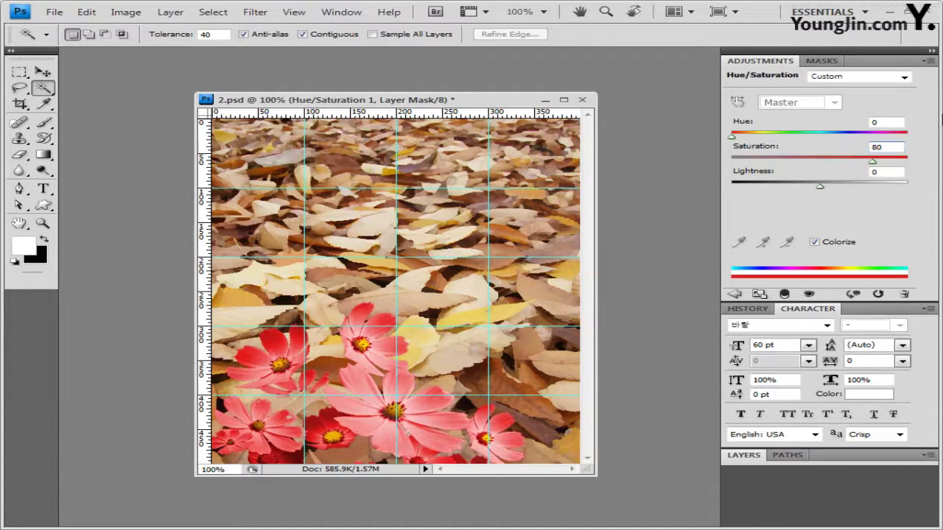
Close the Adjustments tab group, drop-shadow Layer 2's pink flowers, then reselect Hue/Saturation 1
click(931, 63)
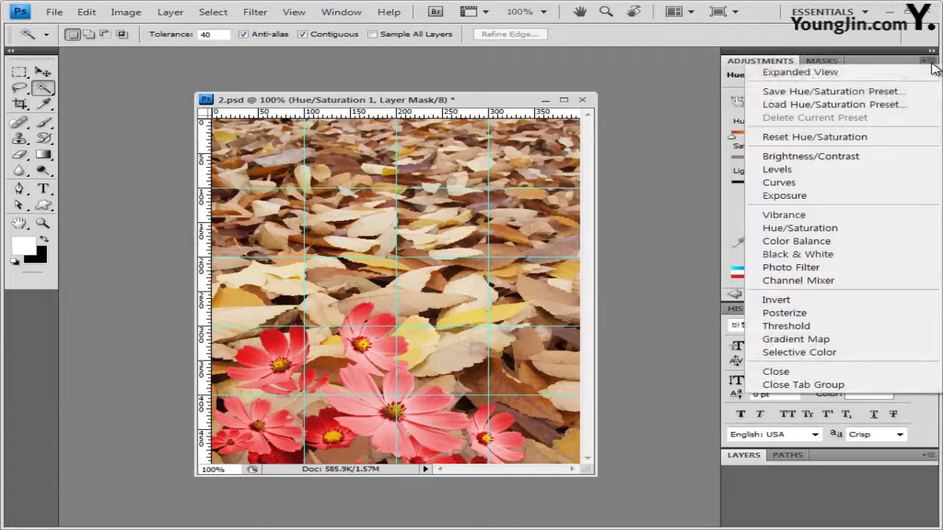
click(847, 386)
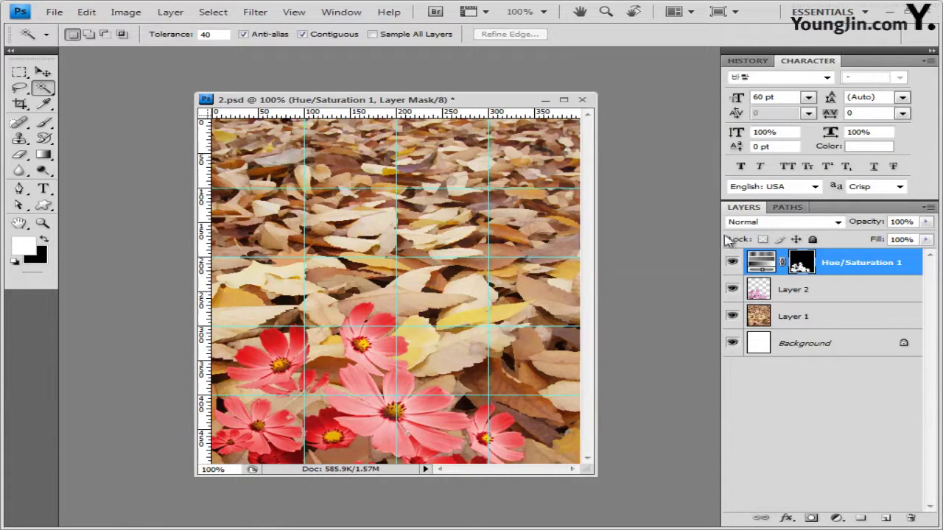
click(811, 292)
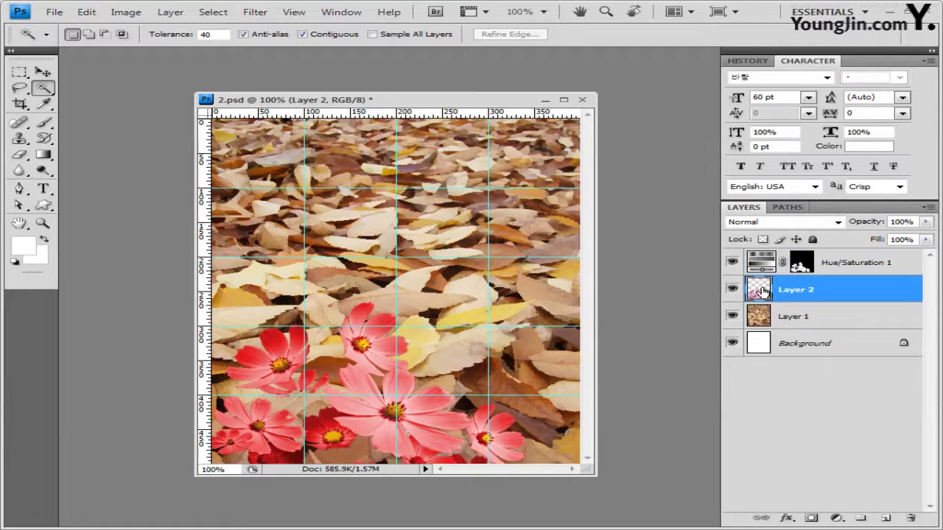
click(786, 519)
click(836, 372)
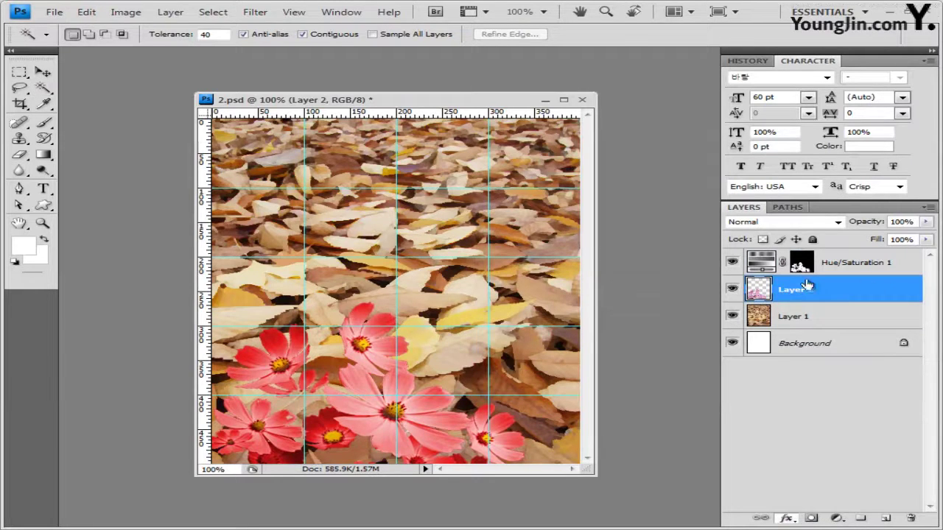
click(576, 45)
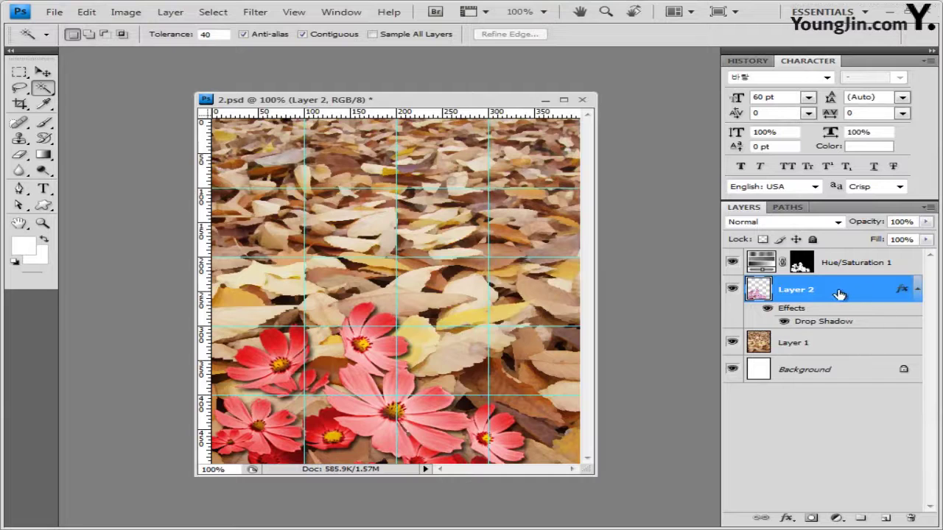
click(865, 264)
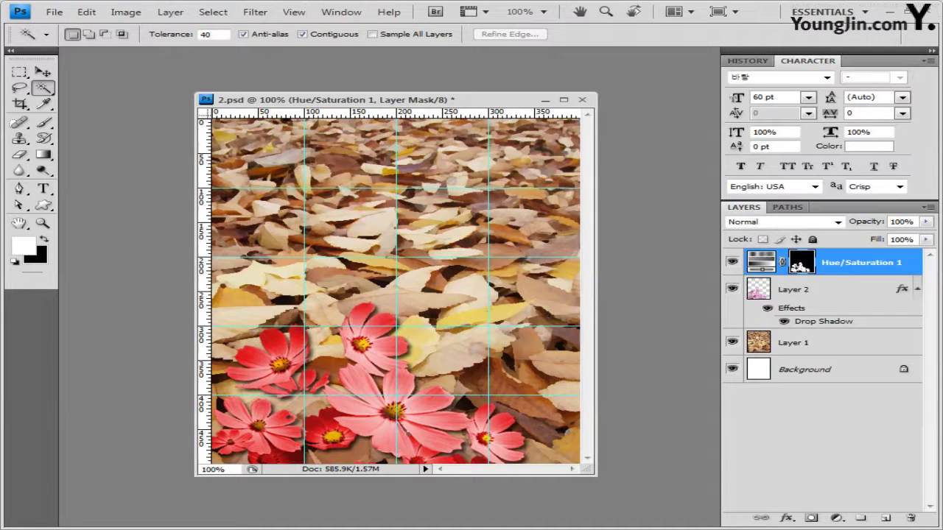
key(alt+Tab)
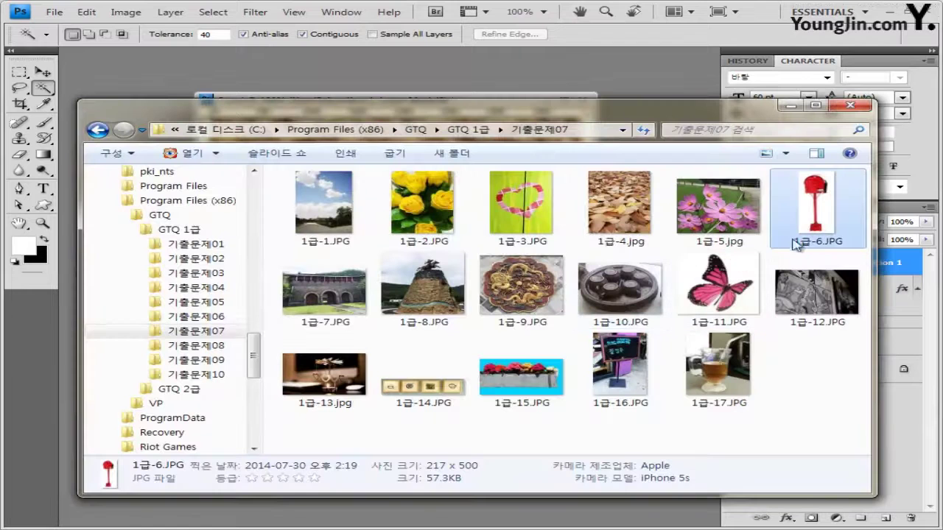
Open the mailbox photo 1급-6.JPG in Photoshop as a floating window
drag(818, 207, 490, 74)
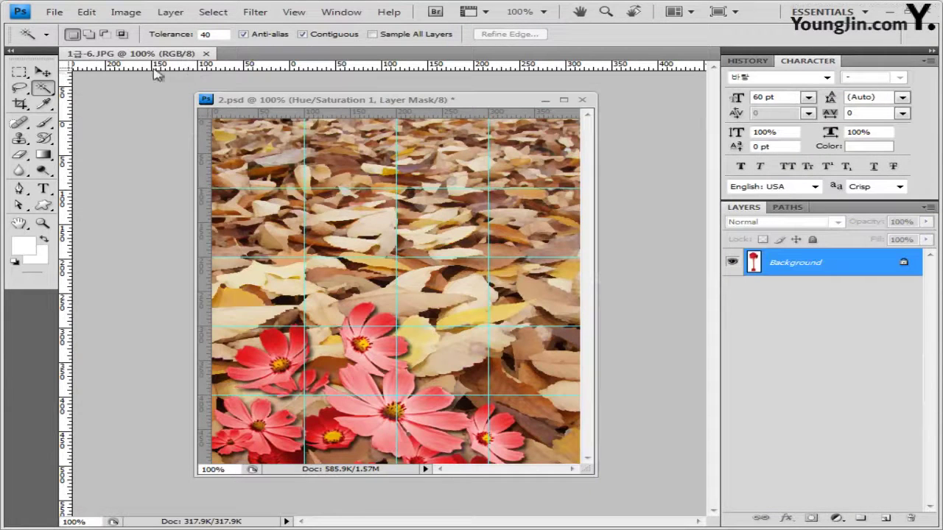
click(49, 75)
drag(131, 54, 158, 174)
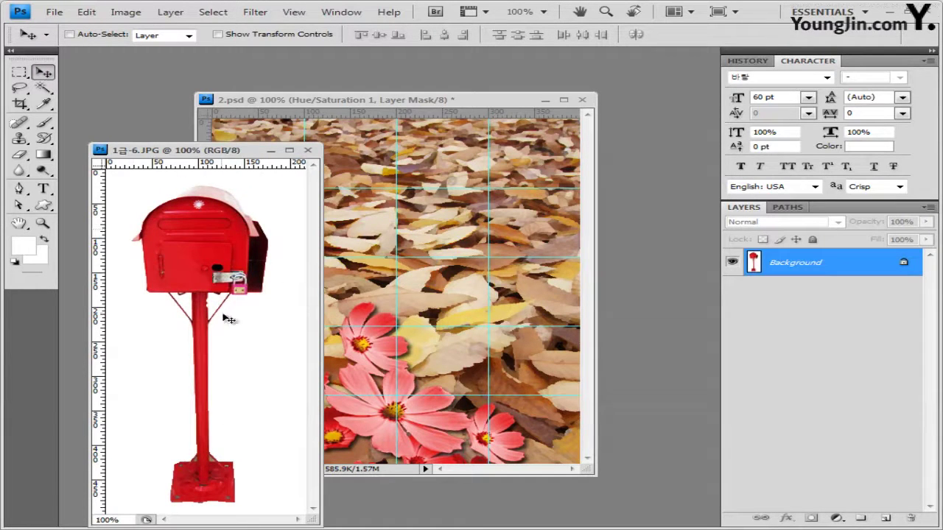
Select the mailbox using Magic Wand at tolerance 15 on the background, then inverse
click(44, 88)
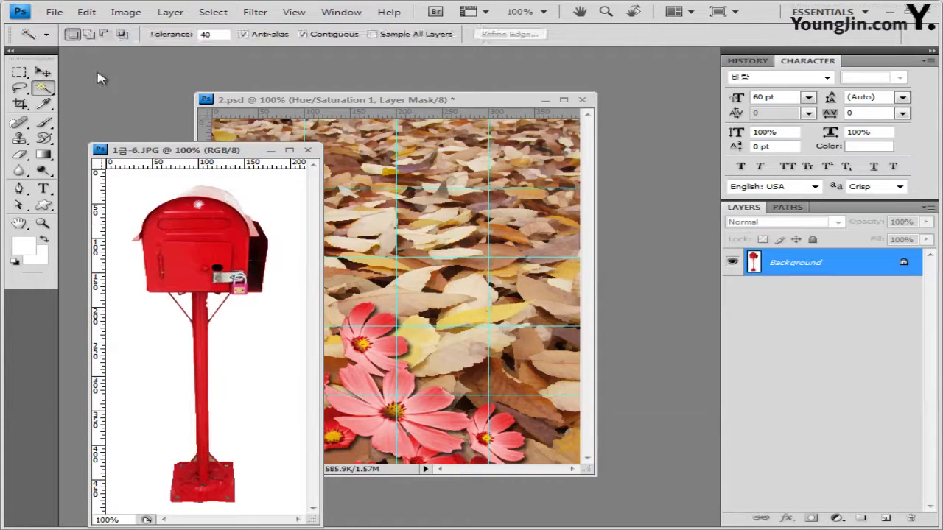
double_click(214, 34)
text(15)
click(263, 325)
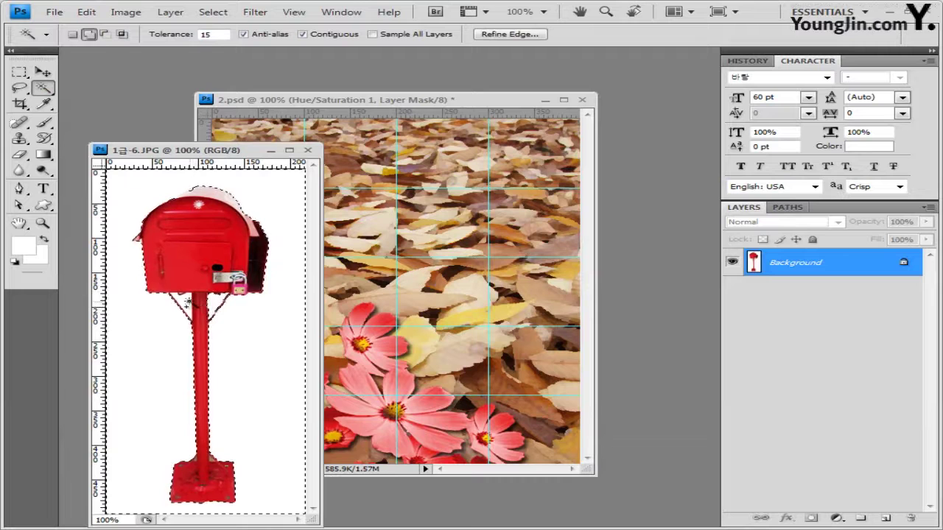
click(213, 11)
click(227, 68)
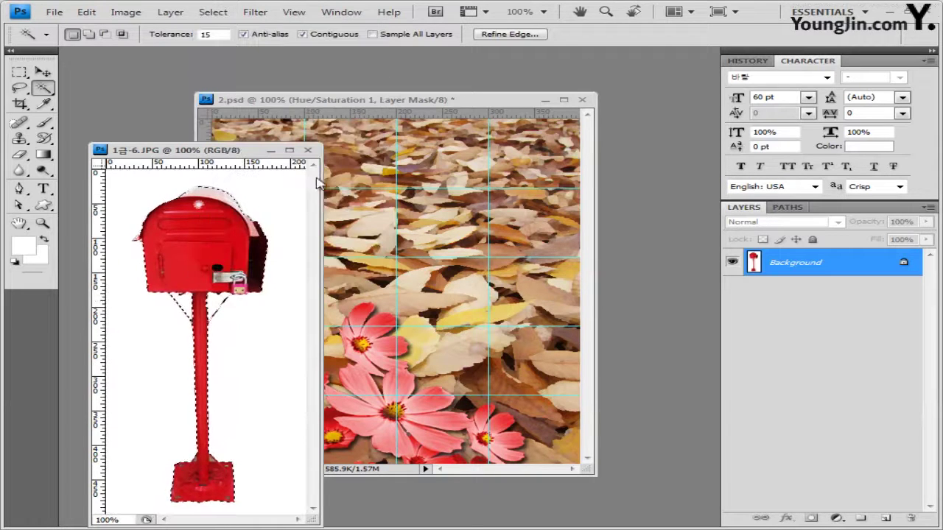
Drag the mailbox into 2.psd, move it to the right side, and add Bevel and Emboss
drag(306, 151, 288, 107)
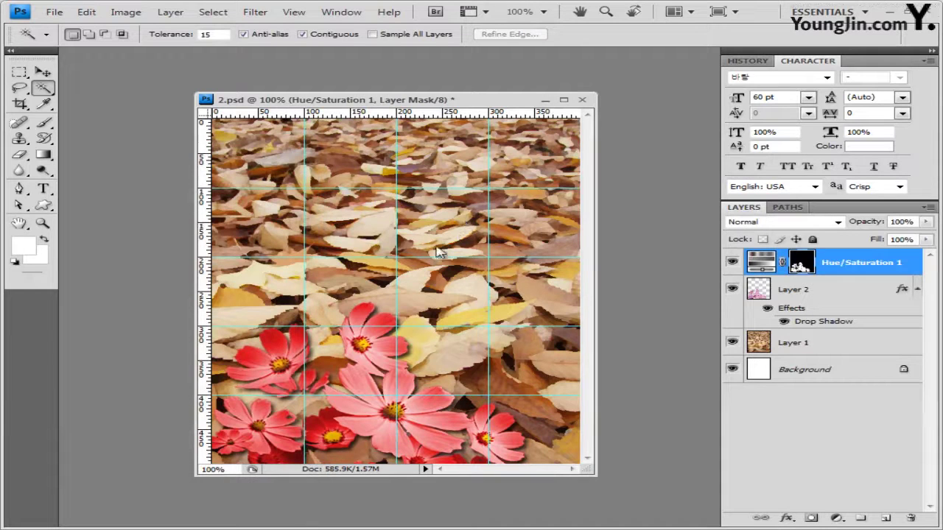
drag(543, 213, 523, 194)
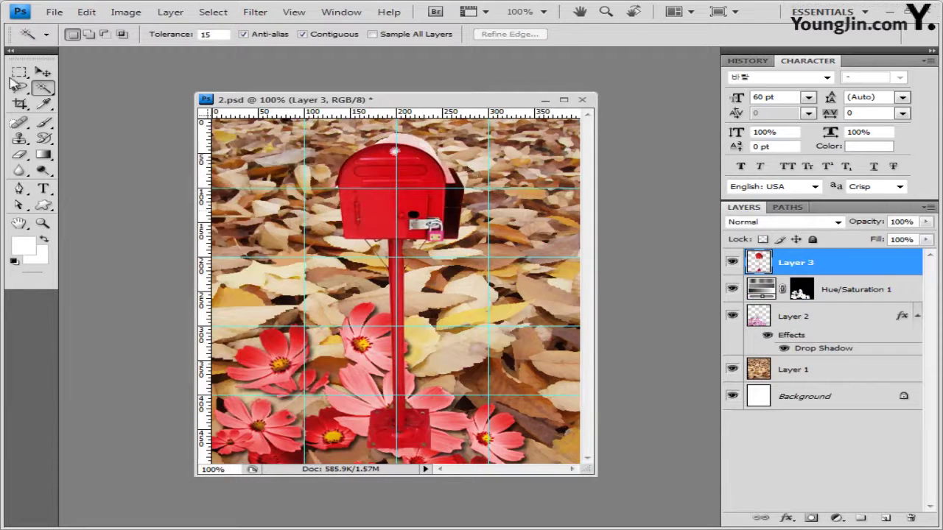
click(43, 71)
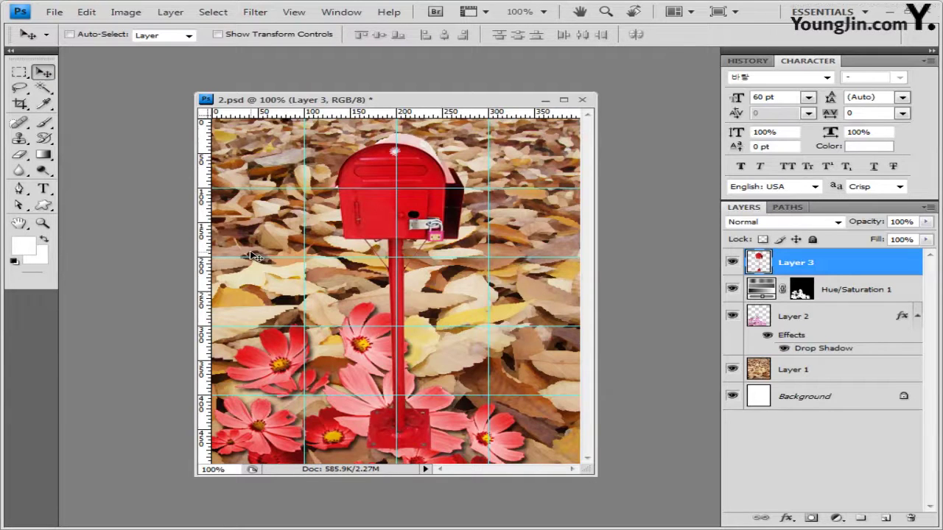
drag(252, 257, 381, 293)
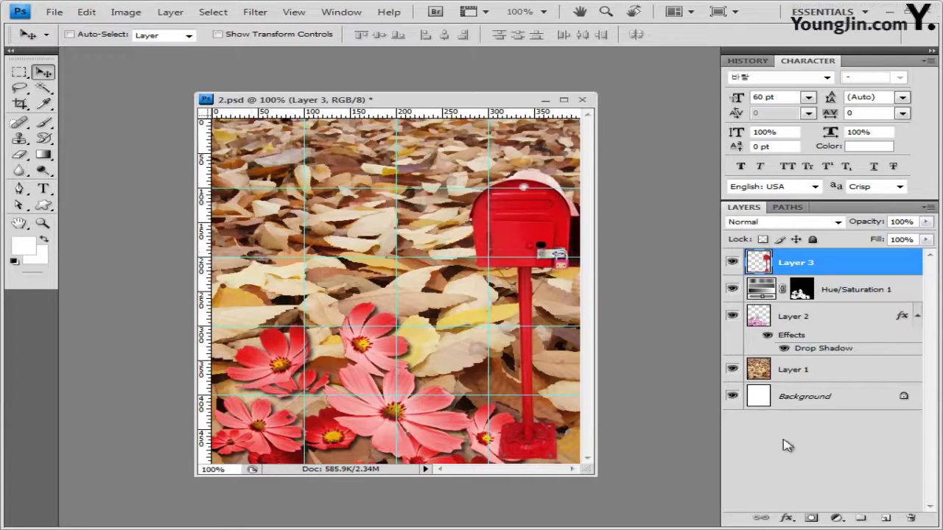
click(786, 519)
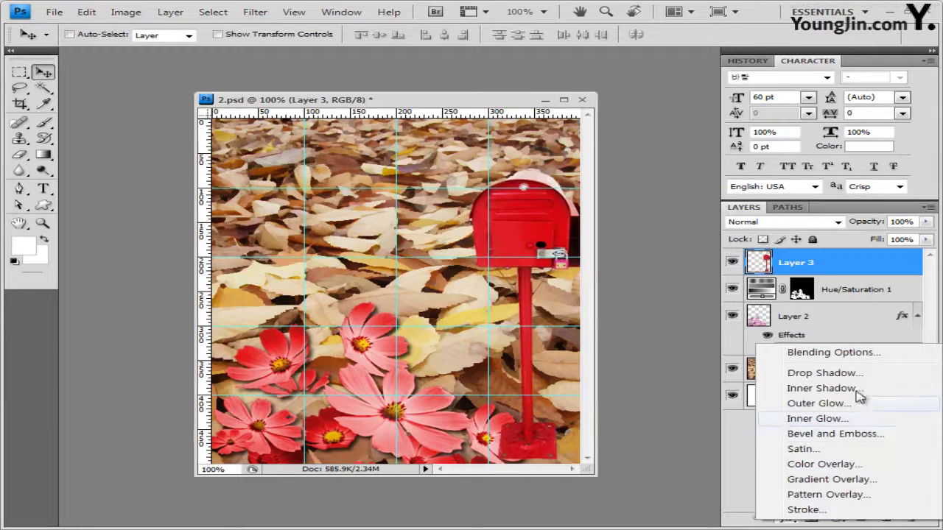
click(859, 434)
click(578, 43)
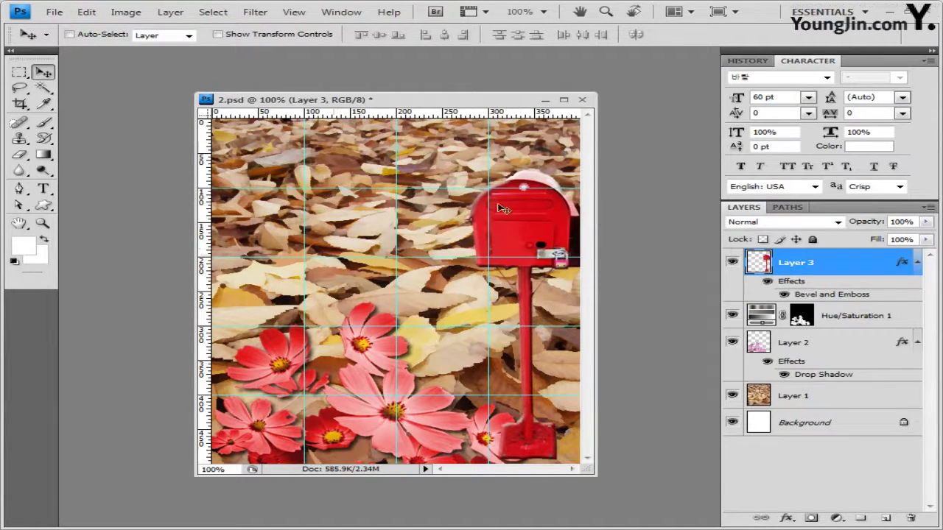
Load the Objects custom shape set and choose the envelope shape, drawn as a shape layer
click(43, 206)
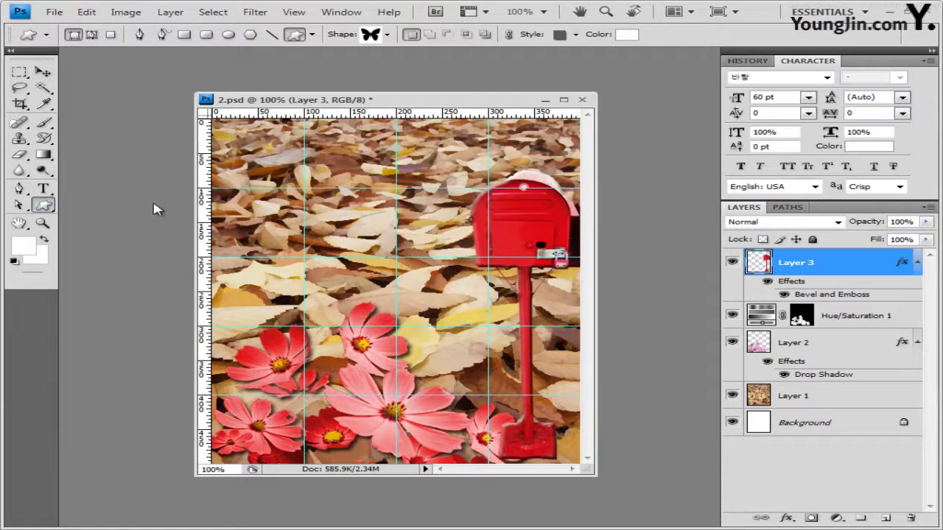
click(74, 36)
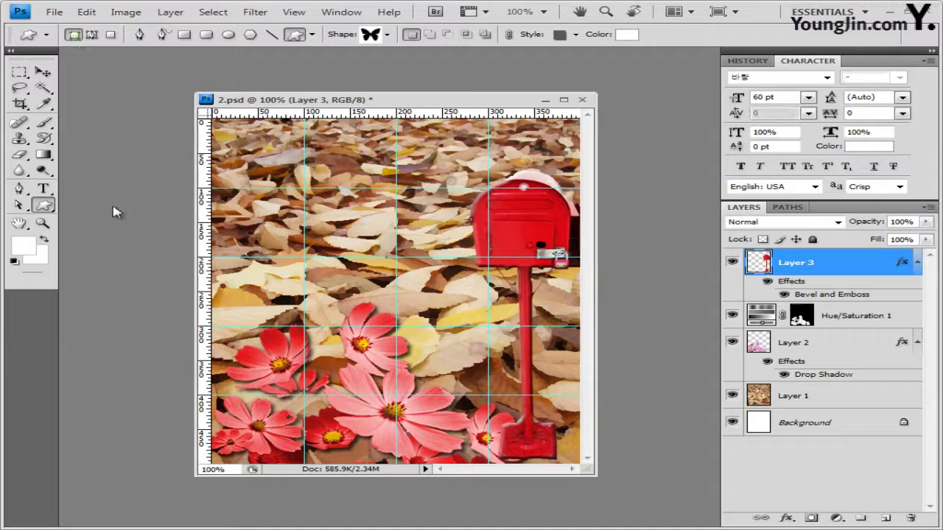
click(386, 35)
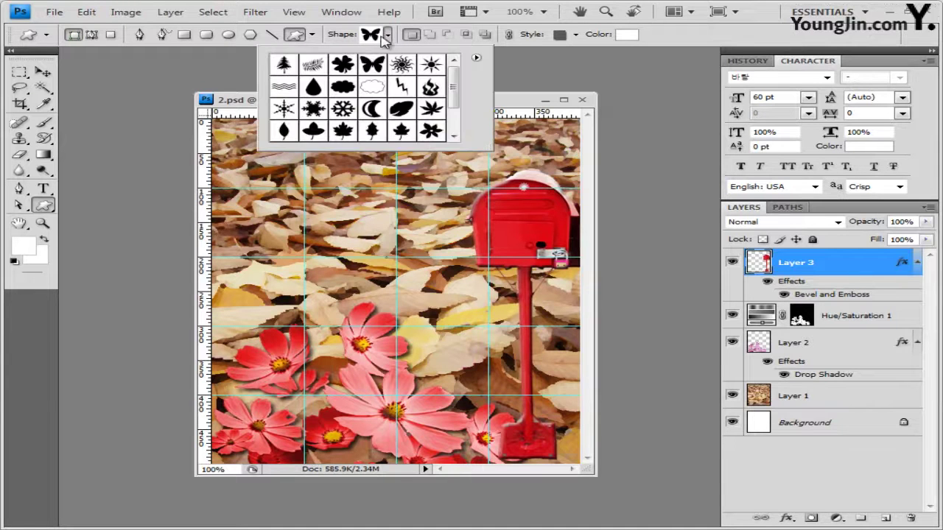
click(479, 62)
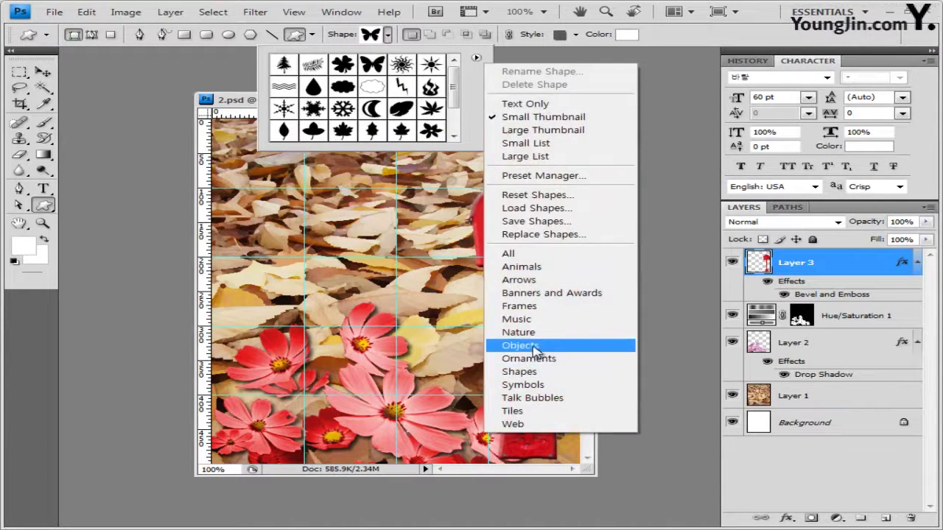
click(536, 346)
click(513, 316)
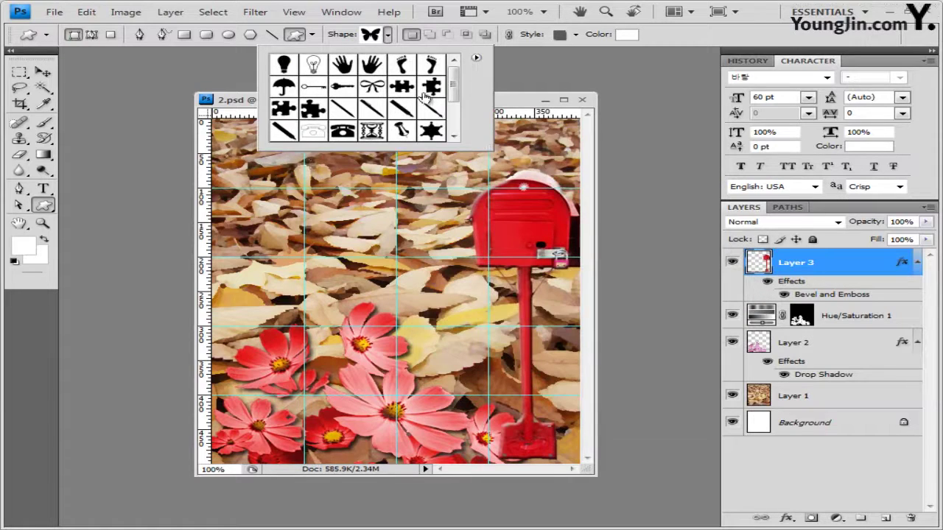
scroll(455, 86, down, 3)
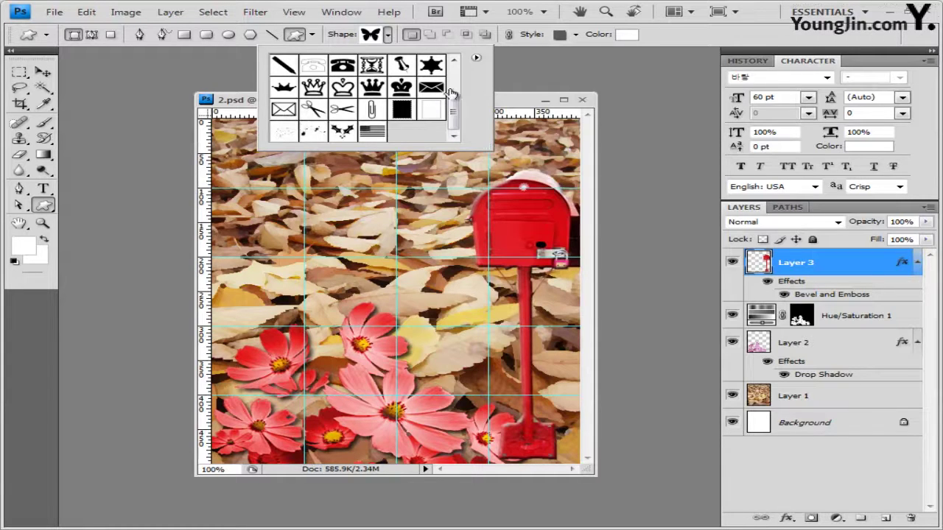
click(433, 90)
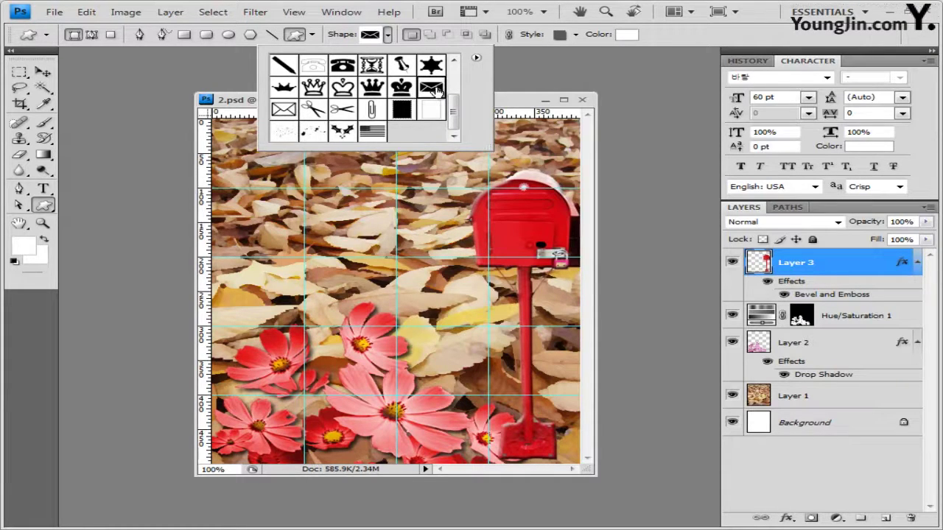
click(507, 104)
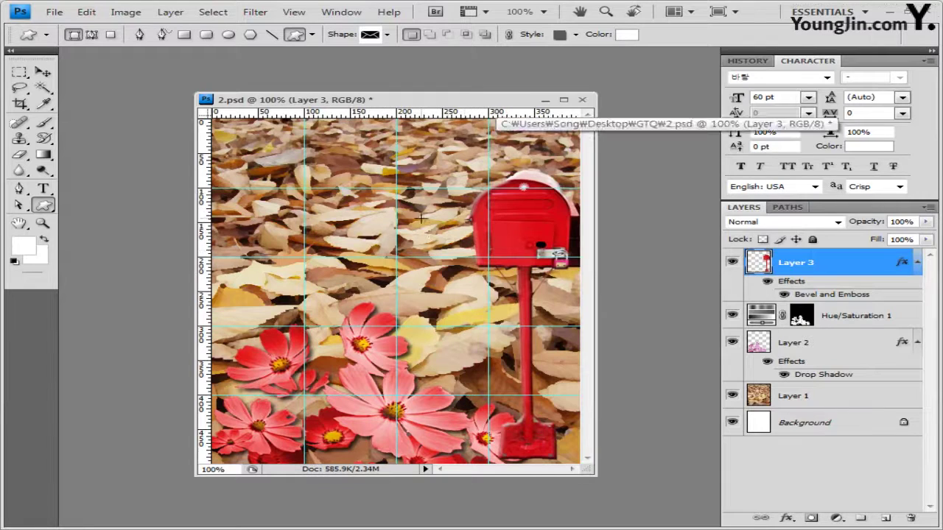
Draw the envelope beside the mailbox with no preset style and fill colour ffea00
drag(423, 221, 485, 262)
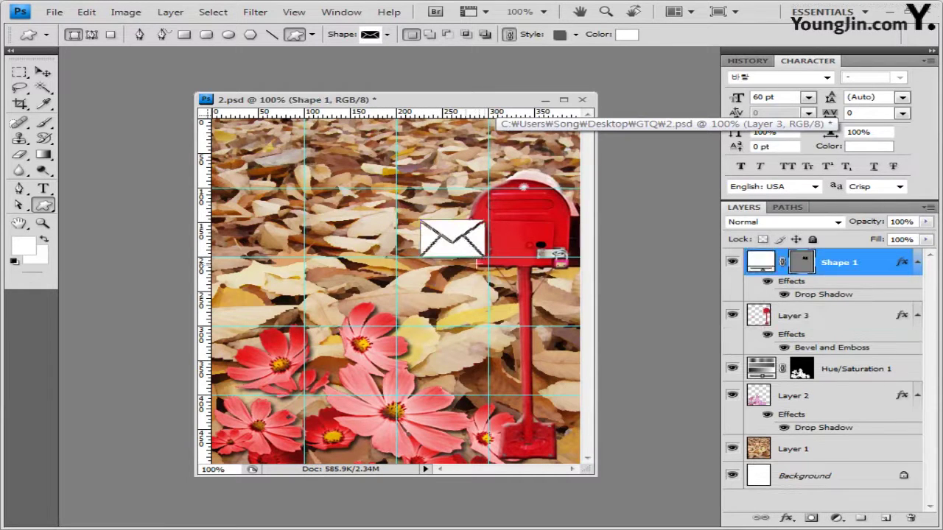
click(576, 35)
click(474, 65)
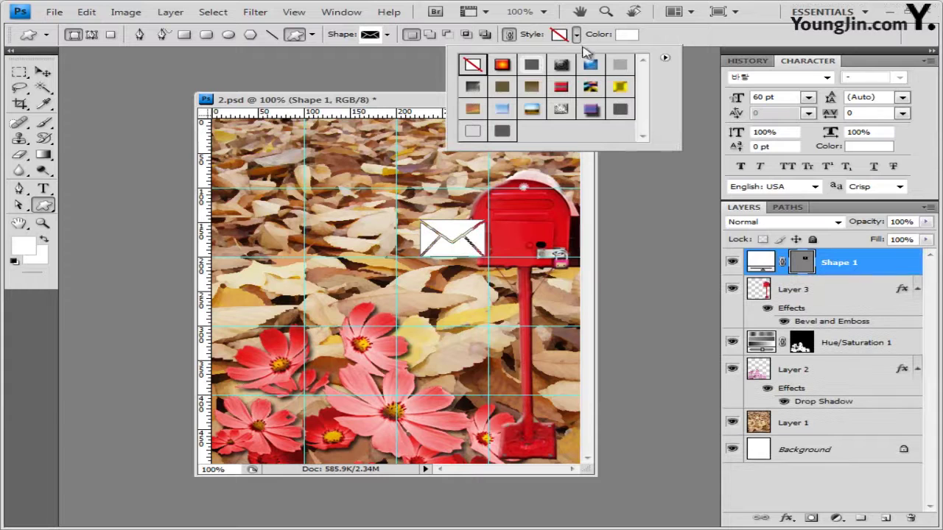
click(648, 40)
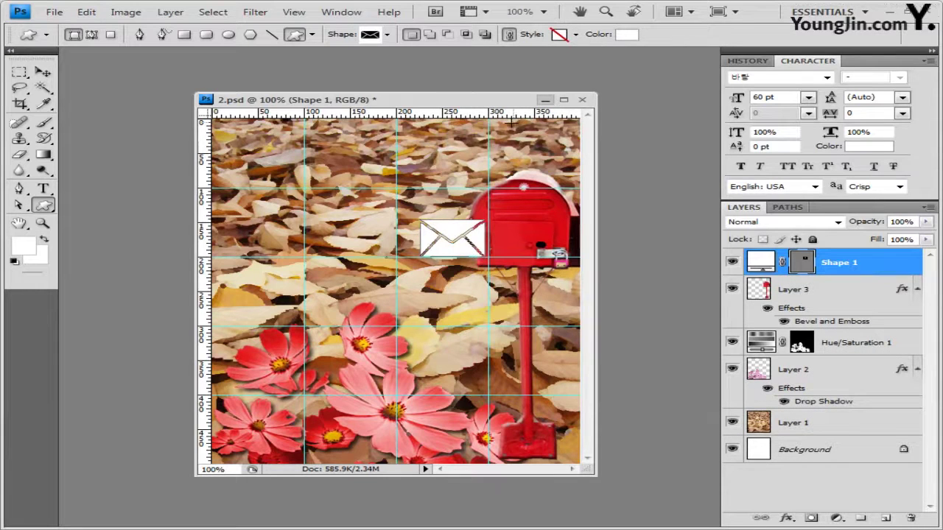
click(627, 34)
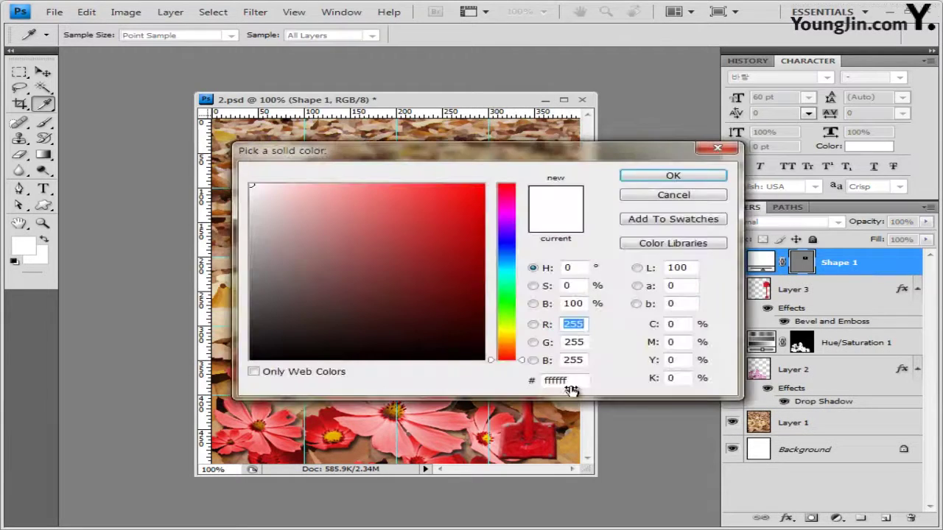
double_click(560, 381)
text(ffea00)
click(715, 176)
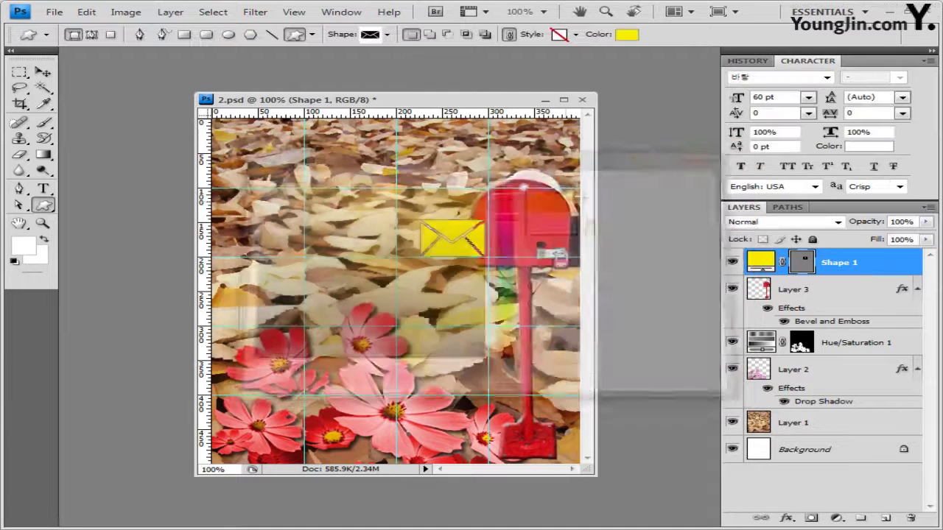
Add a drop shadow to the envelope and rotate it to tilt beside the mailbox
click(789, 519)
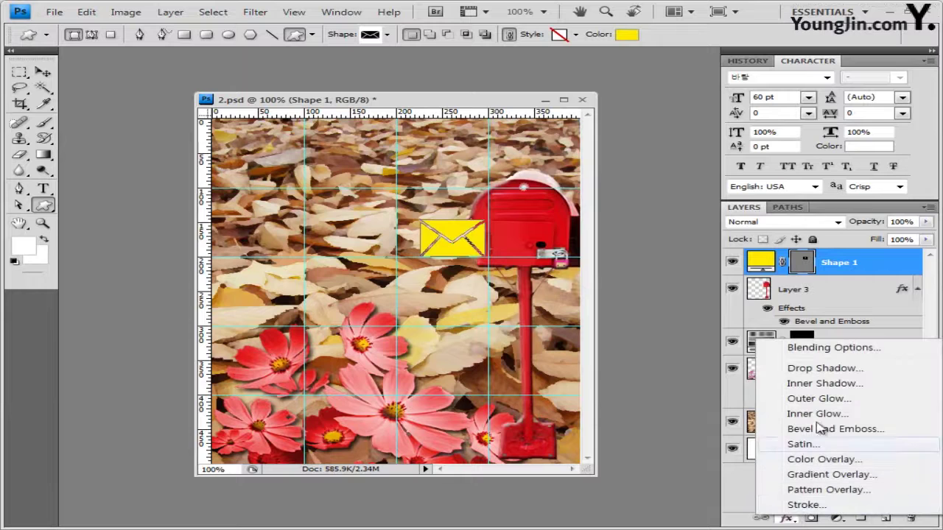
click(824, 368)
click(568, 42)
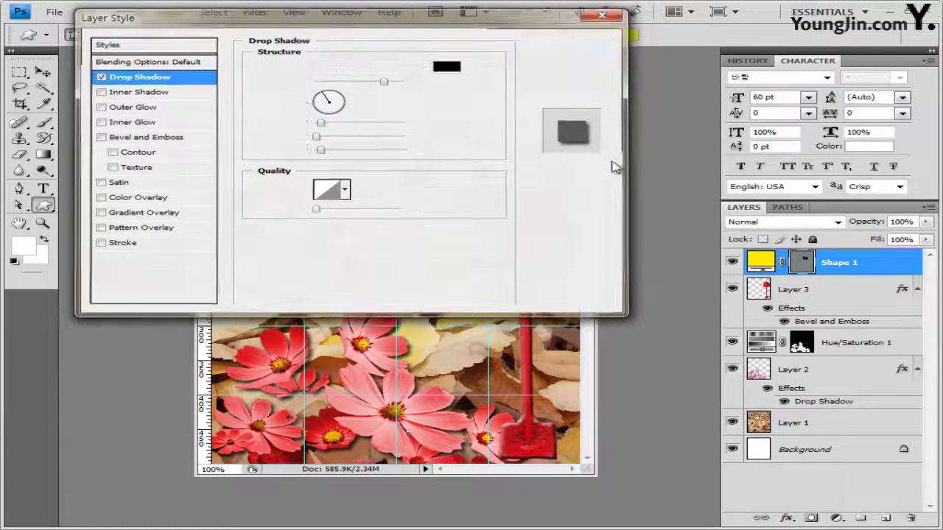
click(43, 72)
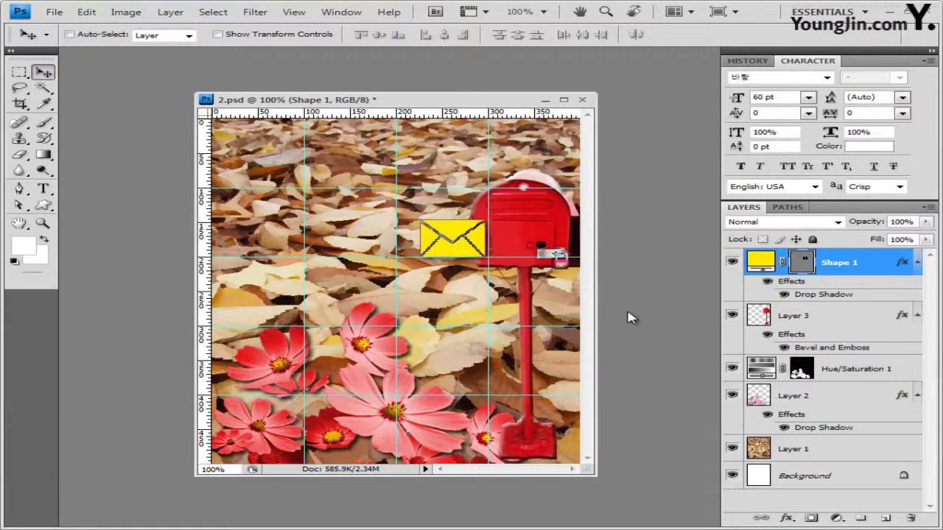
key(ctrl+t)
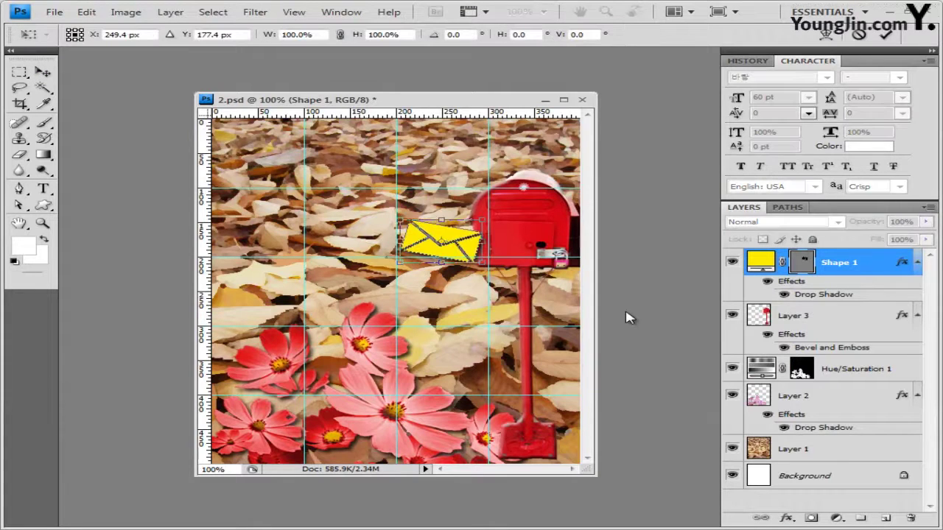
click(44, 205)
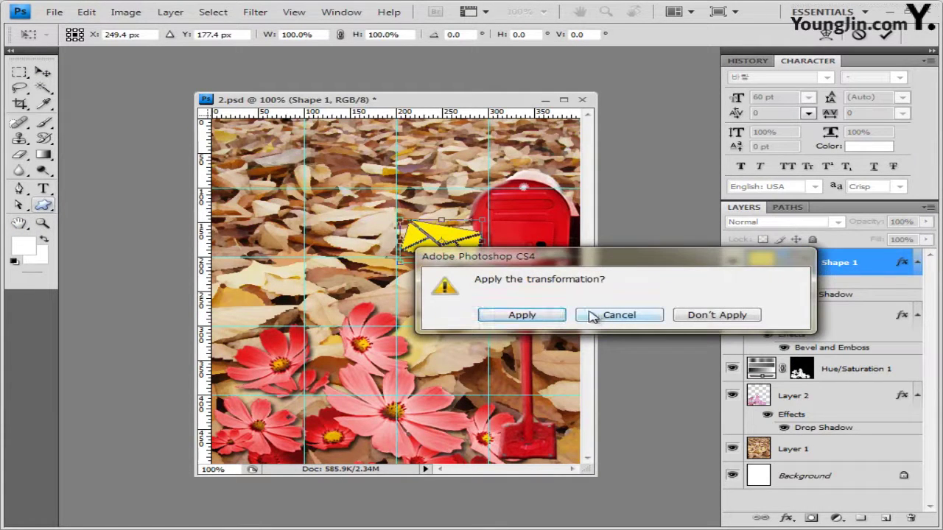
click(554, 315)
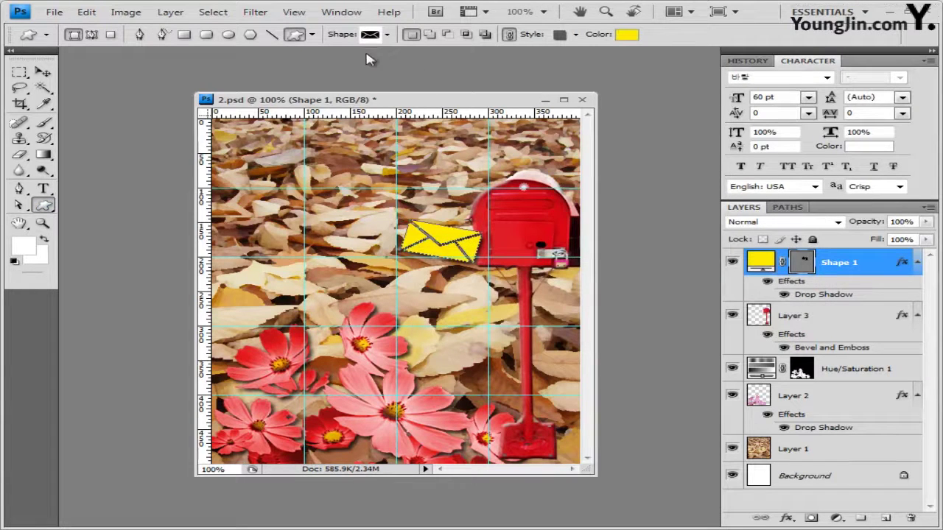
click(387, 35)
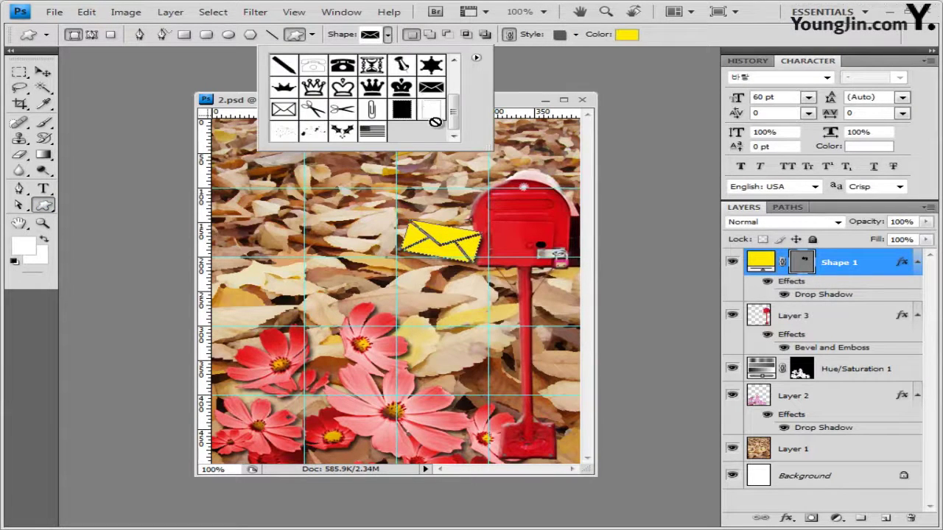
Pick the pen custom shape and drag it out diagonally above the left flowers
drag(460, 117, 454, 87)
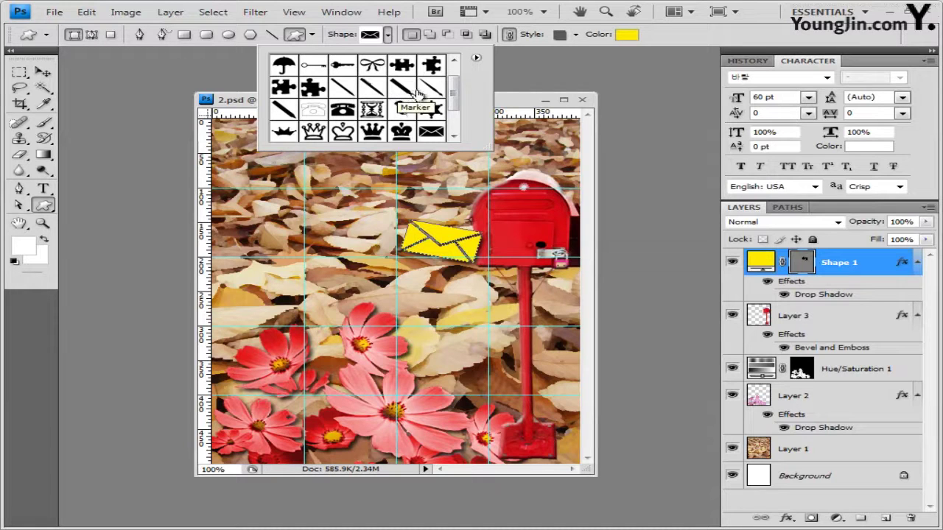
click(373, 89)
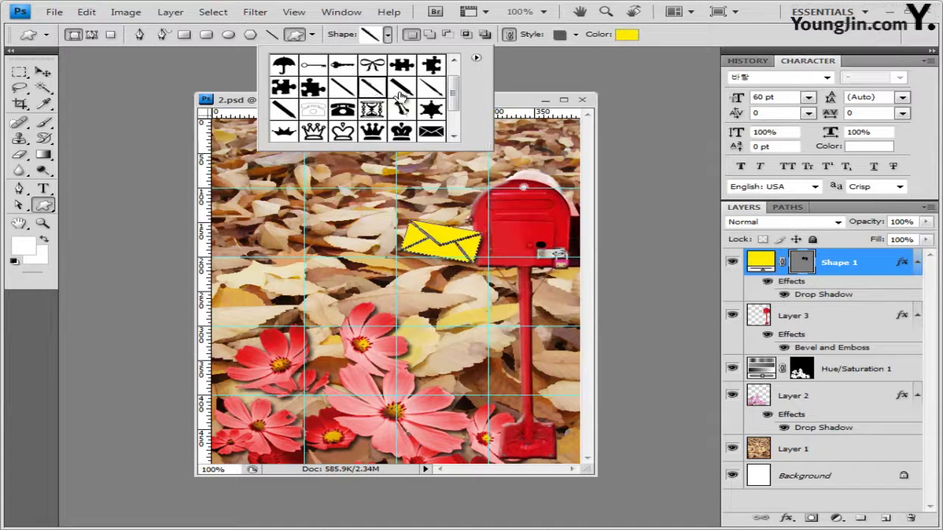
click(521, 107)
drag(237, 260, 300, 333)
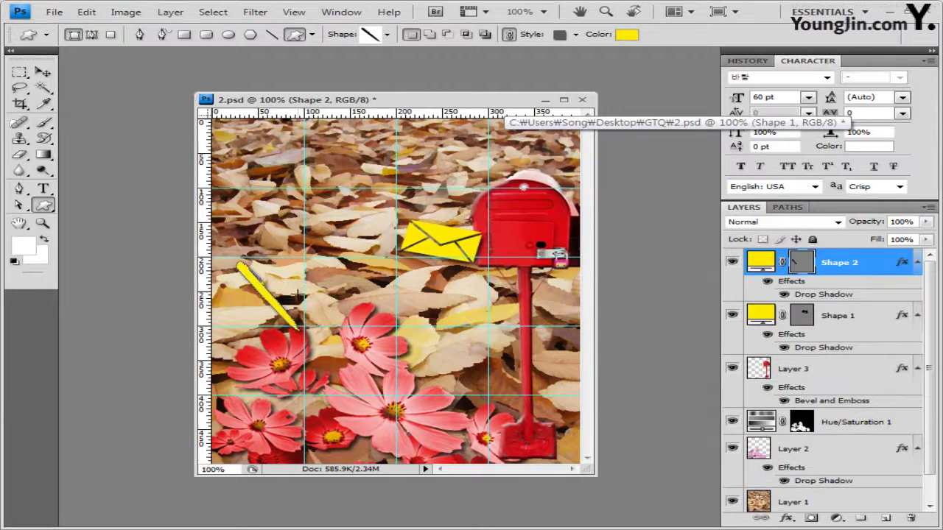
Clear the pen shape's preset style and make its fill white (ffffff)
click(576, 34)
click(473, 65)
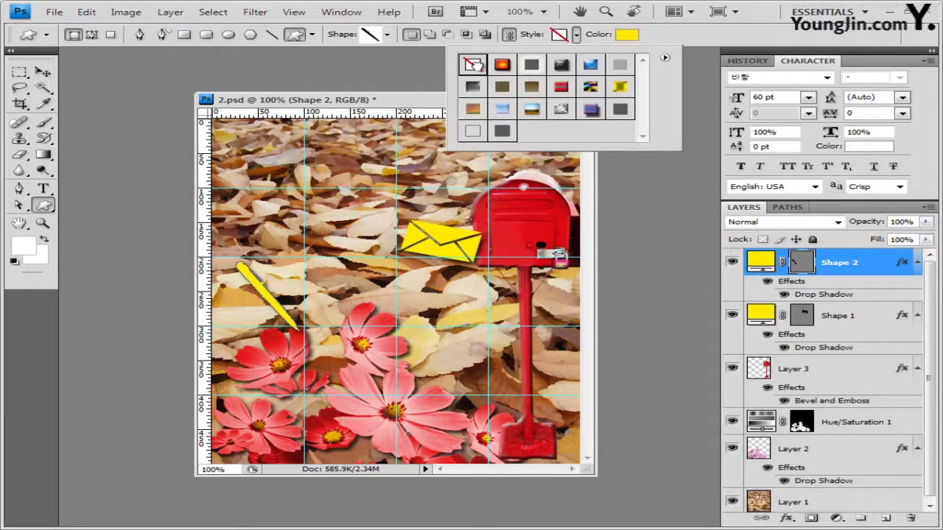
click(627, 36)
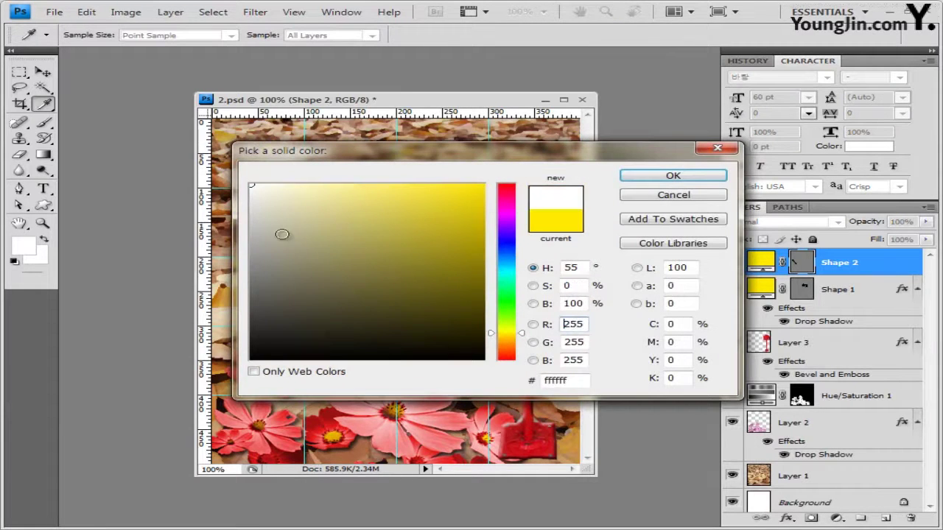
click(583, 383)
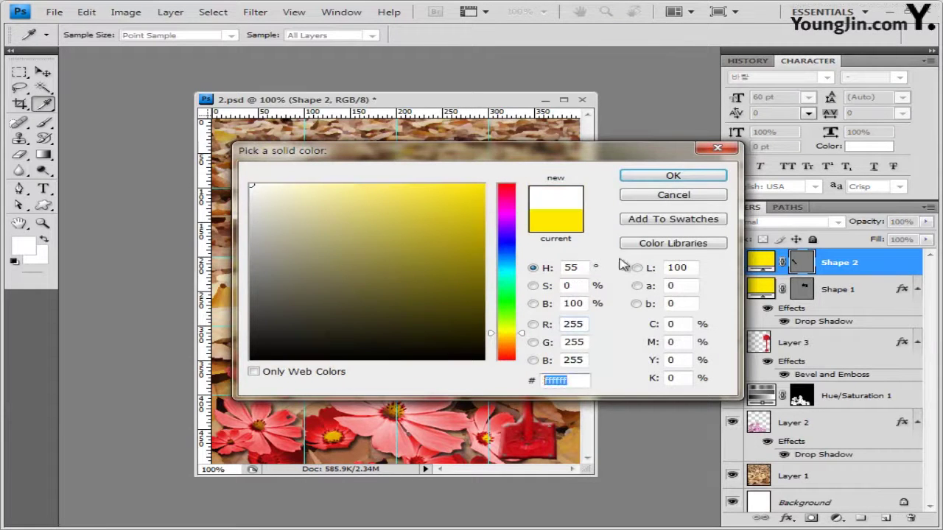
click(673, 176)
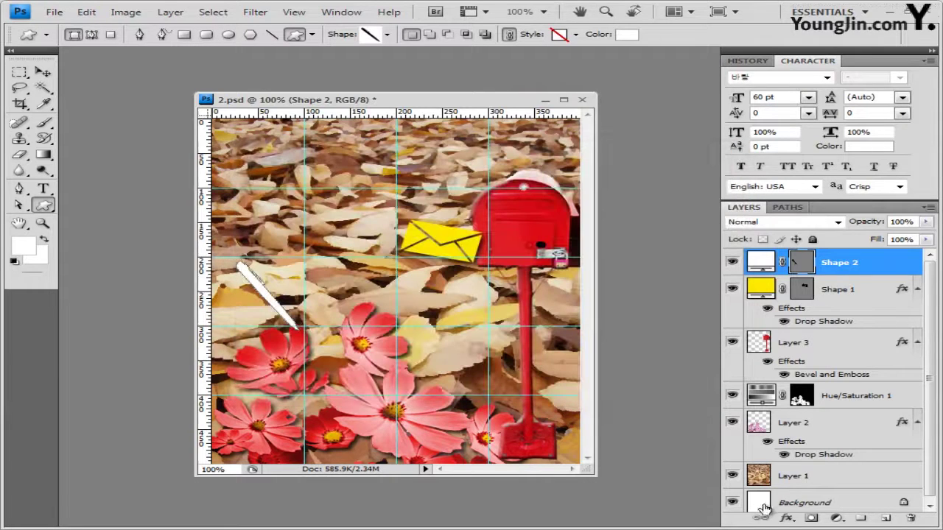
Give the pen a drop shadow plus bevel and emboss, and nudge it down toward the flowers
click(786, 519)
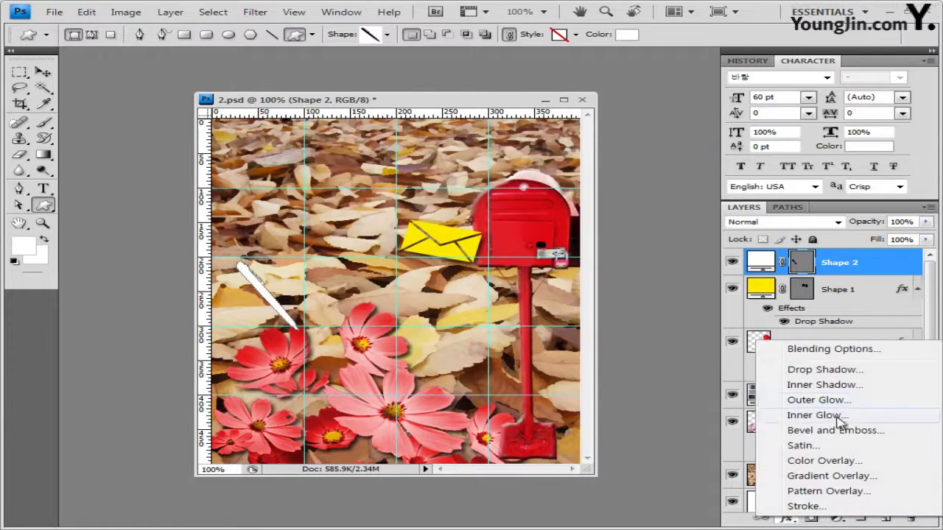
click(840, 371)
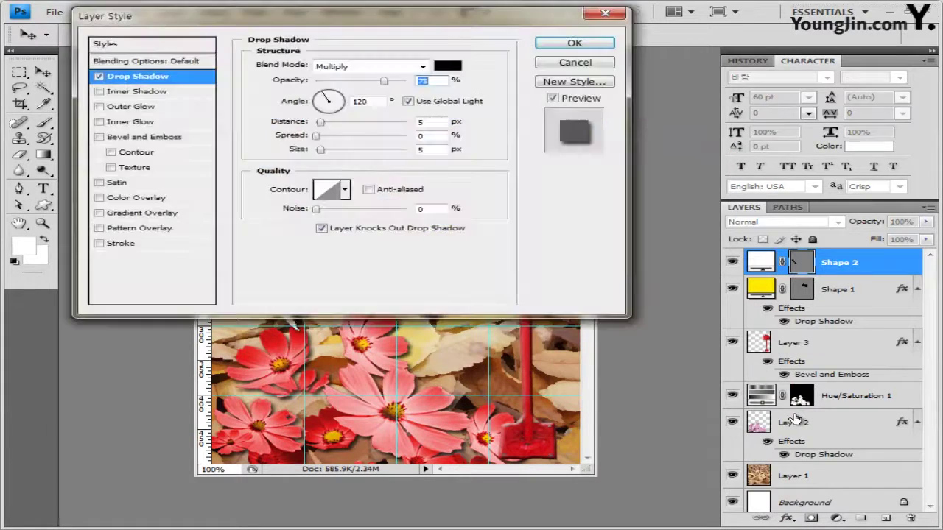
click(164, 138)
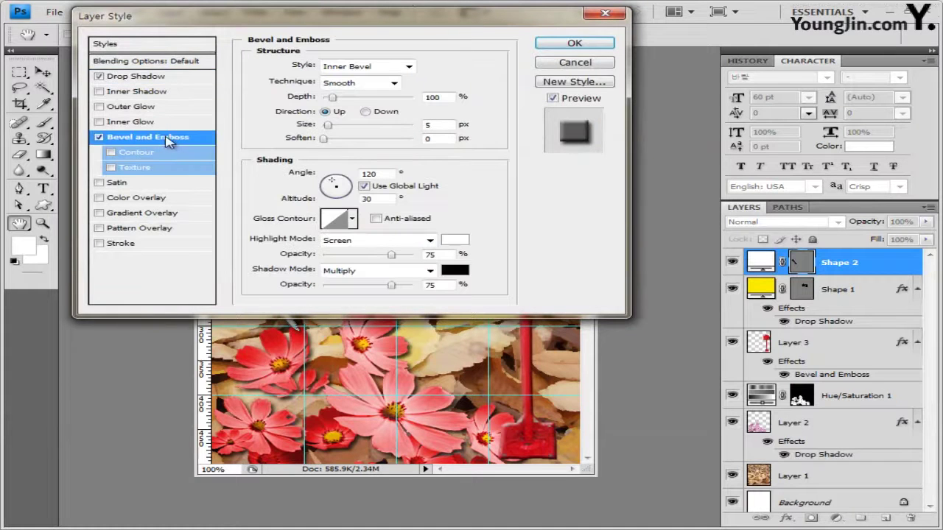
click(575, 44)
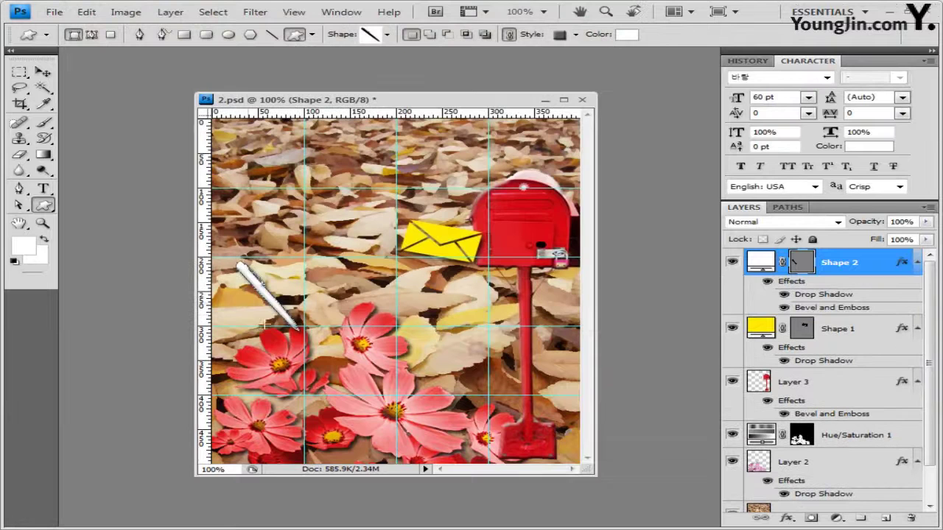
click(41, 73)
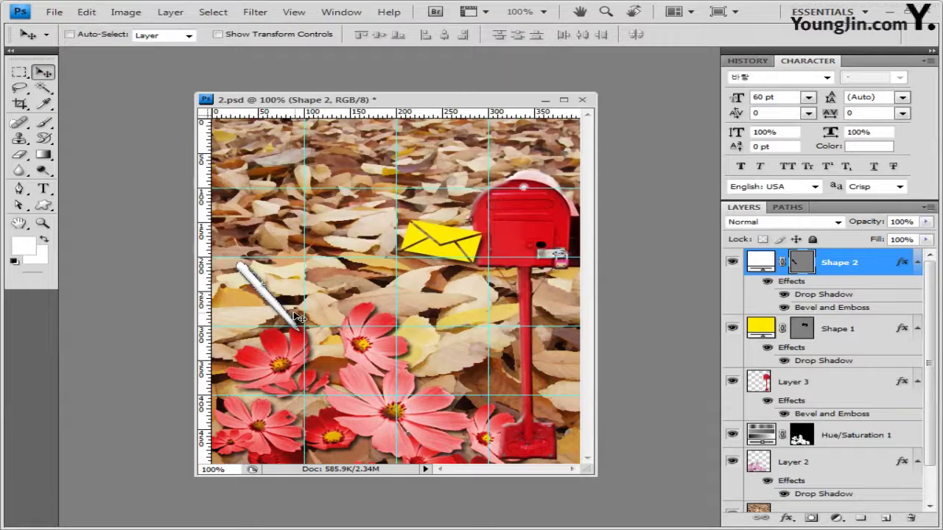
drag(299, 319, 299, 332)
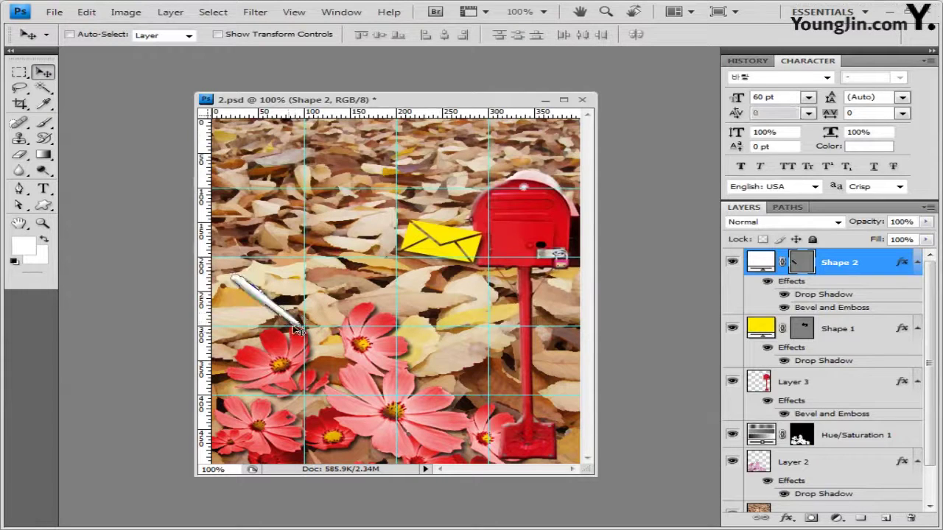
Enter two lines of 35 pt ffea00 text, 가을엔 편지를 써보세요, at the upper left
click(43, 189)
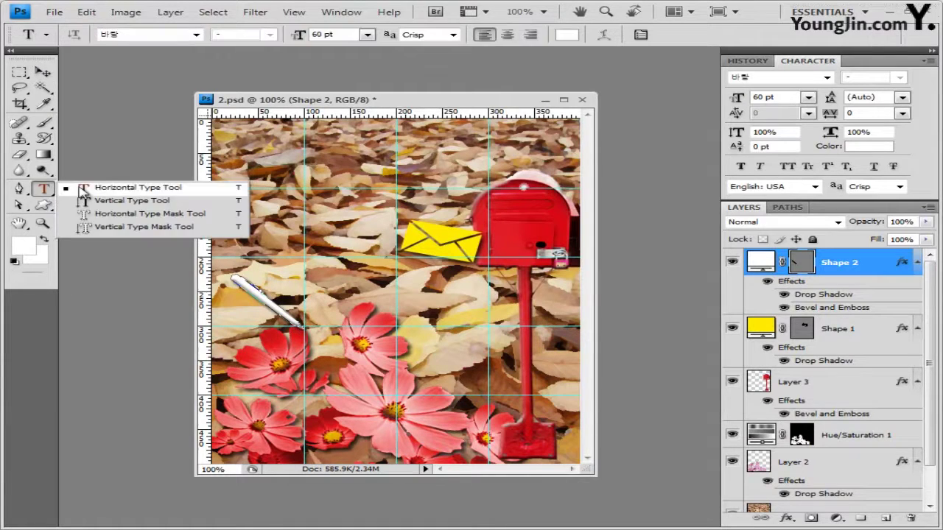
click(130, 192)
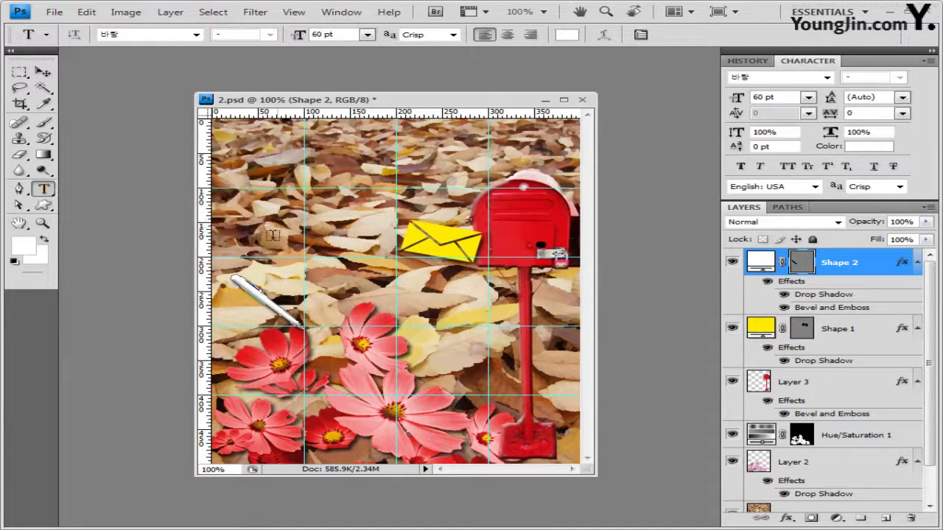
click(252, 184)
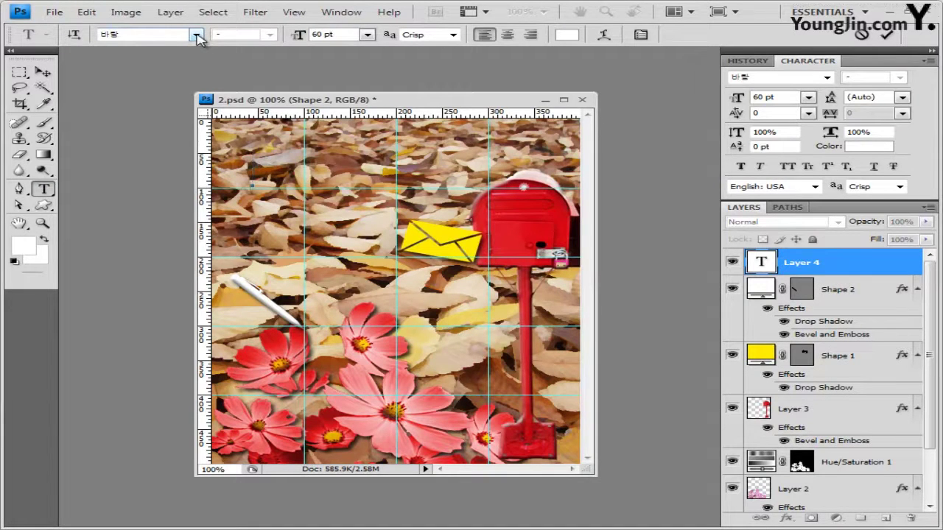
click(333, 35)
text(35)
click(565, 37)
double_click(565, 380)
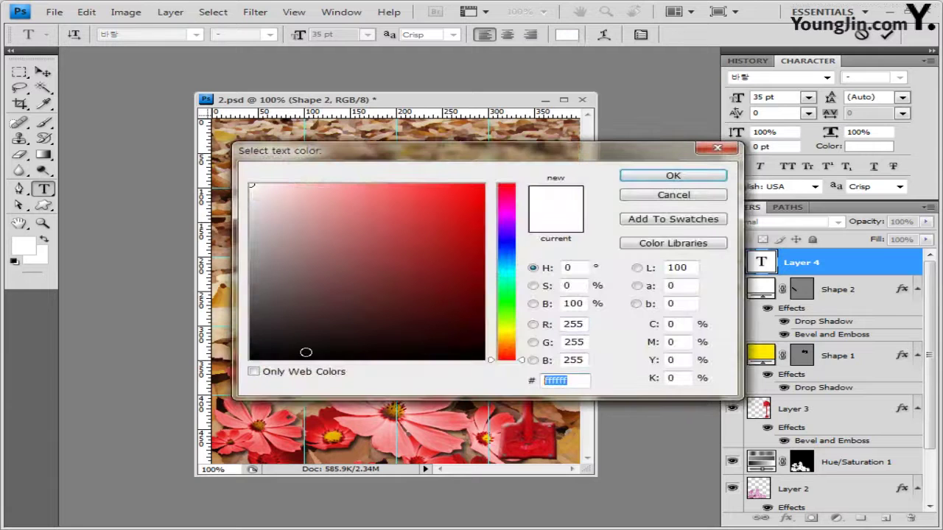
text(ffea00)
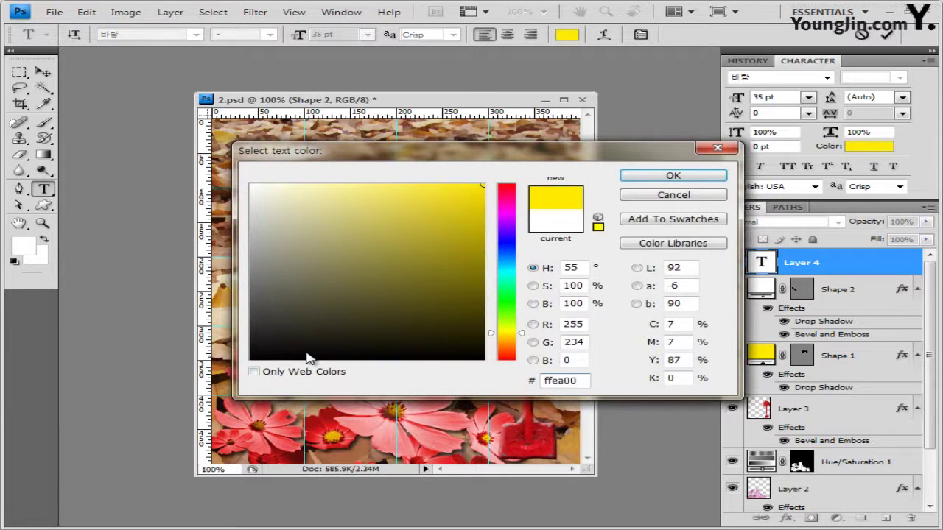
key(Return)
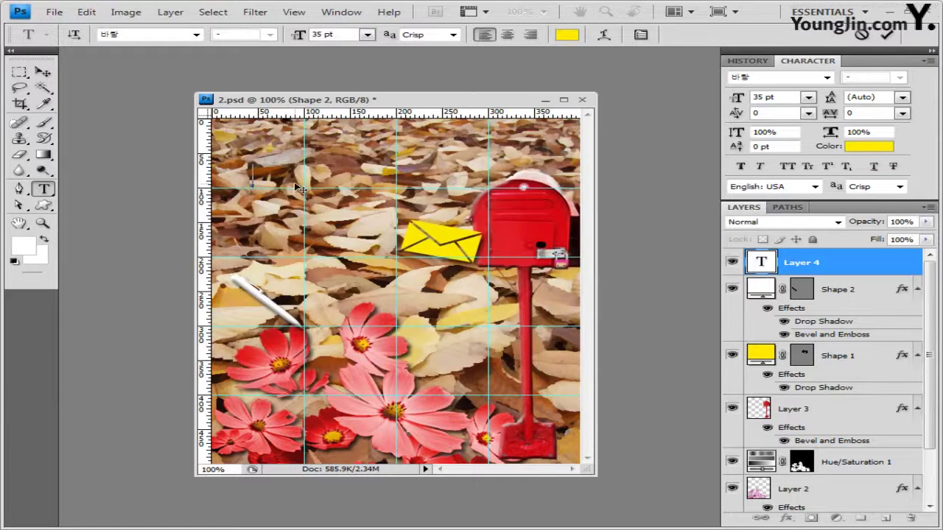
text(가을에 편지를 써보세요)
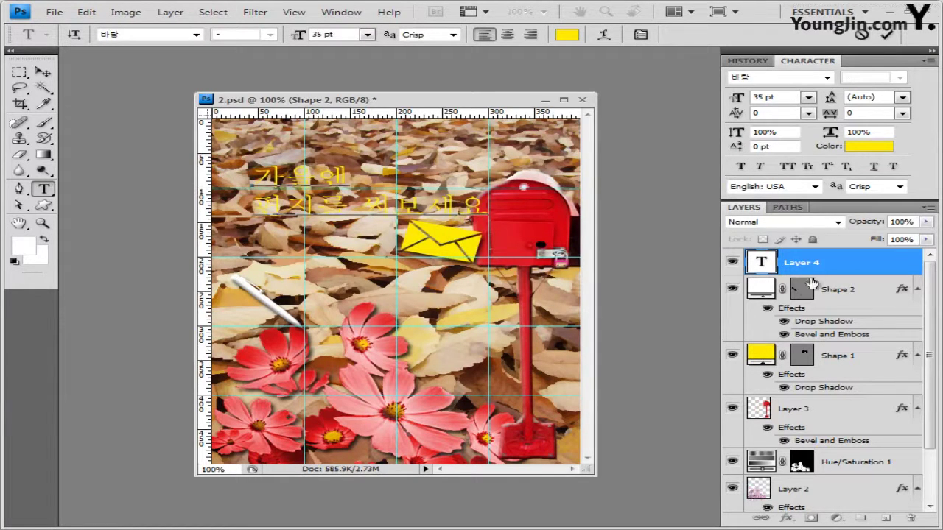
key(ctrl+Return)
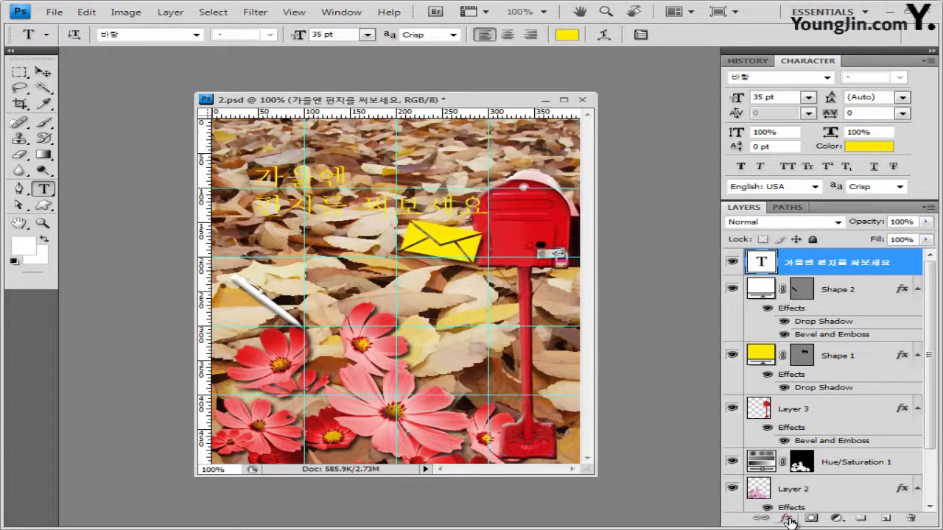
Add a Stroke to the text with Gradient fill type and open the Gradient Editor
click(788, 520)
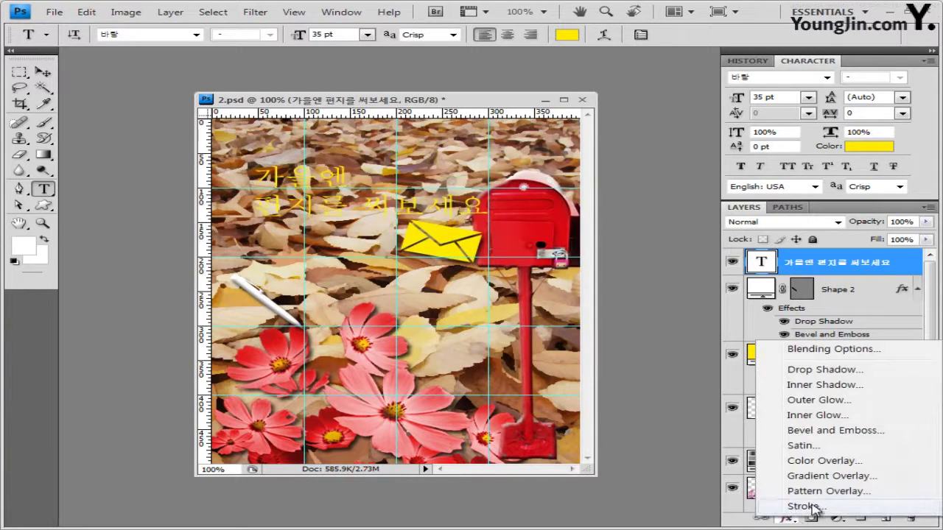
click(813, 507)
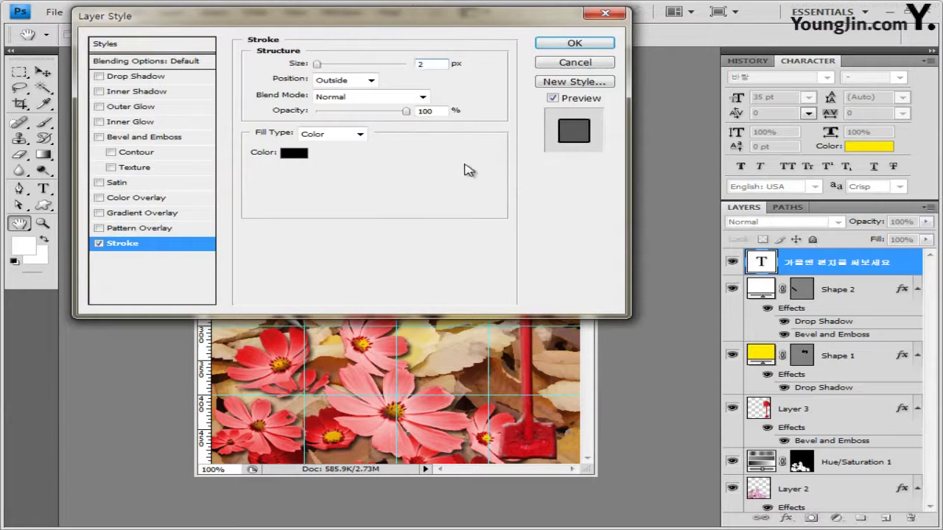
drag(411, 19, 515, 89)
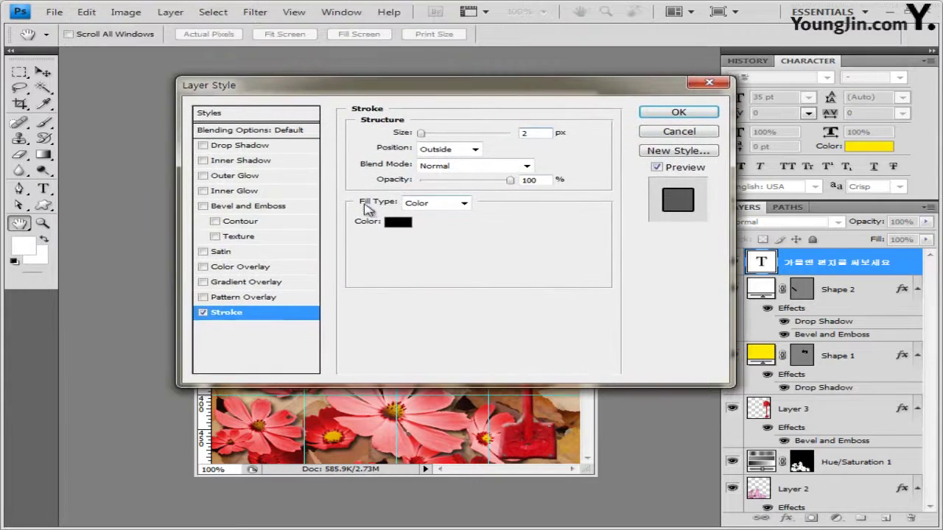
click(463, 203)
click(431, 227)
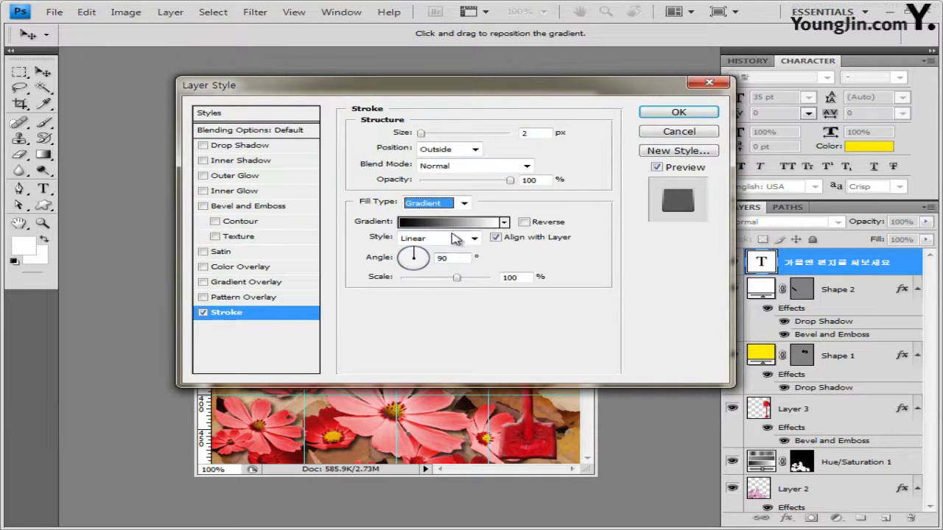
click(454, 229)
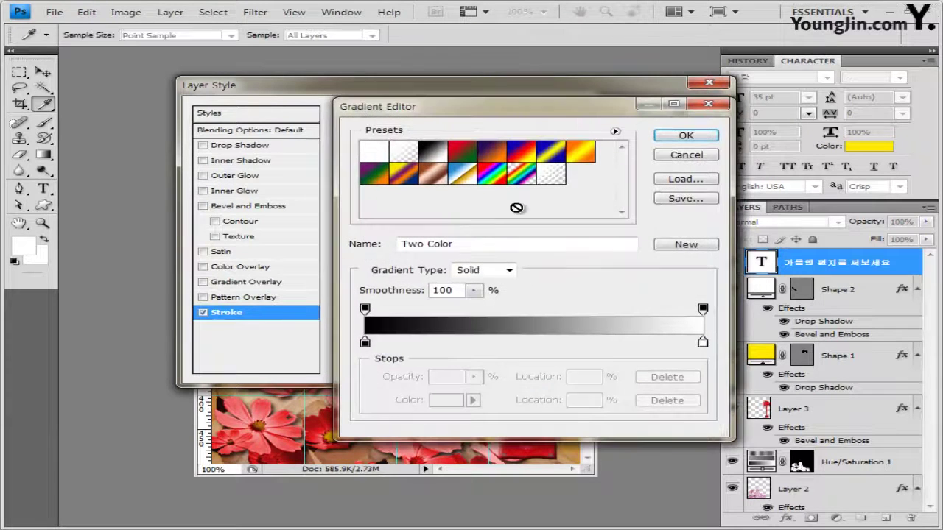
drag(525, 112, 565, 117)
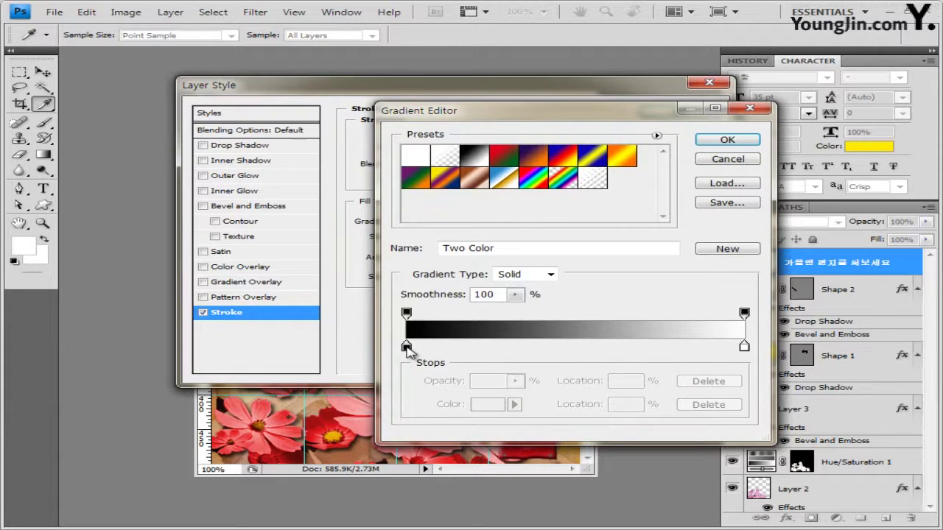
Set the gradient's start stop to 0a00be and add a middle ff0000 stop at 50%
double_click(406, 346)
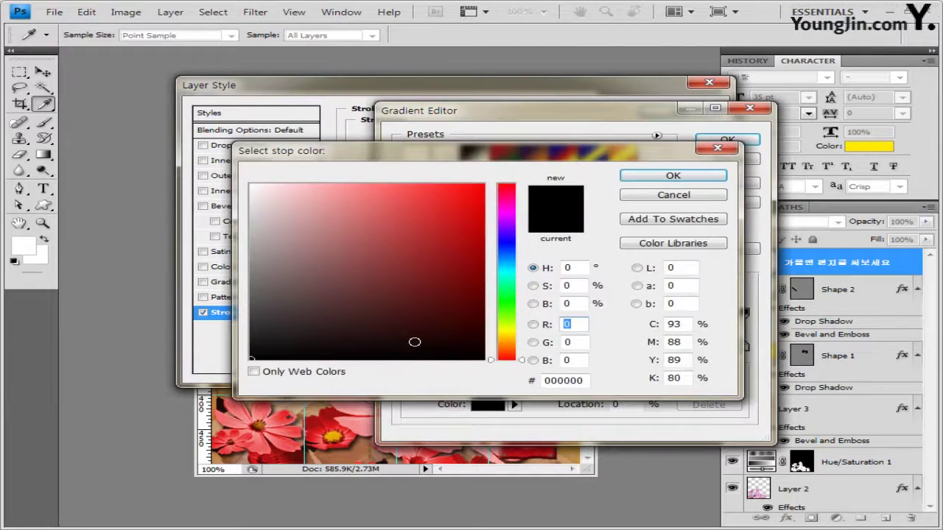
double_click(564, 380)
text(0a00be)
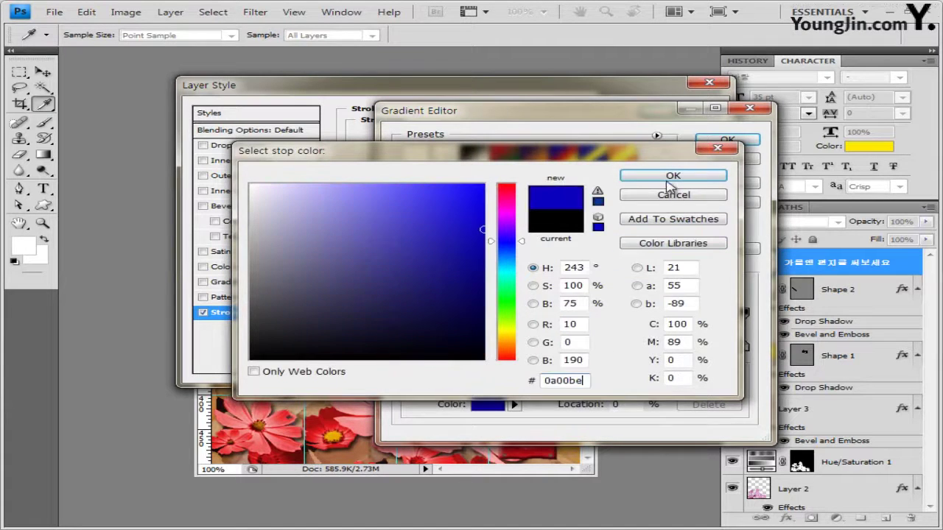
click(672, 176)
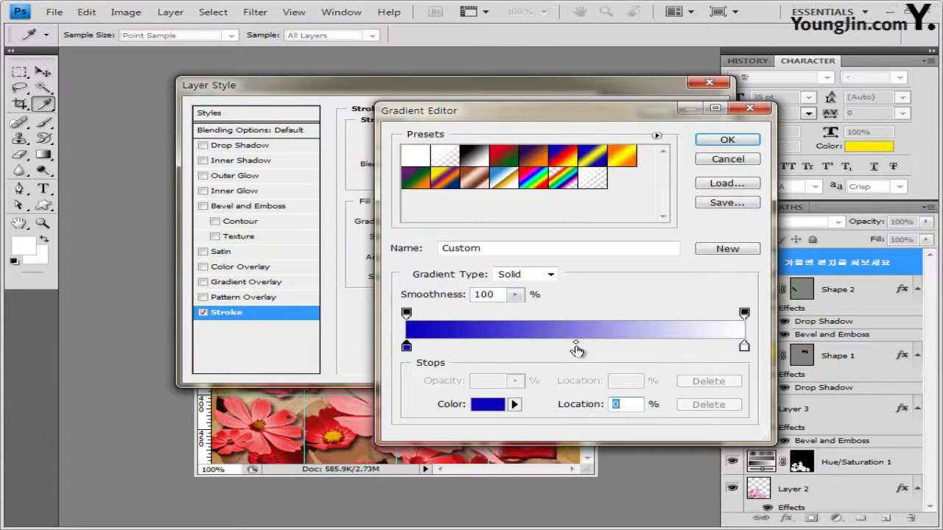
click(576, 348)
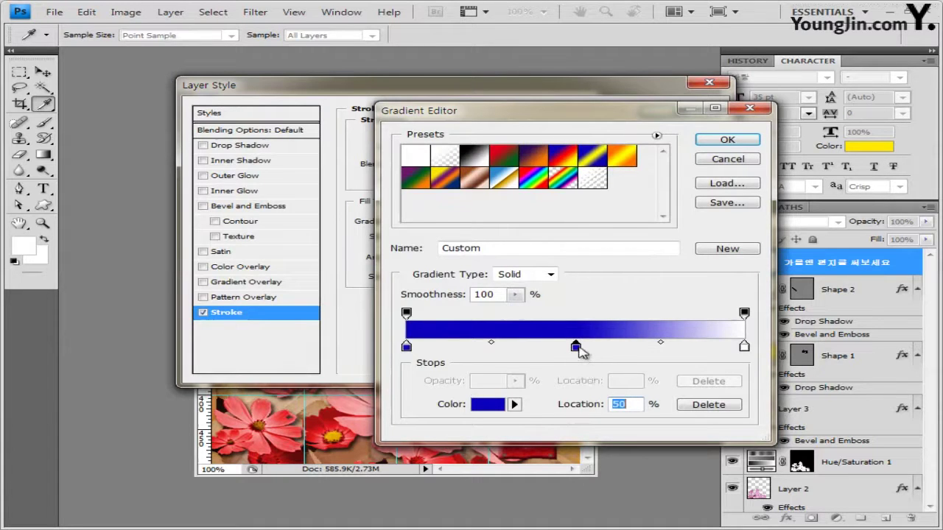
double_click(577, 347)
double_click(584, 381)
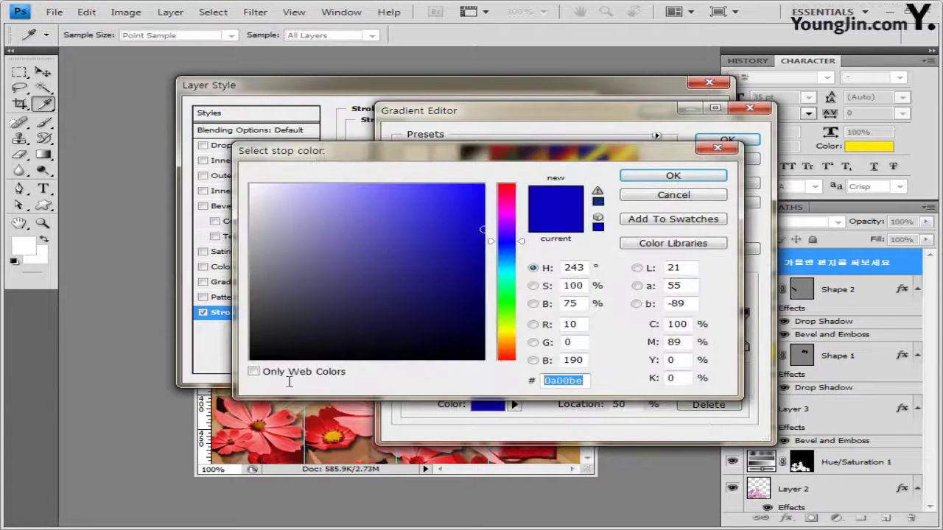
text(ff0000)
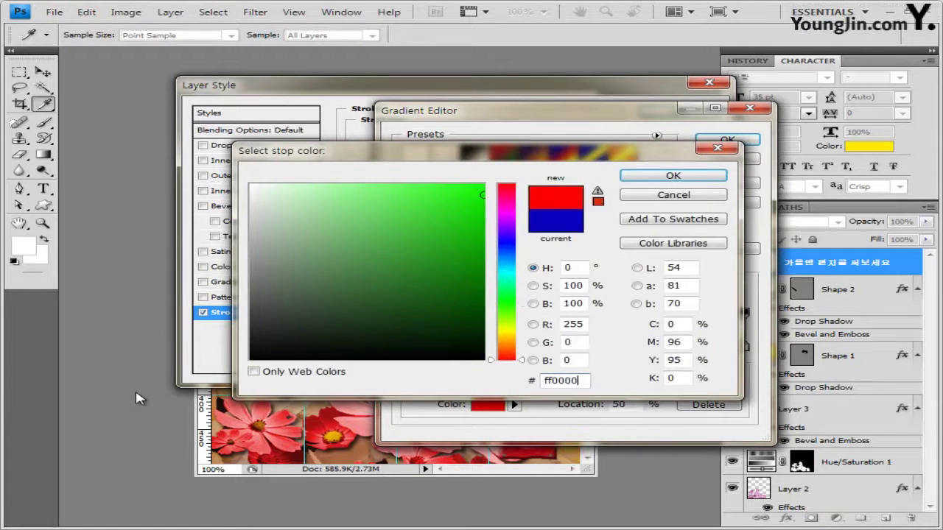
key(Return)
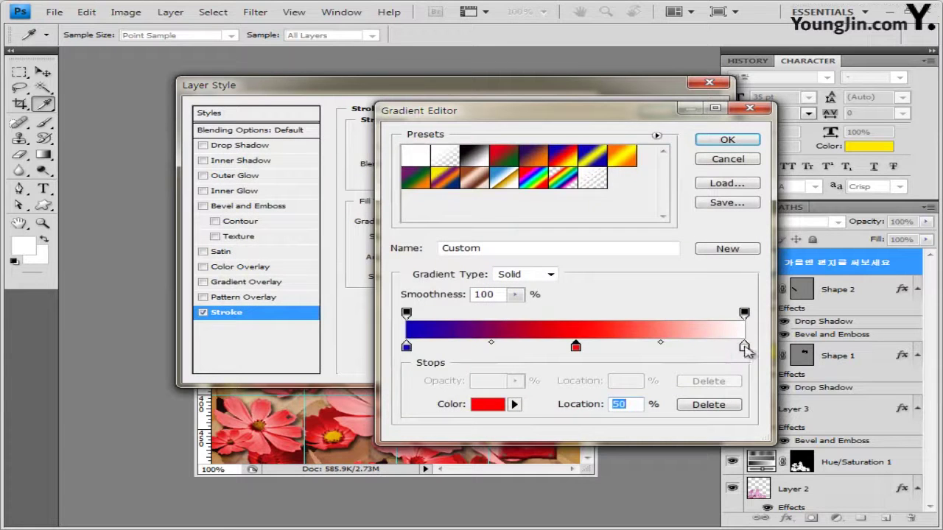
Make the gradient's end stop ffff00 and accept the blue-red-yellow gradient
click(744, 347)
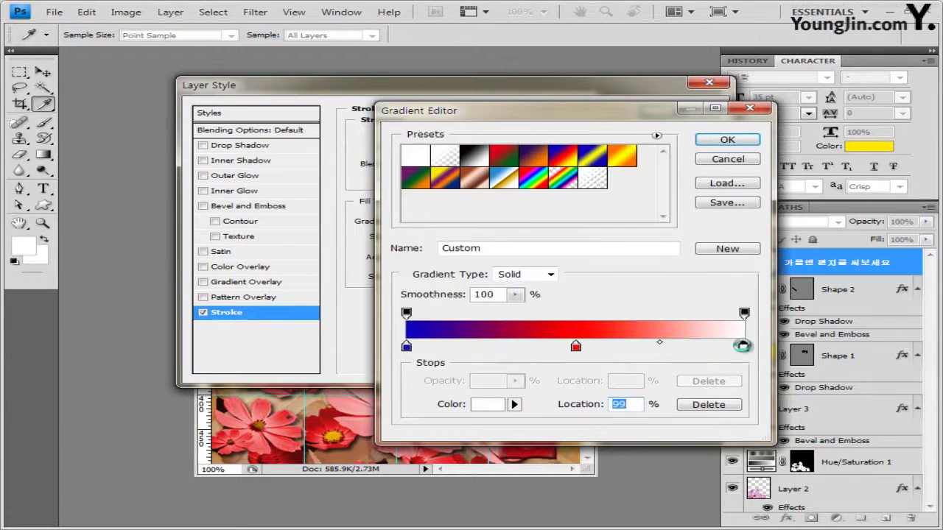
double_click(743, 345)
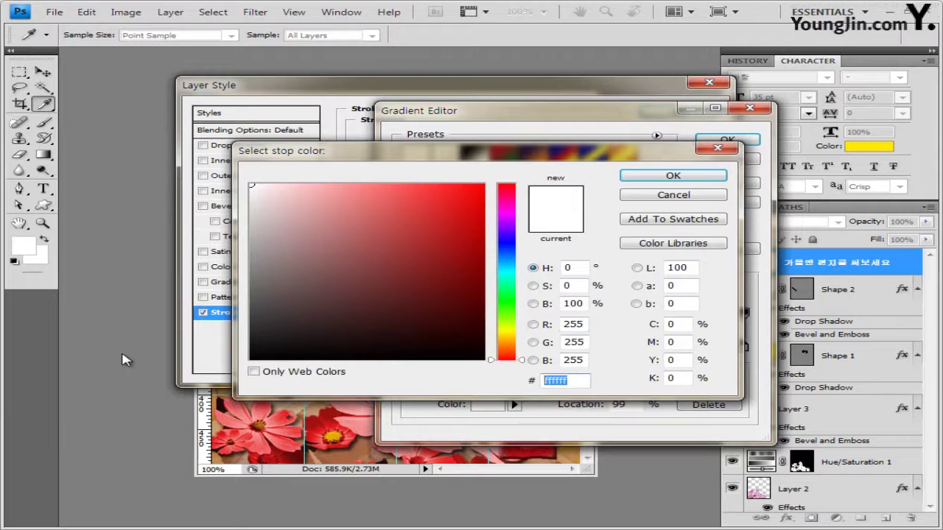
text(ffff00)
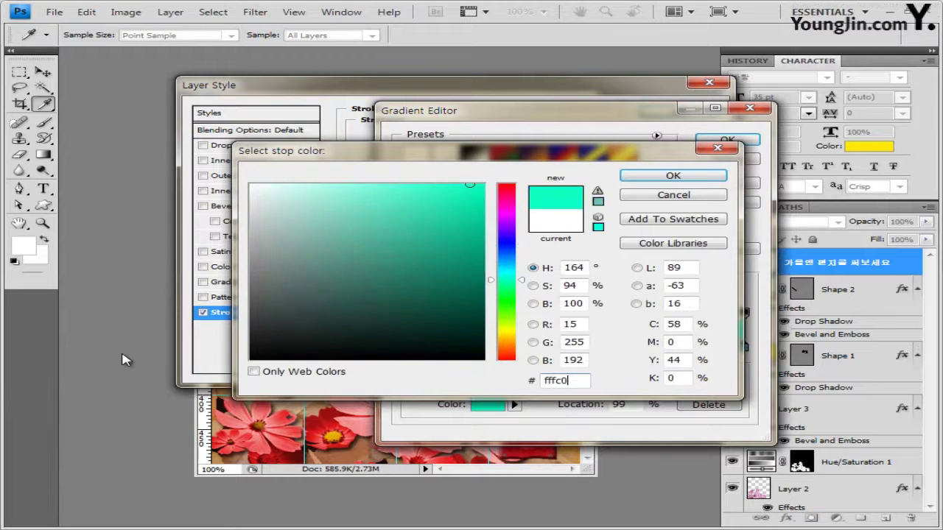
key(Return)
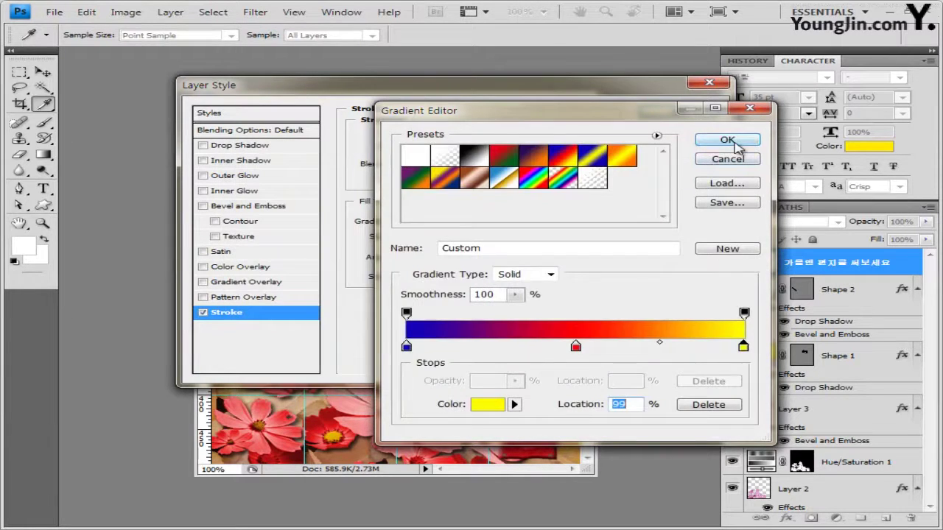
click(725, 140)
Angle the gradient stroke at 150°, apply it, and select the first line 가을엔
drag(468, 86, 517, 241)
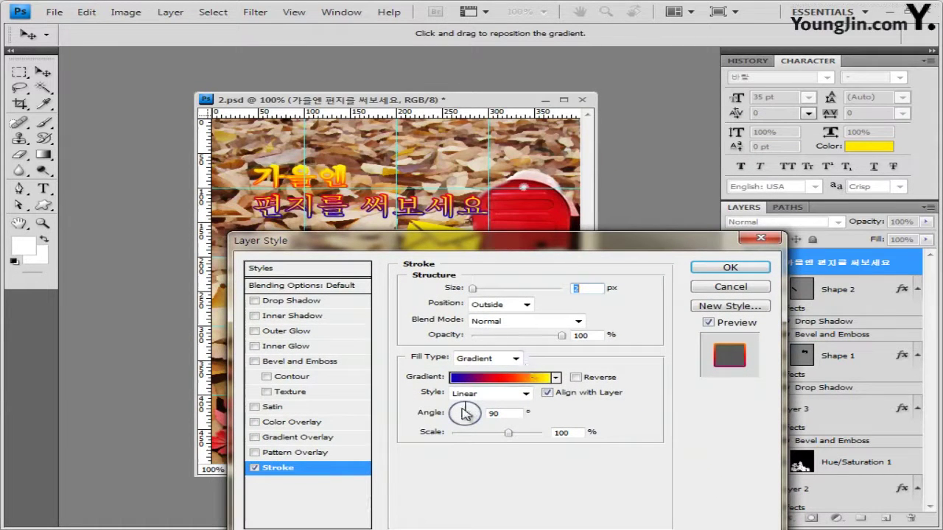
drag(465, 412, 465, 412)
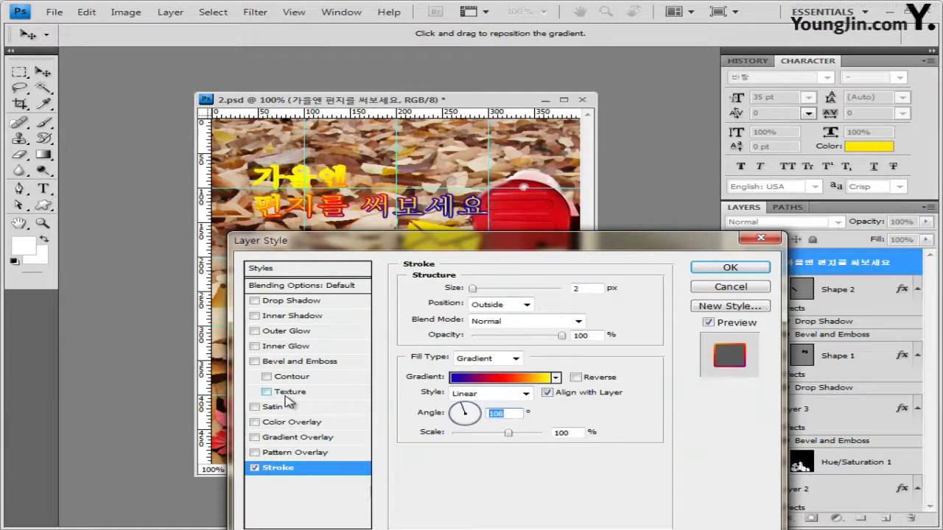
text(150)
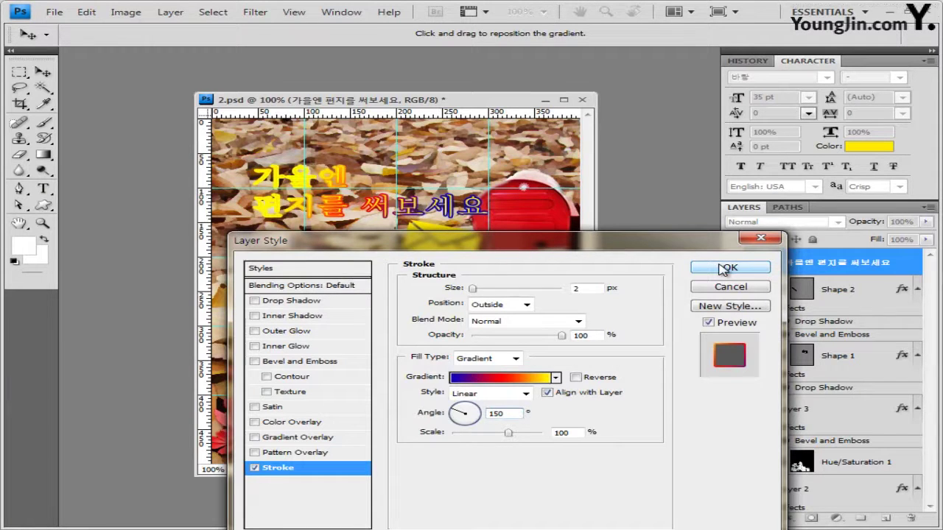
click(722, 270)
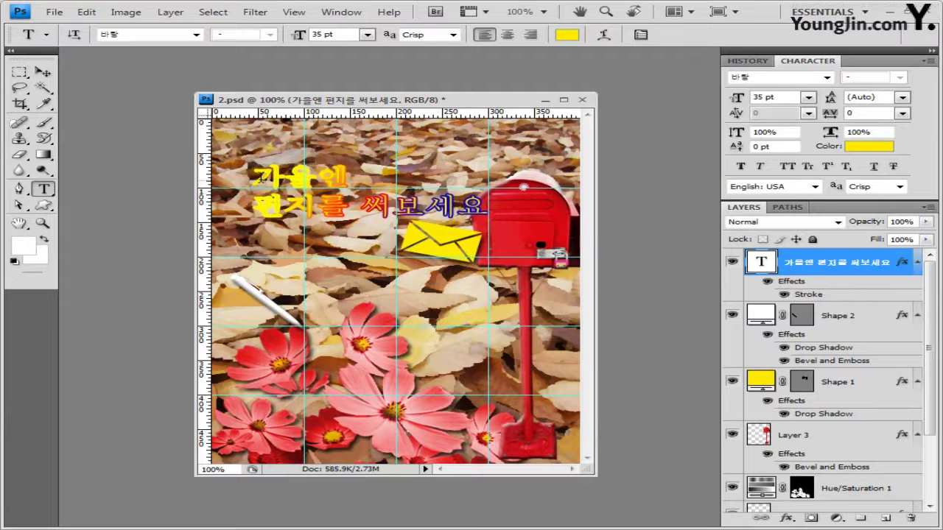
drag(254, 176, 348, 177)
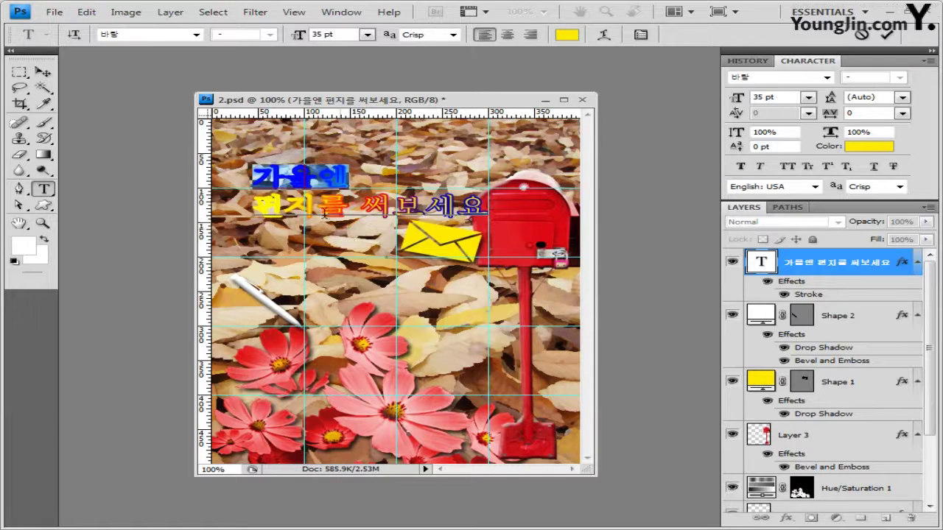
Recolour the selected 가을엔 line to tan d29e58 and commit the change
click(567, 36)
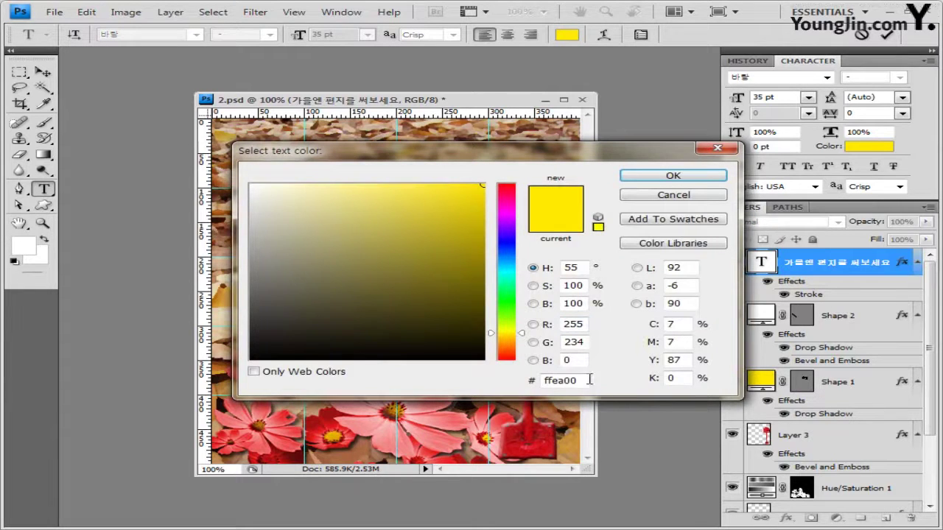
drag(587, 380, 237, 383)
drag(495, 154, 490, 294)
click(380, 354)
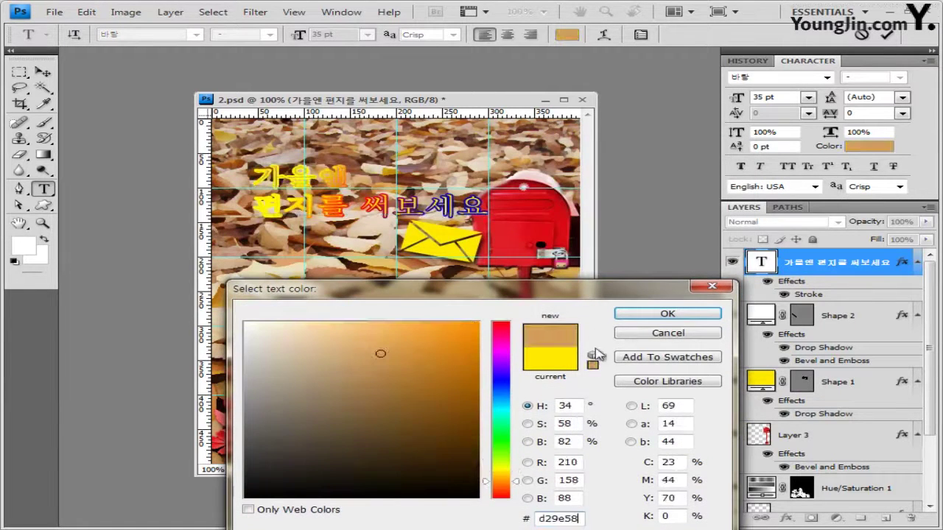
click(667, 316)
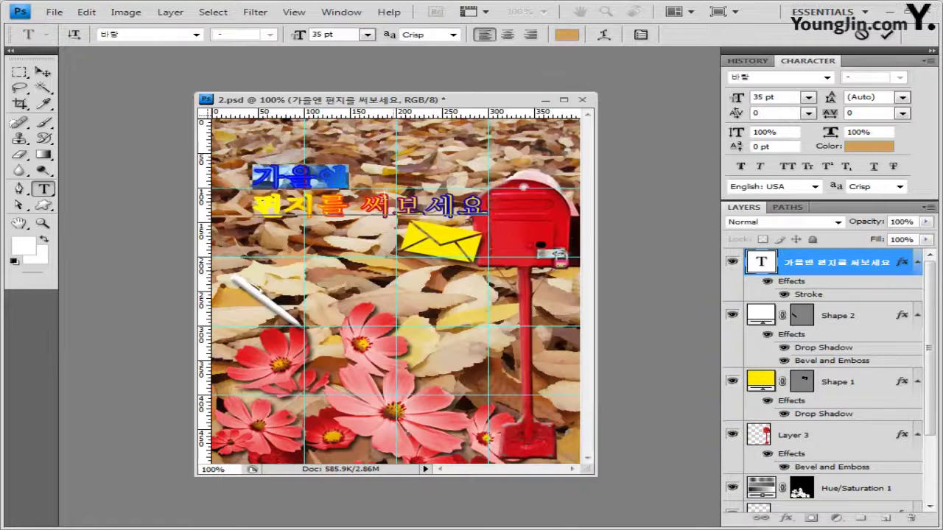
click(354, 184)
click(267, 186)
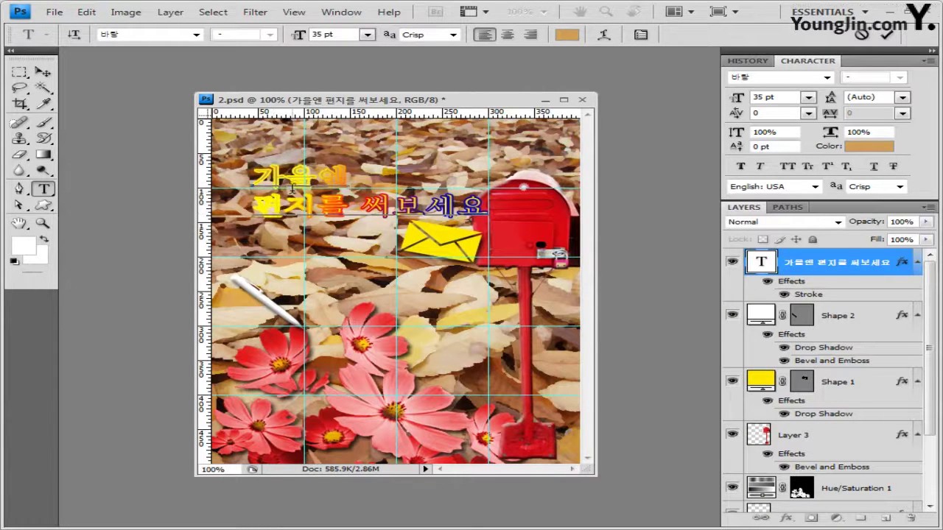
click(43, 72)
click(42, 188)
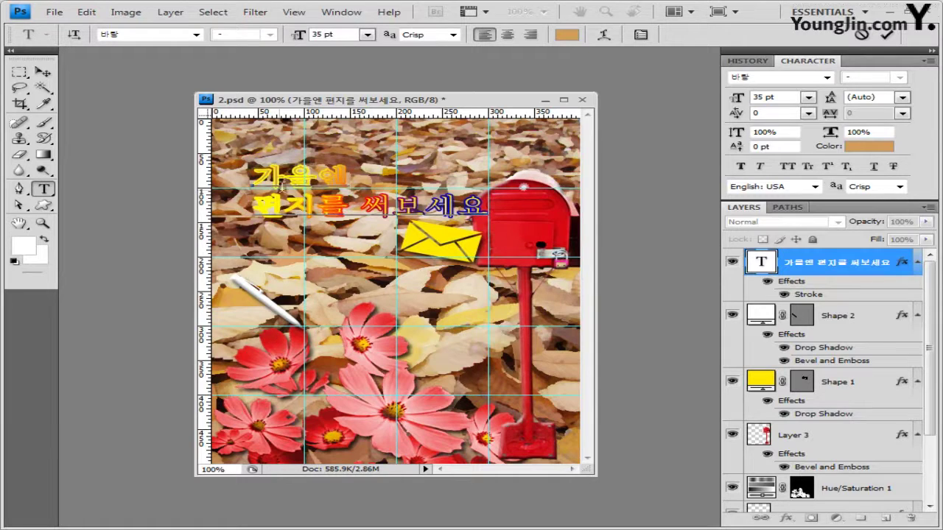
Enlarge the first line 가을엔 to 42 pt and commit it
drag(258, 175, 345, 174)
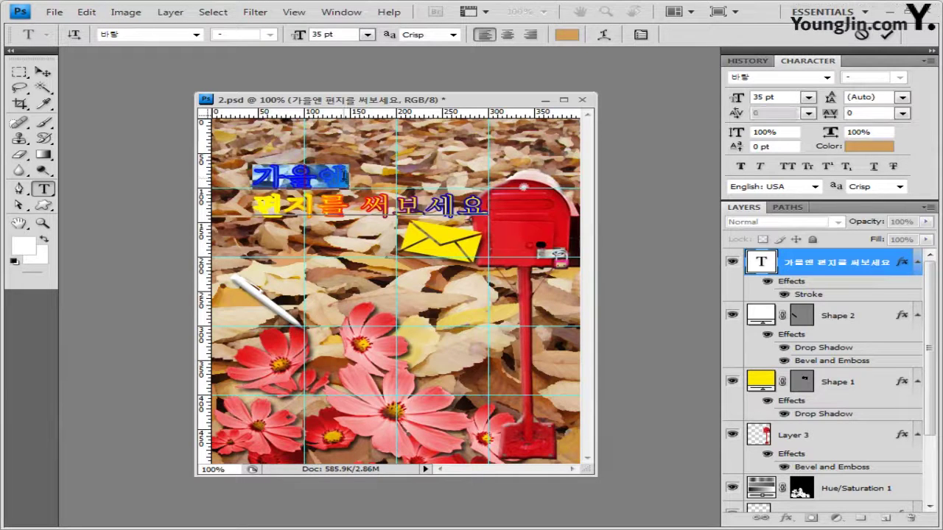
click(346, 35)
text(42)
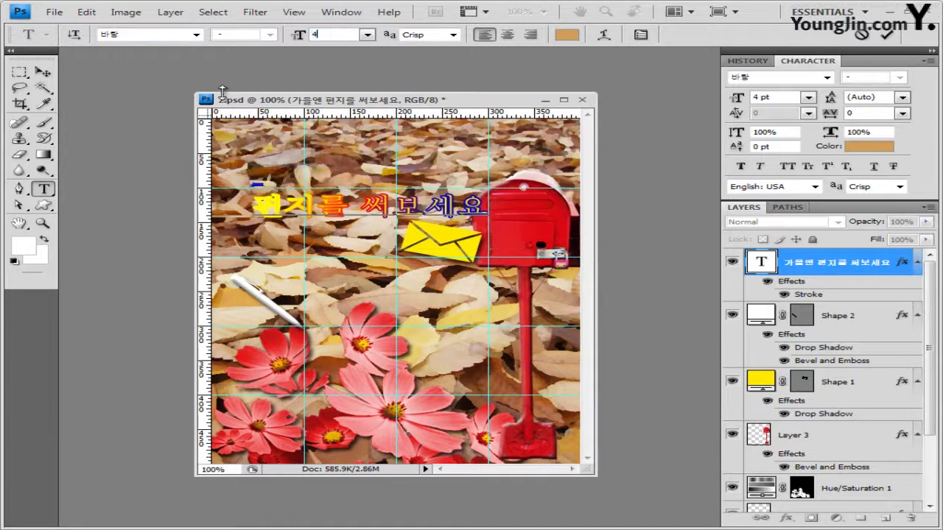
click(43, 71)
click(43, 189)
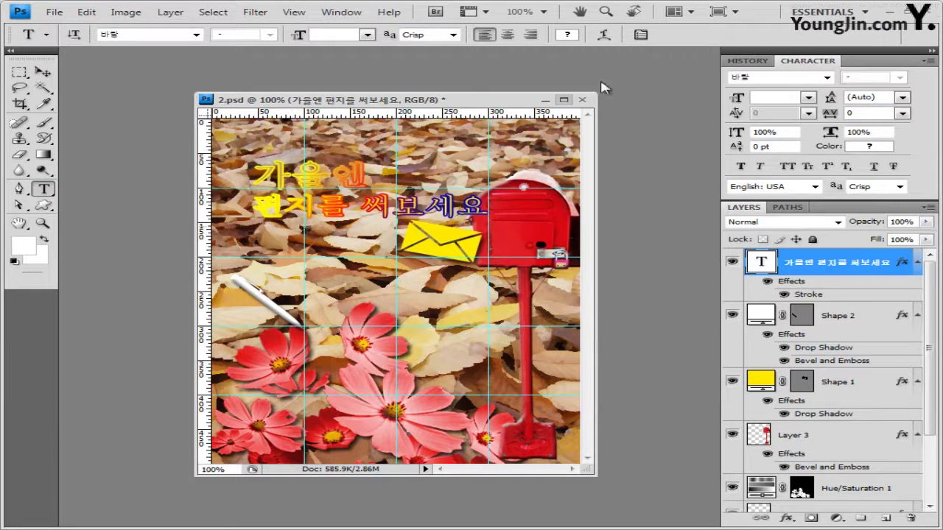
Warp the headline with the Fish style at a bend of 20
click(607, 38)
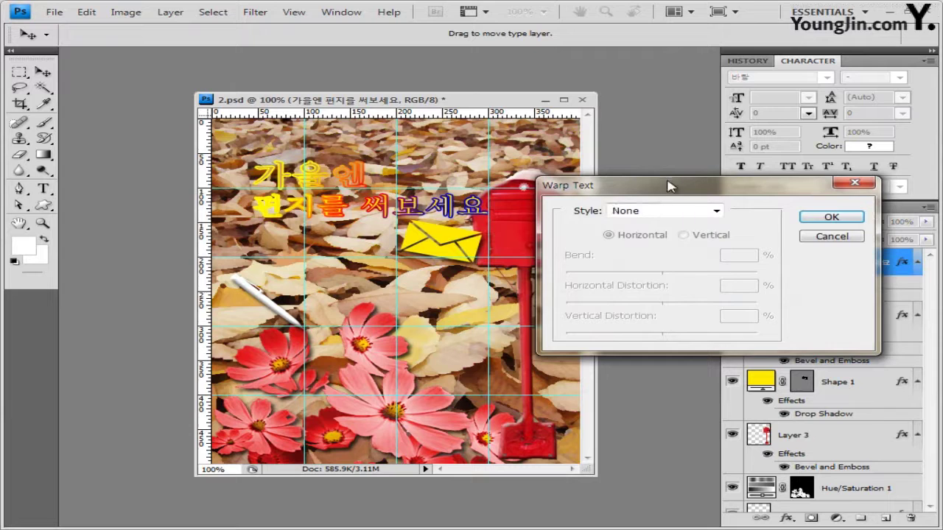
drag(669, 187, 653, 180)
click(700, 204)
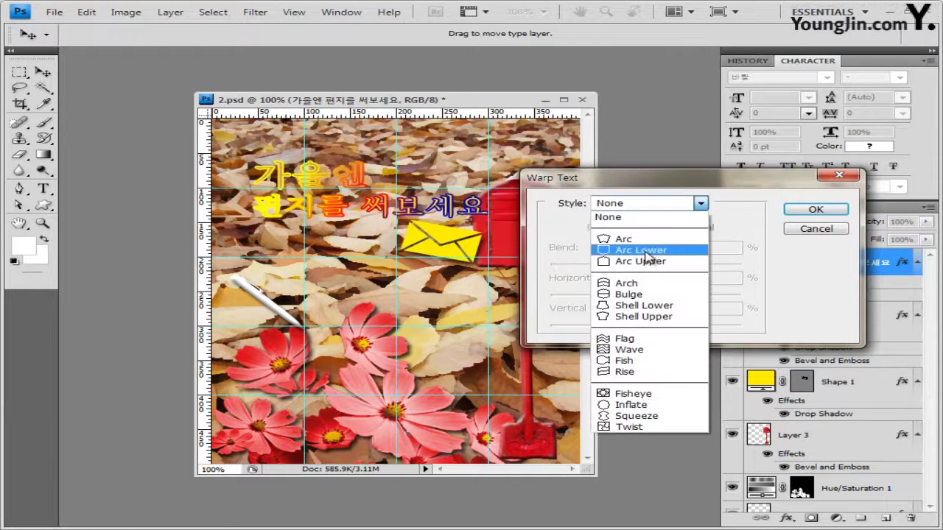
click(627, 361)
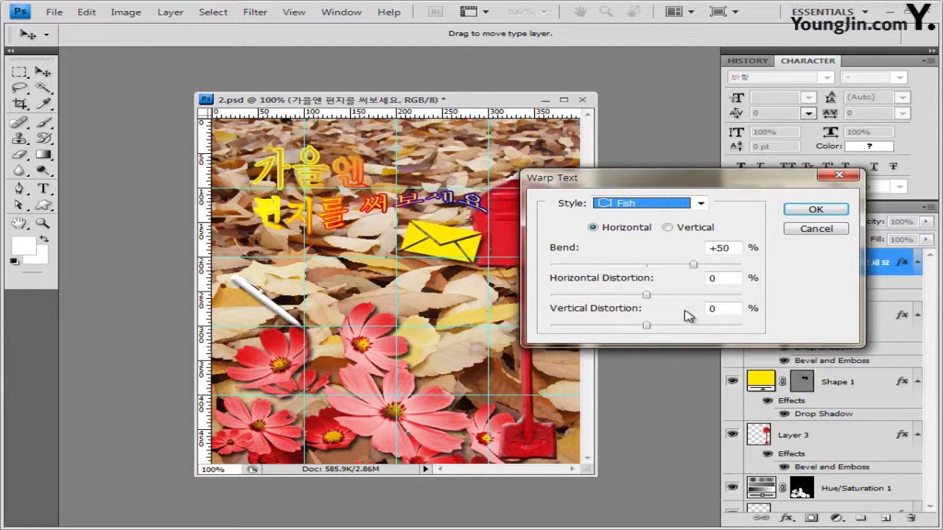
drag(728, 249, 721, 249)
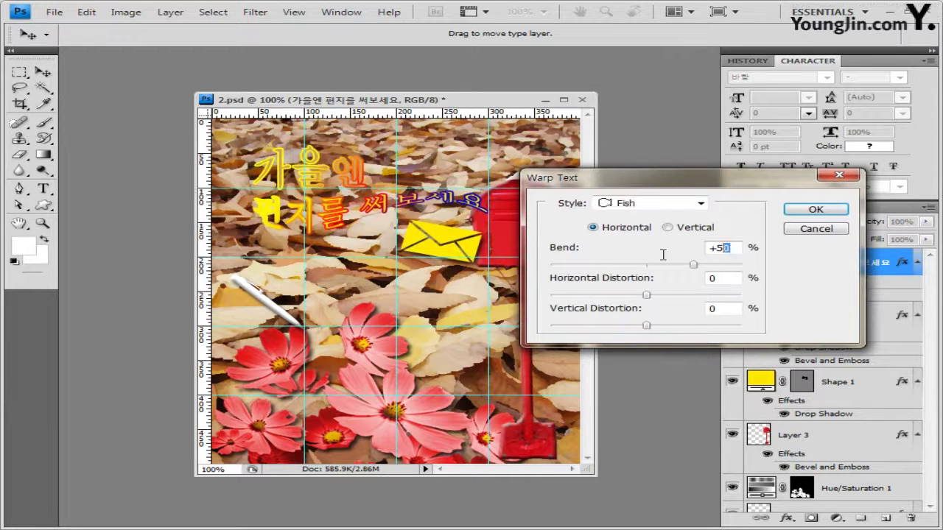
drag(663, 254, 549, 240)
text(20)
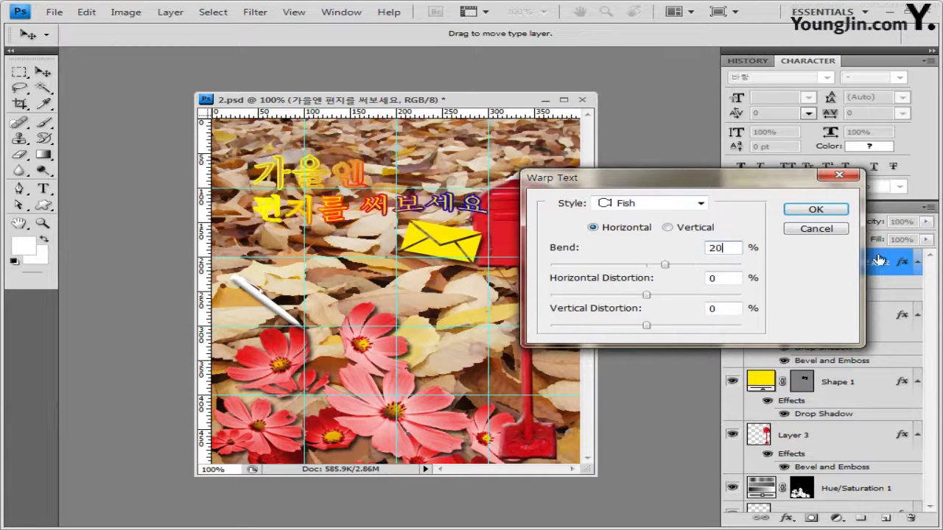
click(845, 212)
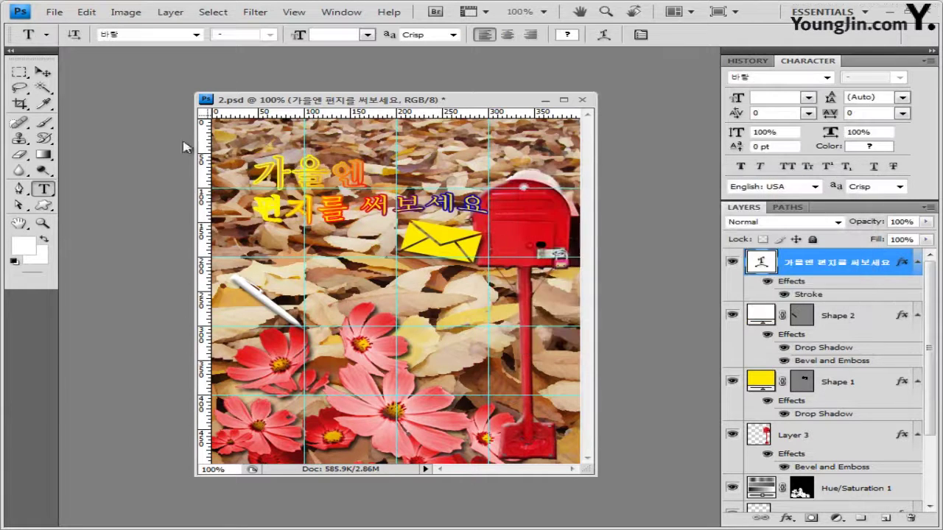
Shift the warped title text slightly left and up with the Move tool and arrow nudges
click(41, 75)
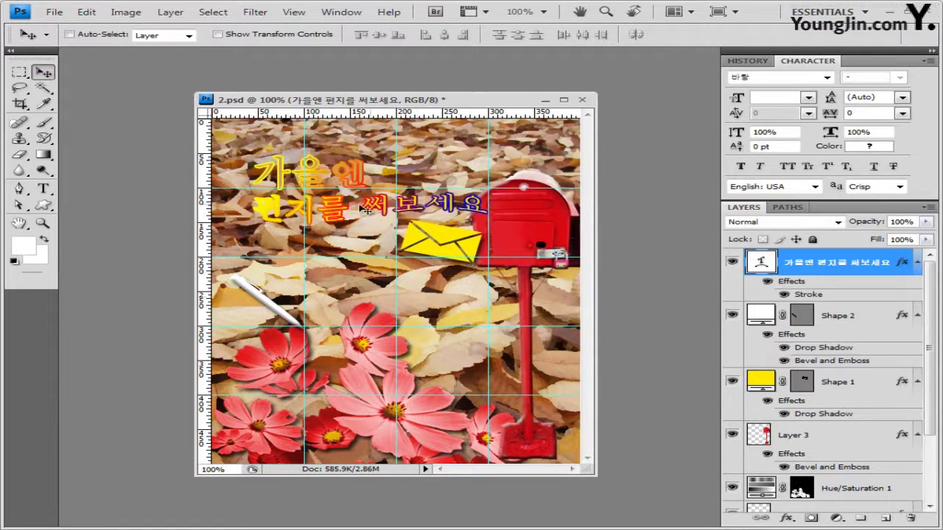
drag(356, 211, 351, 219)
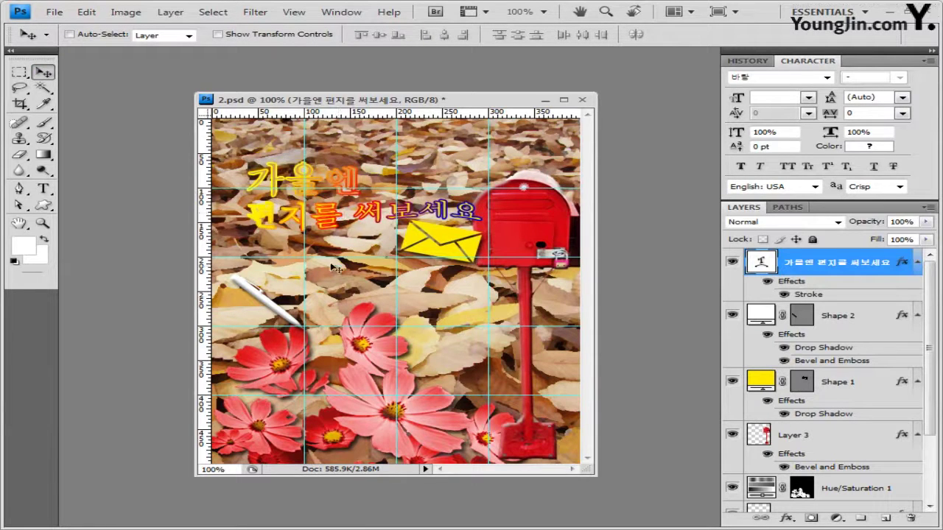
key(shift+Up)
key(shift+Up)
key(shift+Up)
key(shift+Left)
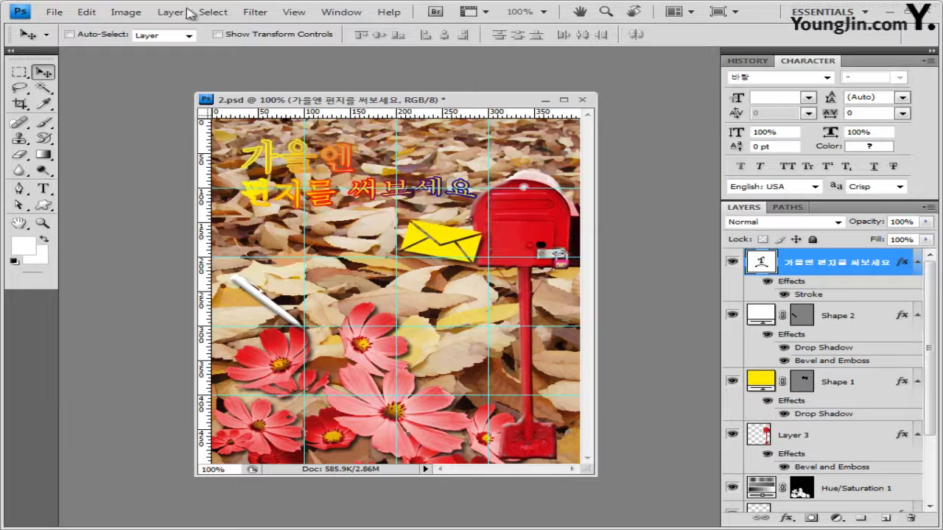
Save the layered 2.psd document with Maximize compatibility kept on
click(57, 11)
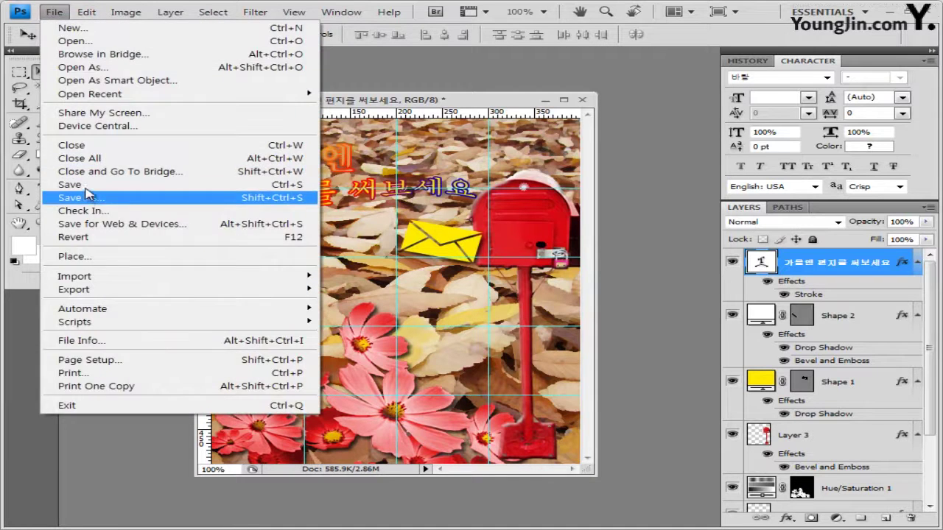
click(86, 185)
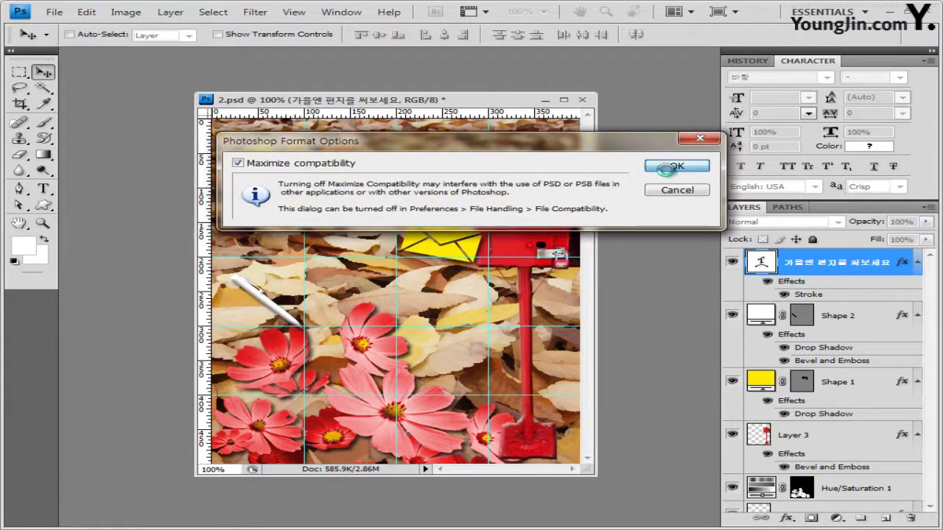
click(667, 169)
click(297, 15)
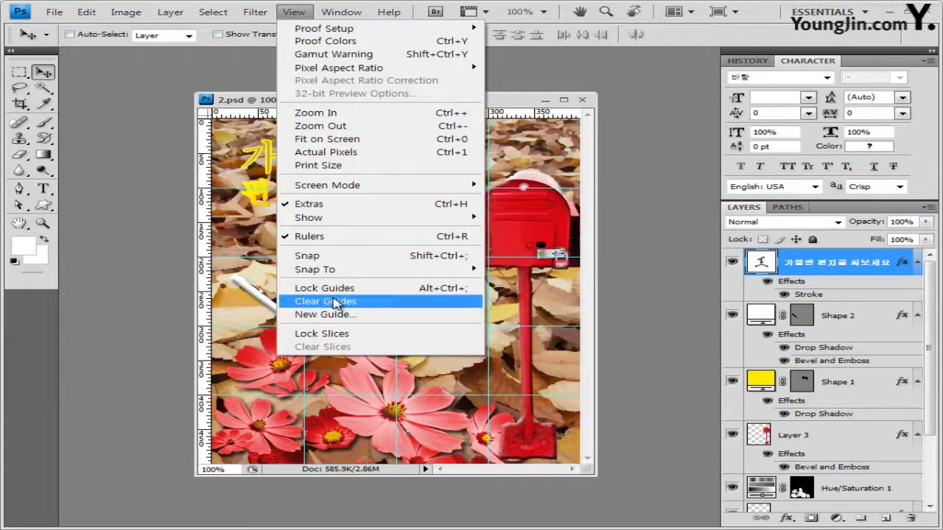
Clear all guides and start a JPEG Save As using the existing JPEG's name
click(336, 302)
click(59, 12)
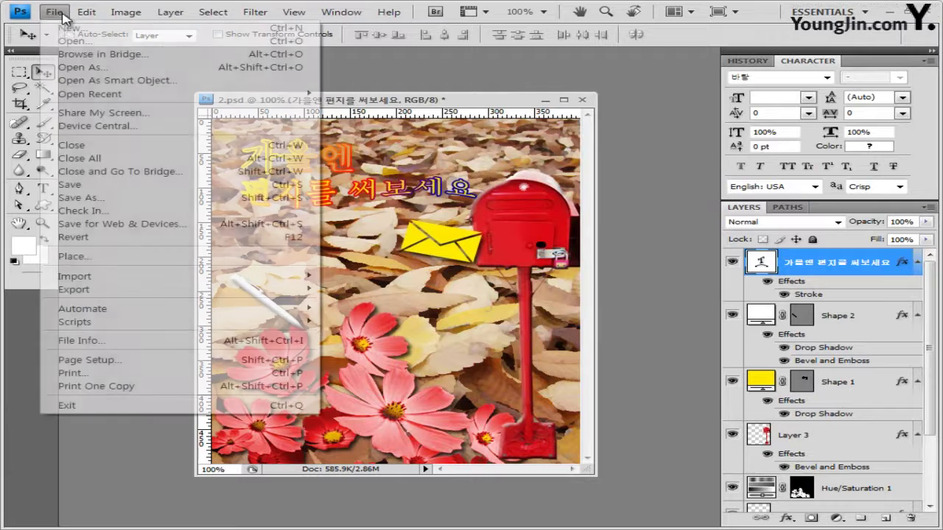
click(83, 192)
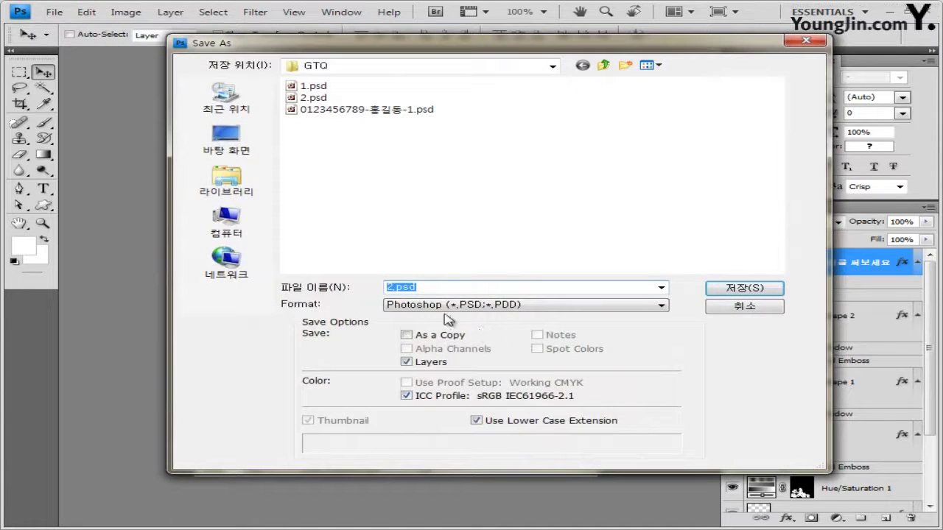
click(447, 305)
click(423, 384)
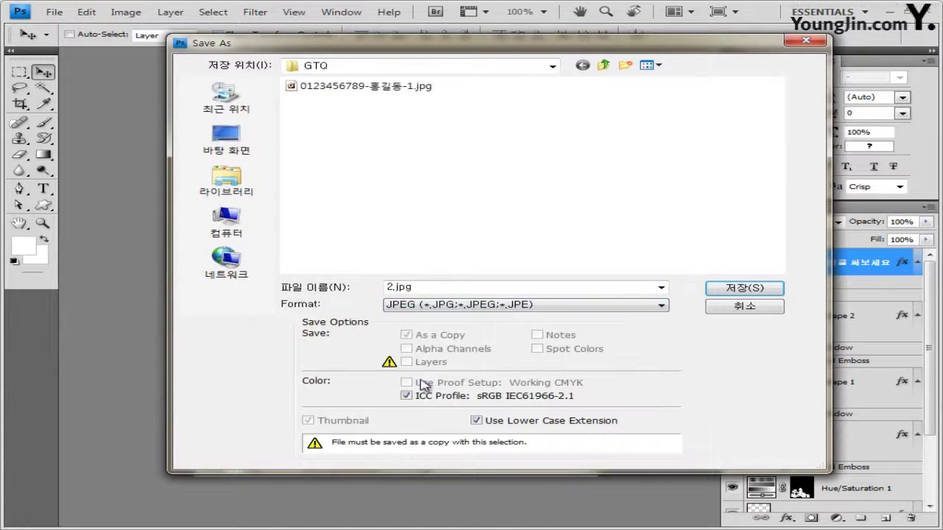
click(383, 86)
Edit the file name and save the JPEG copy in GTQ at quality 8
click(490, 287)
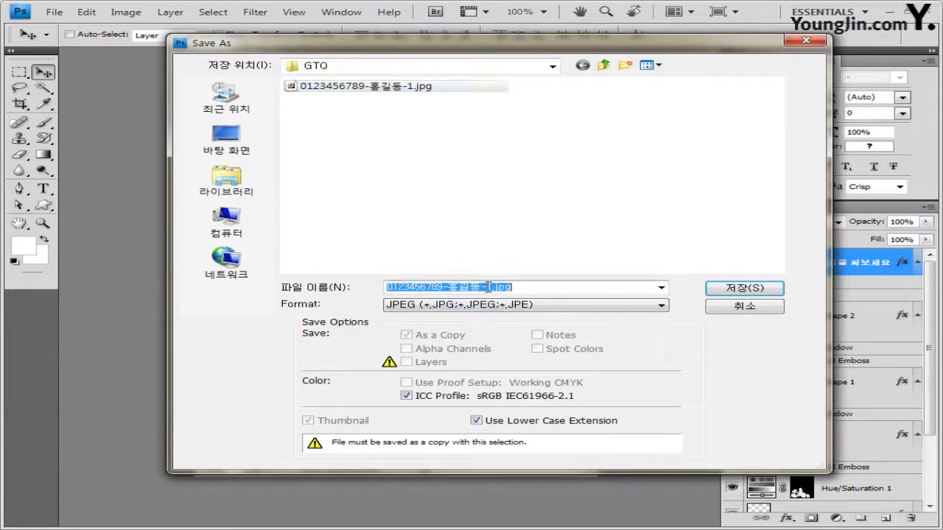
click(490, 287)
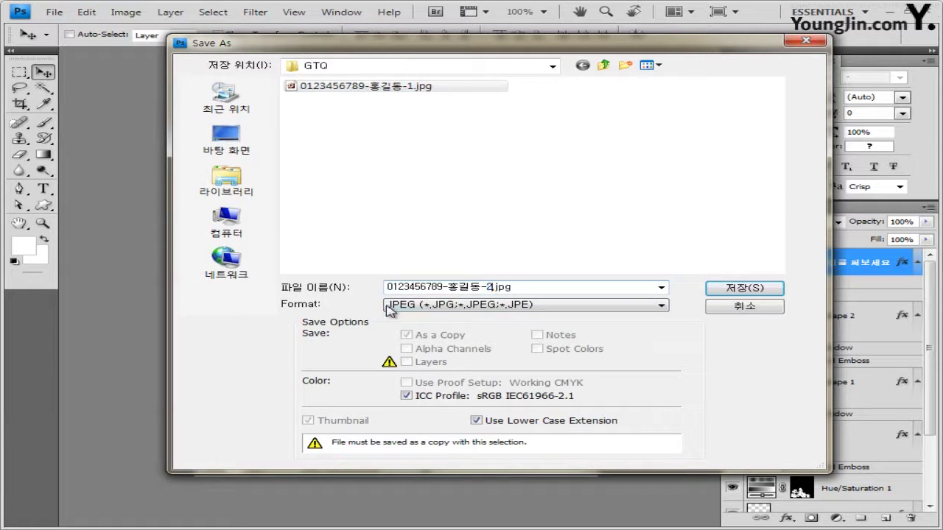
key(Return)
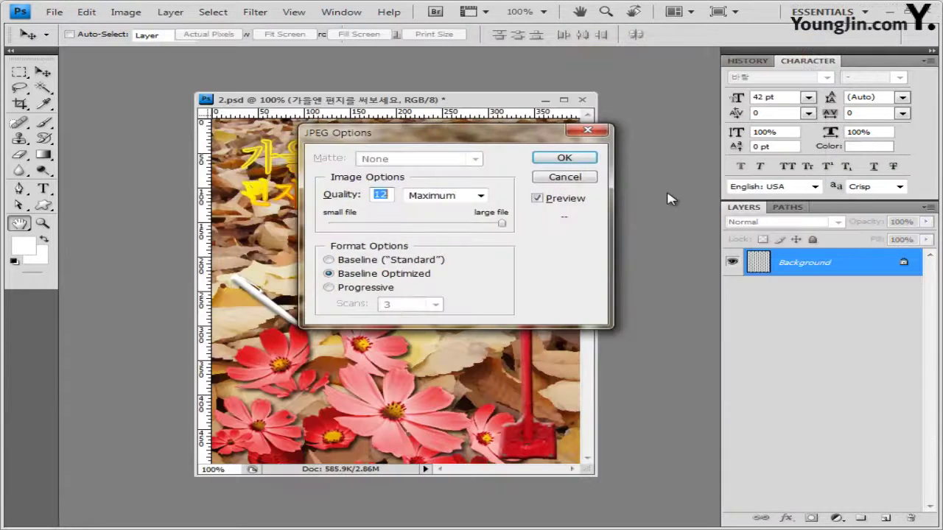
text(8)
click(565, 158)
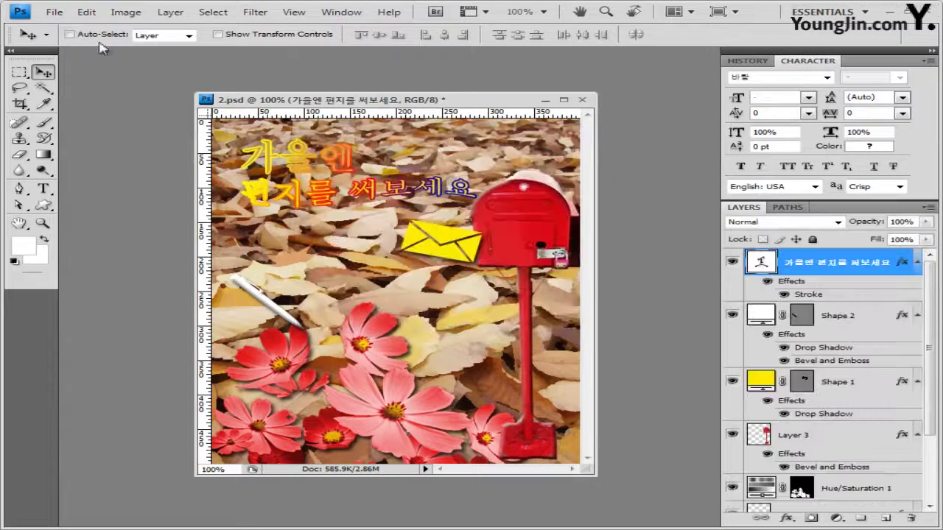
click(126, 12)
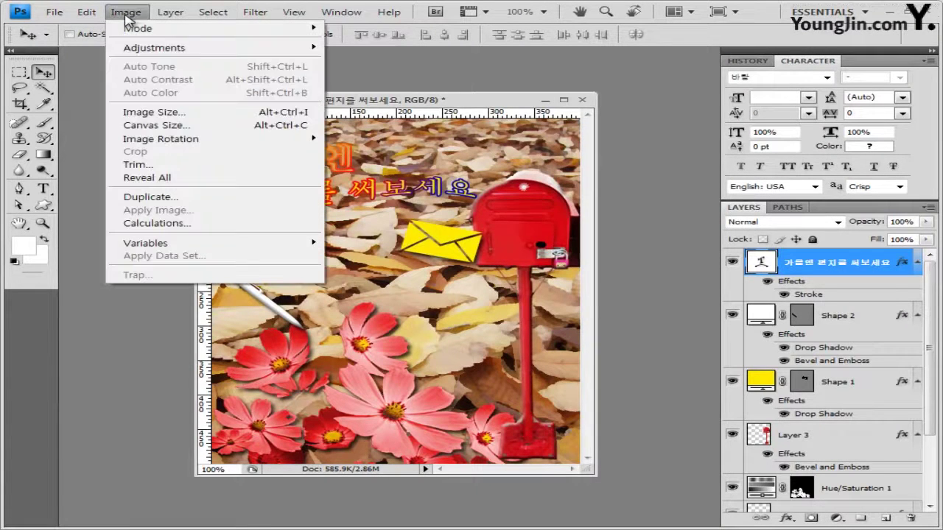
Resize the image to 40 × 50 pixels by setting the width to 40
click(168, 111)
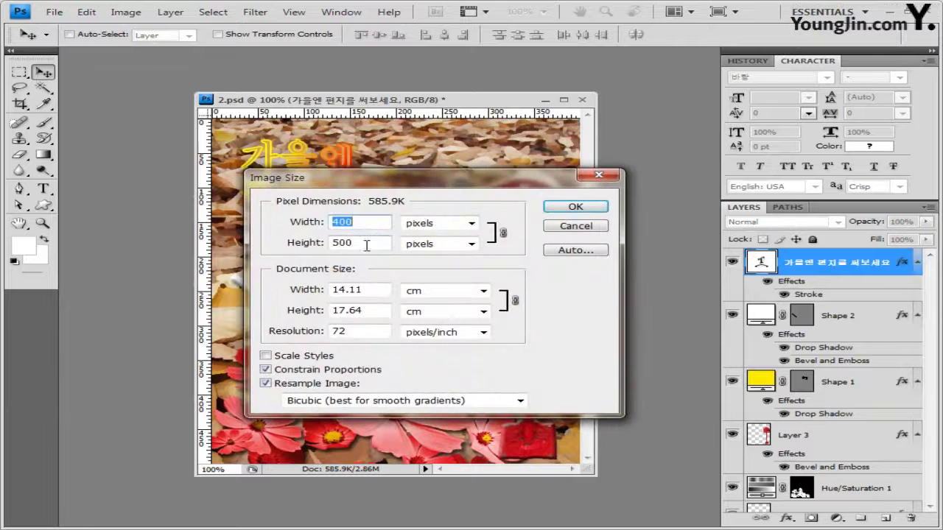
text(40)
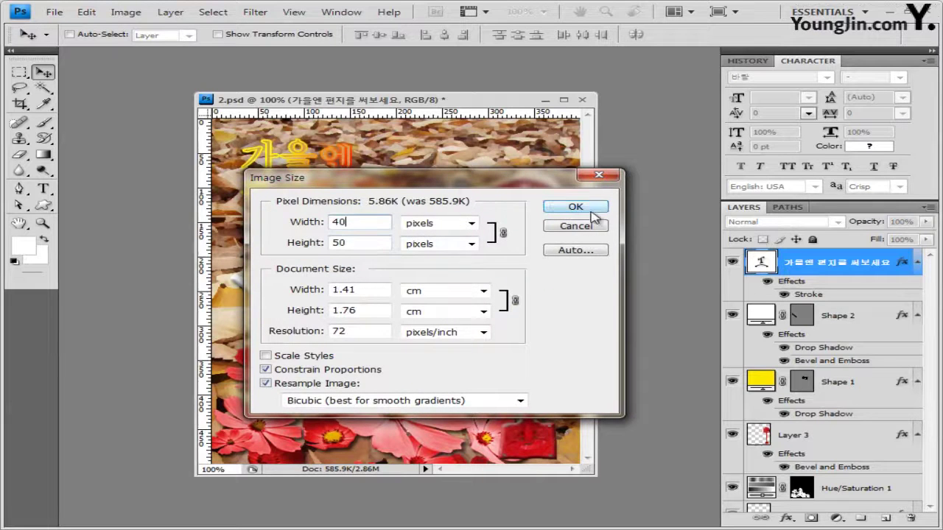
click(590, 209)
Save the reduced image as a PSD under the exam file name ending in 2, then close it
click(54, 11)
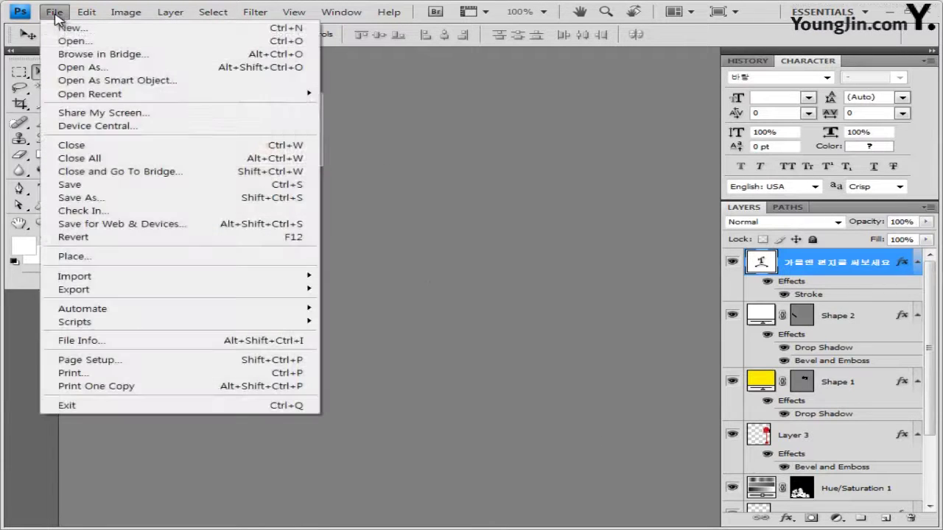
click(101, 199)
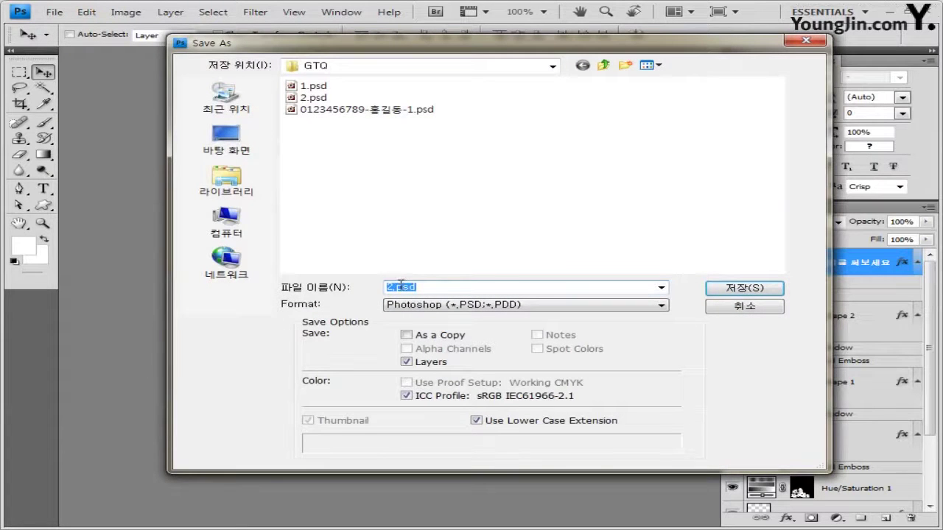
click(407, 111)
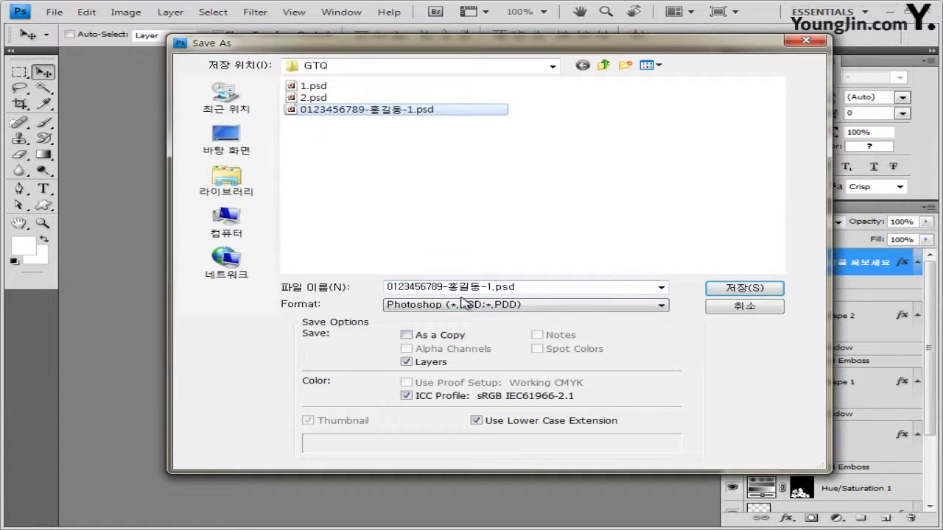
click(489, 287)
click(490, 287)
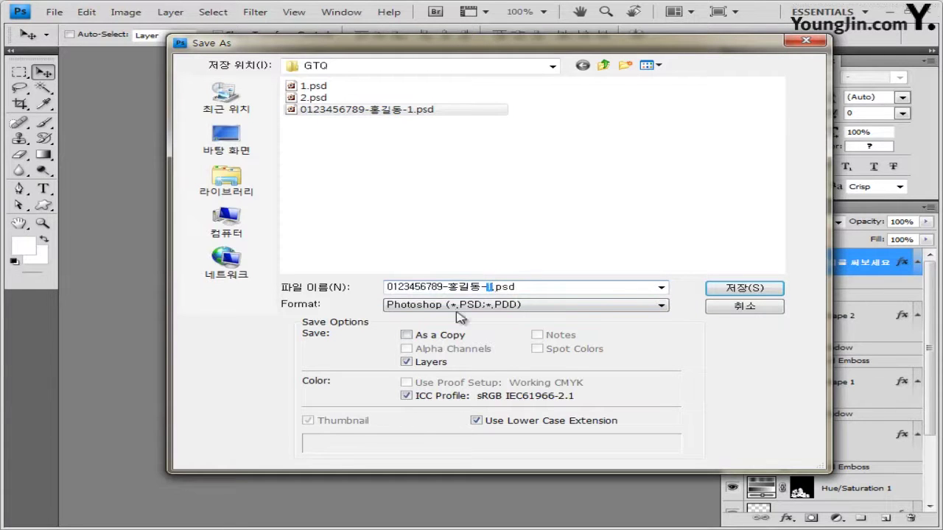
text(2)
click(744, 289)
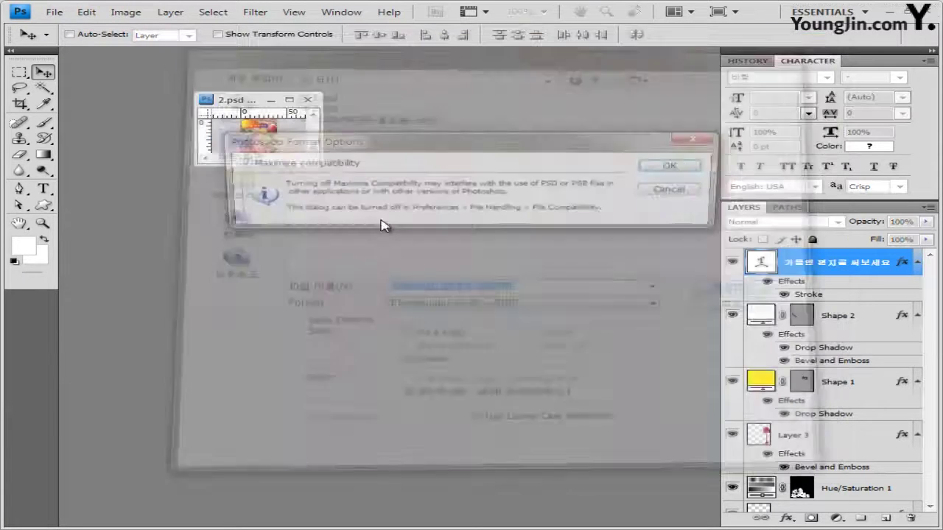
click(678, 167)
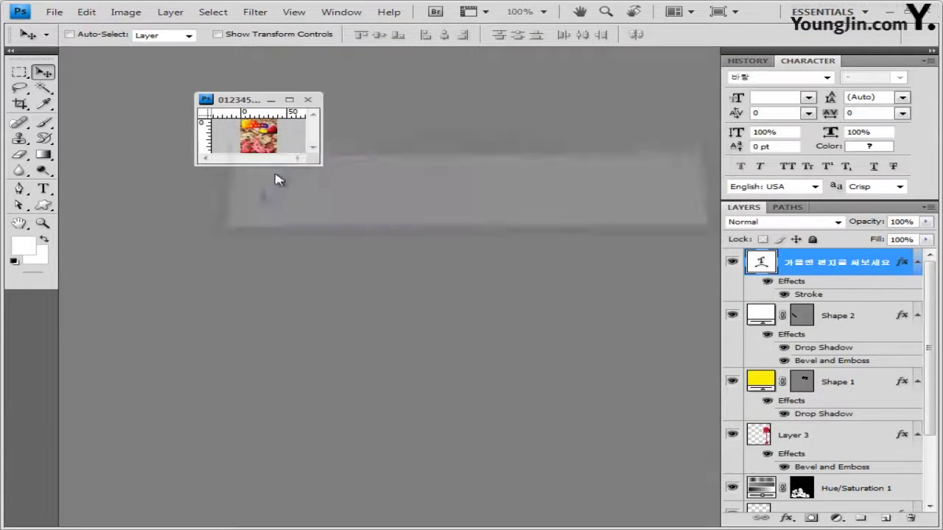
click(309, 100)
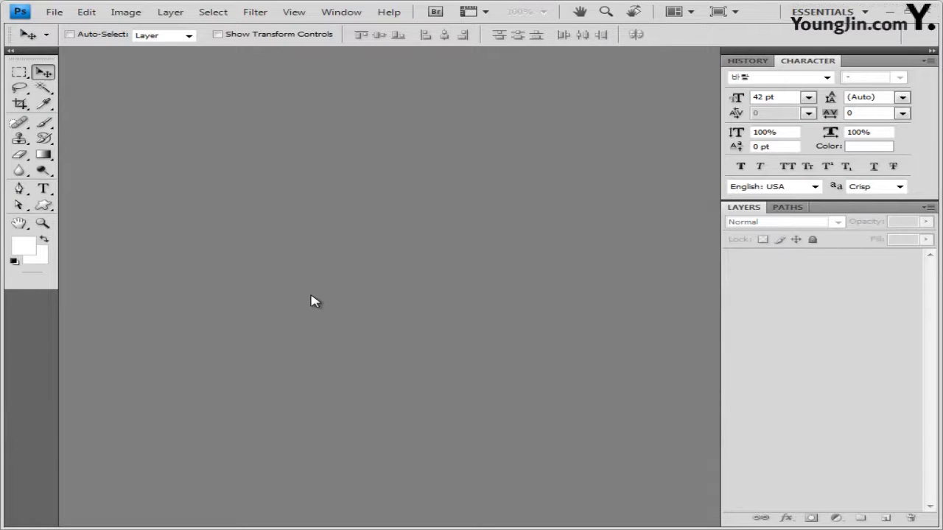
Reset default colours and create a new 600 × 400 pixel document
key(d)
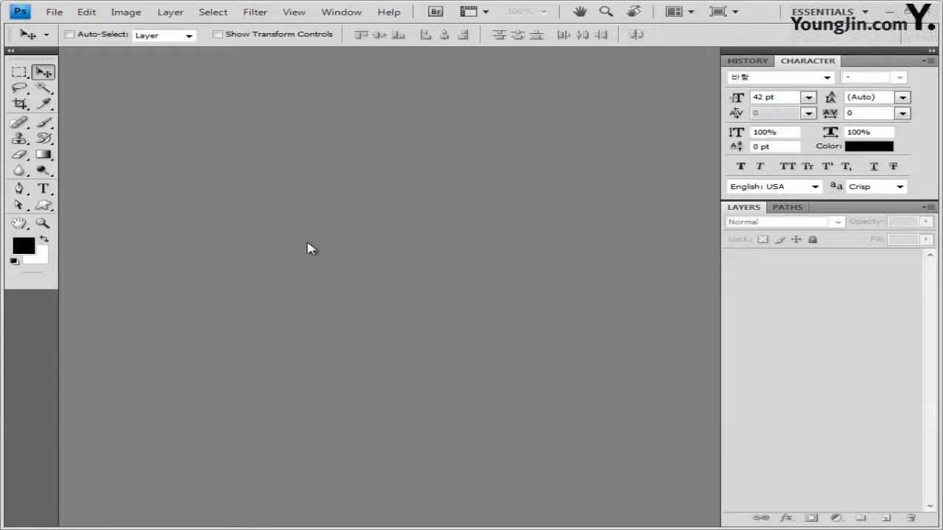
key(ctrl+n)
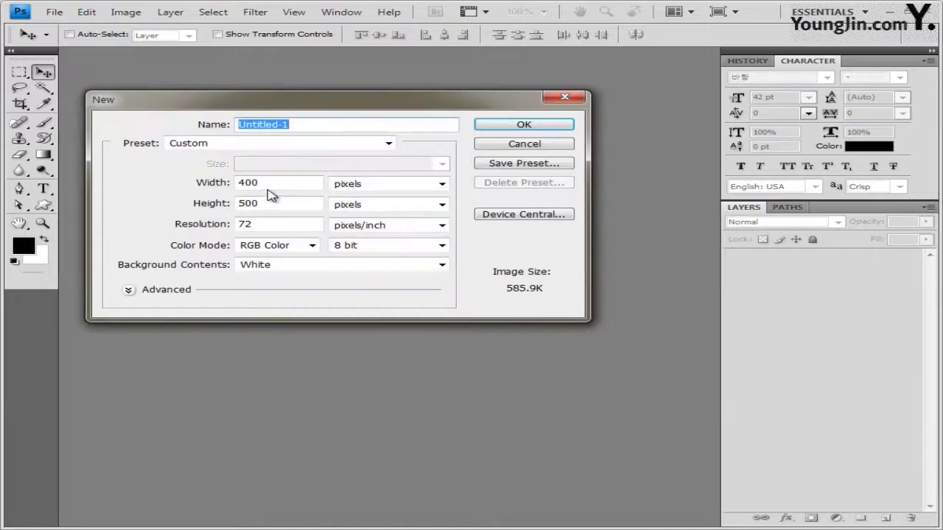
click(274, 183)
text(600)
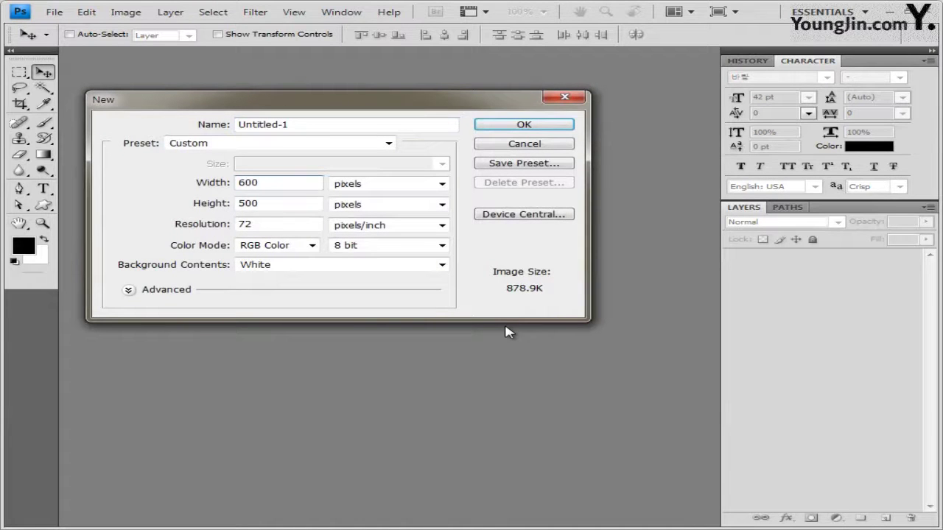
key(Tab)
key(Tab)
text(400)
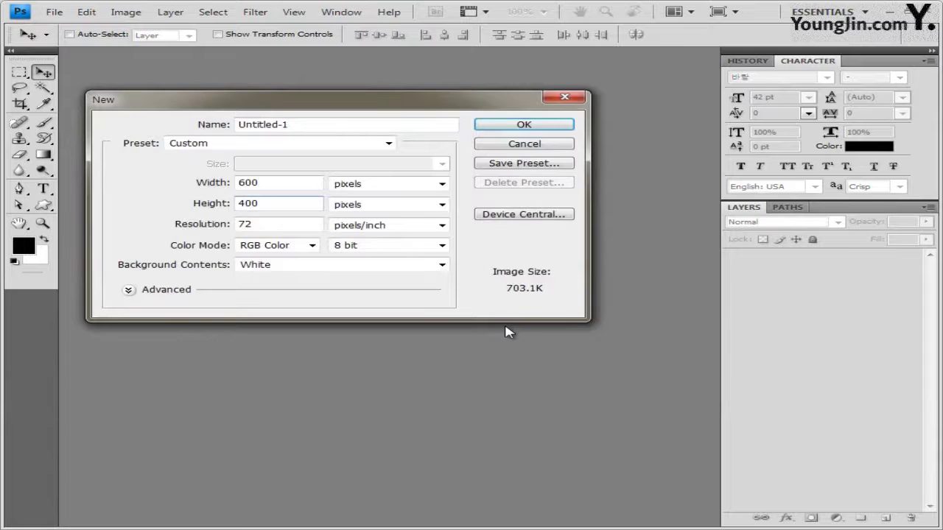
key(Return)
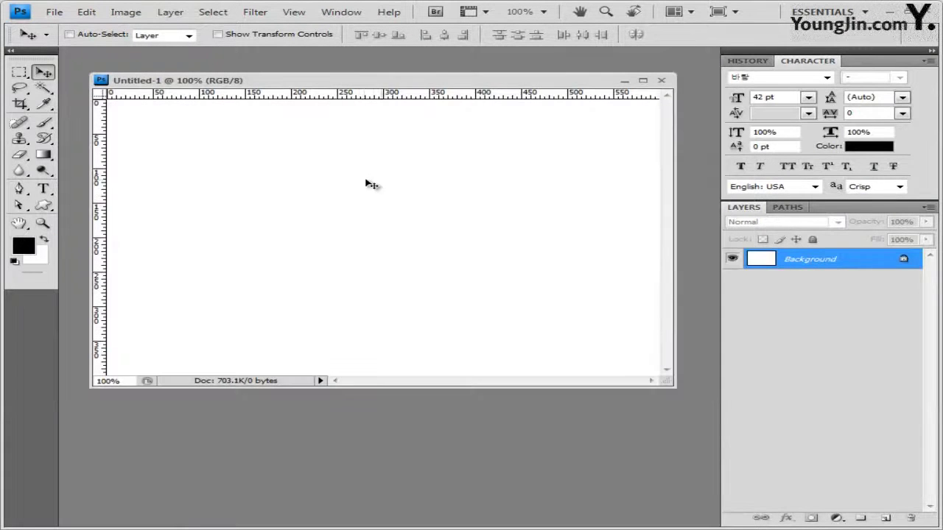
Show the grid and save the new document as 3.psd
key(ctrl+apostrophe)
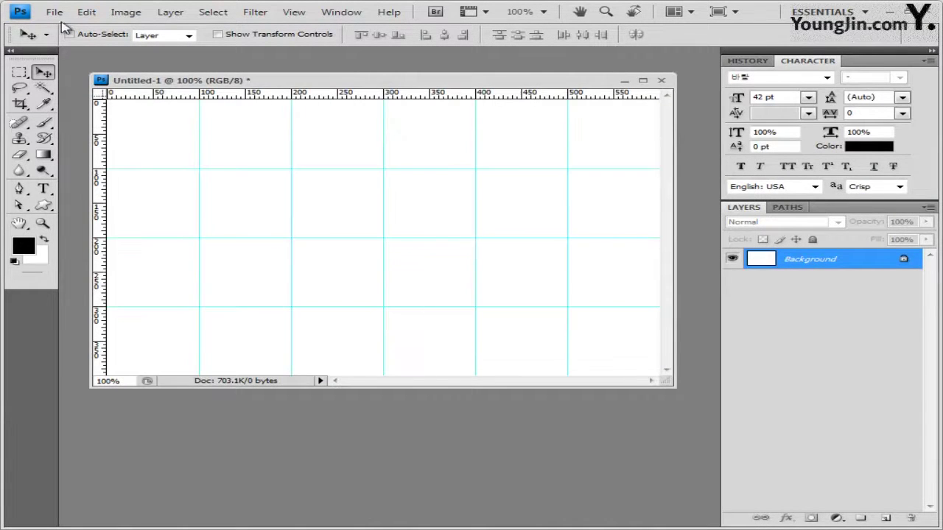
click(55, 13)
click(104, 186)
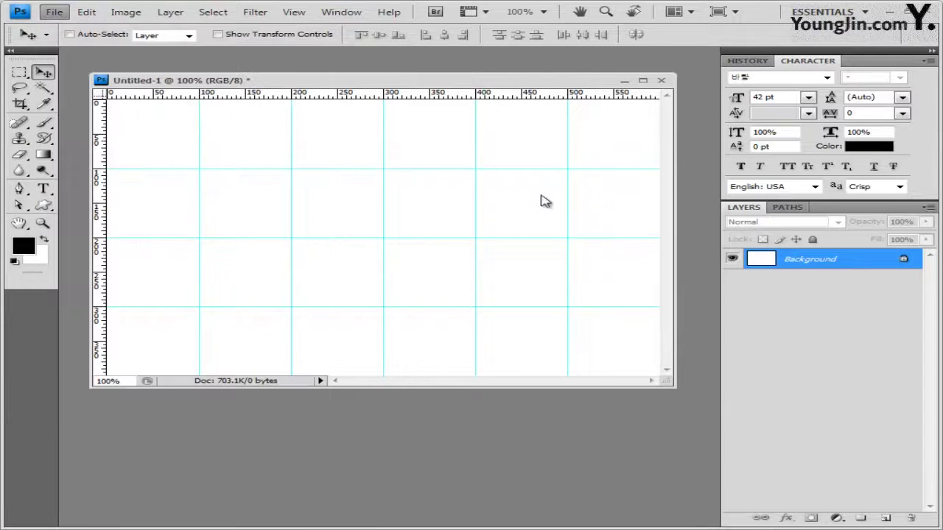
text(3)
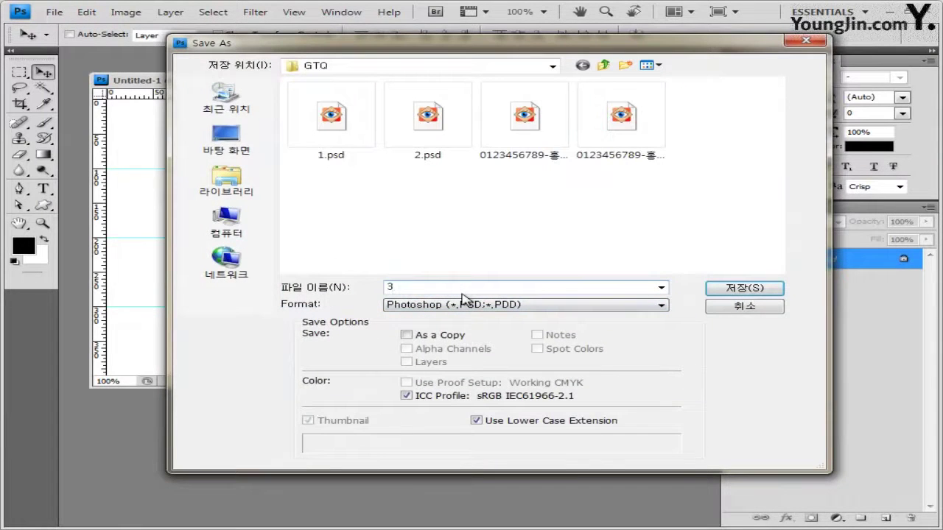
key(Return)
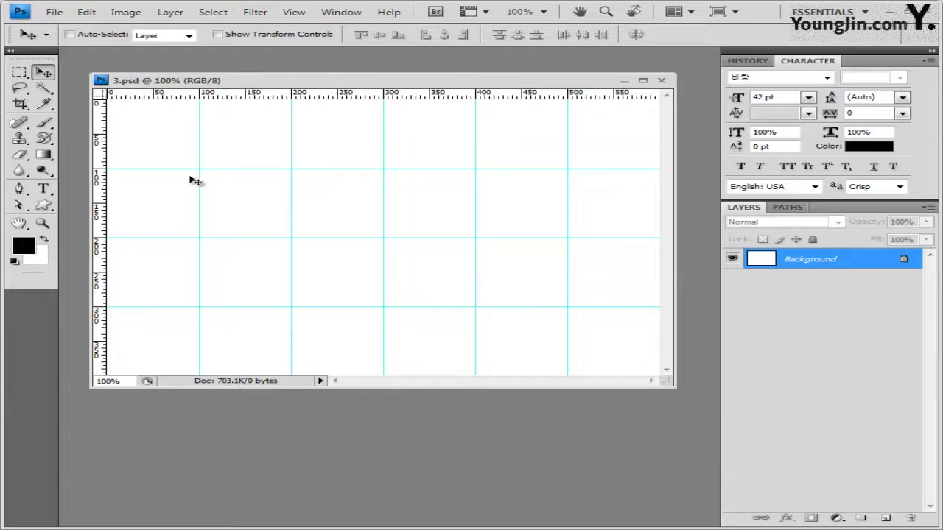
Keep black as foreground and set the background colour to yellow #ffff00
click(22, 247)
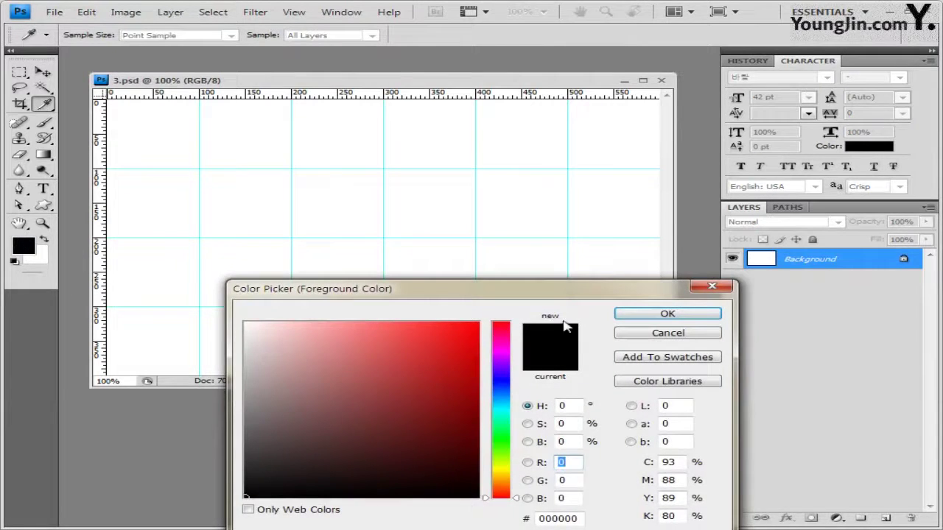
drag(551, 295, 548, 113)
click(669, 134)
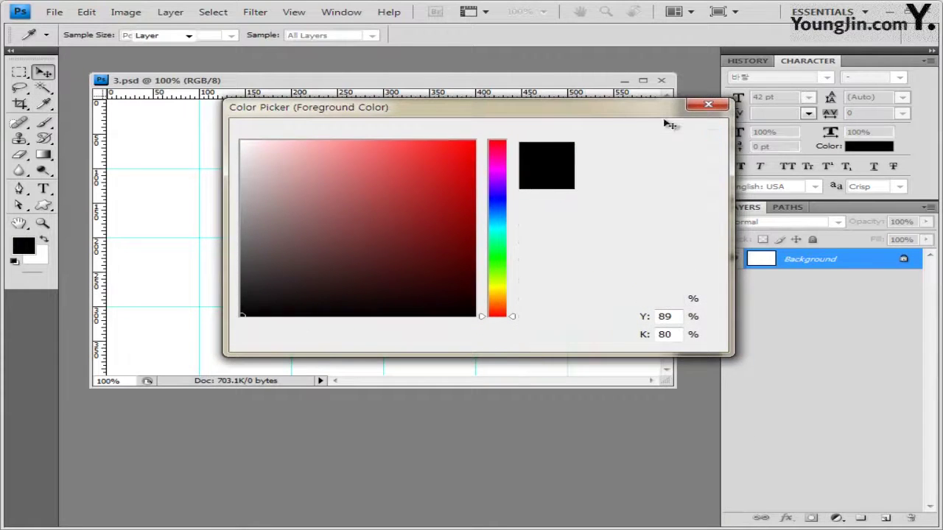
click(34, 258)
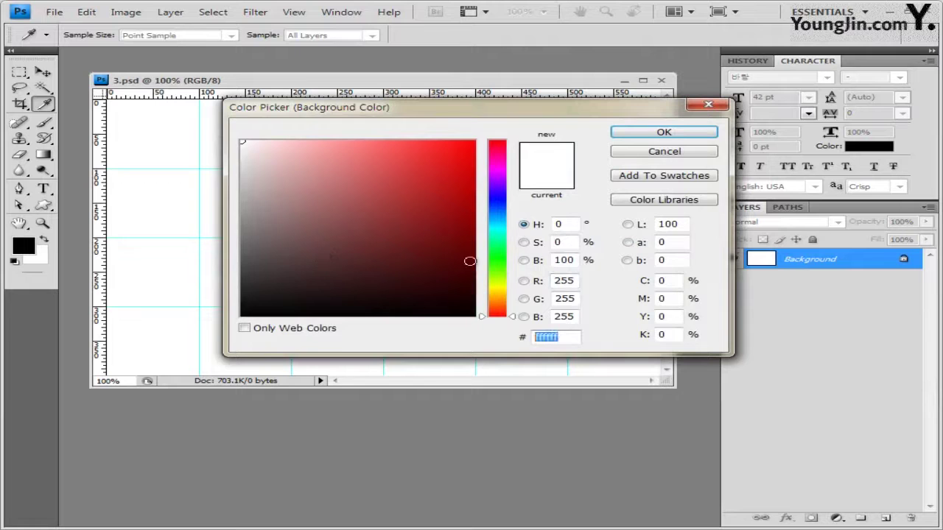
text(ffff00)
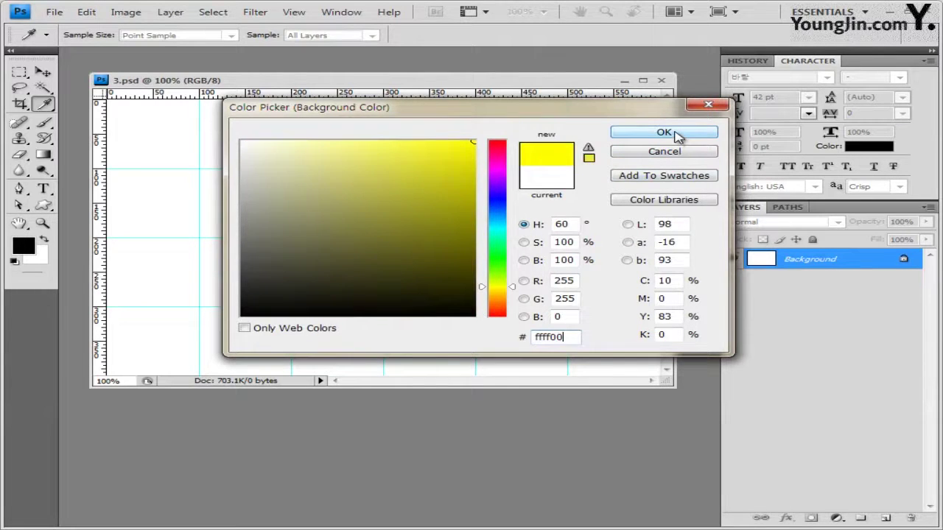
click(665, 133)
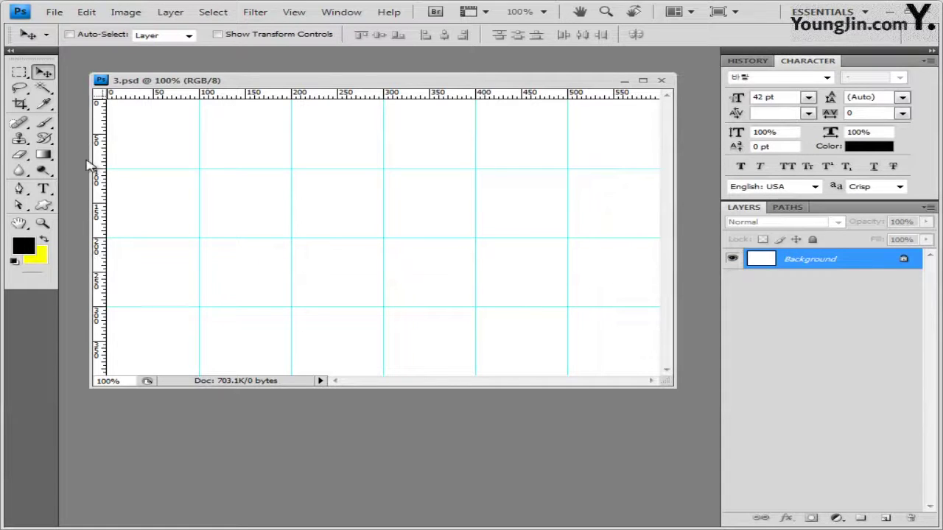
Drag a black-to-yellow gradient from the canvas bottom to the top
click(46, 154)
click(137, 35)
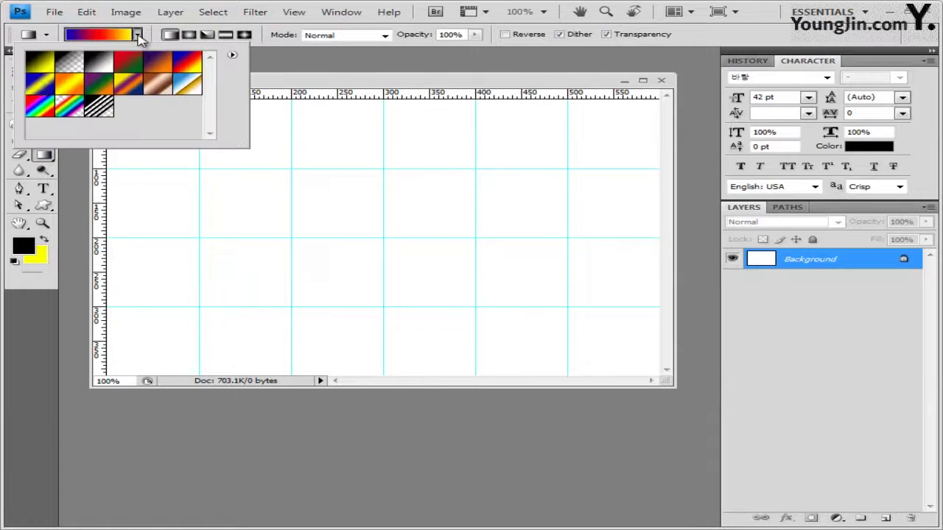
click(41, 68)
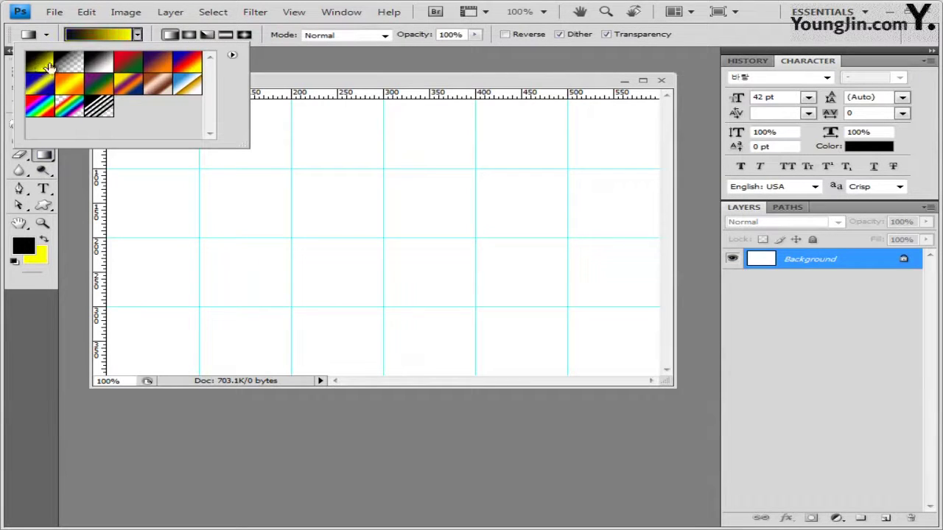
click(299, 87)
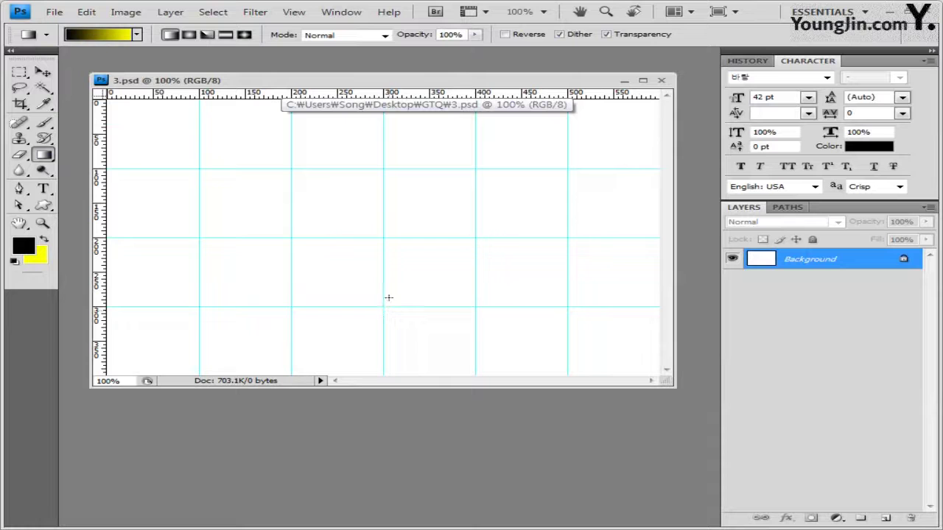
drag(389, 310, 388, 141)
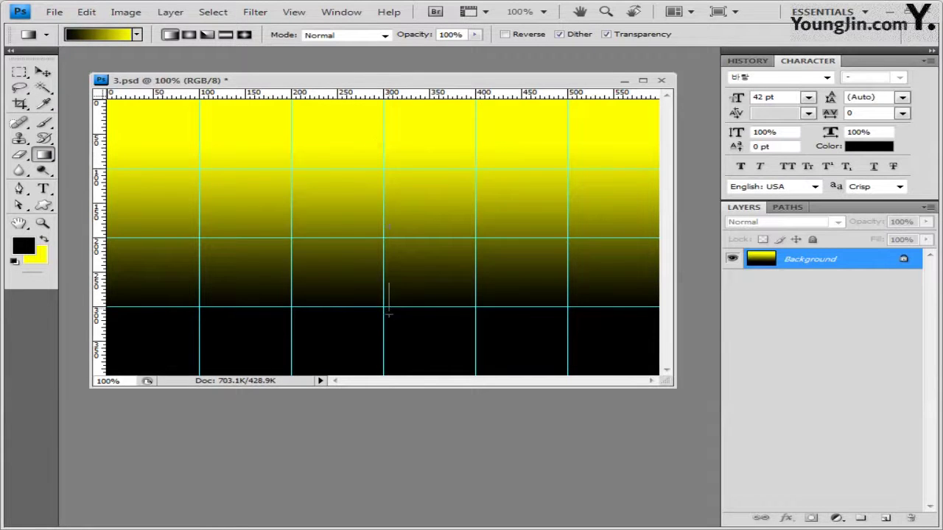
drag(388, 283, 391, 102)
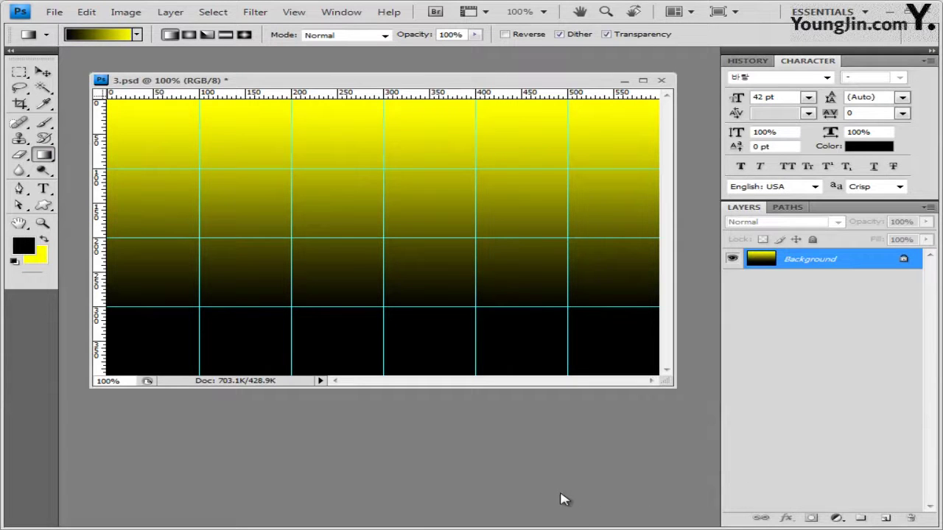
Copy the whole gate photo 1급-7.JPG and paste it into 3.psd as a new layer
key(alt+Tab)
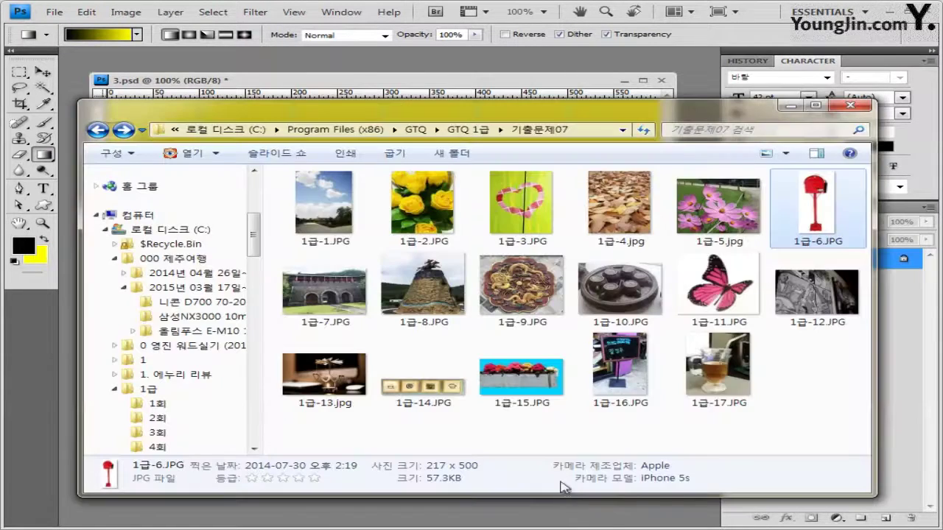
click(344, 308)
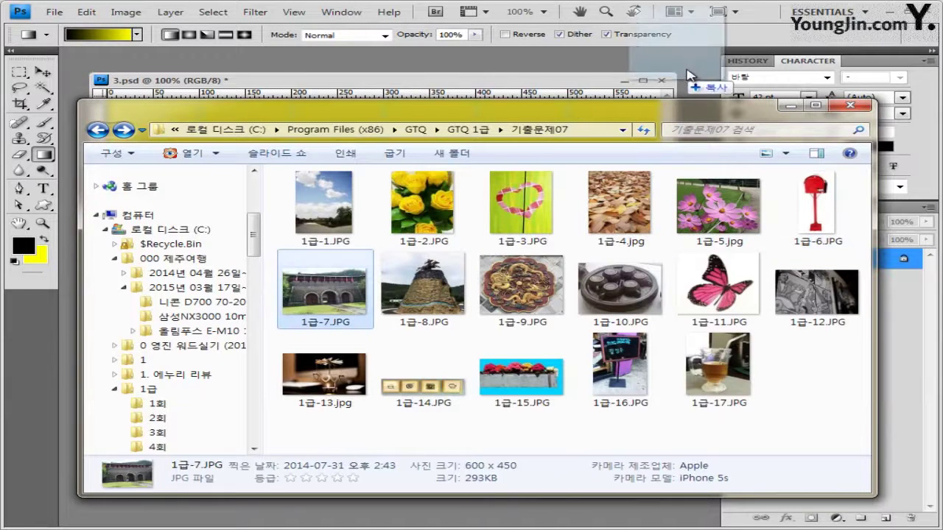
key(Return)
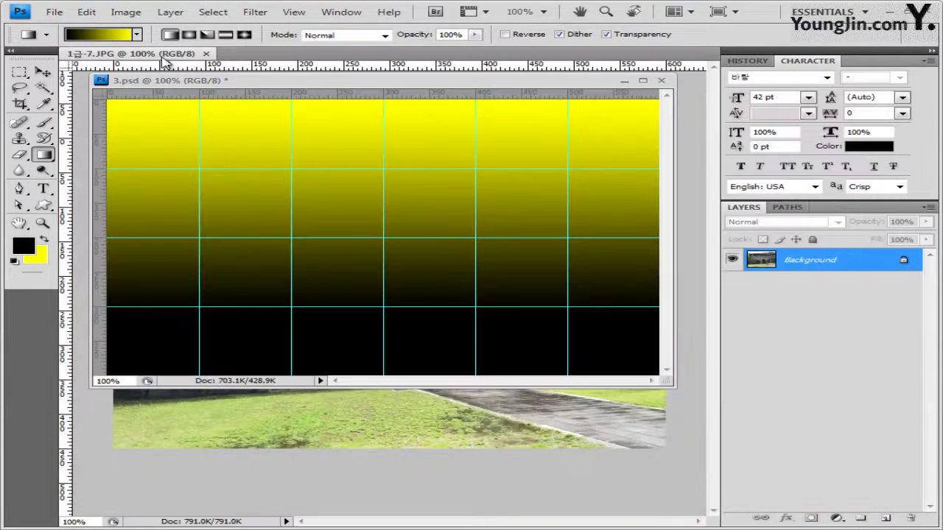
click(43, 72)
drag(143, 60, 301, 154)
key(ctrl+a)
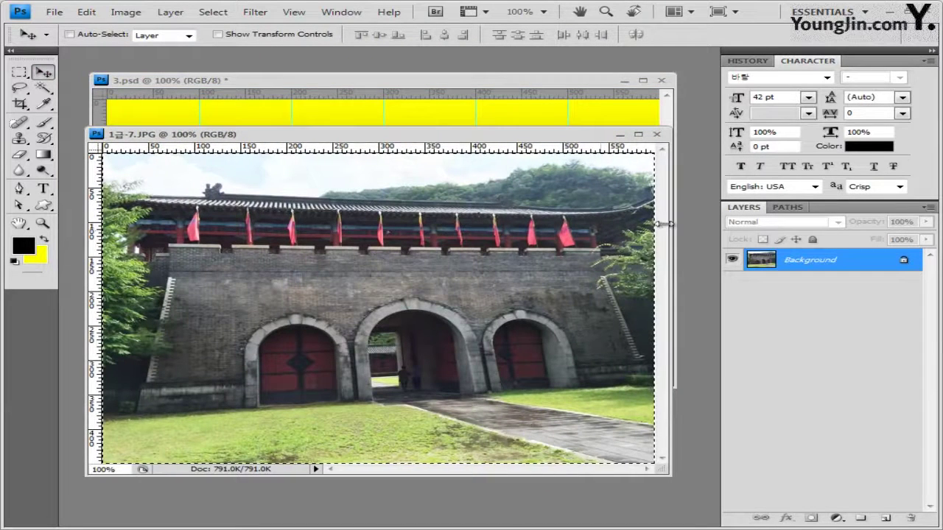
click(660, 135)
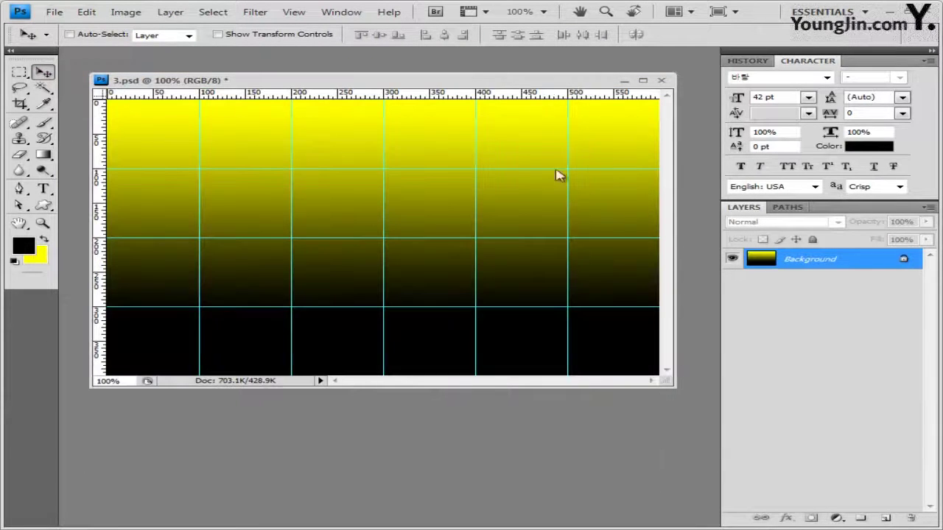
key(ctrl+v)
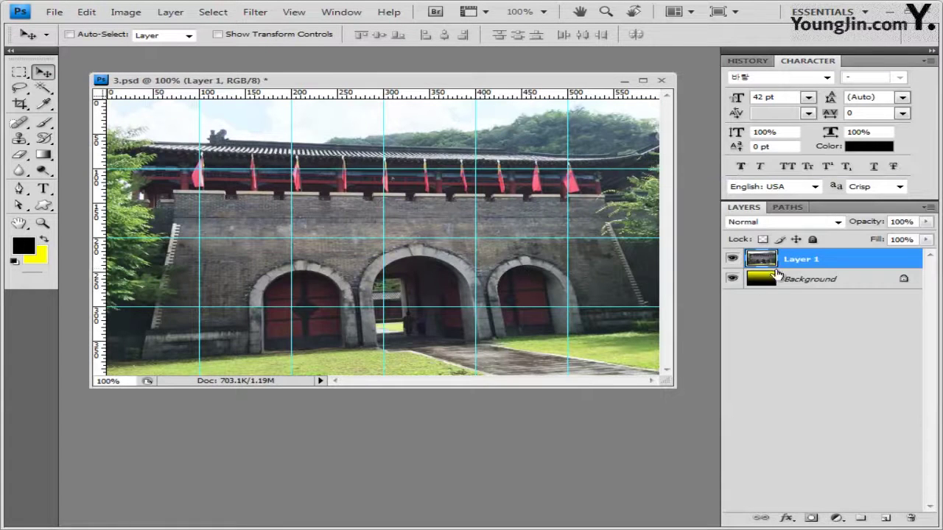
Set the gate layer to Luminosity blend mode at 70% opacity
click(837, 223)
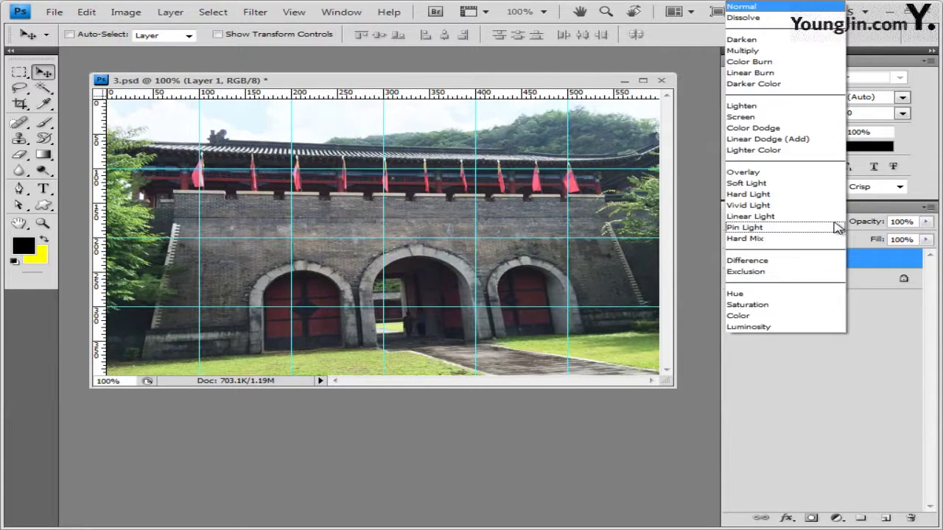
click(799, 333)
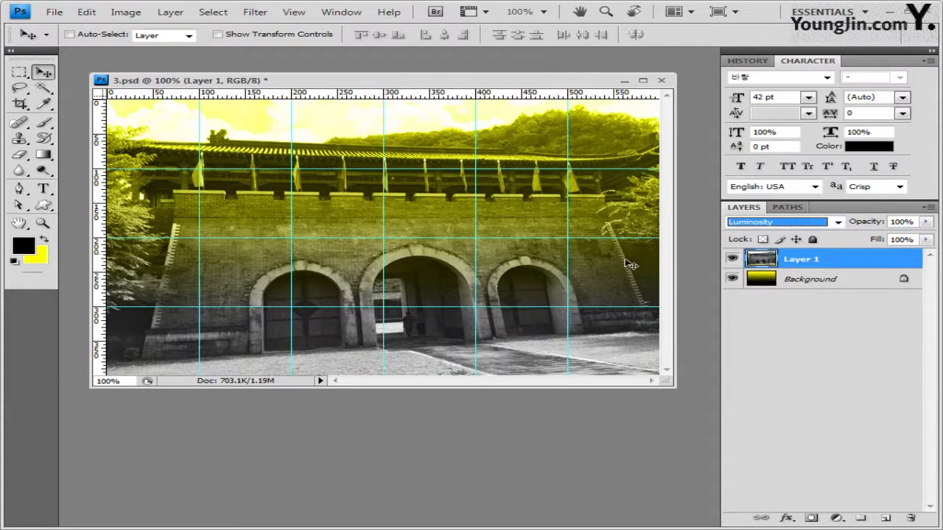
click(913, 221)
text(70)
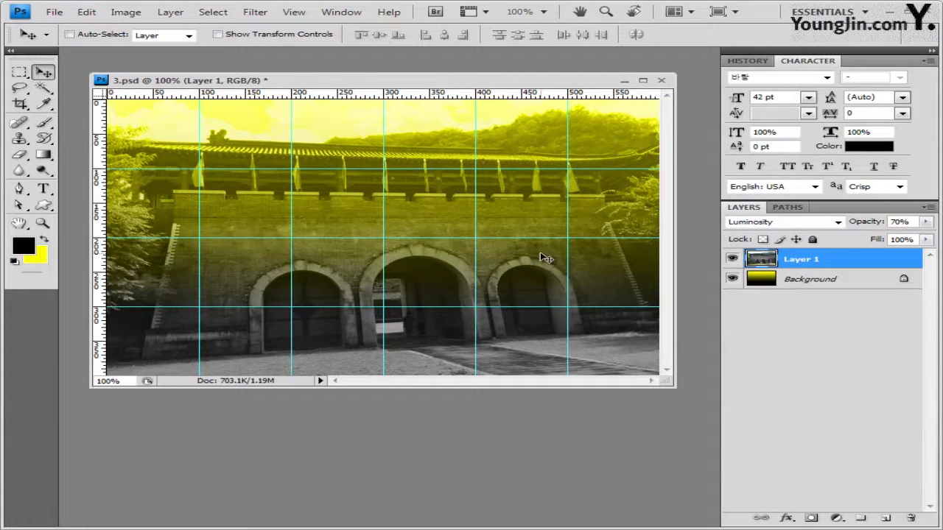
Open the statue photo 1급-8.JPG and select all of it
key(alt+Tab)
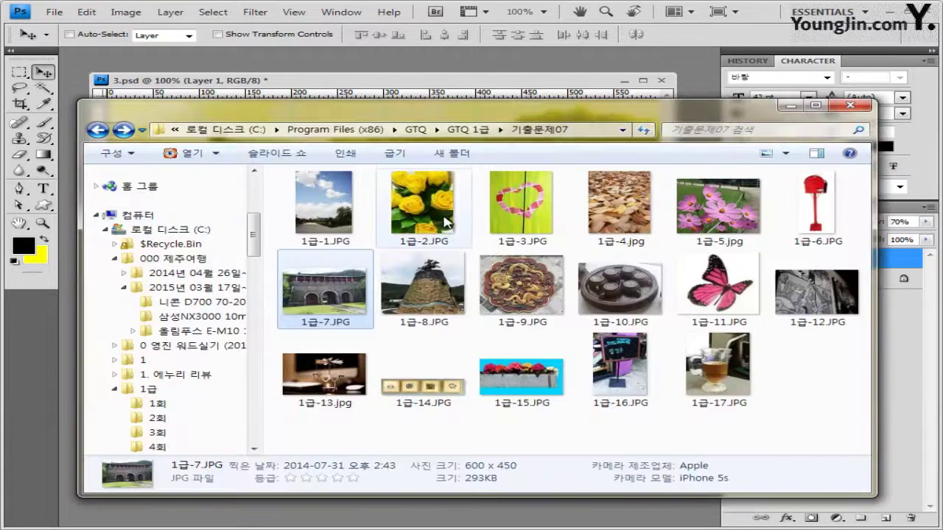
key(Right)
key(Return)
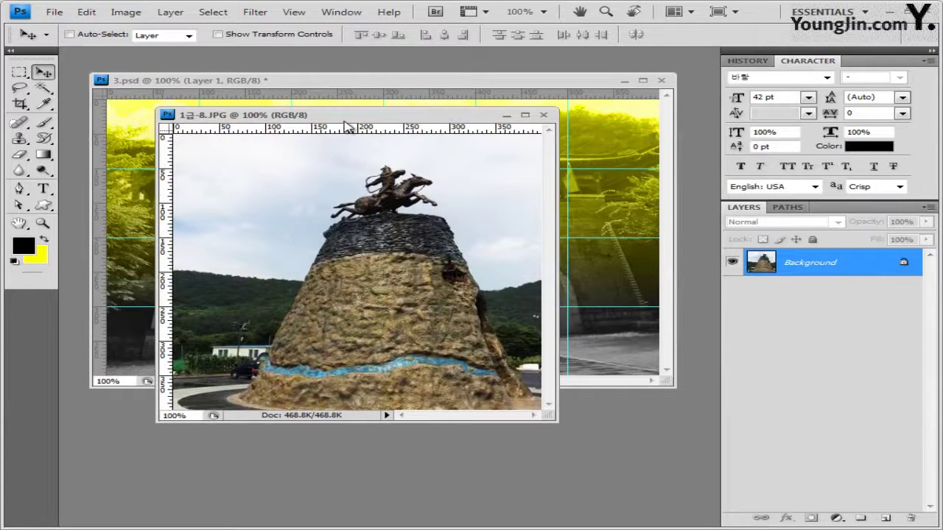
drag(346, 116, 342, 144)
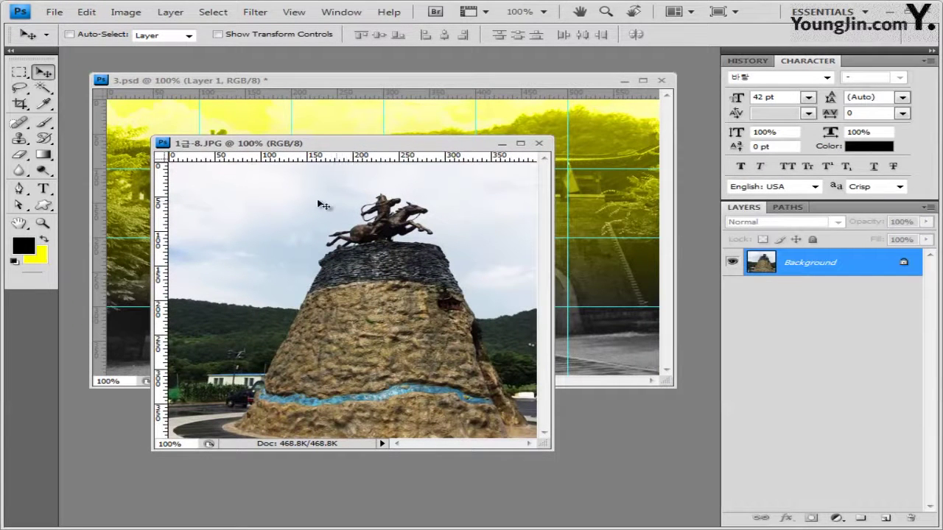
key(ctrl+a)
Paste the statue into 3.psd, shift it about 107 px right, and add a layer mask
click(538, 143)
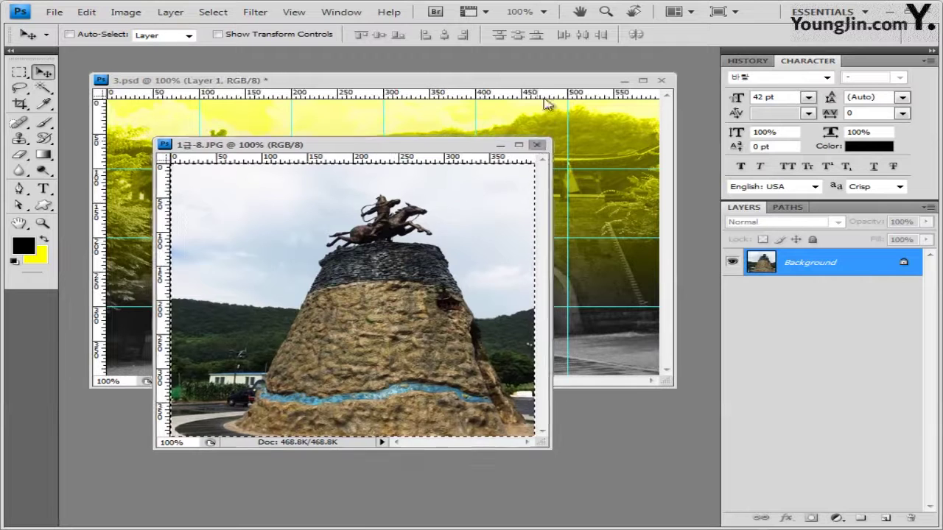
key(ctrl+v)
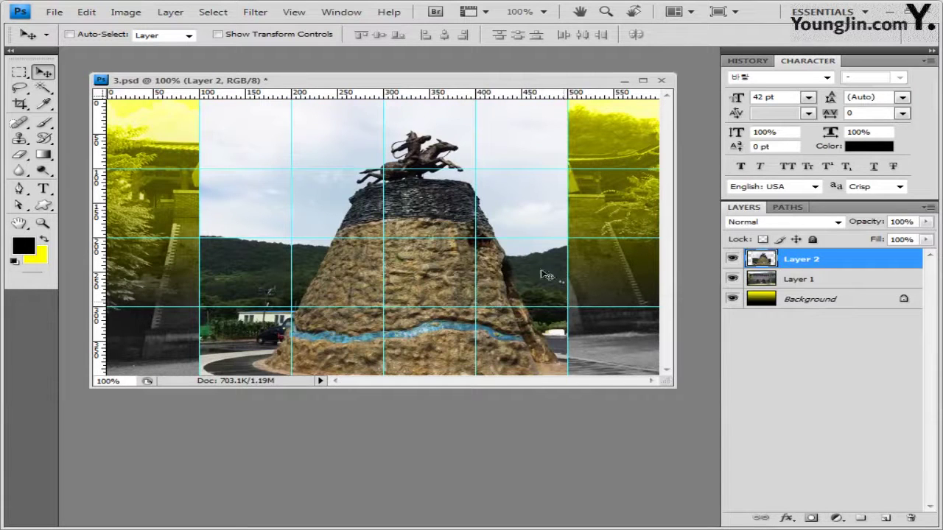
drag(490, 269, 576, 268)
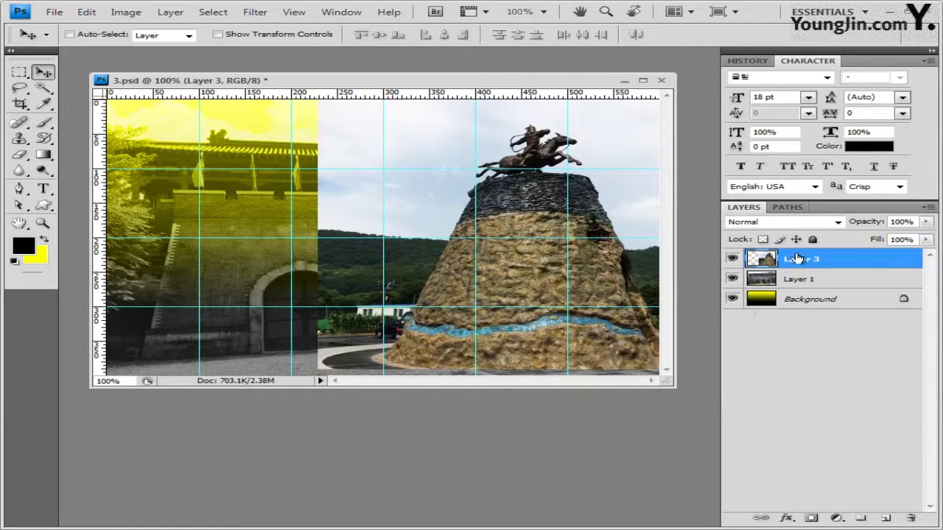
click(810, 519)
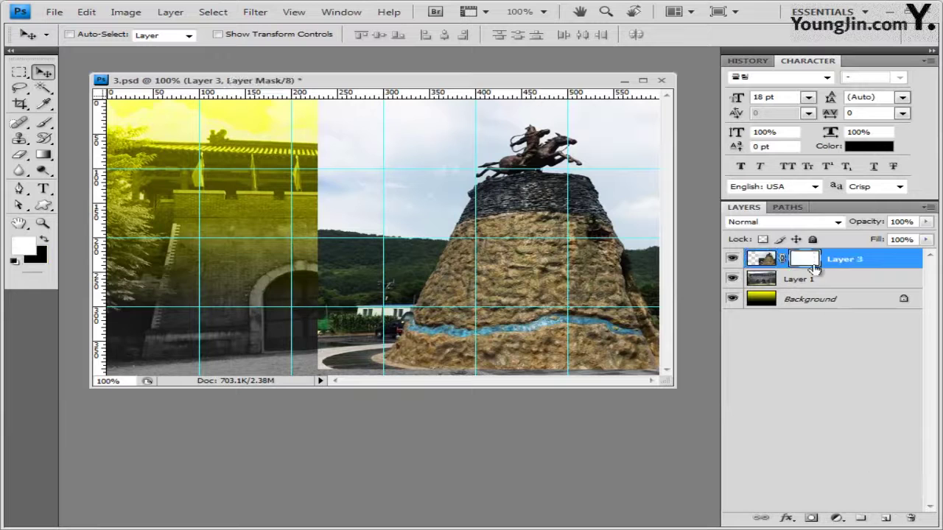
Set the Gradient tool to a reversed Black, White gradient
click(44, 155)
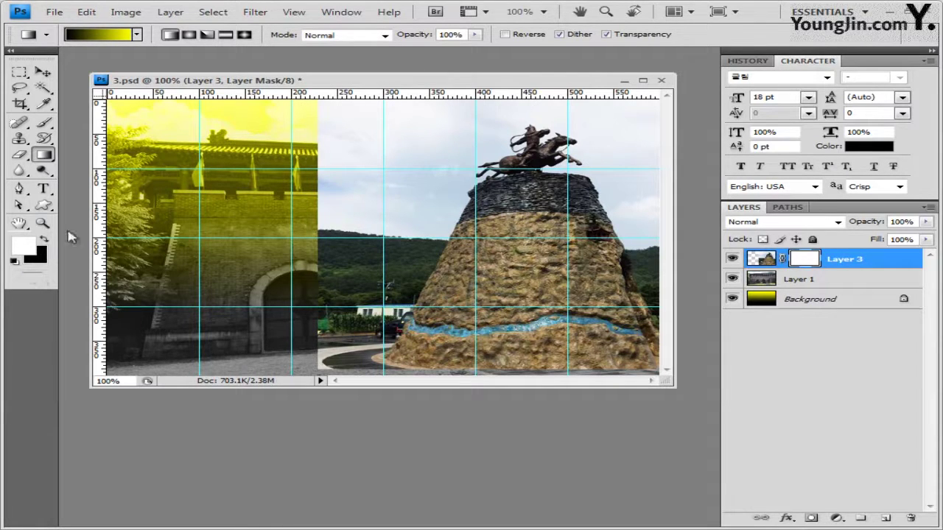
click(120, 37)
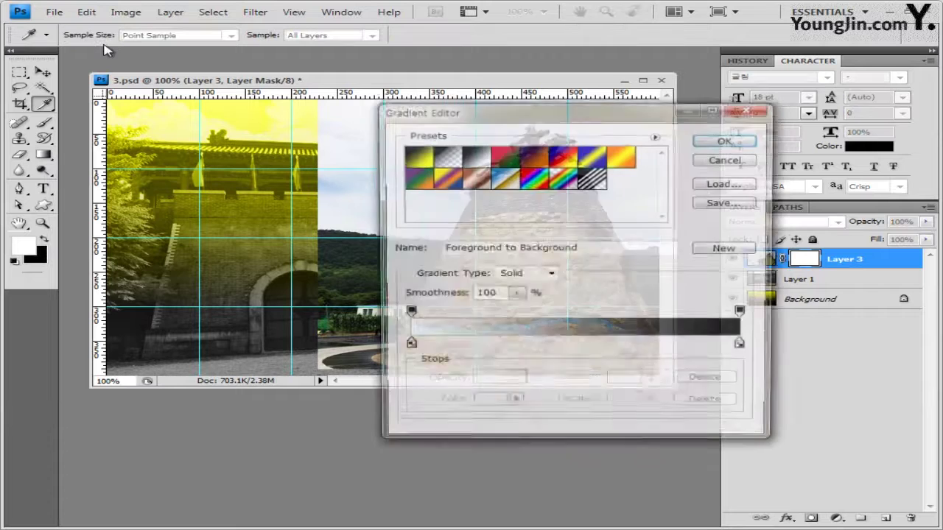
click(479, 158)
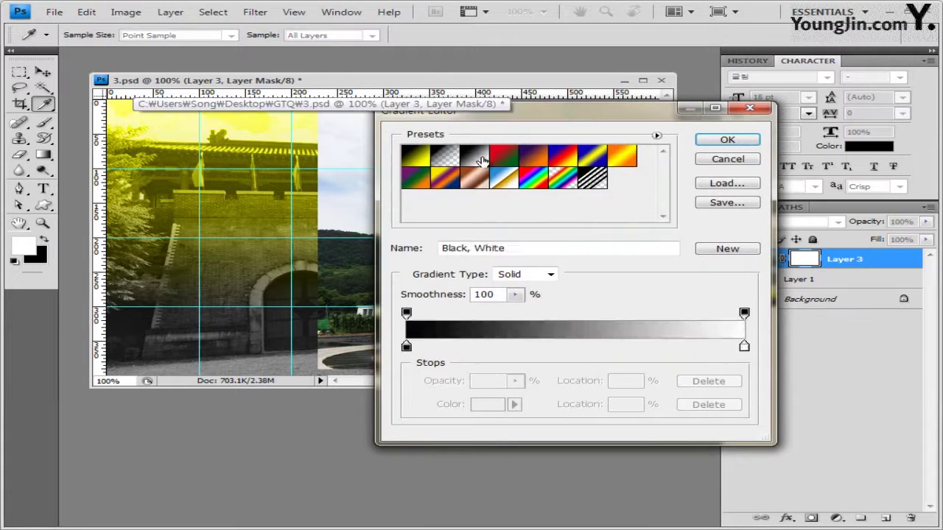
click(740, 141)
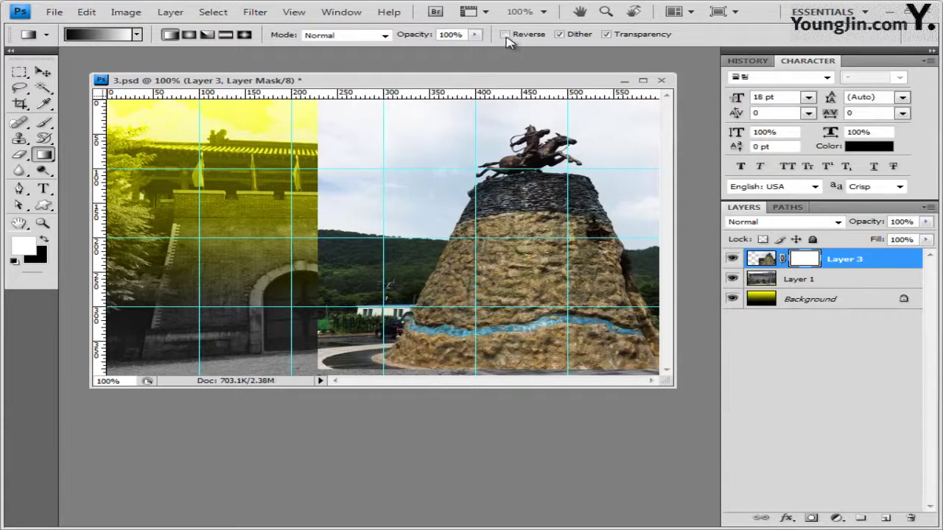
click(506, 34)
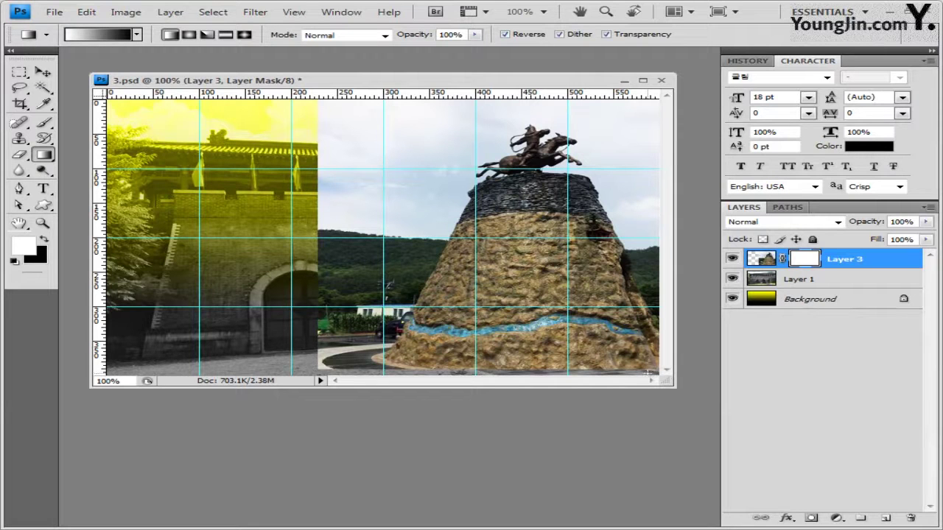
Fade the statue into the gate photo through Layer 3's mask, then select 1급-9.JPG in the photo folder
drag(449, 236, 335, 142)
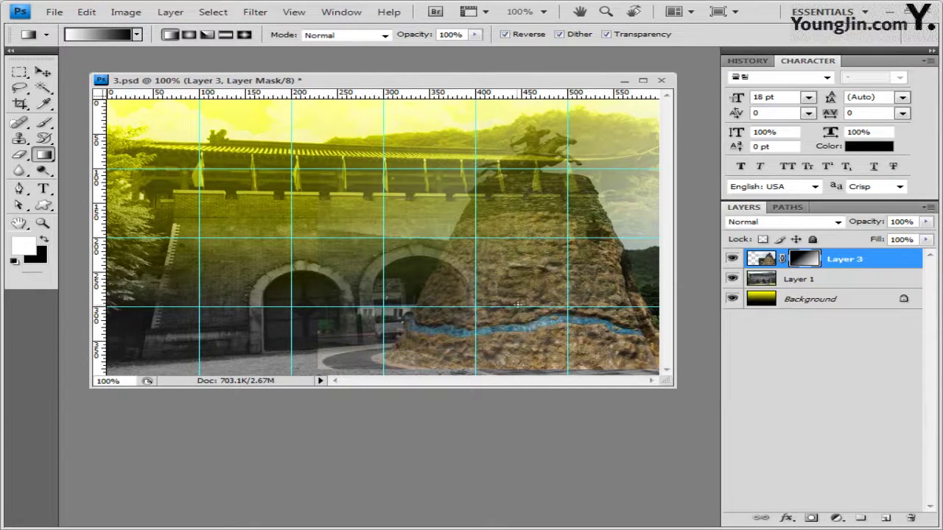
key(ctrl+z)
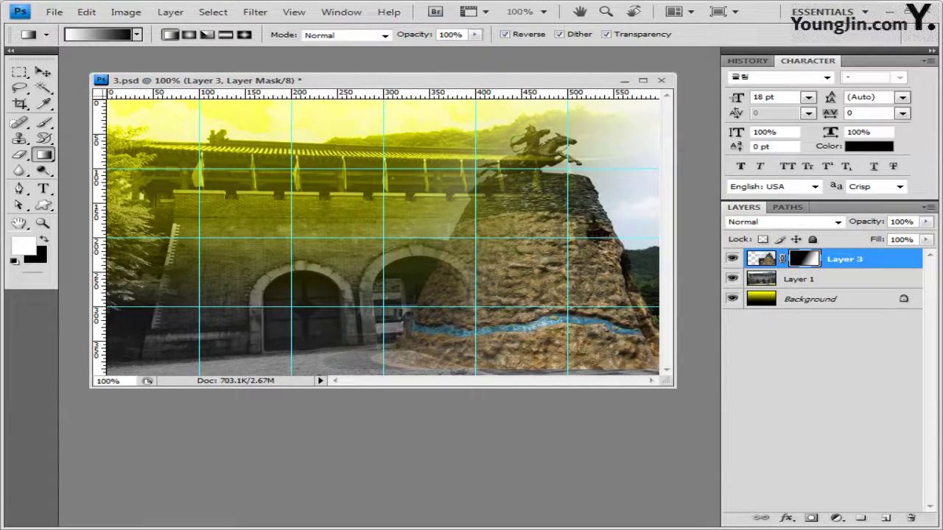
key(alt+Tab)
click(501, 308)
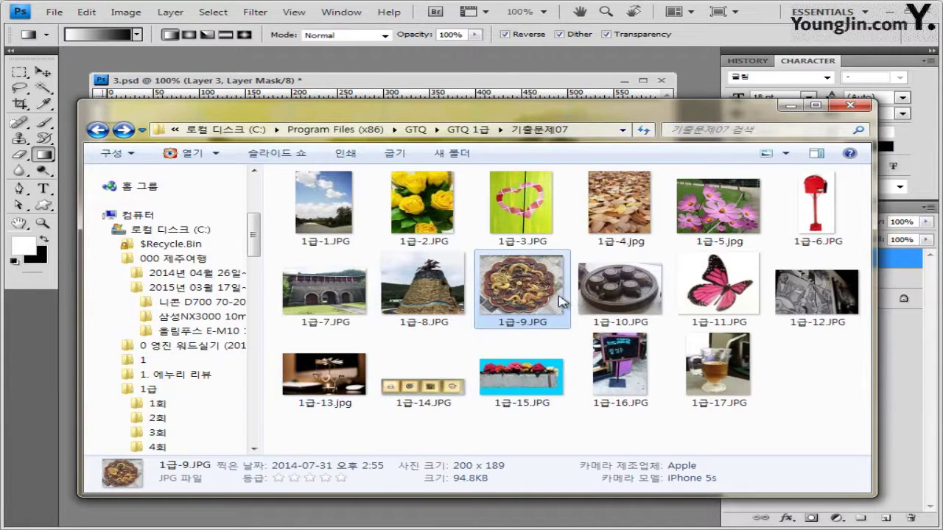
Open the teapot tray photo 1급-10.JPG in Photoshop in its own window
click(638, 299)
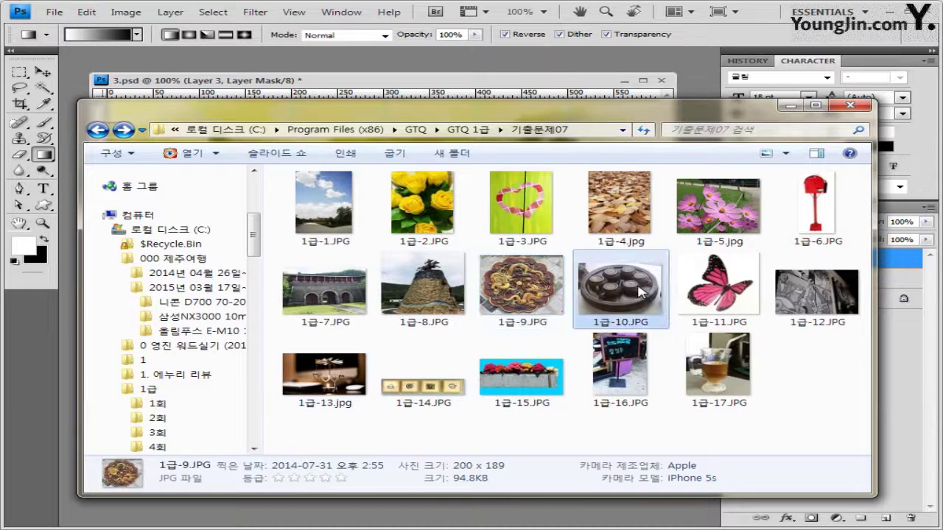
drag(630, 301, 274, 66)
drag(159, 55, 303, 182)
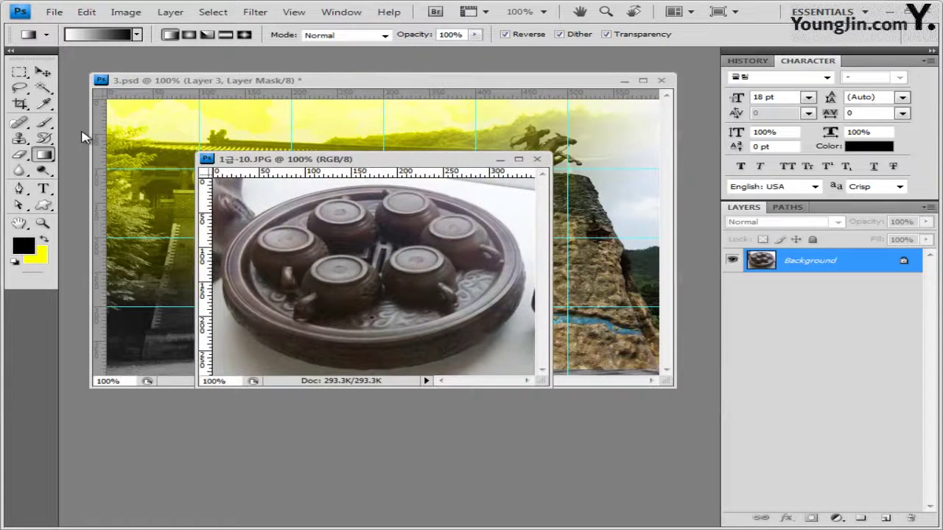
key(v)
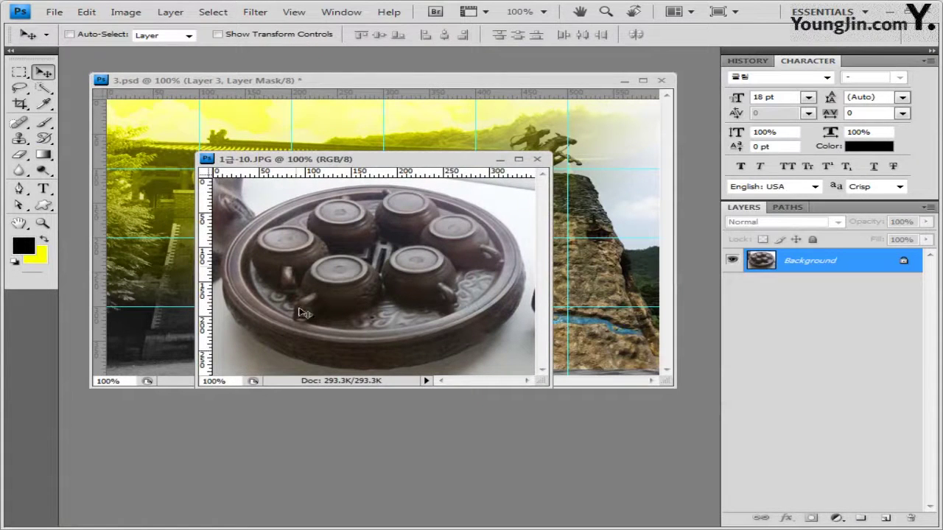
Select the round tray with an elliptical marquee and close the photo window
click(23, 74)
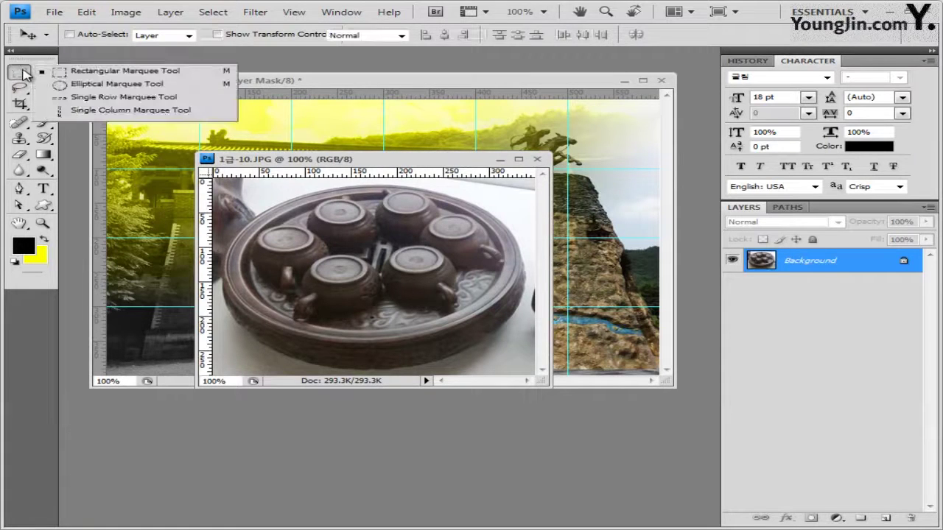
click(156, 86)
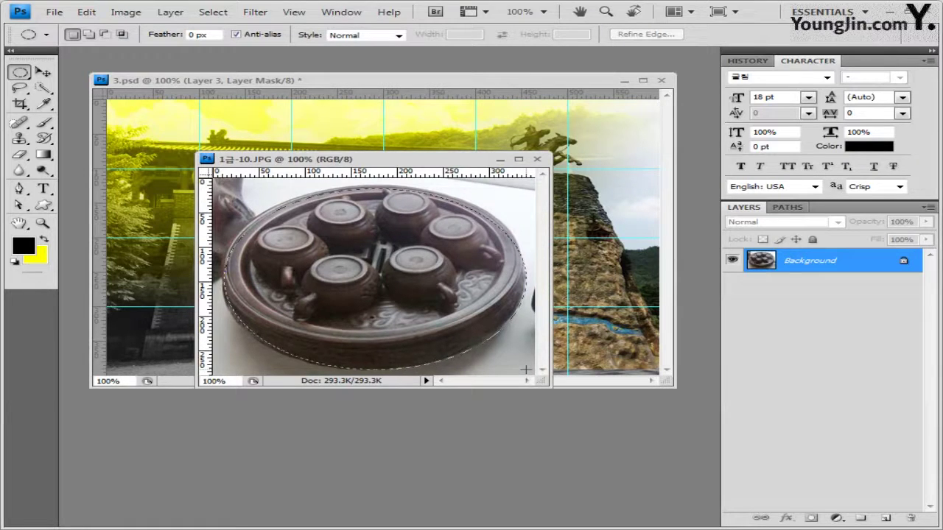
drag(525, 368, 528, 366)
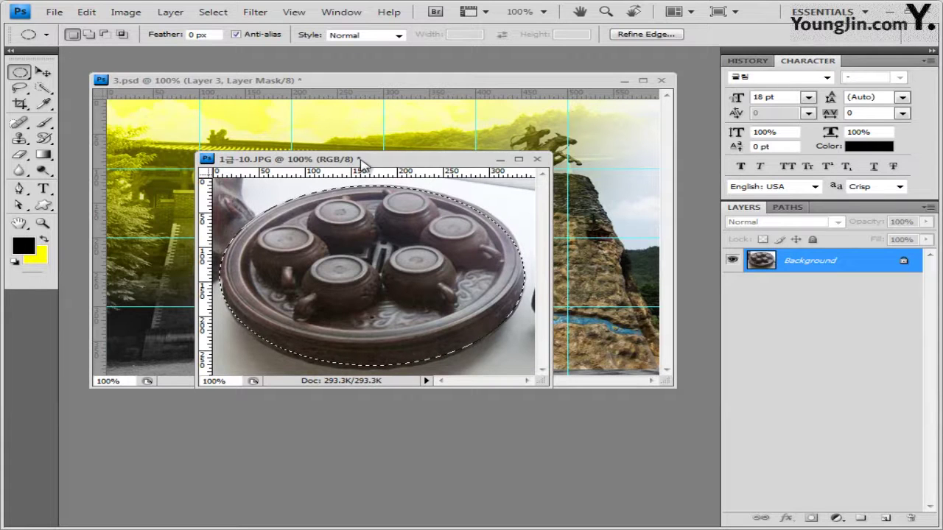
click(538, 159)
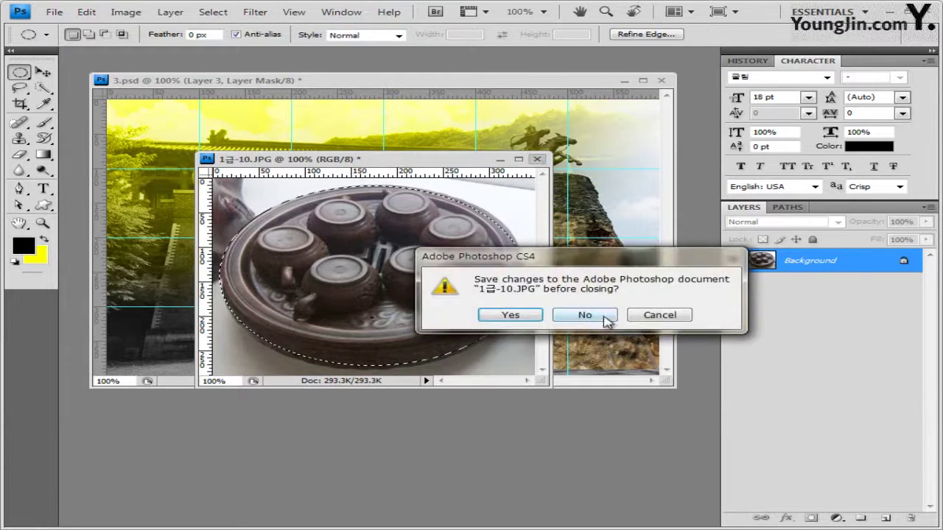
Discard changes to the tray photo, paste the tray as Layer 4, and move it to the lower left
click(584, 316)
key(ctrl+v)
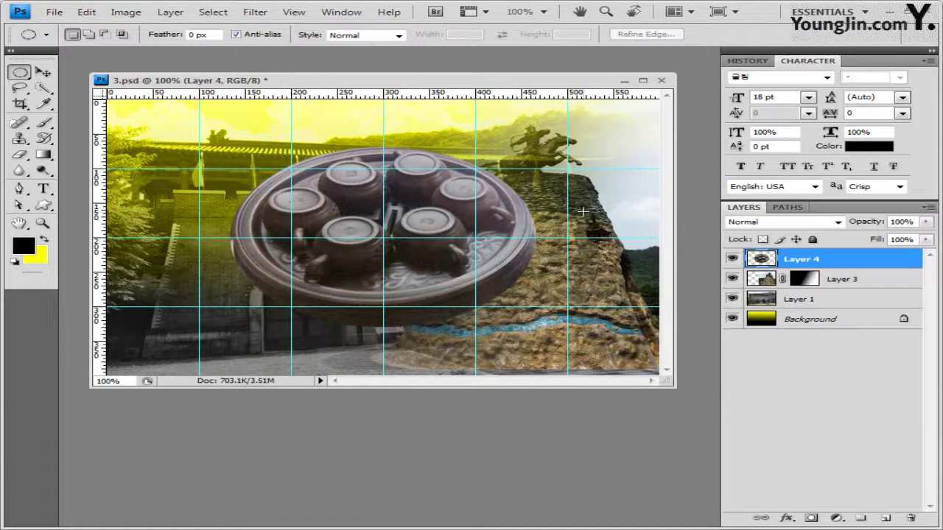
key(ctrl+t)
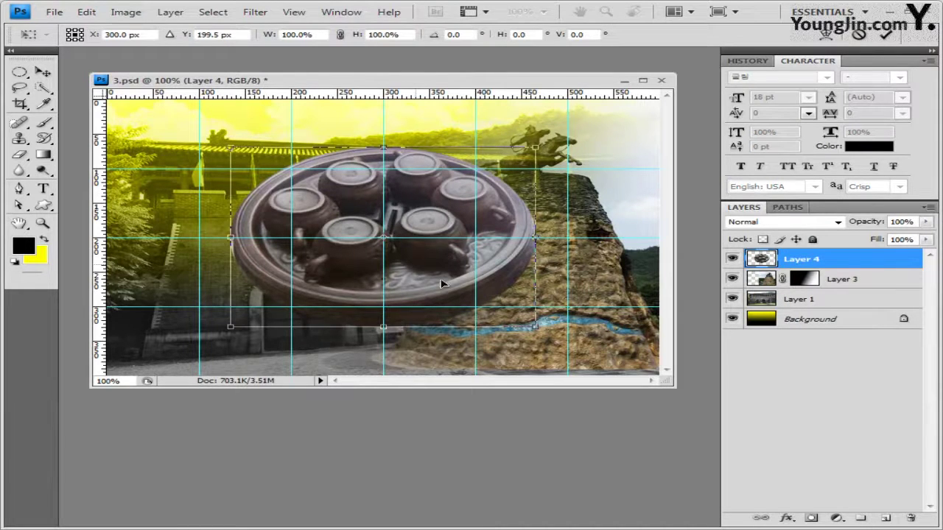
drag(442, 283, 540, 307)
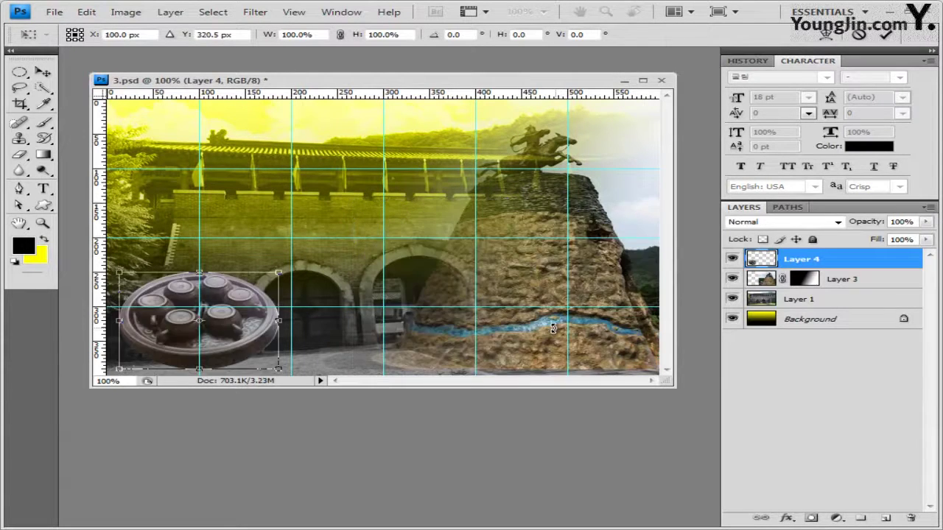
key(Return)
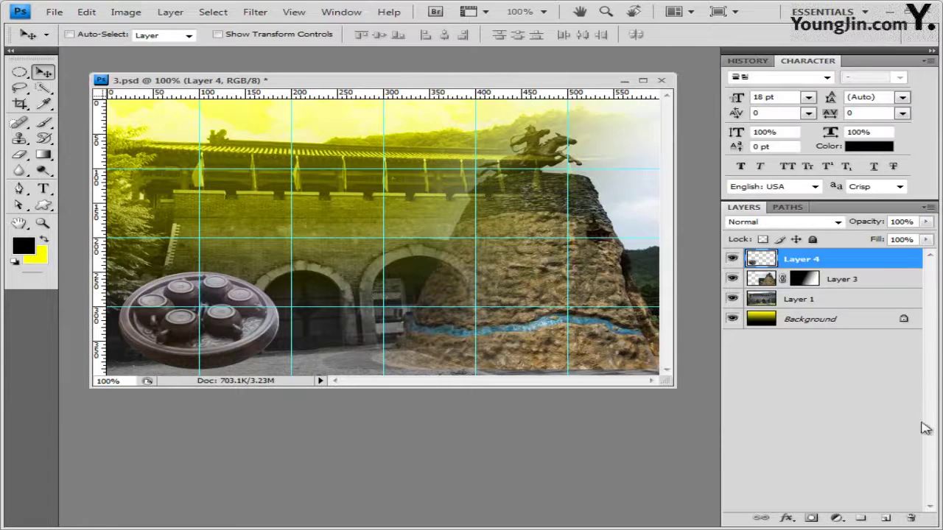
click(787, 518)
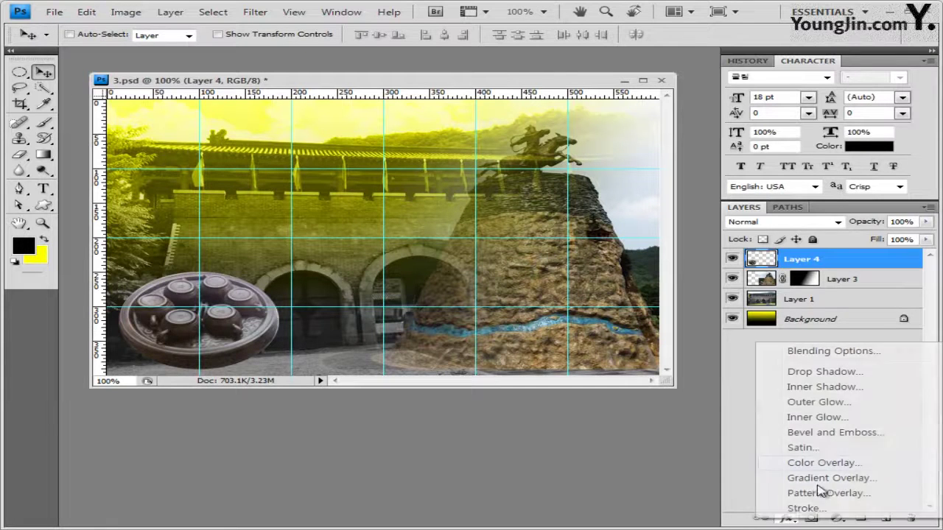
Add an Outer Glow and a Drop Shadow to the teapot tray on Layer 4
click(818, 402)
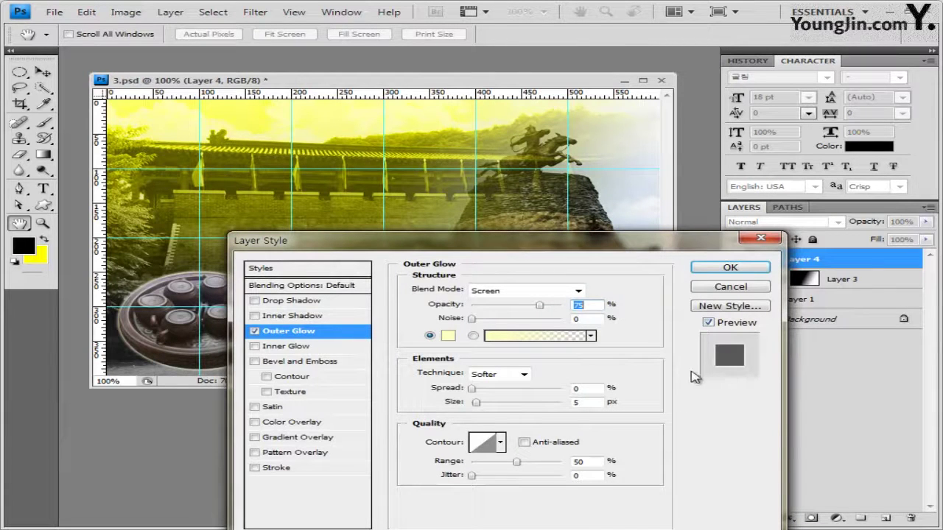
click(331, 302)
click(739, 267)
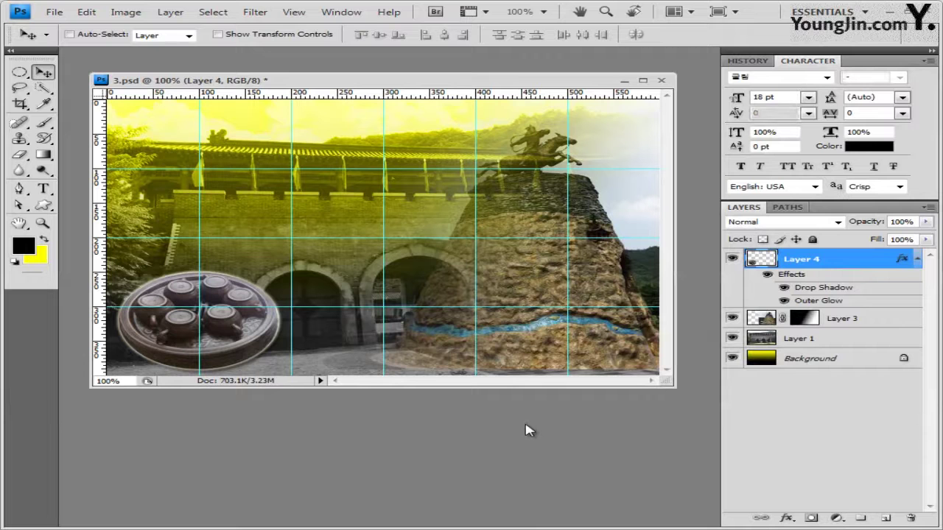
key(alt+Tab)
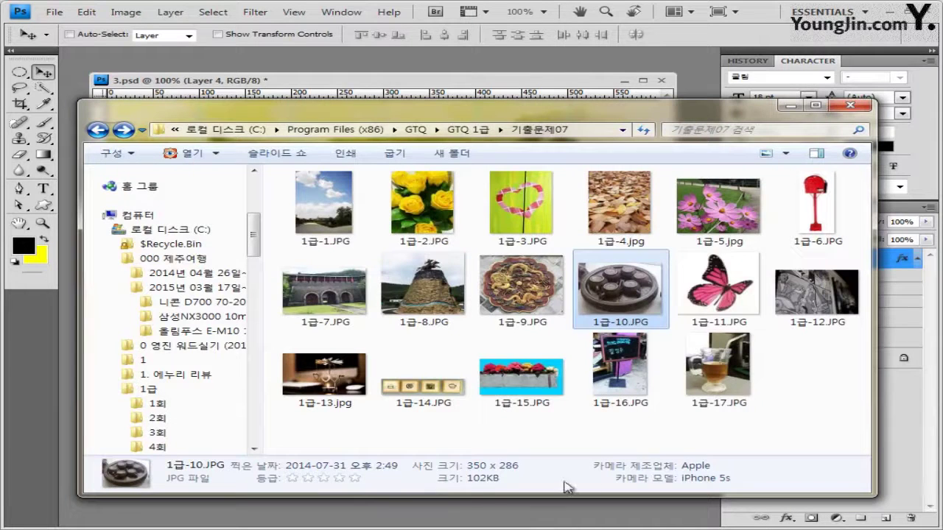
Open 1급-11.JPG in Photoshop as a floating window over the 3.psd composite
drag(719, 288, 499, 66)
drag(95, 59, 379, 280)
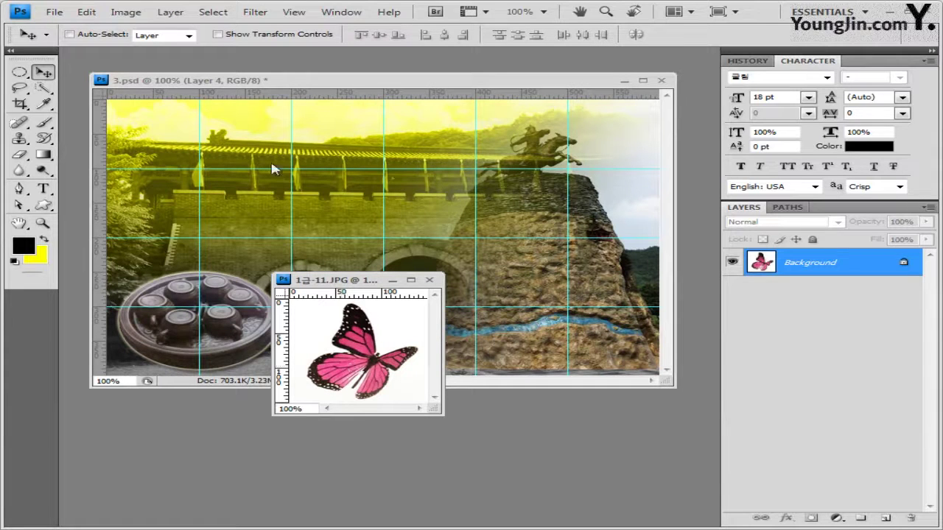
Select the butterfly by Magic Wand-selecting the white background and inverting the selection
click(46, 89)
drag(49, 93, 85, 105)
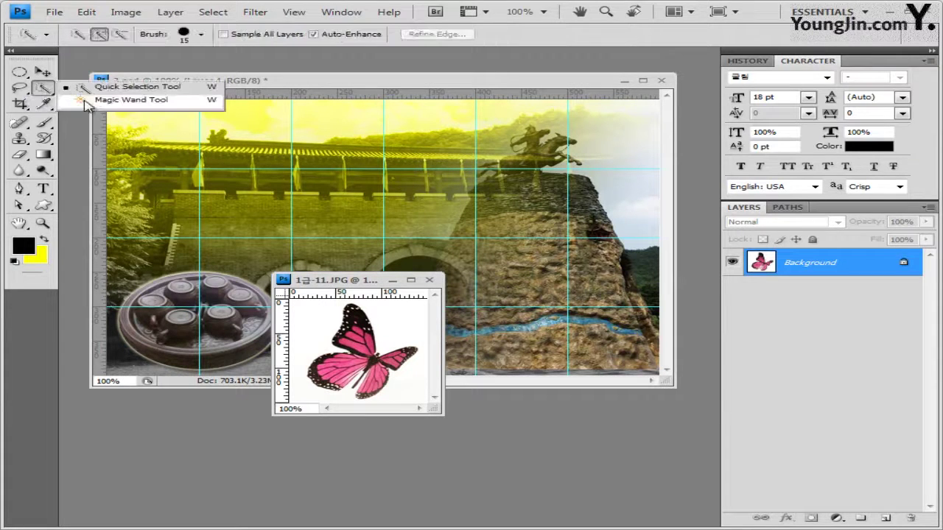
click(85, 101)
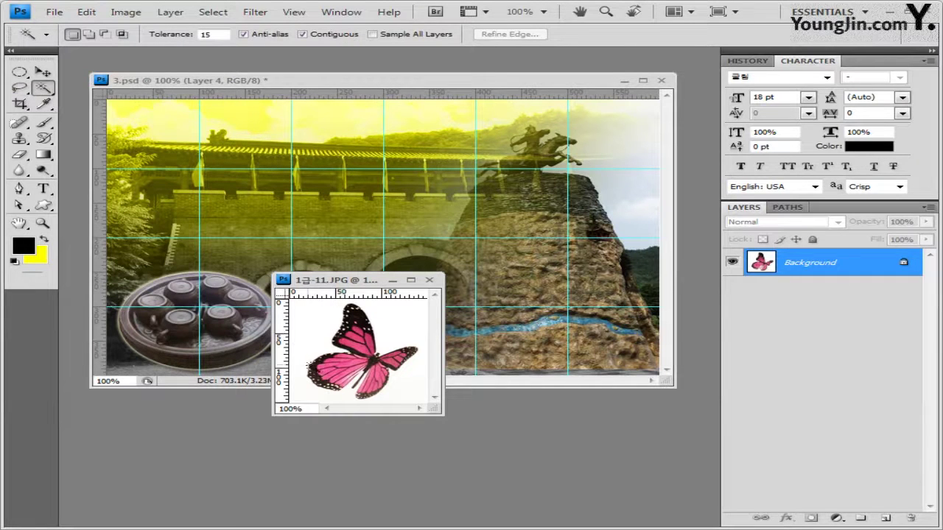
click(322, 323)
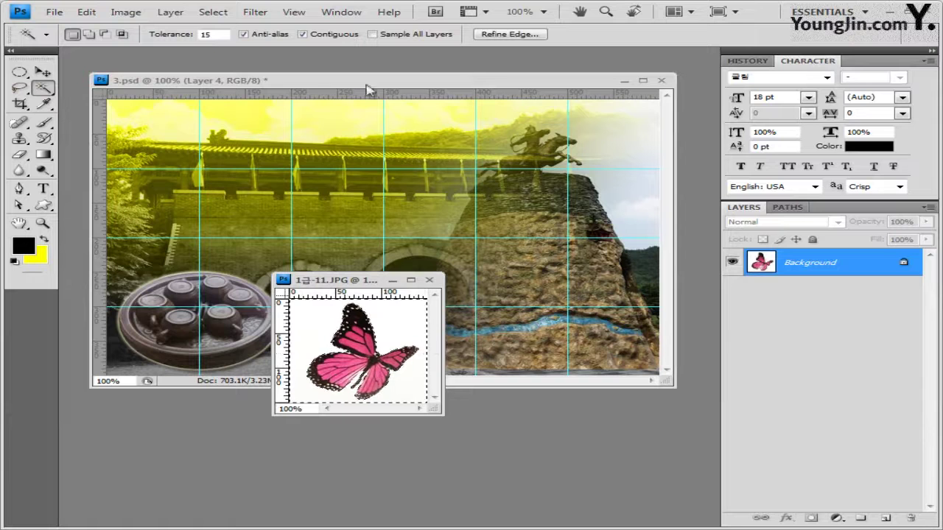
click(222, 16)
click(240, 67)
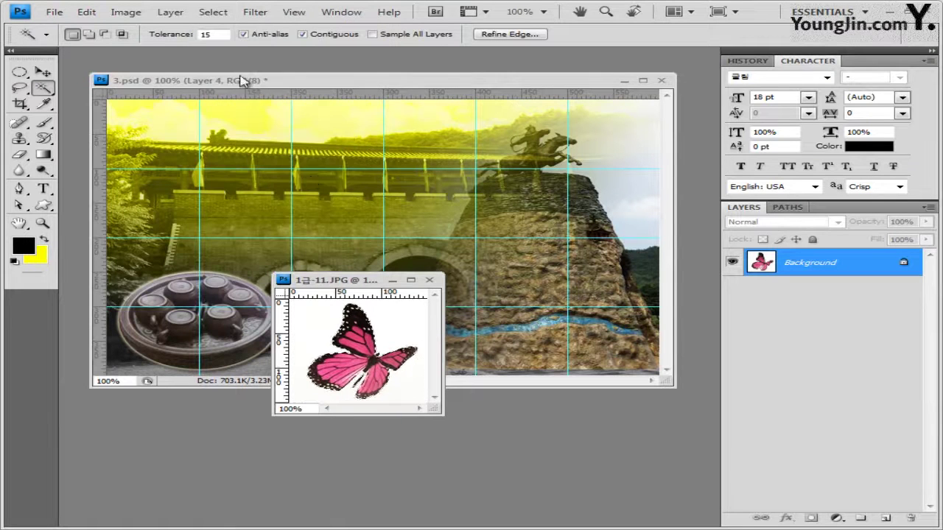
Paste the butterfly into 3.psd as Layer 5 and place it near the upper-left corner
click(429, 280)
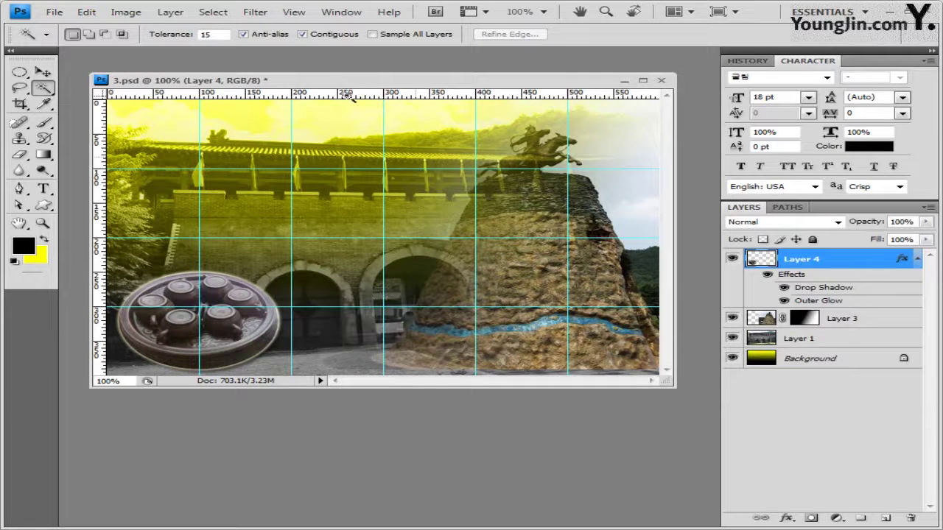
key(ctrl+v)
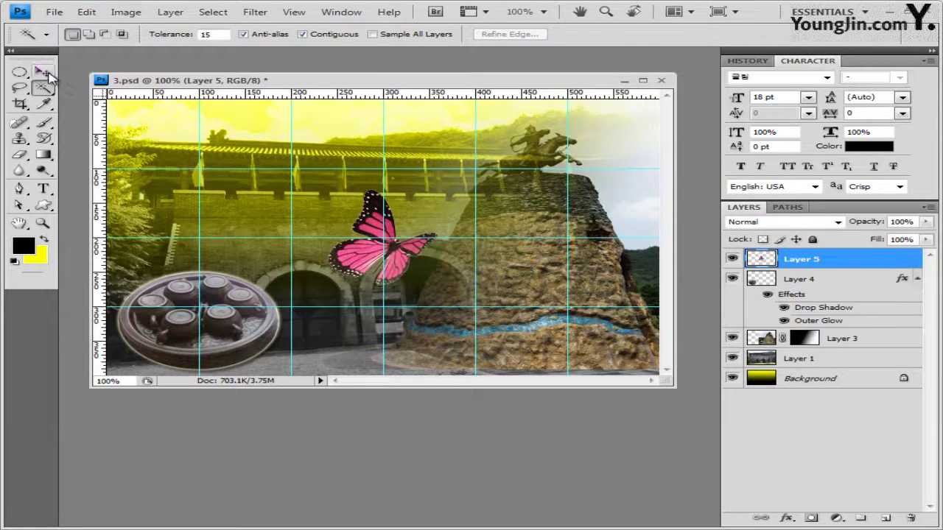
click(42, 71)
drag(376, 224, 184, 170)
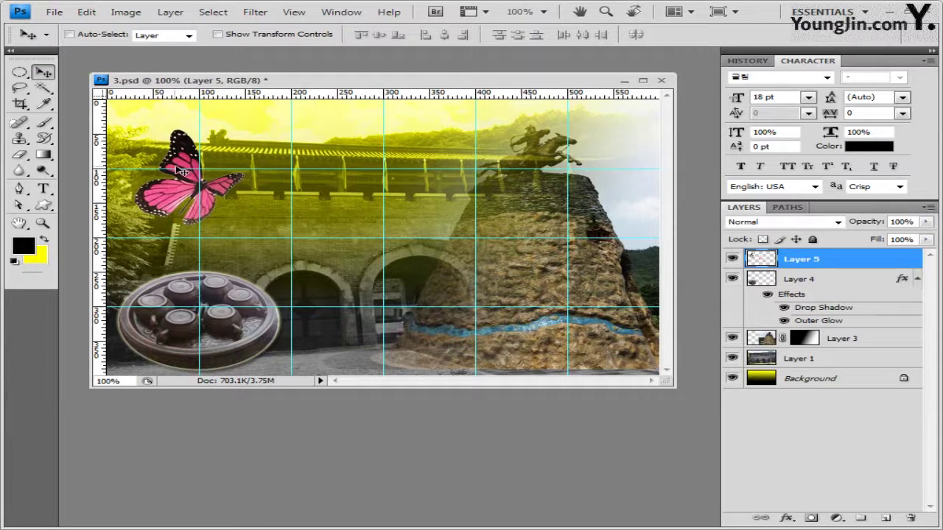
key(ctrl+t)
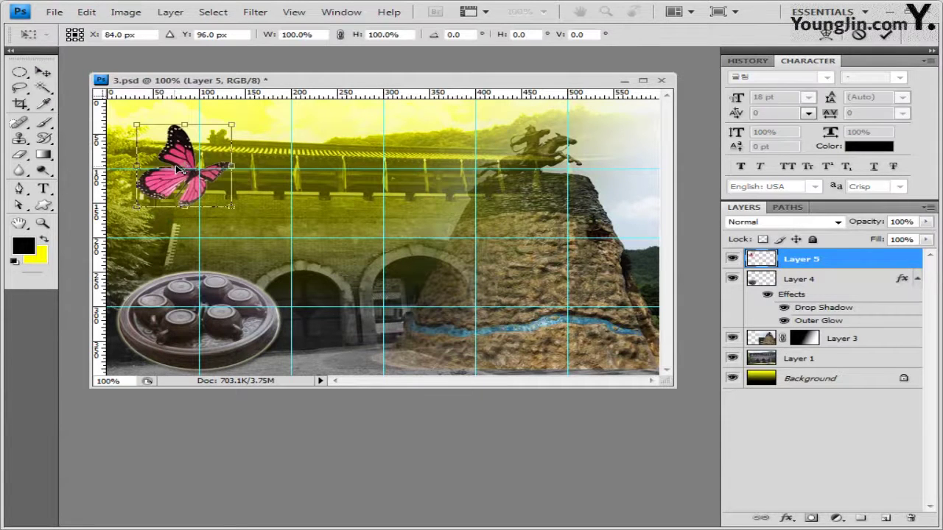
key(Return)
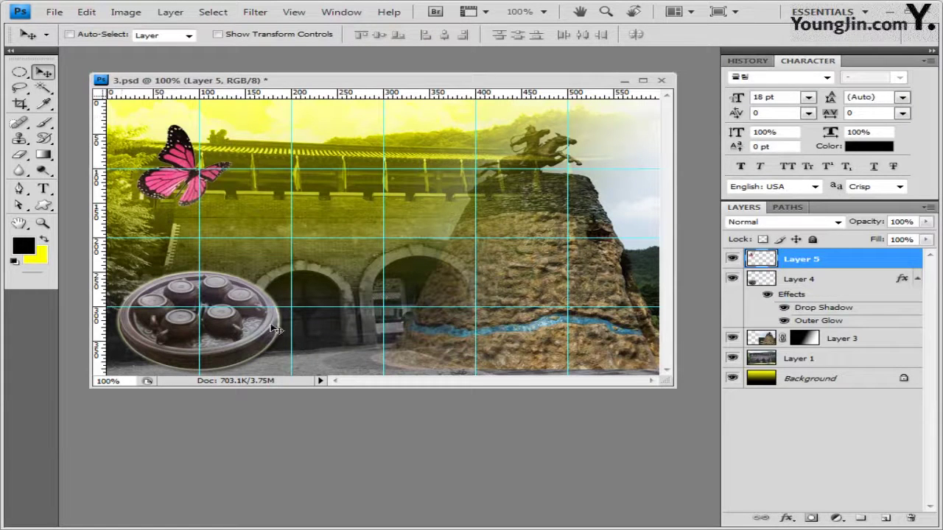
Apply a default Outer Glow to the butterfly on Layer 5
click(787, 519)
click(826, 402)
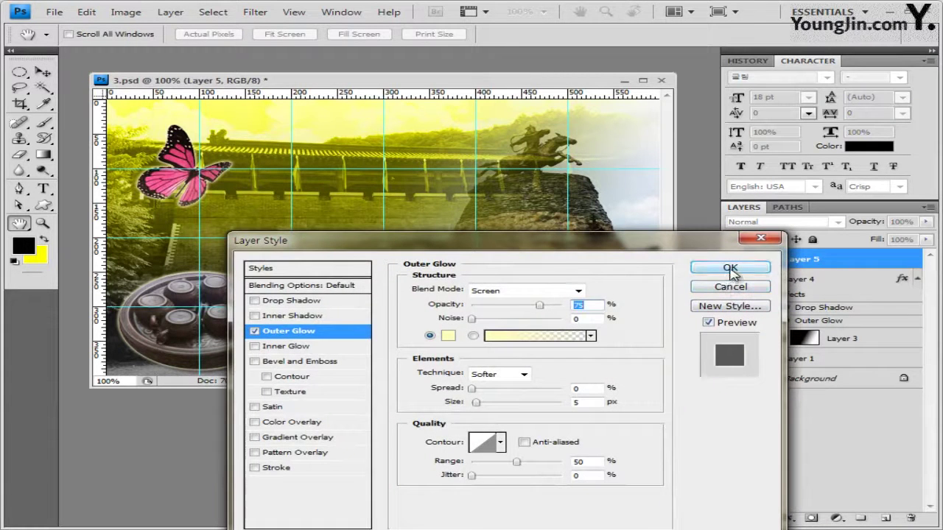
click(732, 270)
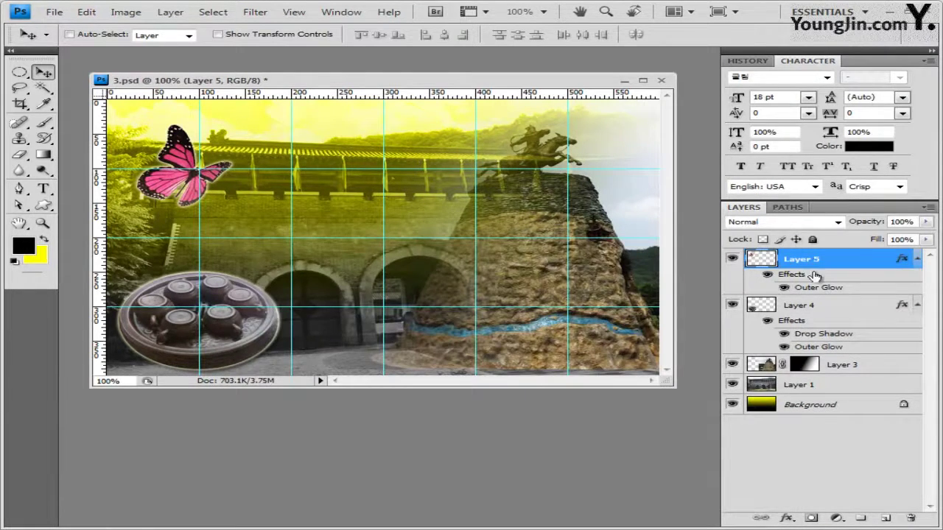
click(836, 518)
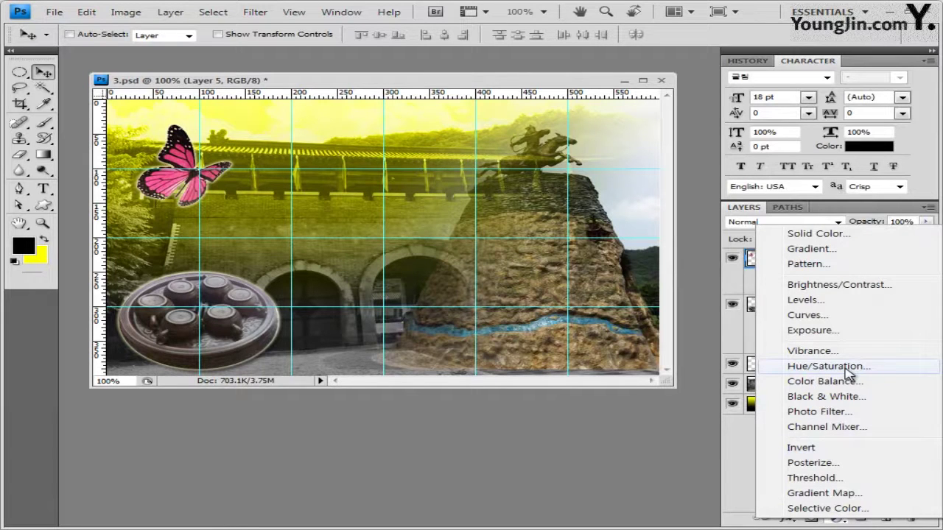
Add a colorized Hue/Saturation adjustment layer with Hue 210 and Saturation 60
click(829, 366)
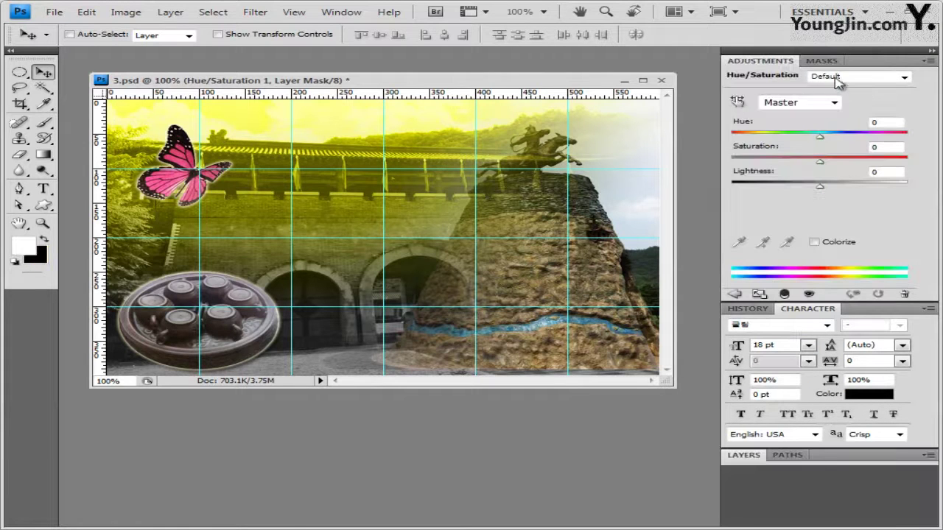
click(815, 243)
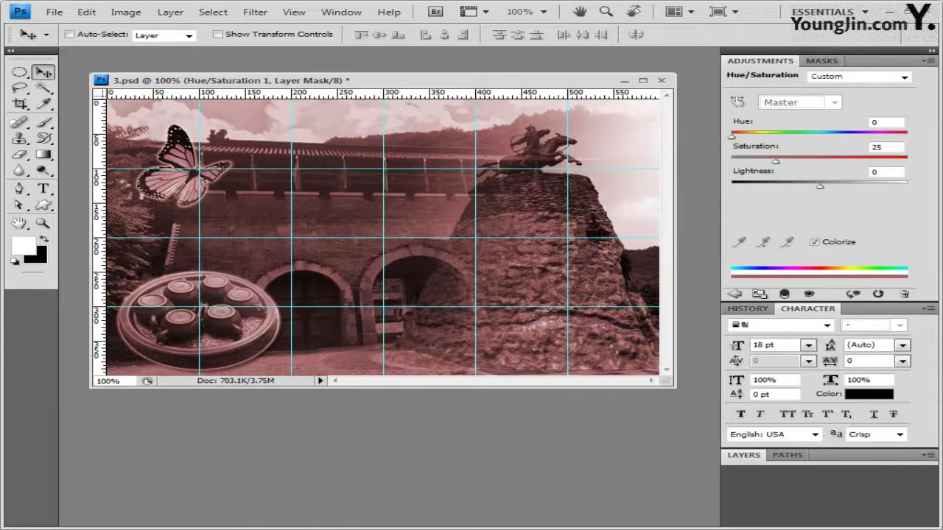
click(876, 122)
text(210)
drag(779, 162, 827, 161)
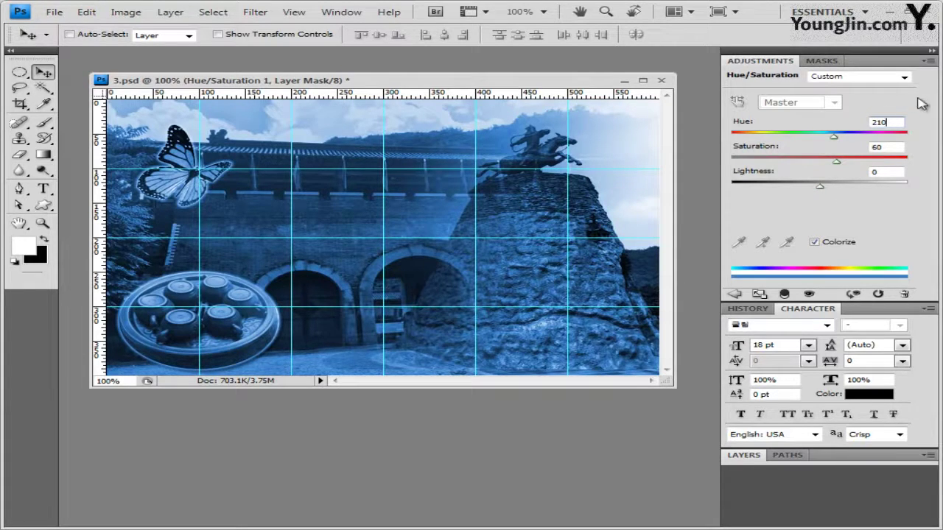
click(932, 62)
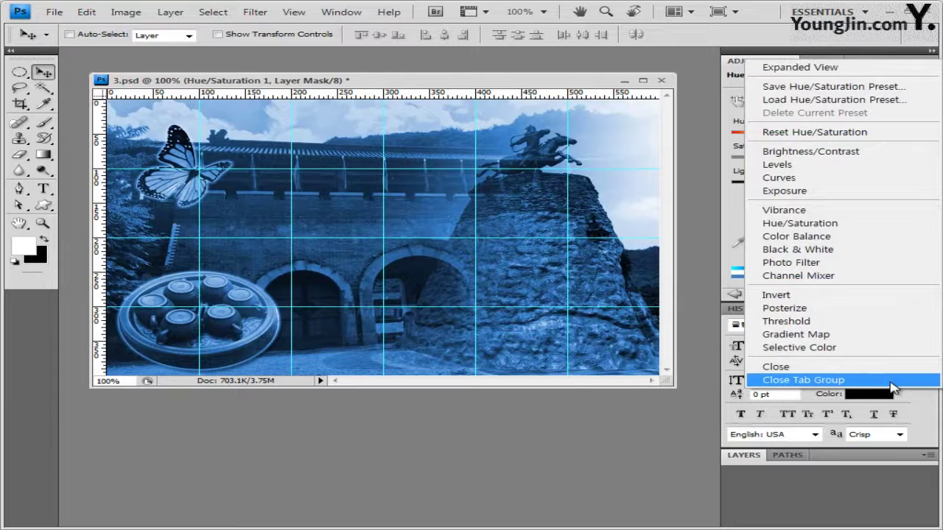
click(894, 380)
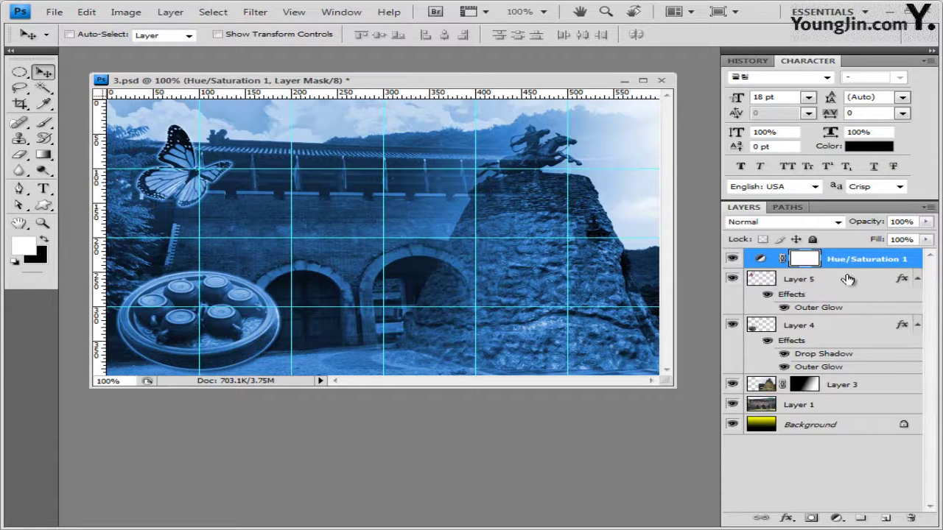
Clip Hue/Saturation 1 to Layer 5 so only the butterfly turns blue
drag(853, 270, 860, 267)
alt+click(860, 268)
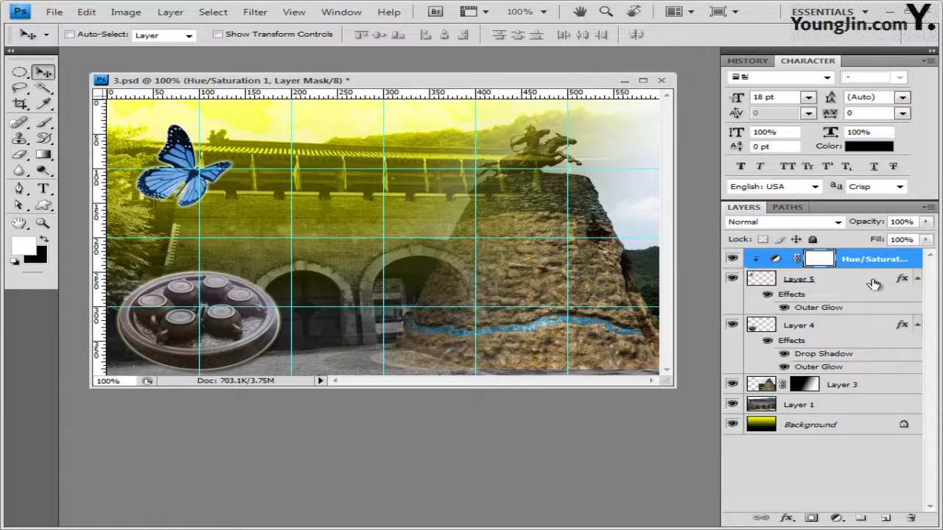
click(872, 262)
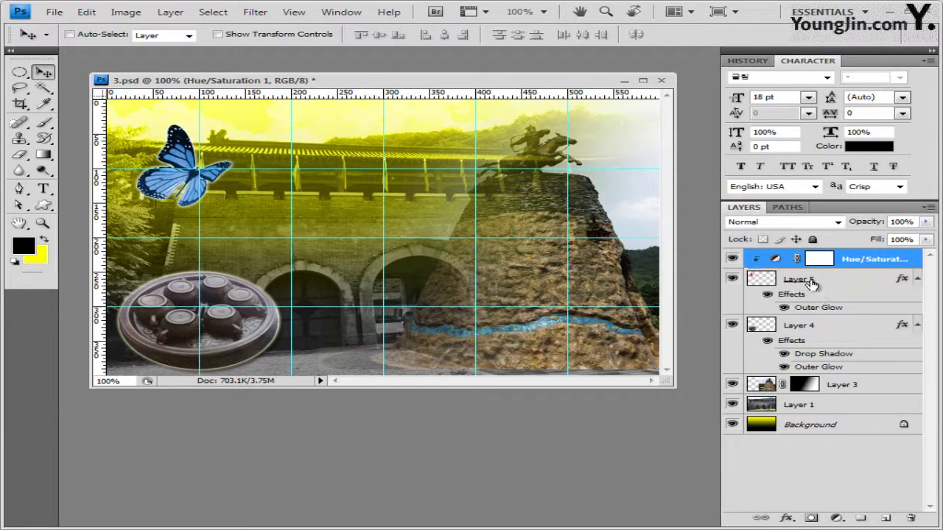
click(861, 283)
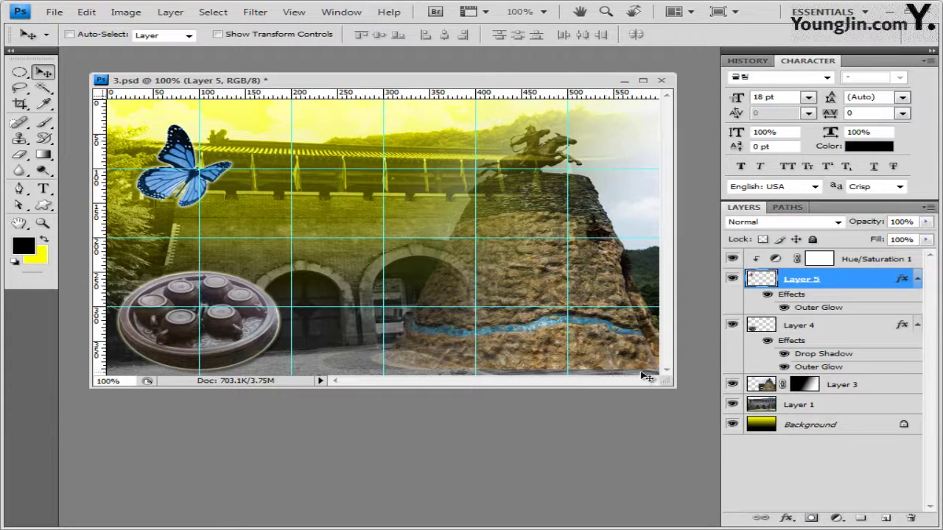
click(860, 263)
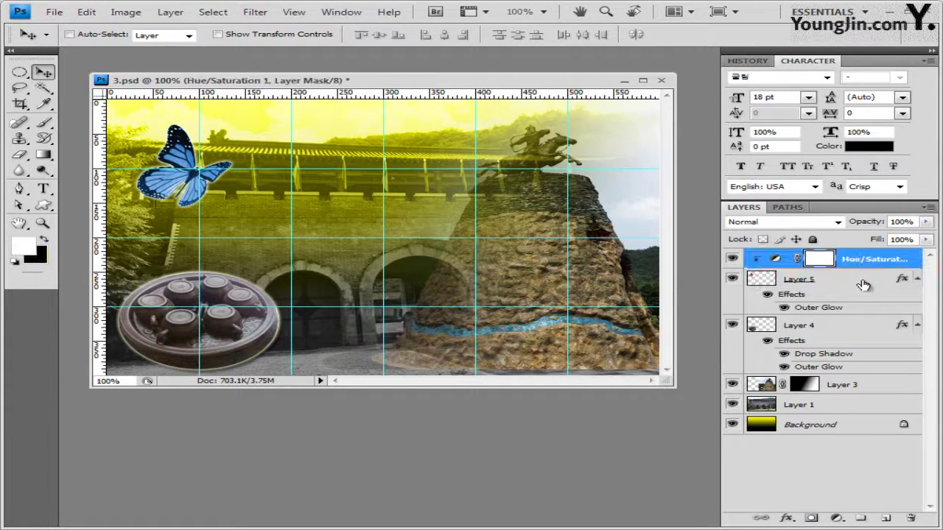
click(867, 284)
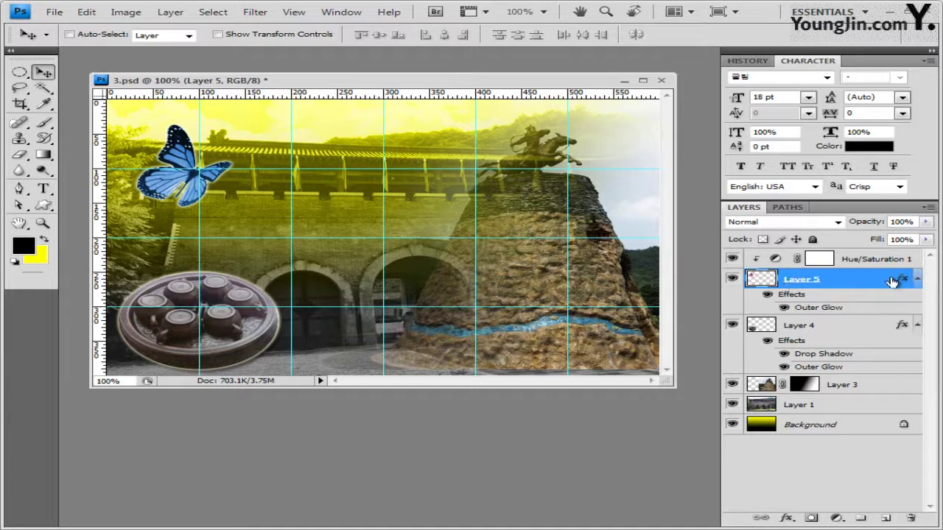
click(869, 262)
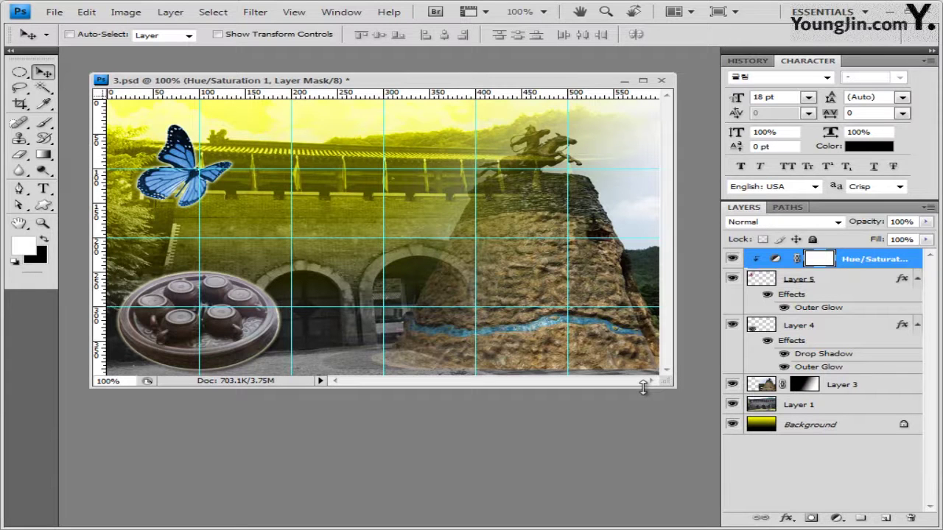
Draw the flower custom shape from the Ornaments library over the right-hand rock
click(46, 209)
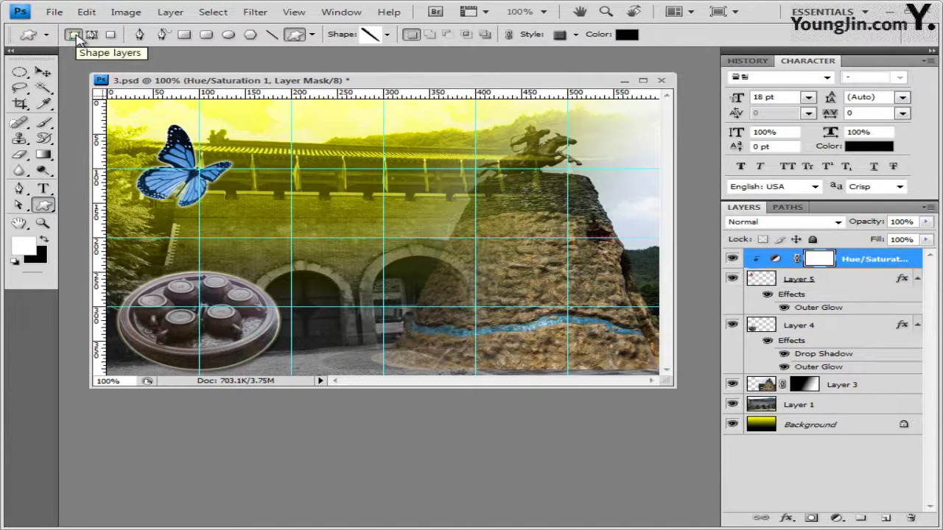
click(389, 36)
click(476, 56)
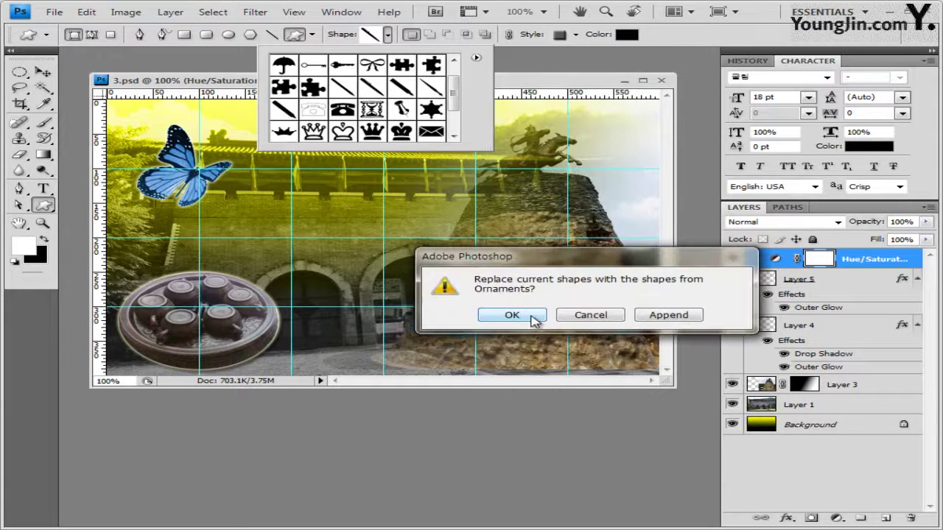
click(534, 317)
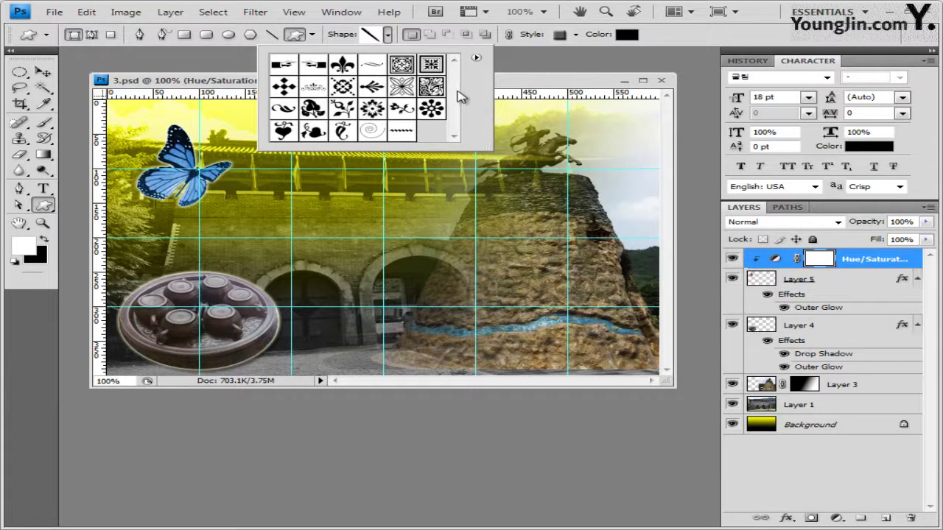
click(432, 109)
click(348, 126)
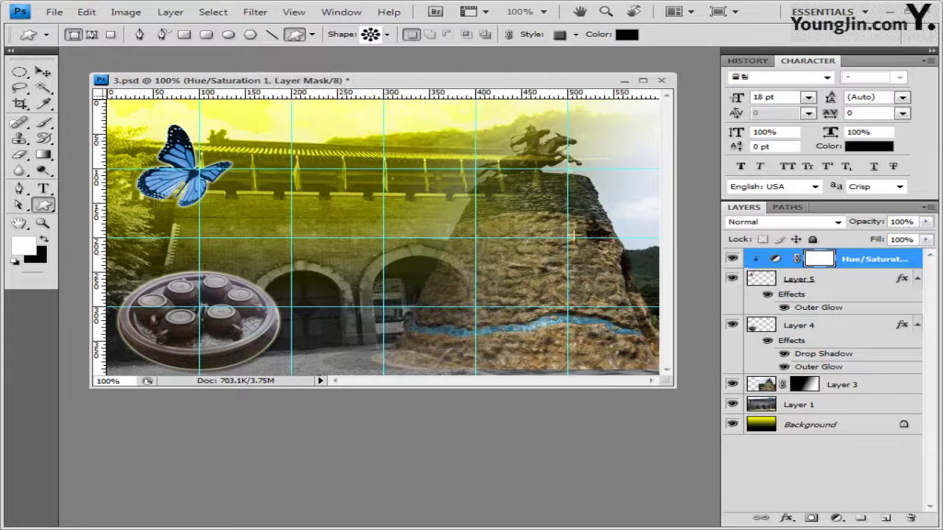
drag(473, 194, 593, 282)
Set the flower shape's style to None and give it an Inner Shadow
click(576, 34)
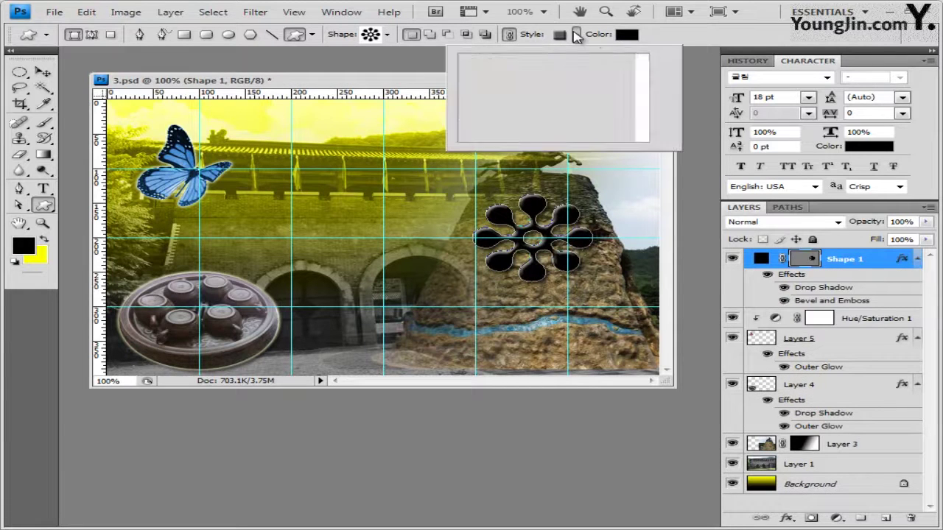
click(472, 65)
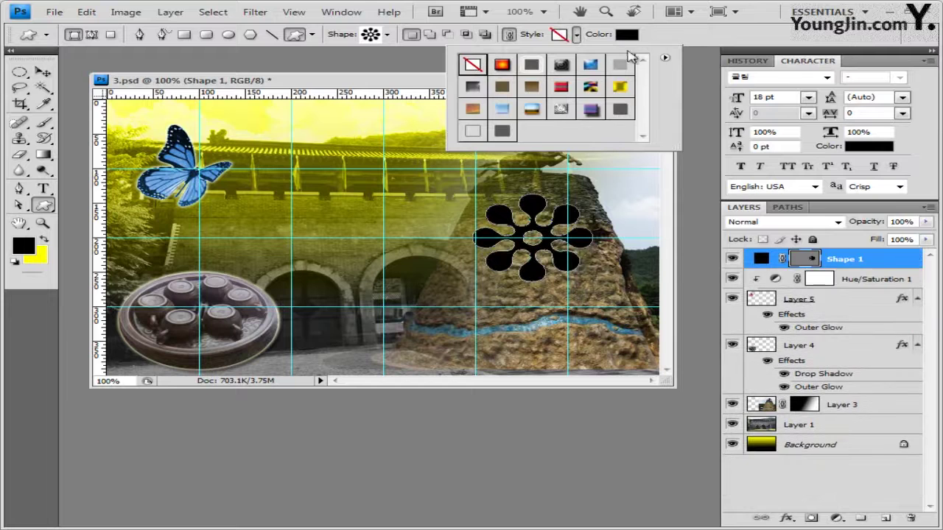
click(673, 42)
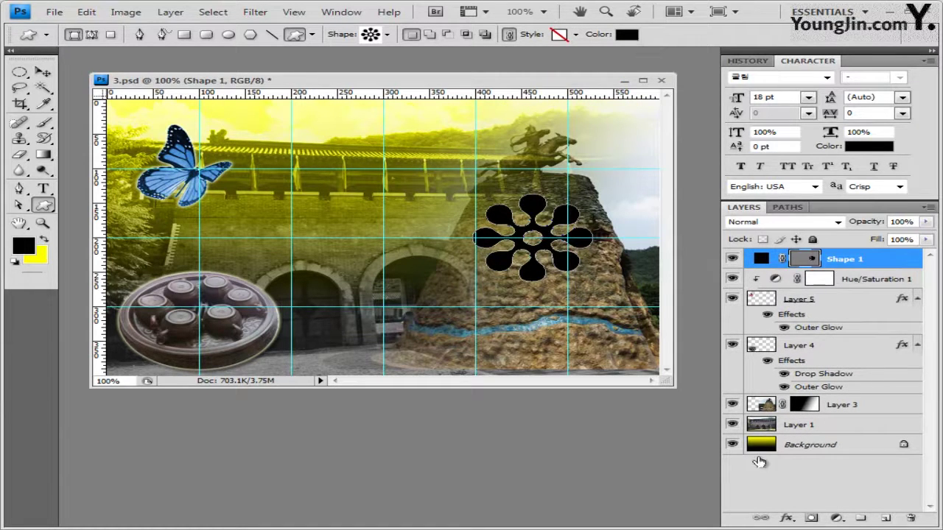
click(787, 518)
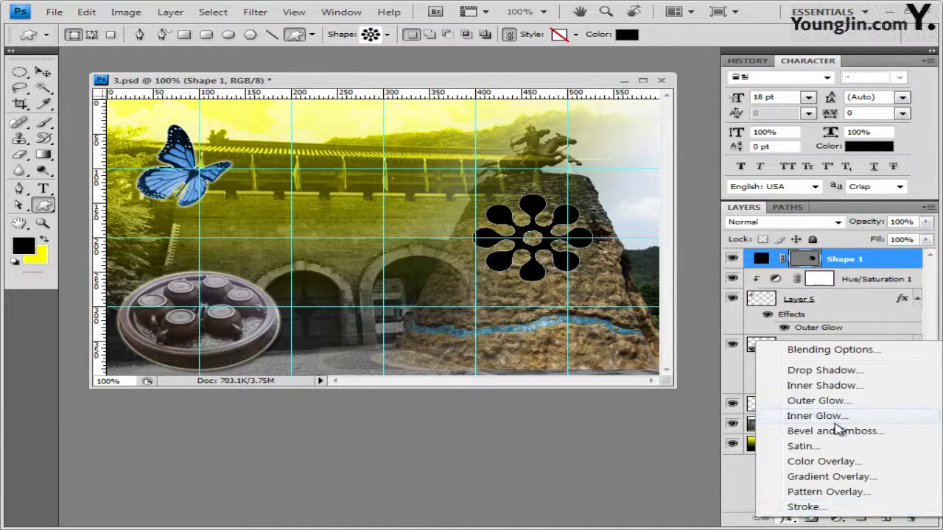
click(841, 386)
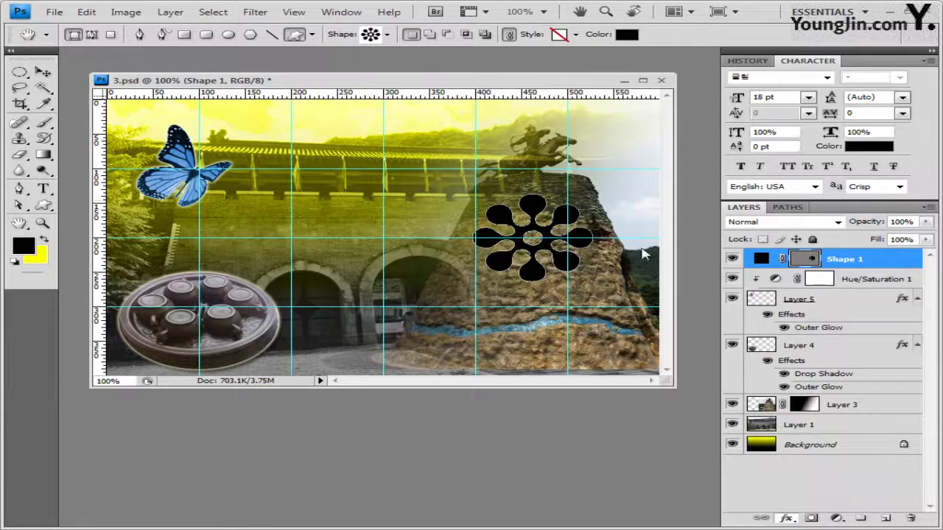
click(730, 269)
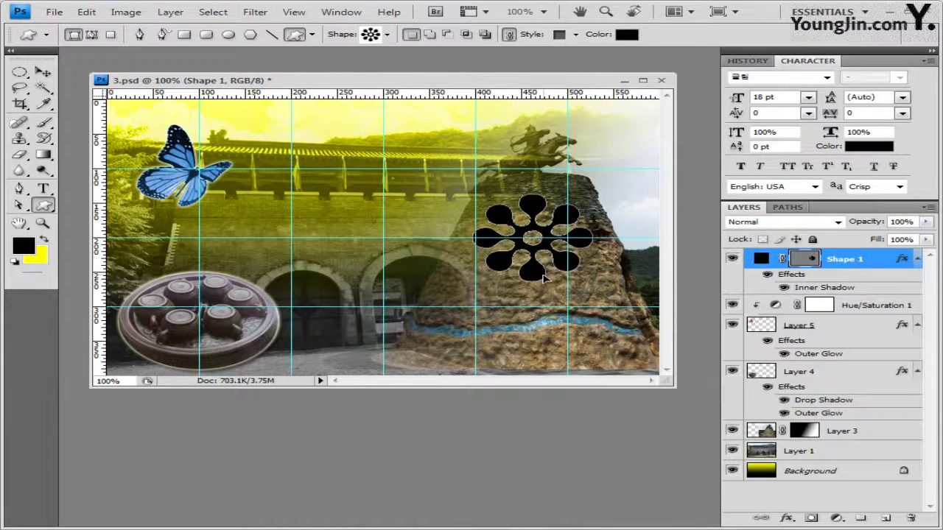
key(ctrl+t)
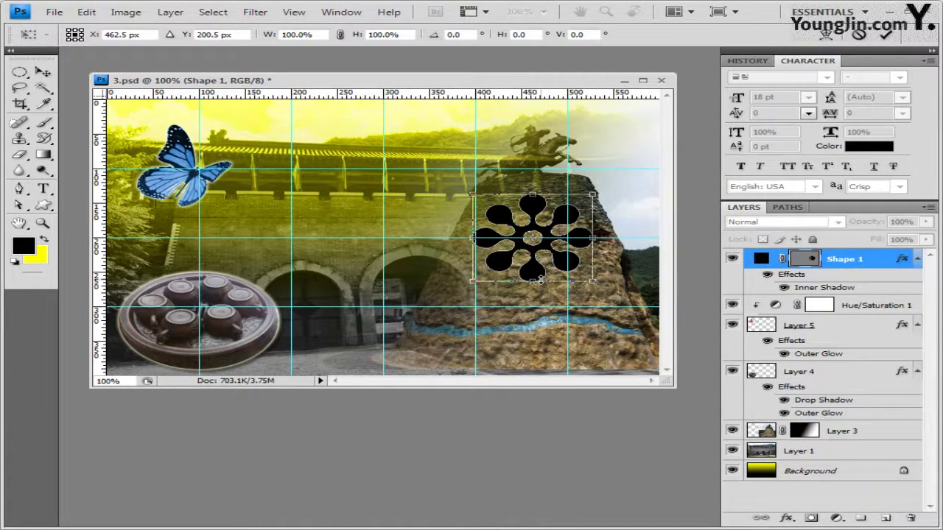
Move the flower right and down on the rock and change its fill to white
drag(541, 280, 574, 298)
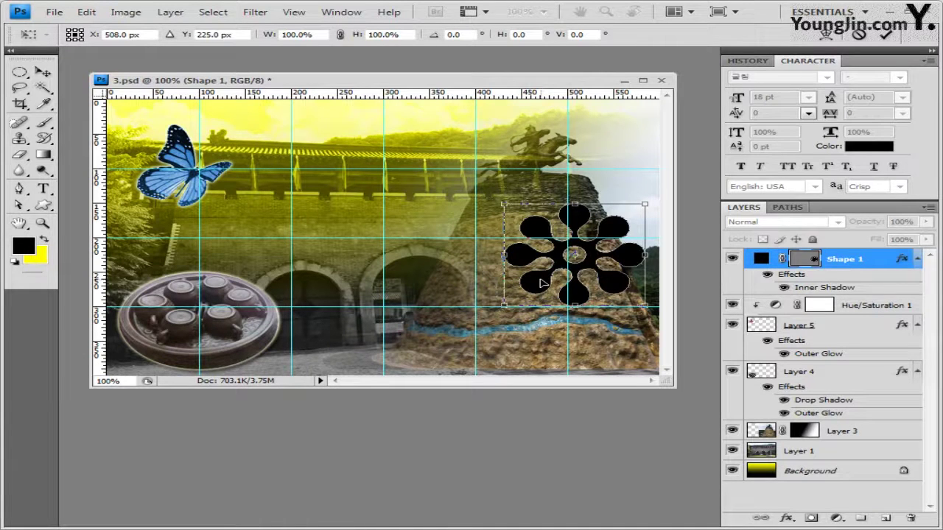
key(Return)
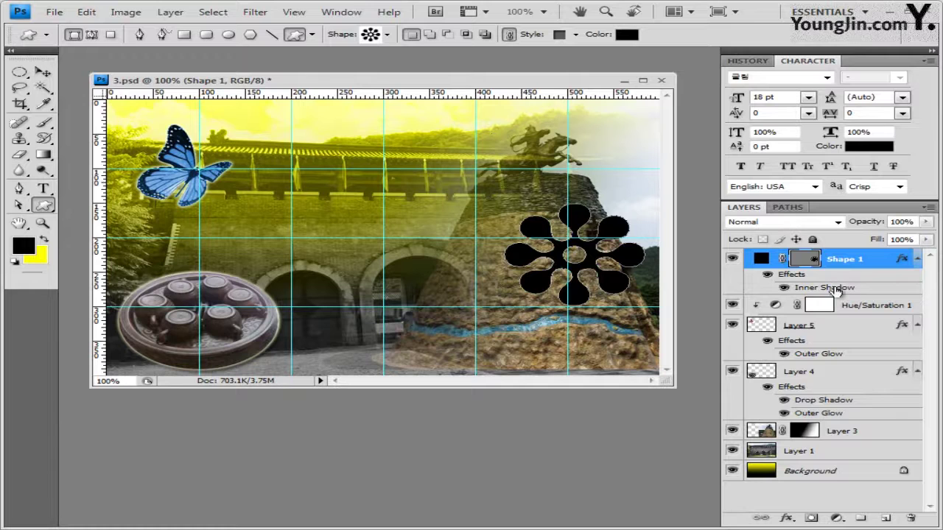
click(631, 34)
click(242, 141)
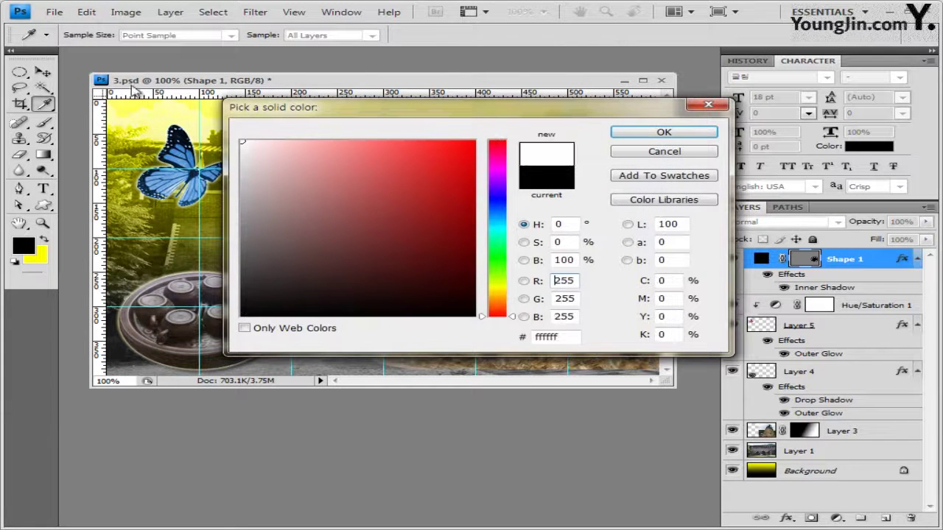
click(663, 132)
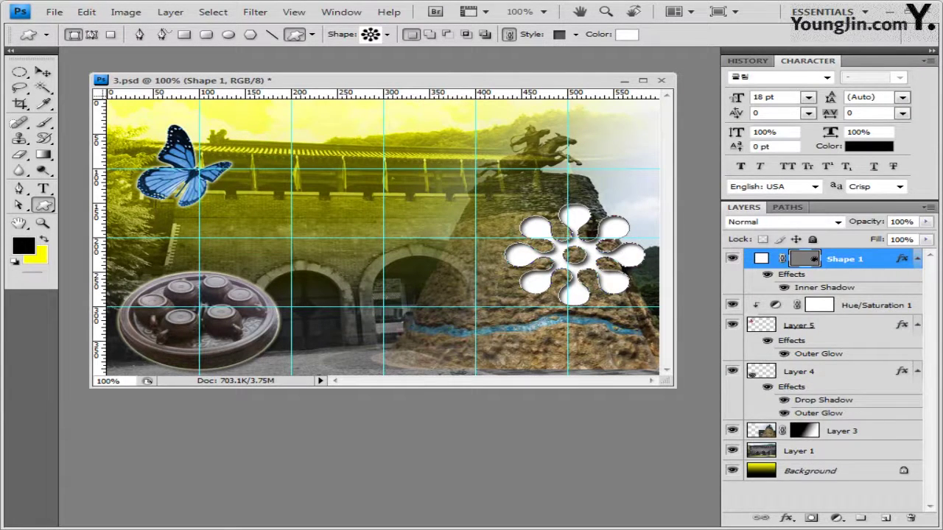
key(alt+Tab)
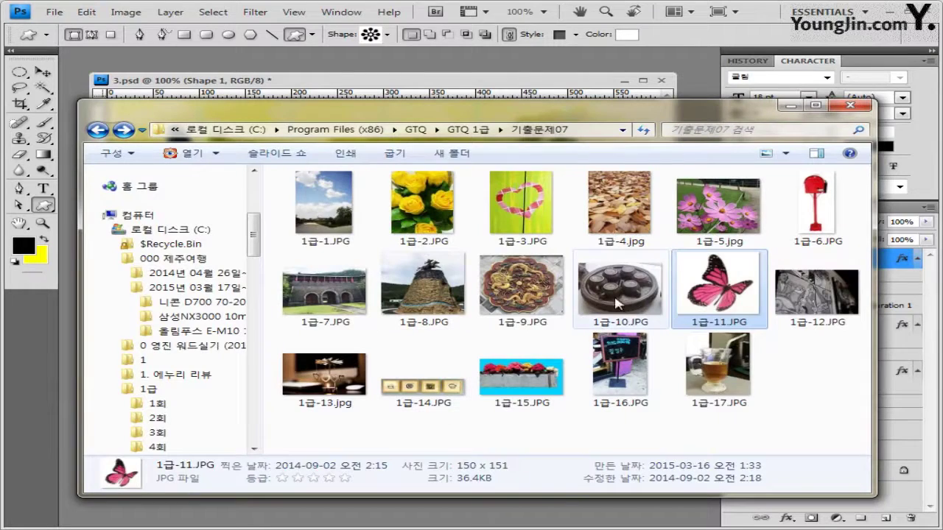
Open 1급-9.JPG in Photoshop, copy the whole dragon image, and close it
drag(522, 284, 471, 52)
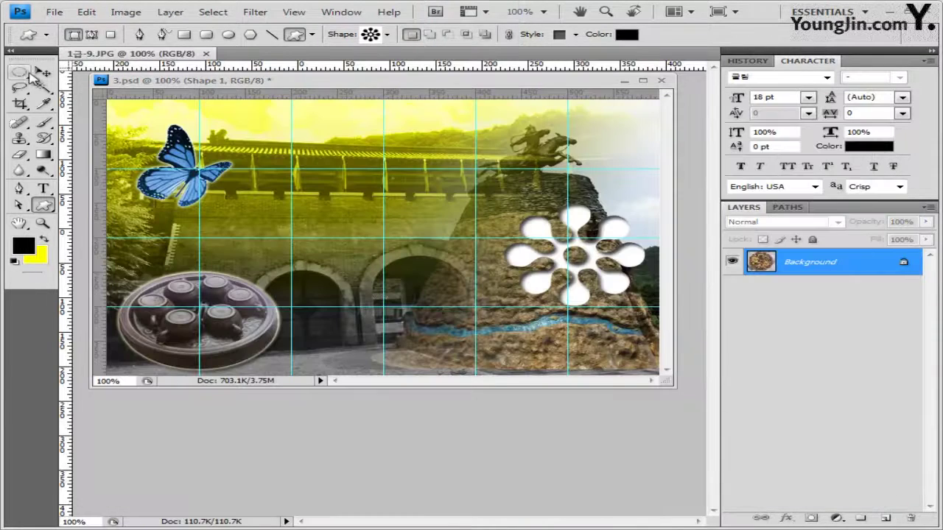
click(43, 72)
drag(140, 54, 392, 268)
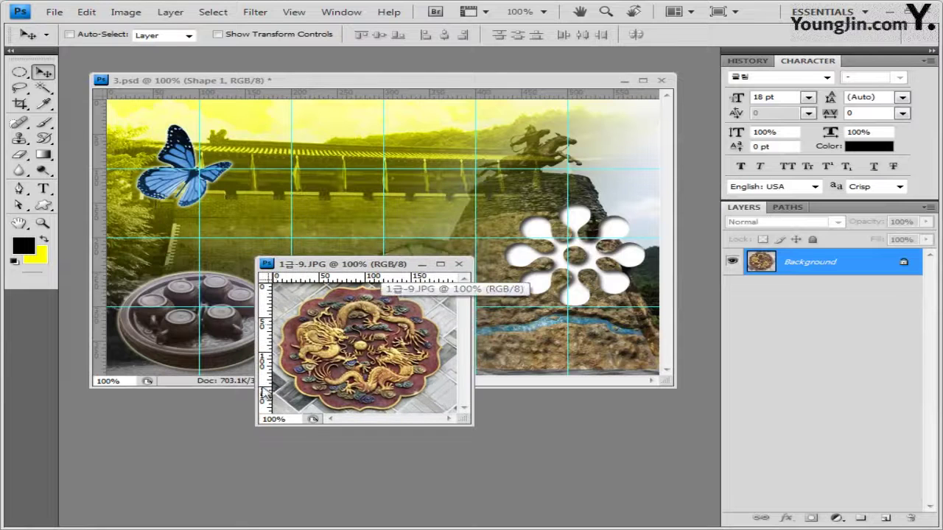
key(ctrl+a)
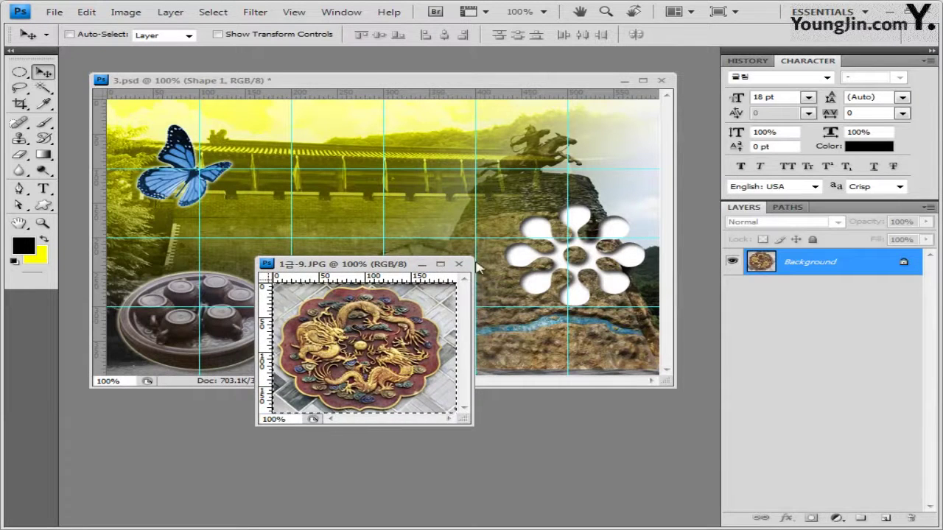
click(458, 264)
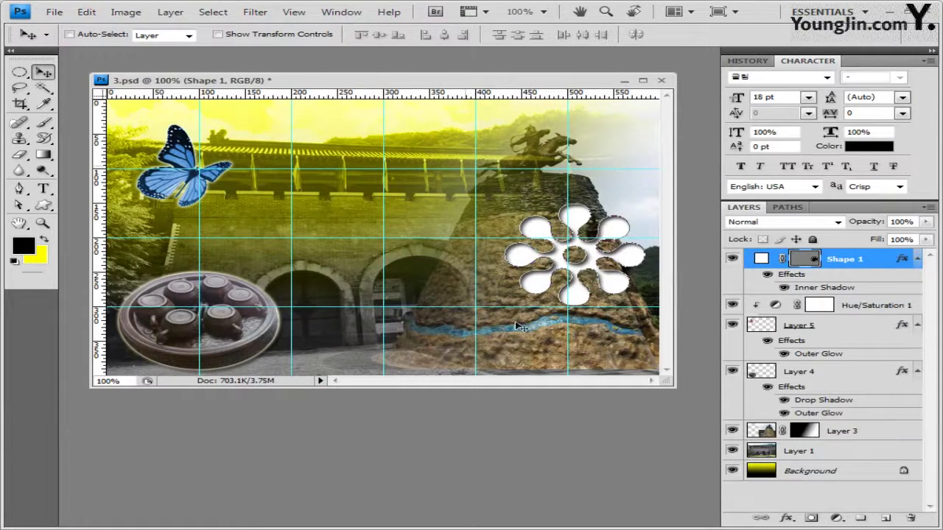
Paste the dragon into 3.psd as Layer 6 over the flower and clip it to Shape 1
key(ctrl+v)
drag(420, 252, 584, 266)
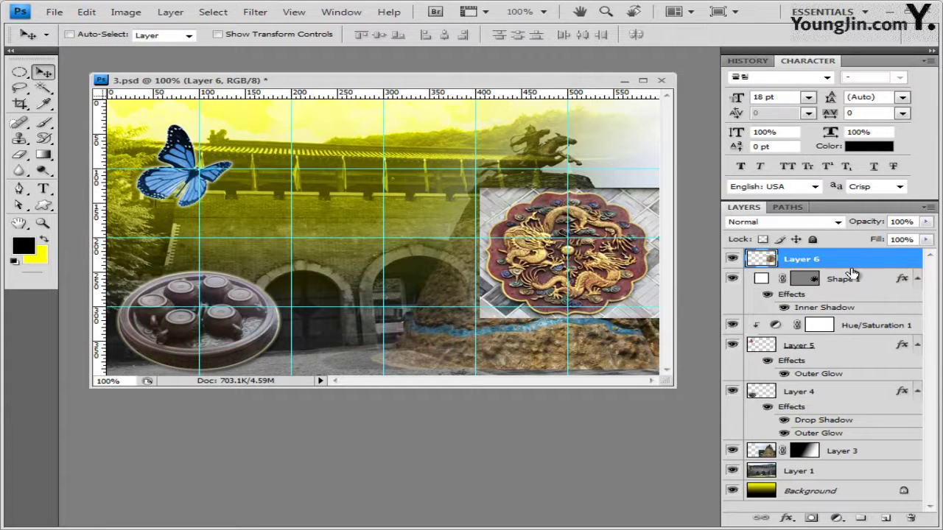
drag(852, 274, 859, 269)
alt+click(858, 269)
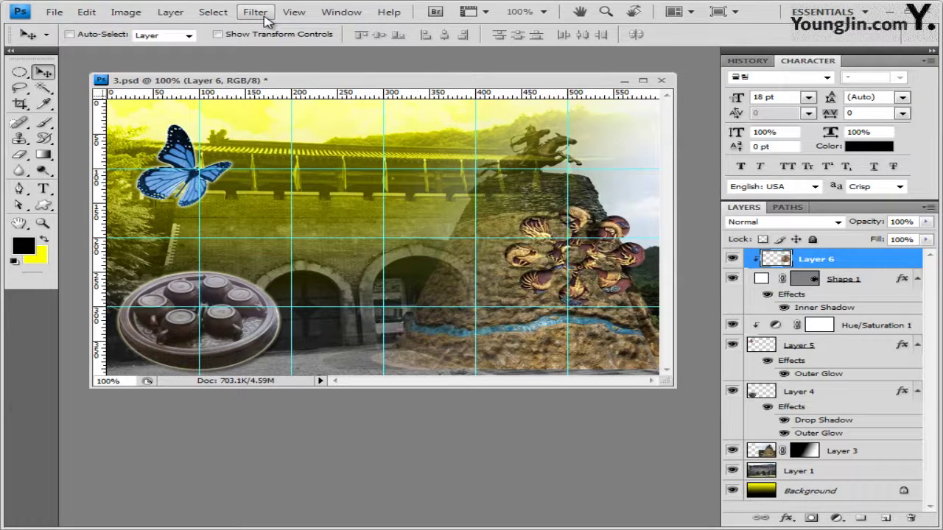
Apply the Paint Daubs filter (brush size 8, sharpness 7, Simple) to the dragon on Layer 6
click(266, 21)
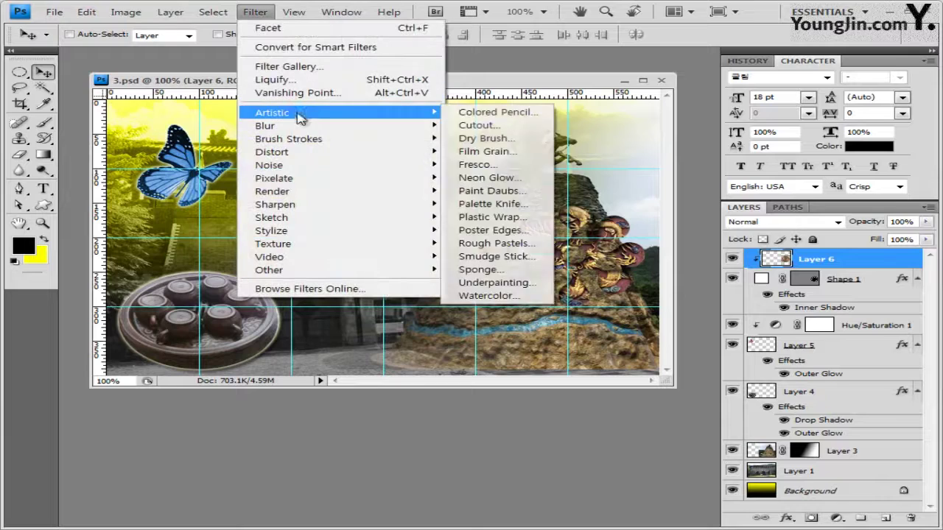
mouse_move(422, 115)
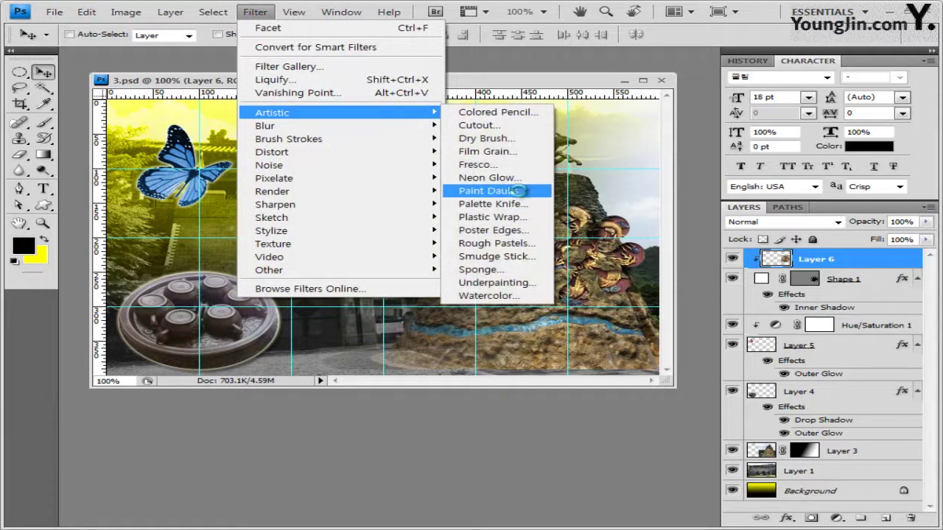
click(515, 191)
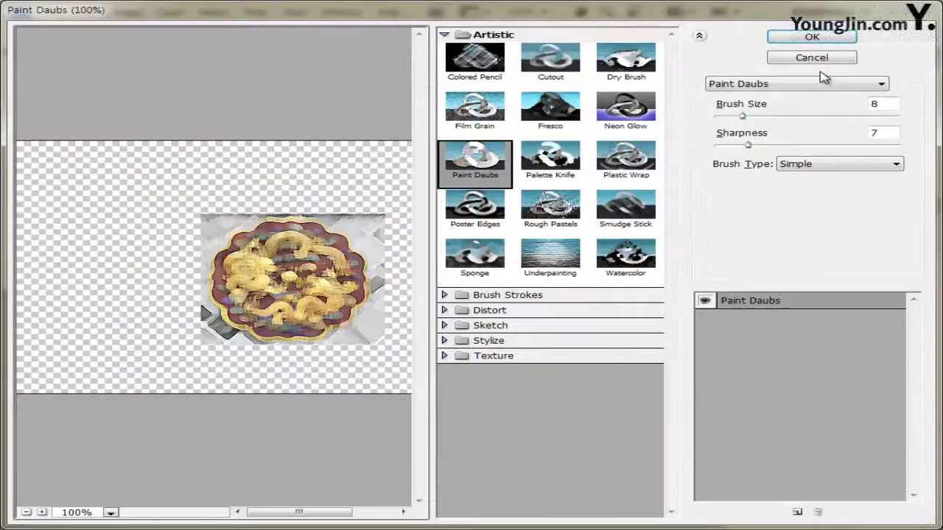
click(811, 37)
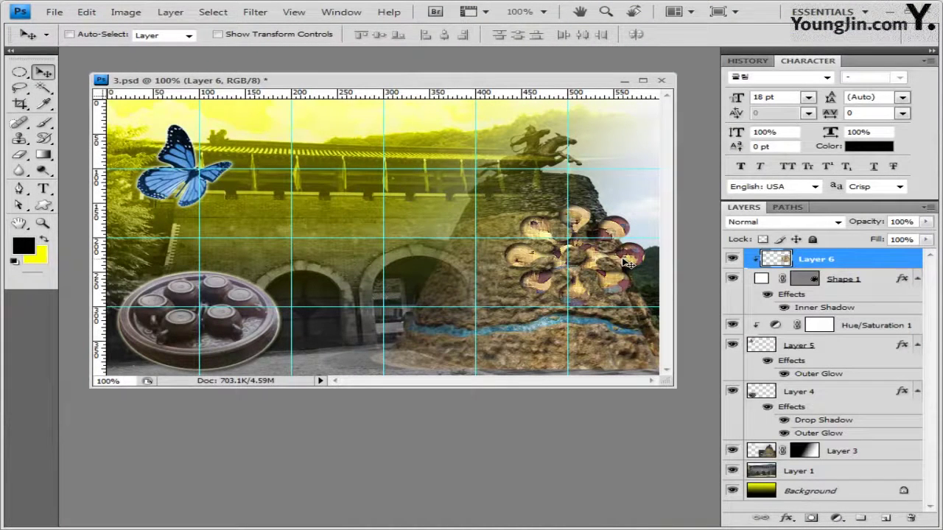
key(alt+bracketleft)
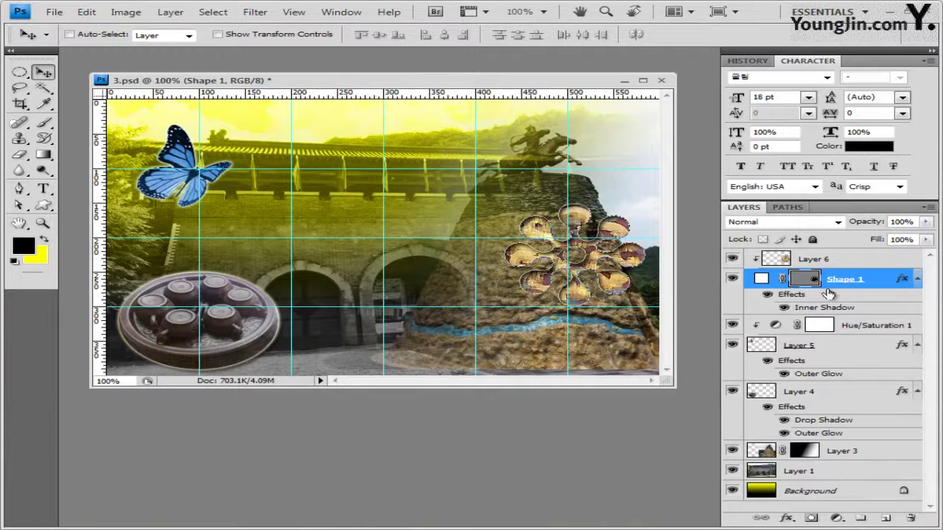
click(841, 261)
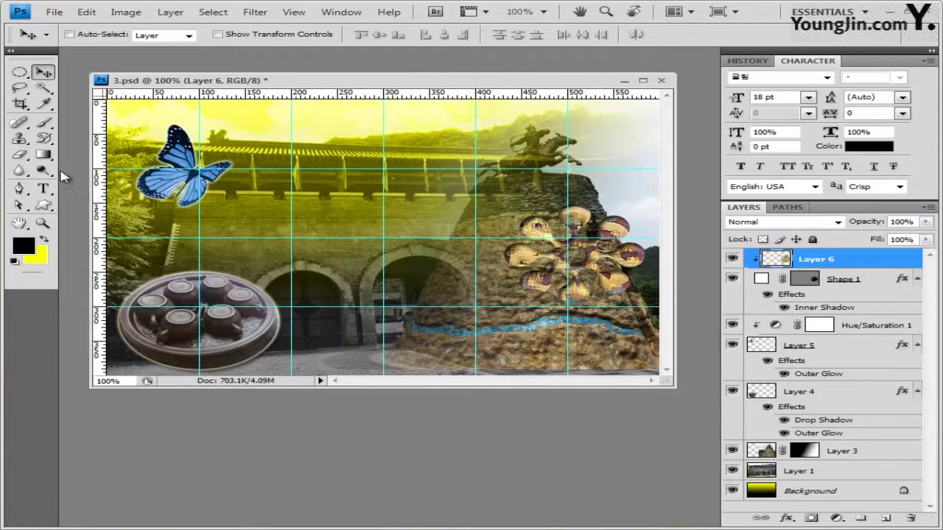
Draw a scroll ornament custom shape just above the tea tray
click(44, 207)
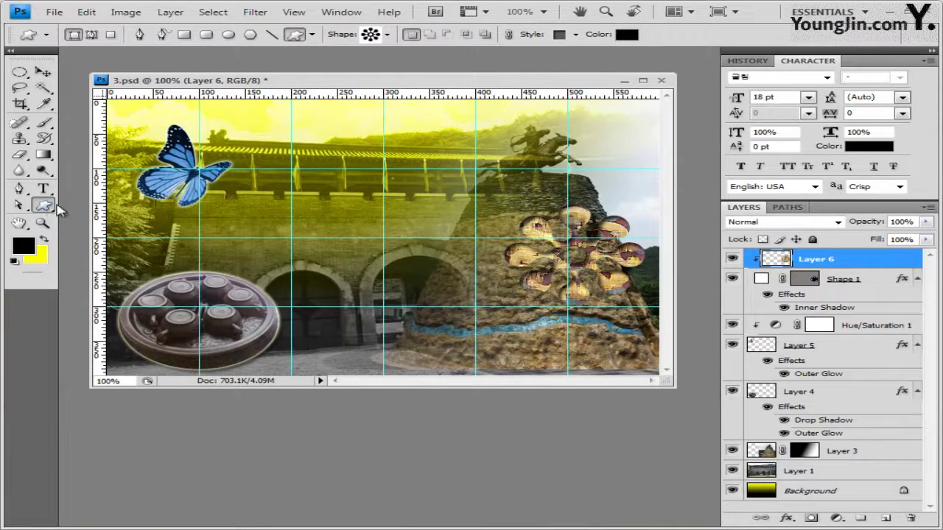
click(388, 35)
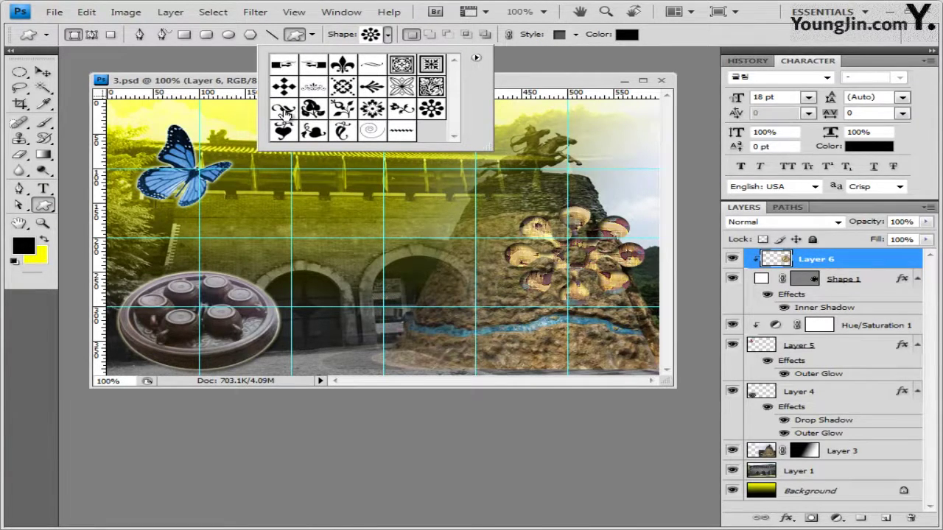
click(285, 112)
click(213, 83)
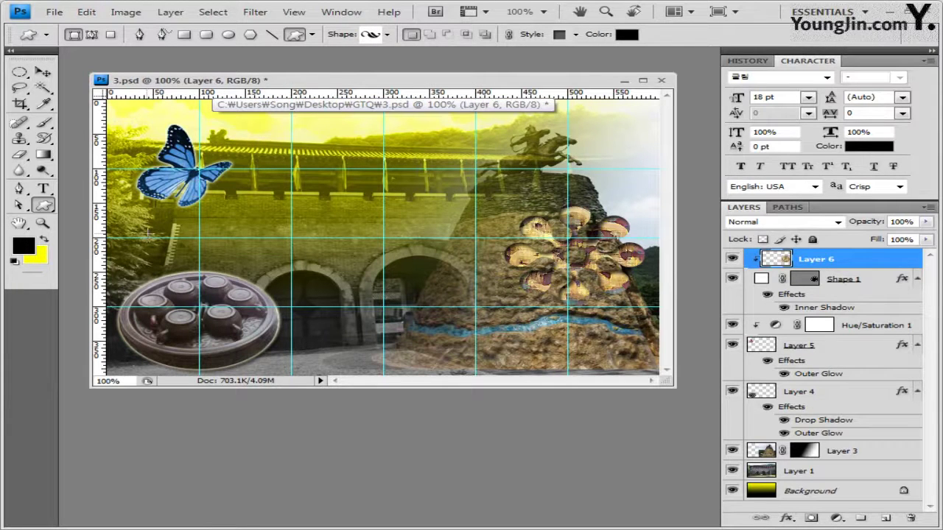
drag(149, 238, 227, 270)
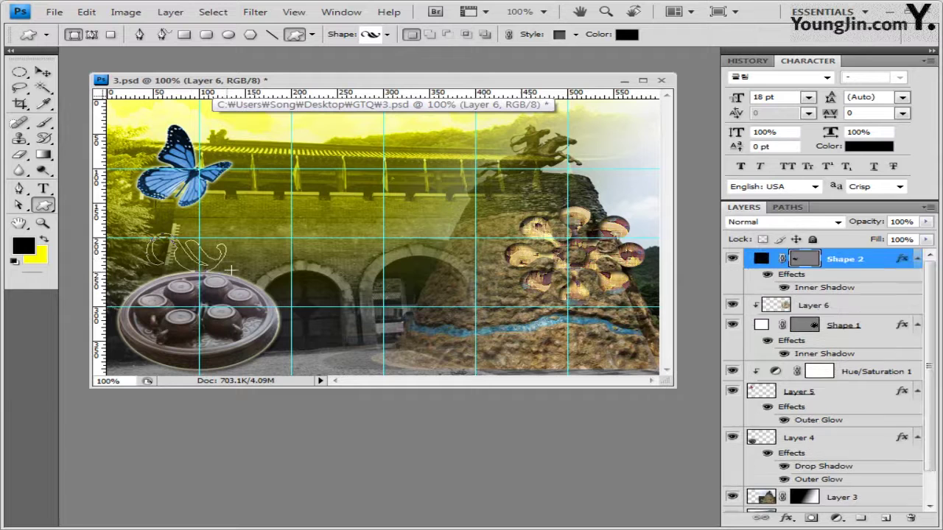
Set the ornament's style to None and its fill colour to #86d300
click(576, 34)
click(473, 65)
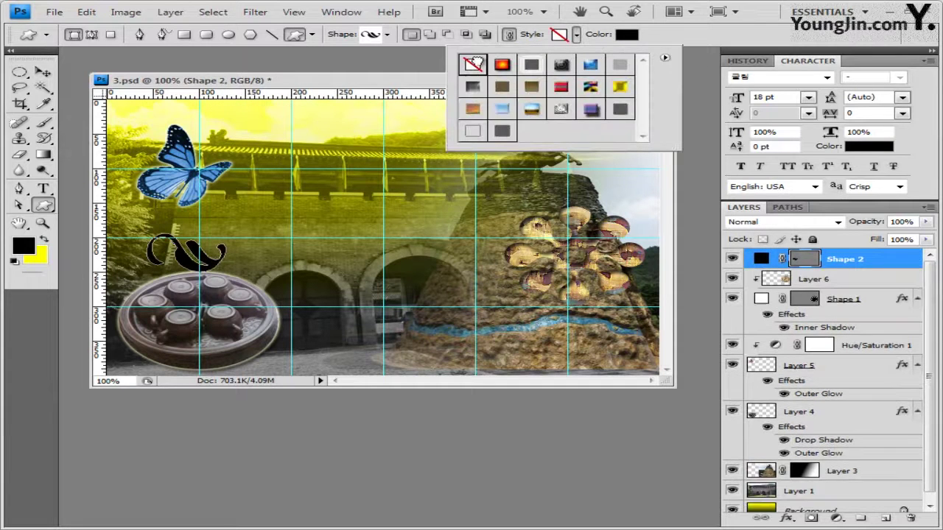
click(635, 36)
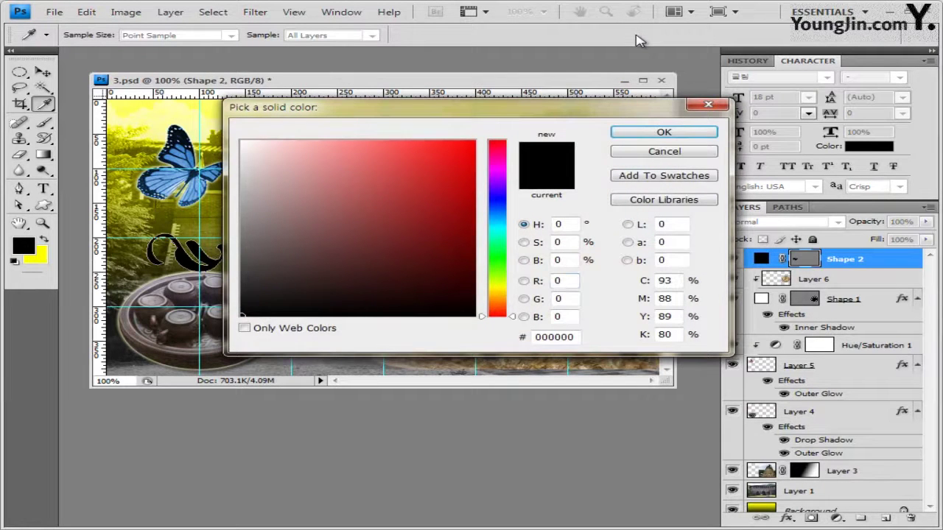
drag(574, 337, 293, 332)
text(86d300)
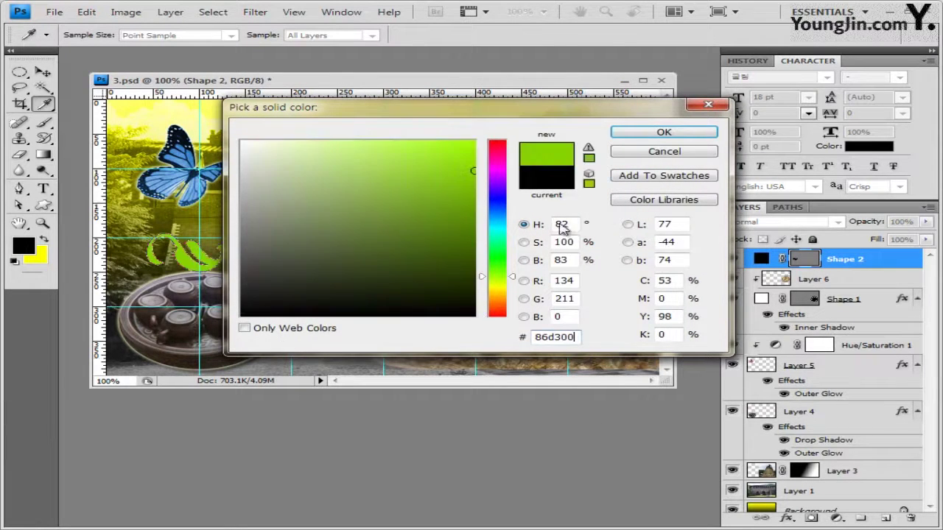
click(681, 135)
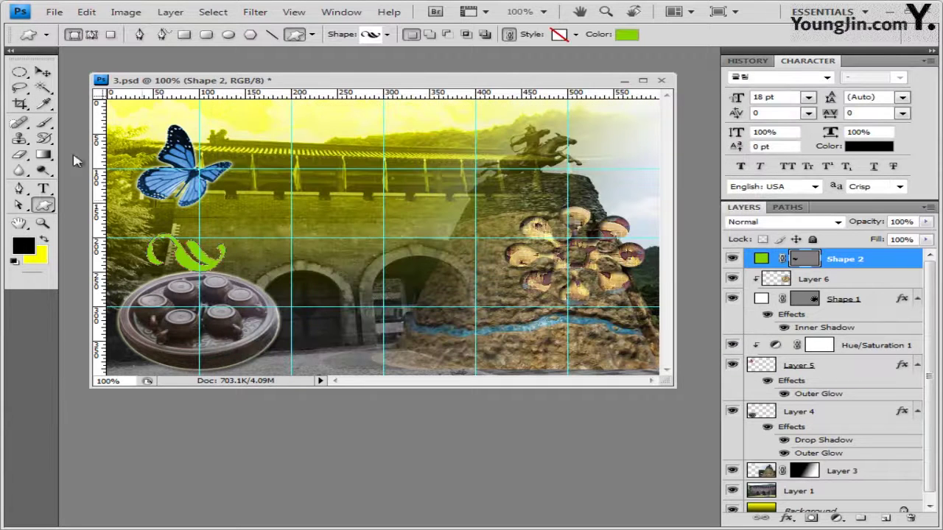
Reposition the green ornament further left above the tea tray with Free Transform
click(42, 72)
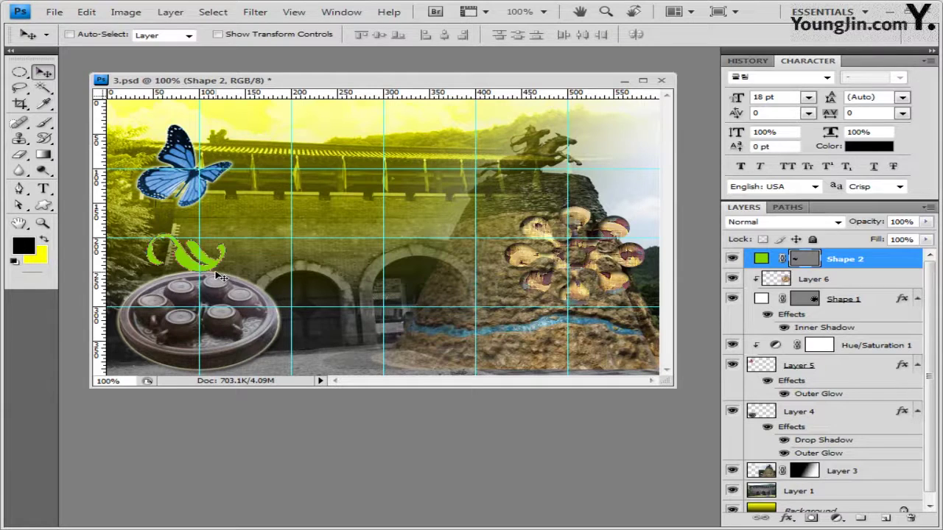
key(ctrl+t)
key(Return)
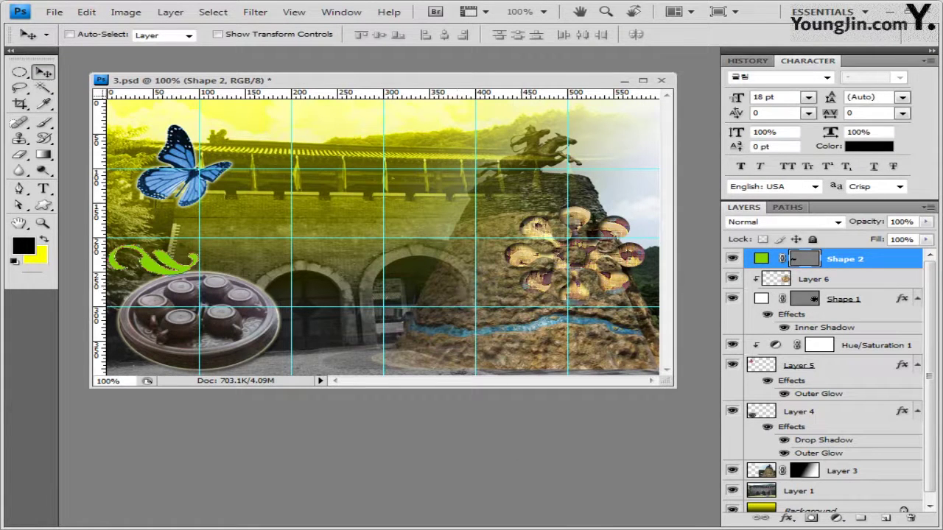
Add an Inner Glow layer effect to the green ornament with default settings
click(796, 518)
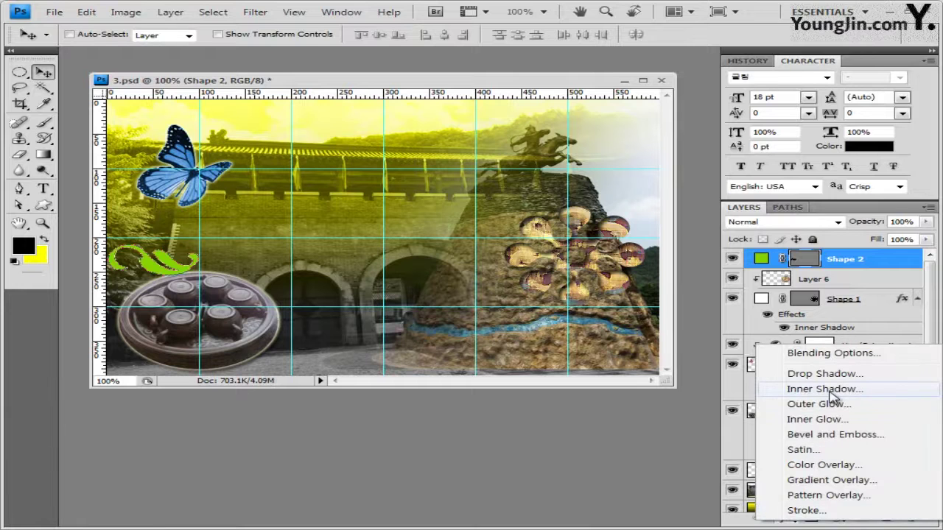
click(818, 419)
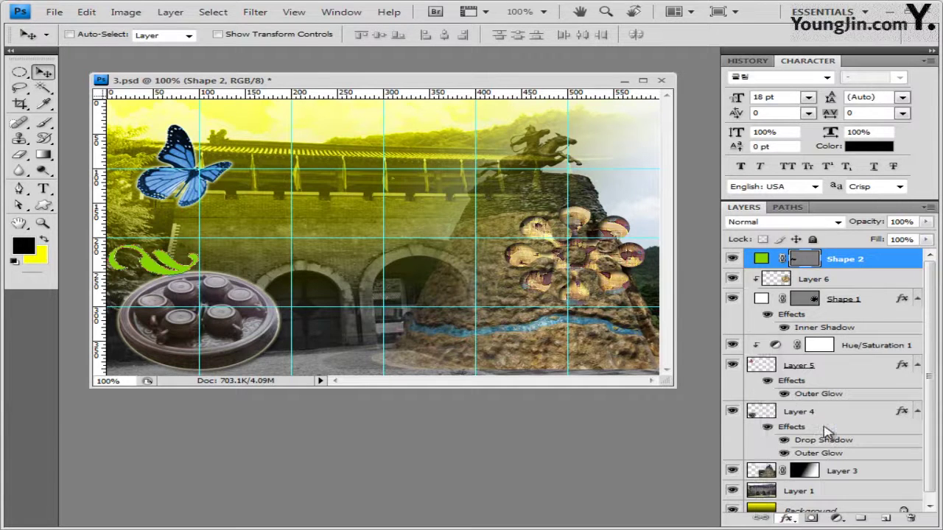
click(728, 268)
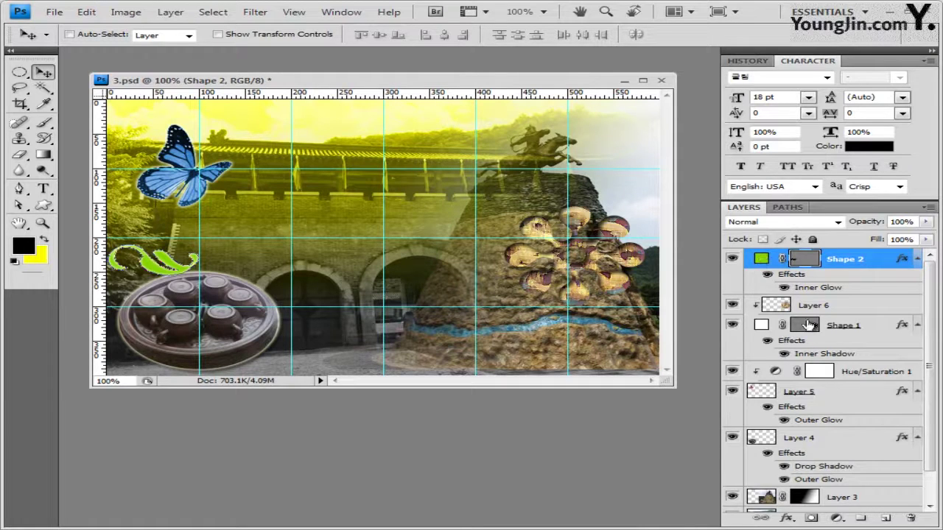
Reselect the Shape 2 layer, leaving the layer order unchanged, and switch to the Custom Shape Tool
click(777, 307)
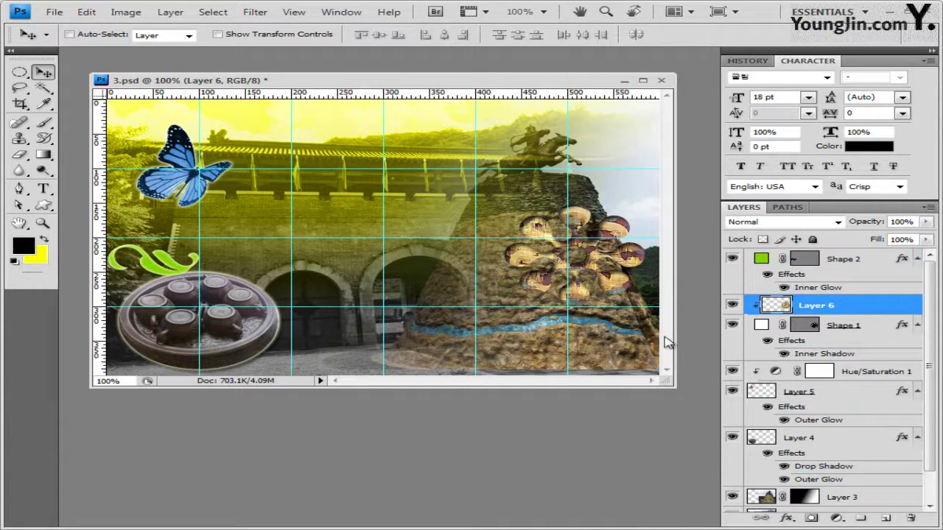
click(855, 263)
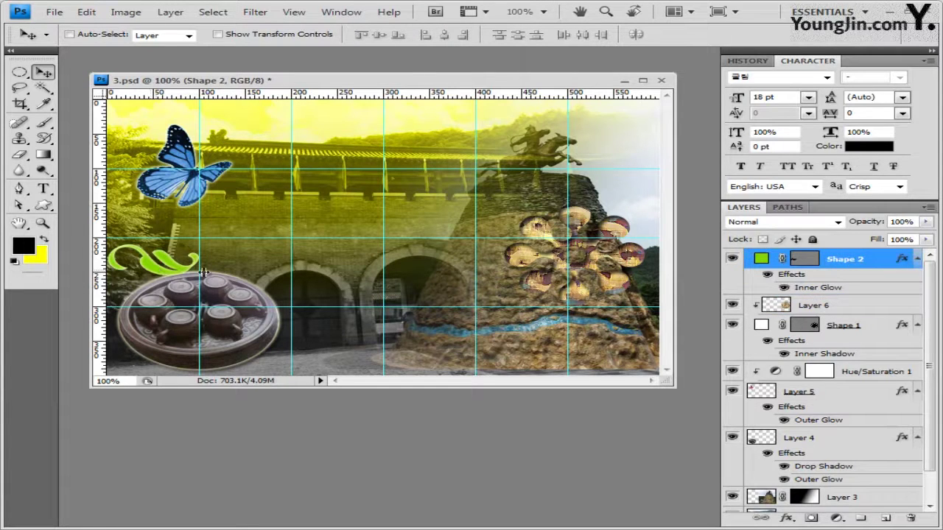
double_click(848, 262)
mouse_move(851, 262)
mouse_down()
mouse_move(806, 416)
mouse_move(817, 480)
mouse_move(840, 254)
mouse_up()
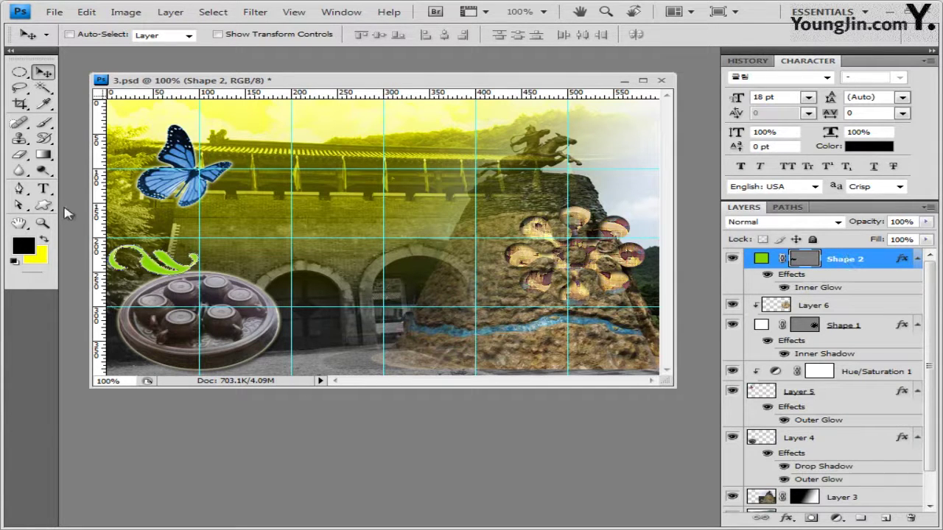
click(43, 206)
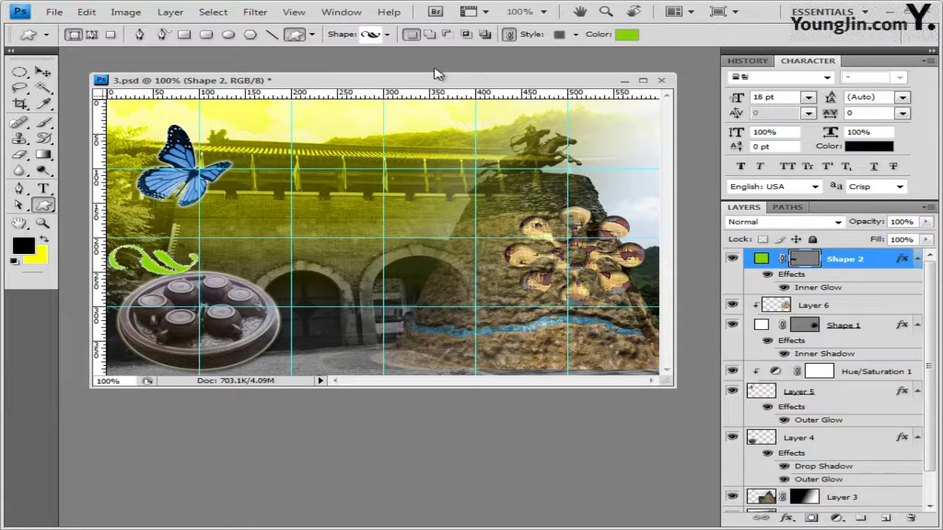
Replace the shapes with the Banners and Awards set and draw Banner 4 right of the tea tray
click(389, 34)
click(476, 58)
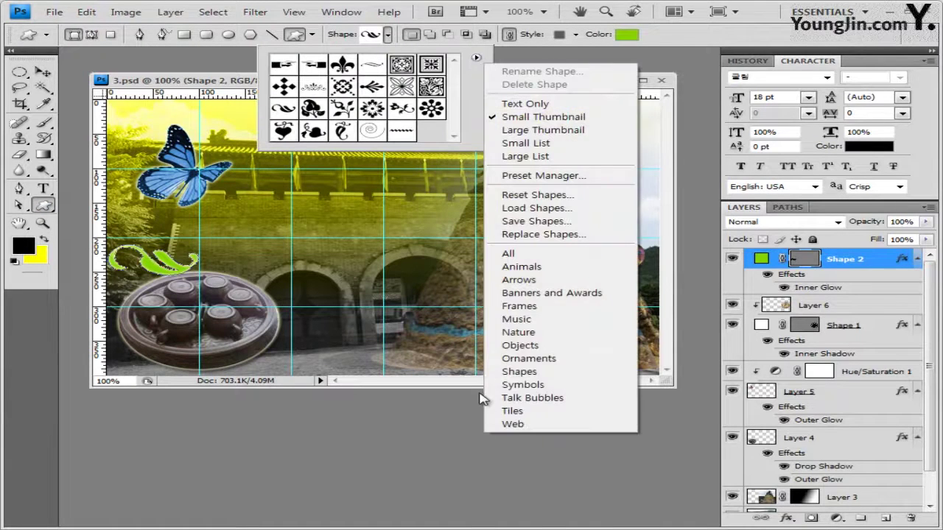
click(552, 293)
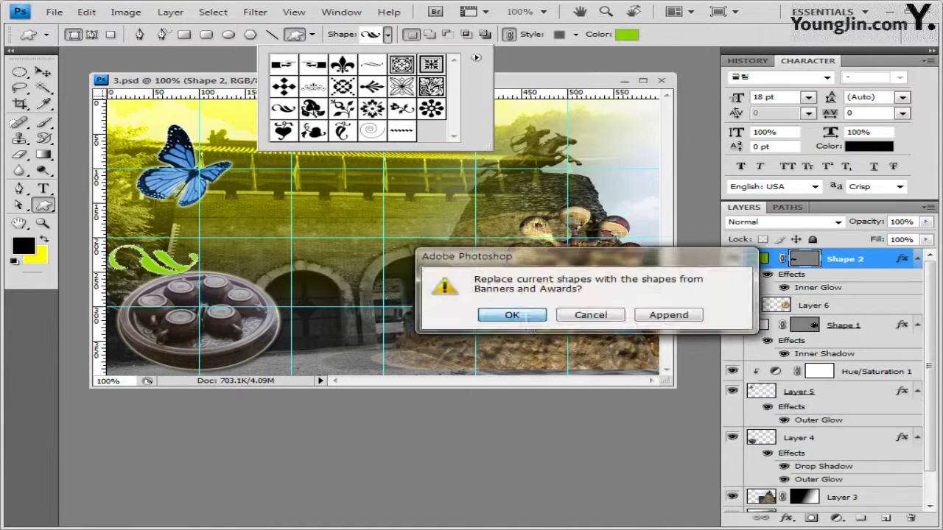
click(516, 315)
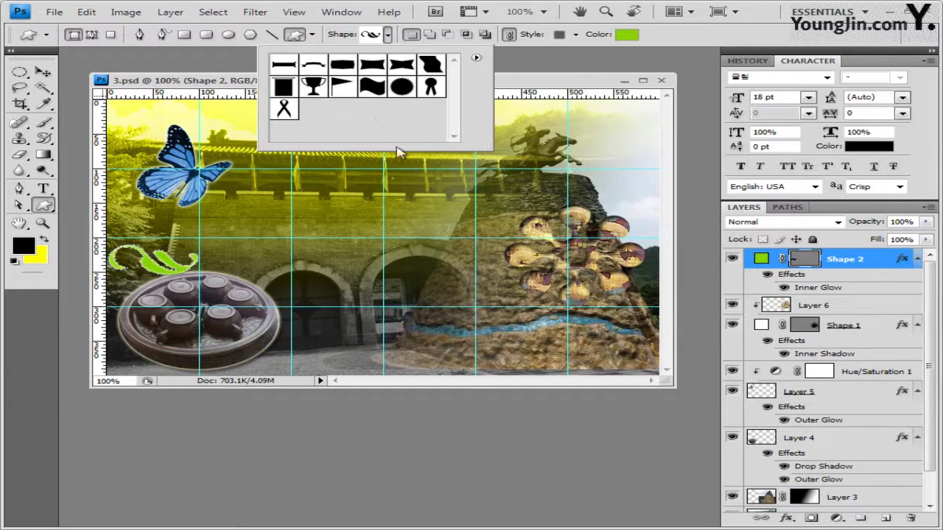
click(377, 68)
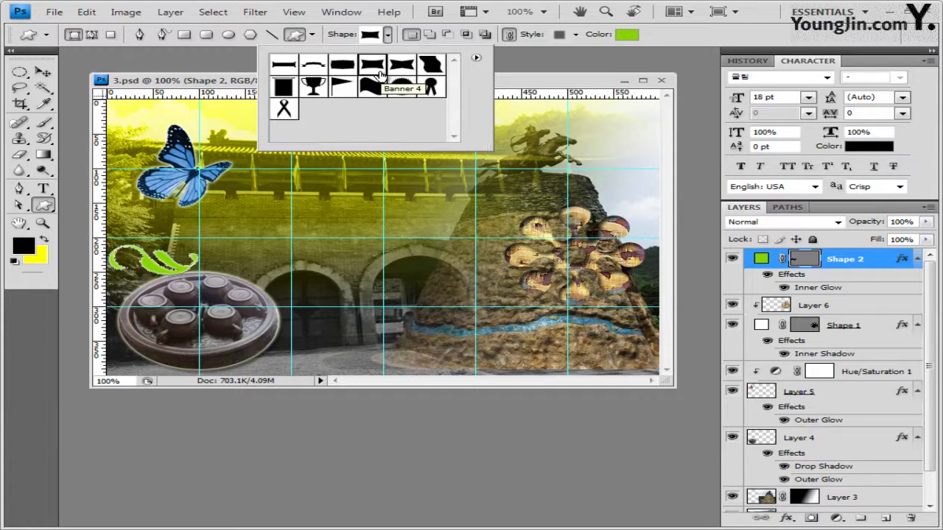
click(242, 75)
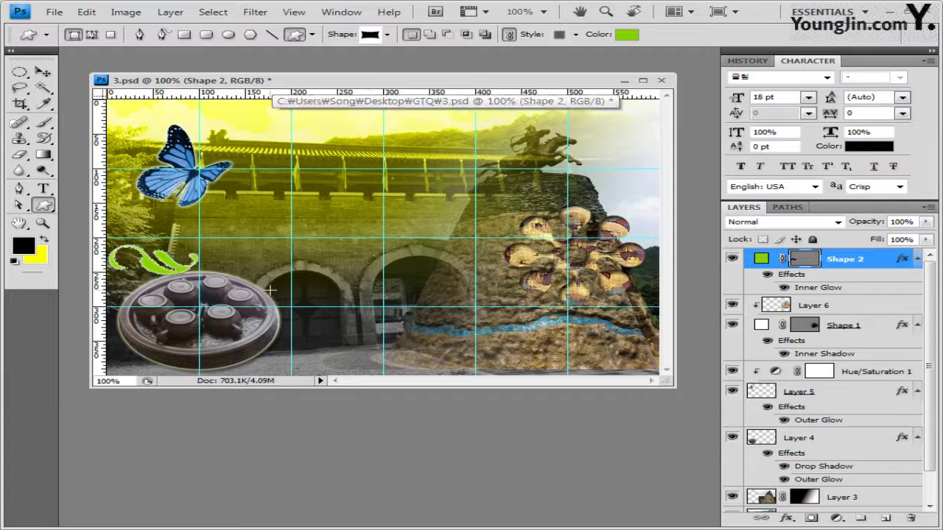
mouse_move(274, 325)
mouse_down()
mouse_move(453, 353)
mouse_move(346, 359)
mouse_move(280, 346)
mouse_move(275, 325)
mouse_up()
Clear the banner's preset style and set its fill colour to ffff00
click(576, 35)
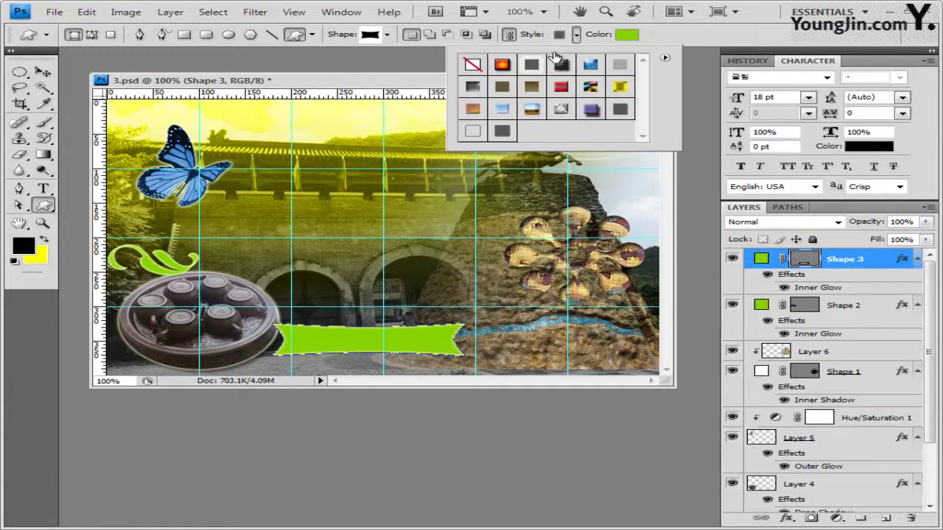
click(473, 64)
click(652, 43)
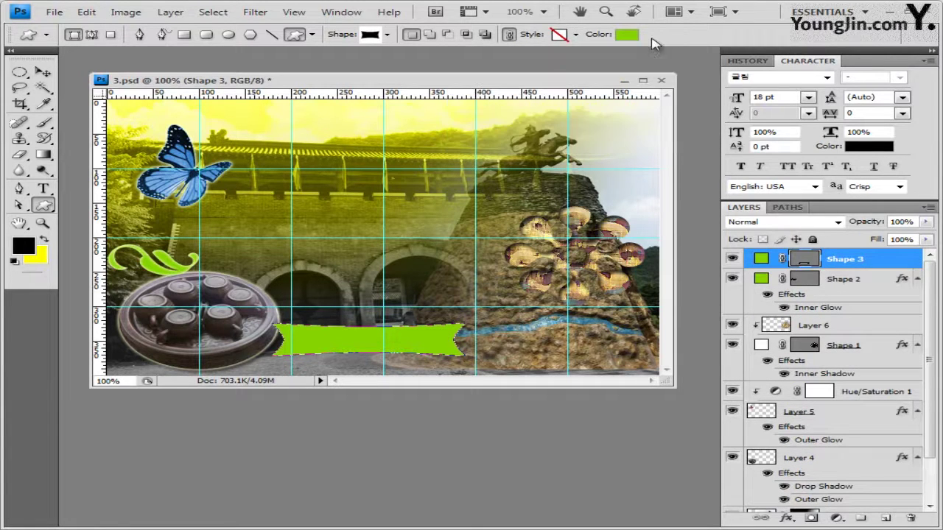
click(628, 34)
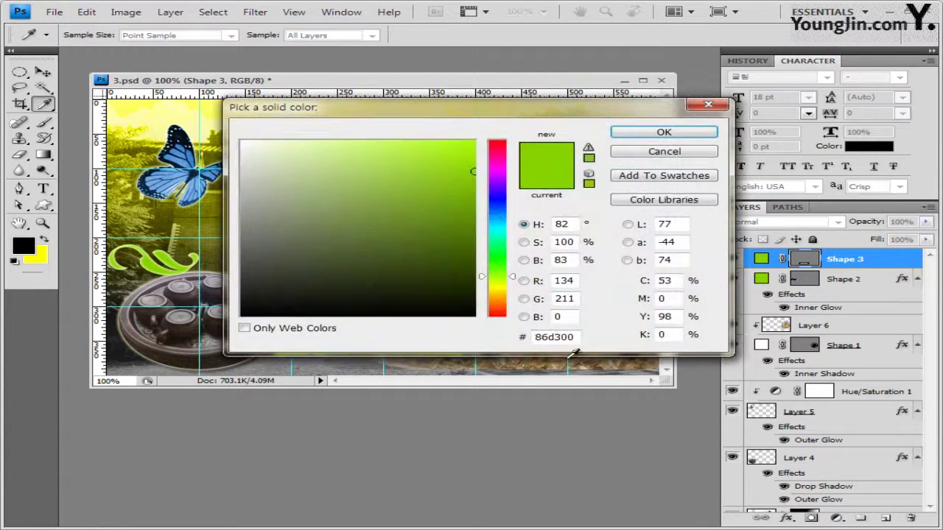
drag(574, 338, 420, 337)
text(ffff00)
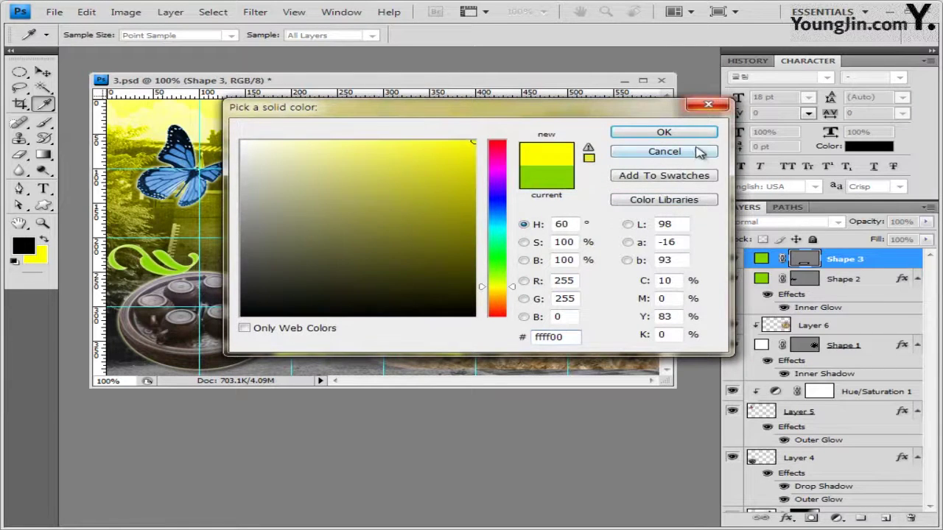
click(694, 133)
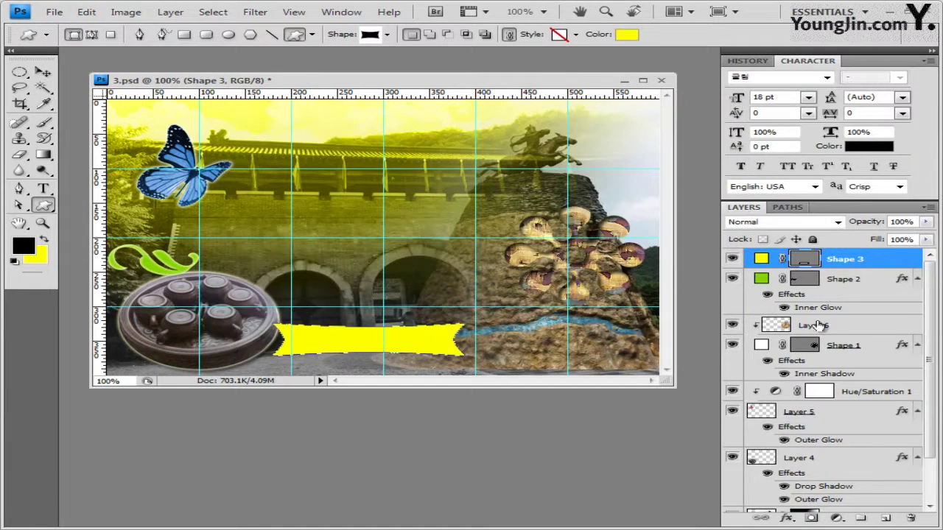
Add Inner Glow and Drop Shadow effects to the banner
click(788, 518)
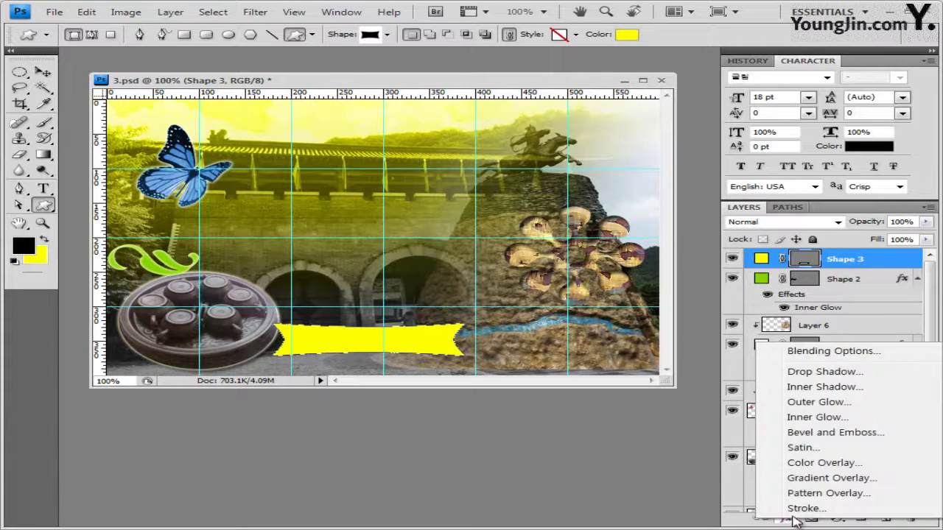
click(817, 417)
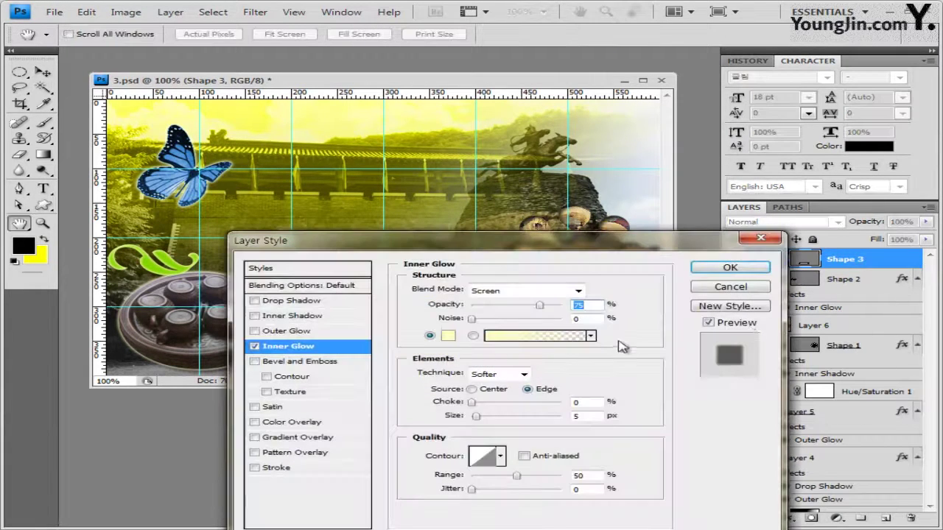
click(292, 302)
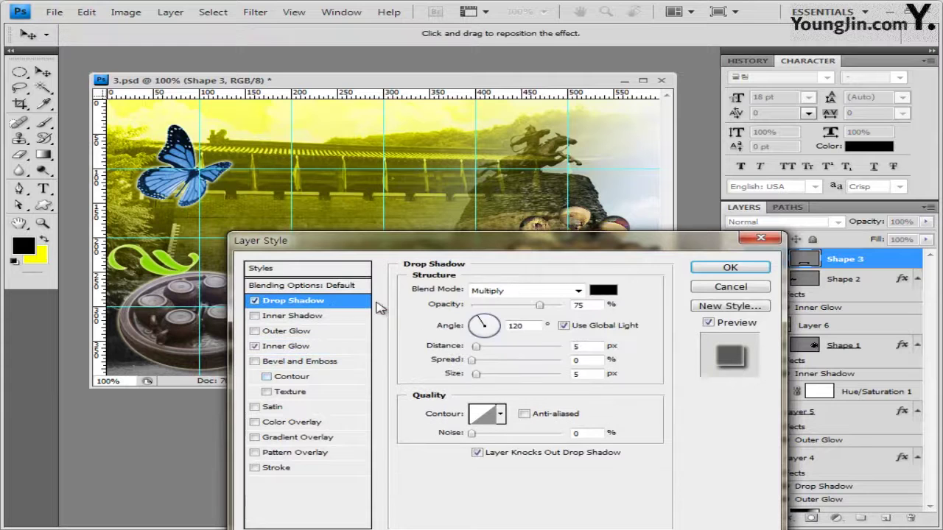
click(731, 268)
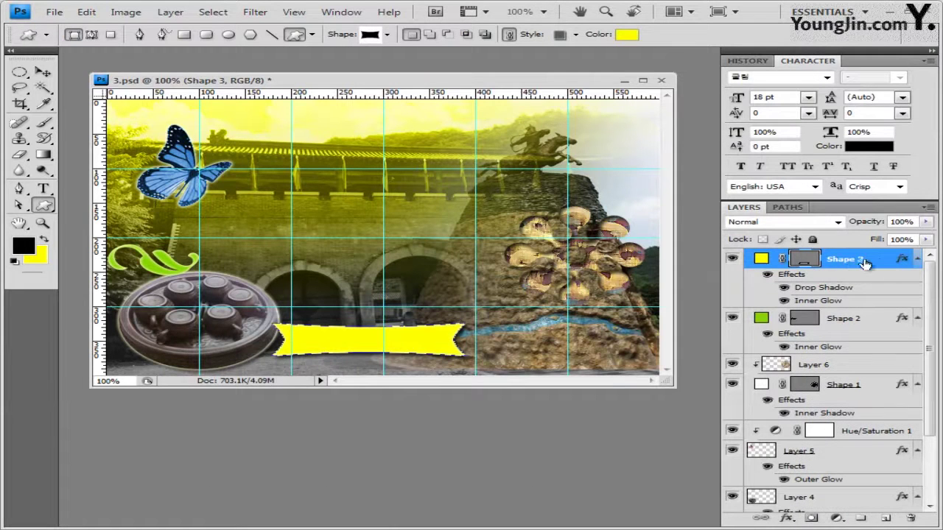
Lower the Shape 3 banner's layer opacity to 50%
click(905, 221)
text(50)
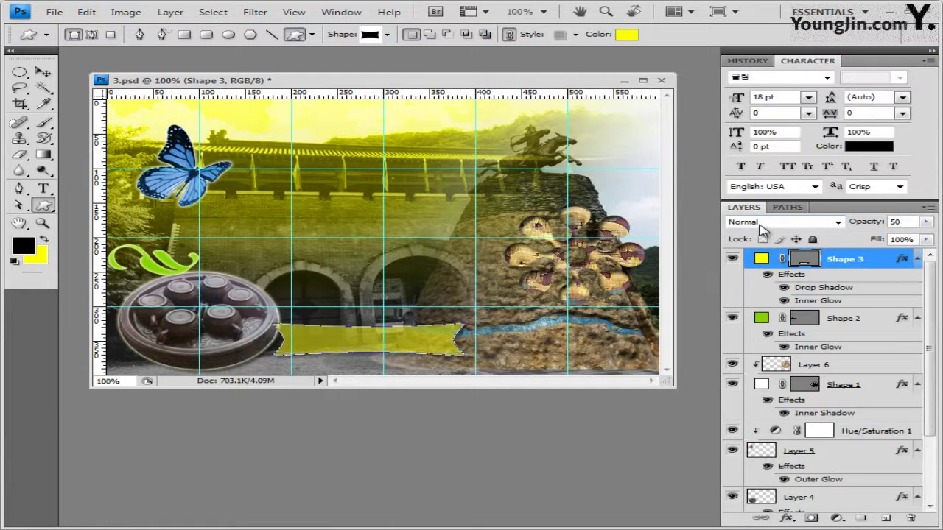
key(Return)
key(ctrl+t)
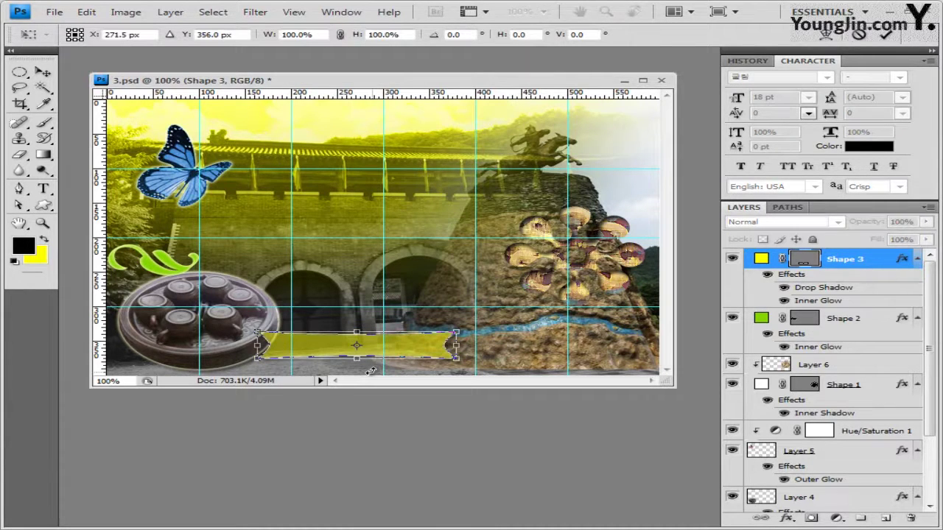
key(Return)
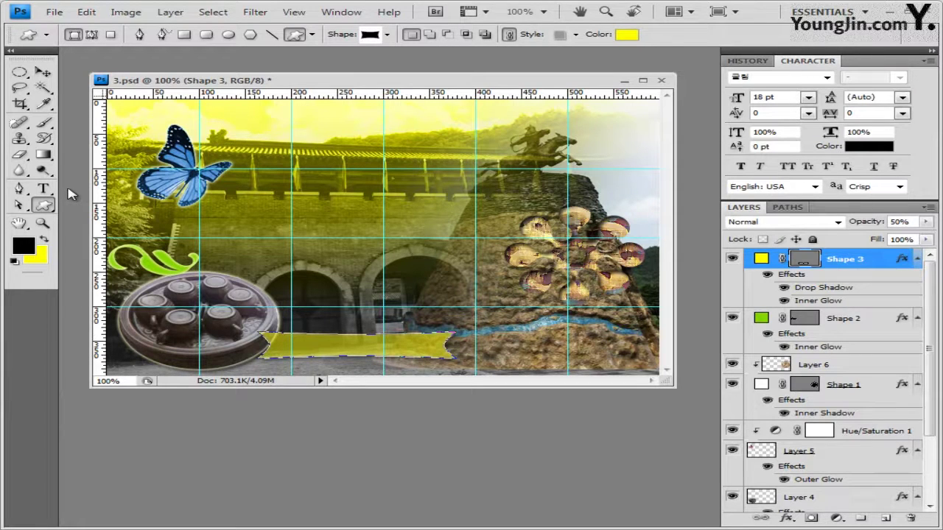
drag(44, 188, 91, 190)
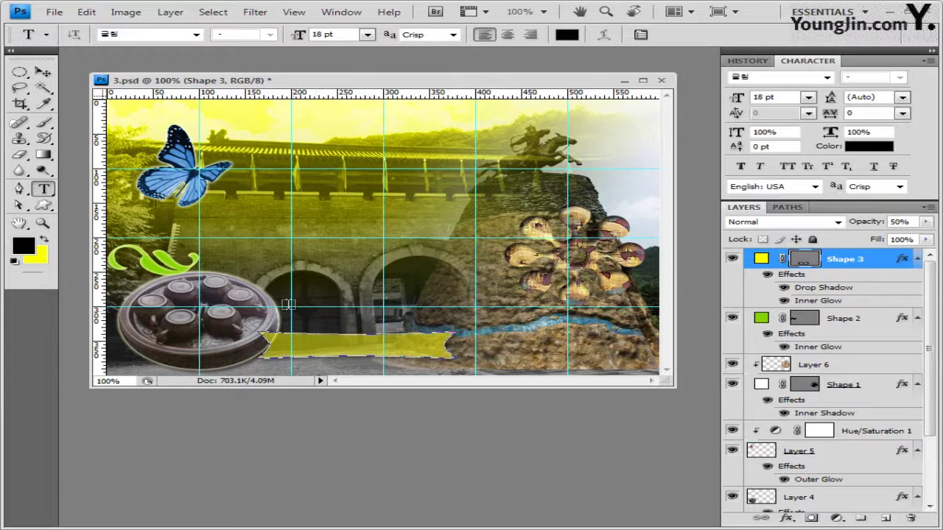
Type the title 전통문화 특별전 in 50 pt 돋움 across the middle of the canvas
click(259, 288)
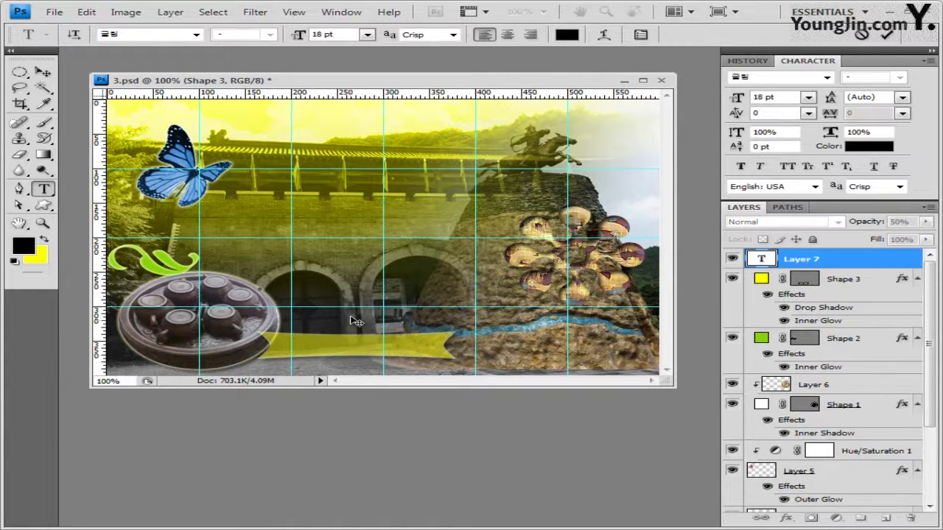
click(196, 35)
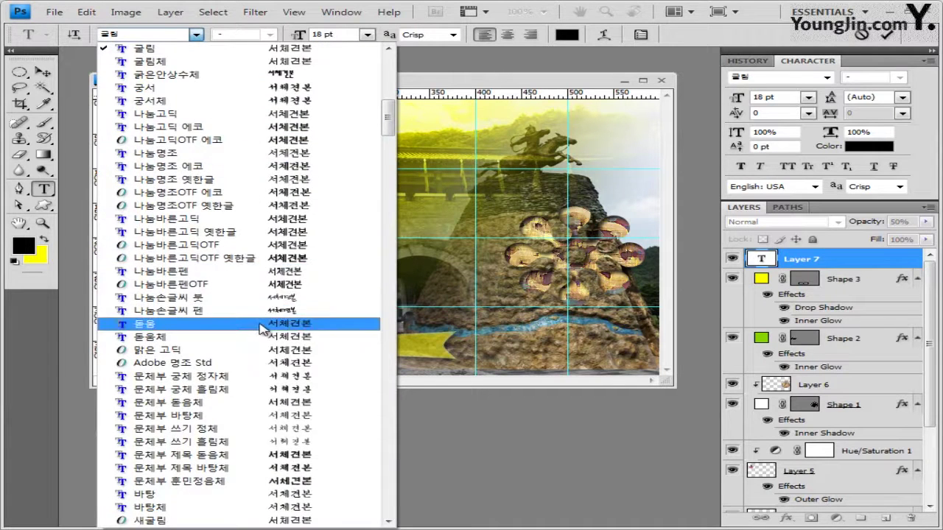
click(261, 324)
key(Tab)
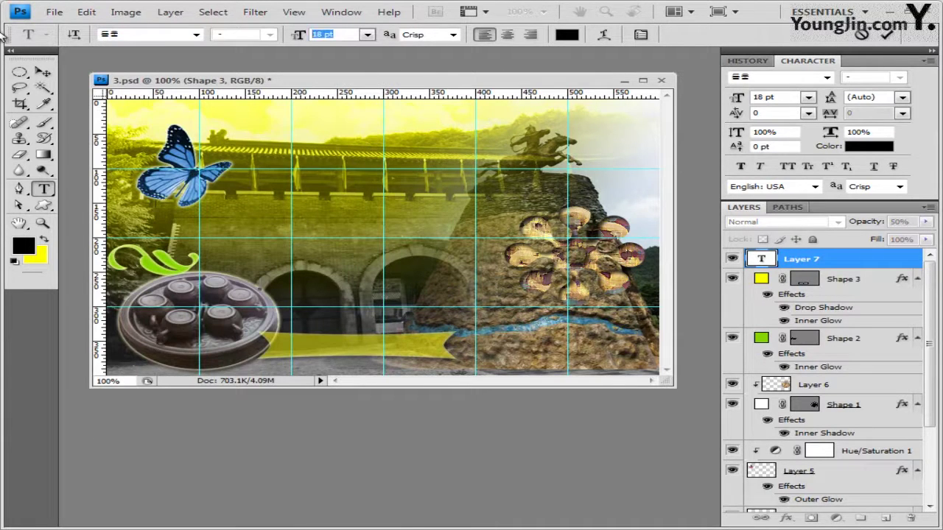
text(50)
text(전통문화 특별전)
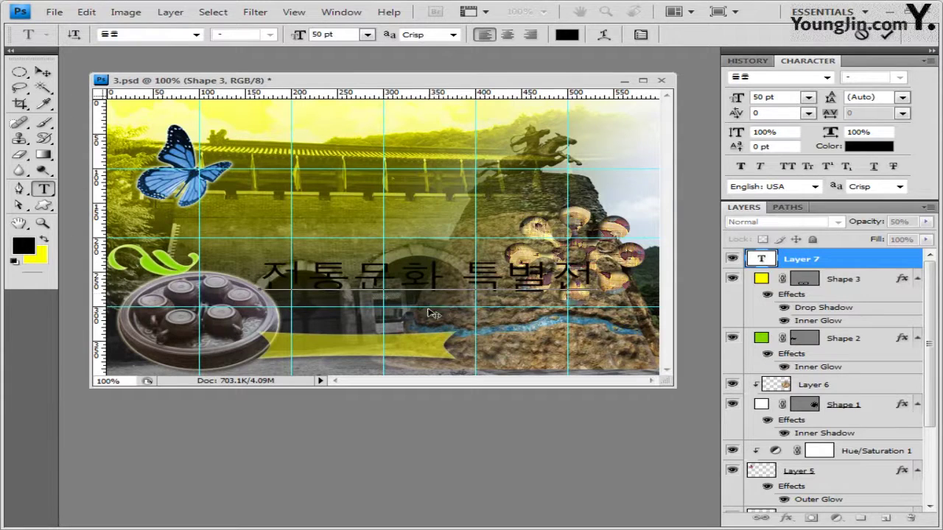
click(825, 260)
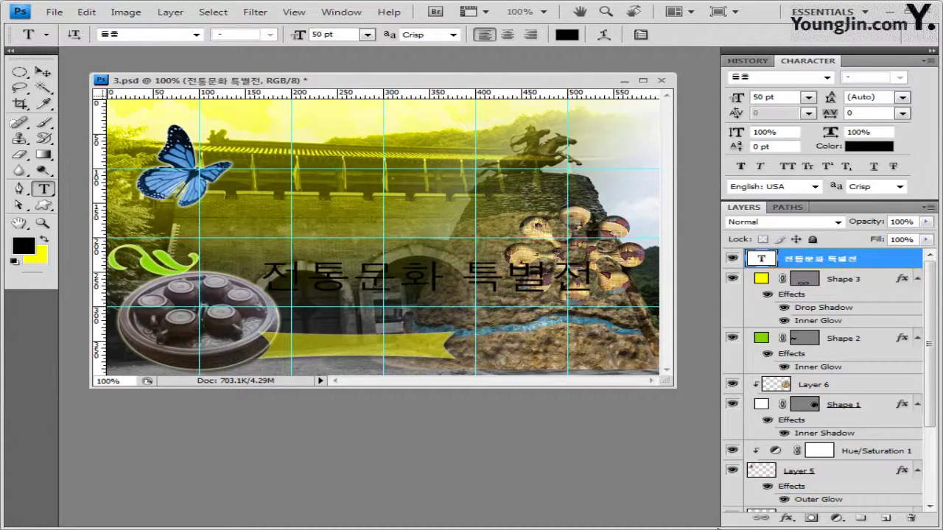
Add a Gradient Overlay to the title running from white to #3366ff
click(787, 520)
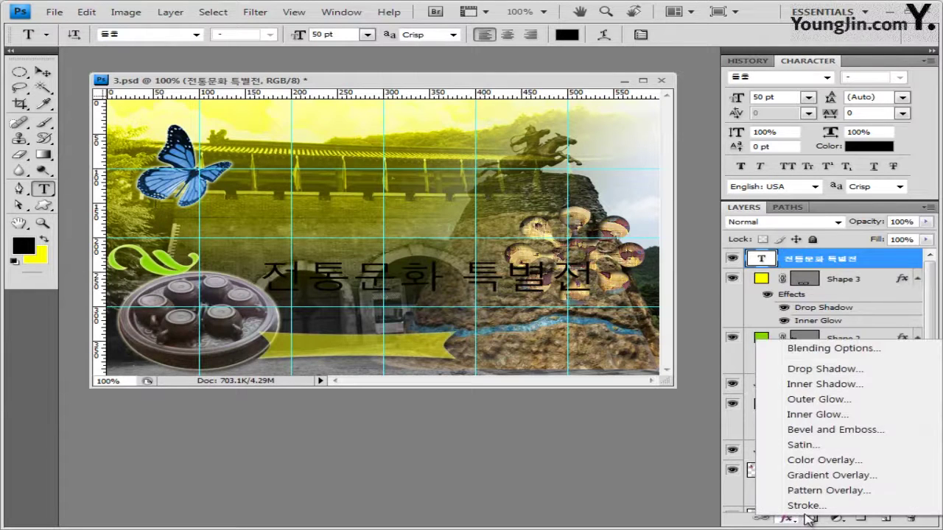
click(831, 475)
drag(499, 243, 502, 140)
click(539, 218)
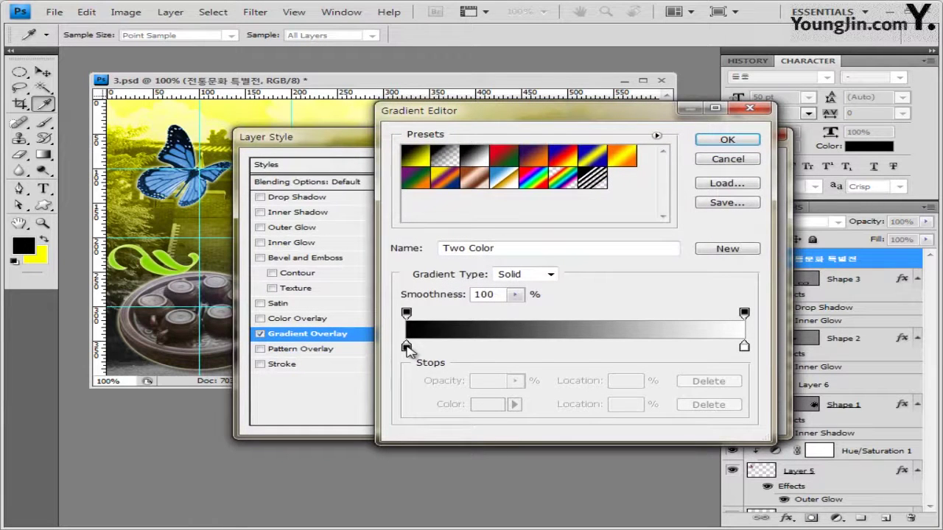
click(406, 346)
double_click(406, 346)
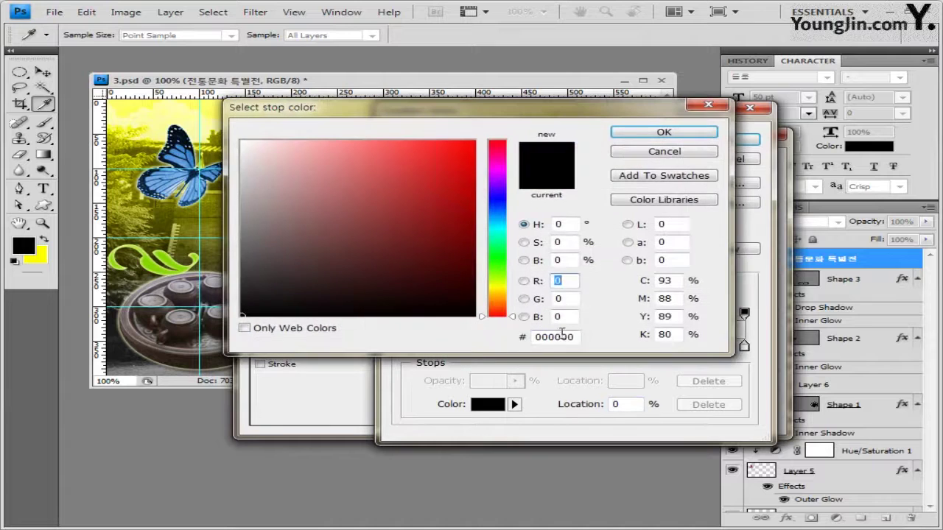
click(242, 142)
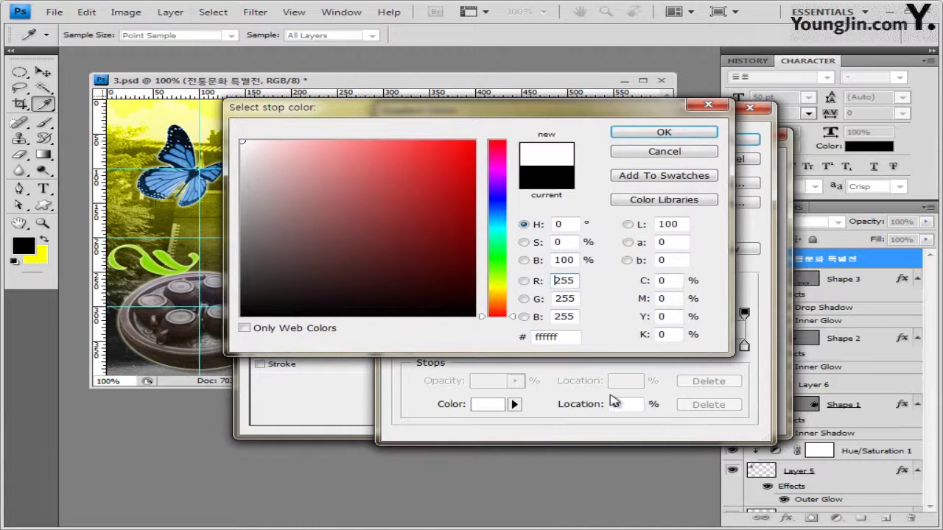
click(571, 341)
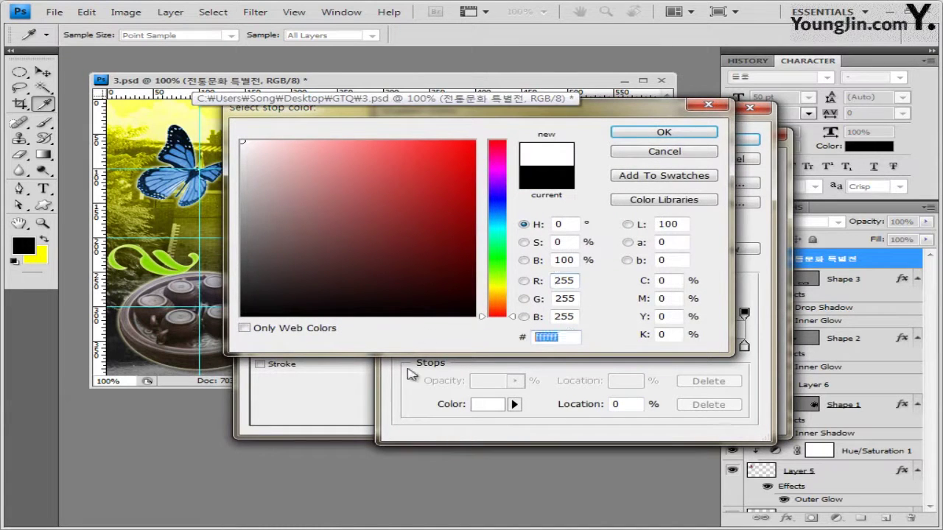
click(693, 132)
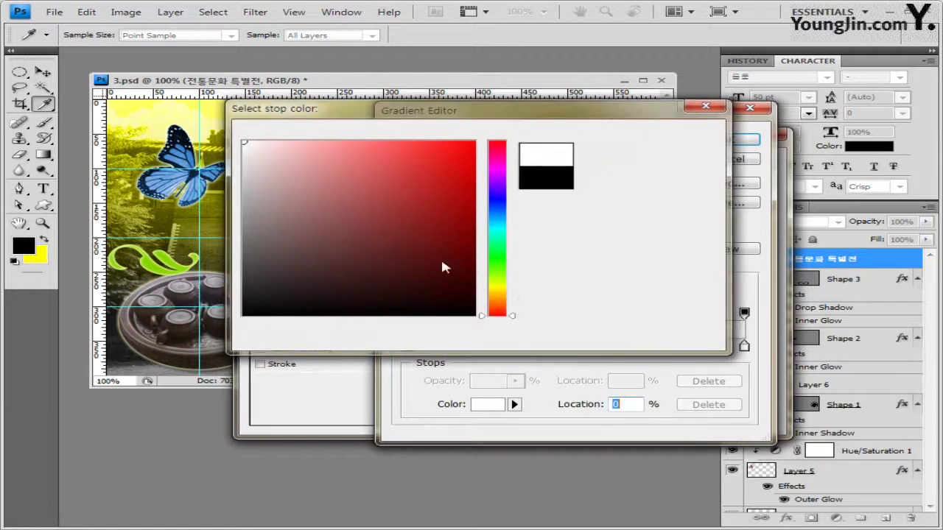
double_click(744, 346)
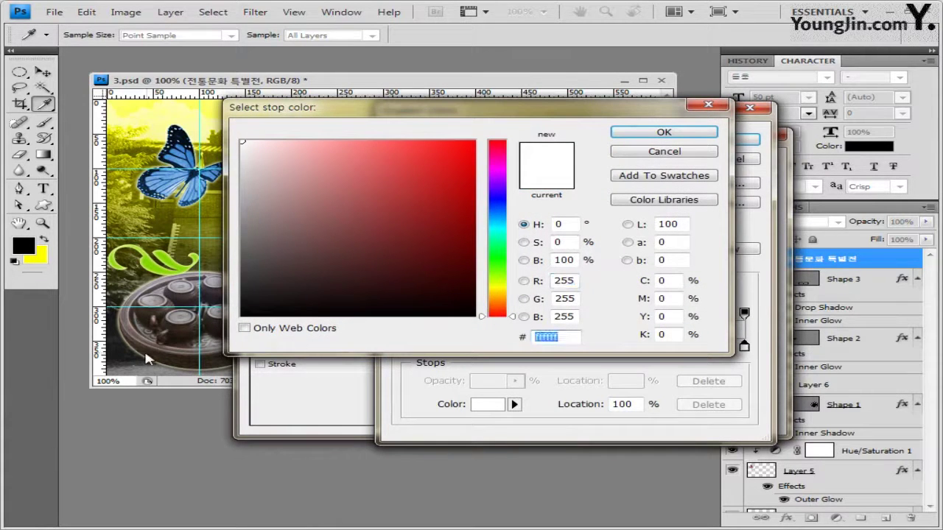
text(3366ff)
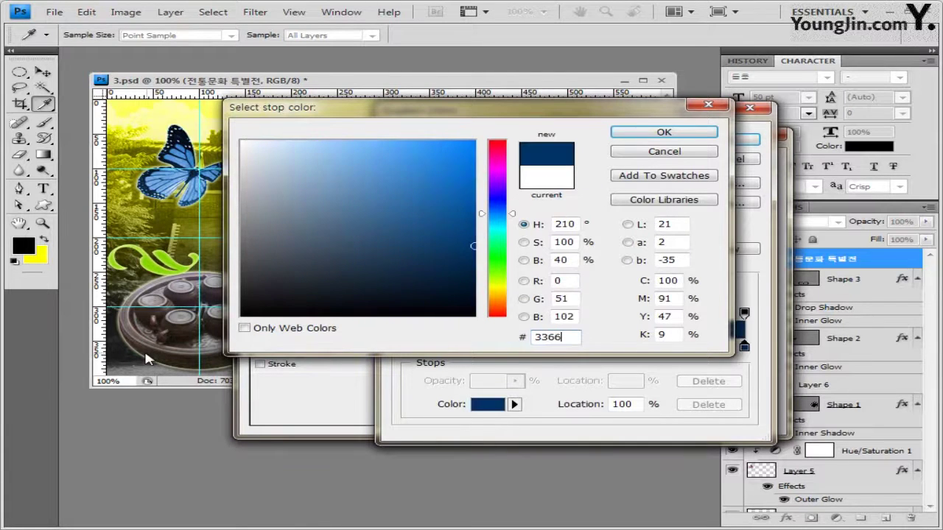
click(664, 133)
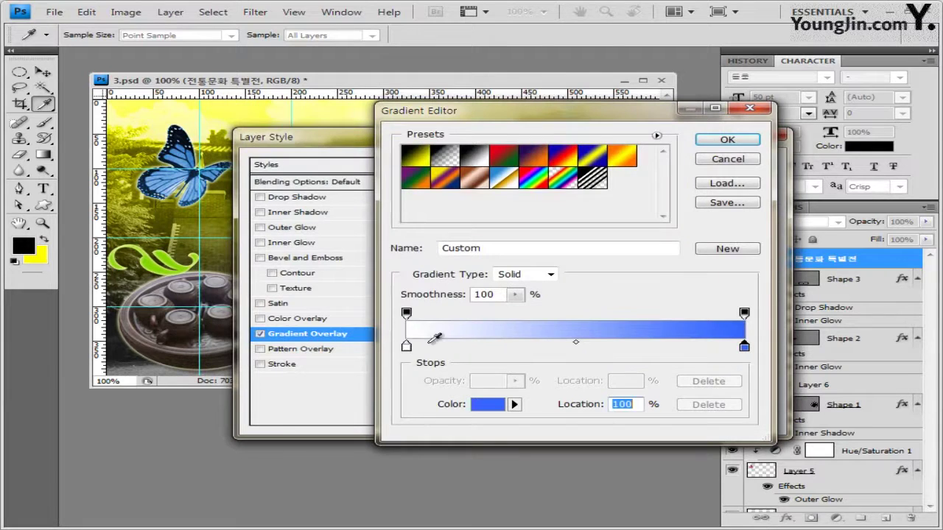
click(716, 141)
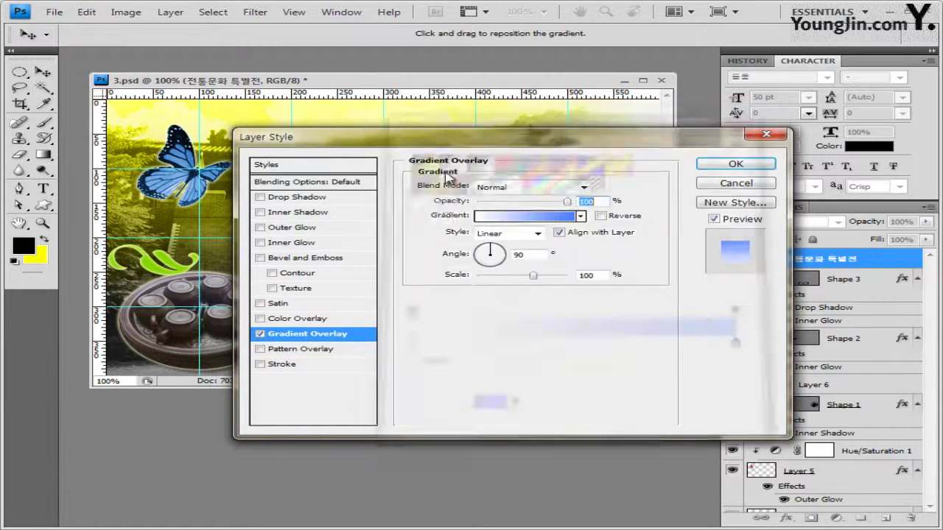
Add a 2 px black Stroke to the title and apply the layer style
click(280, 365)
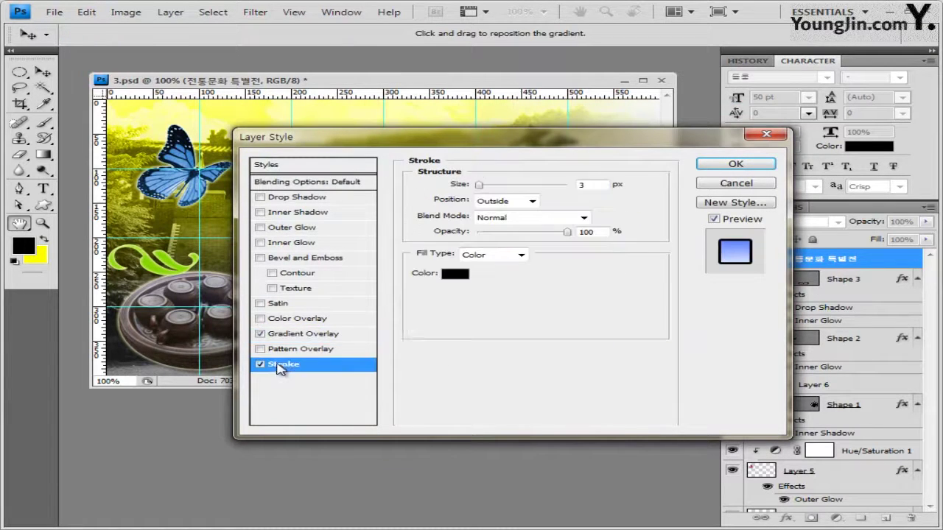
double_click(582, 185)
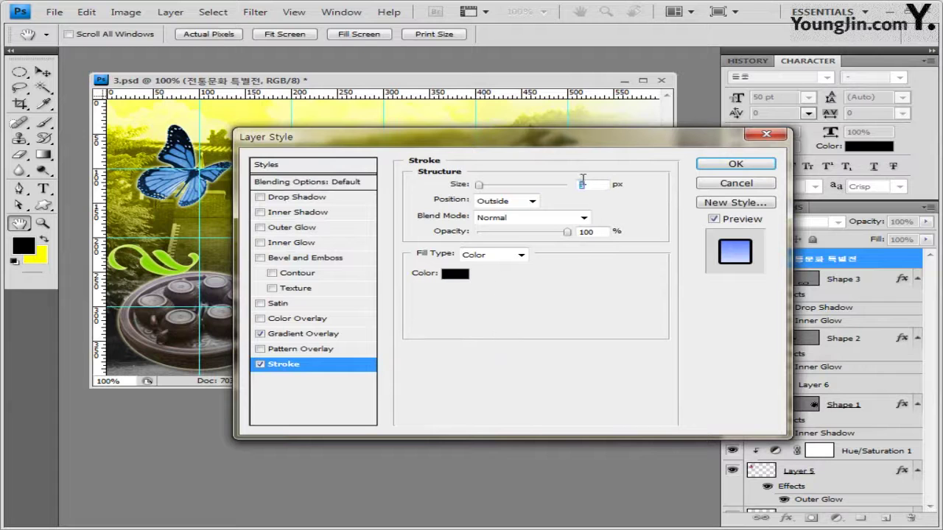
text(2)
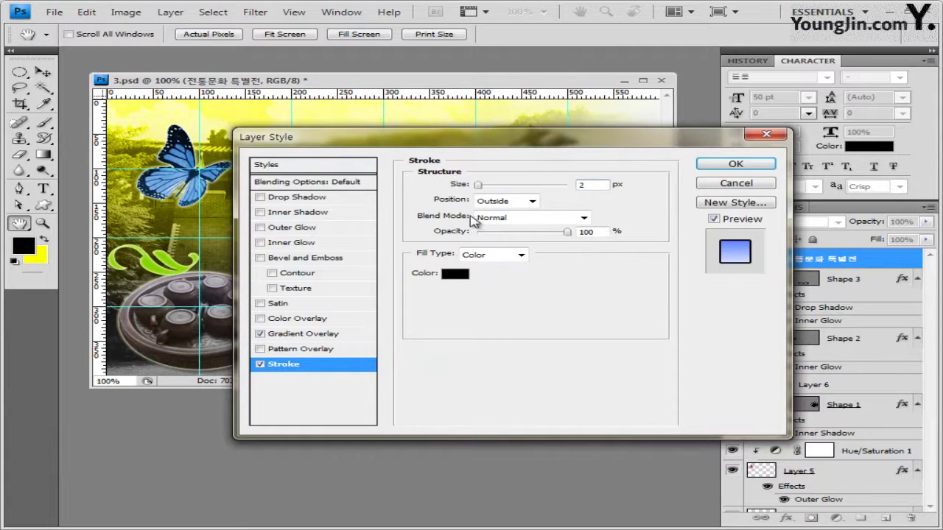
click(461, 277)
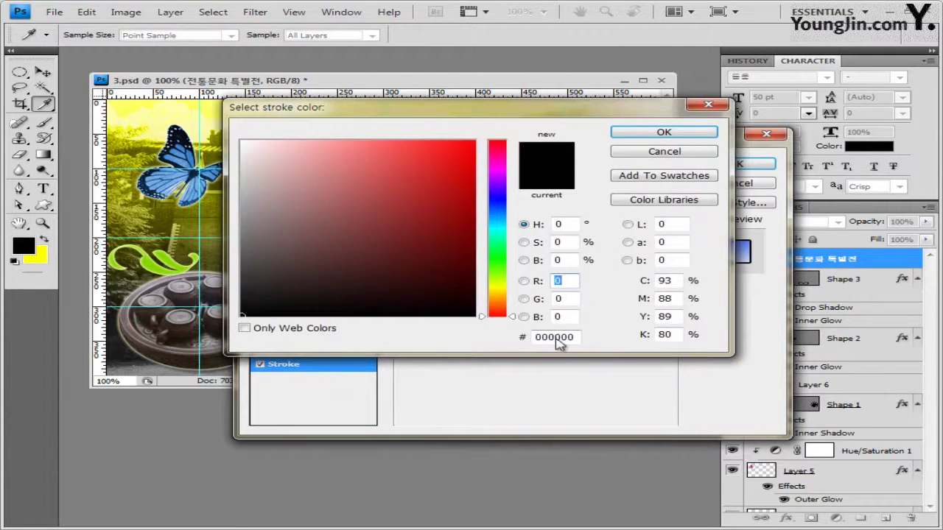
click(705, 134)
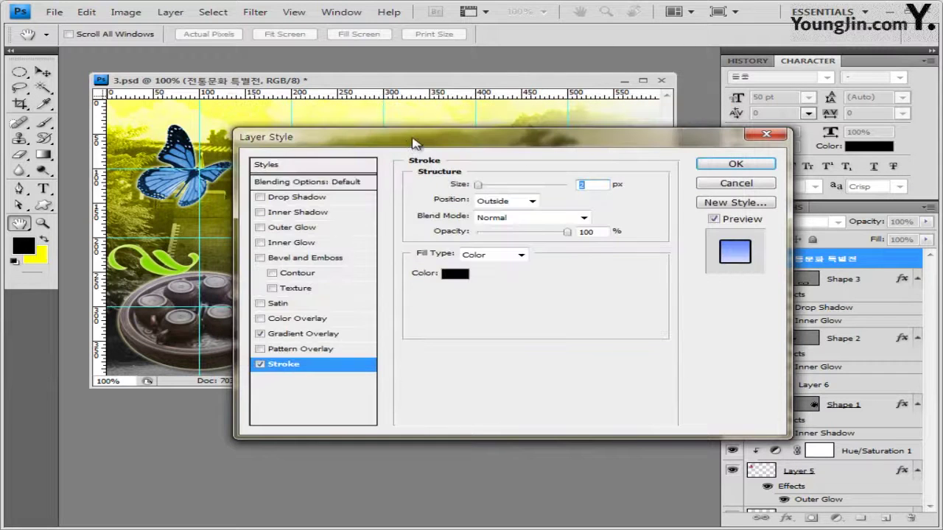
drag(413, 142, 502, 135)
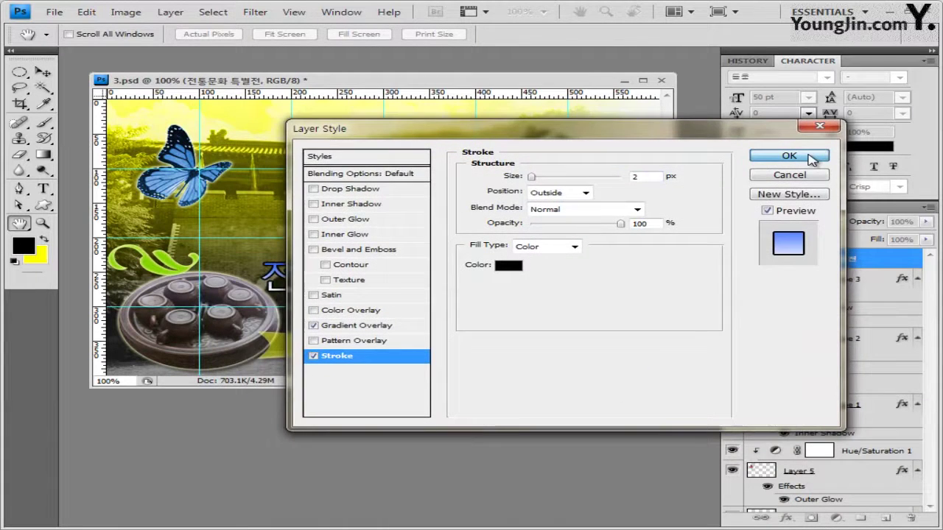
click(811, 161)
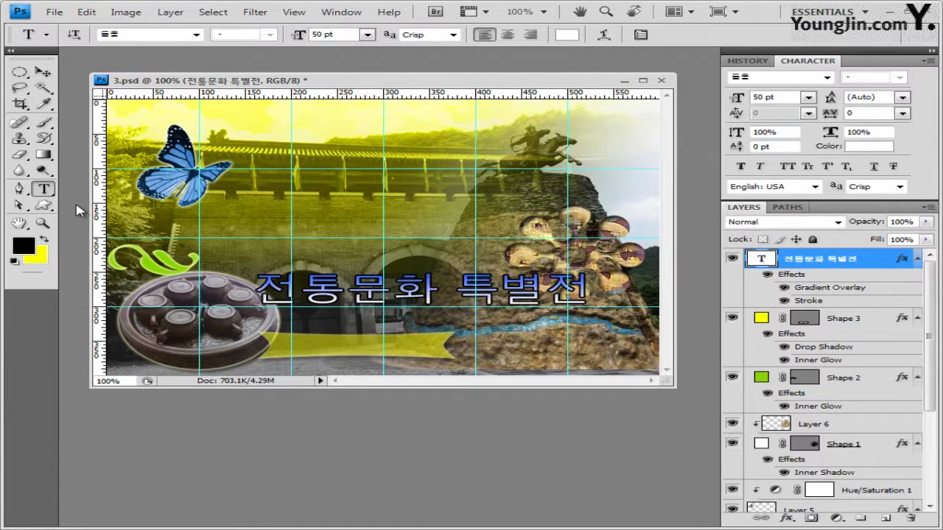
Place the white 18 pt subtitle 현대에서 과거를 보다 just above the 전통문화 특별전 title
click(275, 259)
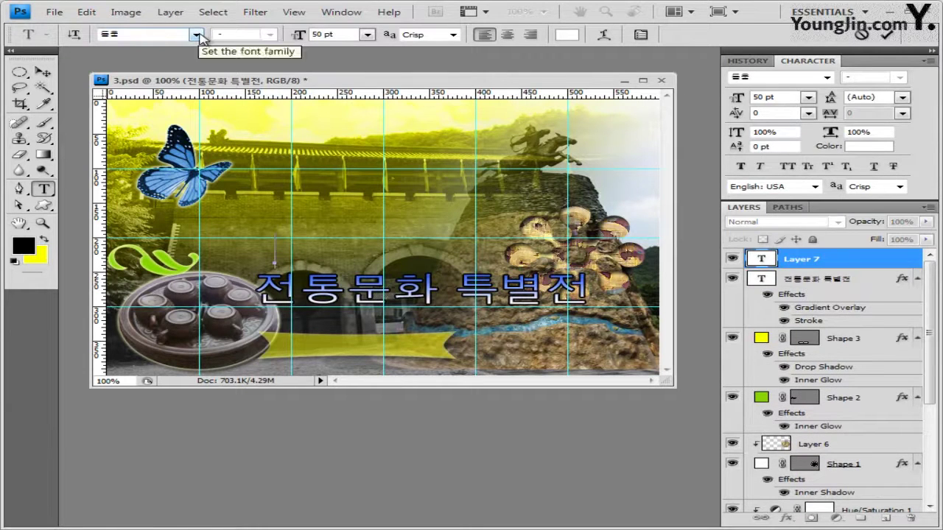
click(324, 35)
text(18)
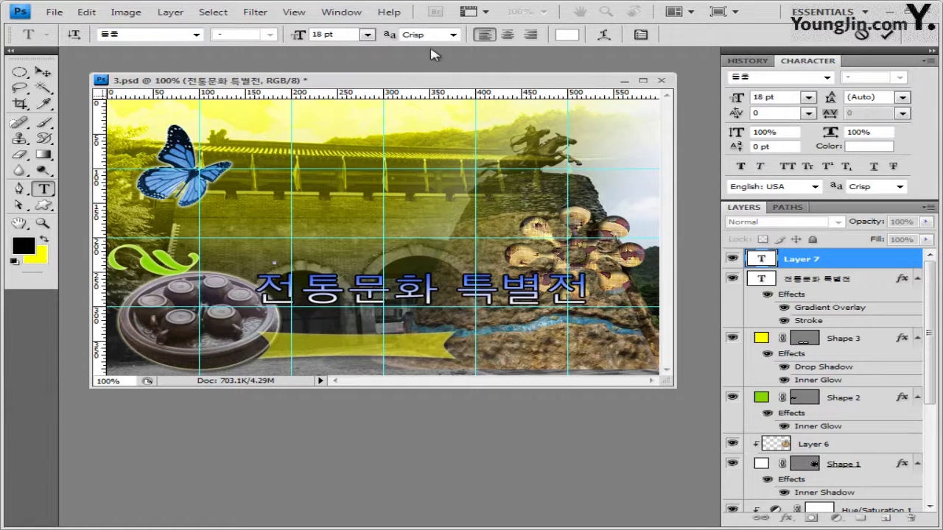
click(566, 35)
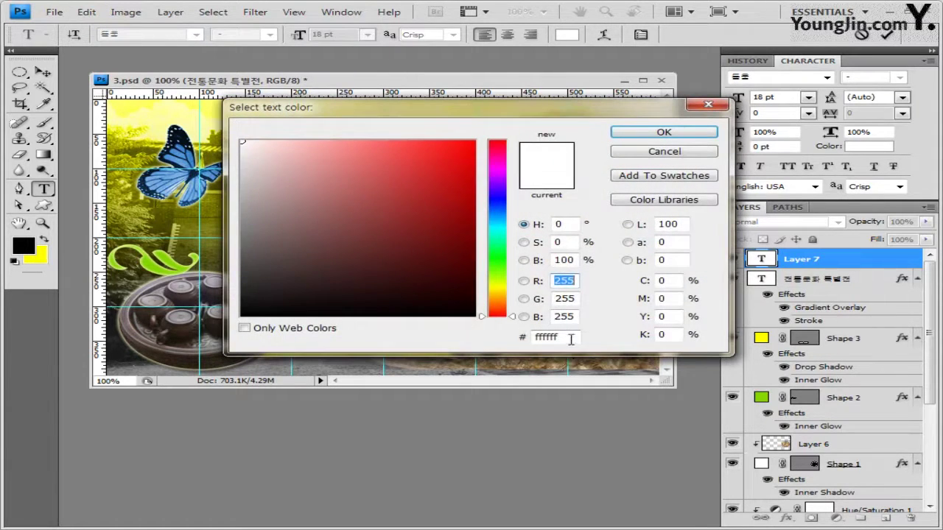
double_click(573, 336)
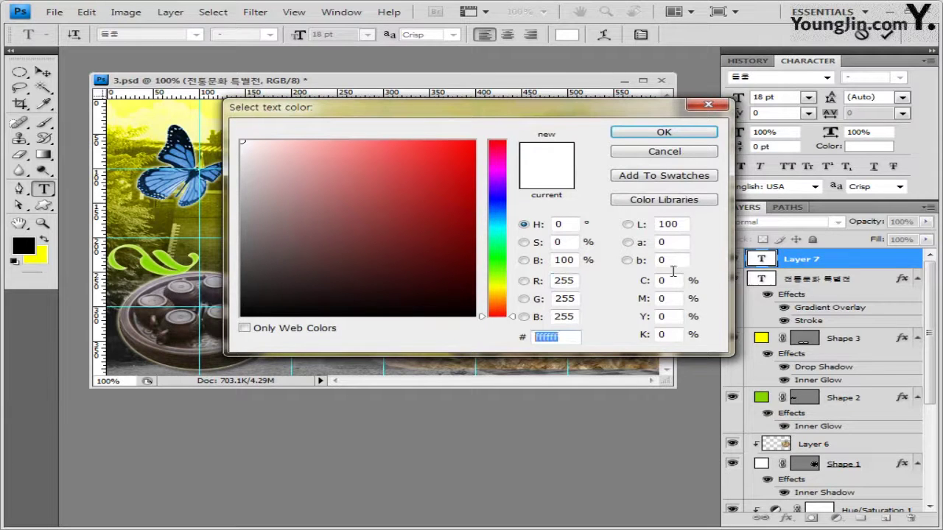
click(664, 132)
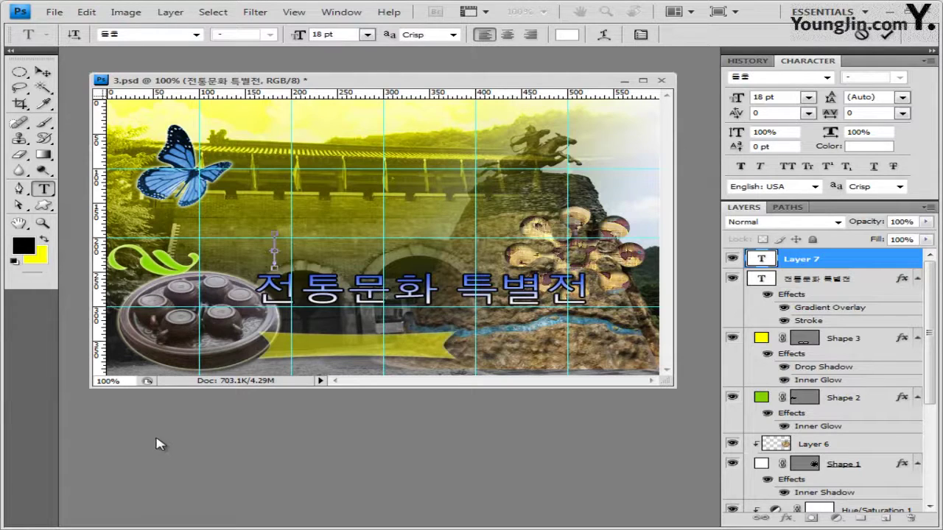
text(현대에서 과거를 보다)
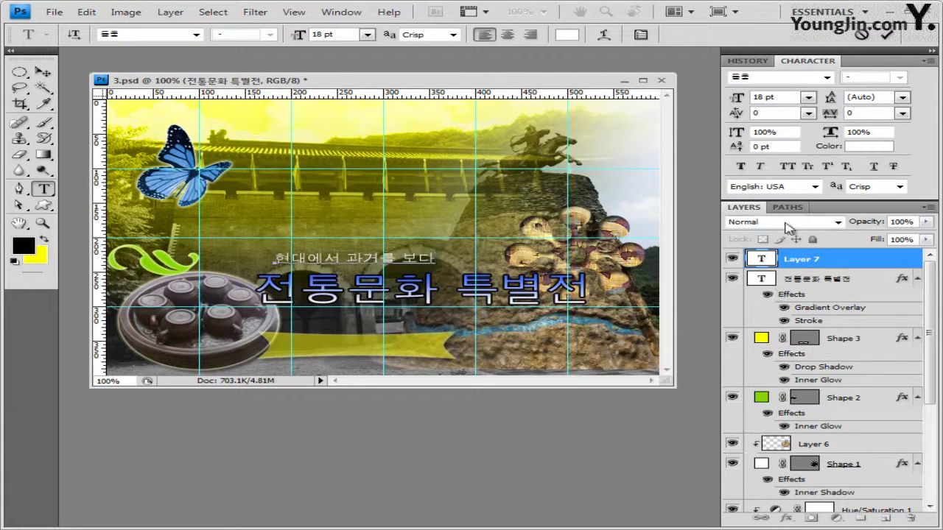
click(809, 261)
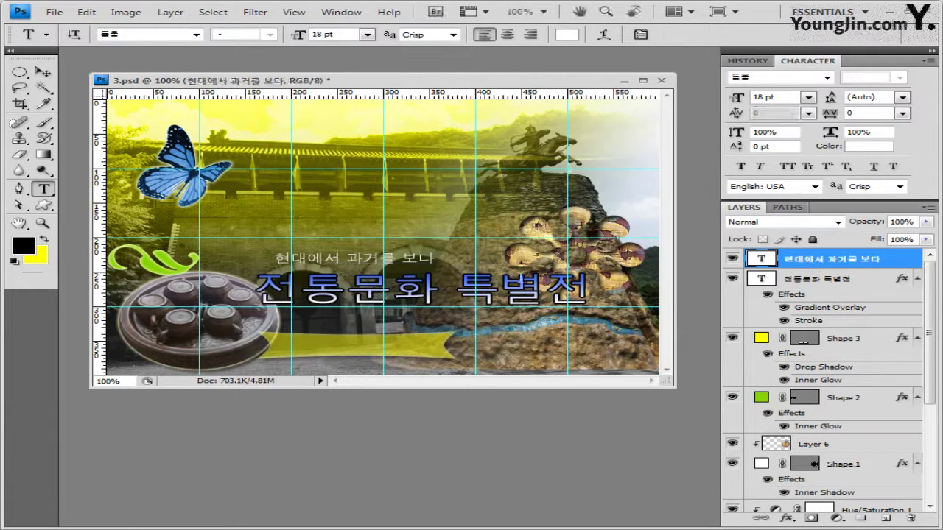
Give the subtitle a default Drop Shadow and nudge it slightly left
click(787, 519)
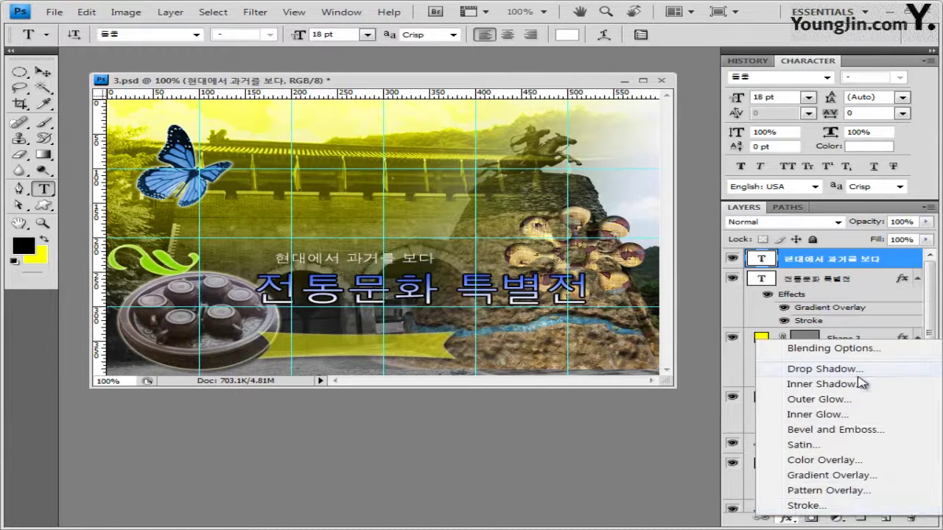
click(810, 368)
click(789, 155)
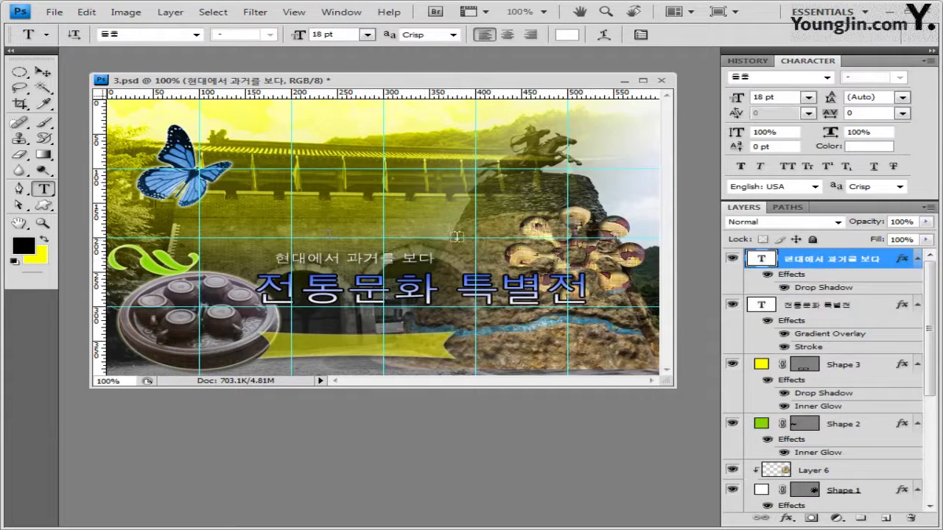
key(shift+Left)
key(shift+Left)
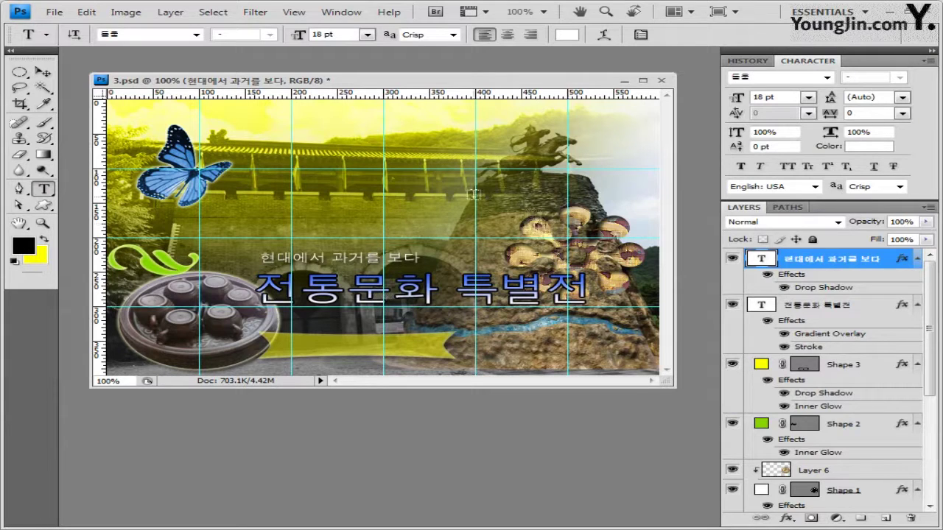
click(520, 265)
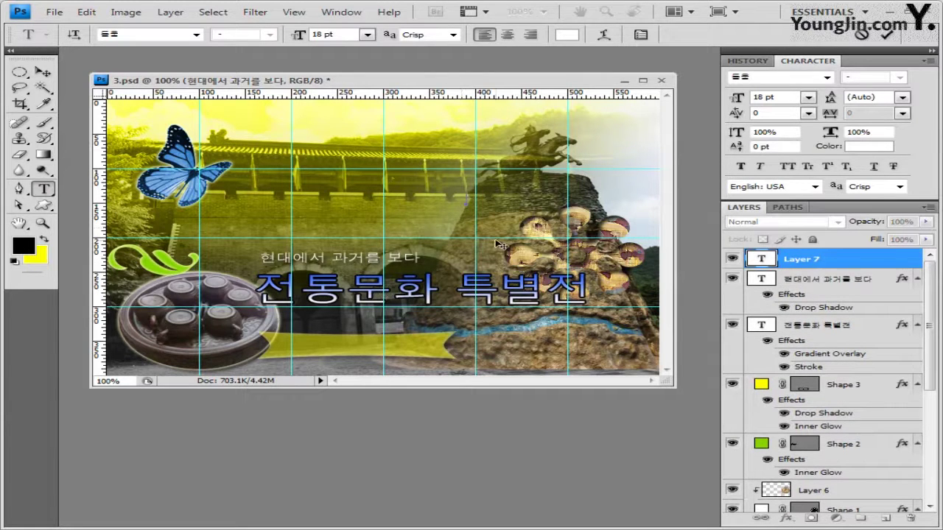
Enter 아름다운 한국의 미 in 16 pt 굴림 at the upper right over the fortress wall
click(196, 35)
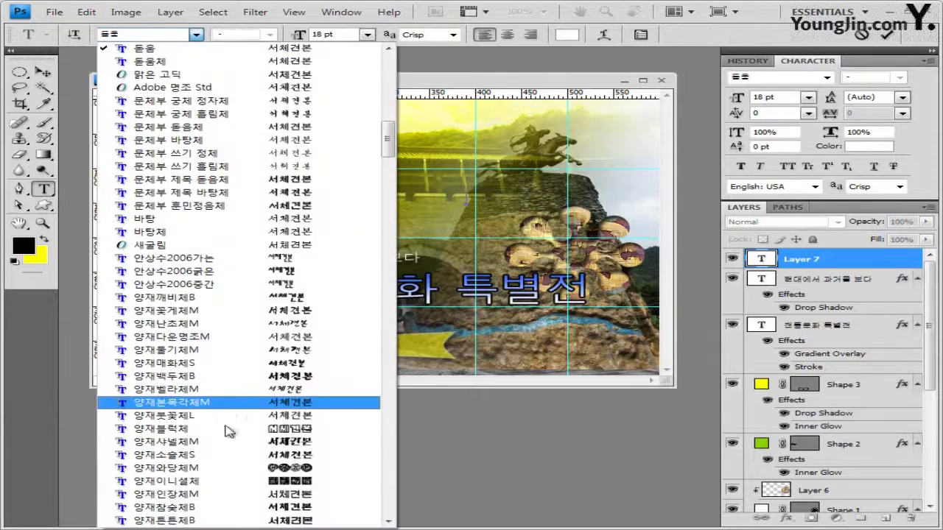
drag(386, 142, 383, 103)
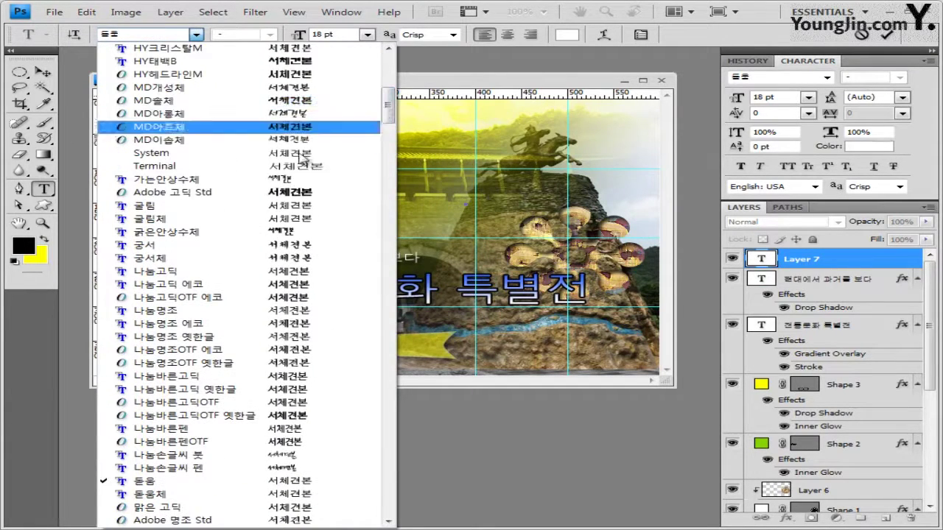
click(272, 210)
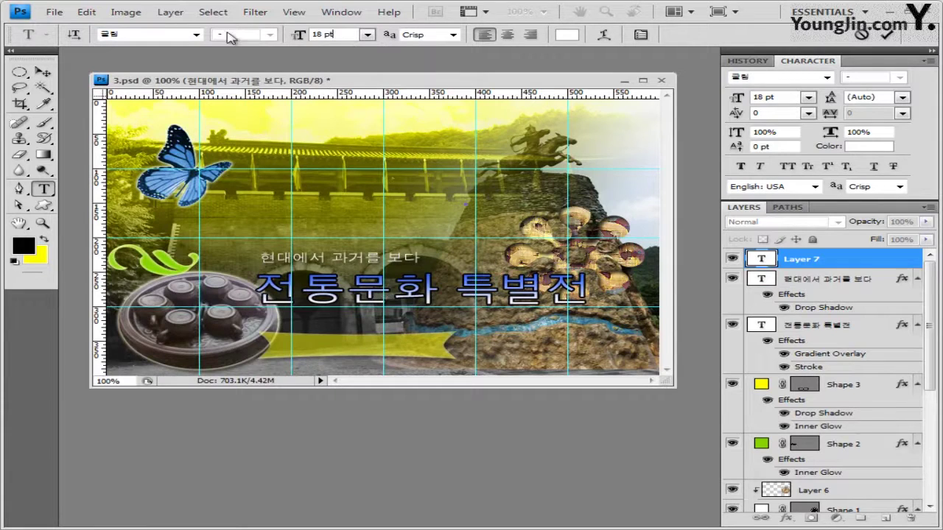
key(Tab)
text(16)
text(아름다운 한국의 미)
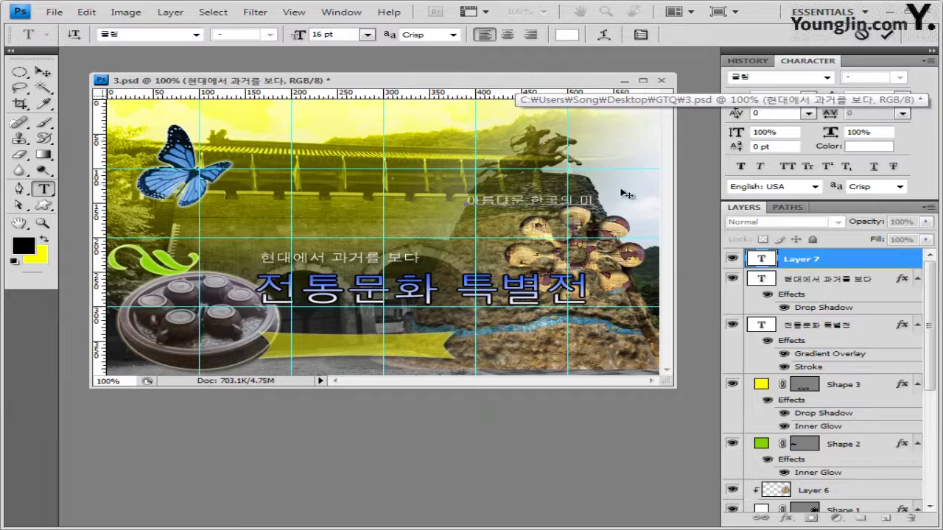
click(813, 260)
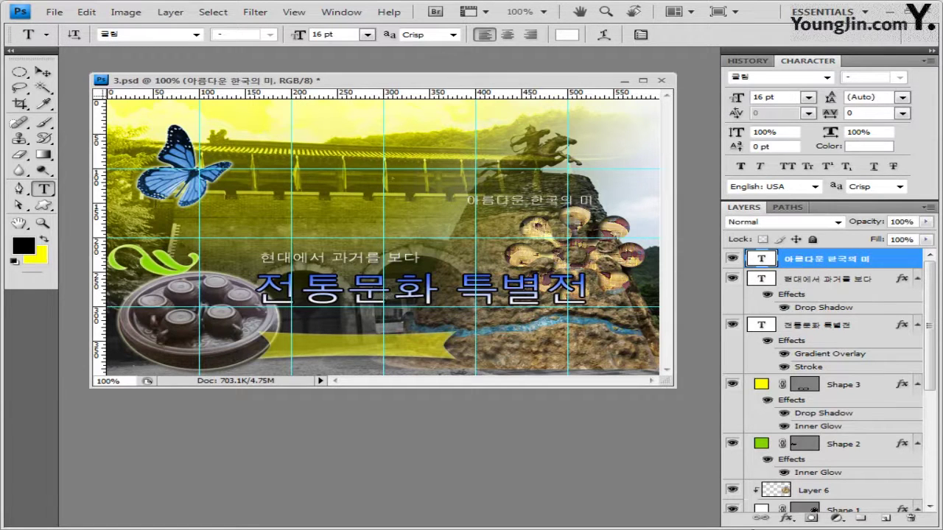
click(788, 519)
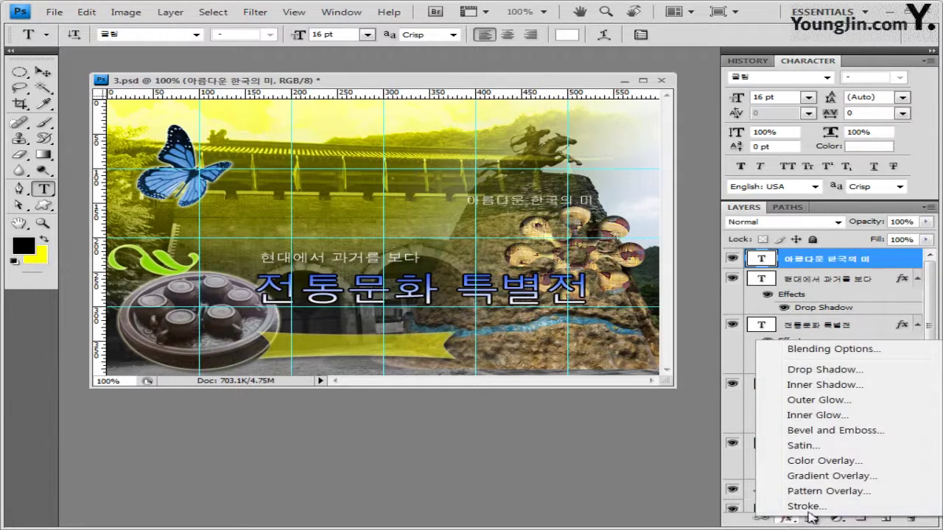
Add a Gradient Overlay to 아름다운 한국의 미 and set its left stop to white
click(870, 482)
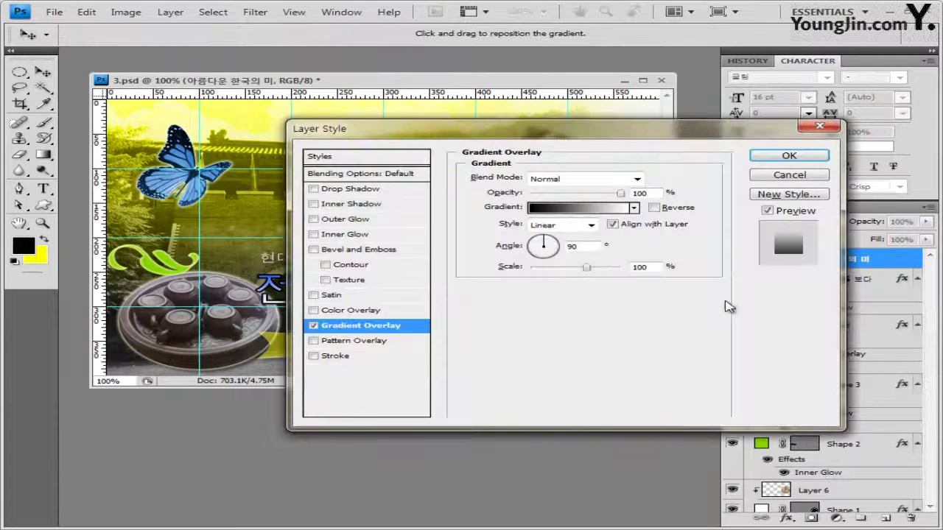
click(593, 209)
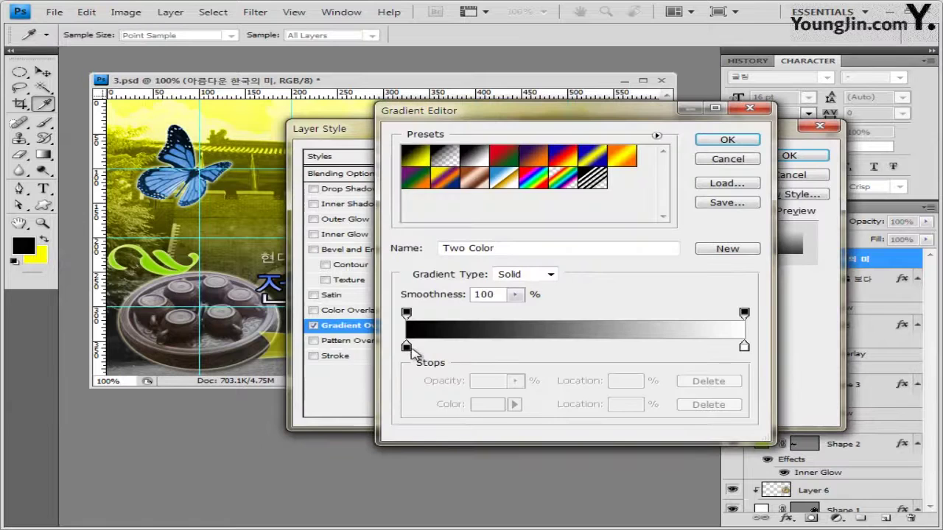
click(406, 347)
double_click(407, 347)
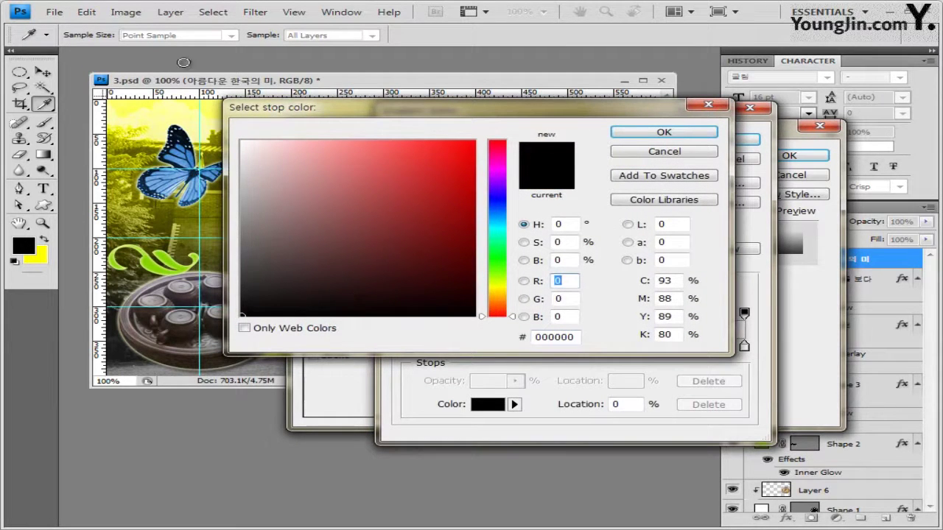
click(242, 141)
click(665, 133)
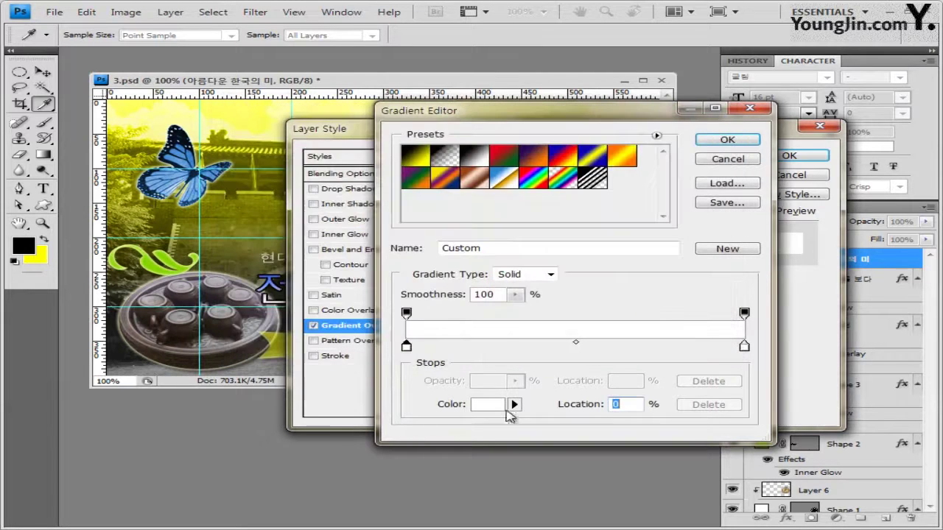
Set the right gradient stop to 8078b3 and apply the white-to-purple overlay
double_click(745, 347)
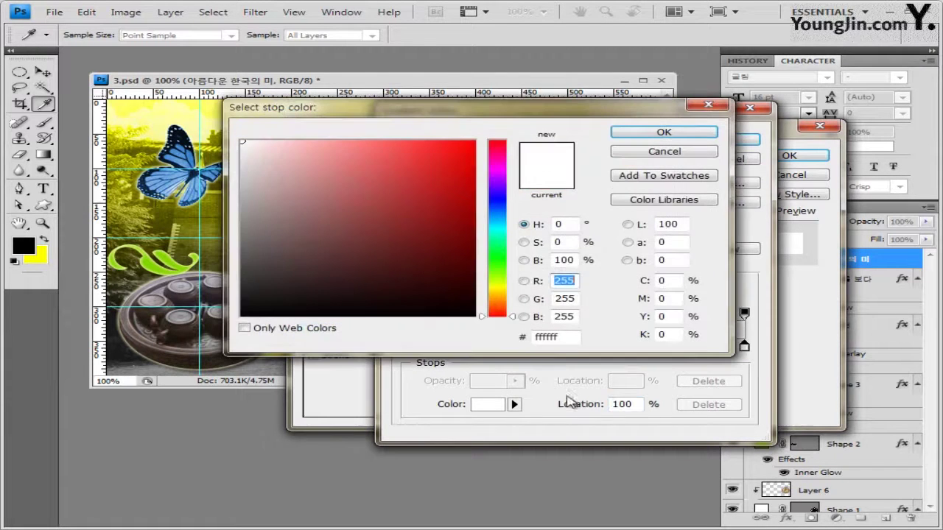
click(570, 337)
text(8078b3)
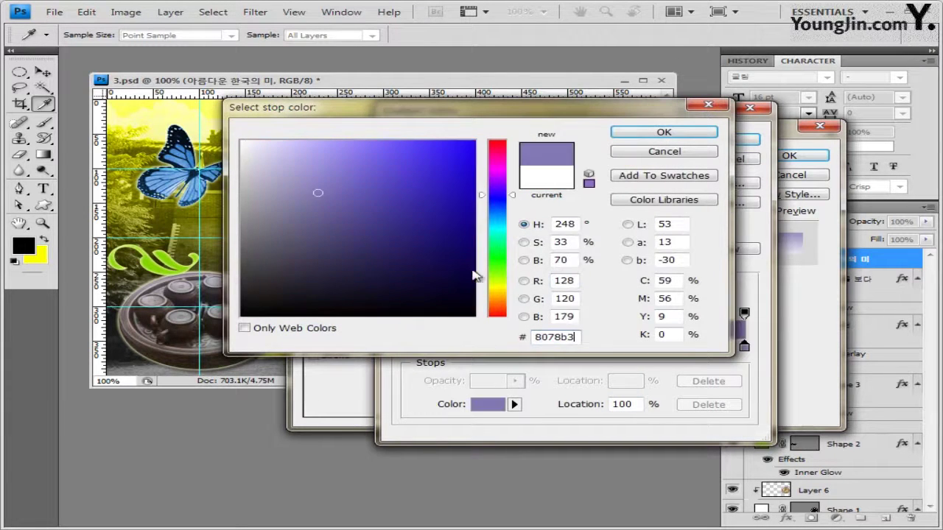
click(689, 135)
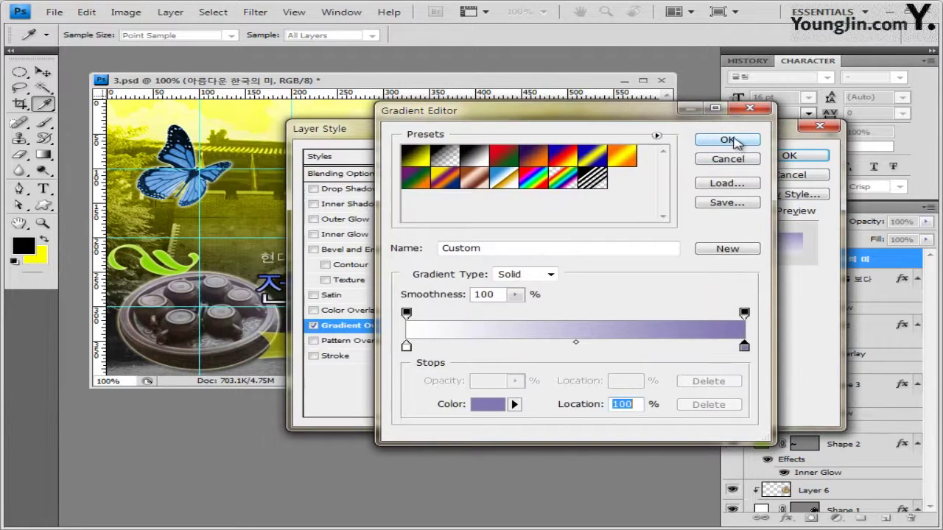
click(728, 140)
drag(622, 136, 541, 264)
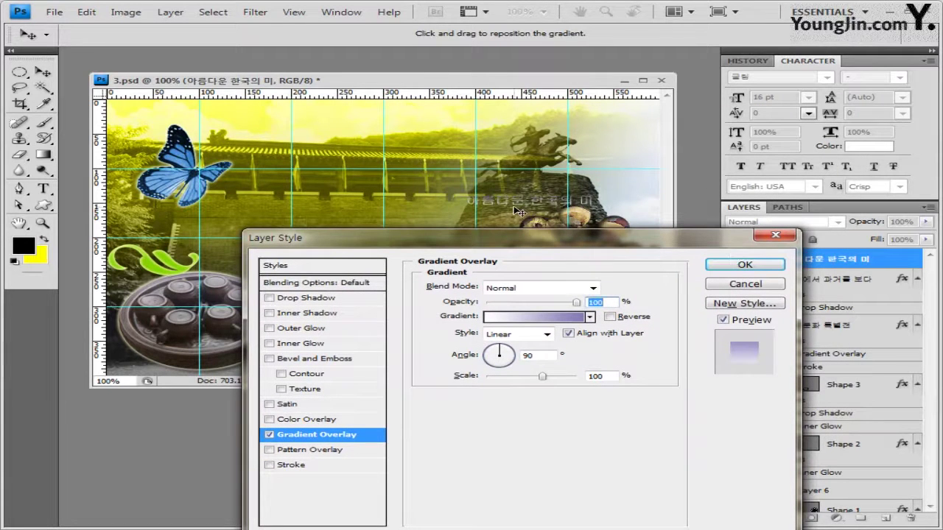
click(746, 265)
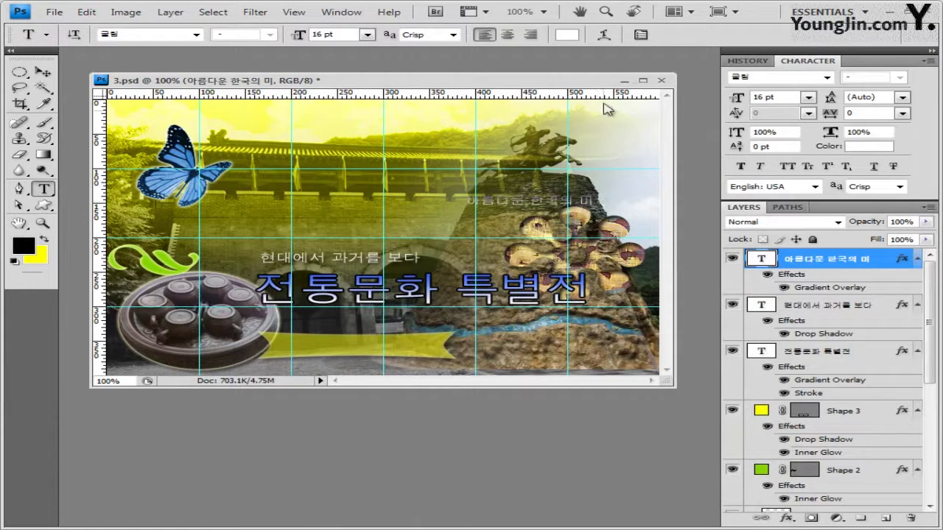
Warp the 아름다운 한국의 미 text to Arc Upper with +50 bend and nudge it slightly right
click(604, 34)
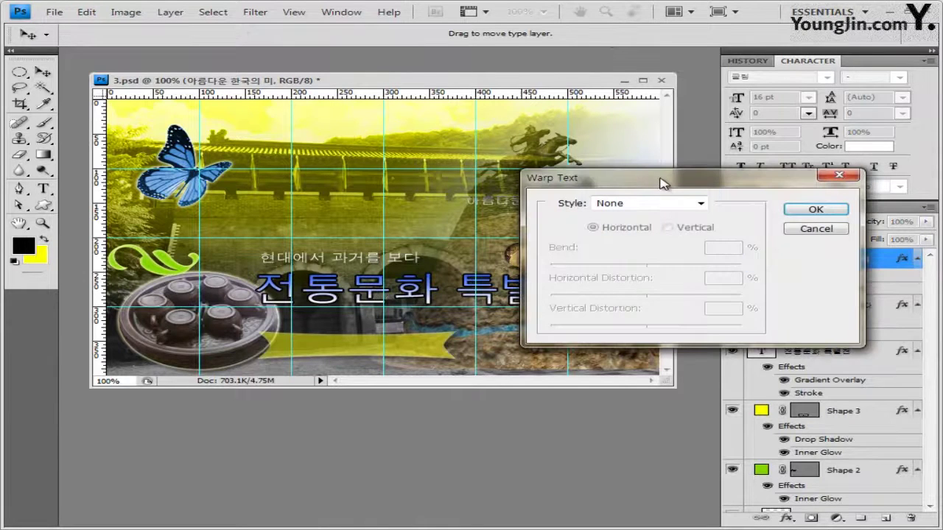
drag(660, 182, 568, 189)
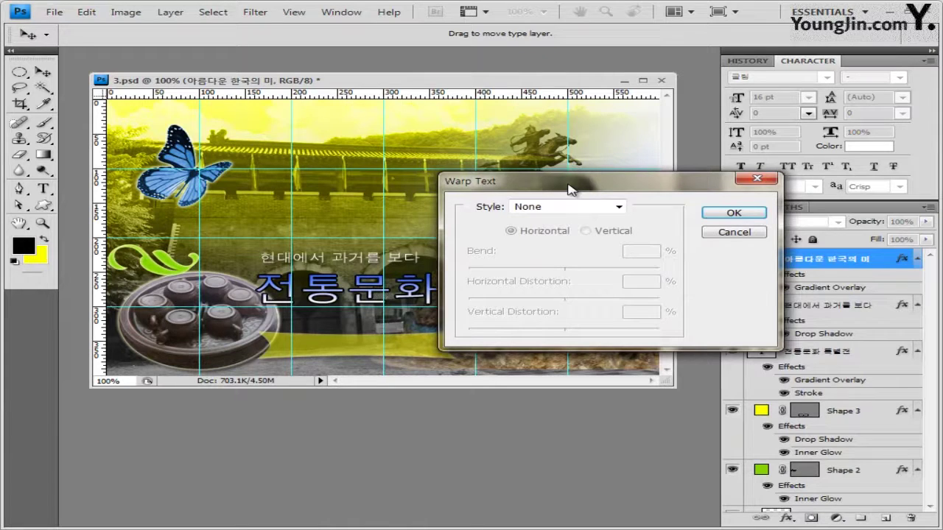
click(599, 207)
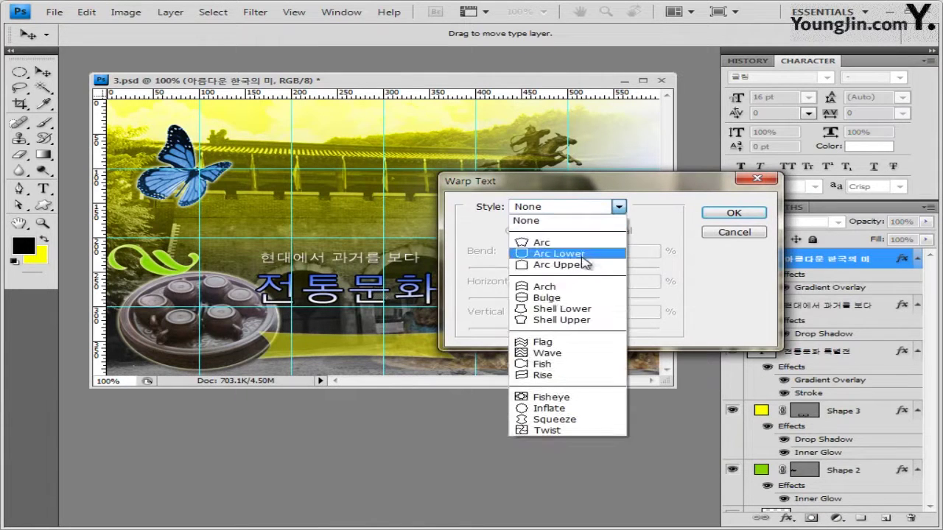
click(586, 267)
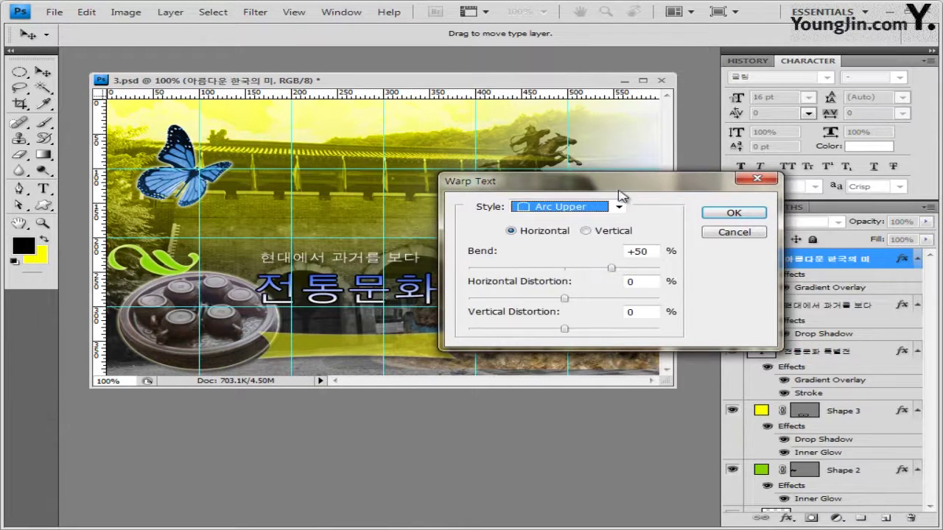
drag(615, 187, 609, 223)
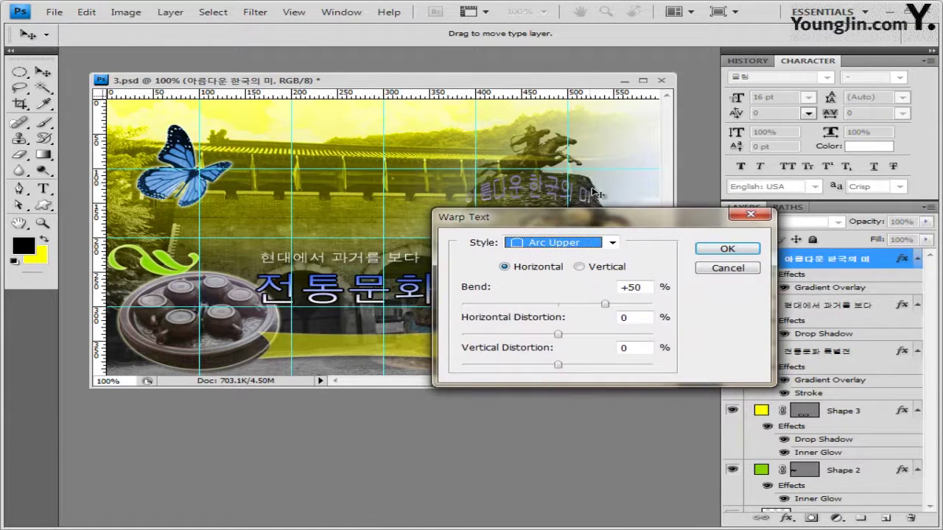
click(727, 250)
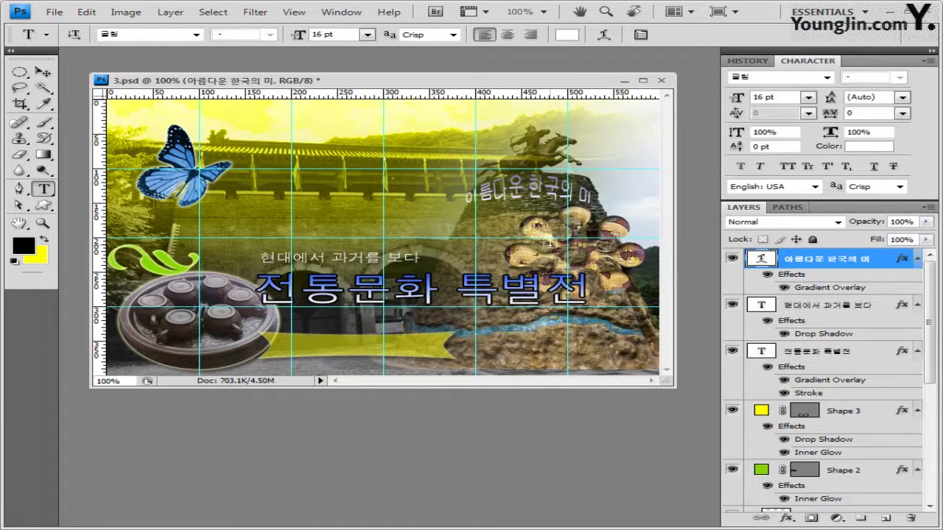
drag(551, 241, 557, 242)
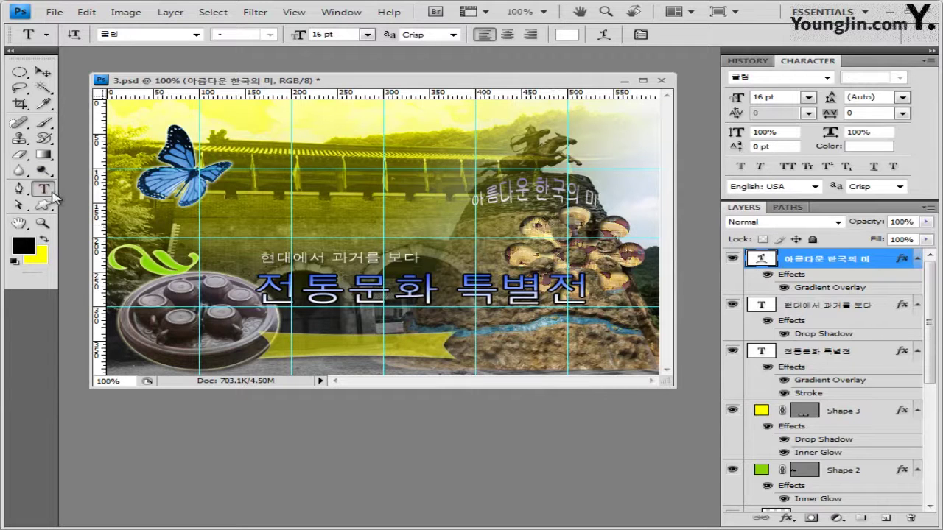
Add 18 pt orange (cc6600) text '본관, 특별전시관 운영' on the yellow banner
click(286, 346)
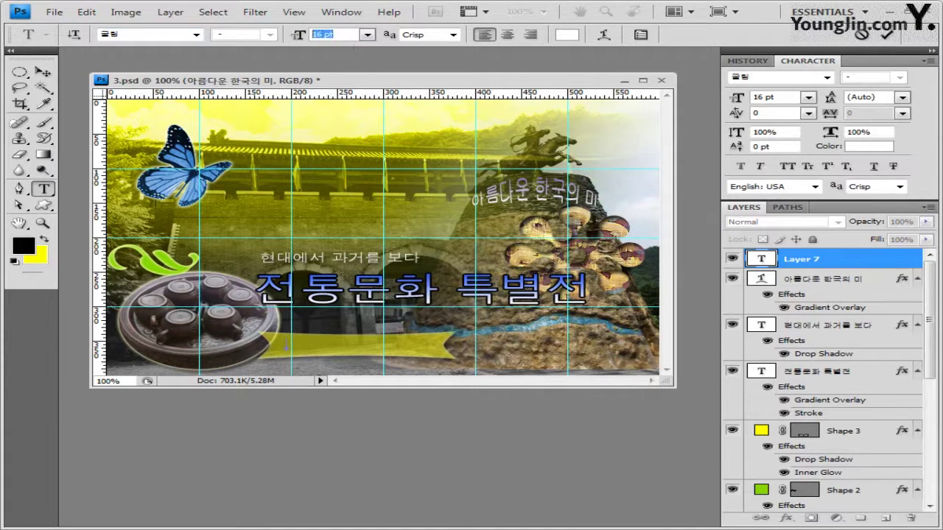
text(1)
click(567, 35)
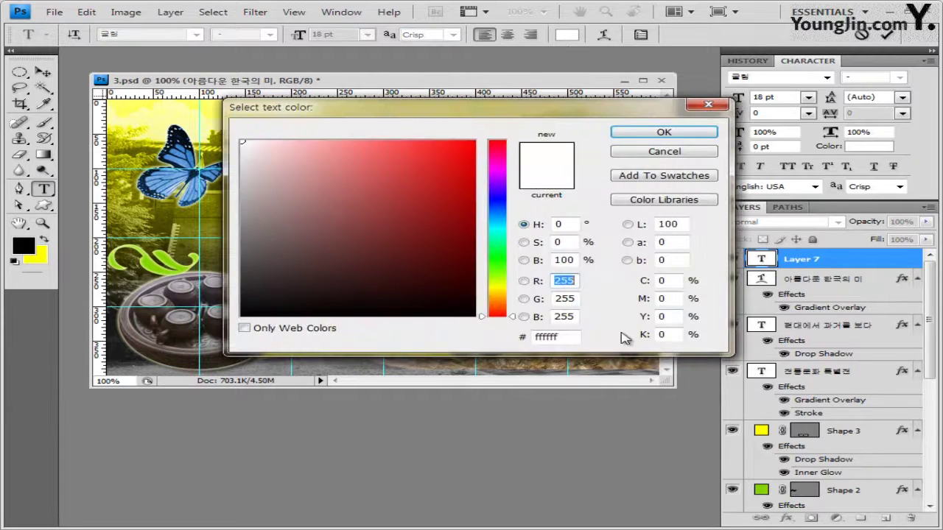
click(579, 335)
text(cc6600)
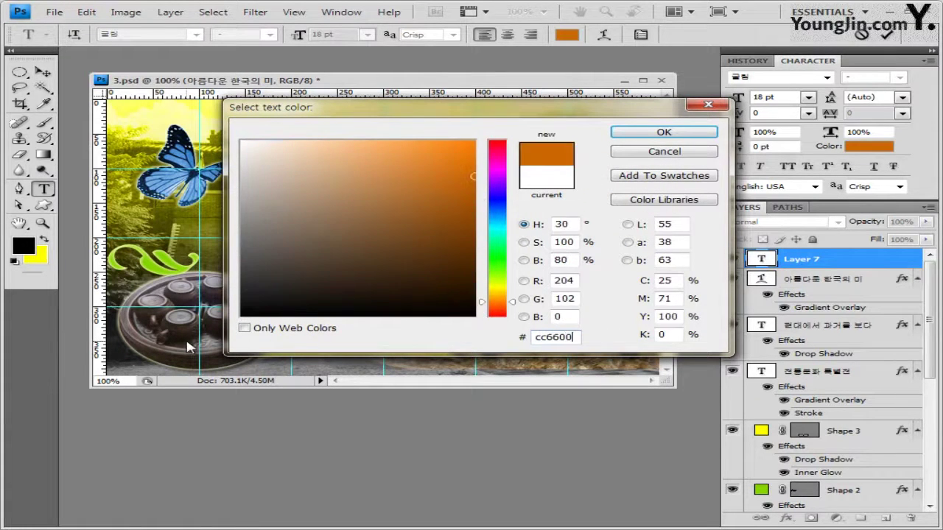
key(Return)
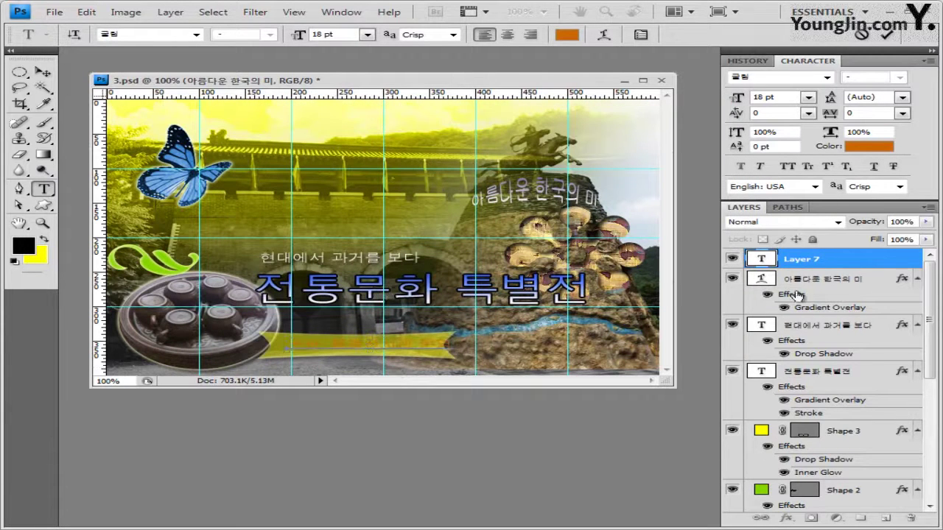
click(820, 263)
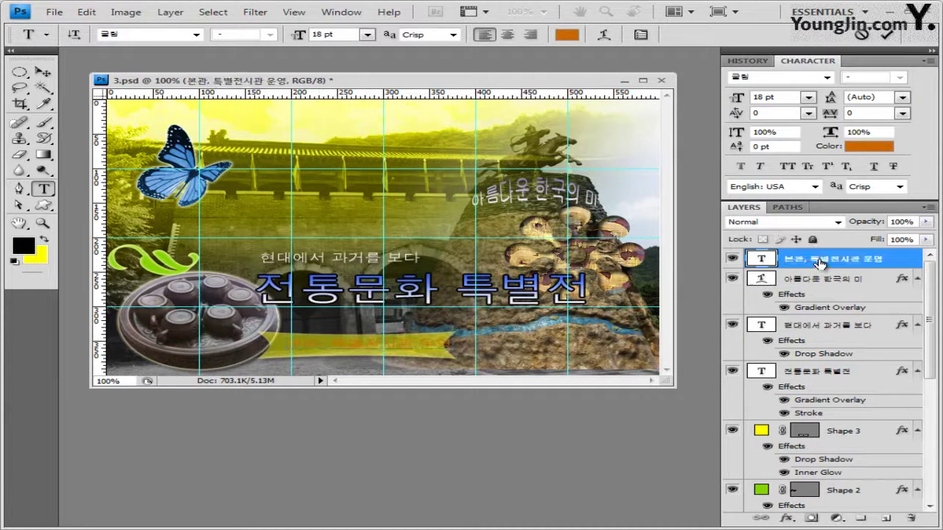
Give the banner text a 2 px black Stroke effect and shift it slightly left
click(790, 519)
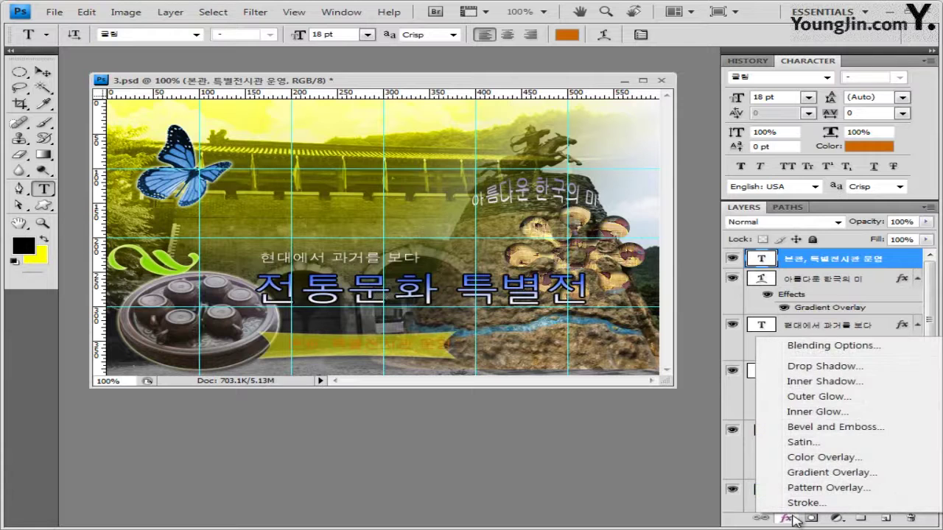
click(807, 502)
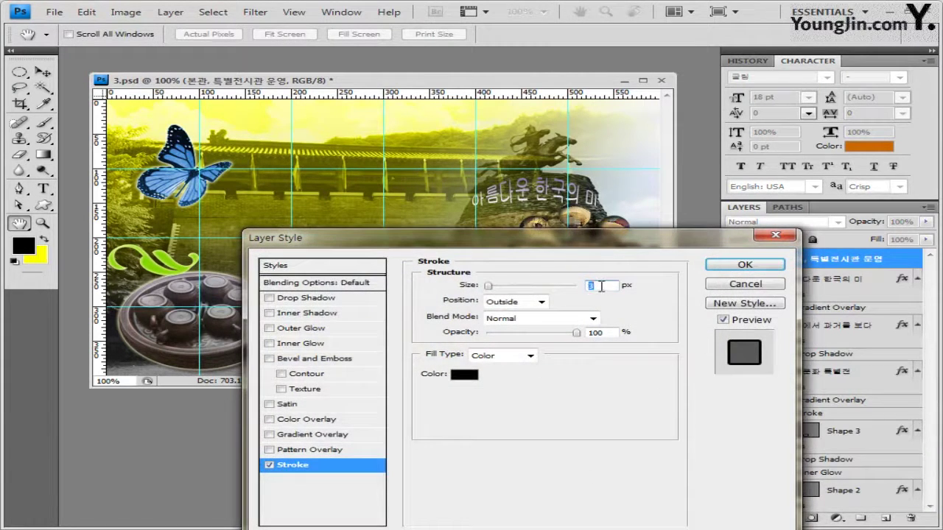
text(2)
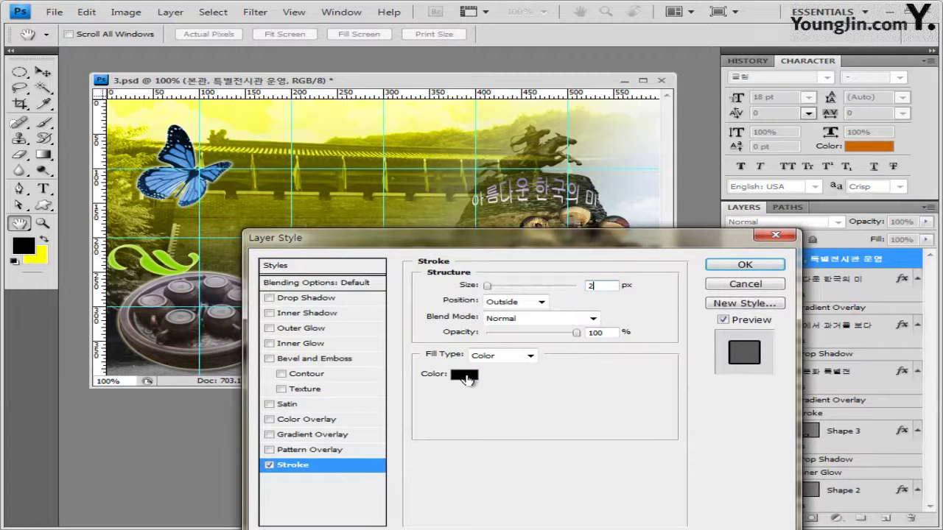
click(465, 376)
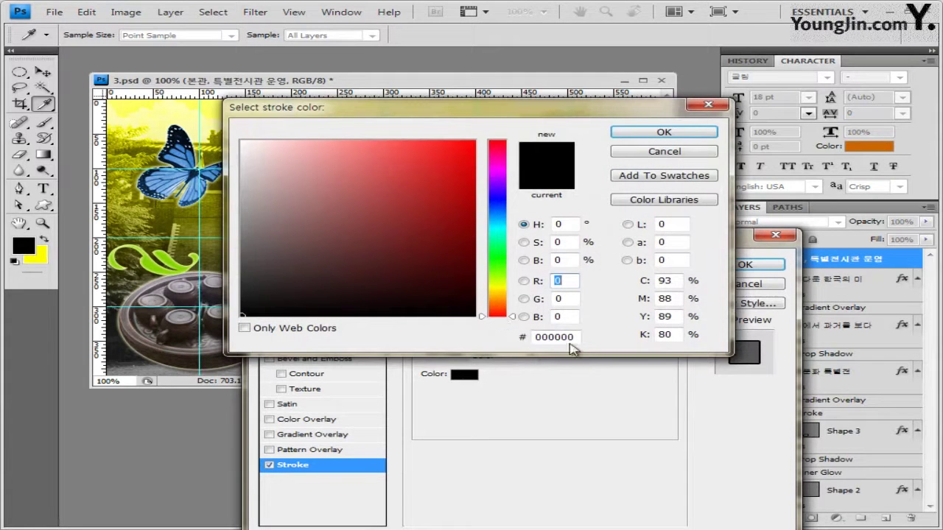
click(692, 134)
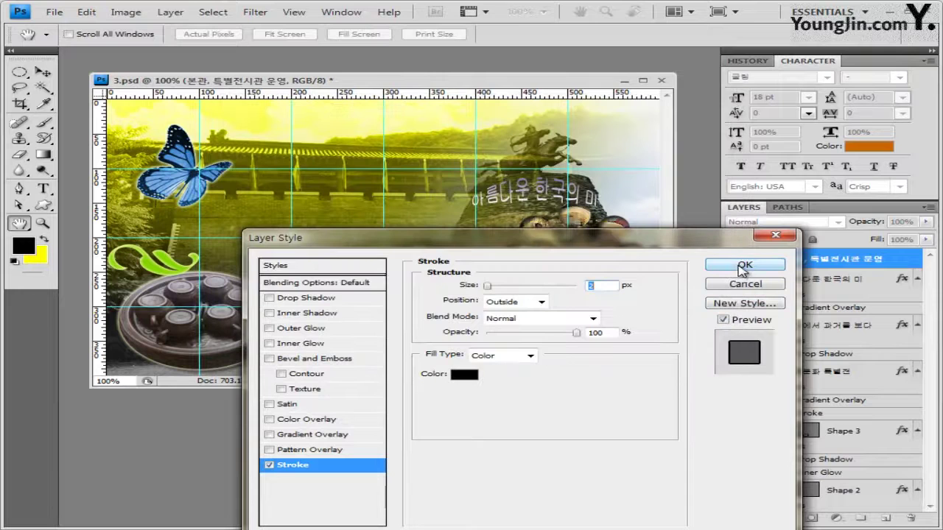
click(743, 265)
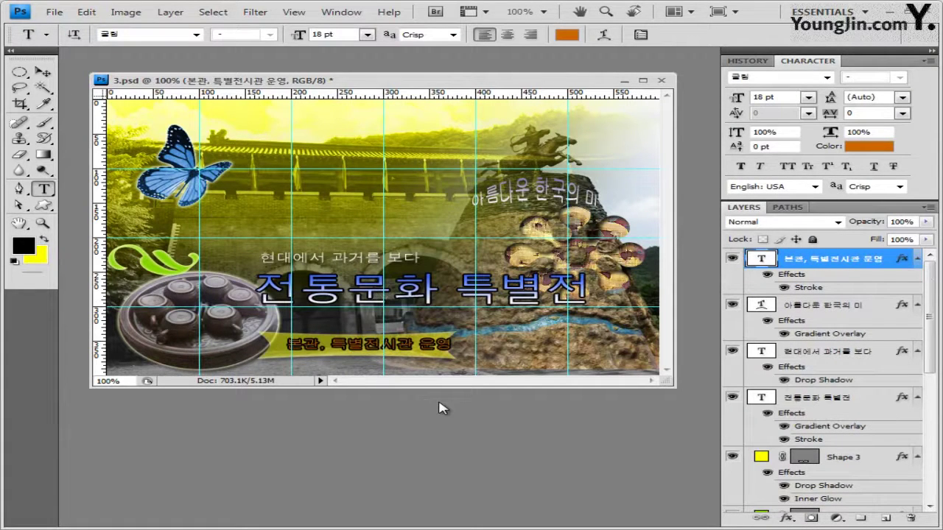
key(ctrl+z)
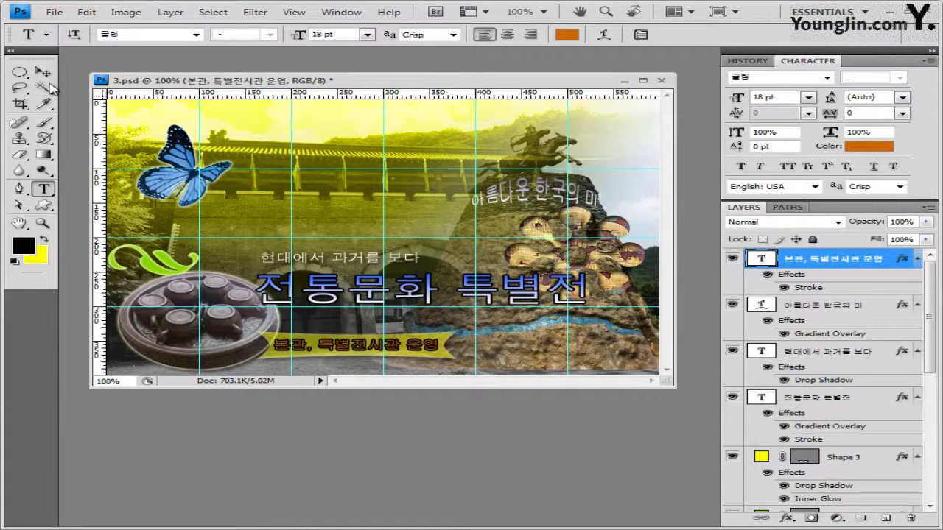
Save the current document in its existing format
click(54, 12)
click(81, 186)
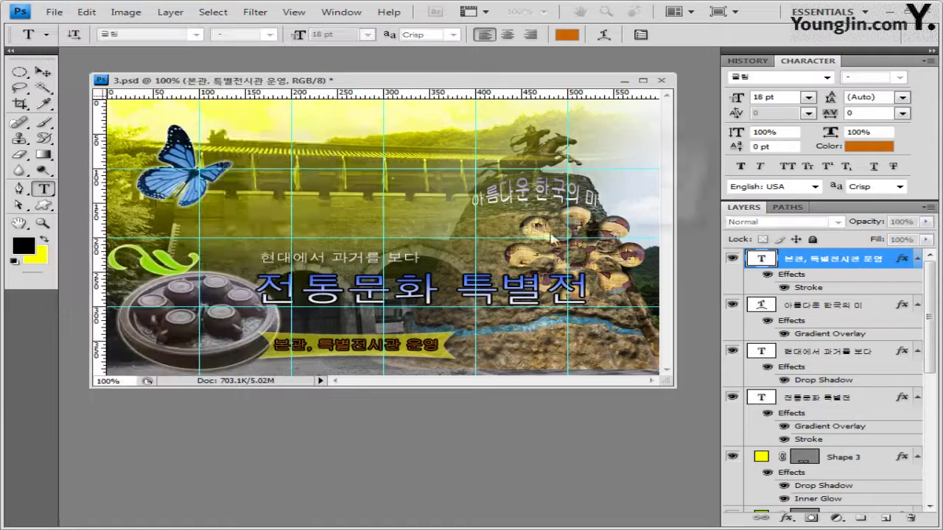
click(676, 168)
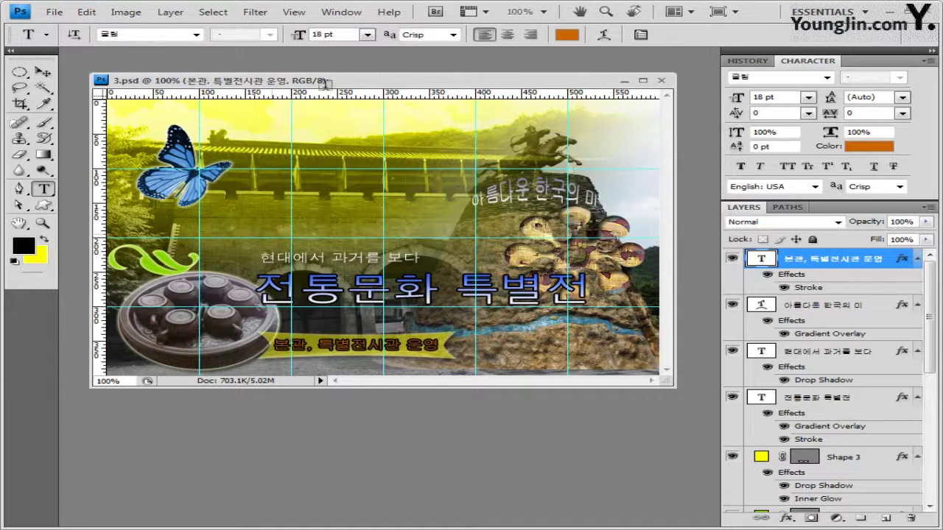
click(295, 13)
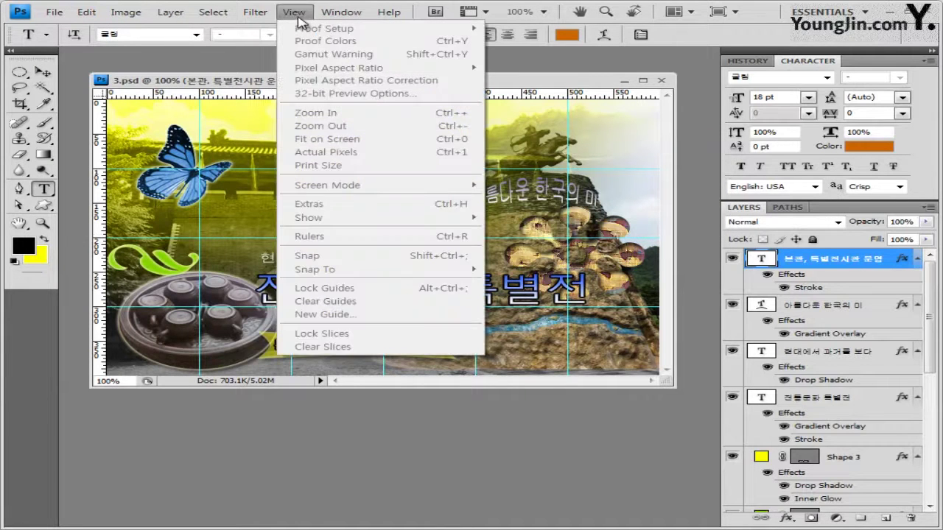
key(Escape)
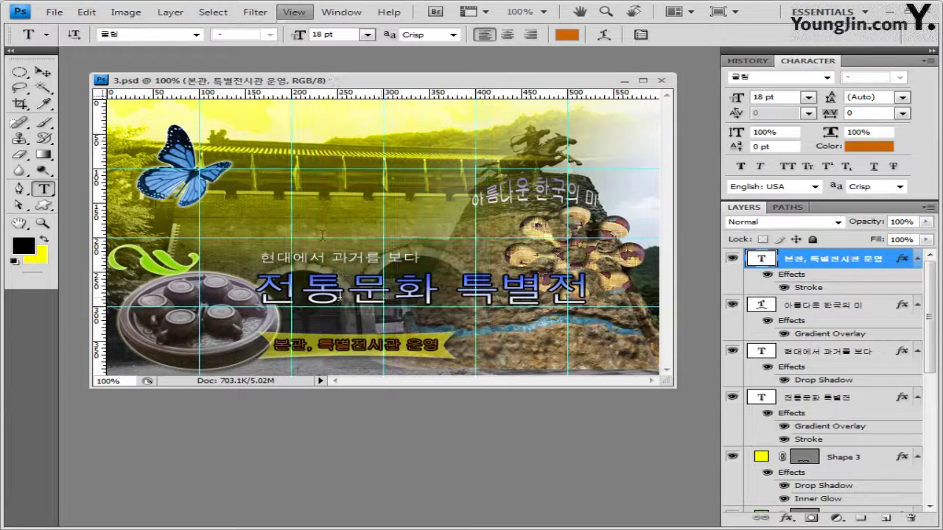
Start a Save As in JPEG format, reusing the existing answer file's name
click(54, 12)
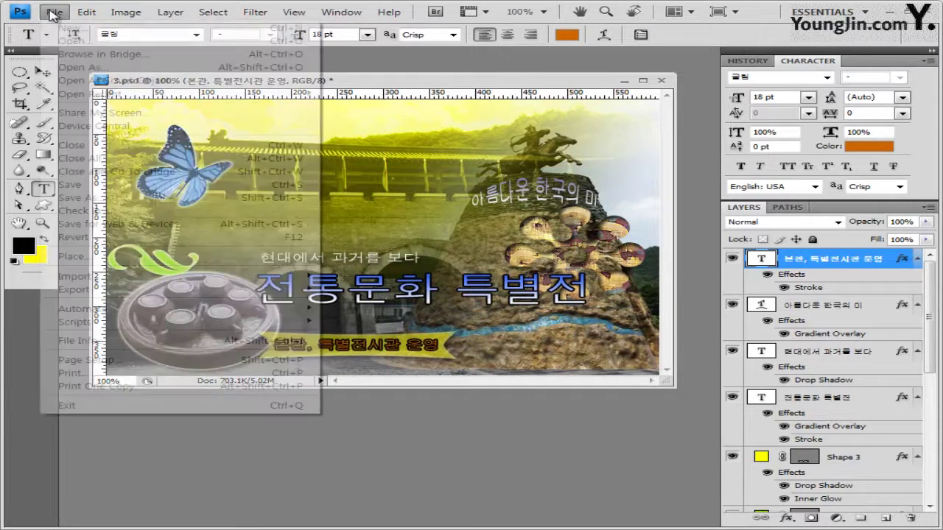
click(103, 199)
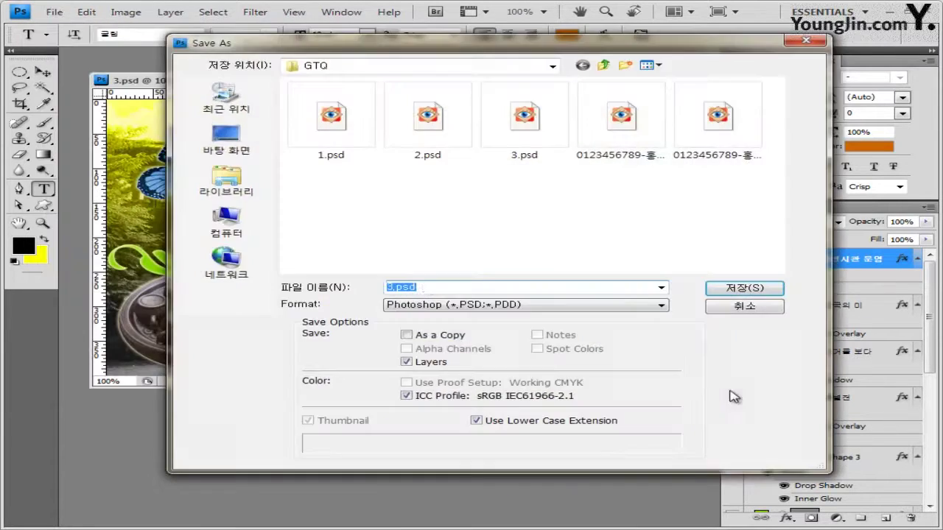
click(440, 305)
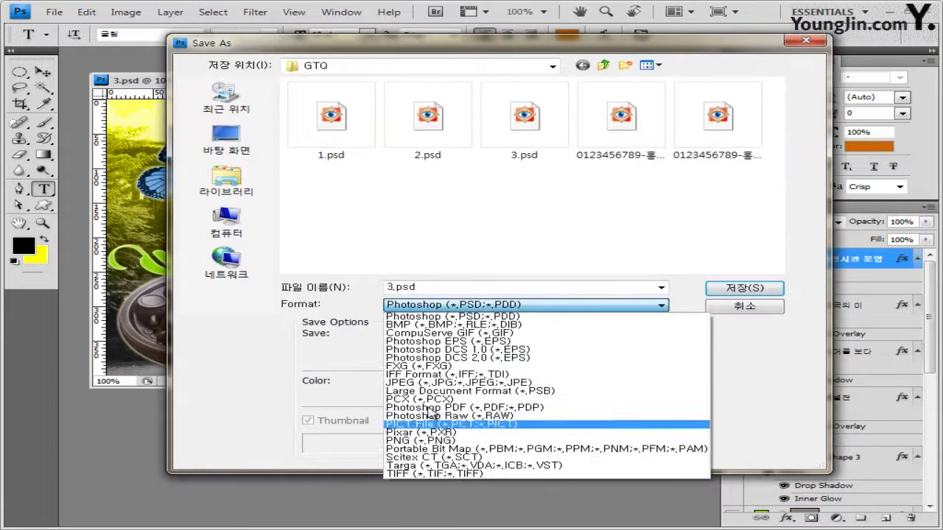
click(439, 384)
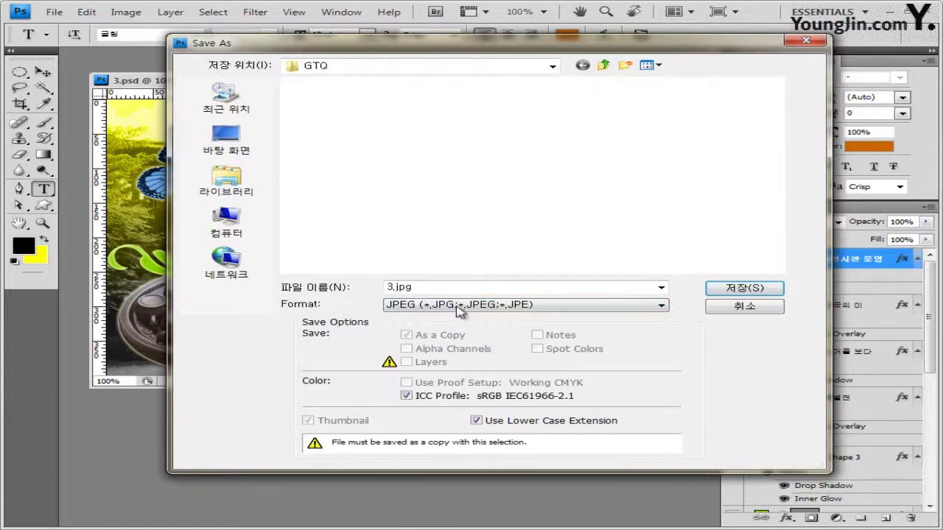
double_click(415, 290)
click(465, 147)
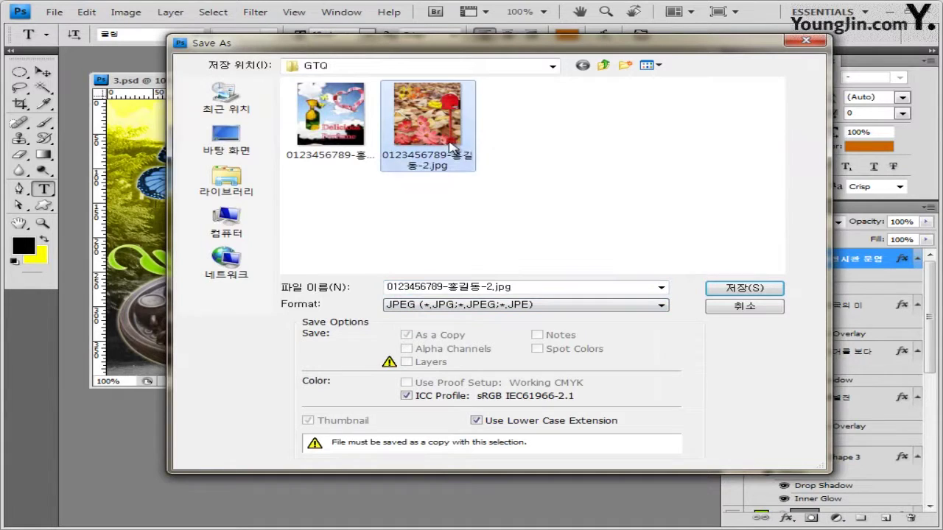
Change the file name from -2 to -3 and save the JPEG at quality 8
click(658, 66)
click(686, 142)
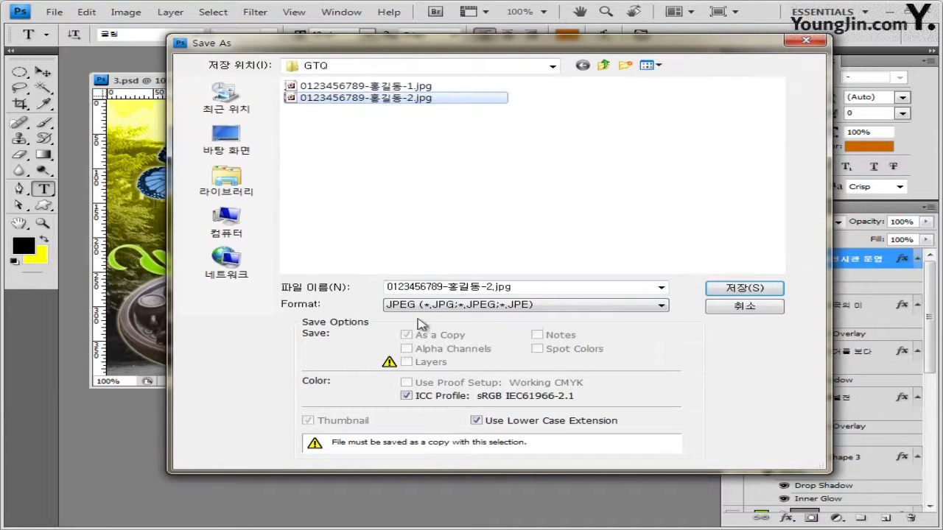
double_click(437, 288)
click(489, 288)
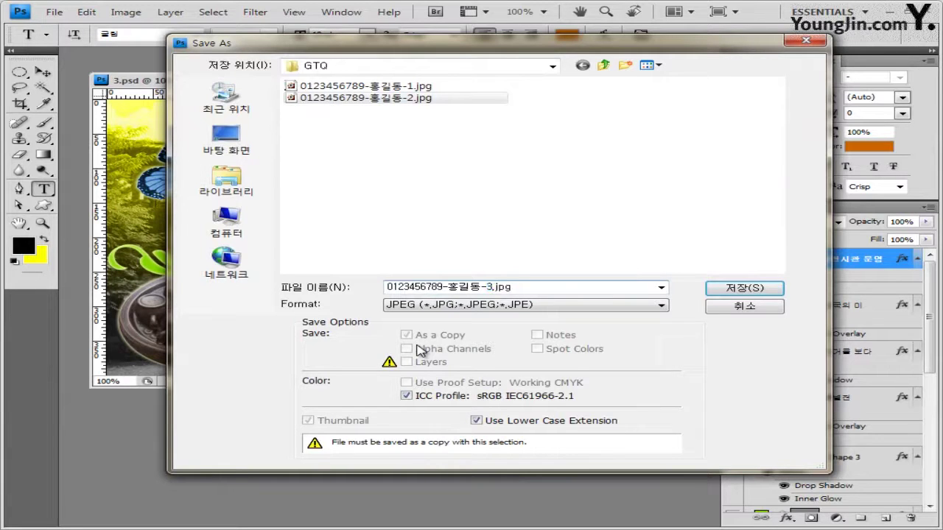
click(743, 288)
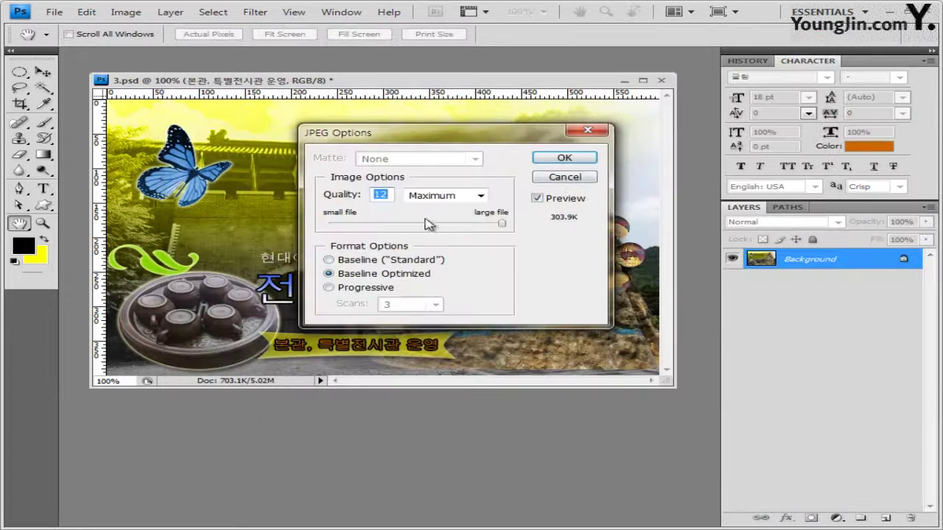
text(8)
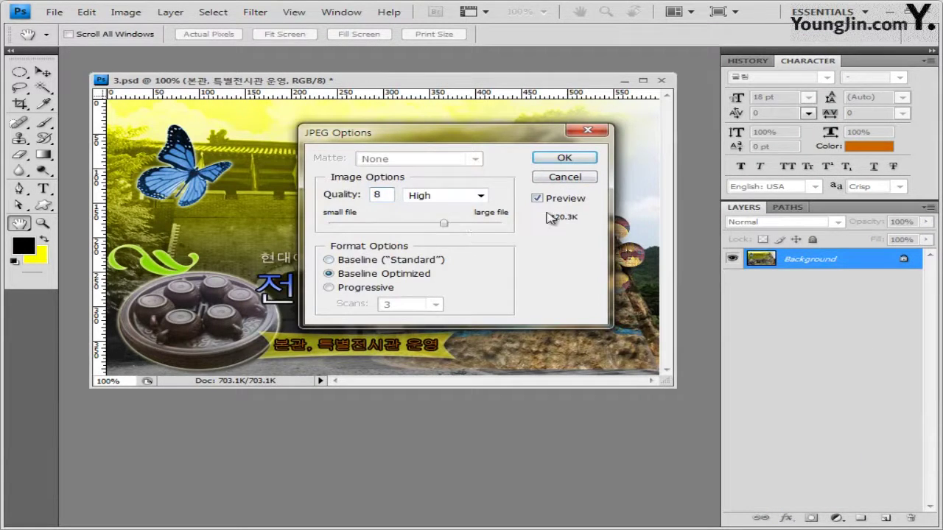
click(582, 160)
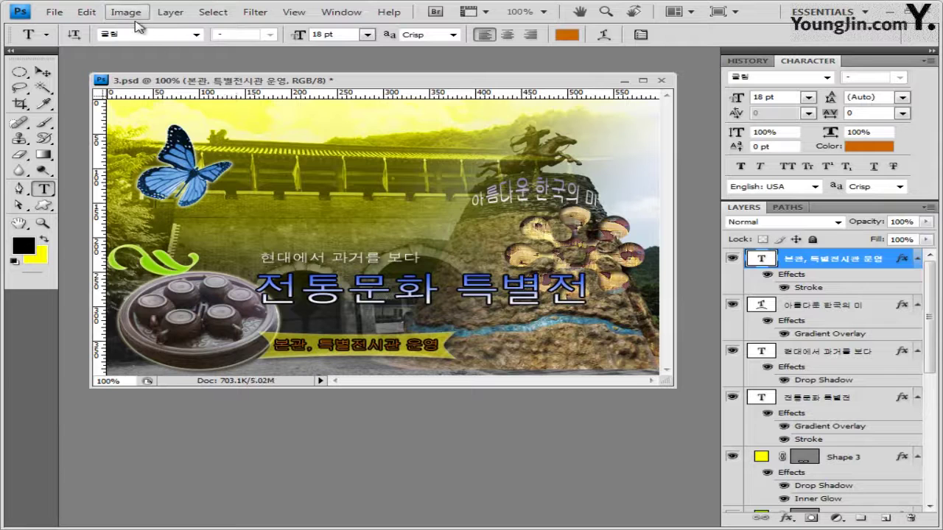
Resize the image to 60×40 pixels with Image Size
click(134, 17)
click(180, 114)
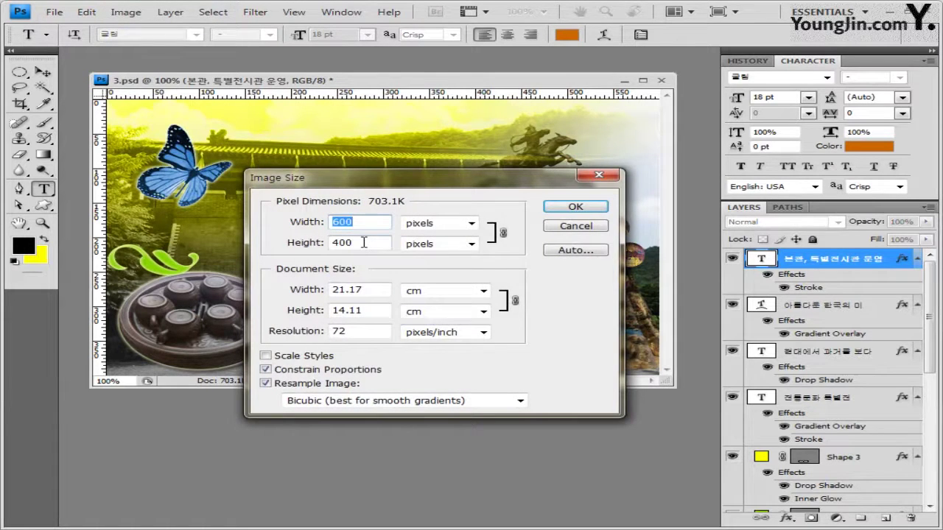
text(60)
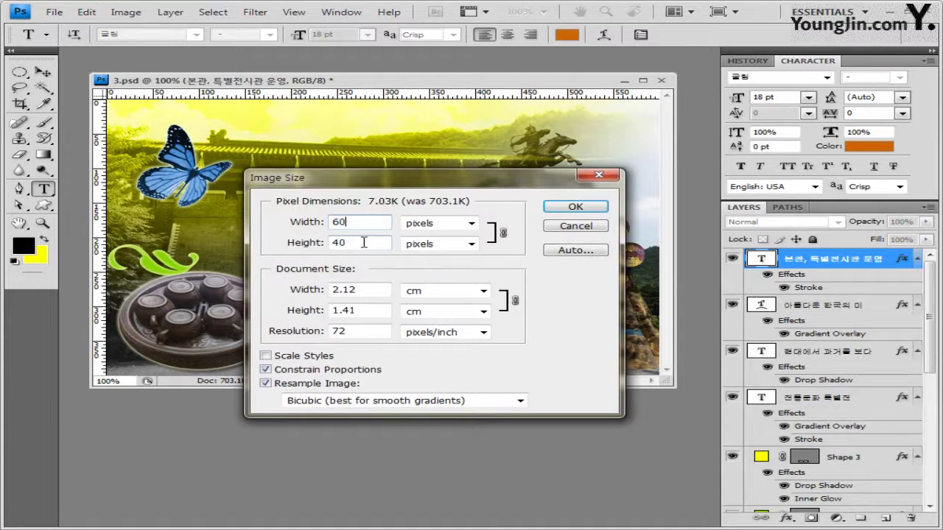
click(596, 210)
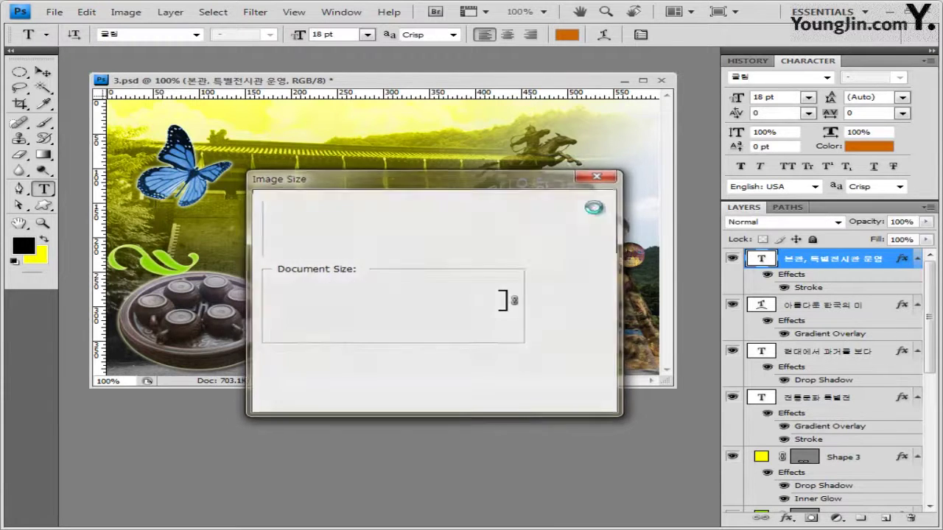
Save the resized image as a PSD, renaming -2 to -3
click(56, 12)
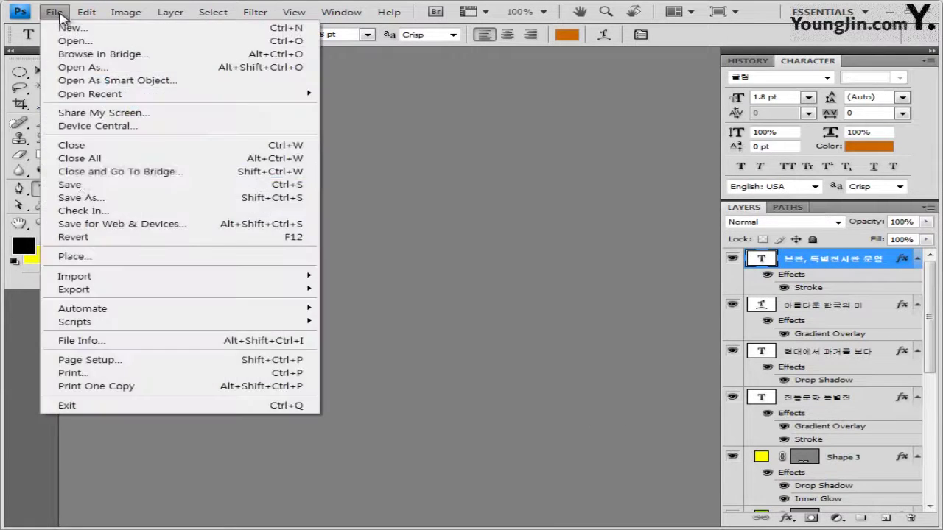
click(84, 200)
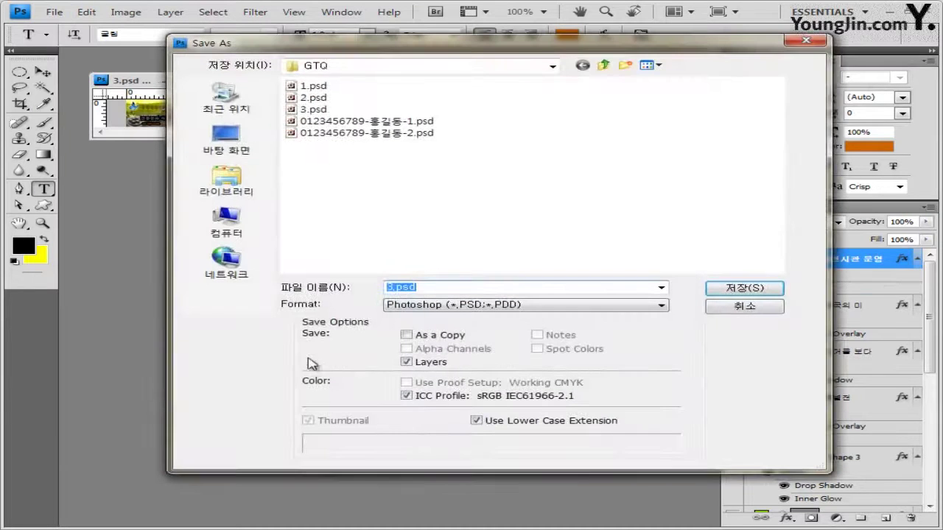
click(403, 134)
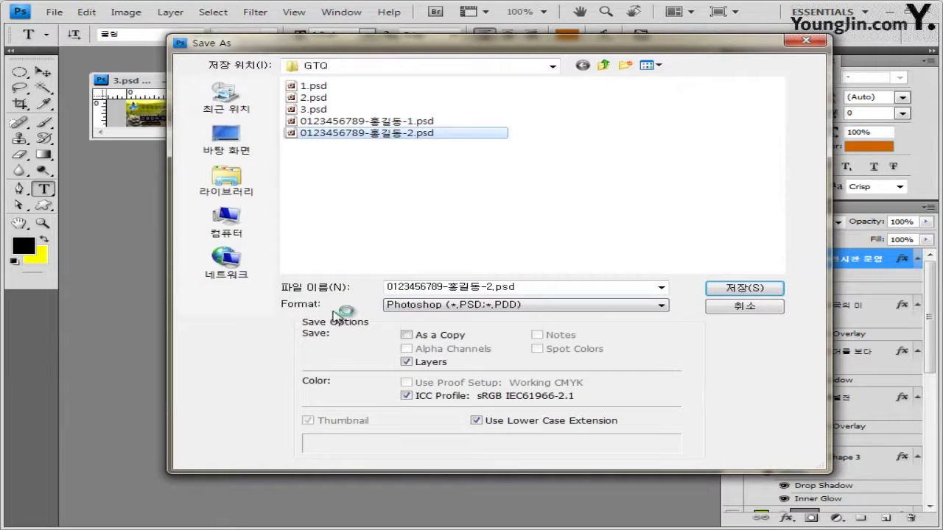
double_click(487, 286)
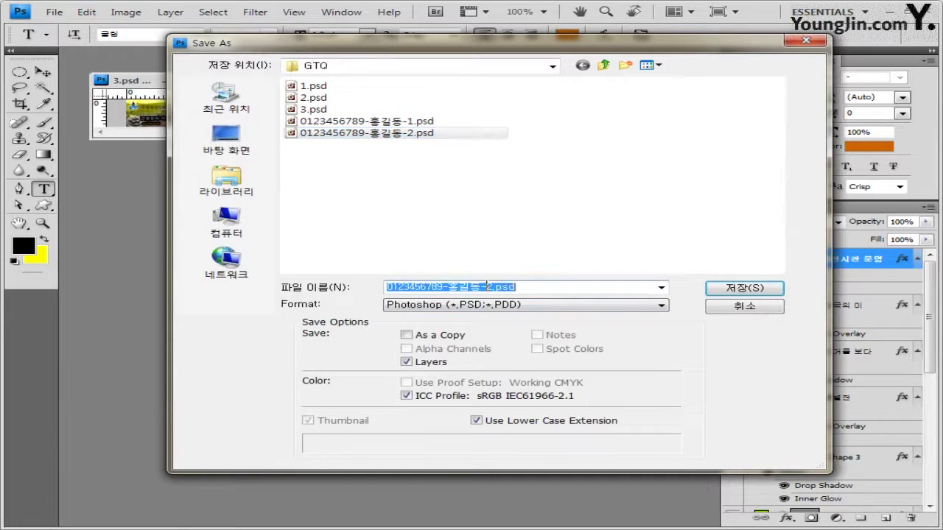
click(489, 287)
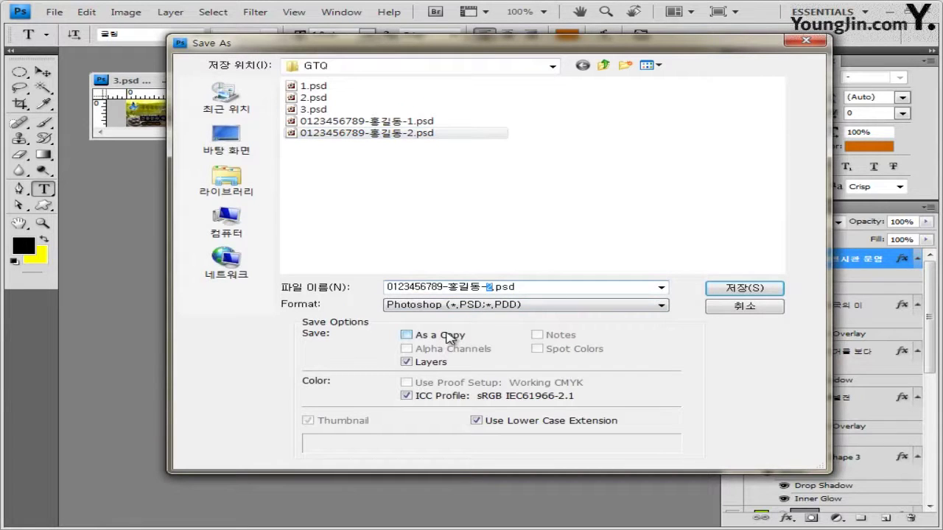
text(3)
click(755, 289)
click(677, 170)
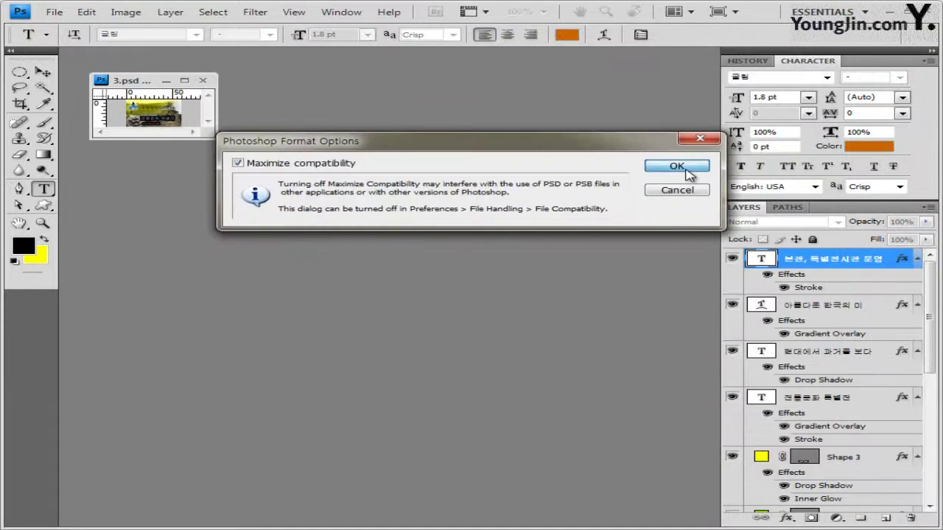
Close the document and cancel the Open dialog after checking the two -3 files
click(203, 81)
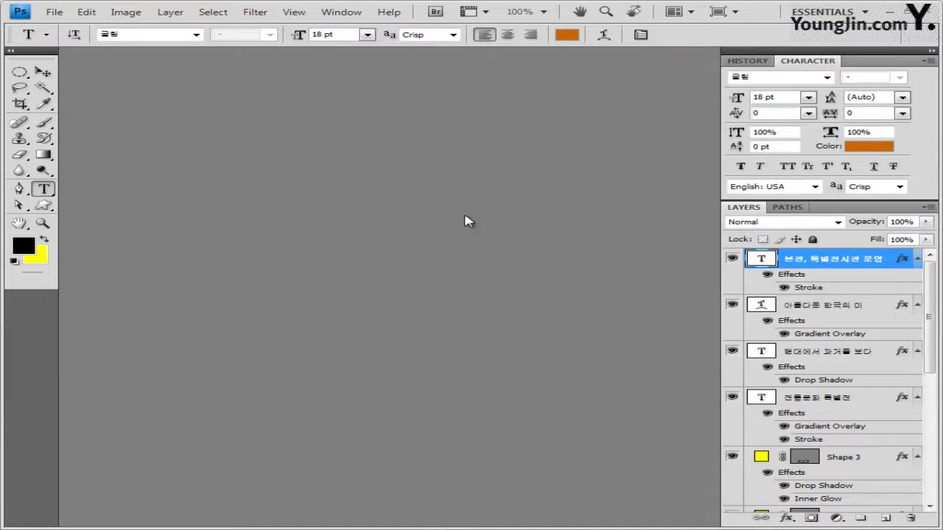
double_click(396, 238)
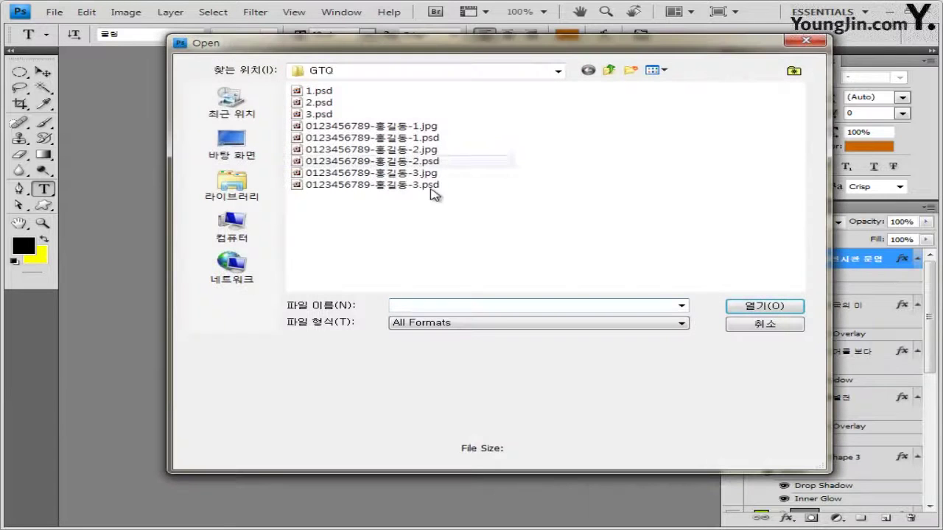
drag(445, 215, 338, 174)
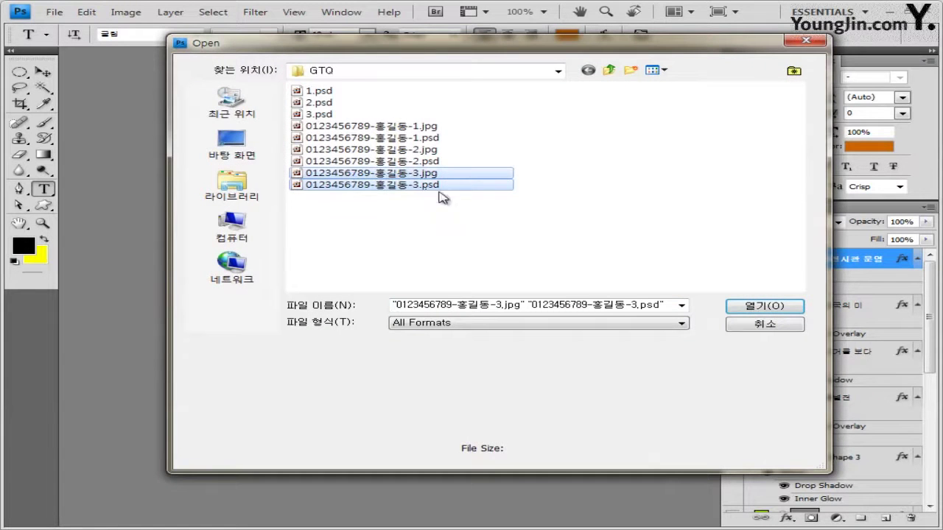
click(764, 326)
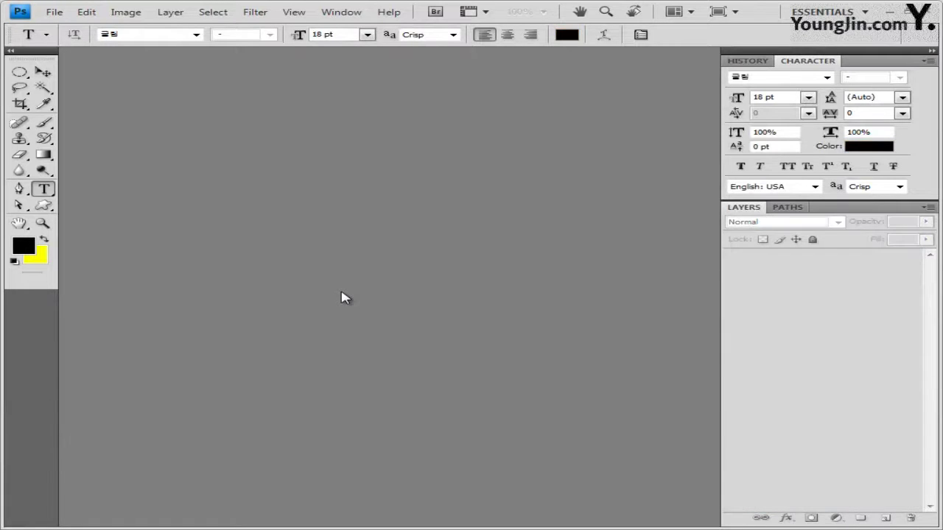
Create a blank 600×400 pixel document in a floating window with the grid shown
key(ctrl+n)
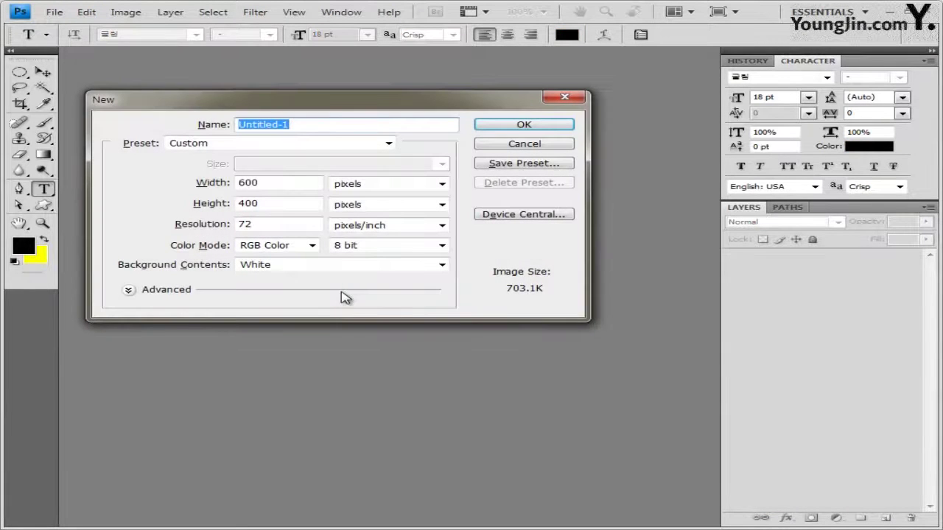
double_click(258, 182)
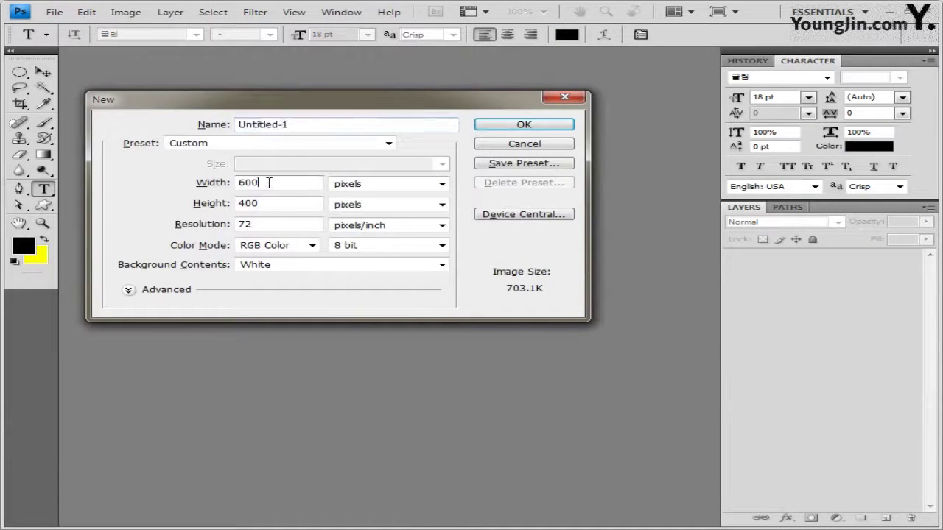
click(545, 127)
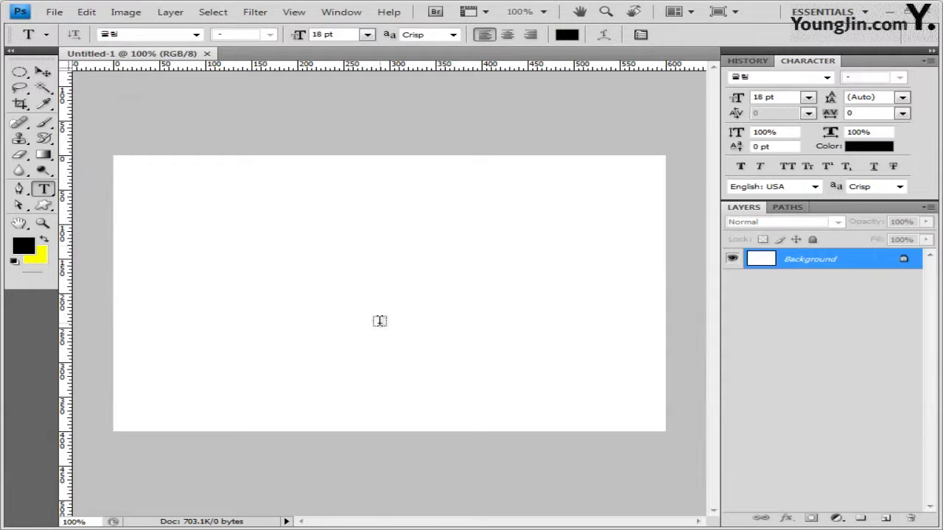
drag(135, 55, 225, 103)
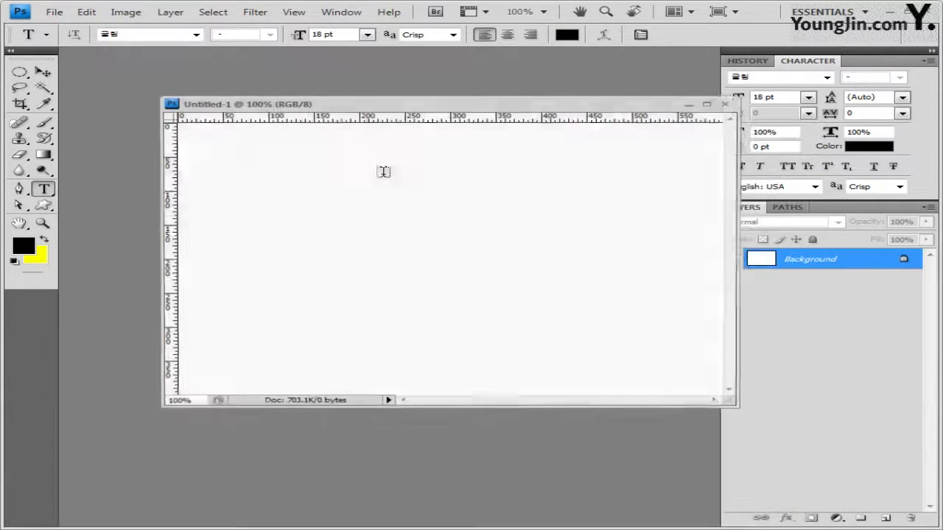
drag(475, 118, 381, 111)
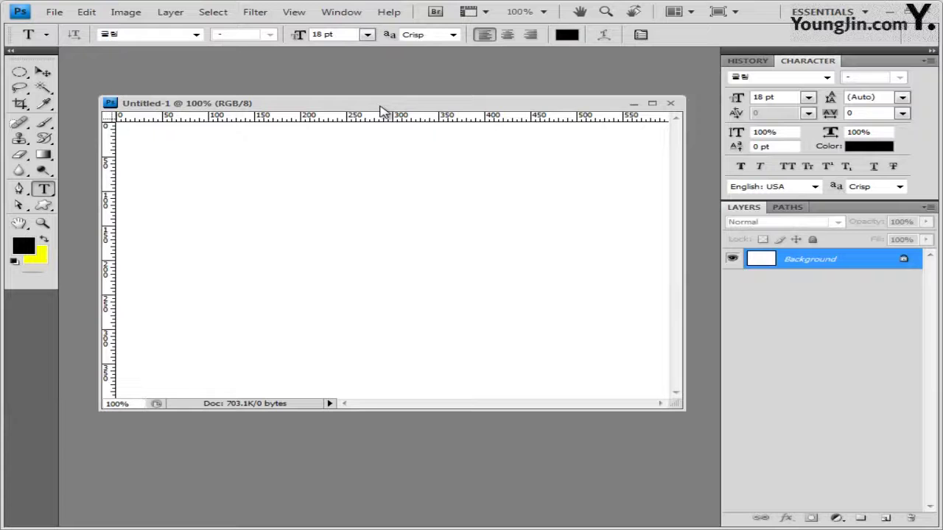
key(ctrl+apostrophe)
Save the new document as 4.psd
click(59, 15)
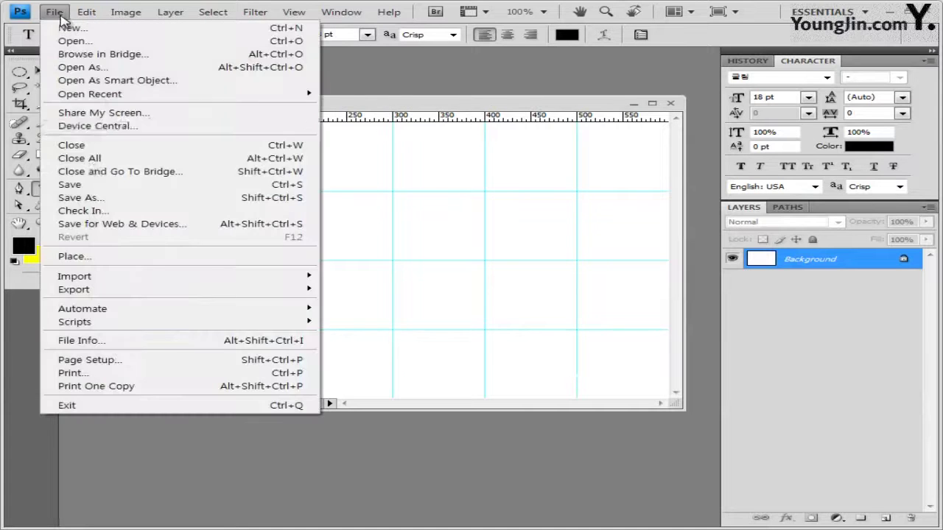
click(84, 198)
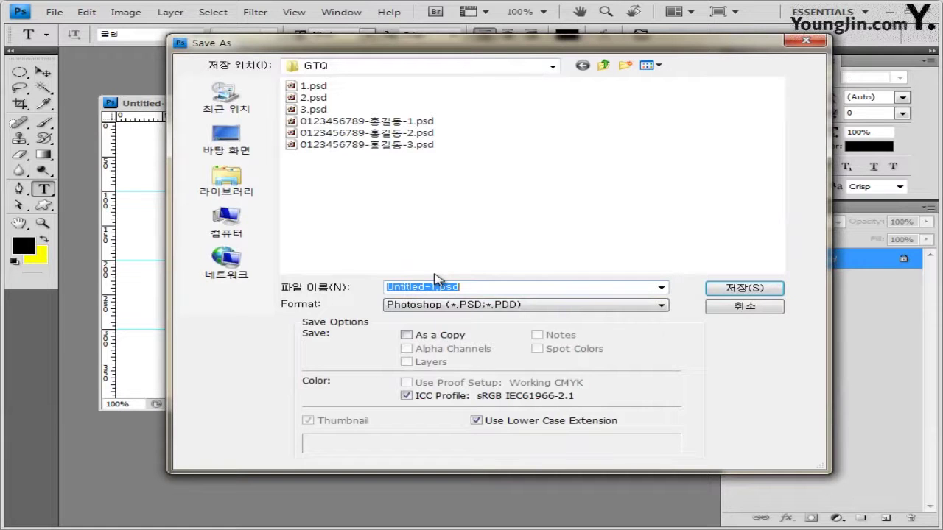
text(4)
key(Return)
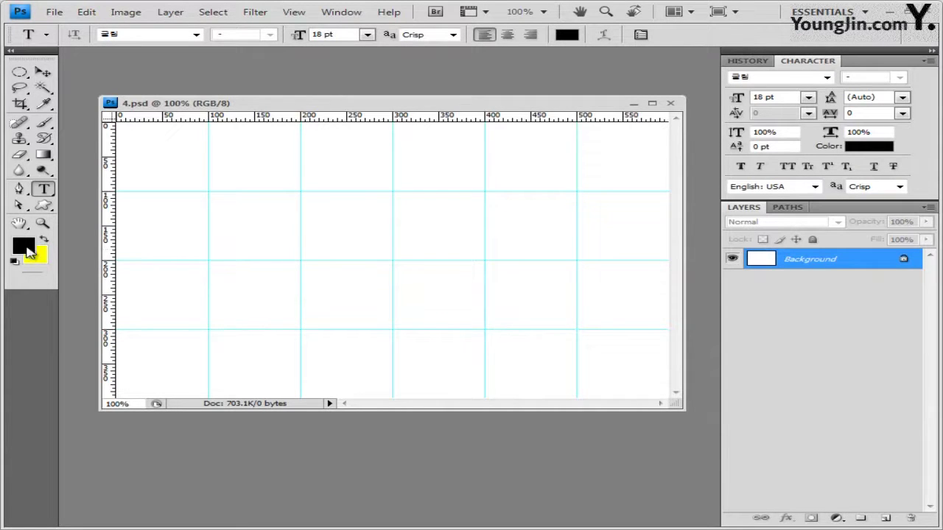
Fill the background with yellow-green d2ff00 and enlarge the document window
click(28, 249)
double_click(563, 340)
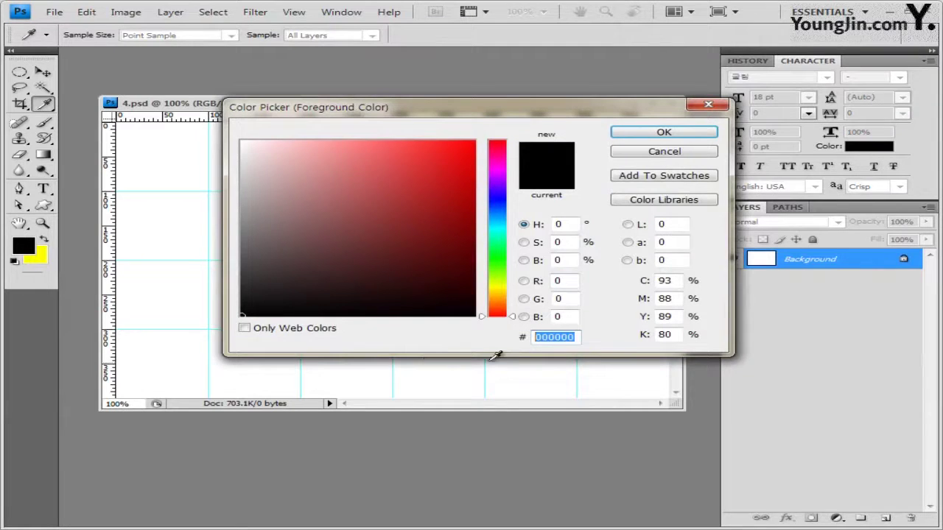
text(d2ff00)
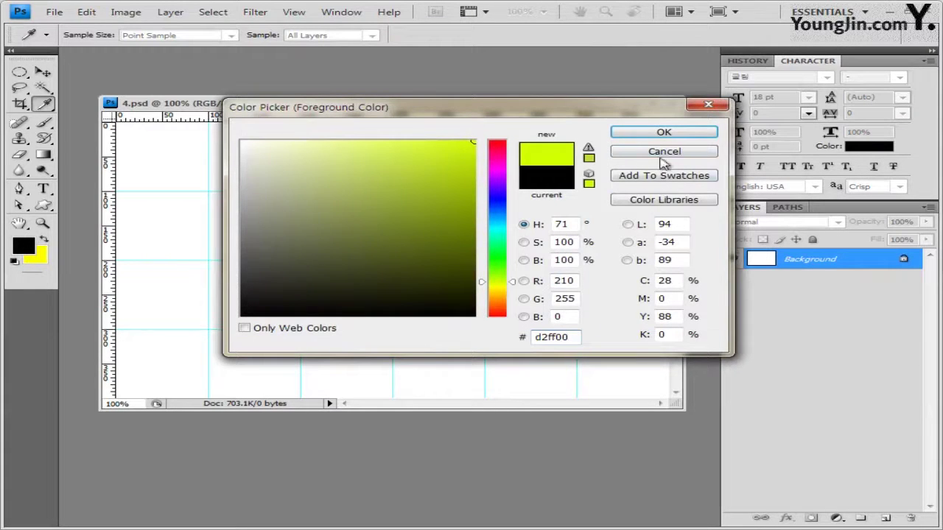
click(664, 132)
key(t)
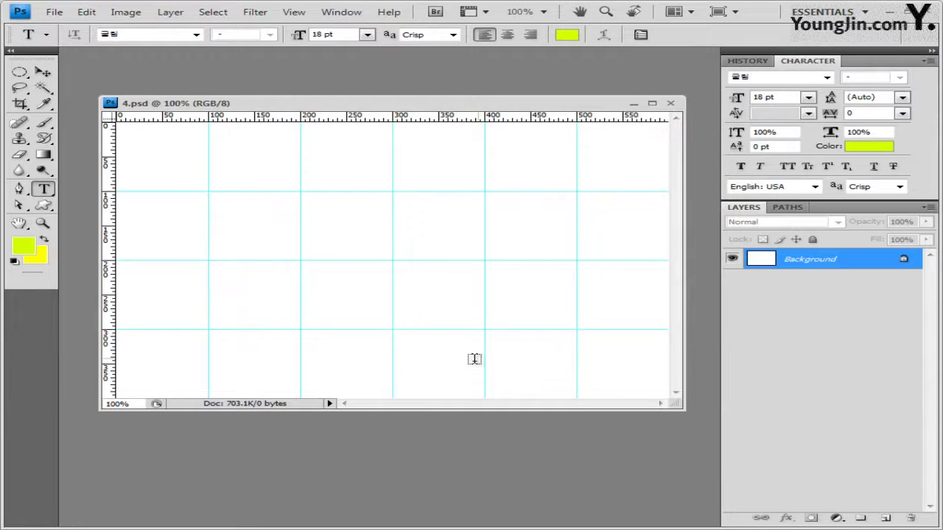
key(alt+BackSpace)
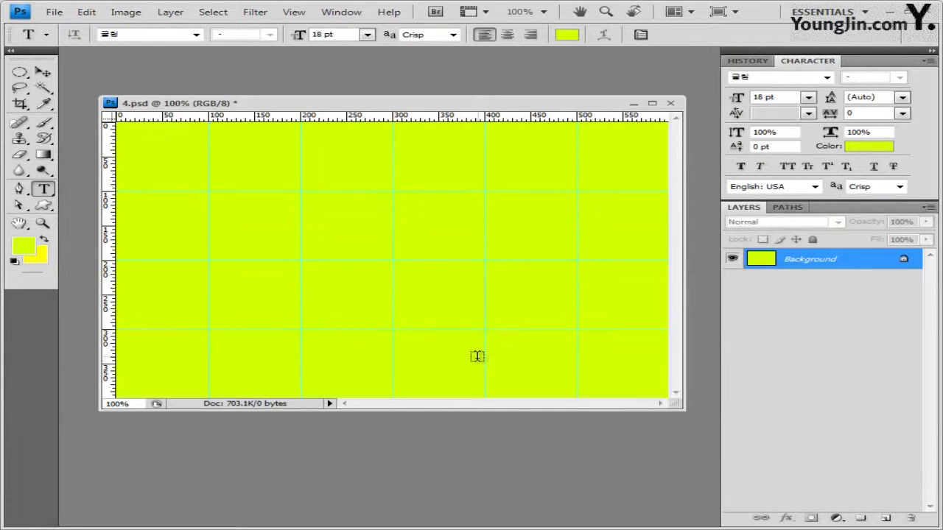
drag(512, 409, 512, 451)
key(v)
key(x)
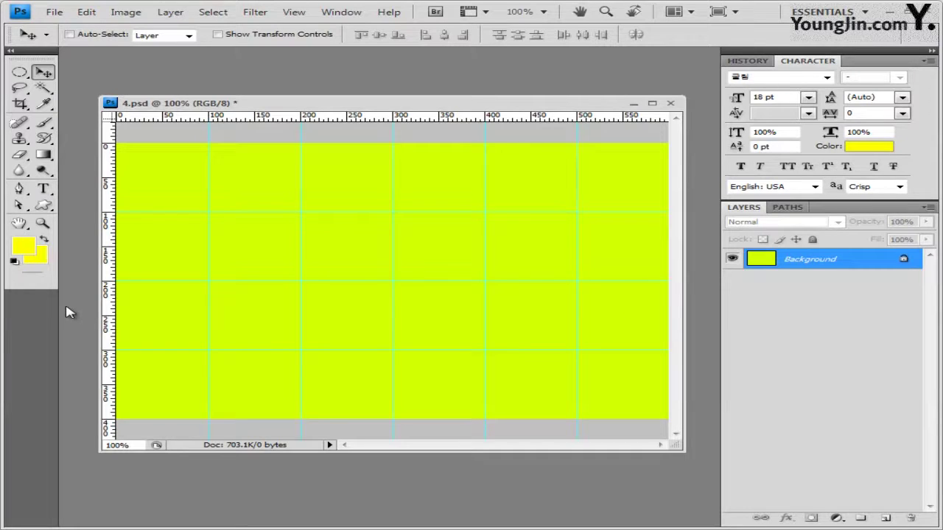
Change the foreground colour to olive 88a500 and select the Custom Shape tool
click(24, 251)
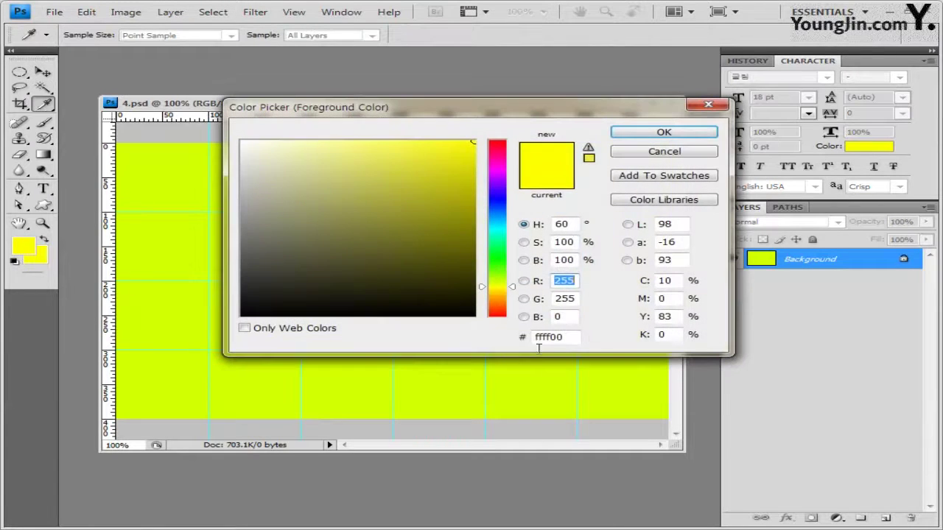
double_click(552, 337)
text(88a500)
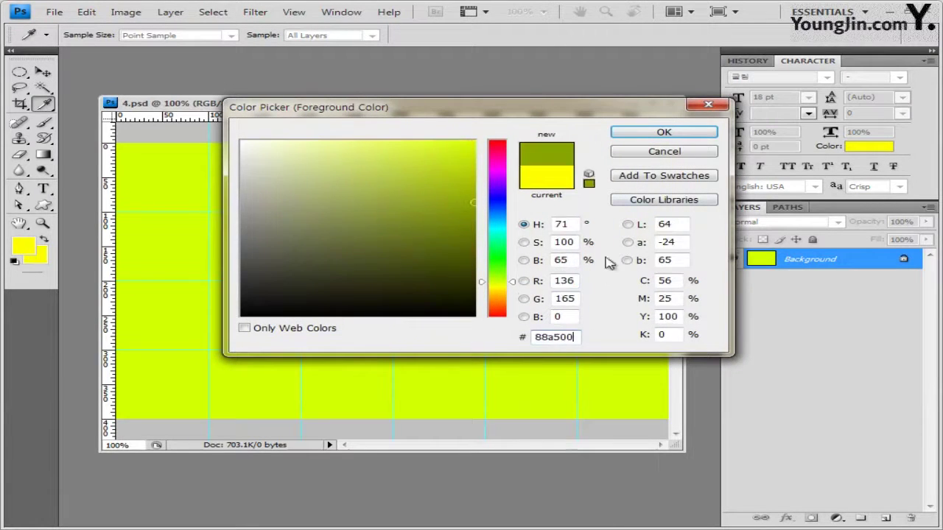
click(657, 134)
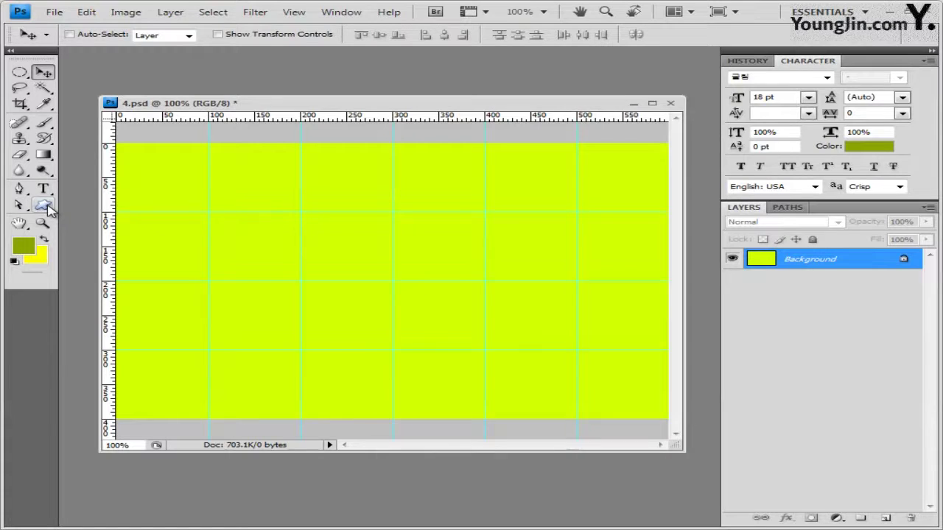
click(46, 207)
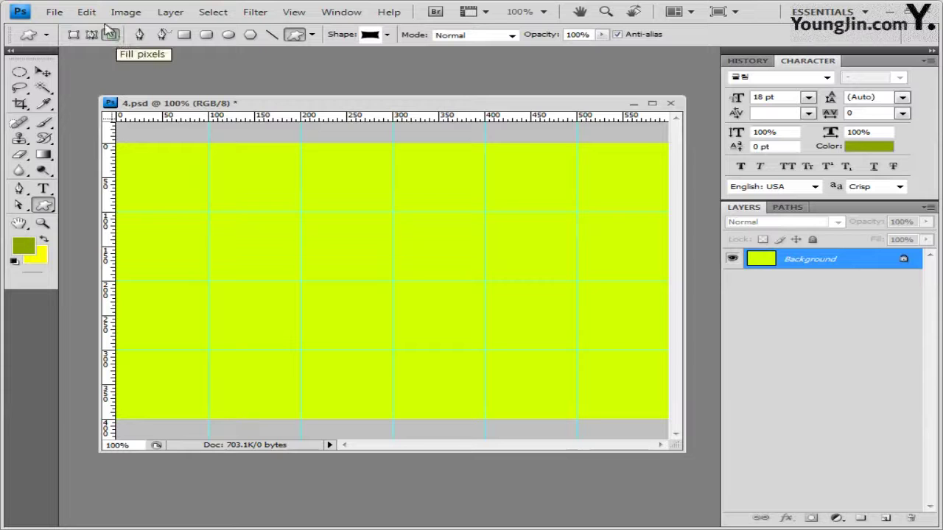
Replace the current preset shapes with the Shapes library
click(86, 12)
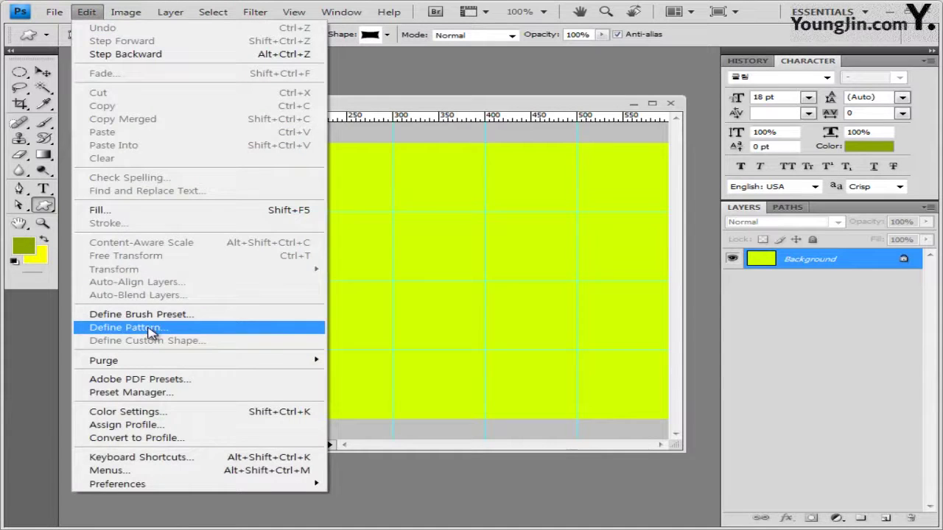
click(389, 92)
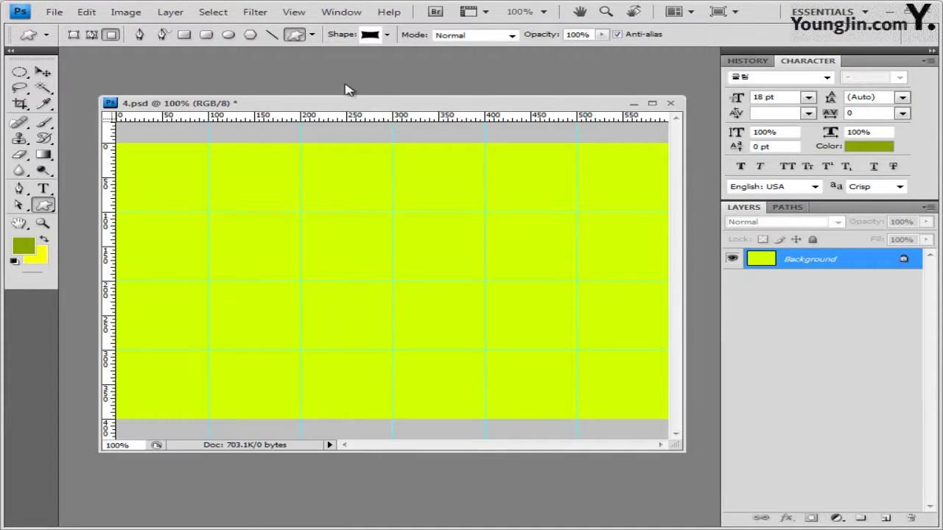
click(386, 34)
click(476, 59)
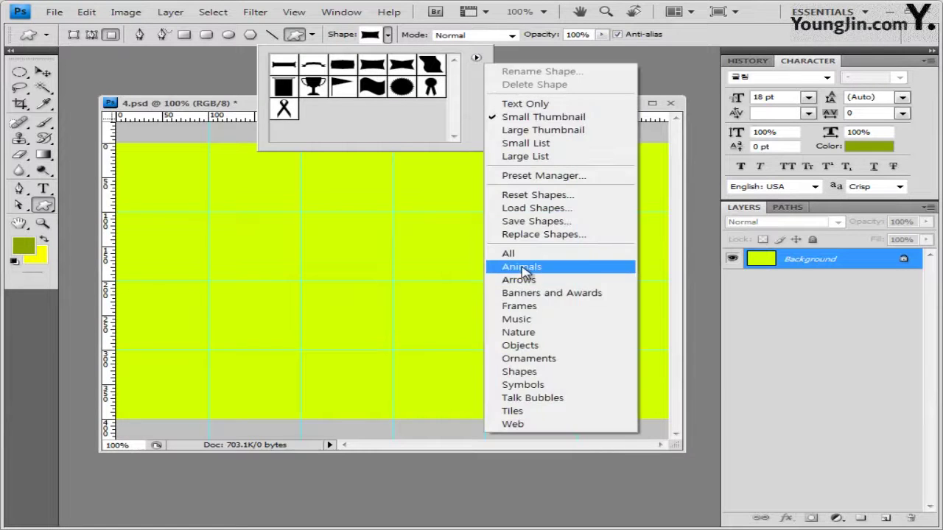
click(560, 372)
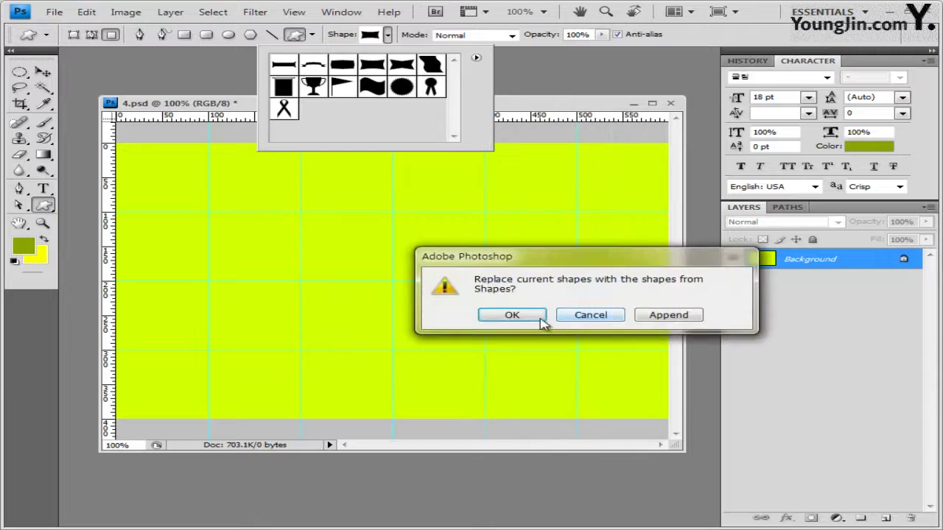
click(533, 319)
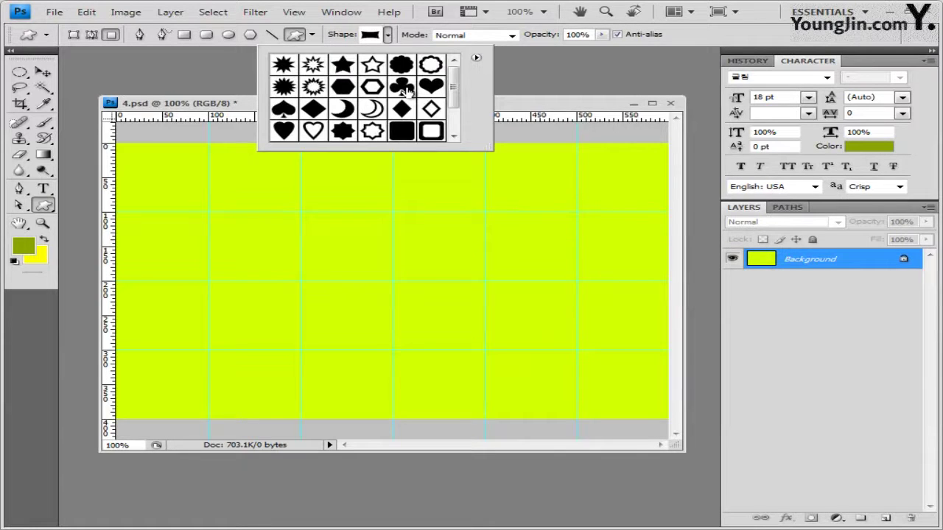
Choose the club shape and open a New document dialog with the width selected
click(404, 89)
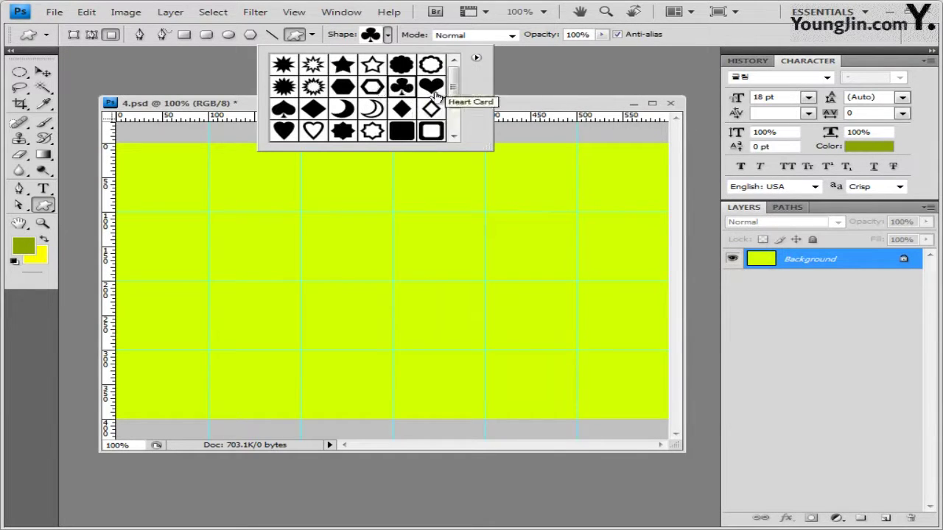
key(Return)
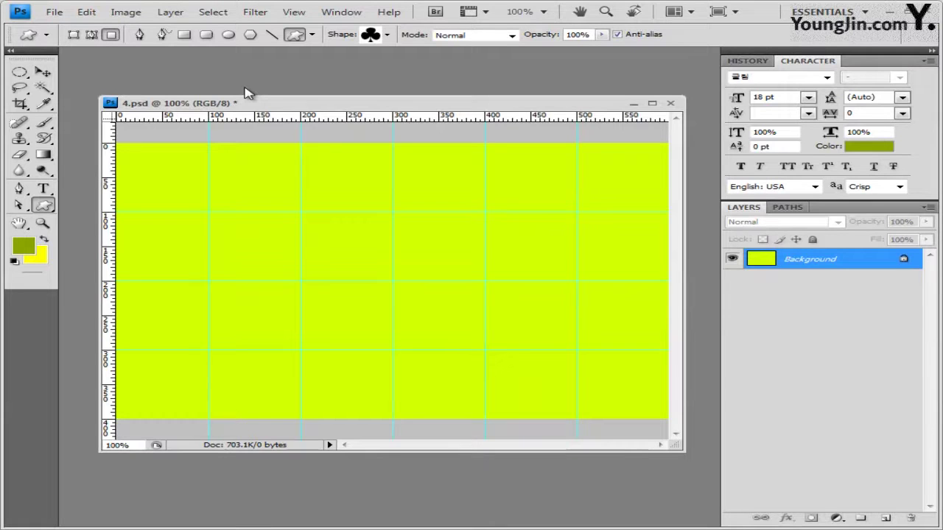
key(ctrl+n)
double_click(246, 183)
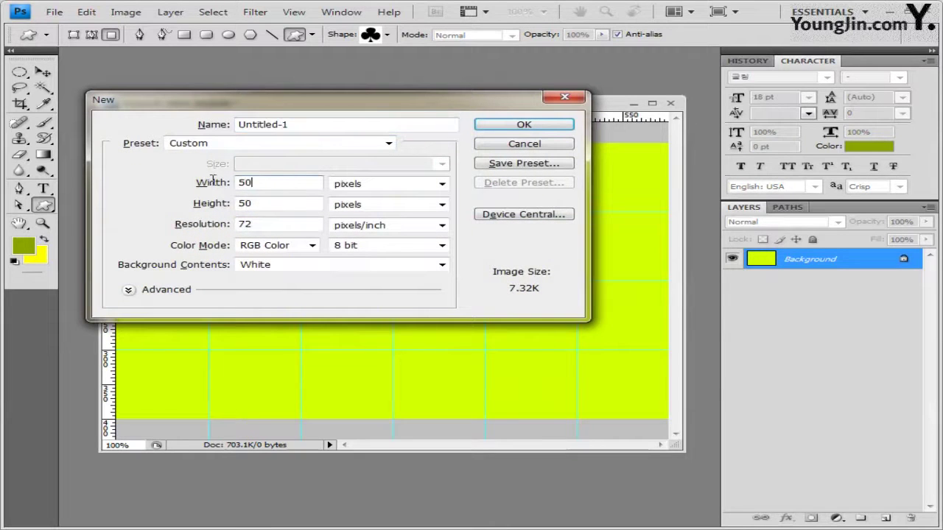
Set the new document to 50 × 50 pixels and create it
double_click(269, 205)
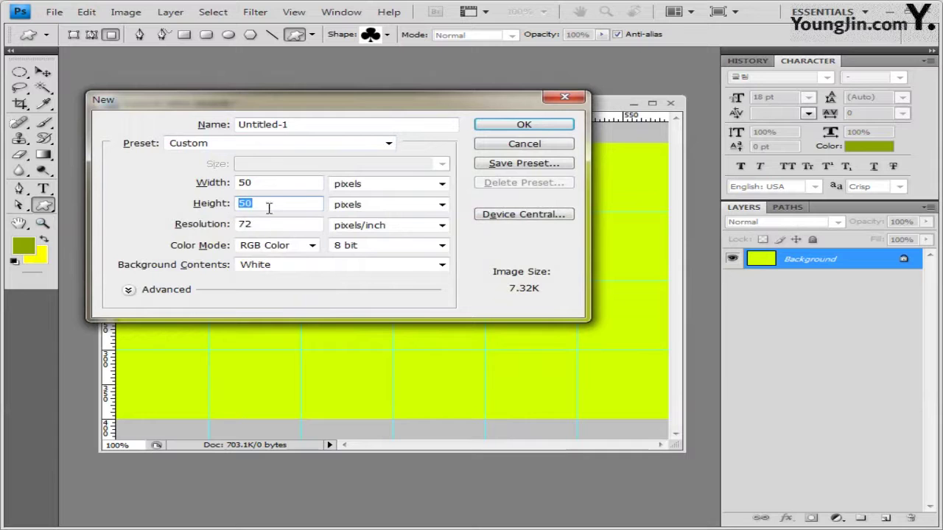
click(551, 131)
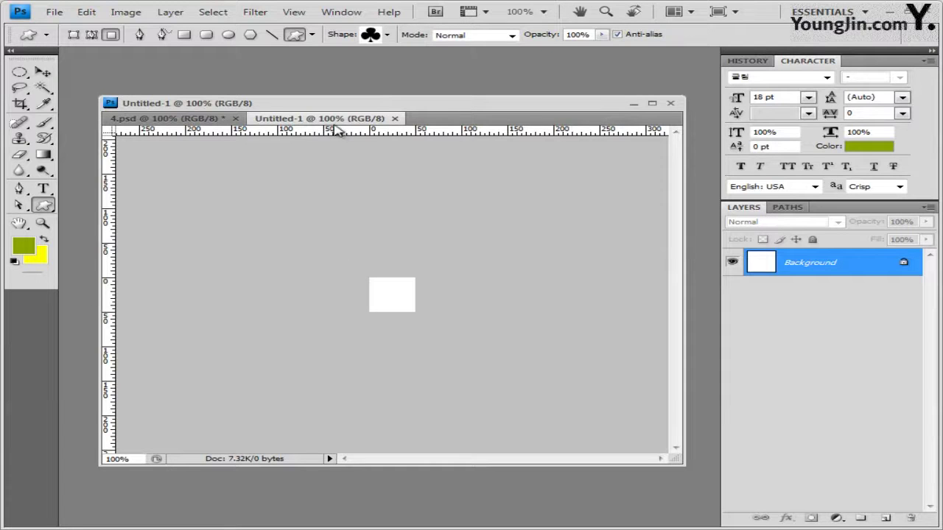
At 400% zoom, add Layer 1, hide the background, and draw an olive club upper left
key(ctrl+plus)
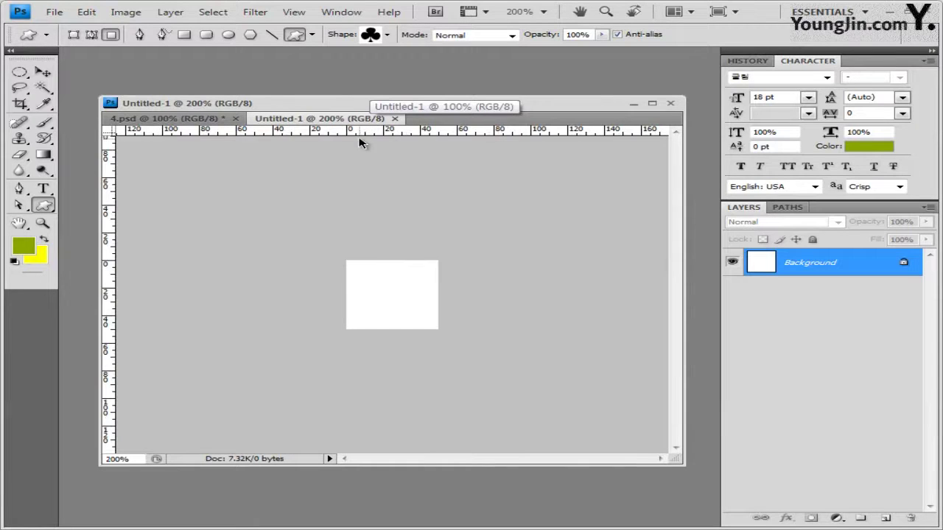
key(ctrl+plus)
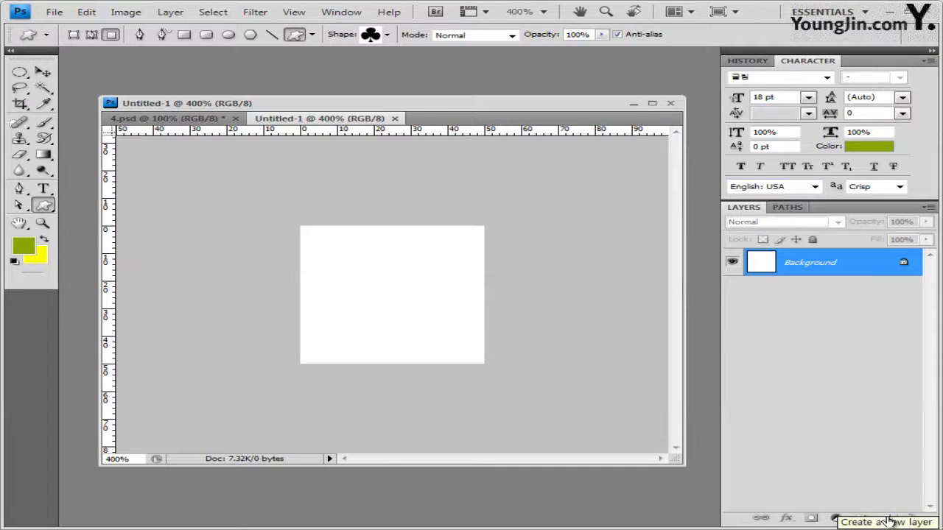
click(888, 520)
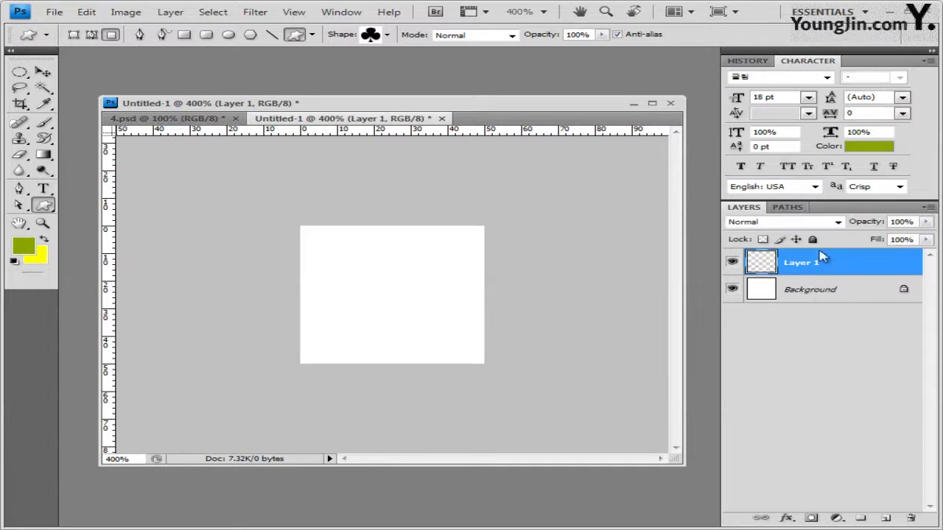
click(732, 290)
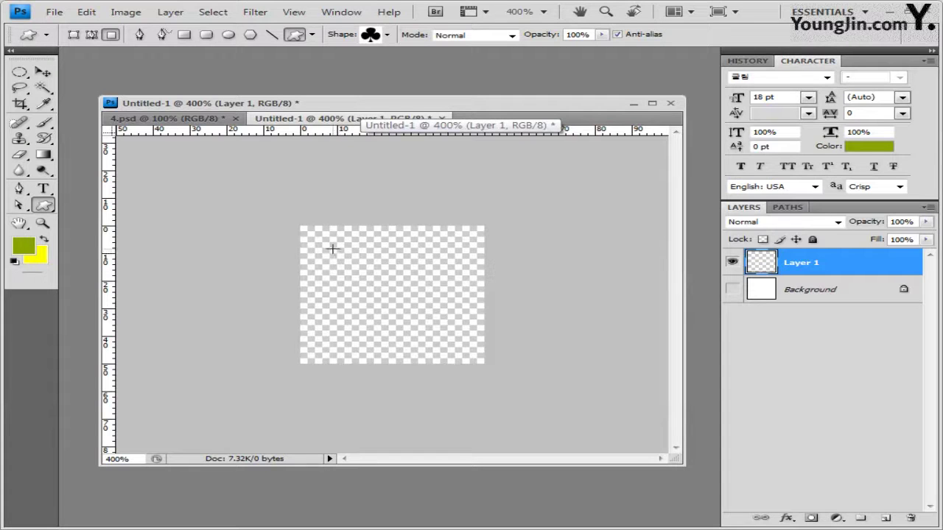
drag(339, 257, 382, 297)
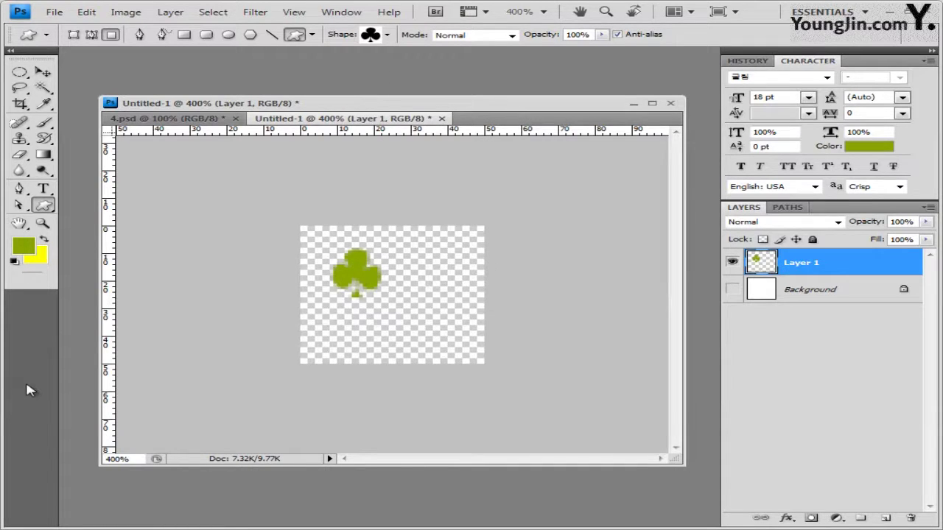
Set the foreground colour to white and draw a second club toward the lower right
click(24, 250)
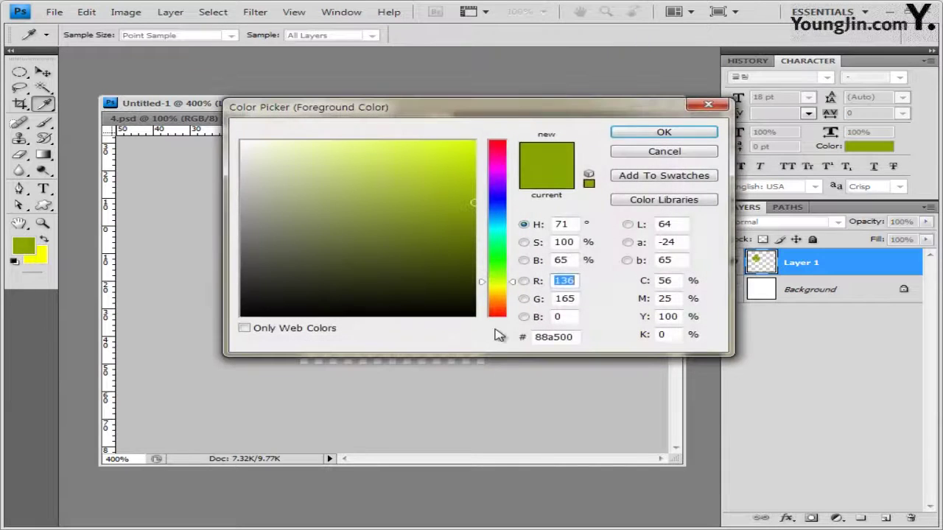
drag(388, 245, 241, 140)
click(563, 337)
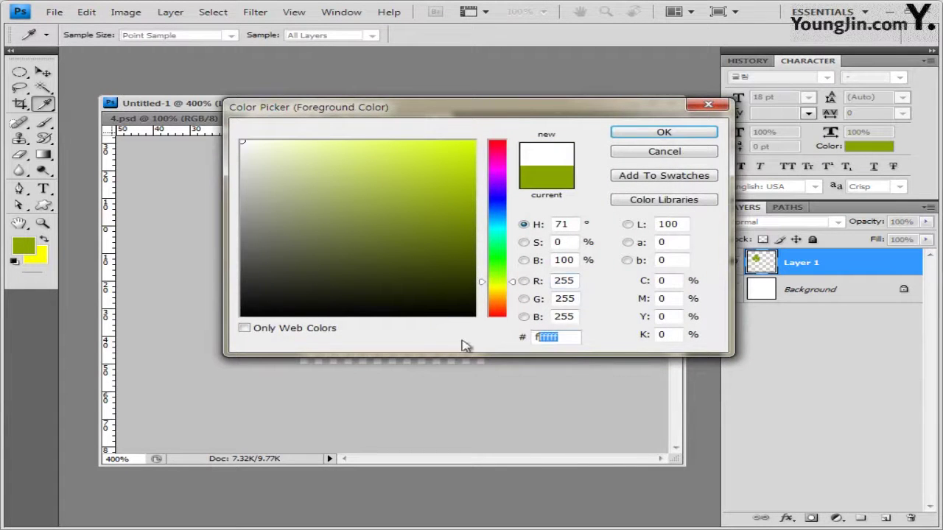
click(695, 132)
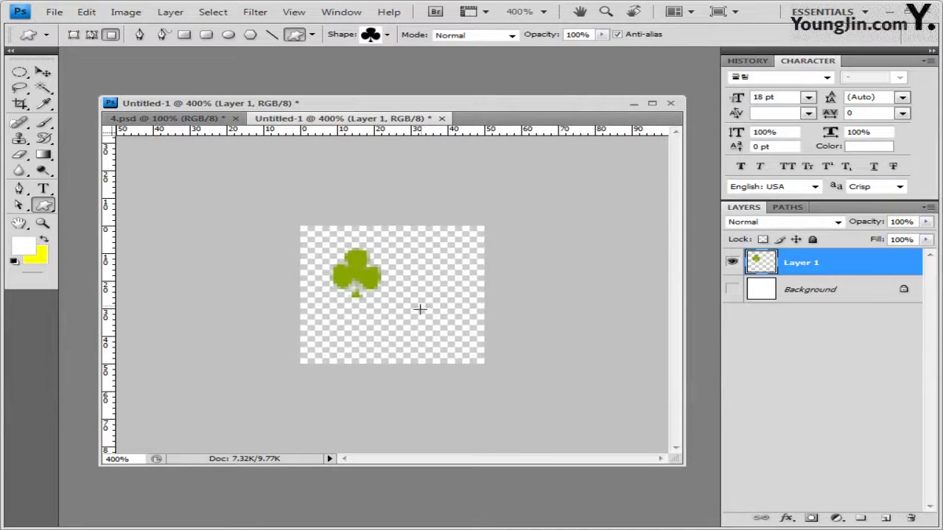
drag(419, 310, 465, 352)
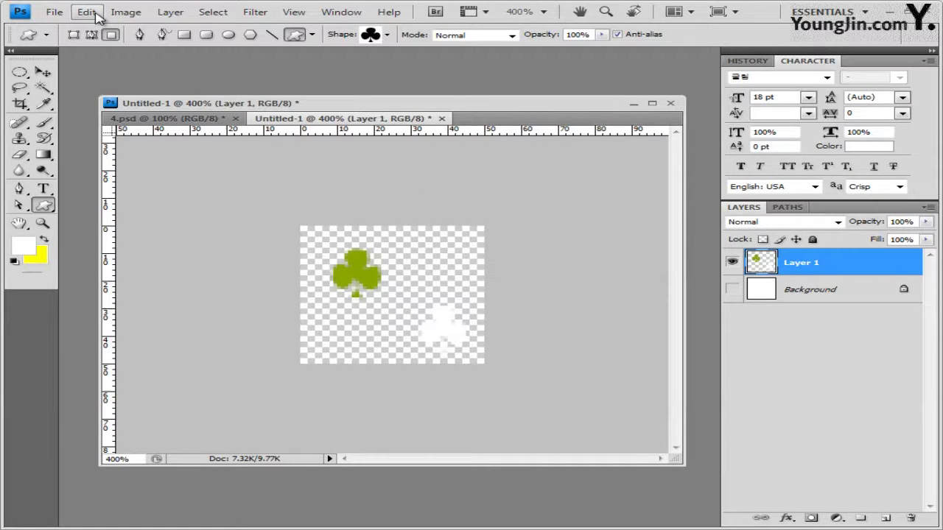
Define the two-club tile as pattern 'ㅋ클로버', then close Untitled-1 without saving
click(87, 12)
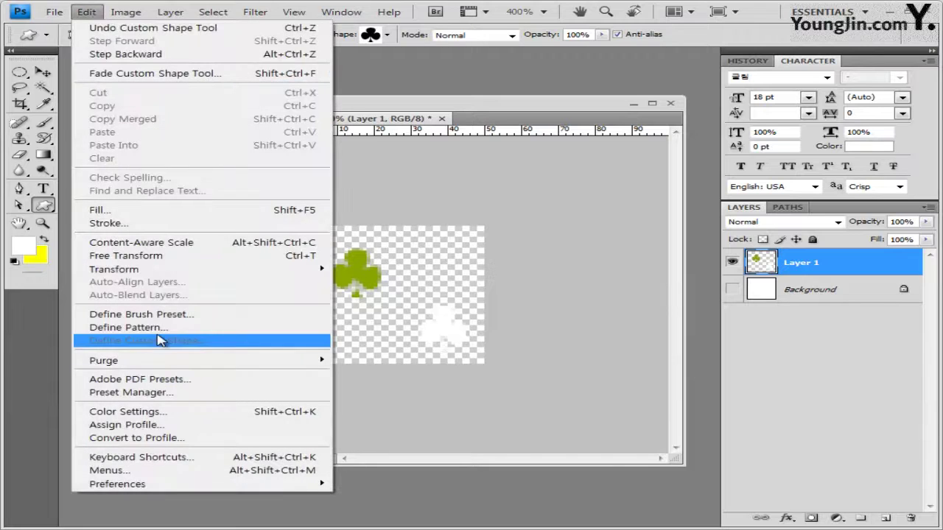
click(189, 327)
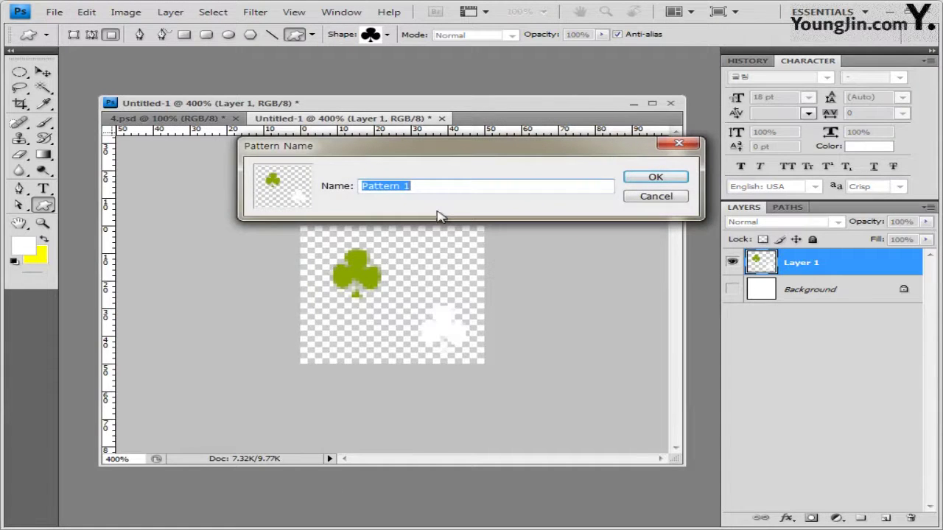
text(ㅋ클로버)
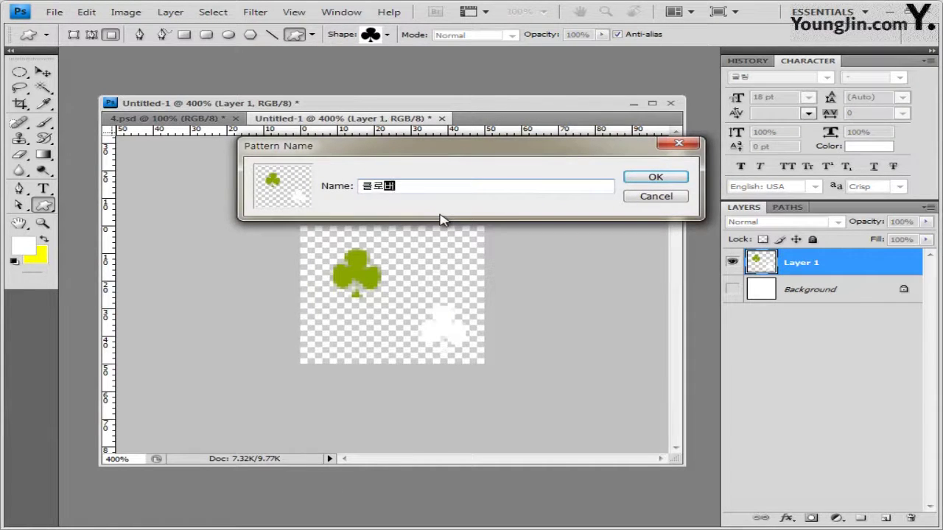
click(675, 179)
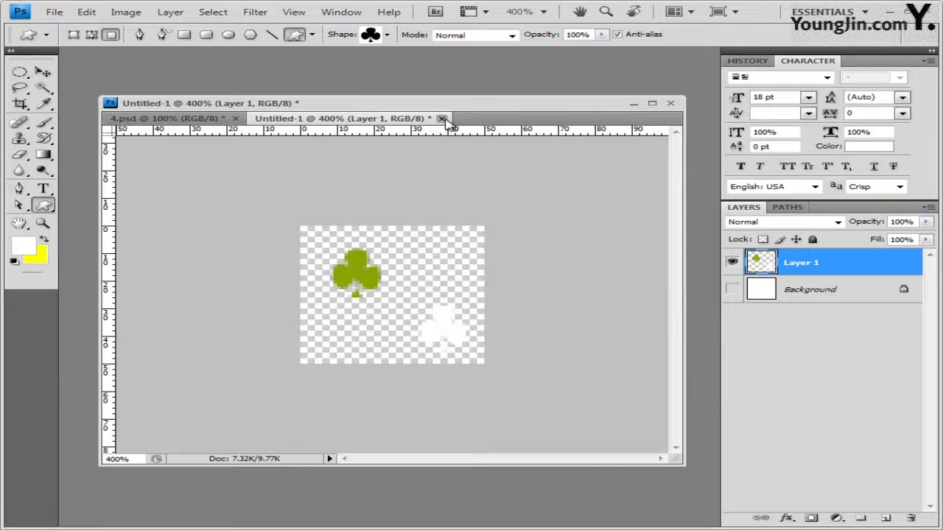
click(443, 118)
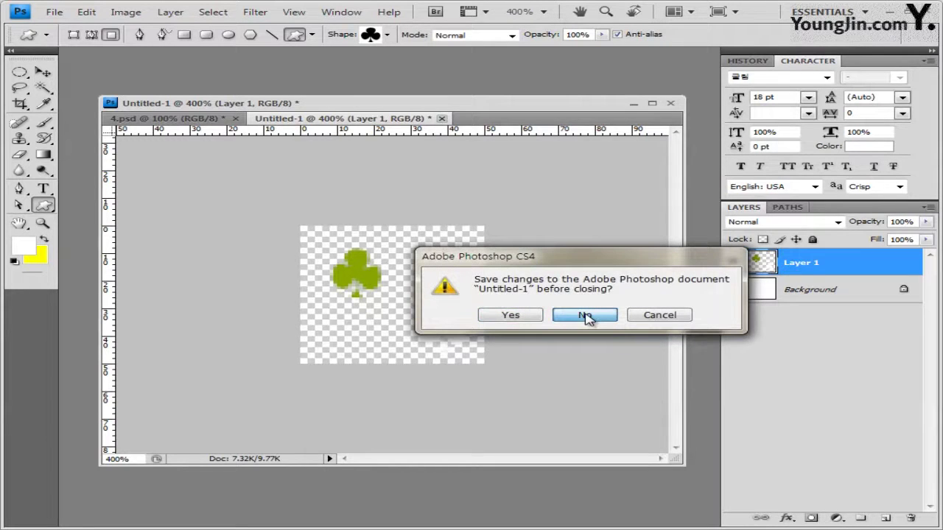
click(586, 316)
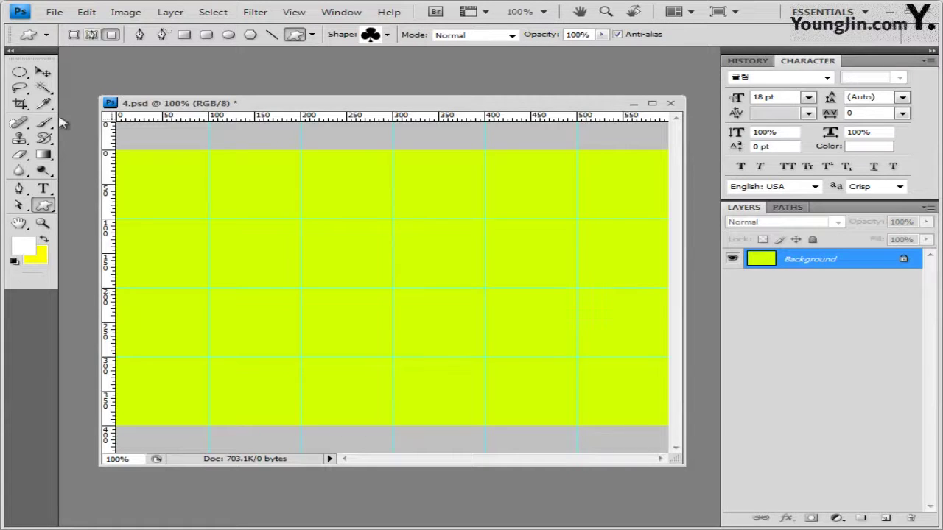
Set the Pen tool to shape-layer mode with a white #ffffff fill colour
click(20, 190)
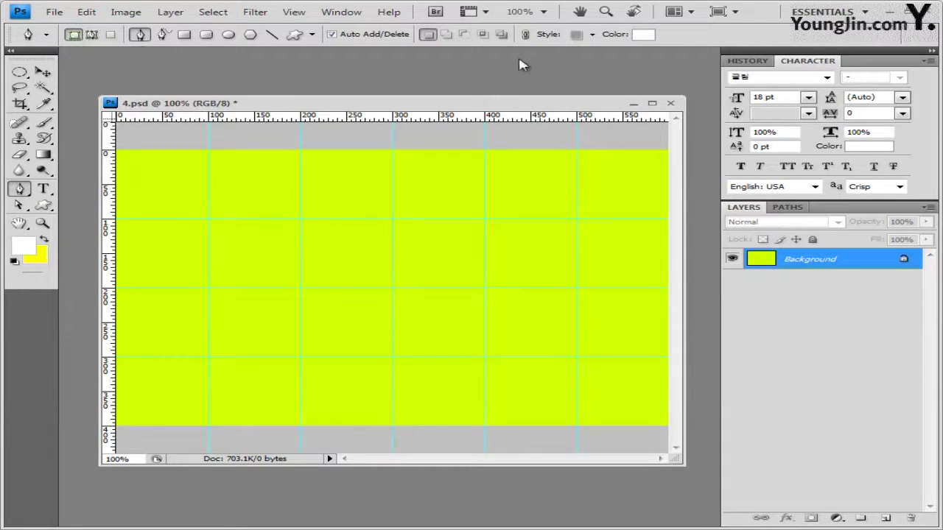
click(644, 34)
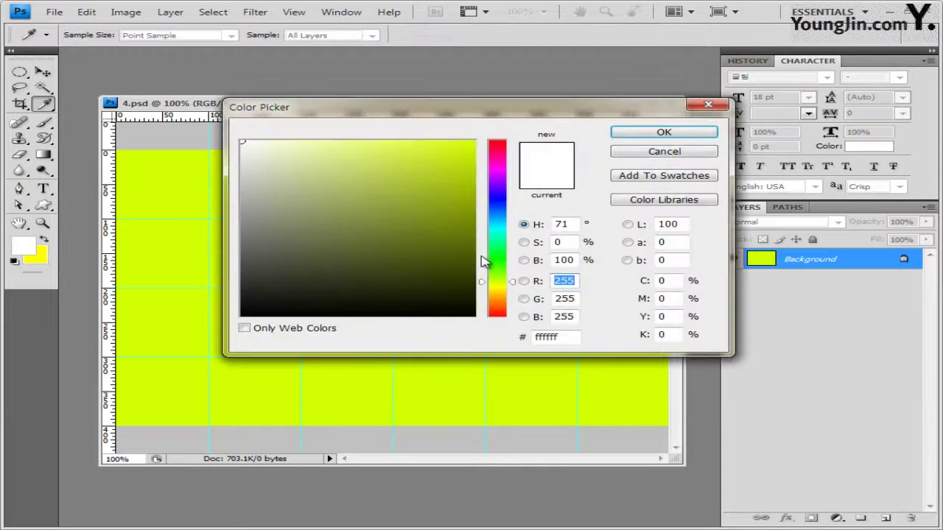
click(560, 337)
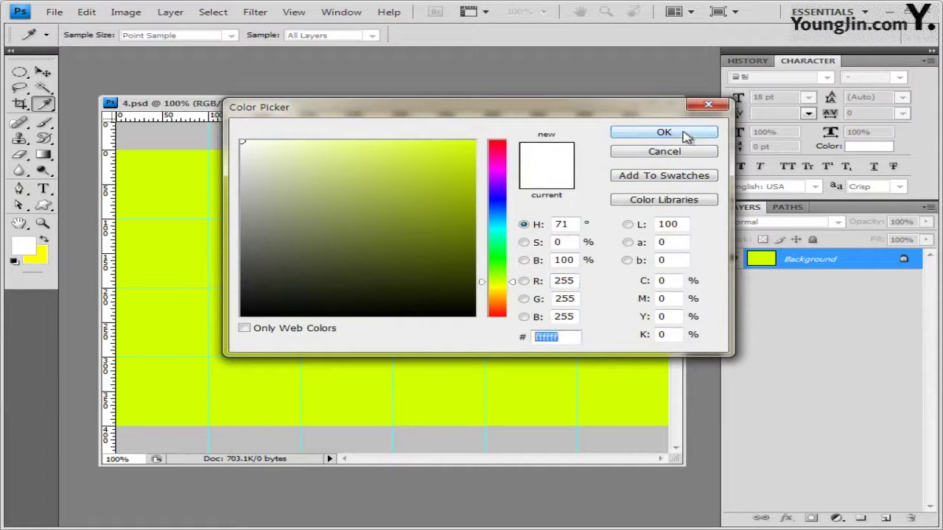
click(682, 133)
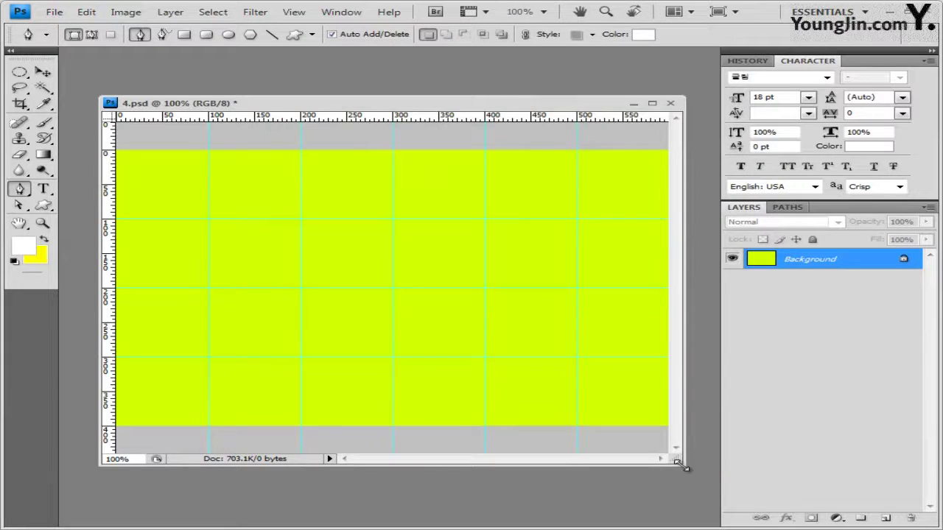
drag(683, 464, 706, 474)
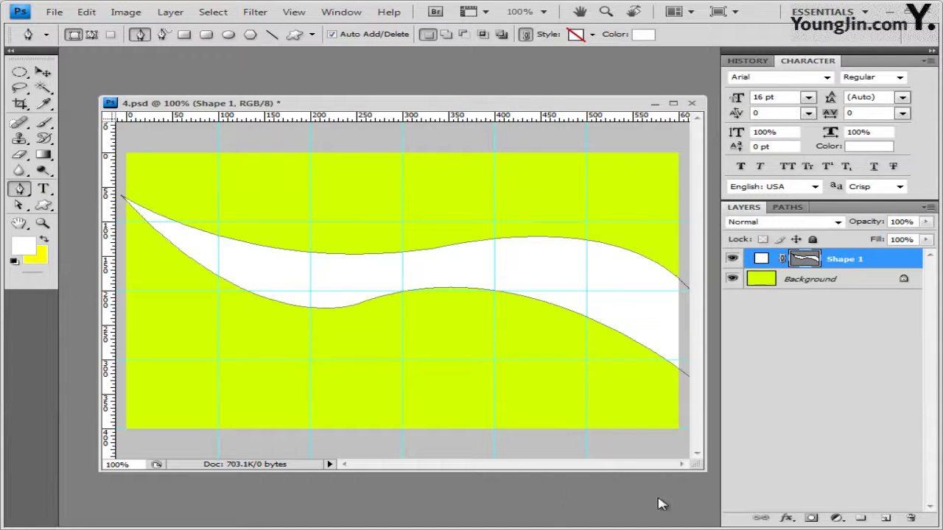
Set the new Shape 1 wave layer's opacity to 80%
click(787, 207)
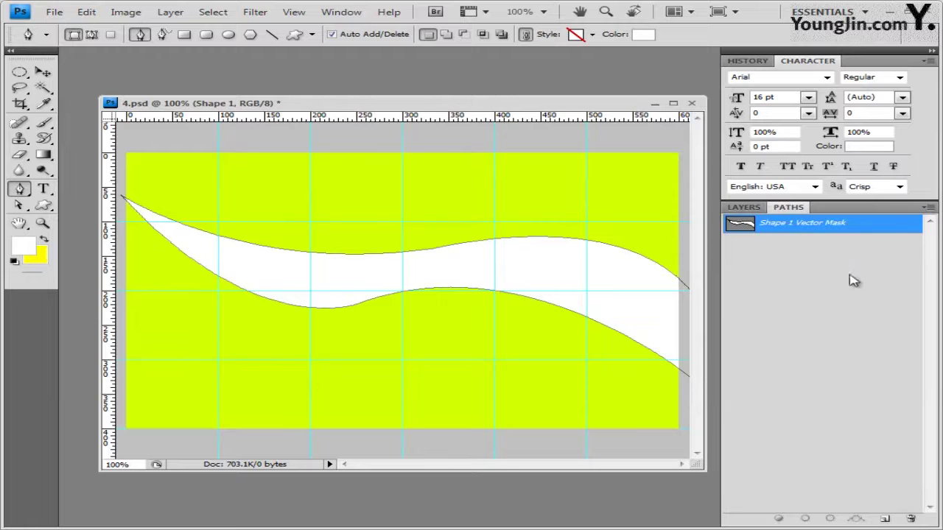
click(744, 207)
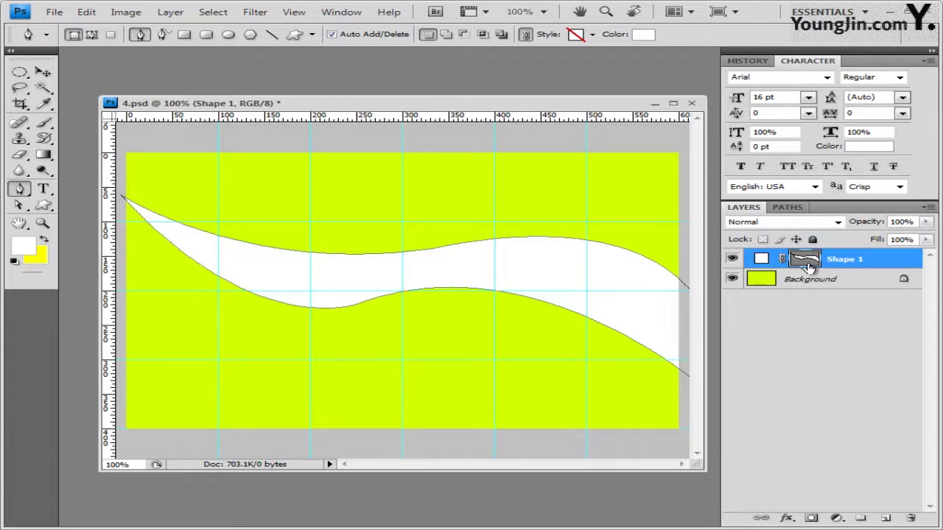
click(808, 266)
click(910, 221)
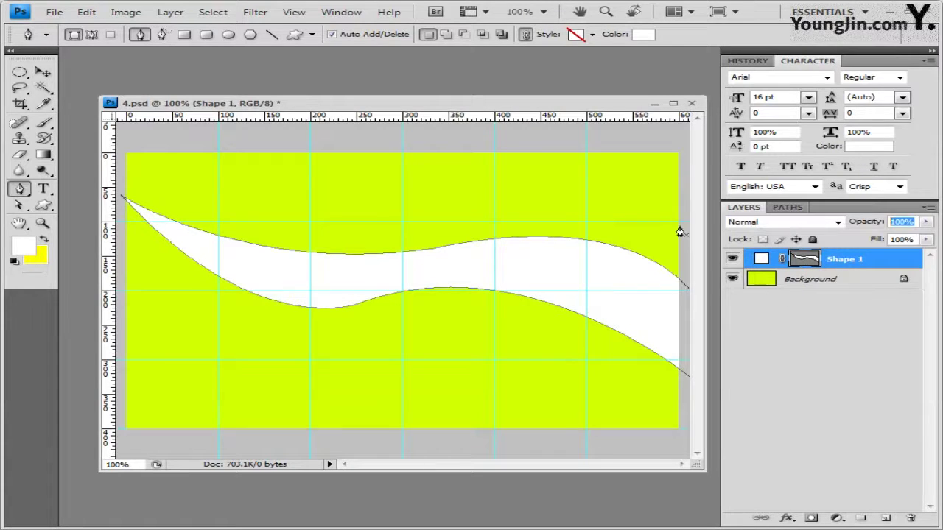
text(80)
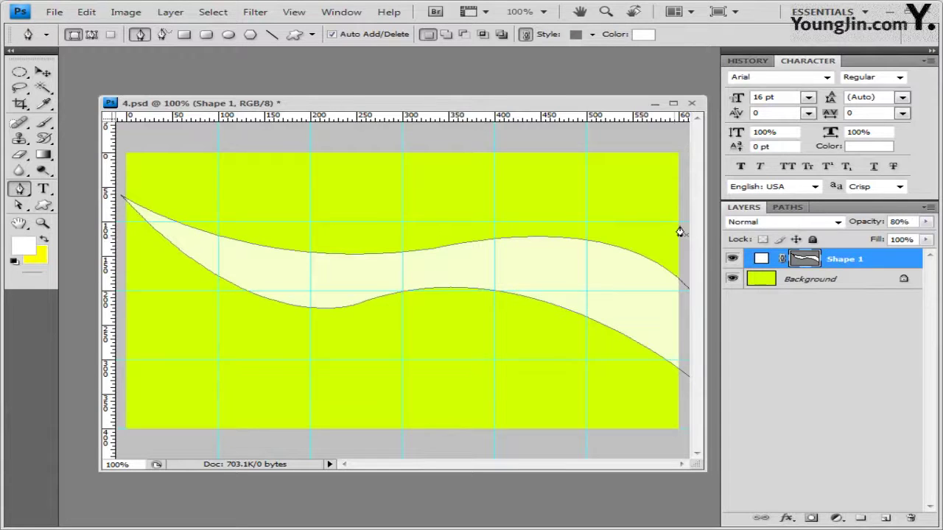
Add a default Drop Shadow to the Shape 1 wave and duplicate the layer
click(787, 519)
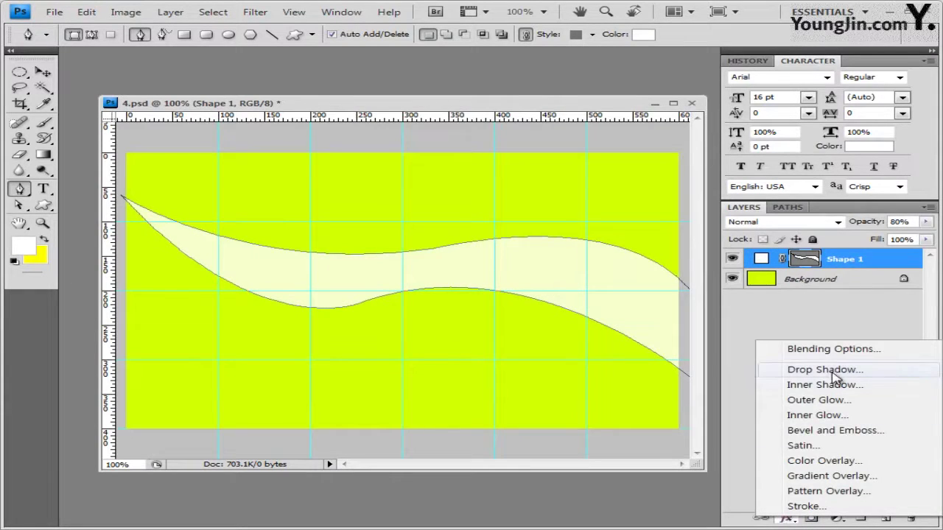
click(833, 374)
click(748, 265)
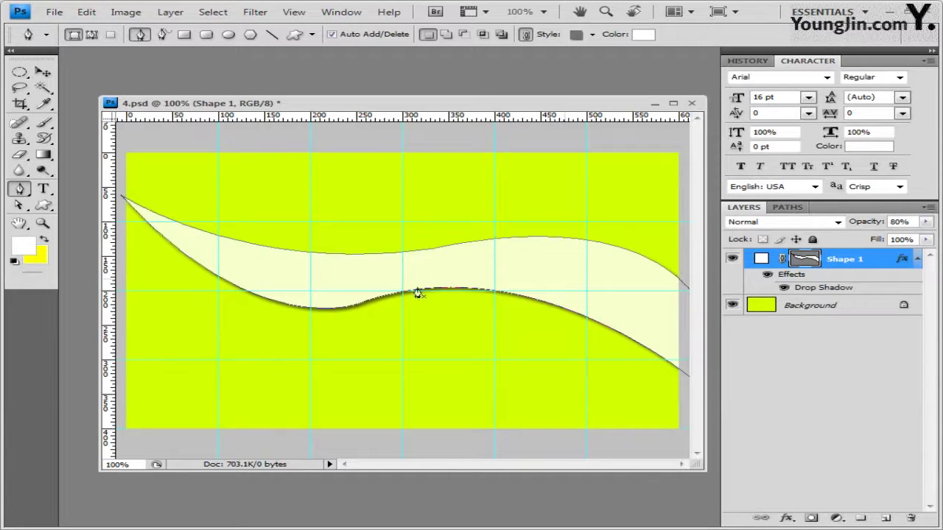
key(ctrl+j)
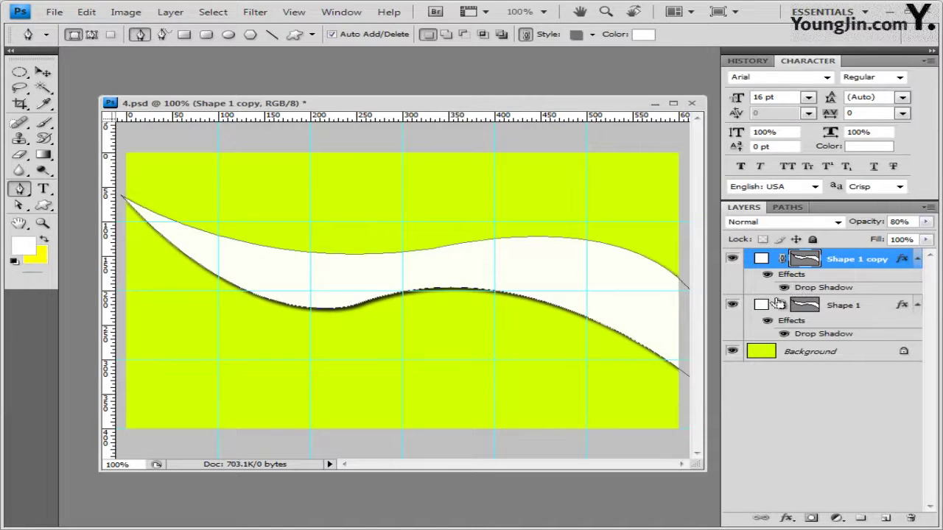
Rotate the Shape 1 copy counter-clockwise around its left tip and commit
key(ctrl+t)
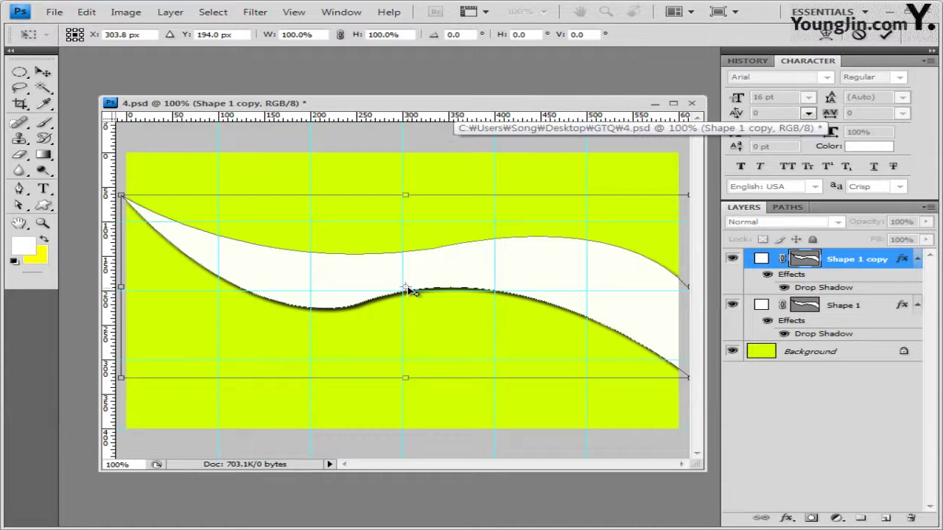
drag(406, 289, 127, 202)
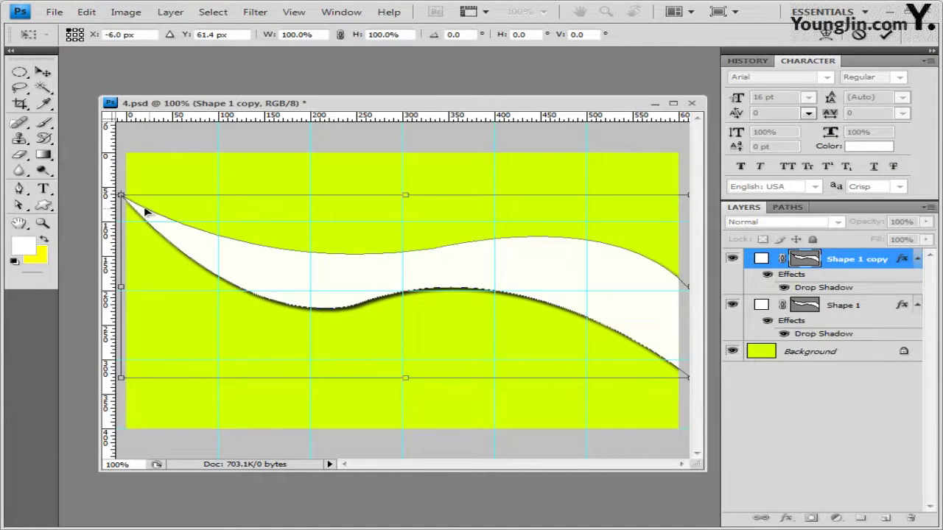
key(ctrl+minus)
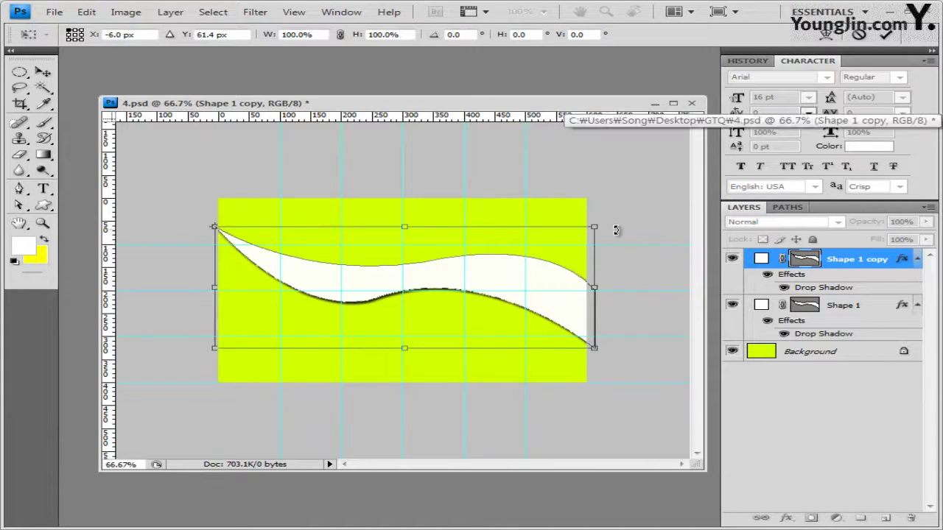
drag(616, 231, 610, 188)
drag(609, 175, 603, 192)
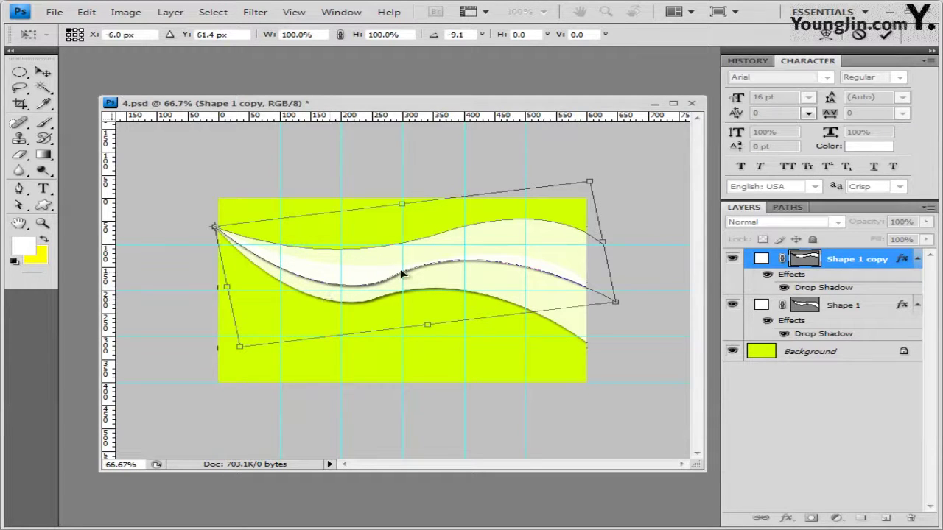
key(Return)
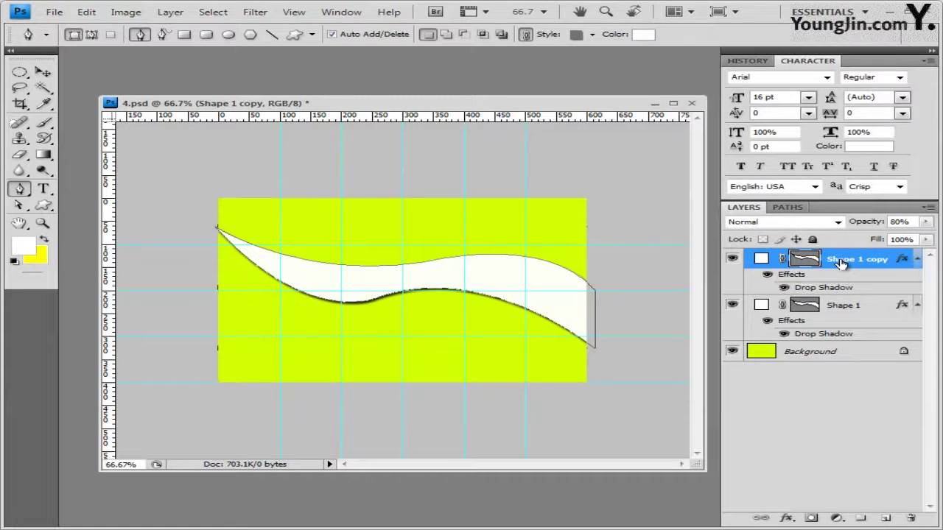
Delete the rotated copy and add the teal wave as Shape 2
drag(841, 264, 912, 522)
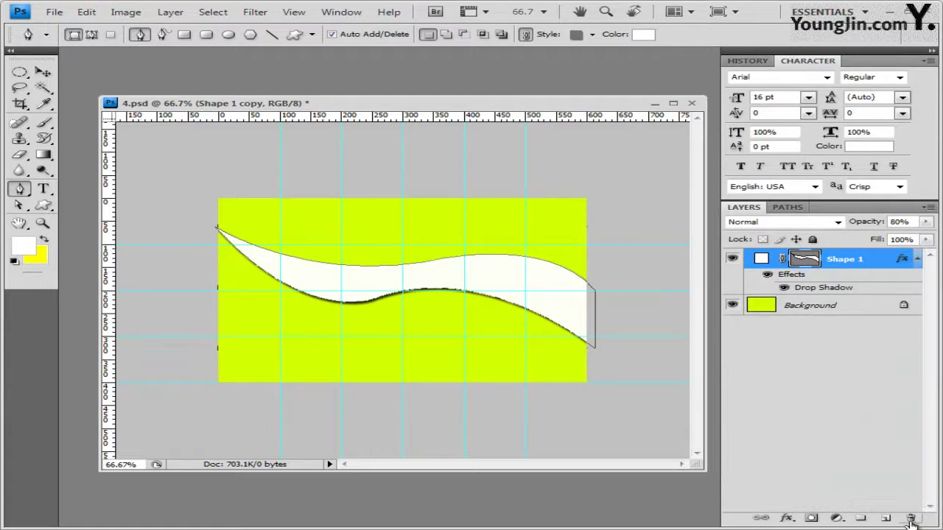
key(ctrl+plus)
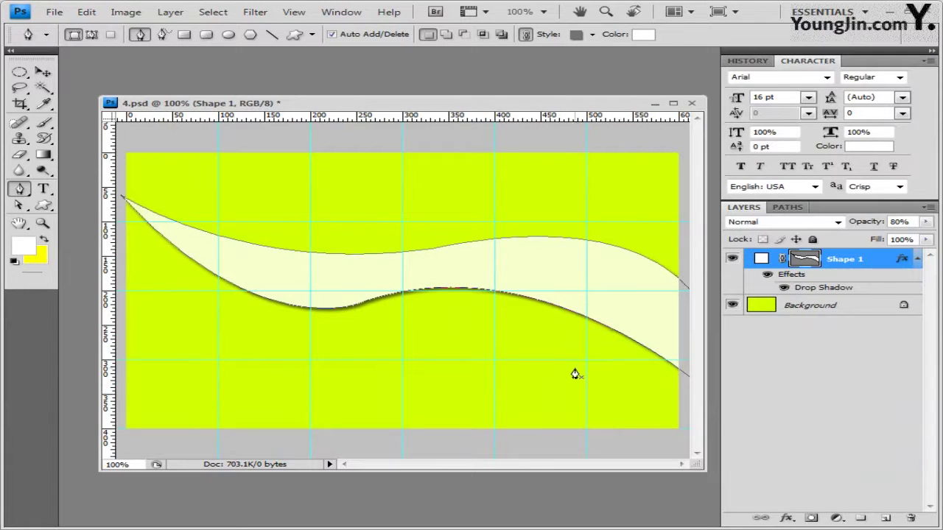
key(ctrl+v)
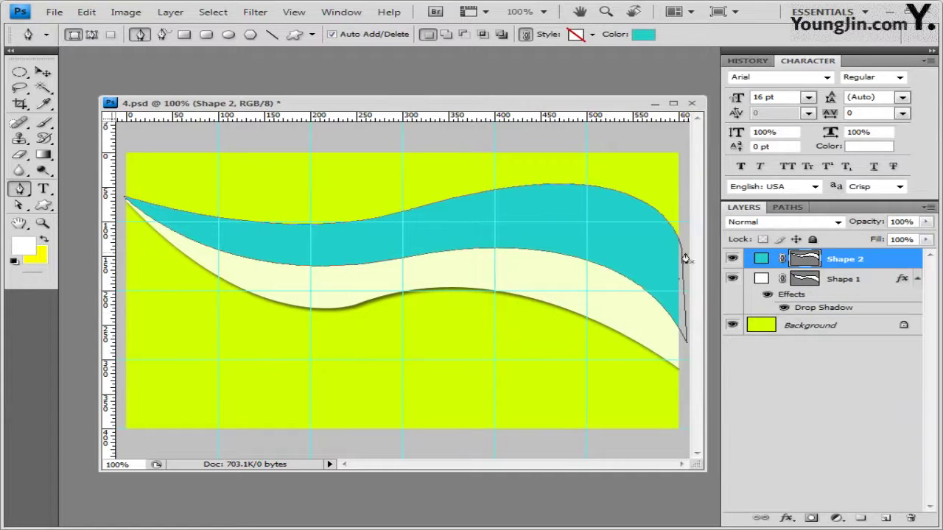
Give Shape 2 80% opacity and a Drop Shadow, then add empty Layer 1 above
click(919, 221)
text(80)
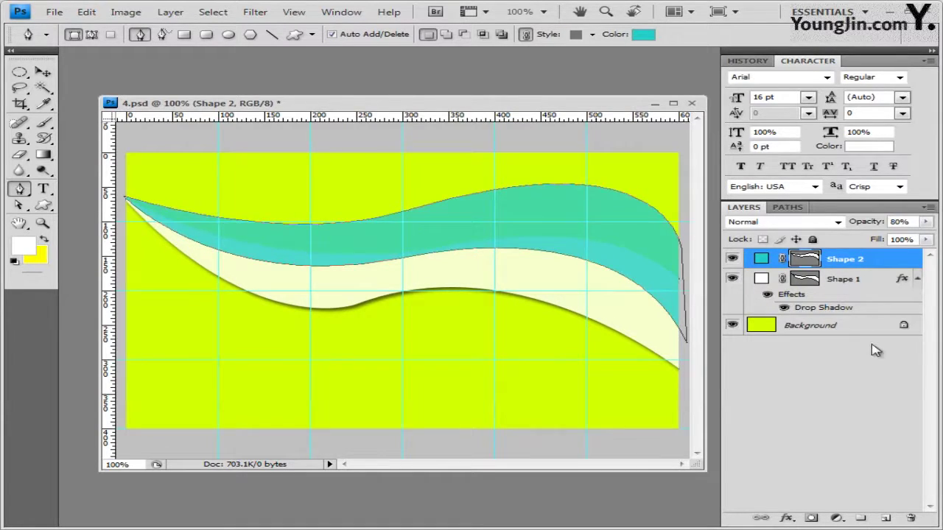
click(781, 519)
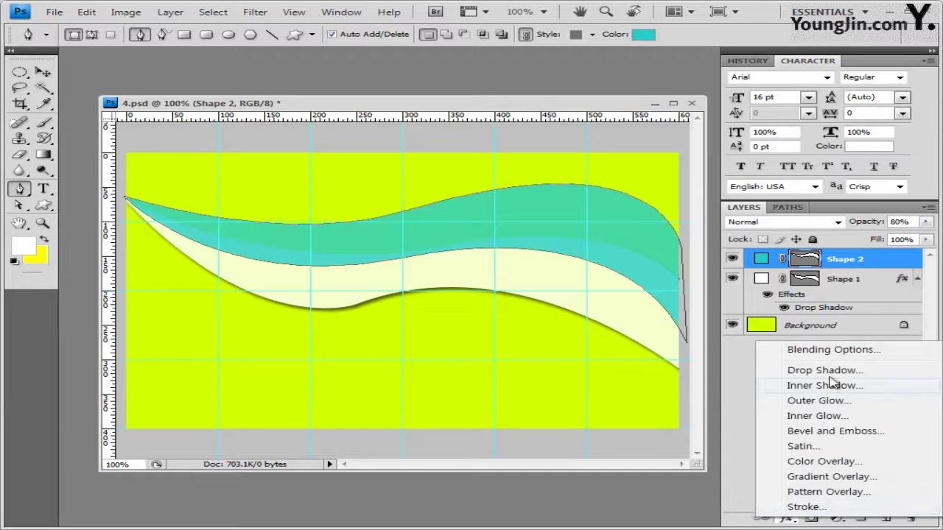
click(774, 339)
click(774, 267)
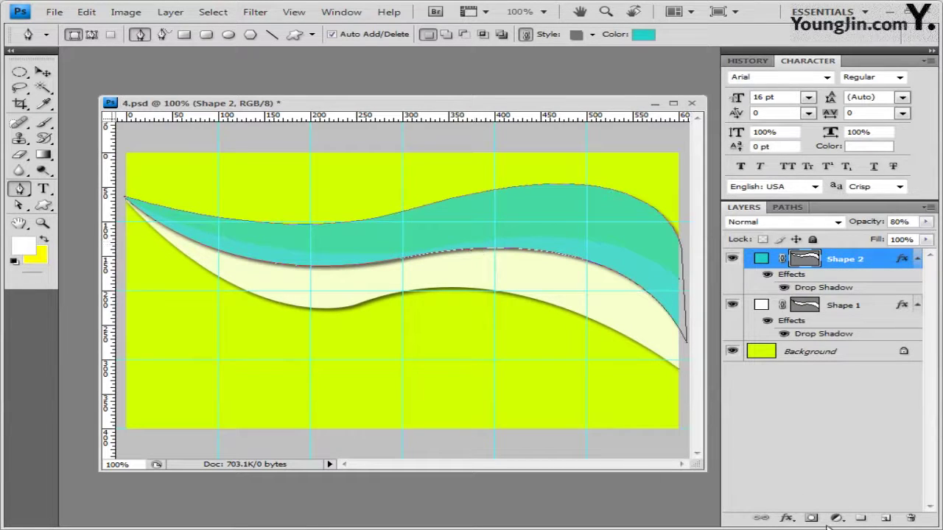
click(887, 519)
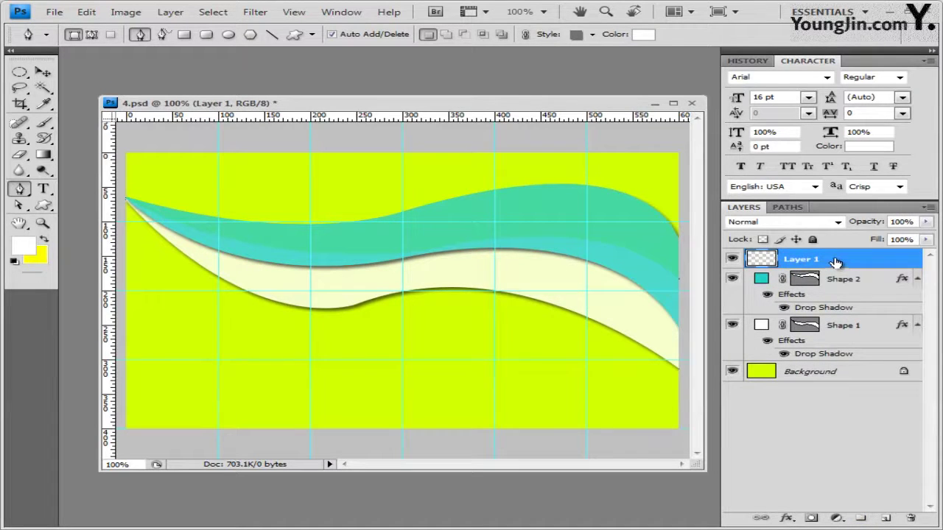
Fill Layer 1 with the 'ㅋ클로버' custom pattern at 100% opacity
click(86, 12)
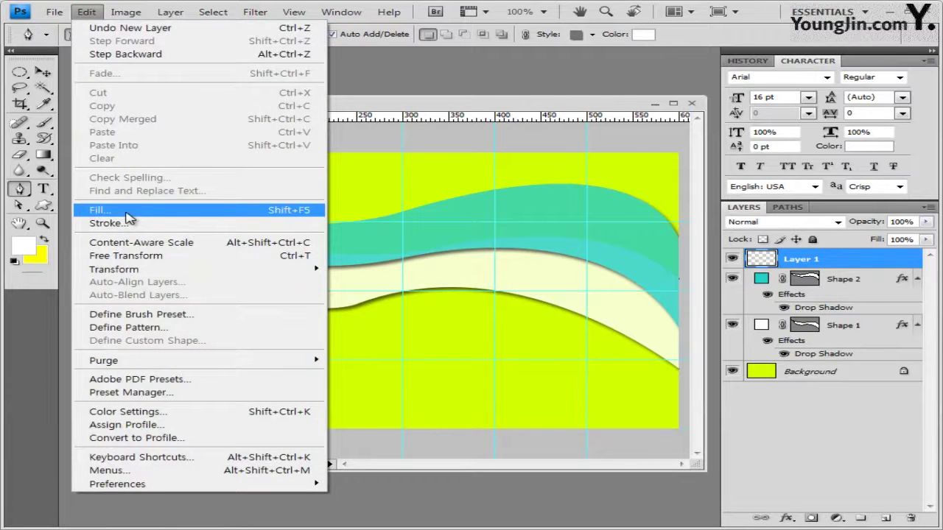
click(125, 213)
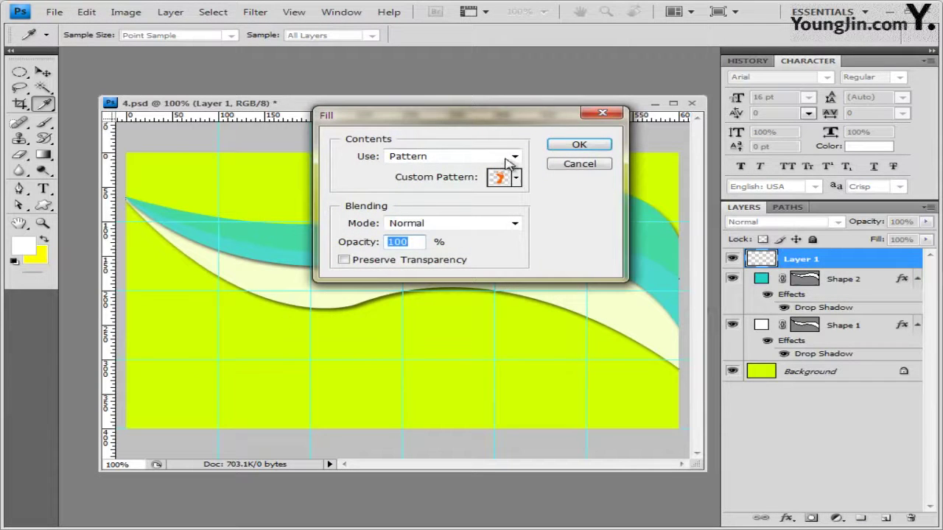
click(516, 178)
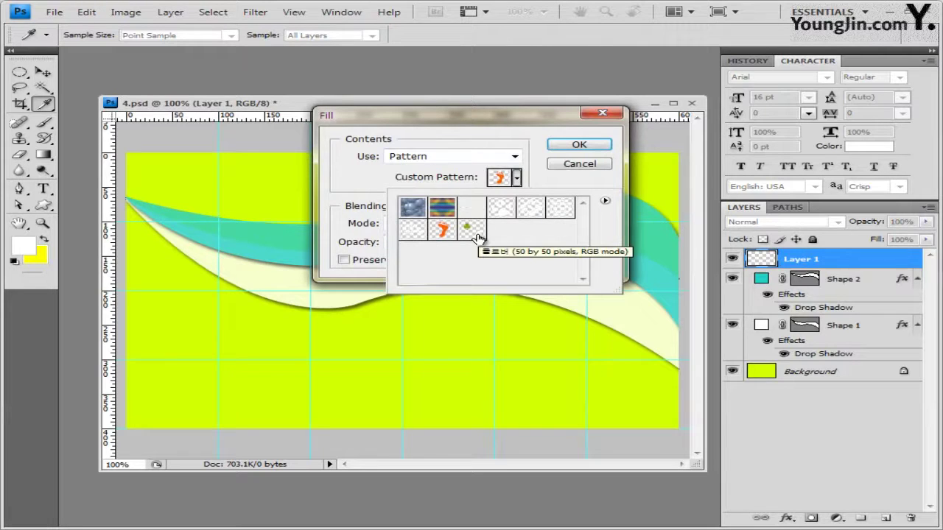
click(477, 236)
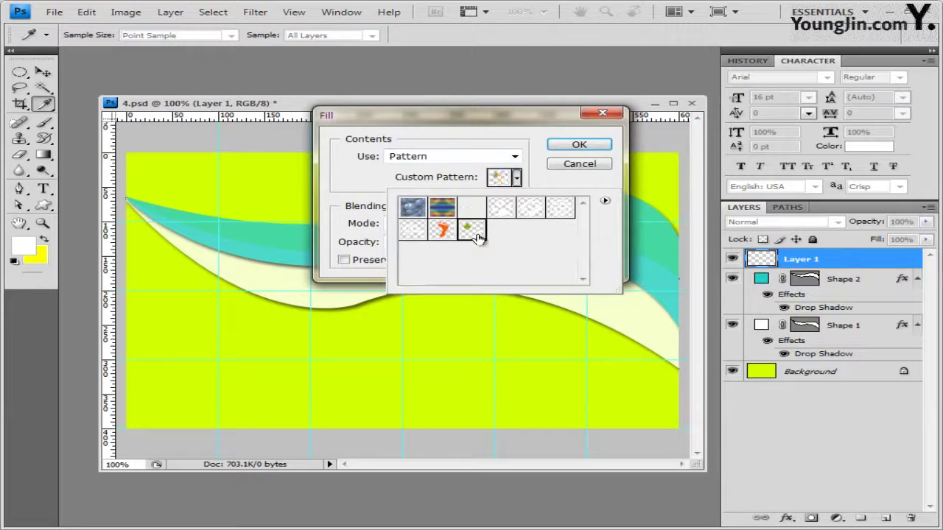
click(580, 185)
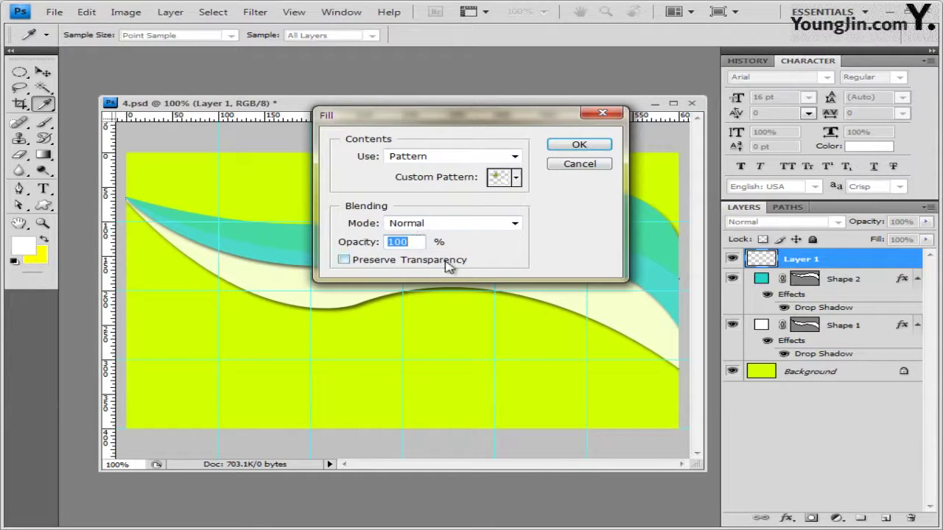
click(363, 262)
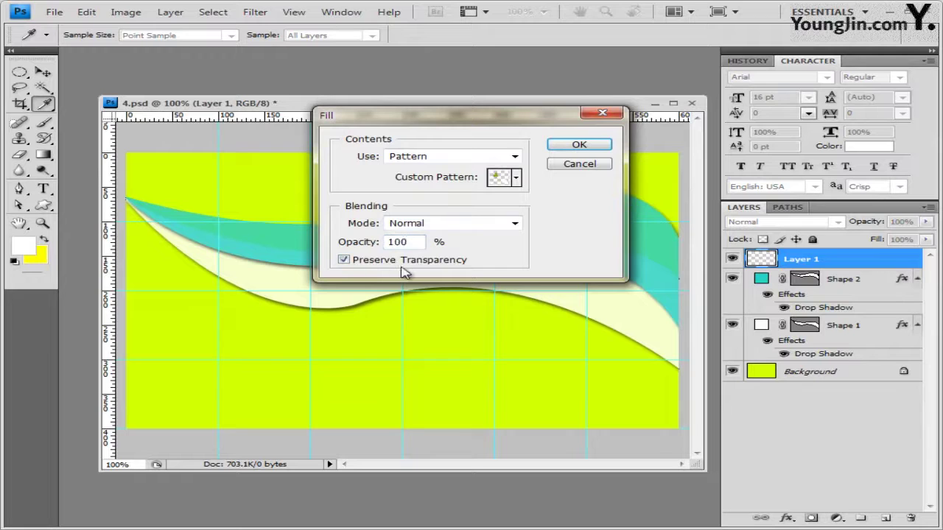
click(345, 262)
click(579, 145)
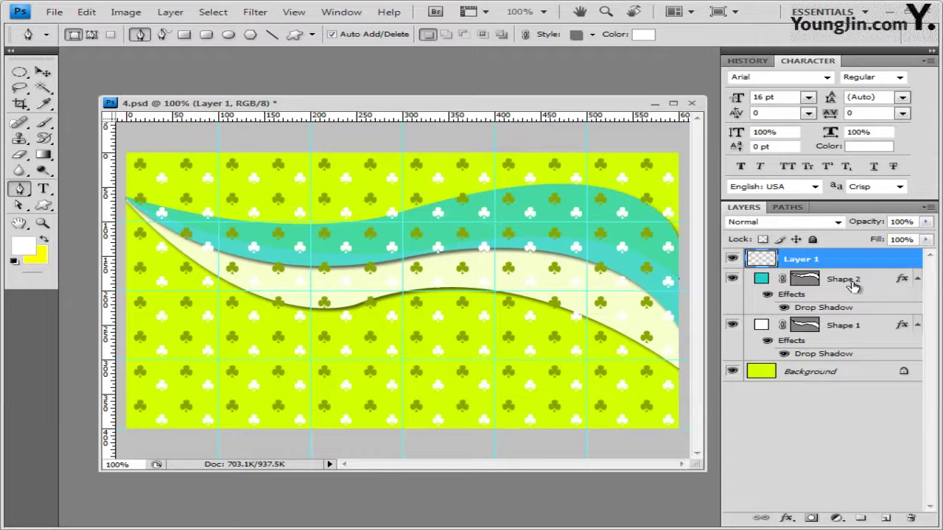
drag(816, 260, 856, 270)
Clip Layer 1 to the teal wave, then open 1급-12.JPG from Explorer
alt+click(856, 268)
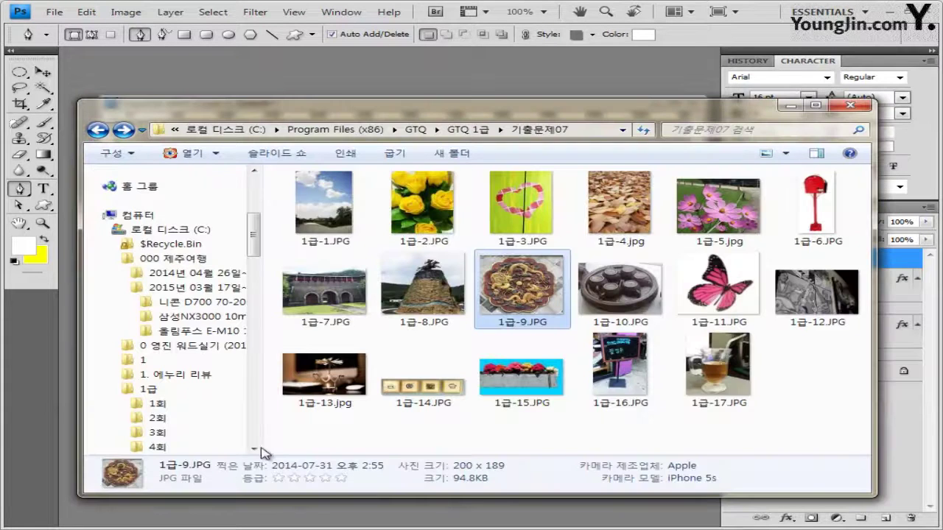
drag(817, 291, 413, 81)
Copy the whole jazz mural photo and paste it into 4.psd as Layer 2
drag(133, 62, 221, 171)
key(ctrl+a)
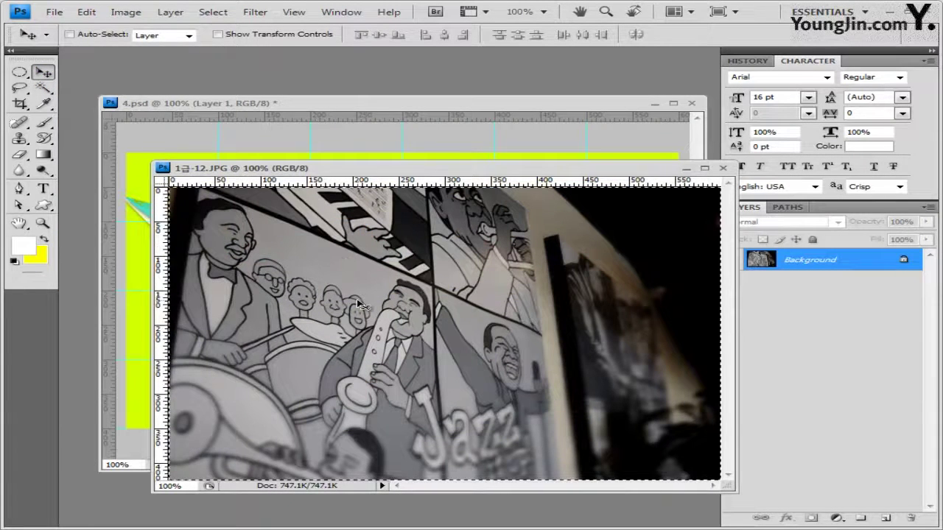
click(725, 171)
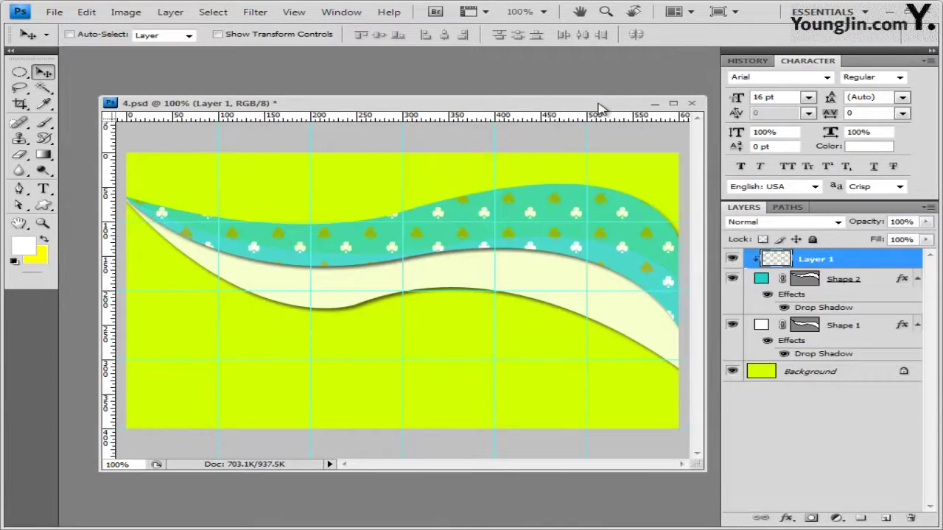
key(ctrl+v)
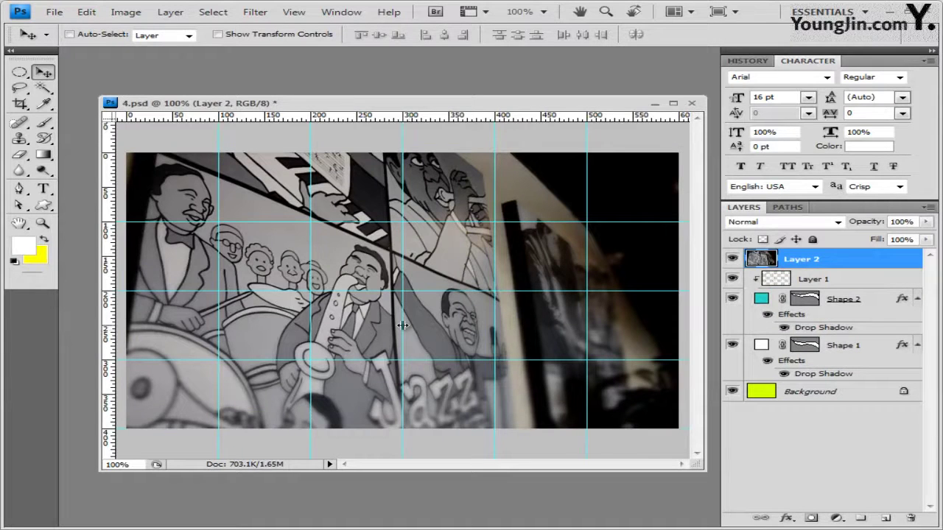
Set the mural layer's blend mode to Hard Light with 30% opacity
click(838, 222)
scroll(845, 225, down, 15)
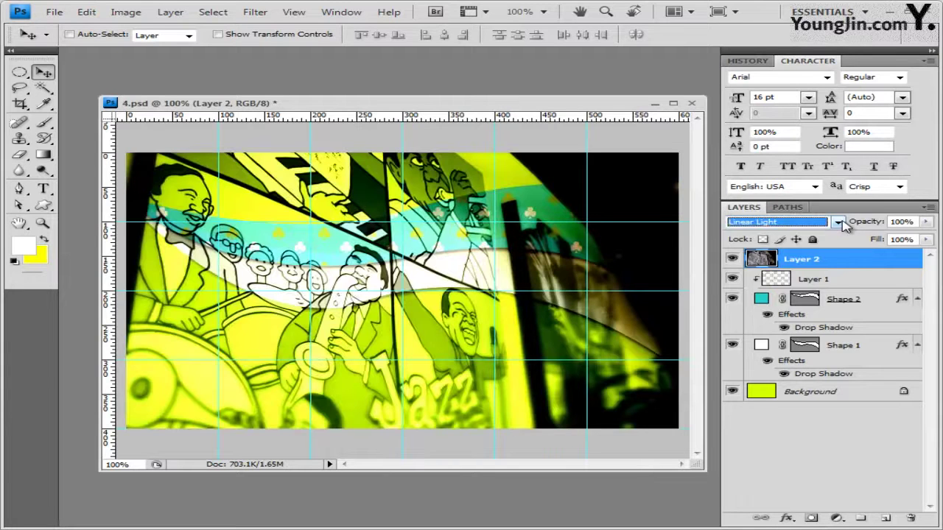
click(838, 223)
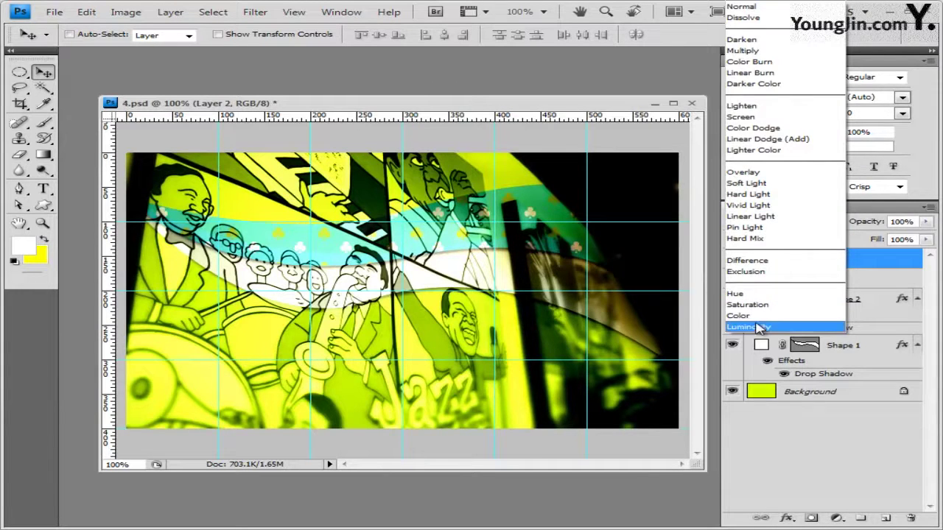
click(759, 195)
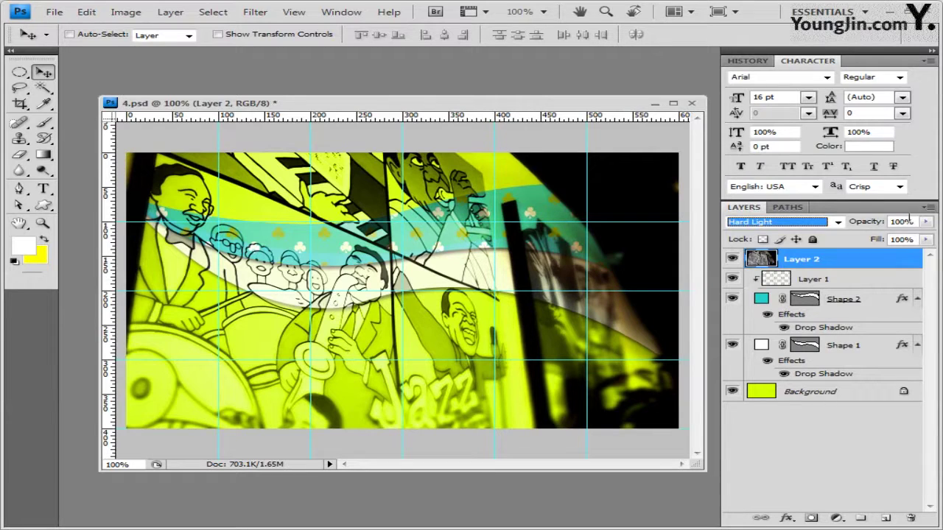
key(Tab)
text(30)
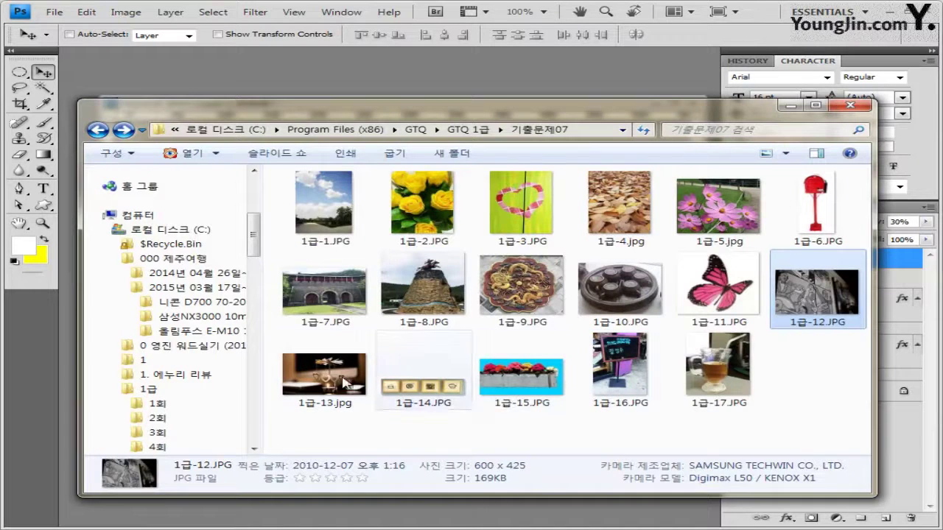
Open 1급-13.jpg from Explorer and drag it into 4.psd as Layer 3
drag(325, 372, 339, 70)
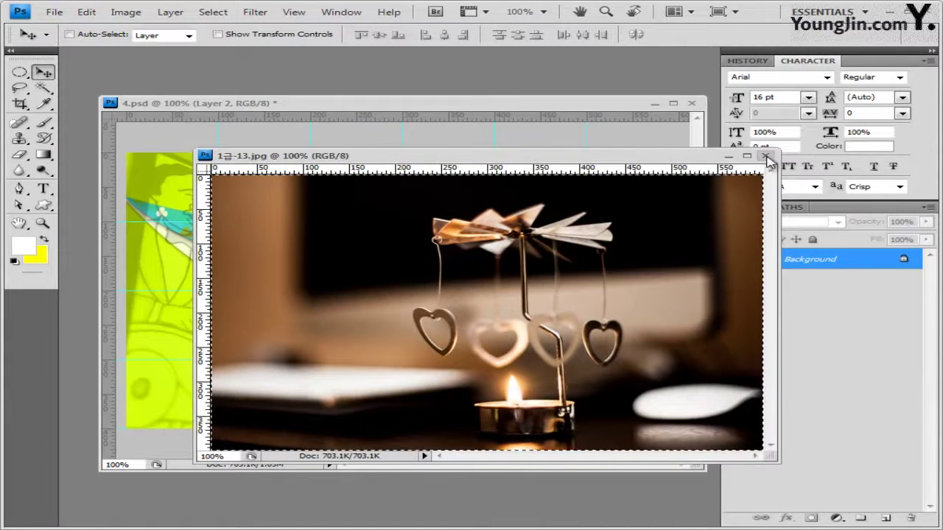
drag(755, 156, 644, 129)
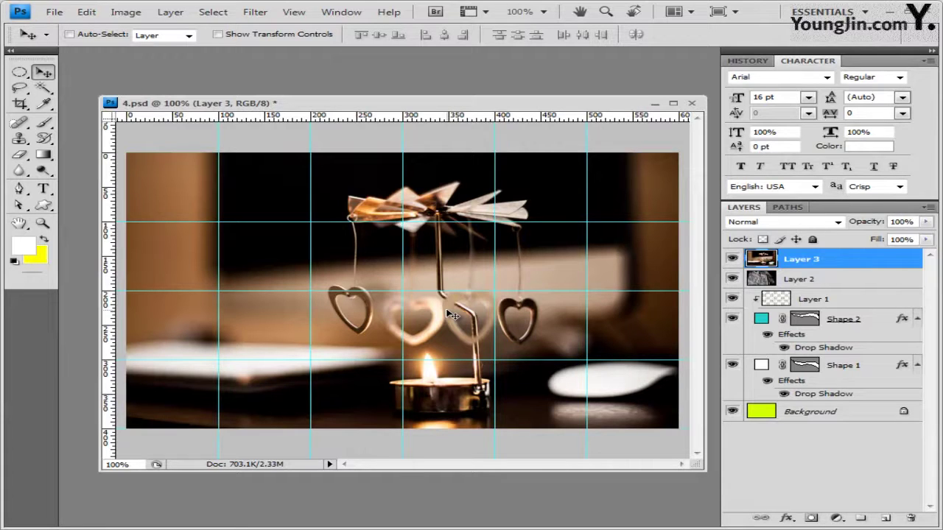
Apply the Crosshatch filter to the candle layer and add a white layer mask
click(256, 13)
mouse_move(338, 151)
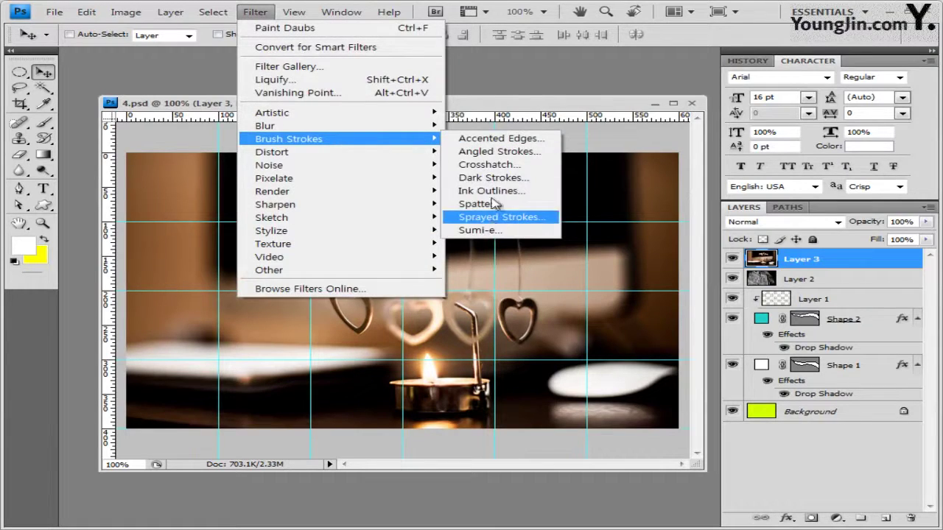
click(492, 165)
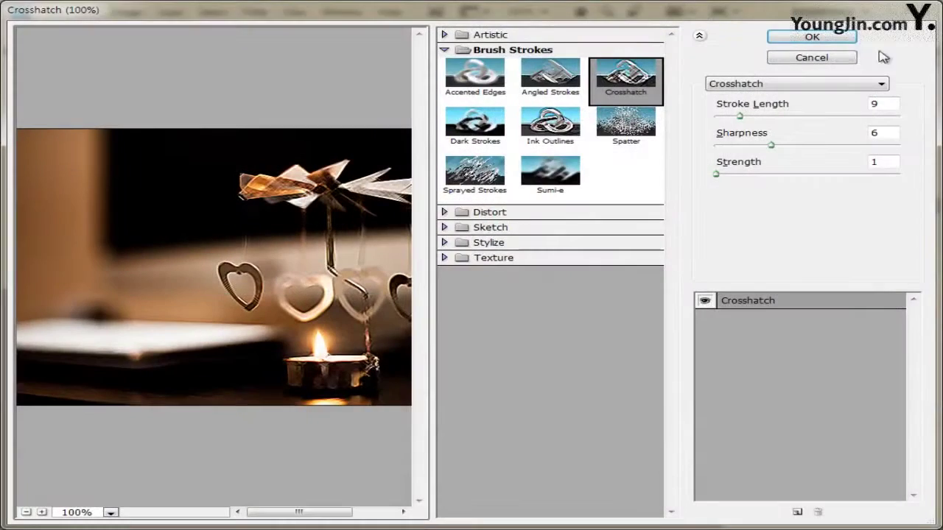
click(843, 39)
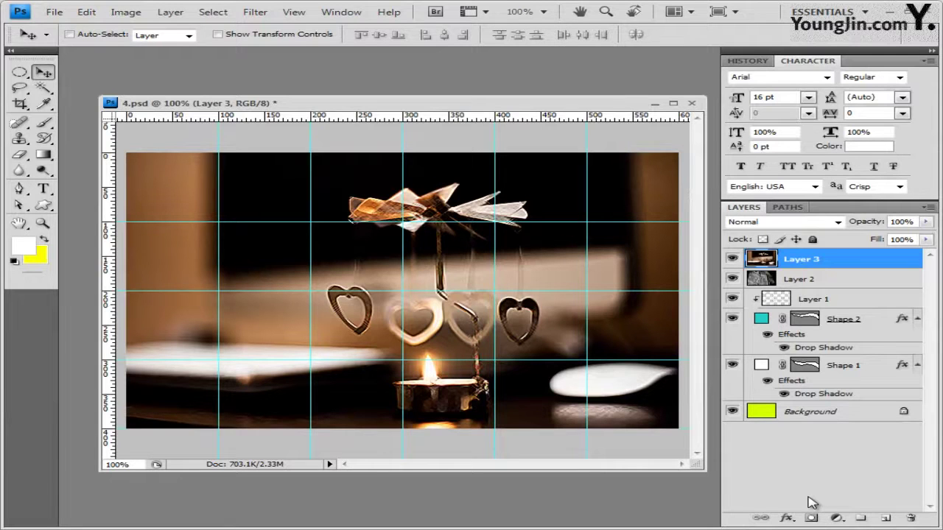
click(811, 517)
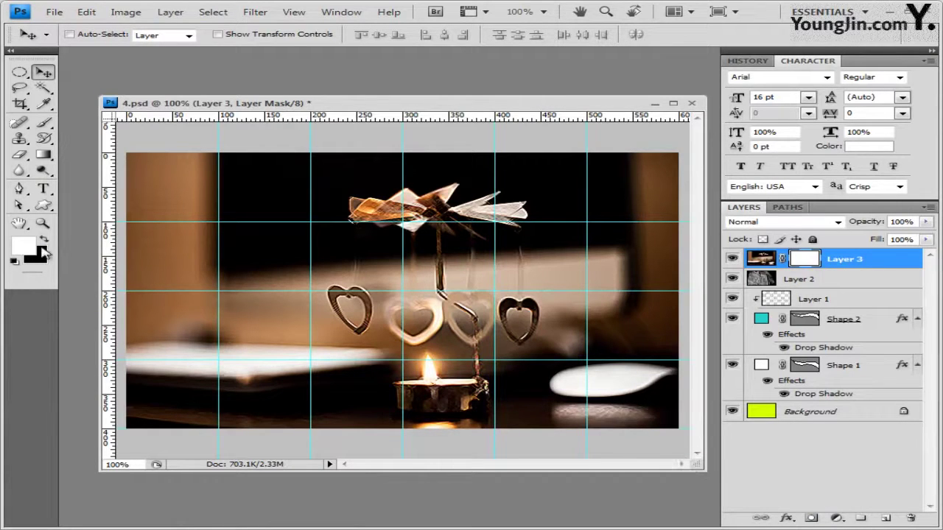
Set up the Gradient tool with the black-to-white preset in Radial mode
click(43, 154)
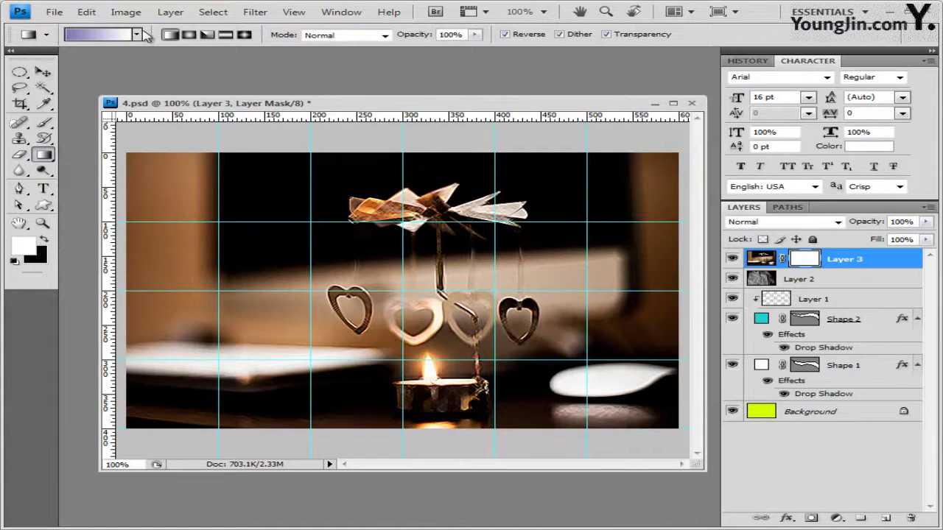
click(137, 34)
click(41, 72)
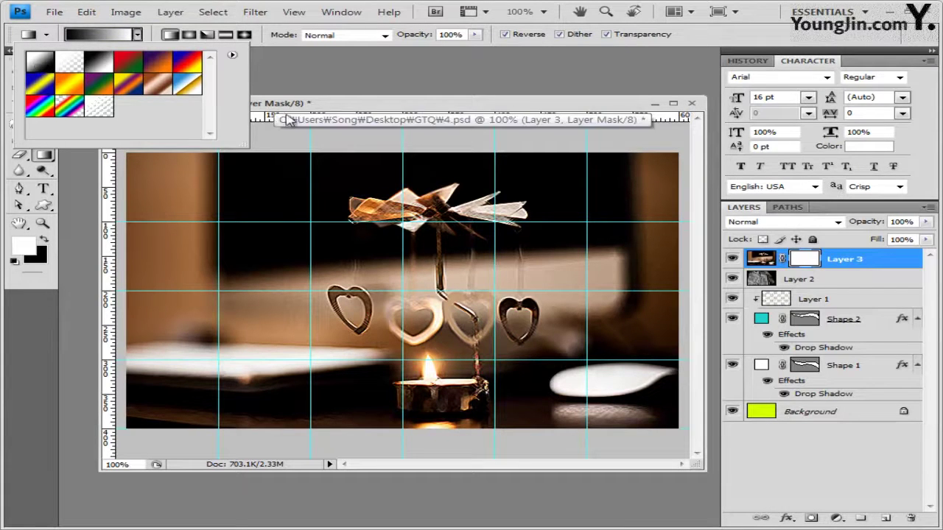
click(349, 98)
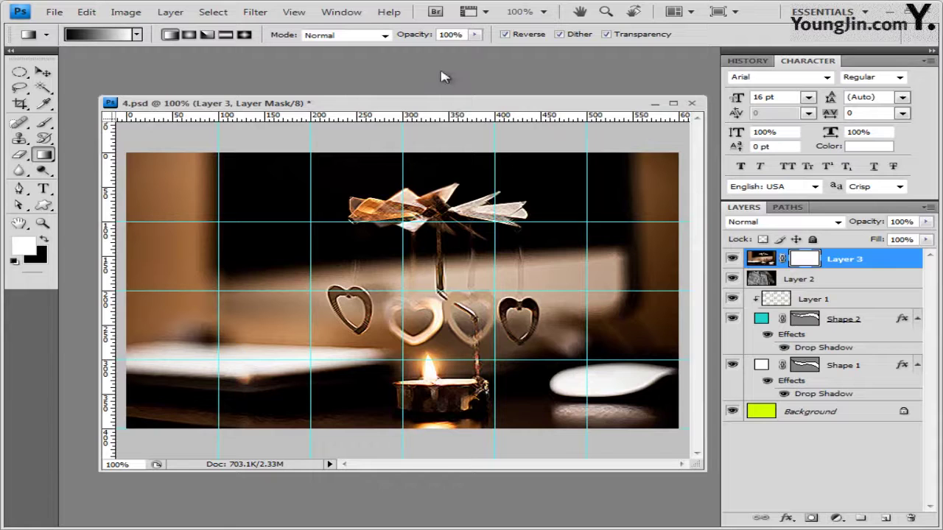
click(189, 37)
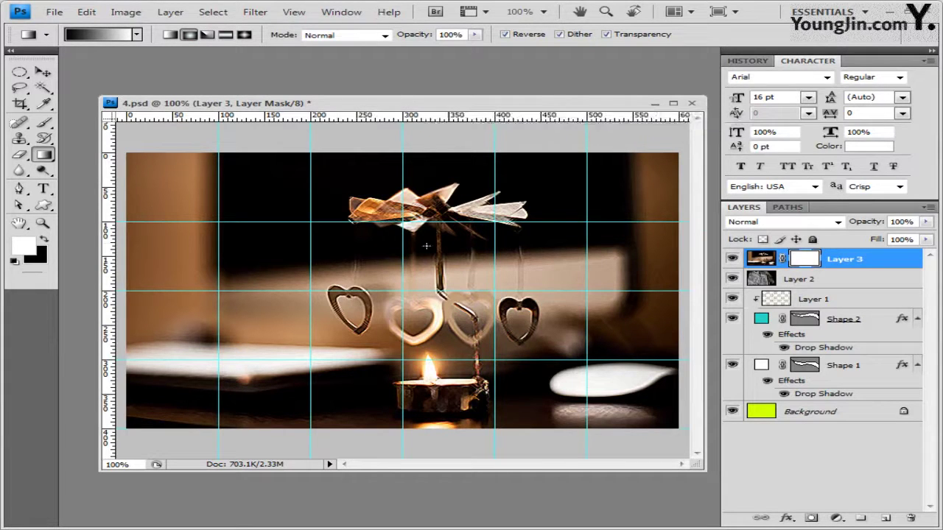
Move the candle photo (Layer 3) down and to the right
key(ctrl+t)
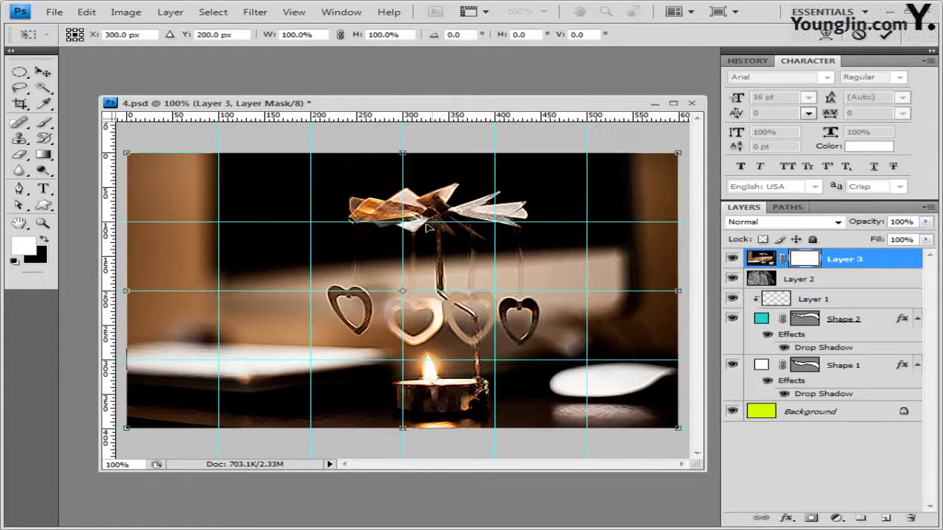
drag(333, 249, 402, 290)
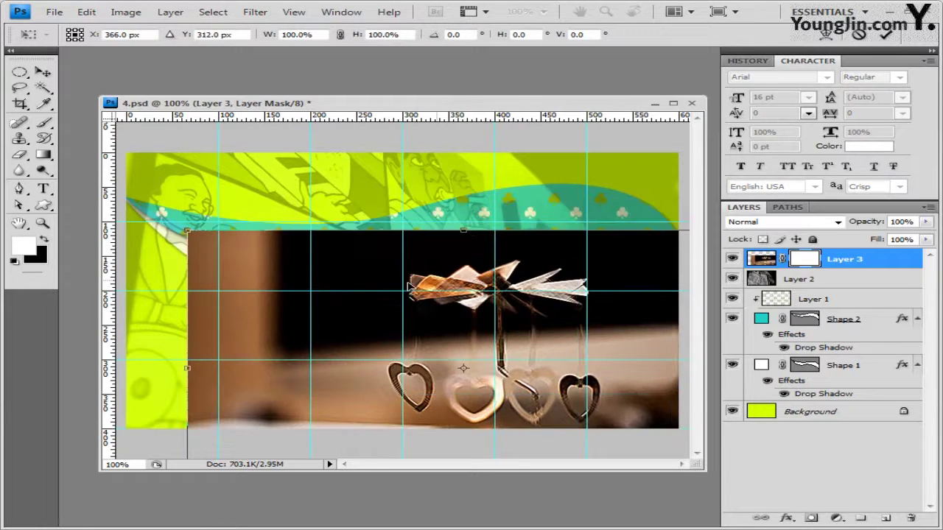
key(Return)
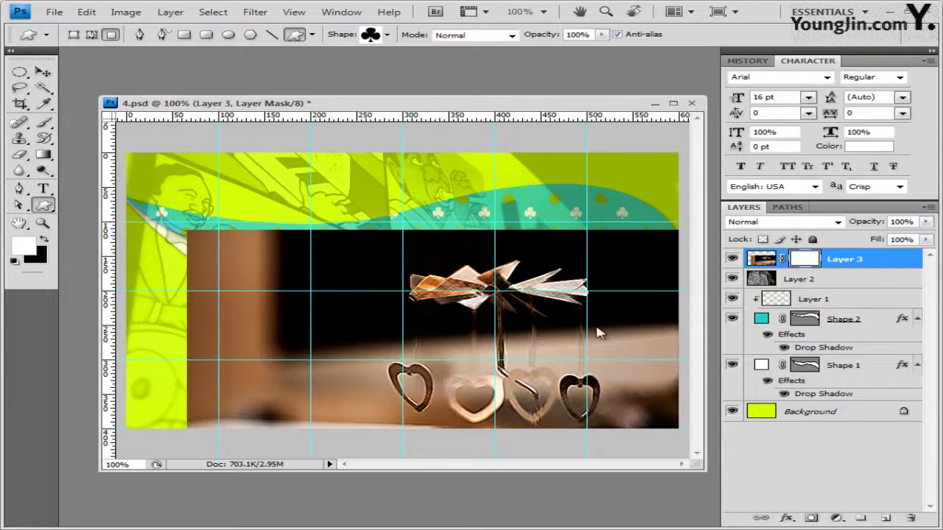
Paint a non-reversed radial gradient on Layer 3's mask, fading the edges around the candles
click(44, 155)
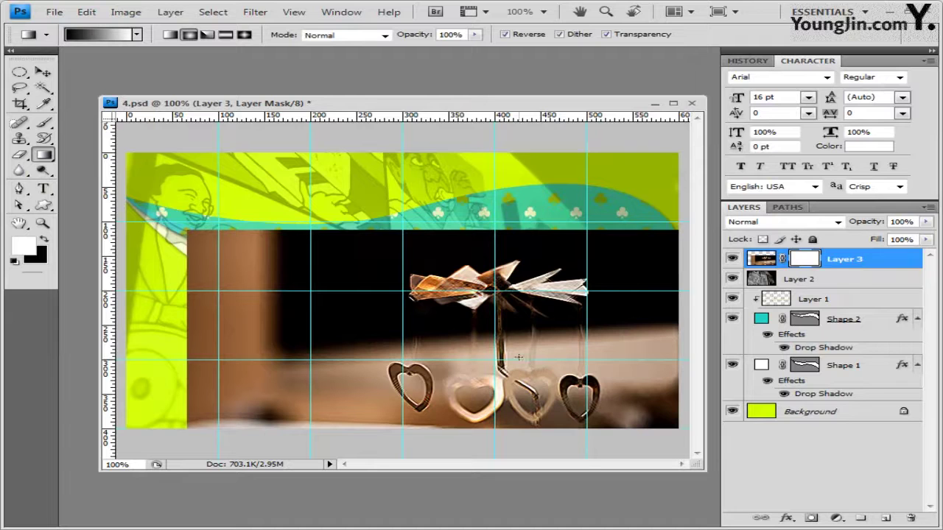
drag(515, 356, 403, 260)
key(ctrl+z)
click(505, 34)
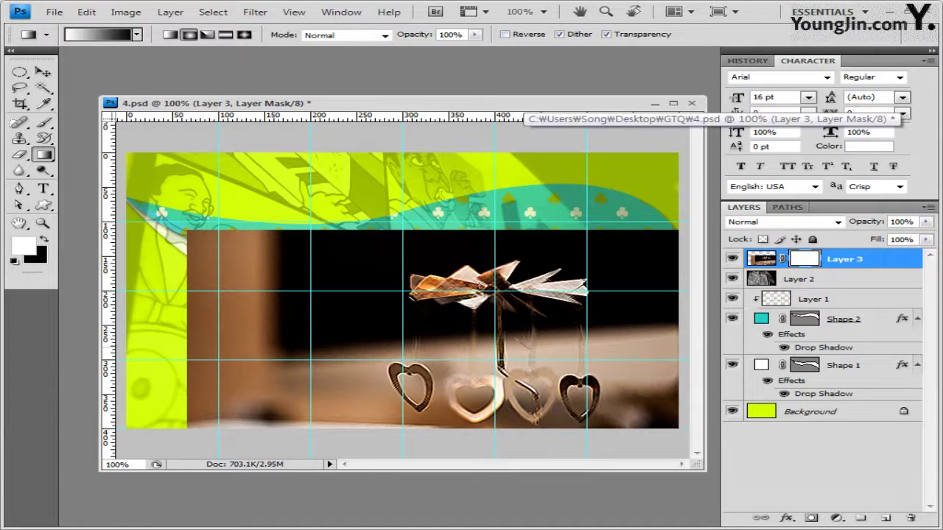
drag(528, 347, 435, 254)
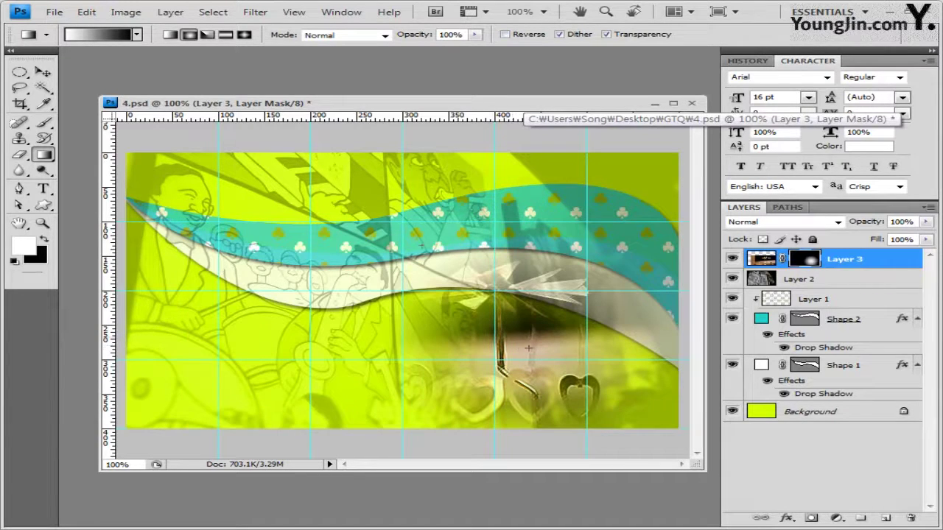
drag(527, 348, 366, 221)
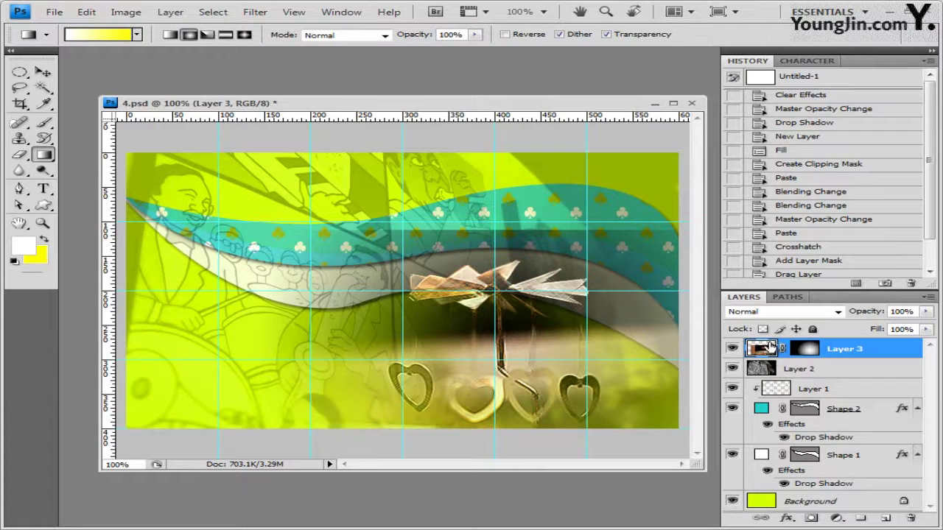
Collapse the Shape 1 and Shape 2 effects and drag Layer 3 below them, above Background
click(814, 350)
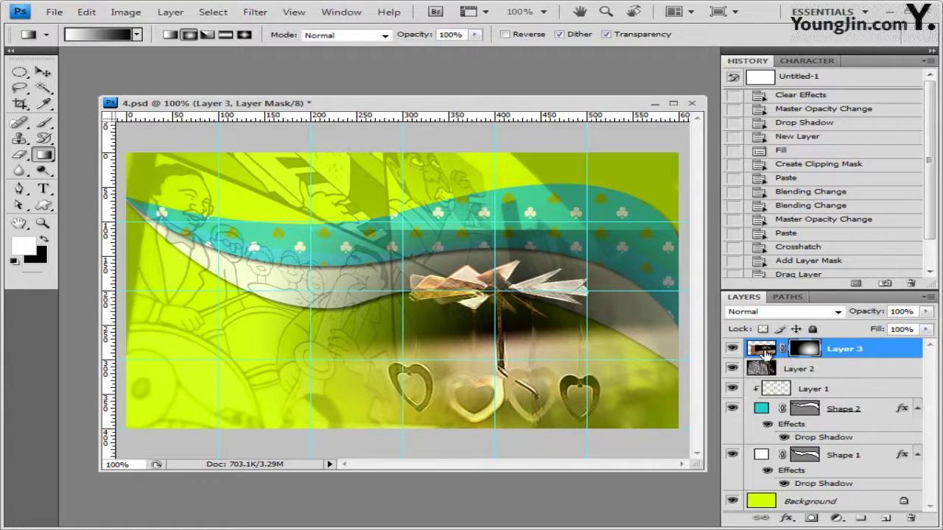
click(763, 353)
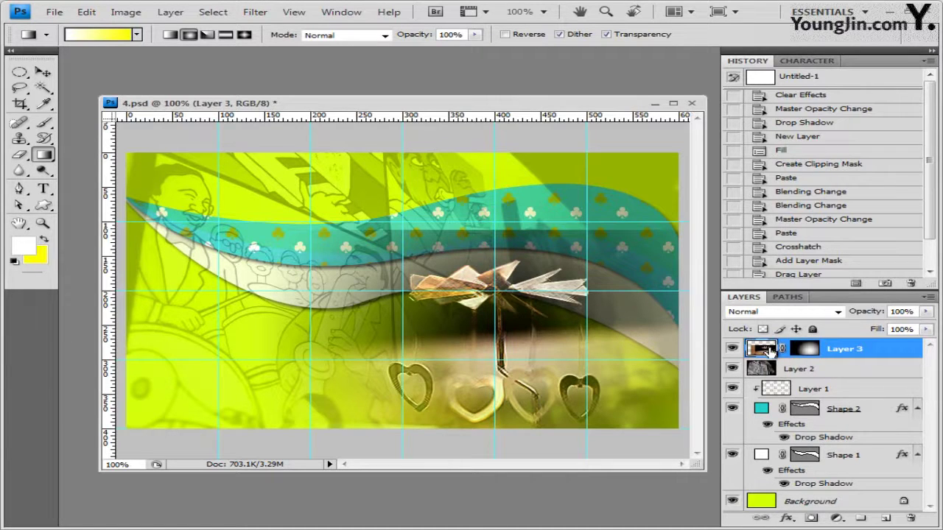
click(917, 409)
click(917, 428)
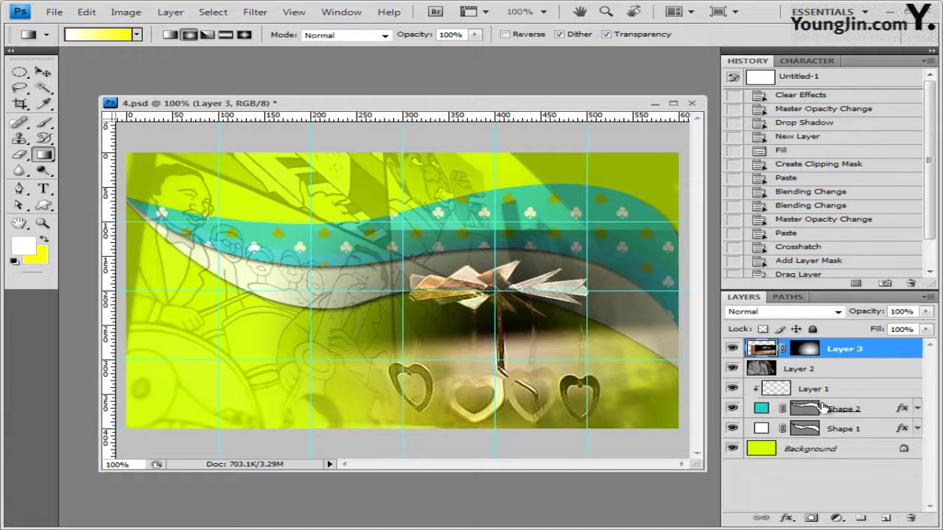
drag(771, 355, 768, 442)
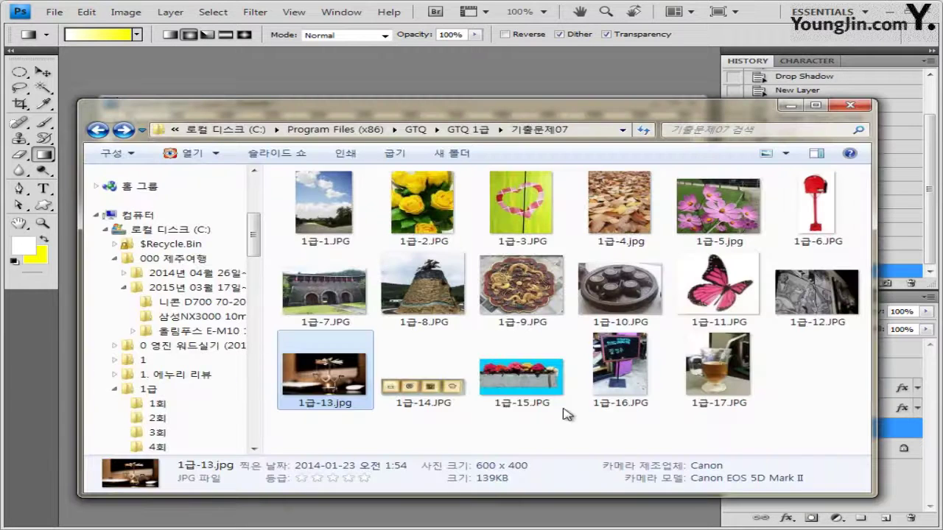
Open 1급-14.JPG in its own window and choose the Magic Wand at tolerance 20
drag(442, 398, 354, 81)
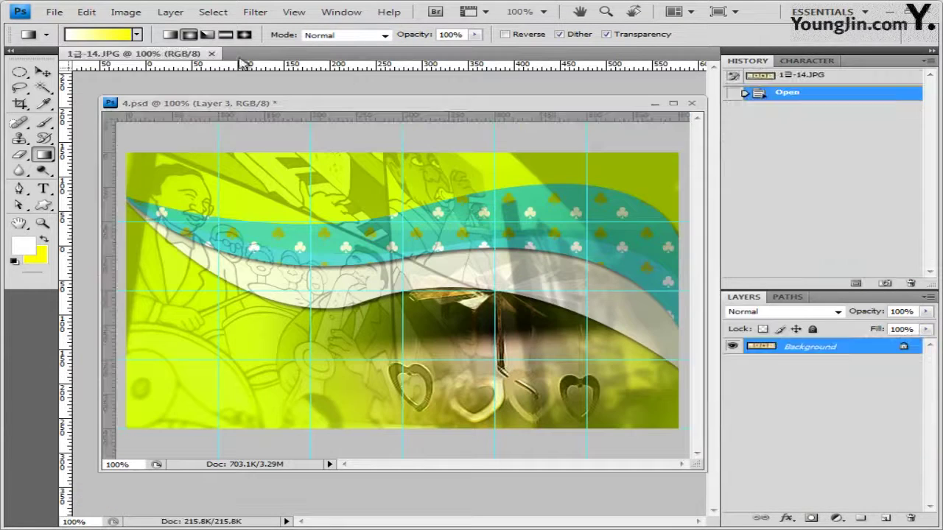
click(42, 72)
drag(129, 57, 375, 260)
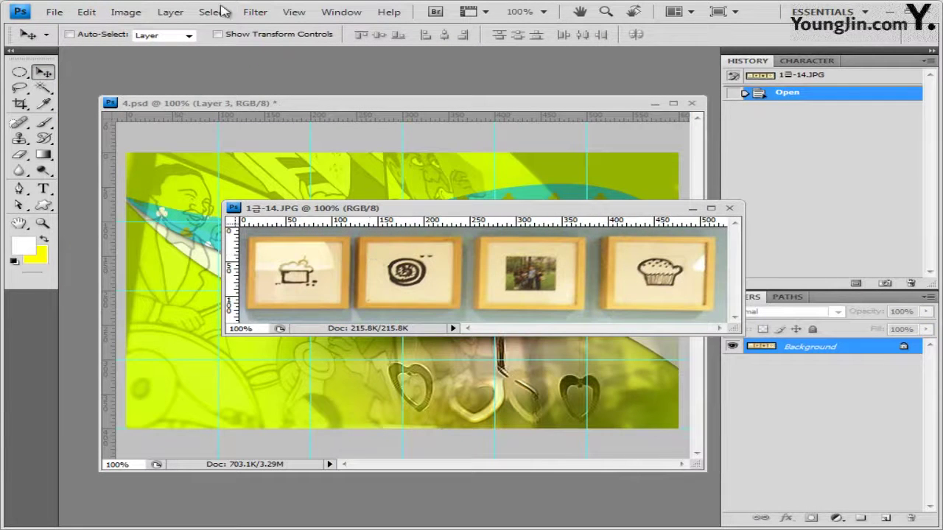
click(42, 87)
drag(42, 88, 134, 99)
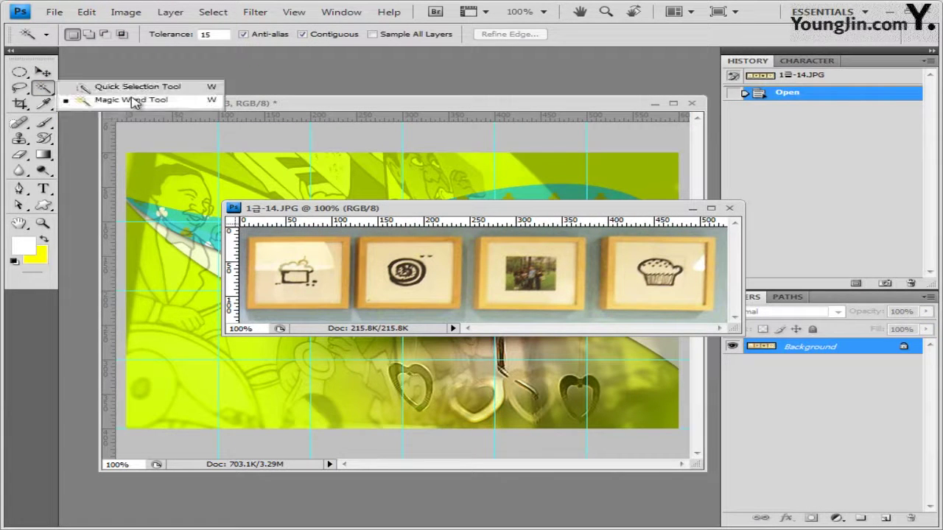
click(137, 100)
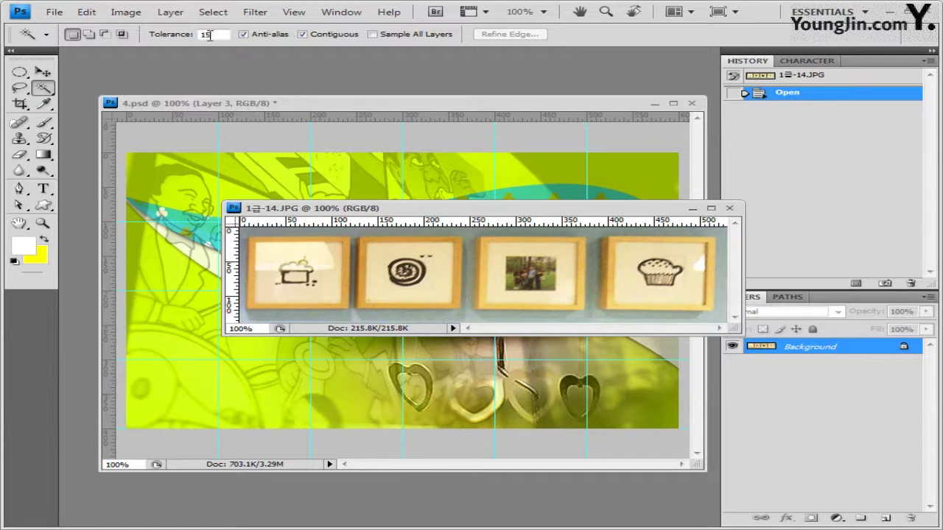
key(Return)
Select the pale wall around, below and between the frames at tolerance 20
click(364, 241)
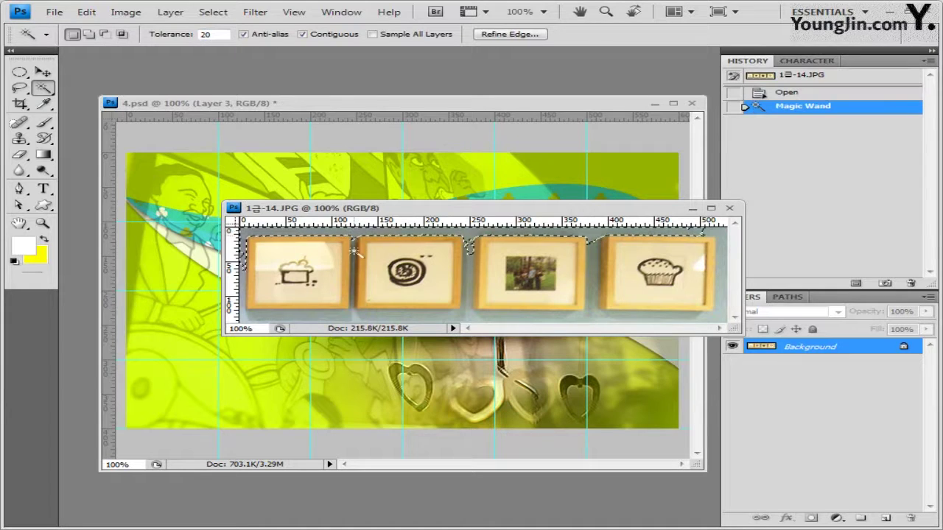
shift+click(463, 317)
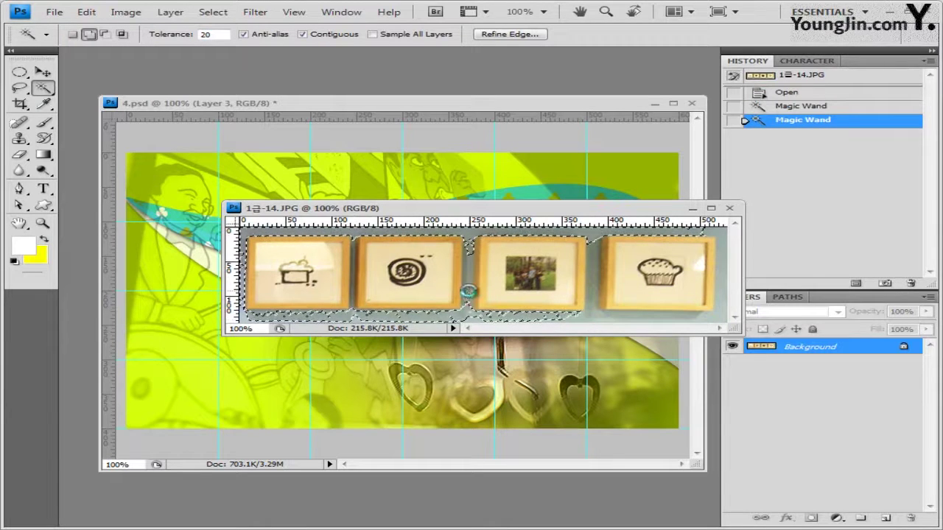
shift+click(469, 292)
shift+click(600, 322)
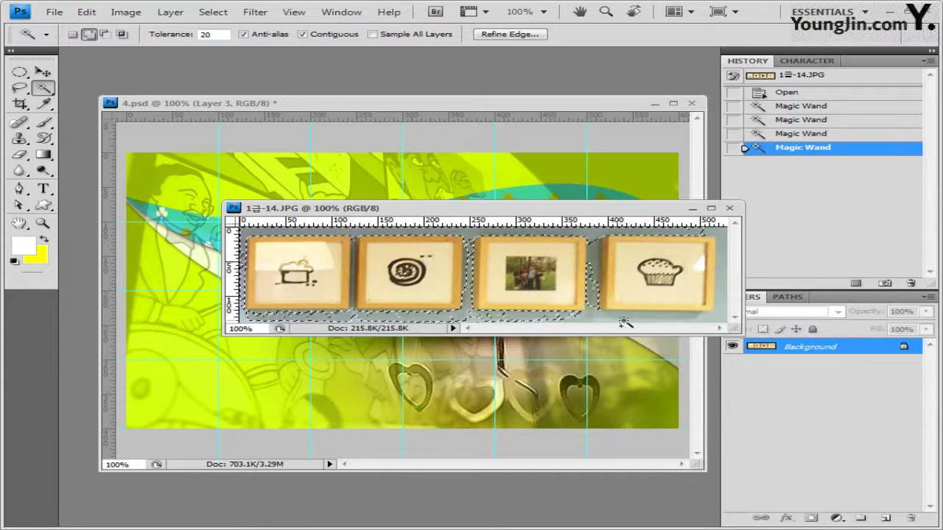
shift+click(624, 323)
double_click(206, 34)
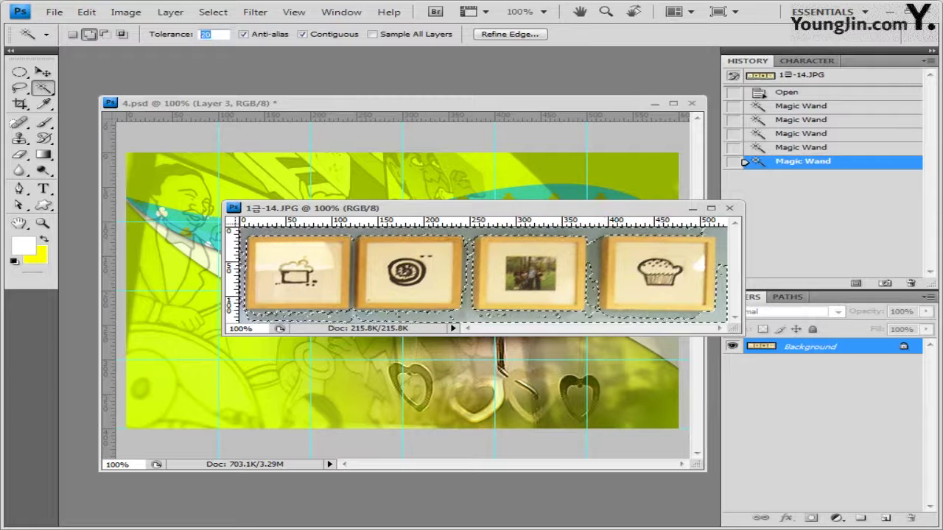
Deselect and reselect the background around and between the frames at a higher tolerance of 35
key(ctrl+d)
click(474, 321)
shift+click(593, 296)
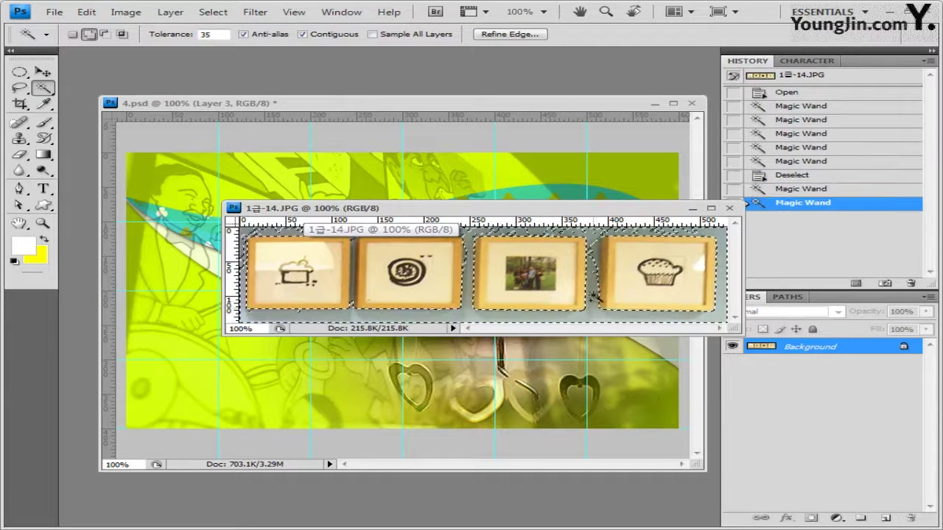
click(595, 281)
click(694, 234)
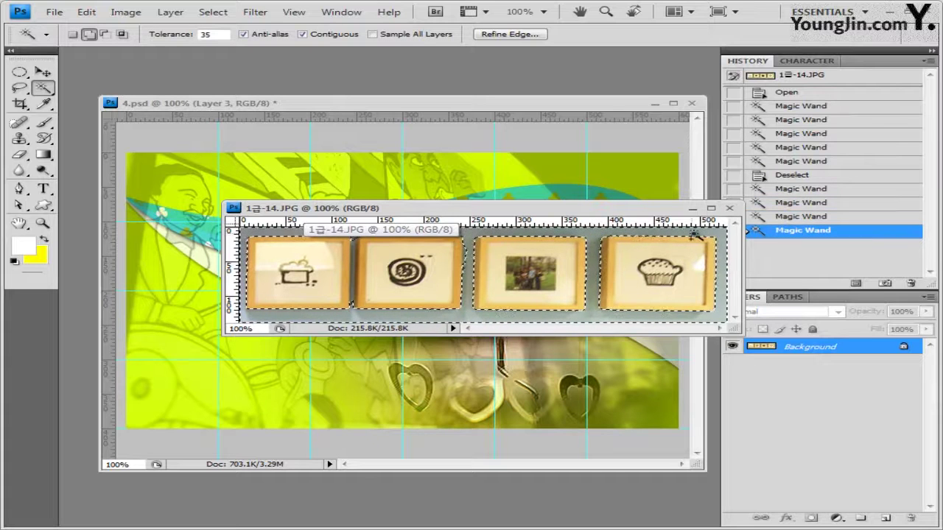
shift+click(352, 306)
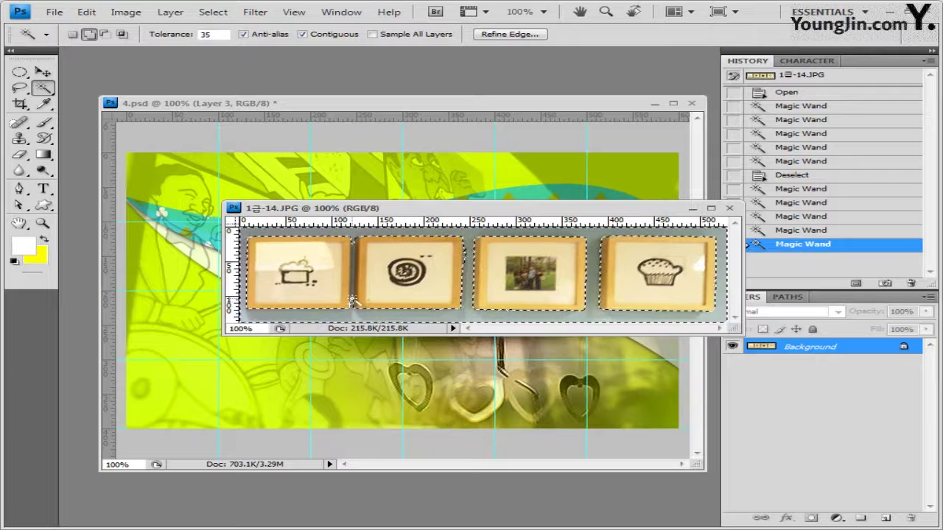
shift+click(466, 269)
Lower tolerance to 15 and add the remaining background along the second frame's left edge
key(Return)
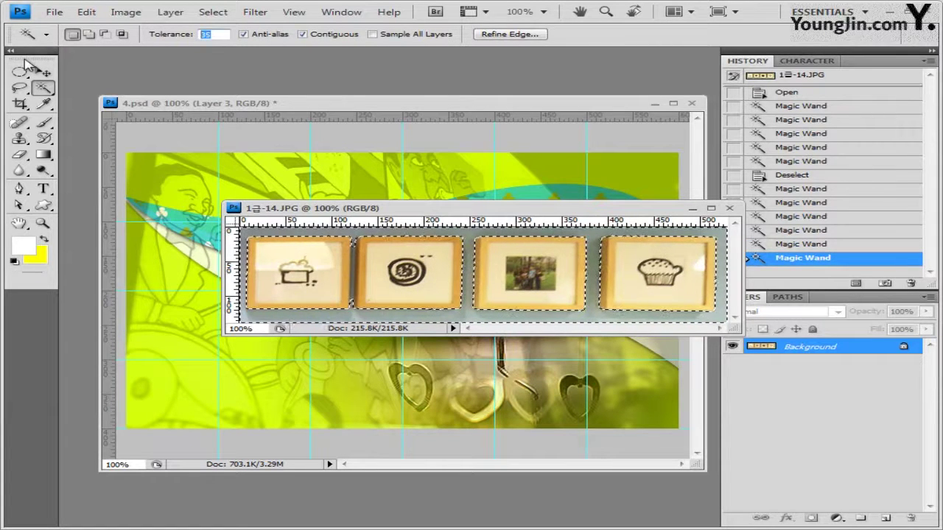
text(15)
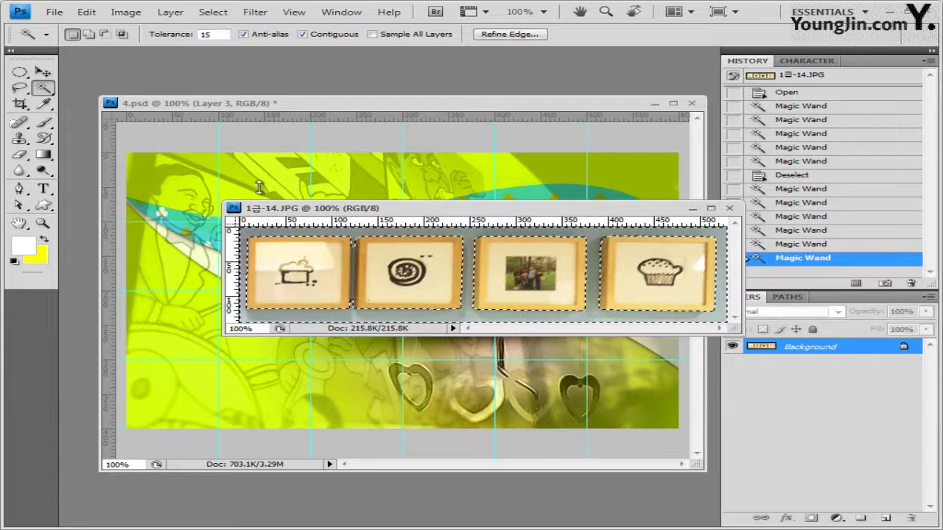
shift+click(352, 270)
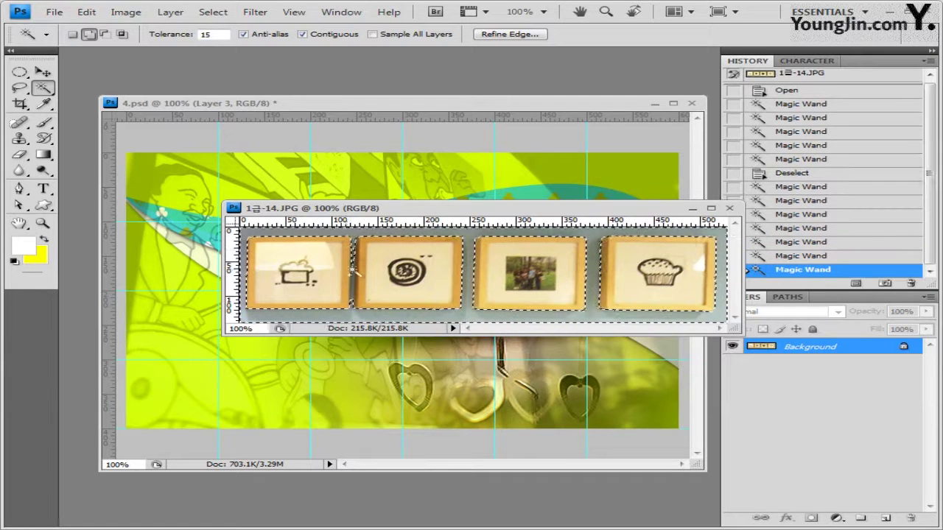
shift+click(353, 286)
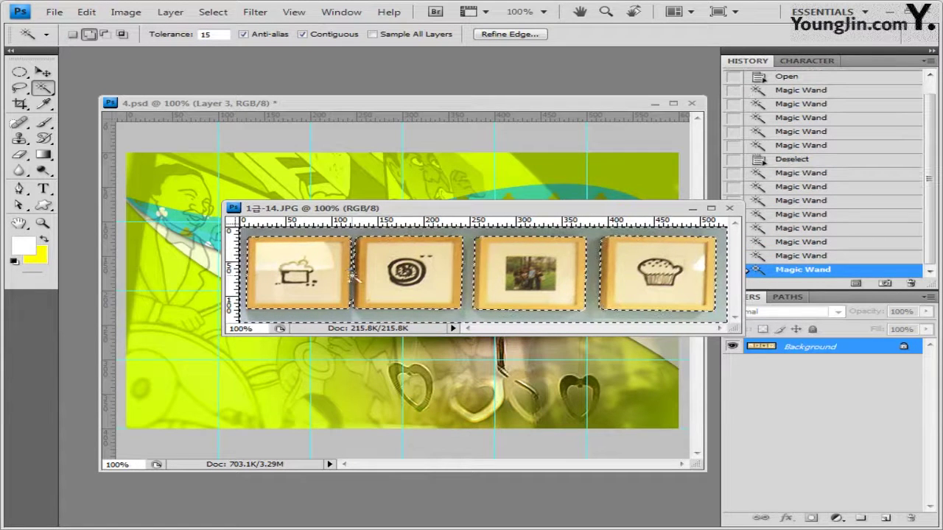
shift+click(357, 310)
shift+click(350, 297)
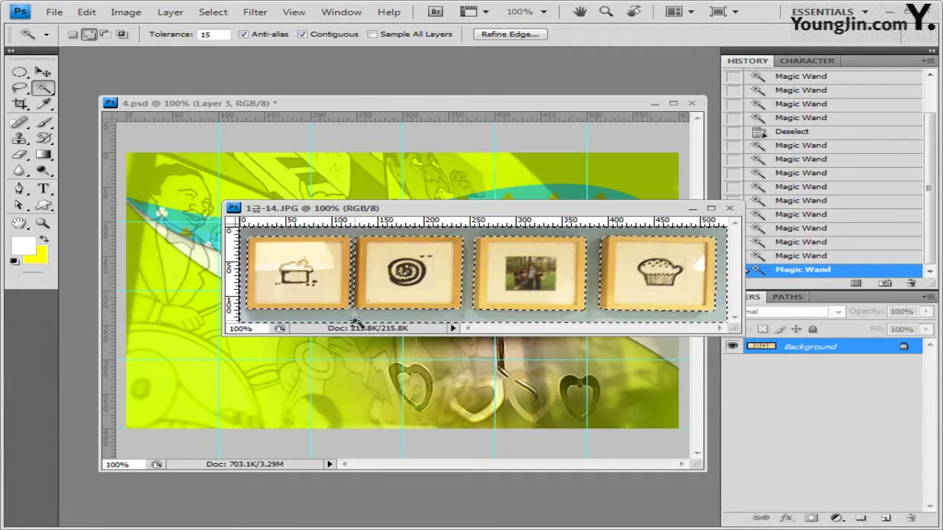
key(shift)
shift+click(354, 261)
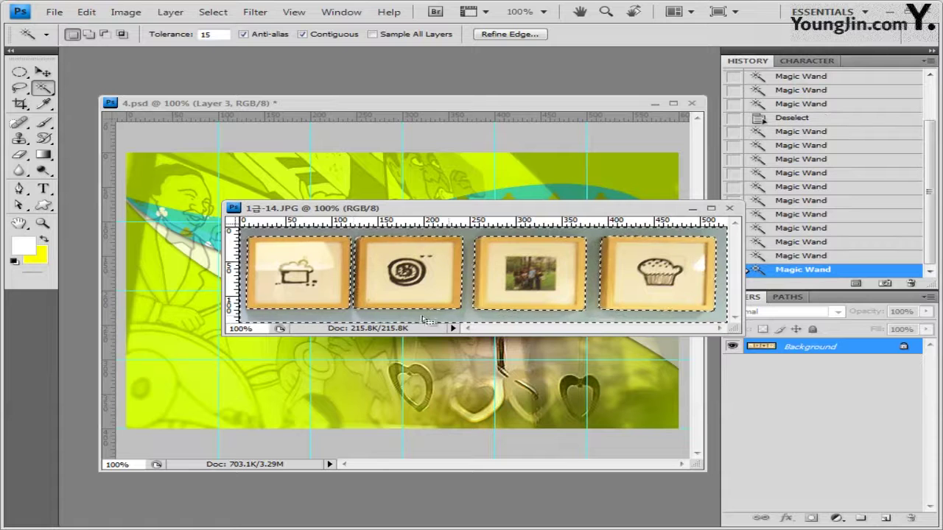
click(212, 12)
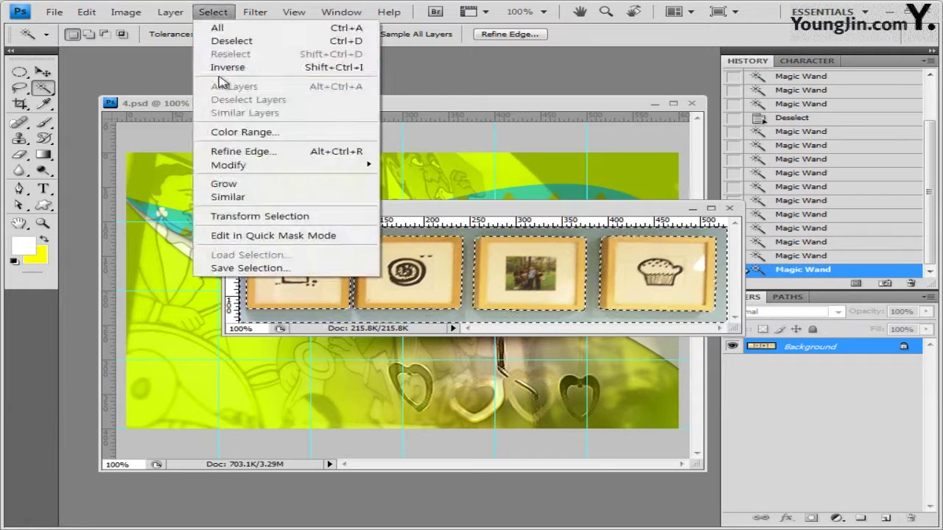
Invert the selection to the frames, close the JPG, and paste them above Layer 2 as Layer 4
click(221, 65)
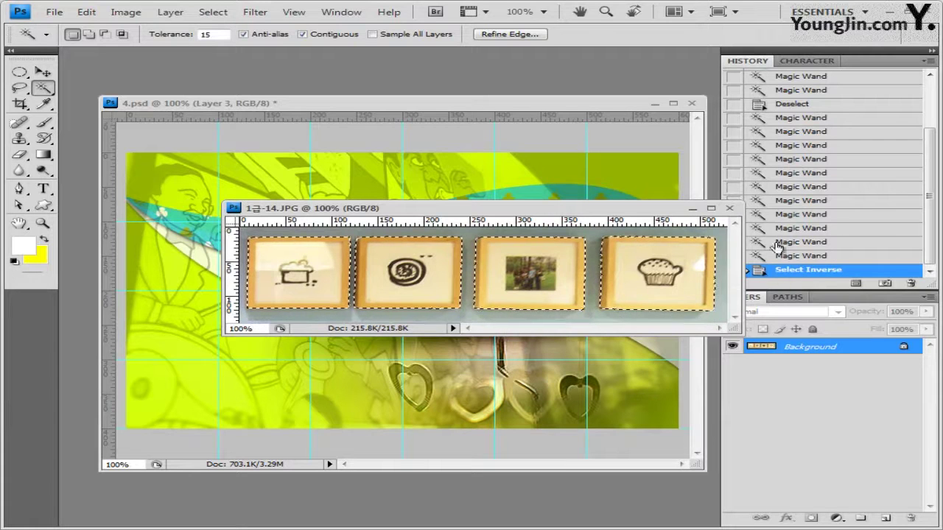
click(732, 210)
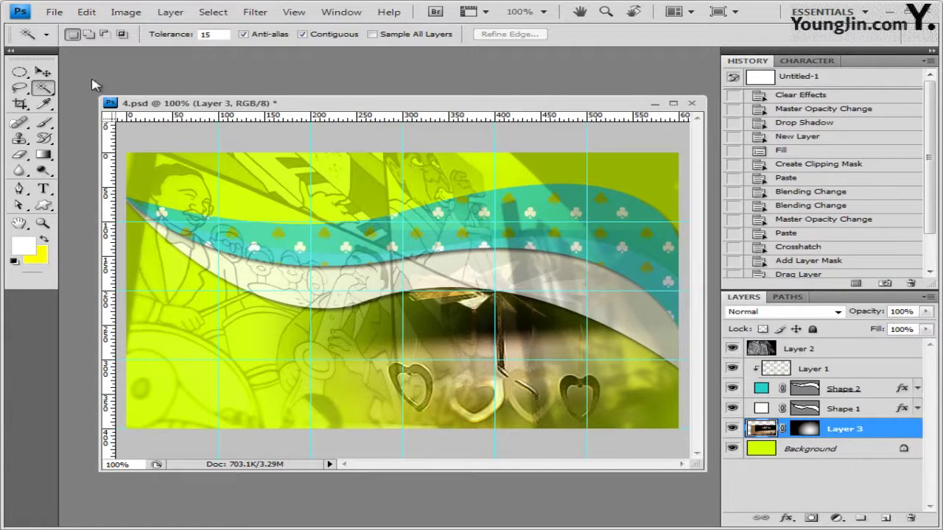
click(43, 72)
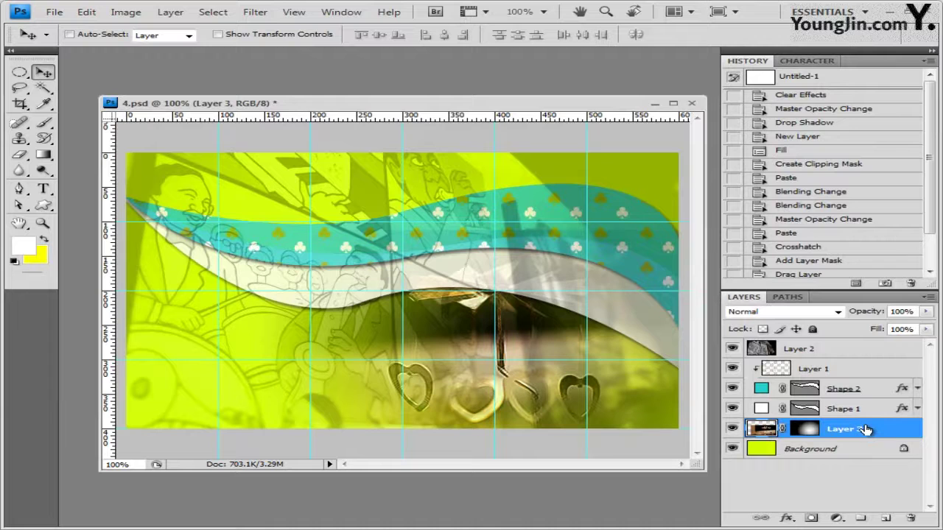
click(880, 392)
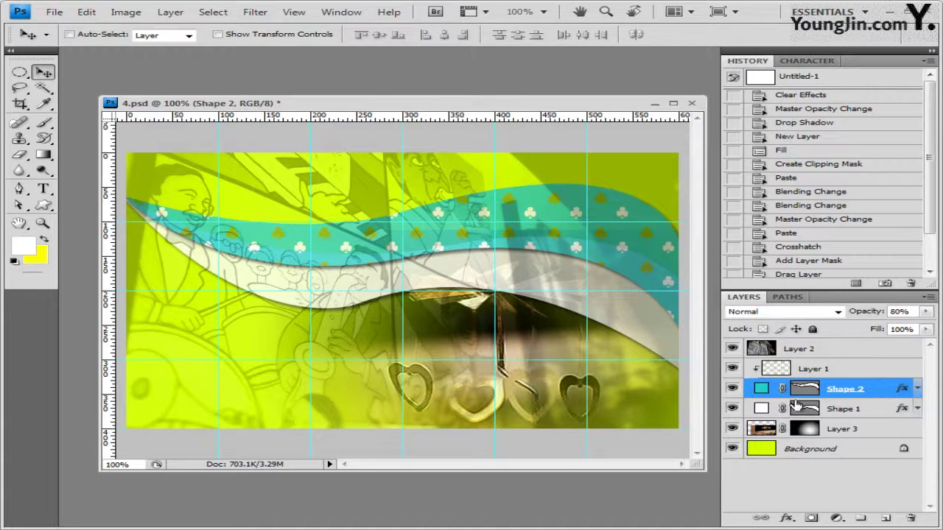
click(836, 354)
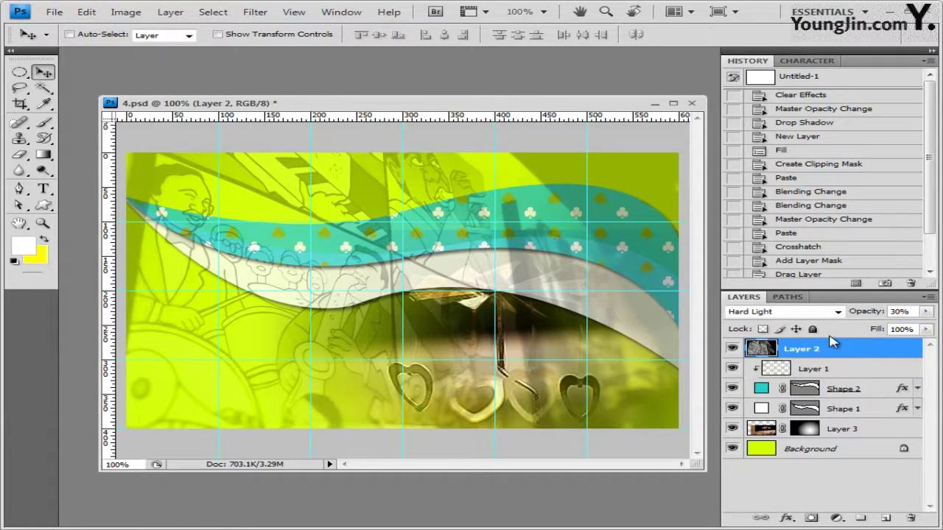
key(ctrl+v)
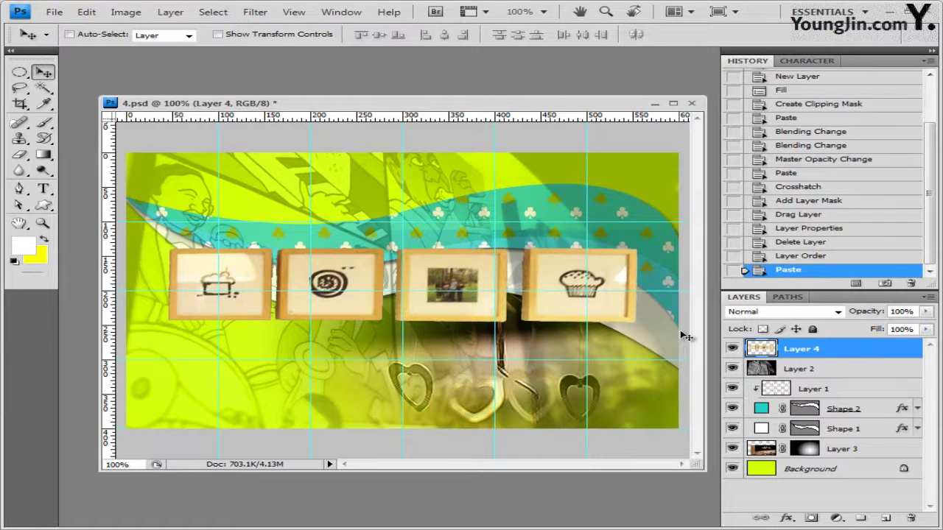
Move the frames strip up near the top of the canvas
key(ctrl+t)
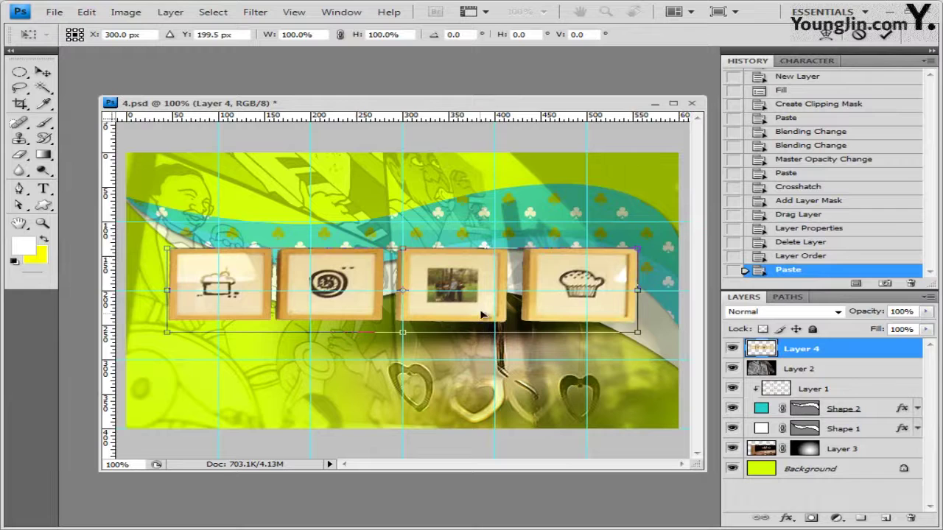
drag(484, 318, 490, 241)
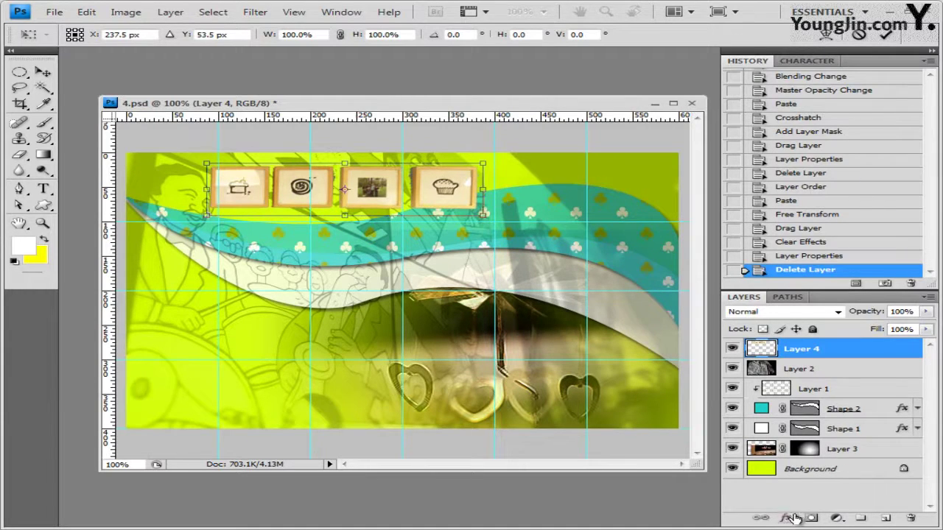
key(Return)
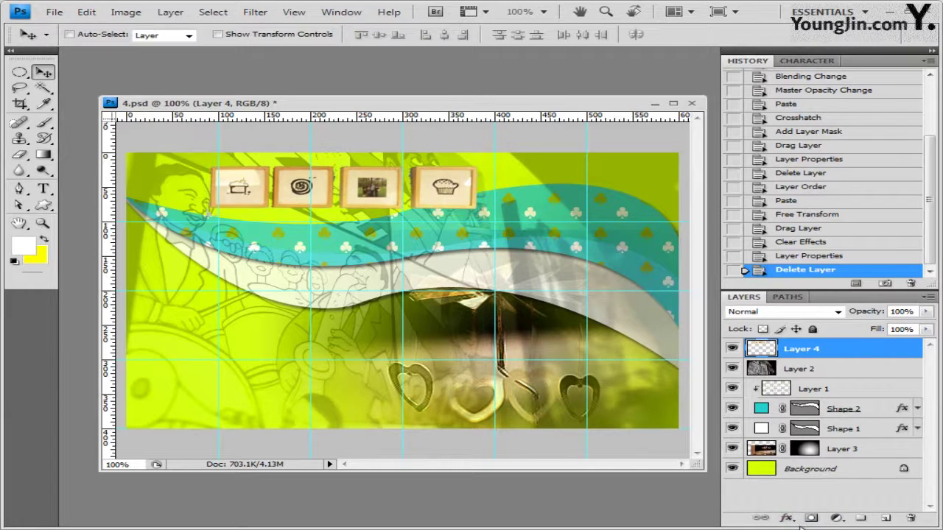
Give the frames layer Bevel and Emboss plus a Drop Shadow
click(787, 518)
click(817, 381)
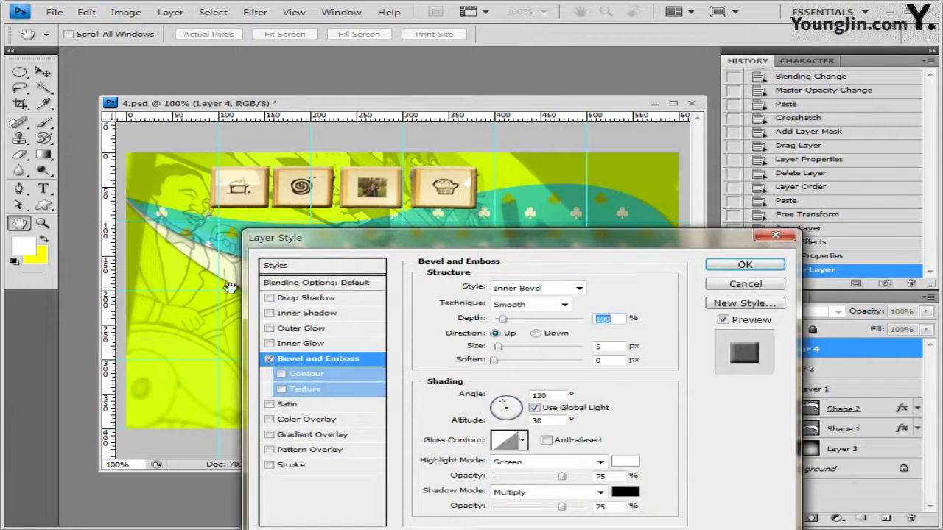
click(324, 236)
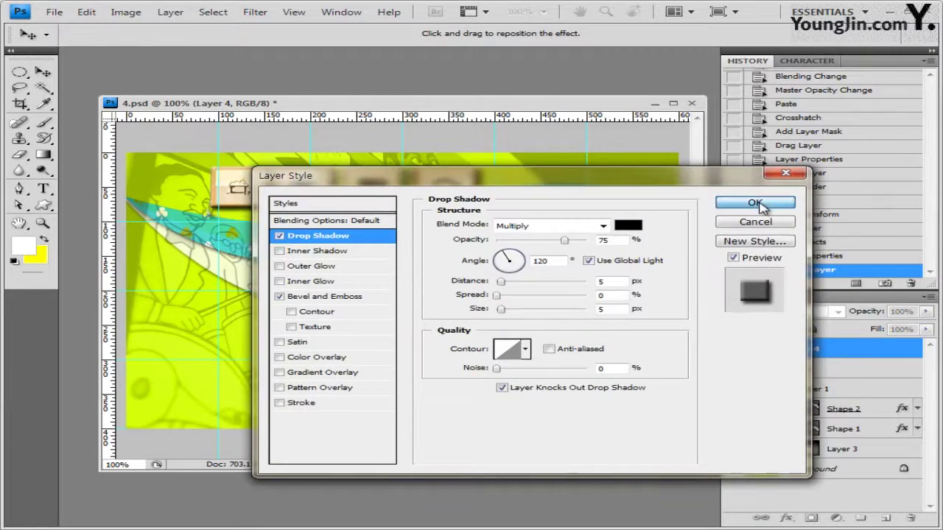
click(762, 208)
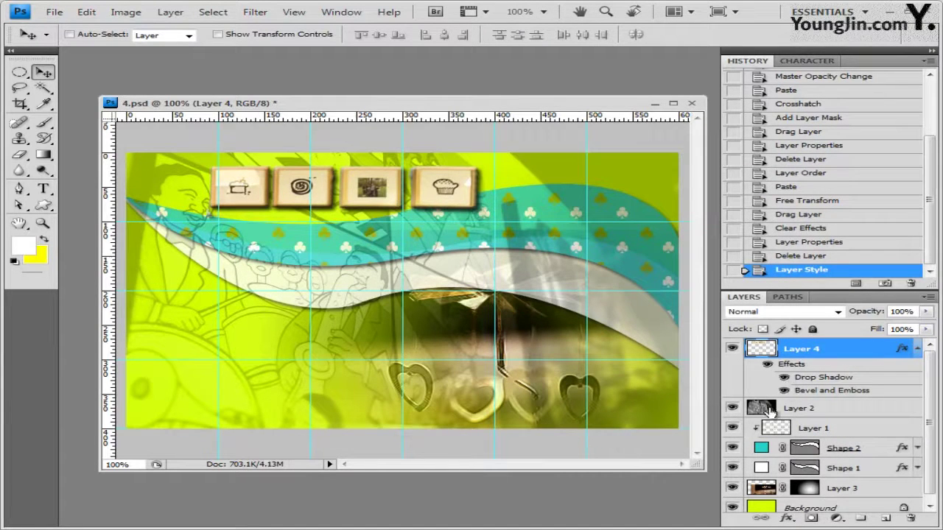
Open 1급-15.JPG, select the flower box by inverting its blue background, and close the photo
key(alt+Tab)
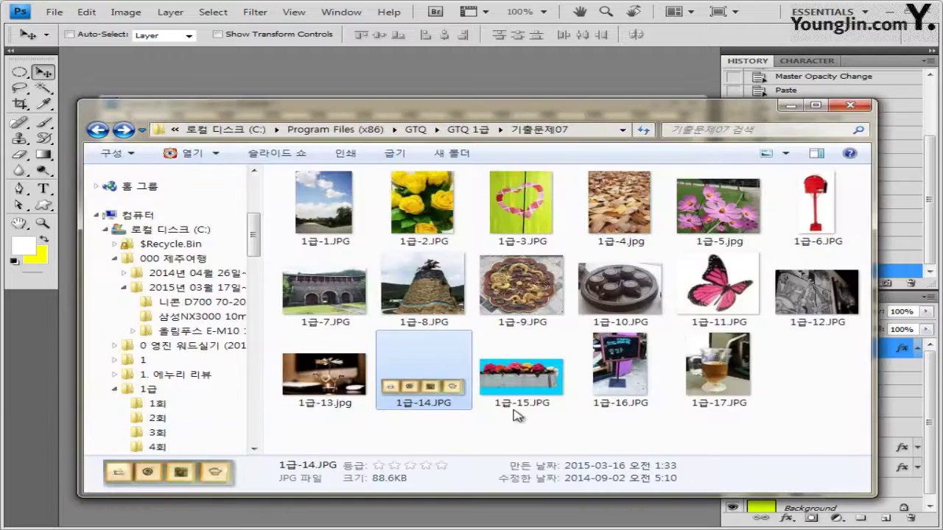
drag(522, 372, 350, 92)
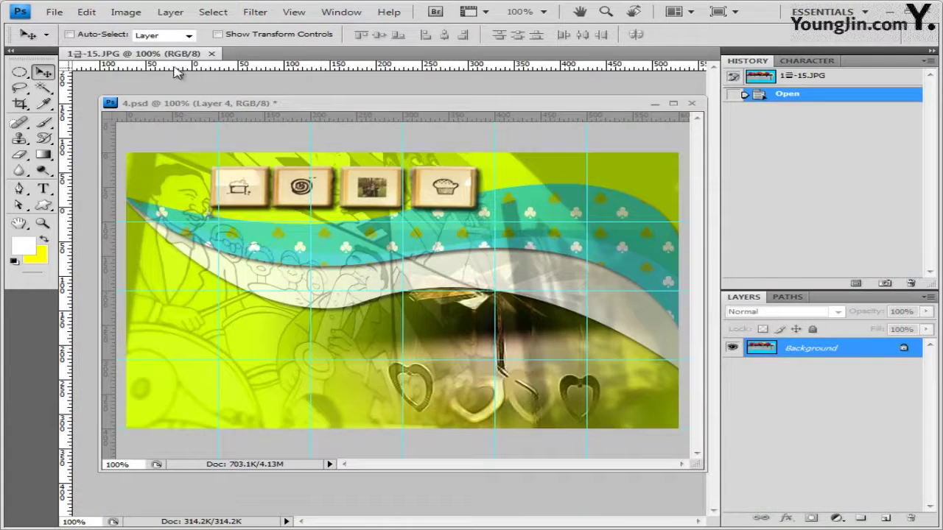
drag(166, 56, 309, 118)
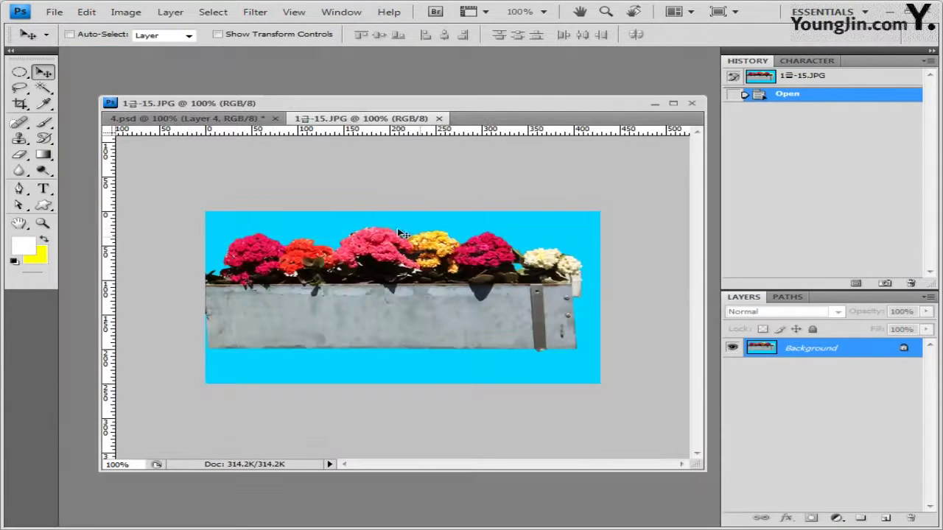
click(43, 88)
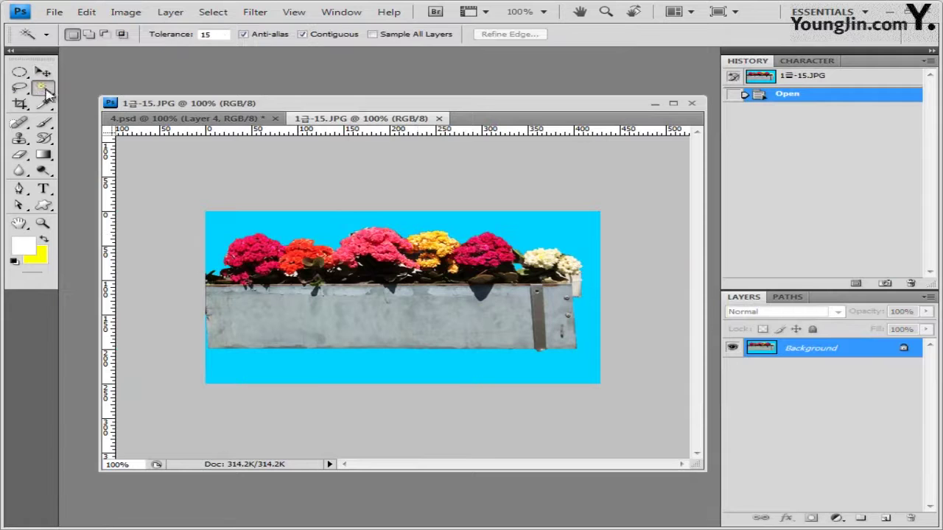
click(350, 220)
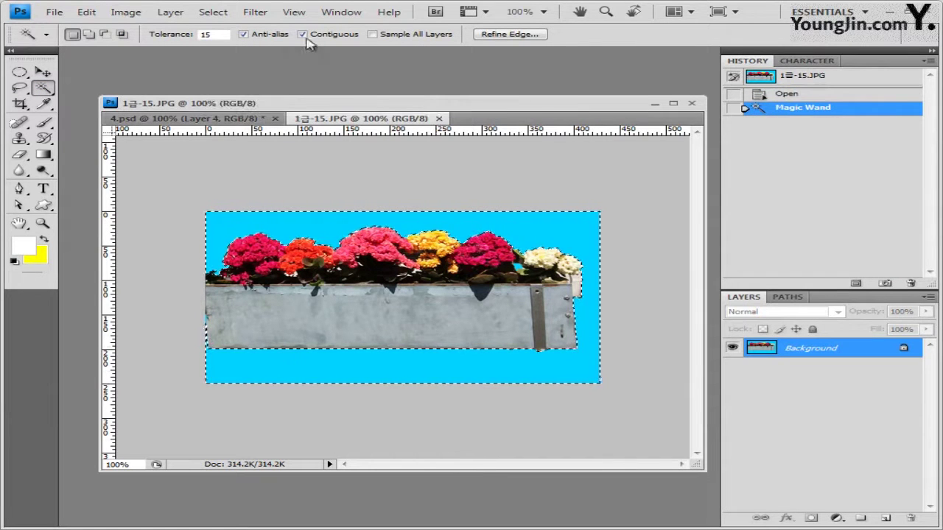
click(213, 12)
click(234, 69)
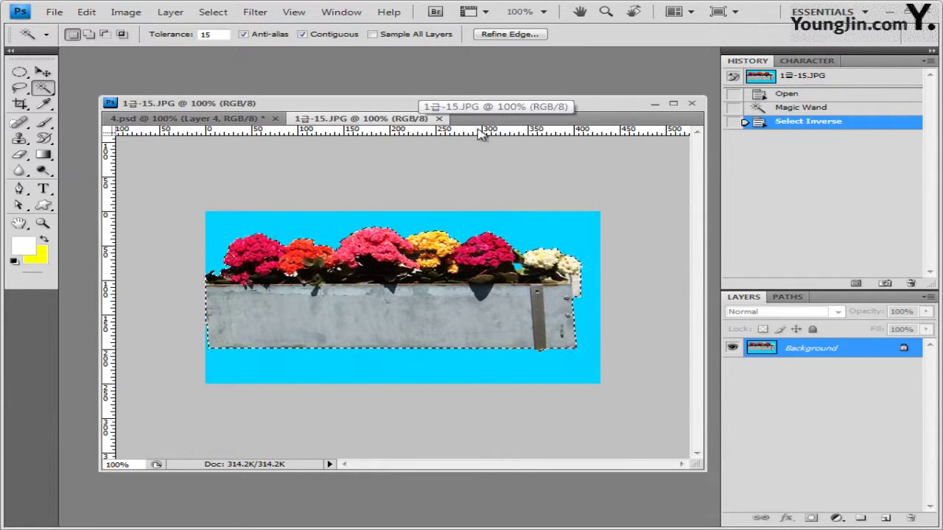
click(439, 119)
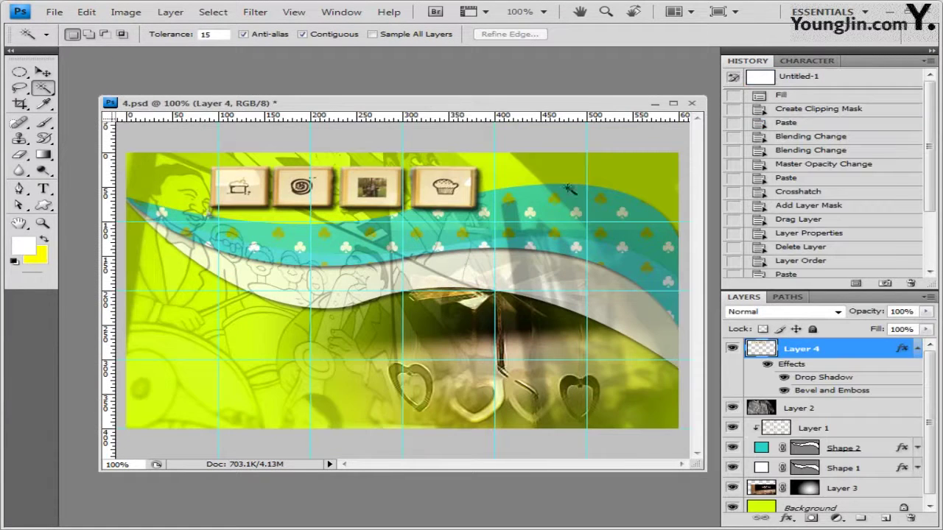
Paste the flower box into 4.psd as Layer 5 with an Outer Glow
key(ctrl+v)
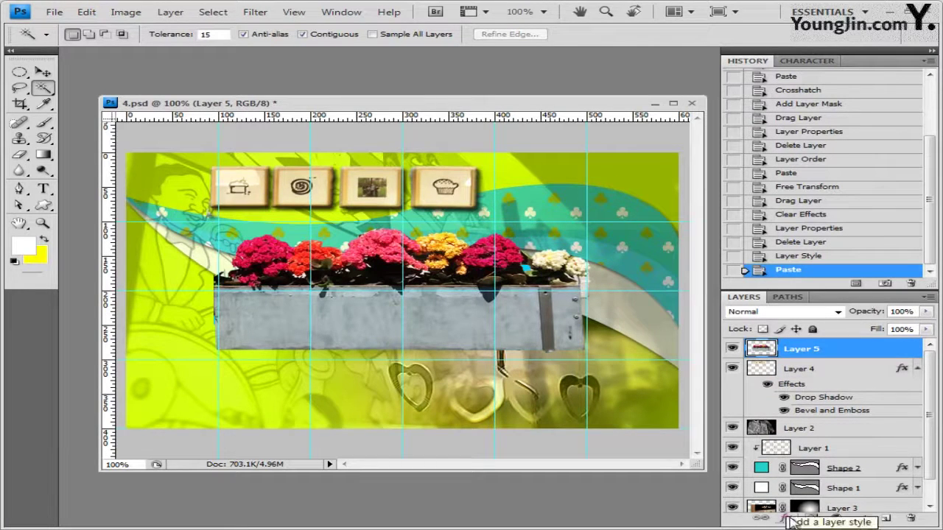
click(788, 520)
click(829, 394)
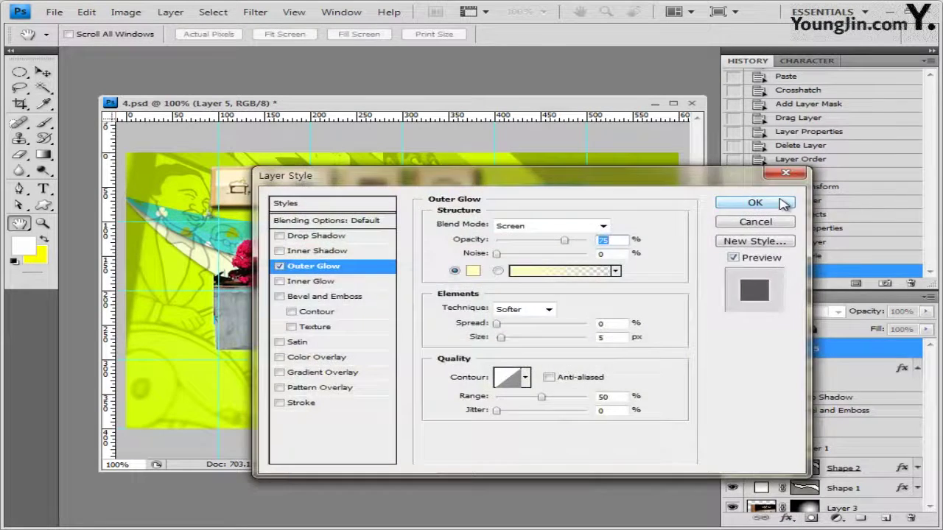
click(777, 201)
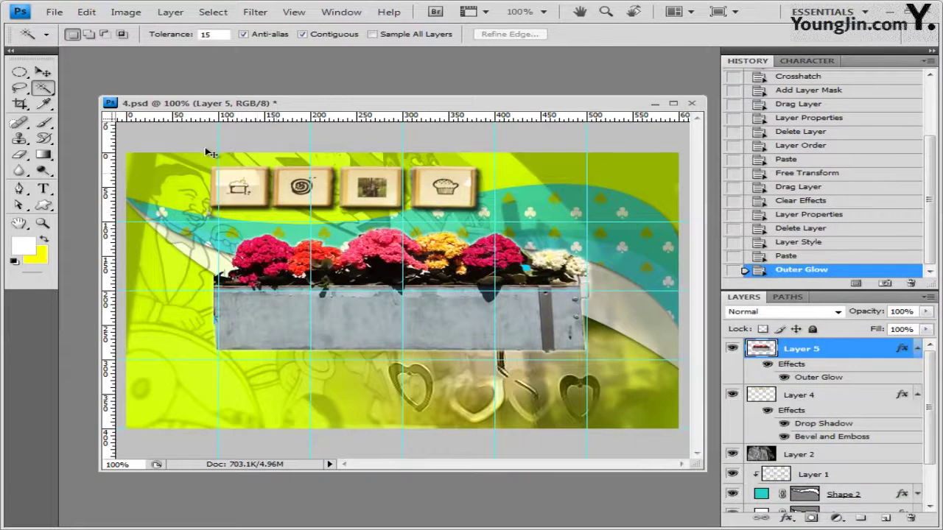
Shrink and move the flower box into the bottom-left corner
click(42, 72)
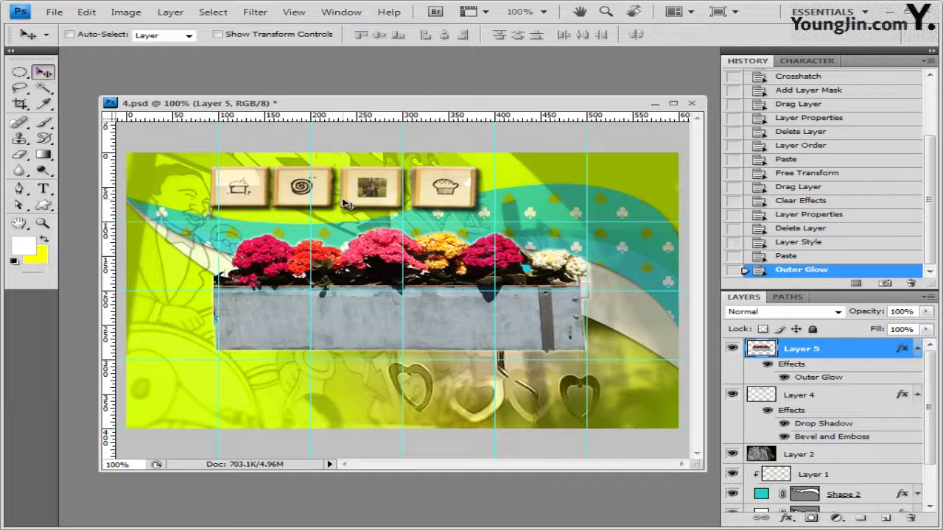
key(ctrl+t)
drag(467, 300, 412, 289)
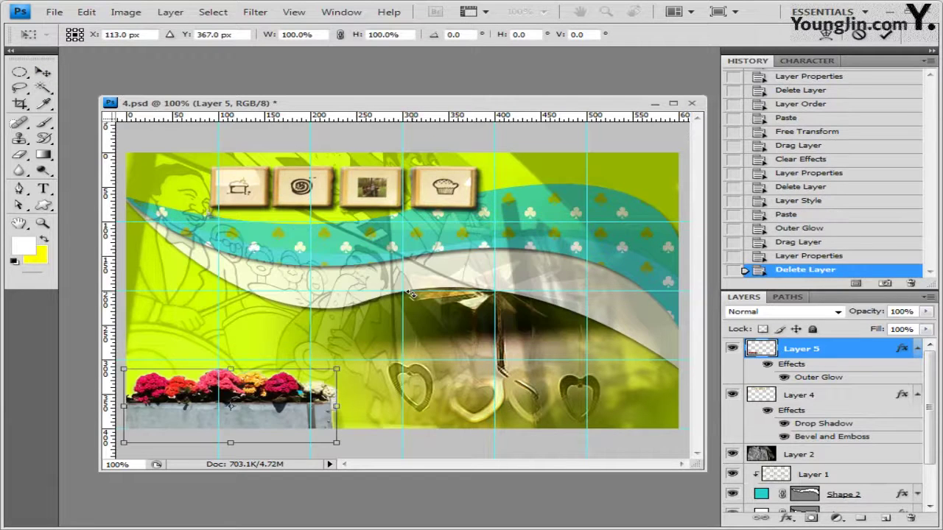
key(Return)
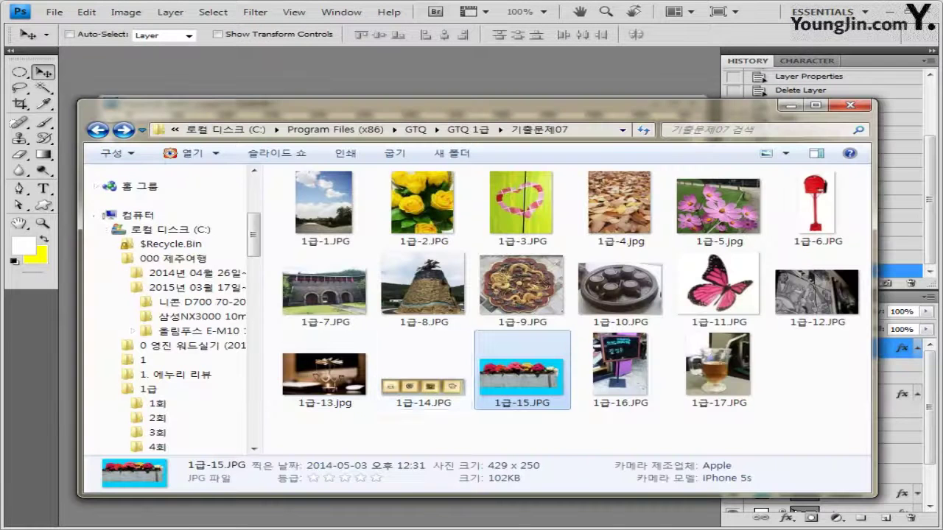
Open 1급-16.JPG and try the Quick Selection and Lasso variants before settling on the Pen tool
click(623, 372)
drag(623, 372, 331, 91)
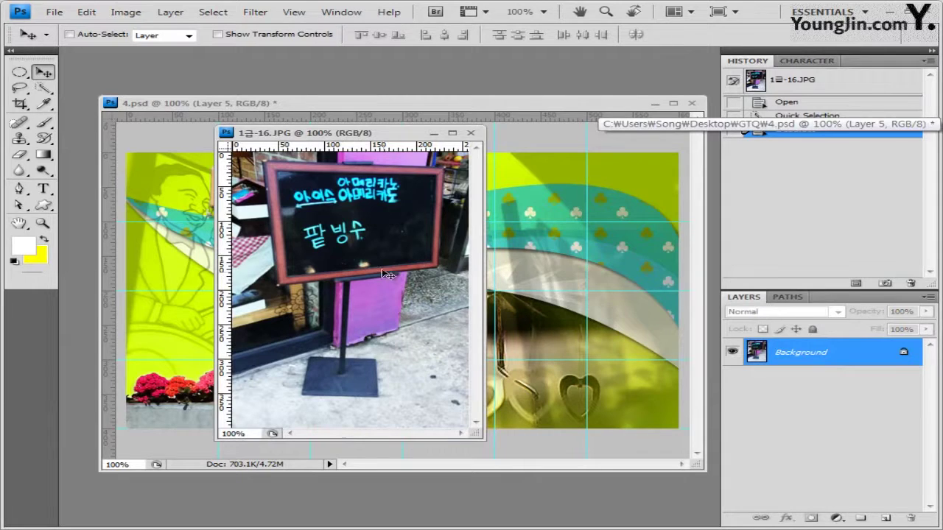
click(43, 87)
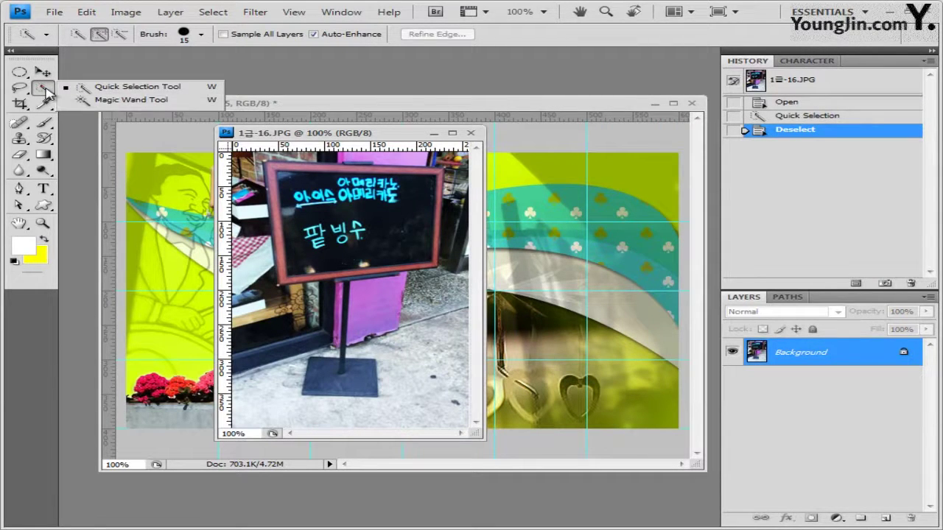
click(44, 88)
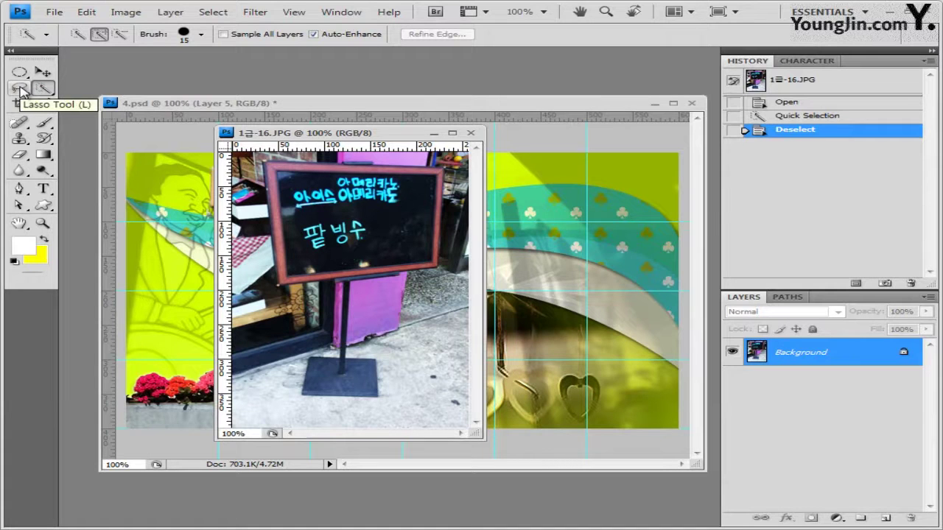
click(20, 88)
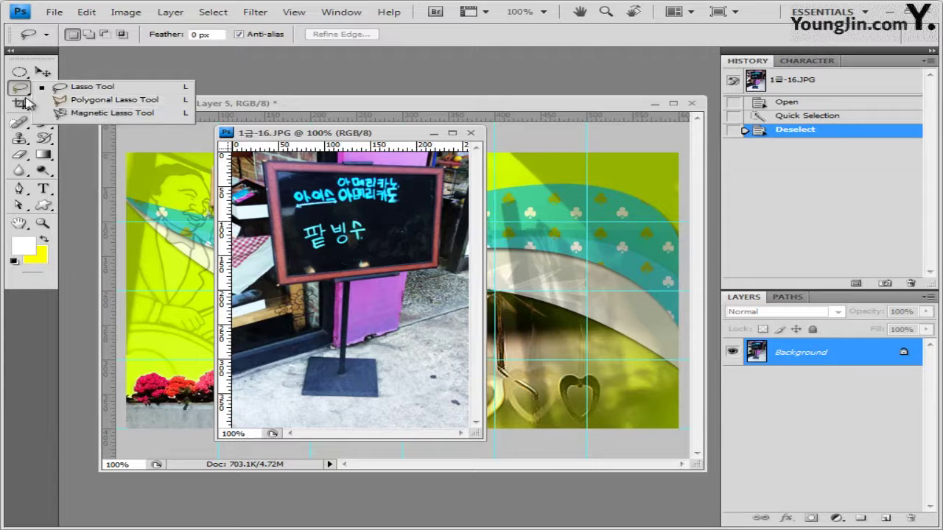
click(21, 90)
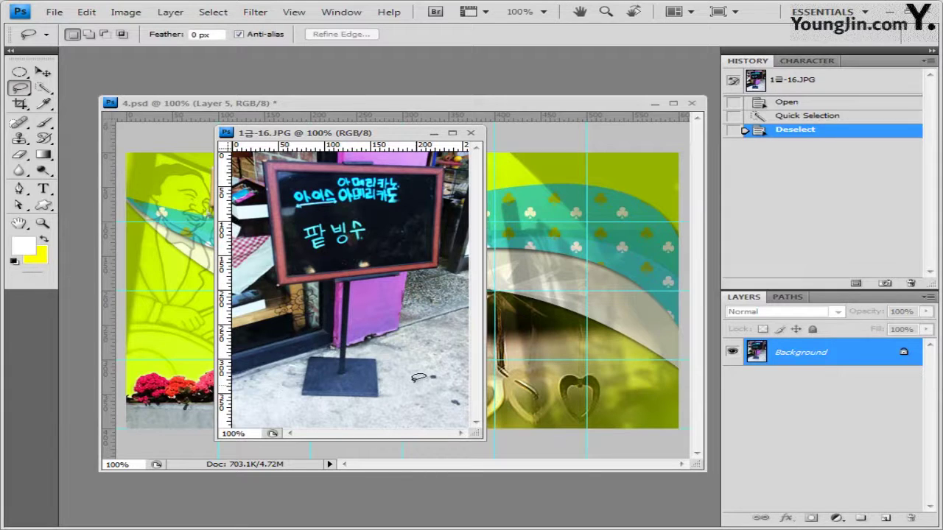
click(20, 88)
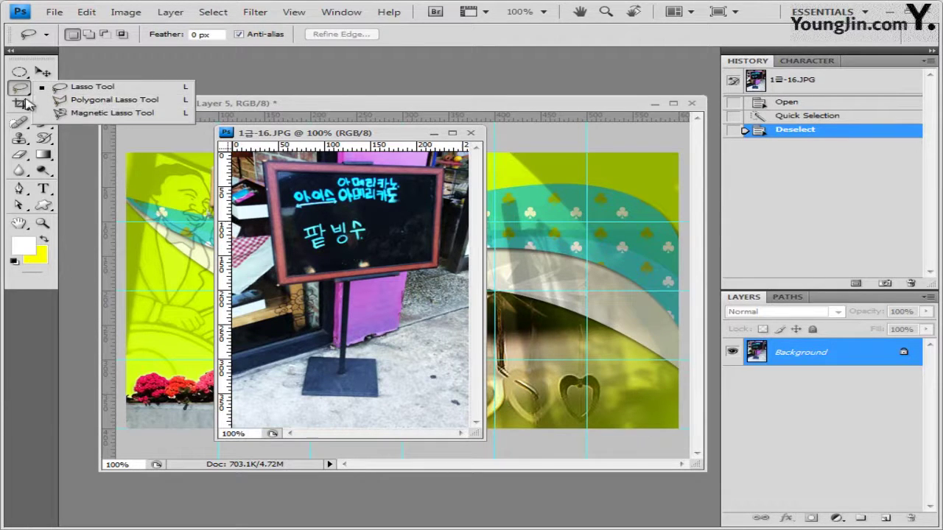
click(22, 90)
click(20, 187)
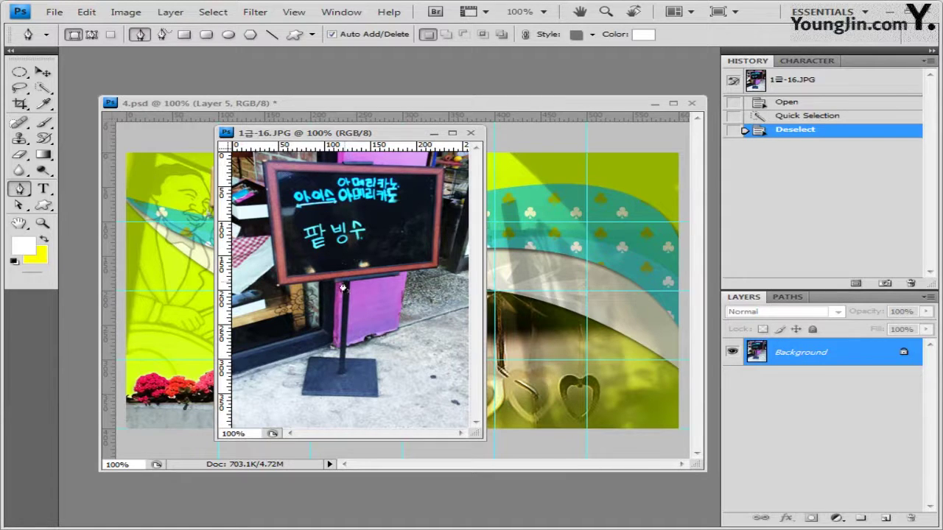
Trace the sign as a closed Pen work path, load it as a selection, and close the photo unsaved
click(93, 34)
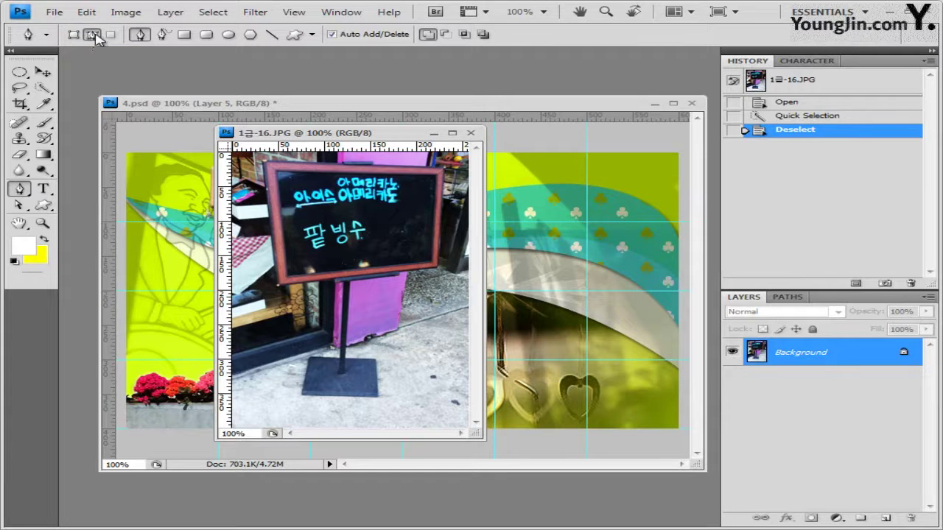
click(263, 165)
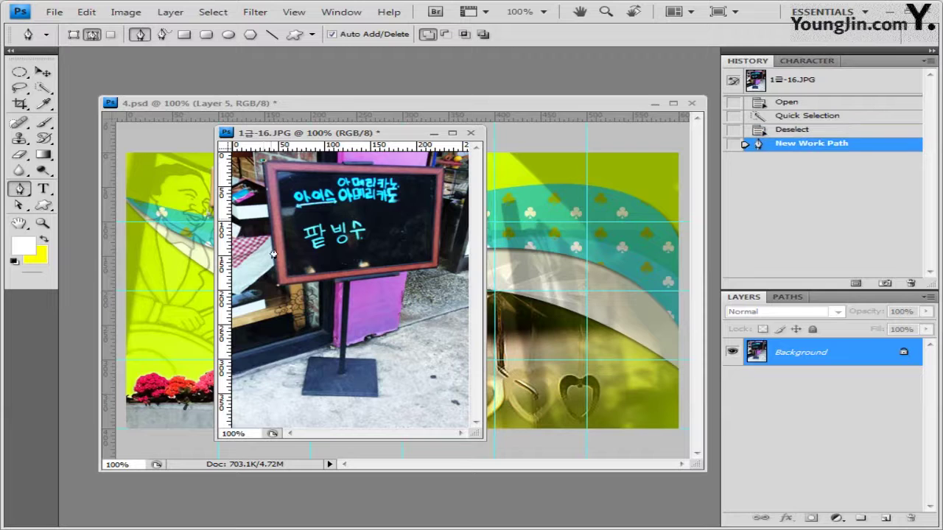
click(277, 291)
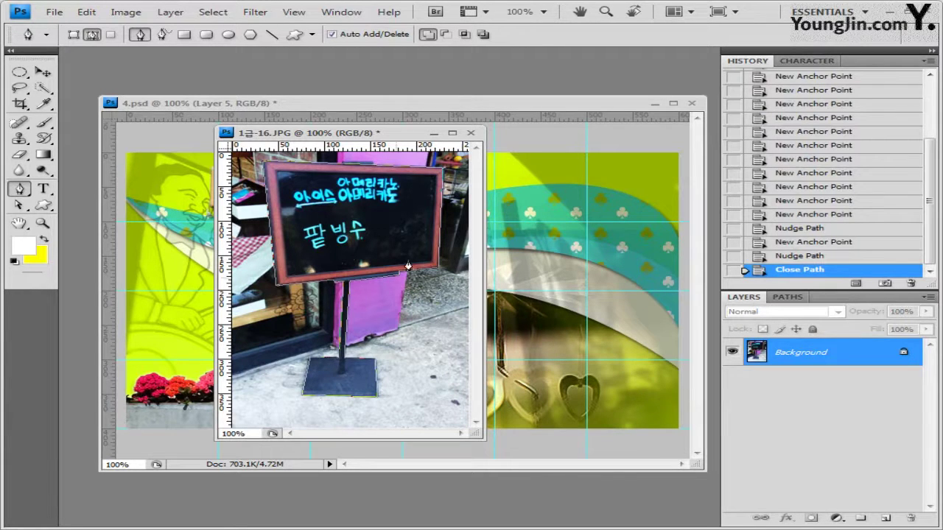
click(792, 298)
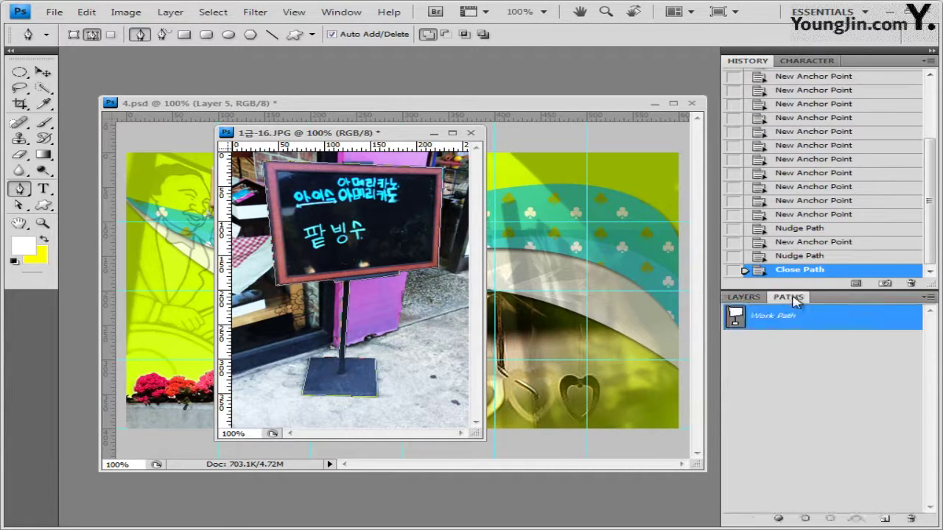
ctrl+click(737, 320)
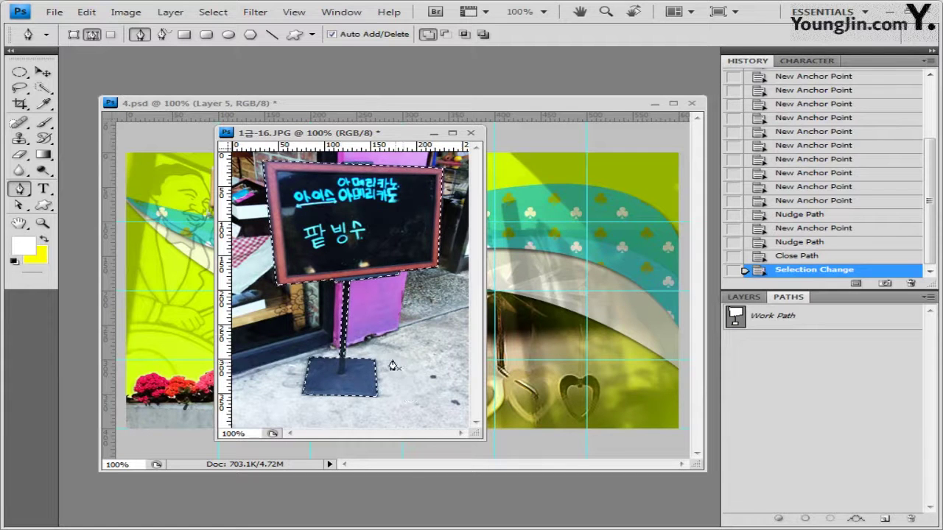
click(471, 133)
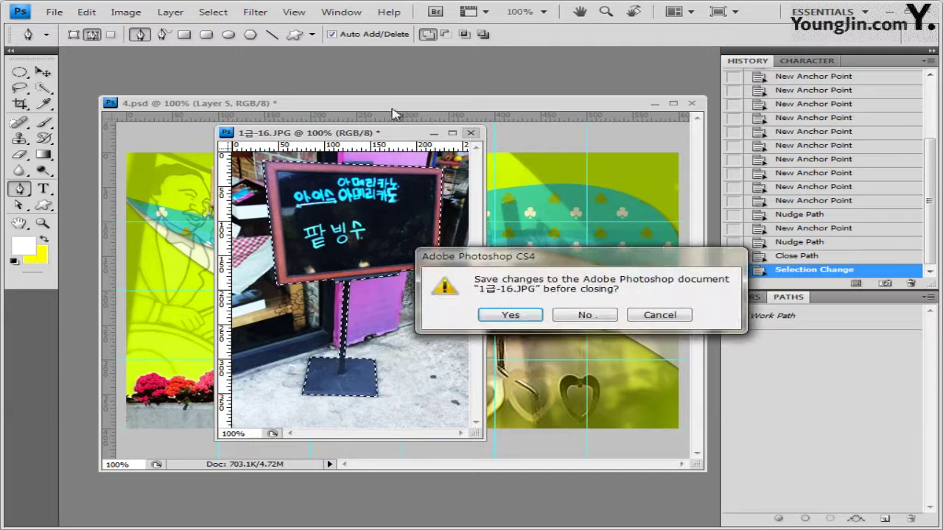
click(598, 322)
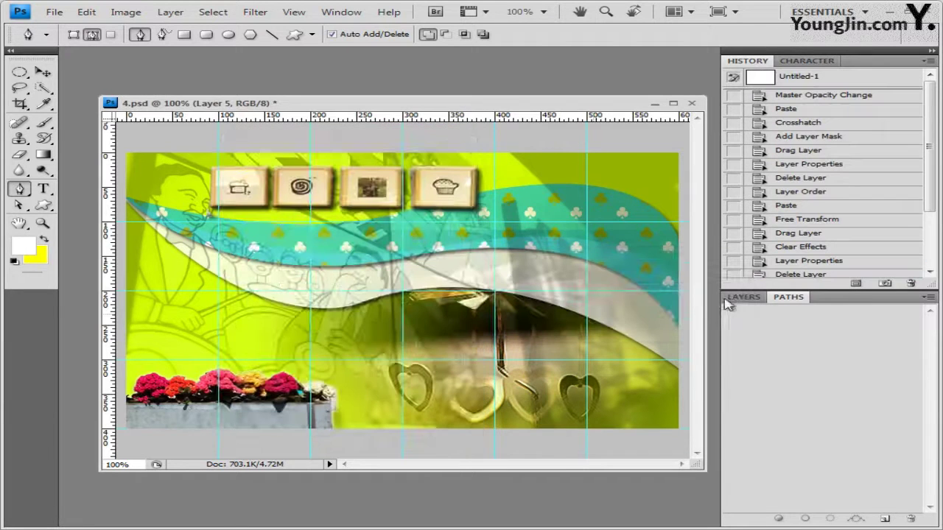
Paste the sign as Layer 6 and move it to the left edge above the flower box
click(744, 297)
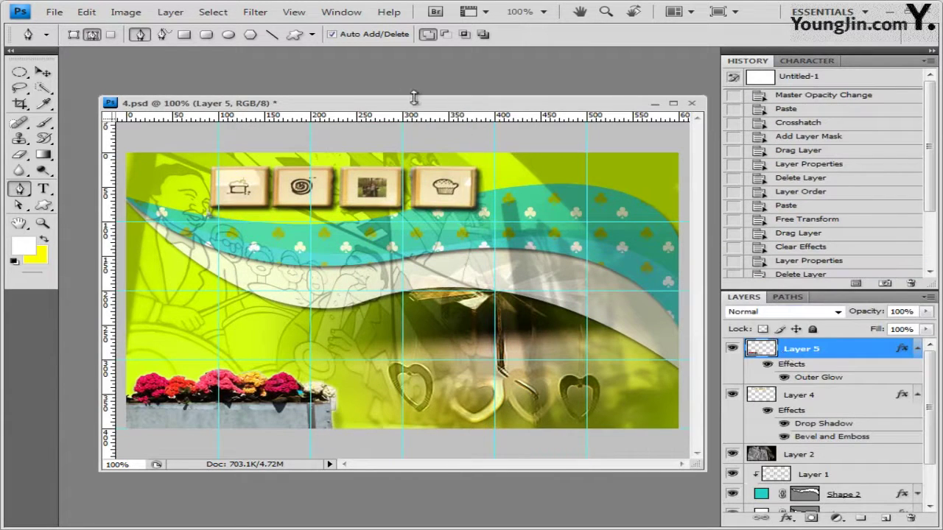
key(ctrl+v)
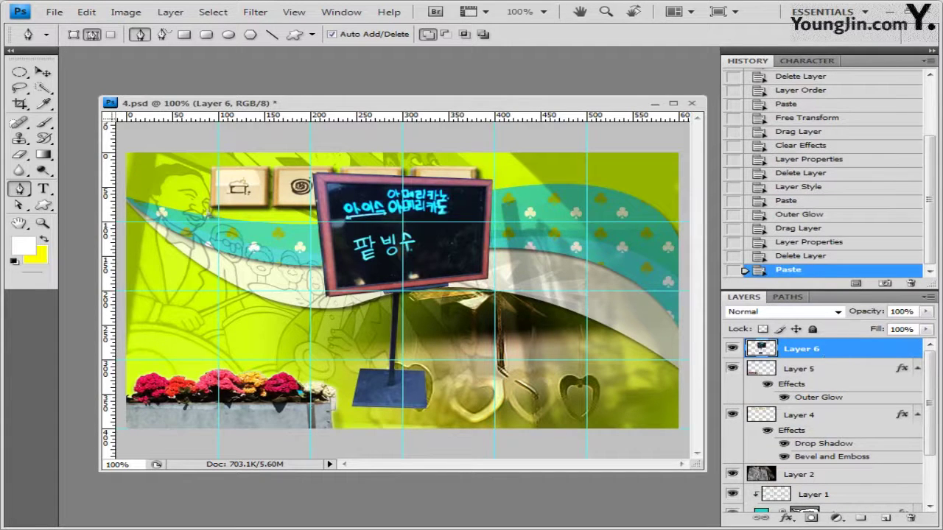
click(41, 74)
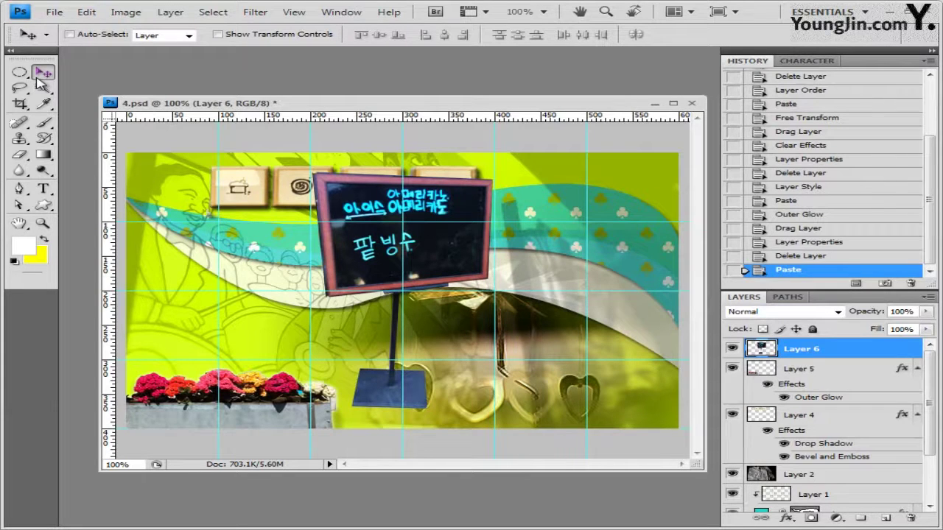
key(ctrl+t)
drag(372, 203, 238, 229)
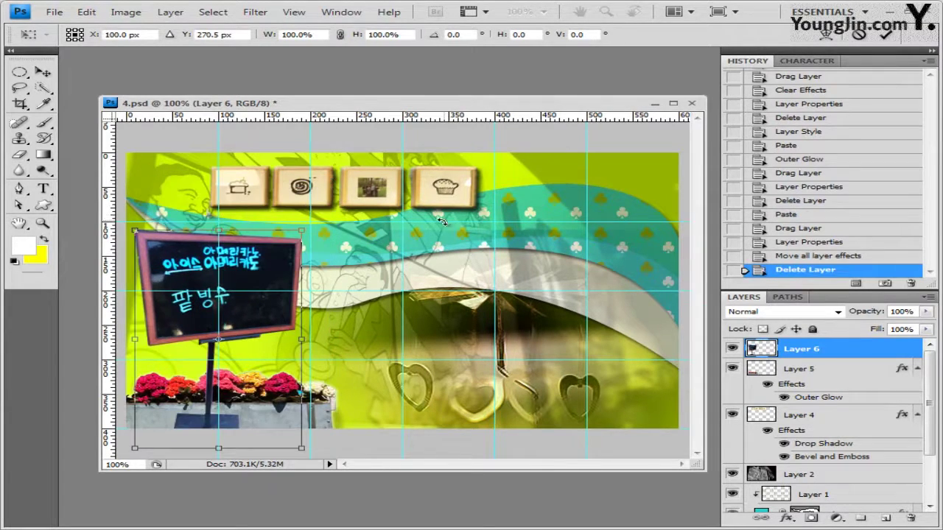
key(Return)
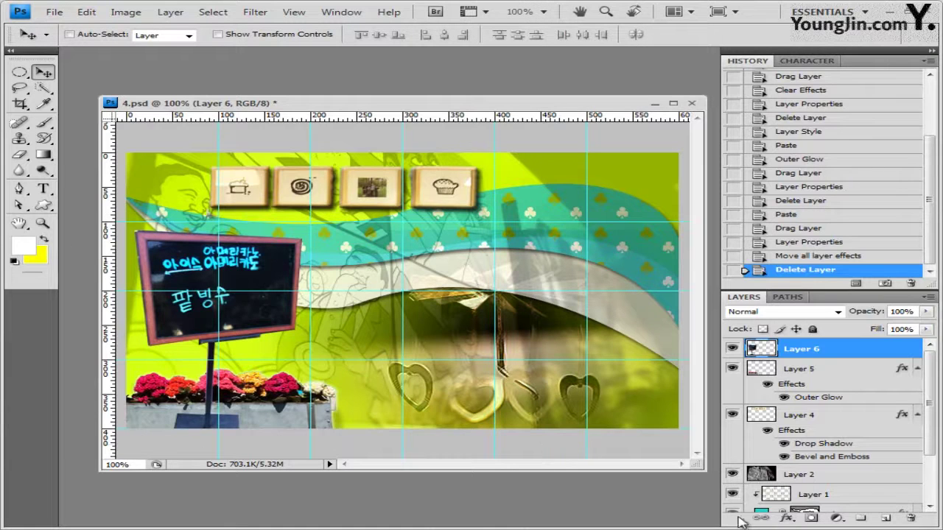
Add an Outer Glow to the sign layer
click(788, 519)
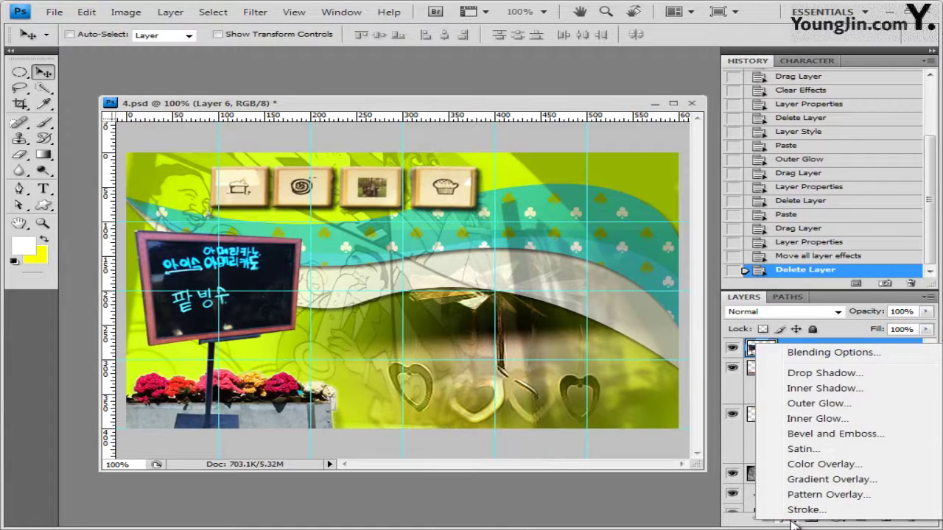
click(818, 403)
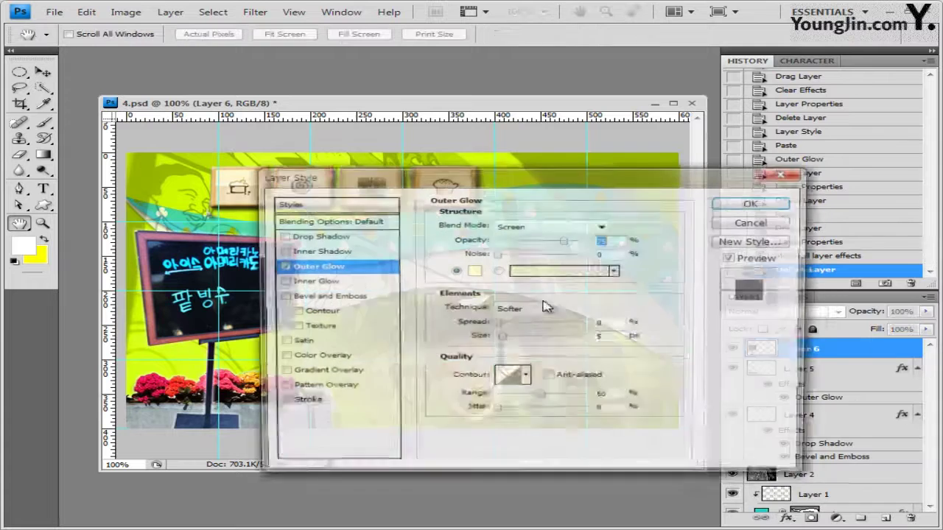
click(778, 204)
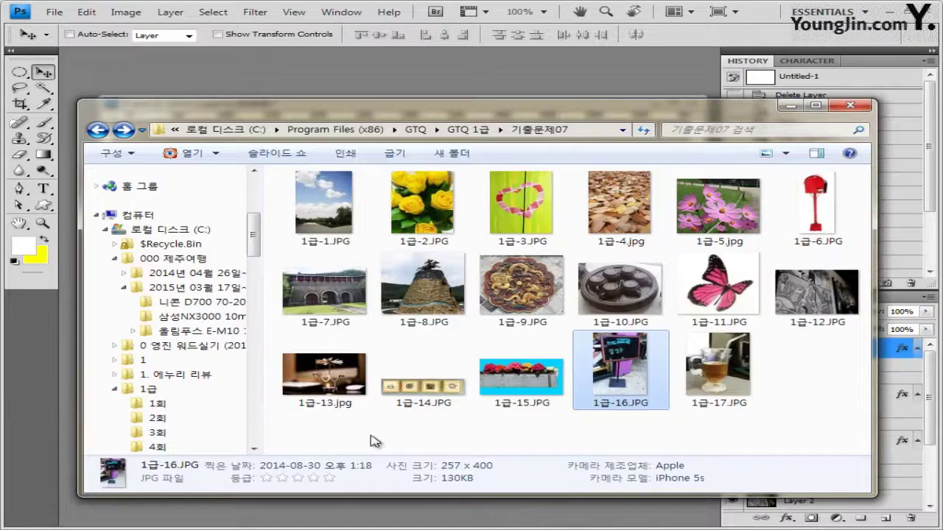
Open 1급-17.JPG, the iced tea photo, and move its window to the right
click(719, 369)
key(Return)
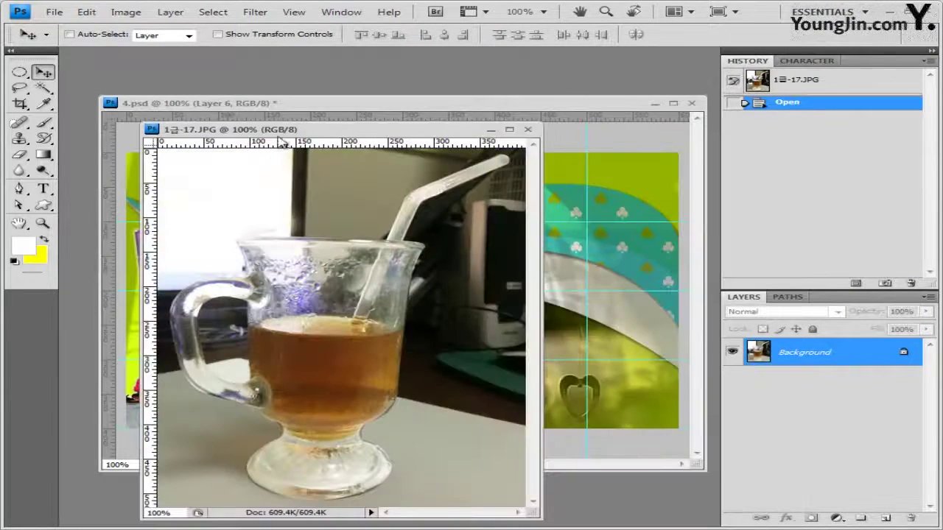
drag(284, 131, 432, 81)
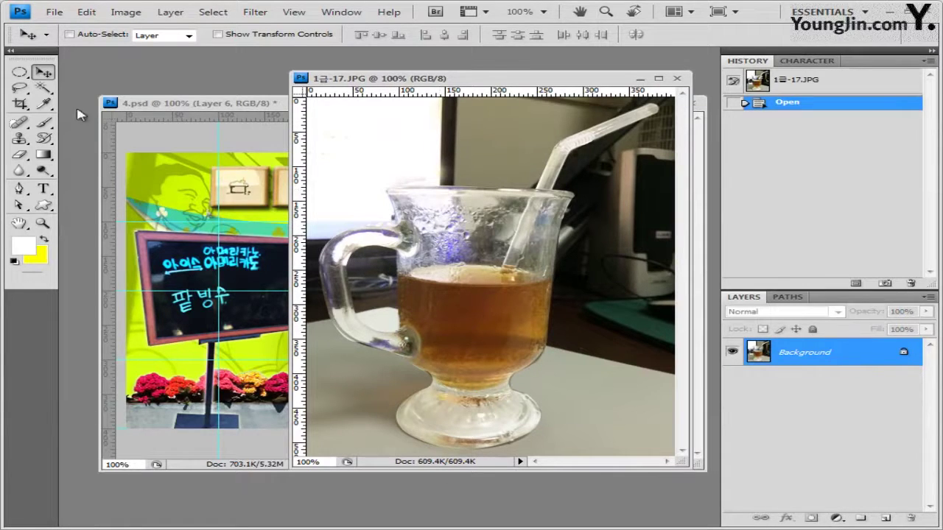
Switch to the Quick Selection Tool with a 15 px brush in New Selection mode
click(43, 87)
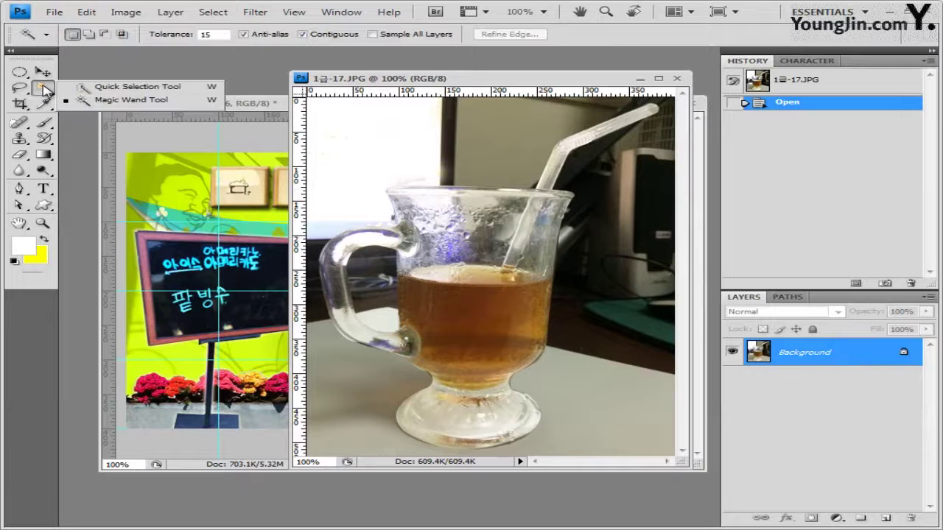
click(108, 88)
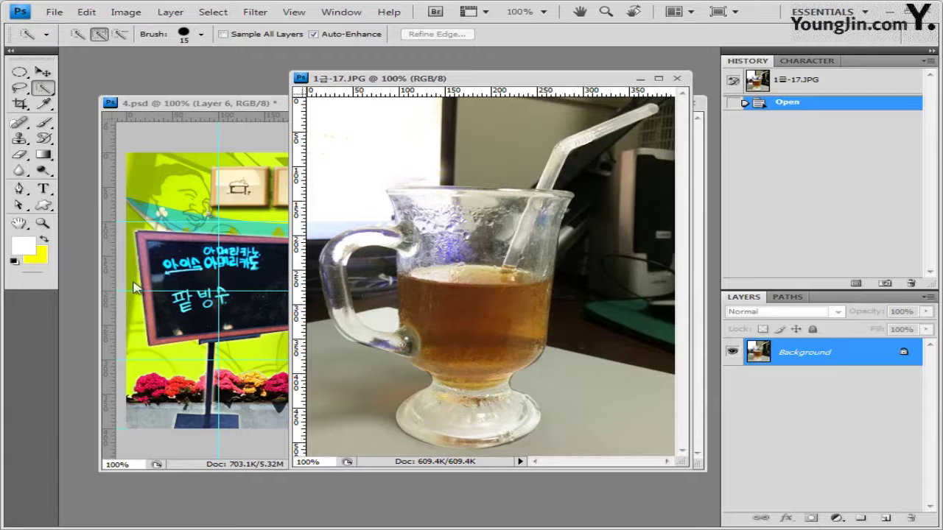
click(200, 34)
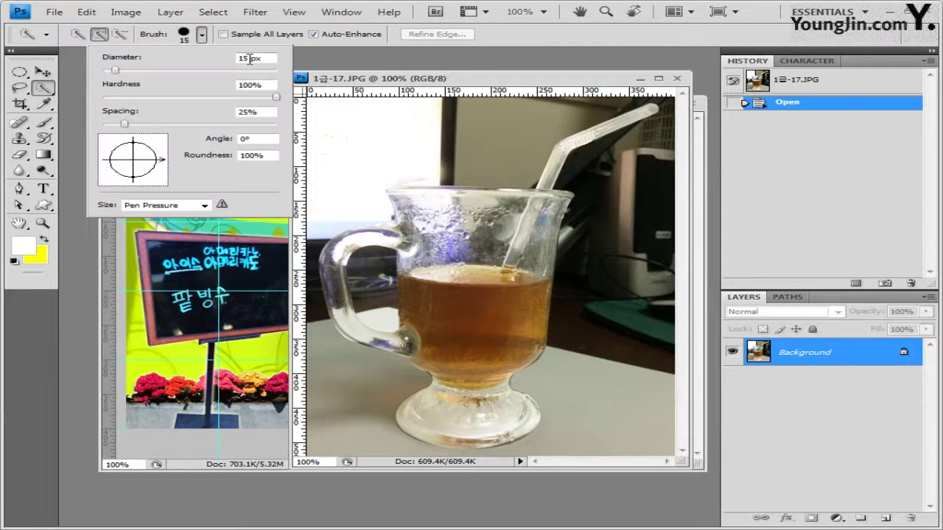
click(78, 35)
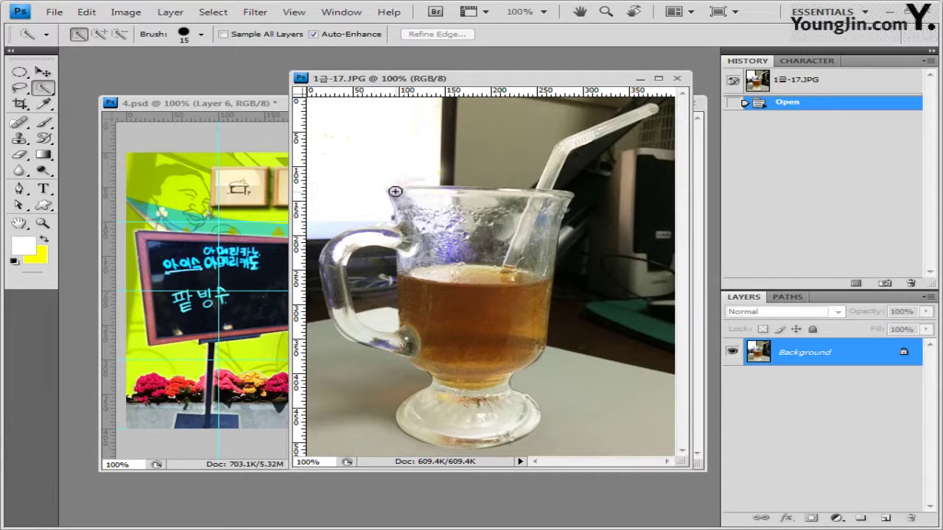
Brush a Quick Selection over the glass rim, body and handle
drag(397, 190, 450, 193)
mouse_move(450, 193)
mouse_down()
mouse_move(564, 198)
mouse_move(536, 334)
mouse_move(485, 392)
mouse_move(485, 413)
mouse_move(508, 393)
mouse_move(527, 408)
mouse_move(527, 421)
mouse_move(508, 431)
mouse_move(531, 420)
mouse_up()
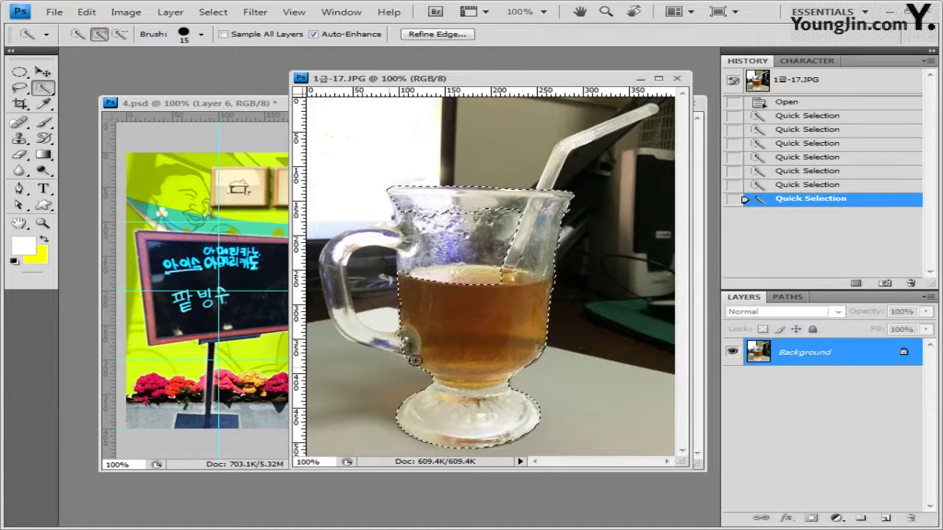
mouse_move(387, 341)
mouse_down()
mouse_move(354, 338)
mouse_move(337, 310)
mouse_move(338, 251)
mouse_move(363, 233)
mouse_move(408, 238)
mouse_move(405, 195)
mouse_up()
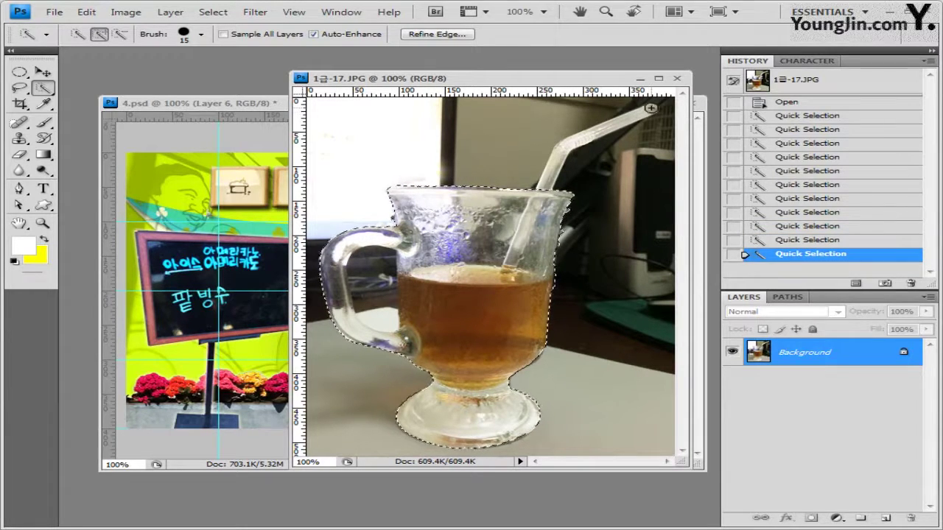
Reduce the brush to 12 px and add the straw to the selection
click(201, 34)
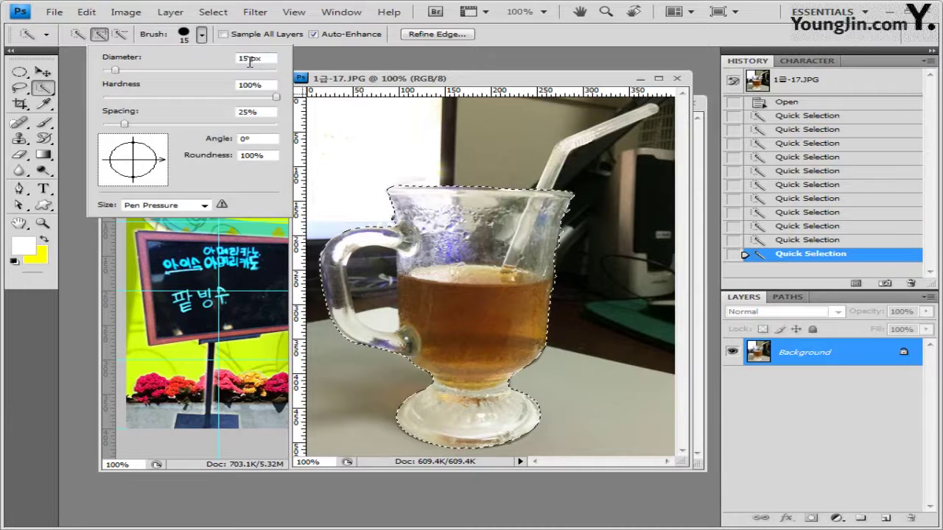
double_click(244, 58)
text(12)
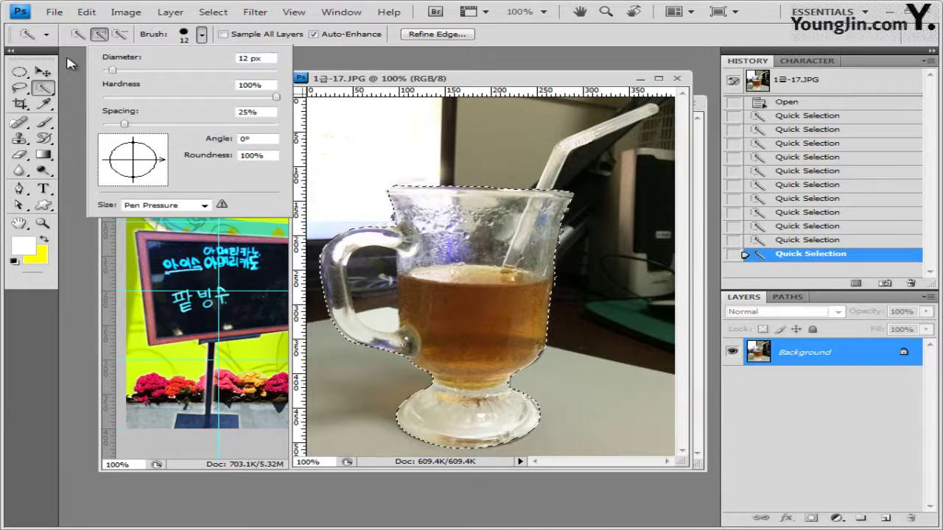
click(650, 109)
mouse_move(650, 109)
mouse_down()
mouse_move(575, 140)
mouse_move(542, 180)
mouse_up()
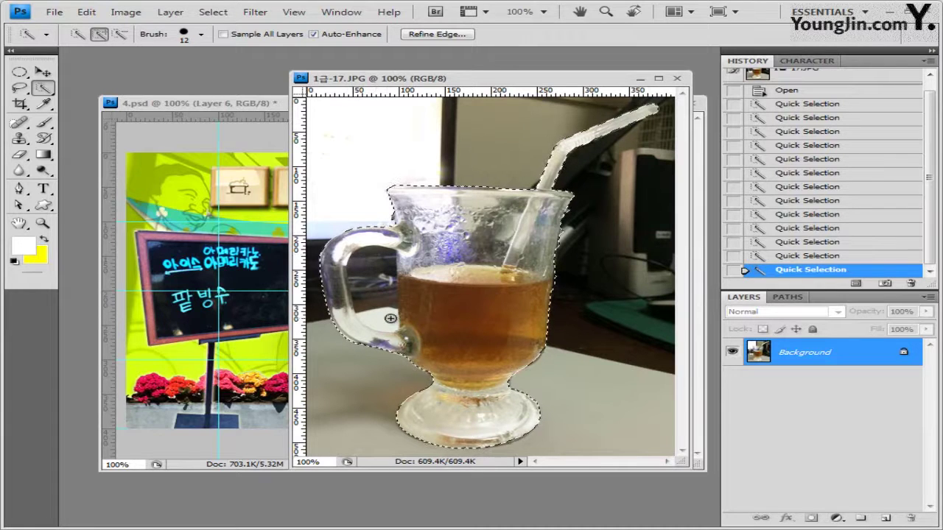
Subtract the background inside the handle from the glass selection
click(122, 35)
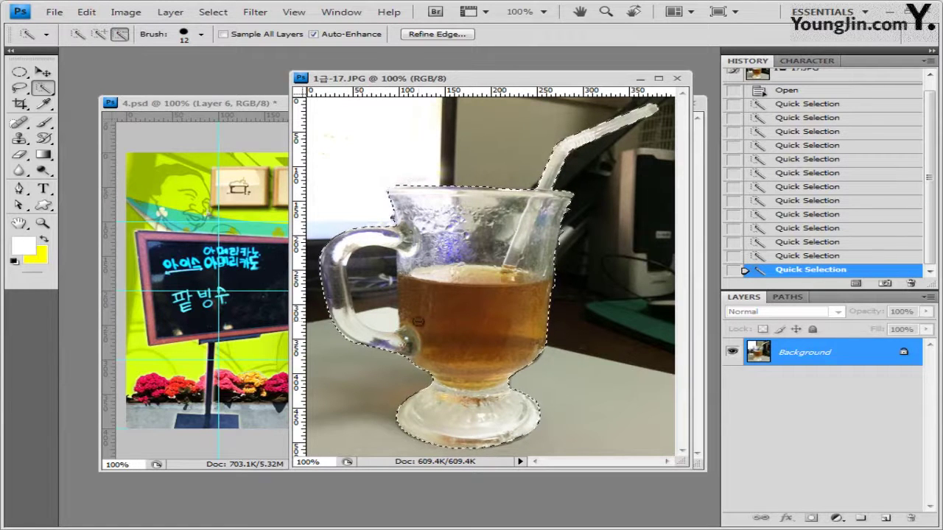
mouse_move(388, 259)
mouse_down()
mouse_move(384, 285)
mouse_move(362, 283)
mouse_up()
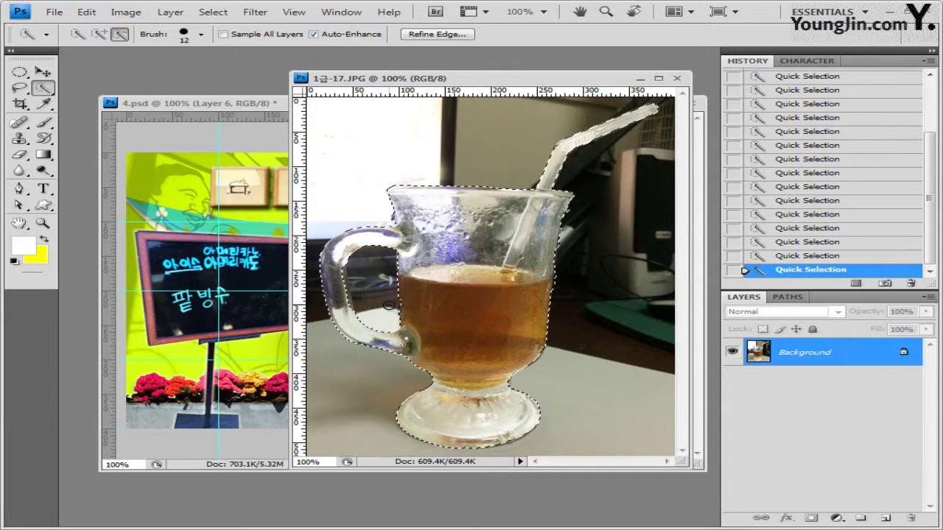
click(389, 305)
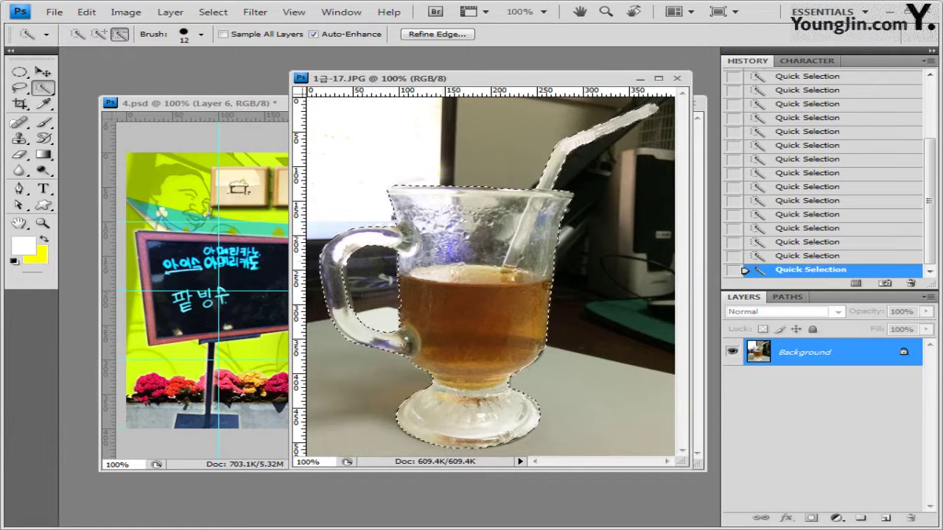
Close the tea photo, paste the glass into 4.psd and transform it to the lower right
click(43, 72)
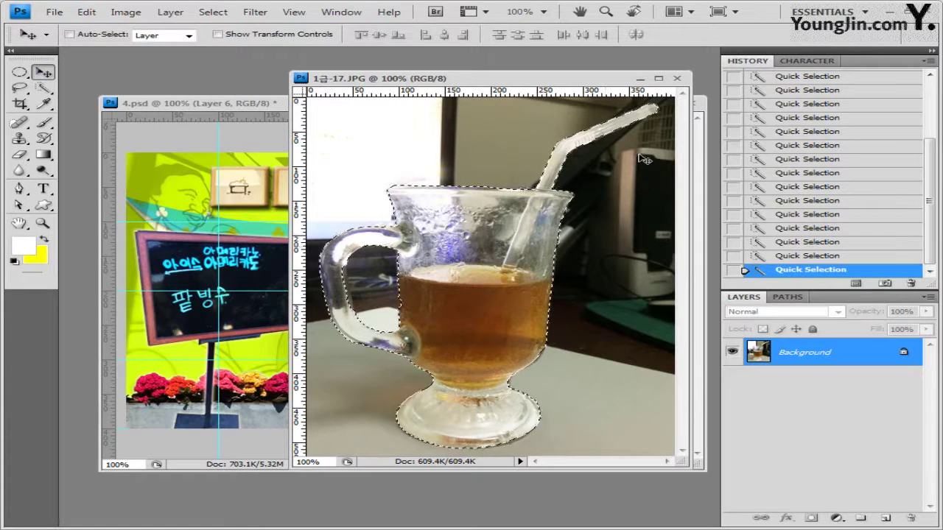
click(677, 77)
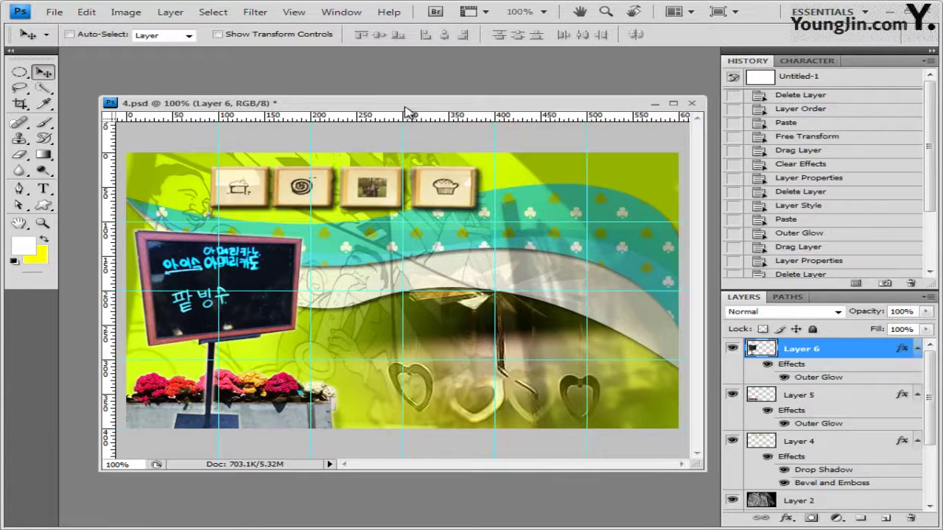
key(ctrl+v)
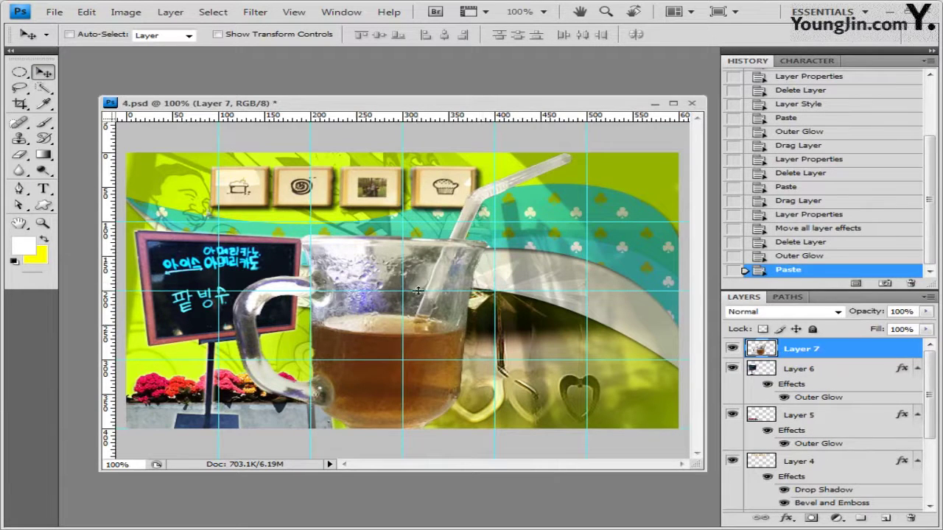
key(ctrl+t)
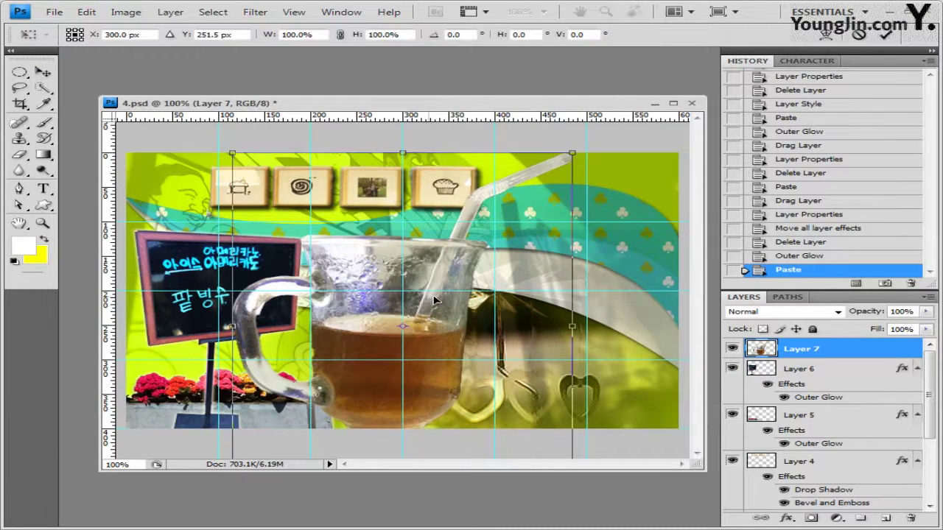
drag(439, 313, 475, 300)
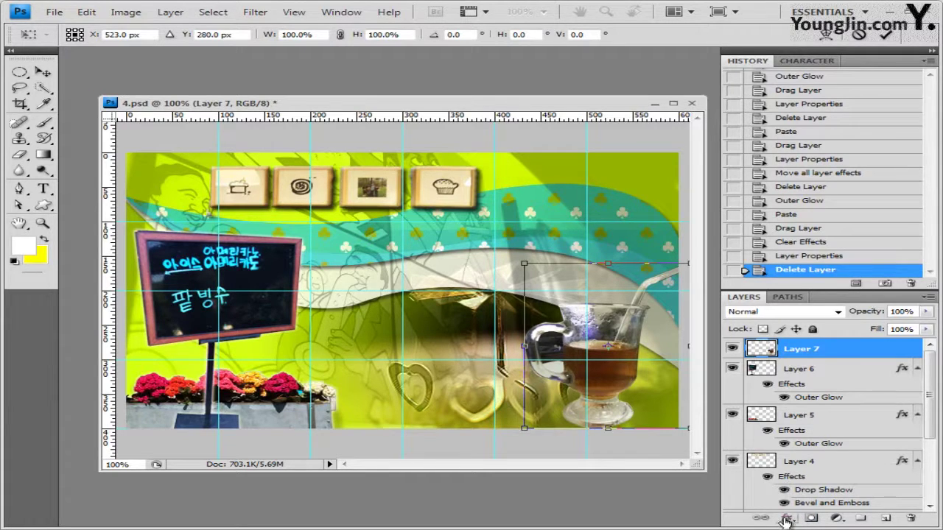
key(Return)
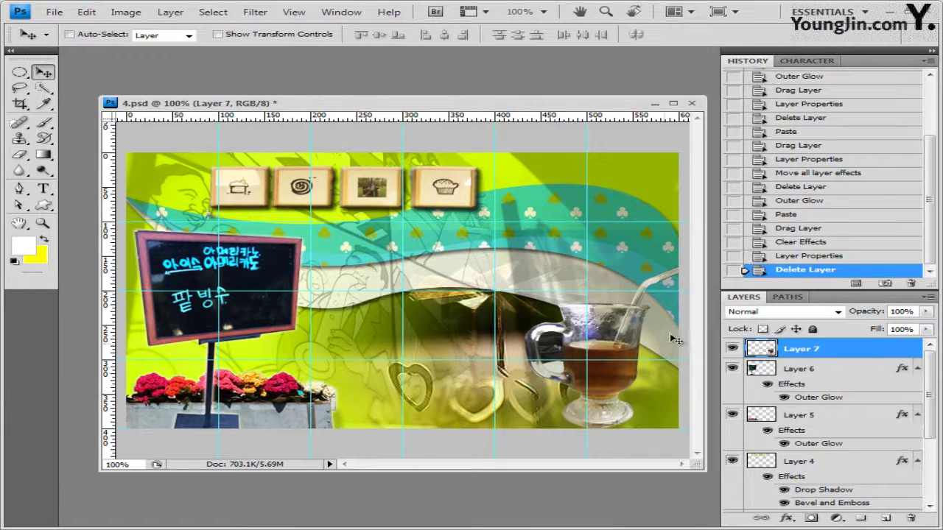
Add a Drop Shadow effect to the glass layer, then switch to the Magic Wand Tool
click(788, 518)
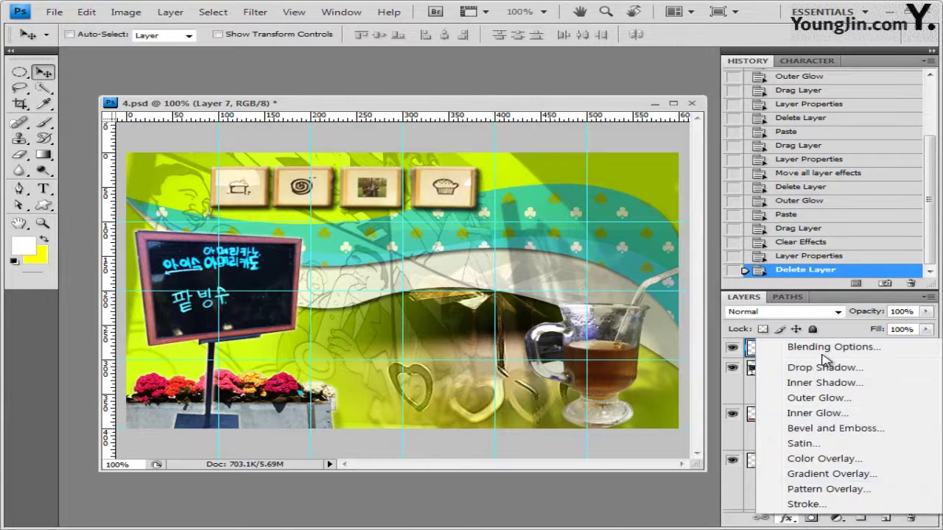
click(825, 367)
click(753, 204)
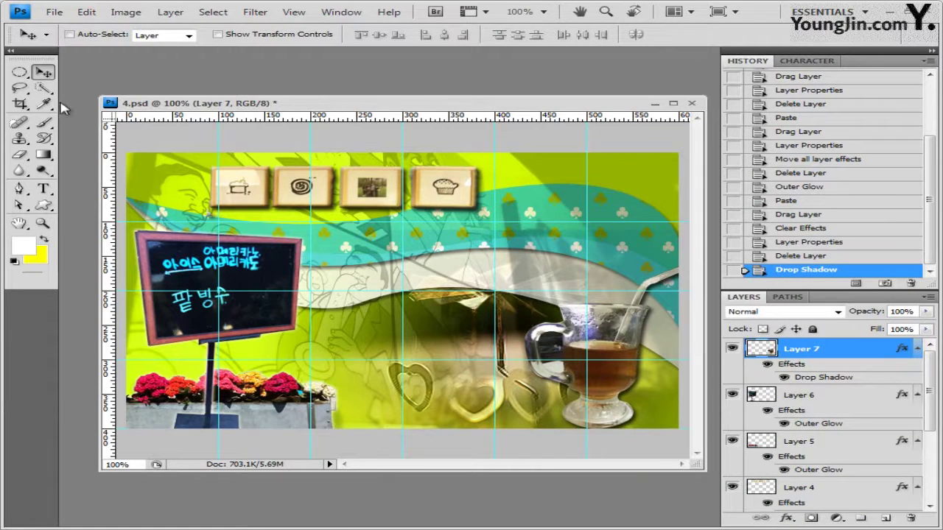
click(42, 88)
click(121, 100)
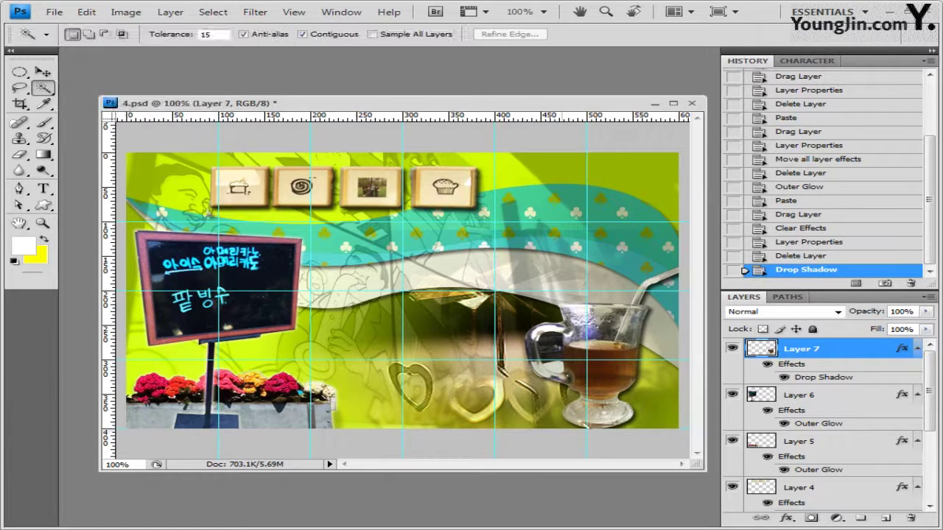
Magic Wand-select the tea in the glass, adding its side areas and editing tolerance
click(611, 368)
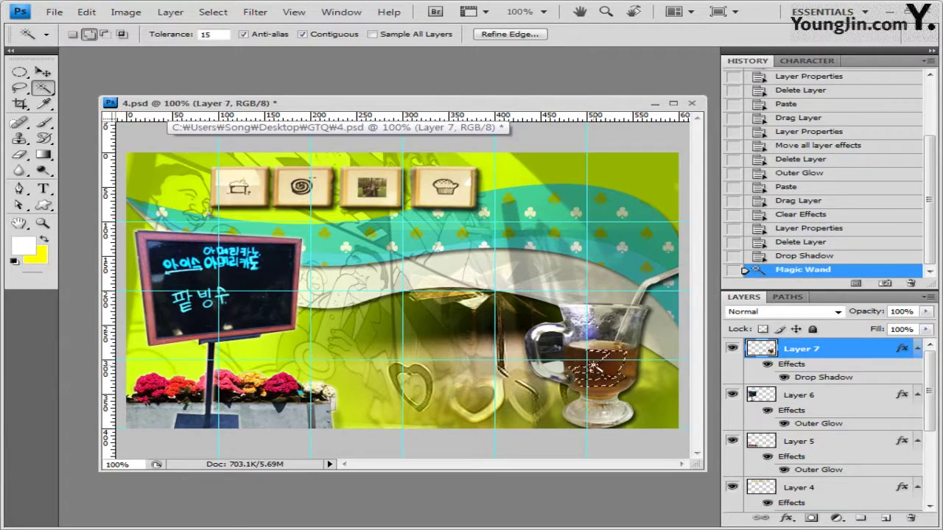
shift+click(582, 361)
shift+click(574, 354)
shift+click(625, 355)
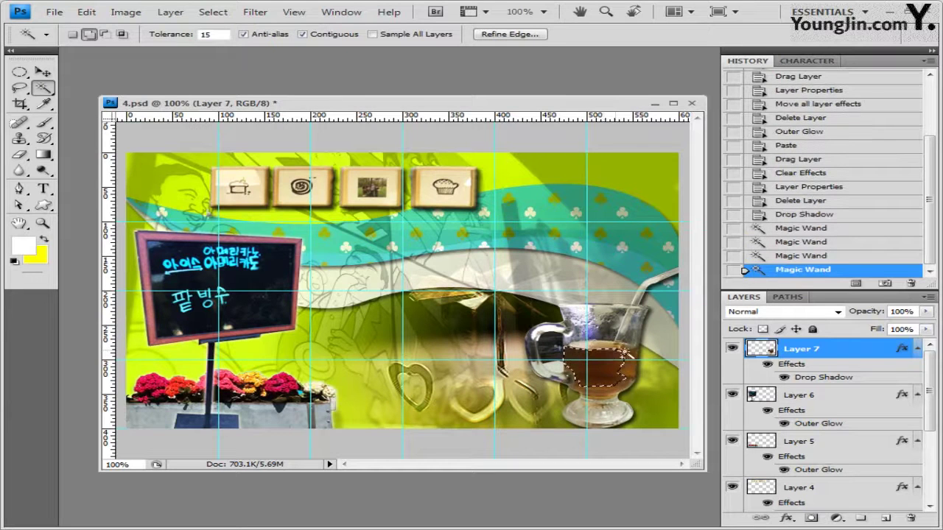
shift+click(631, 361)
shift+click(628, 373)
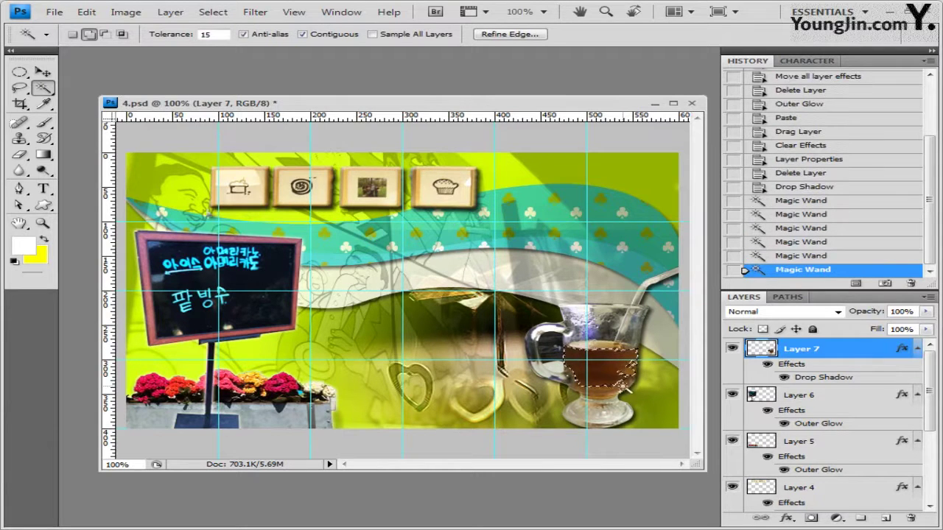
key(Return)
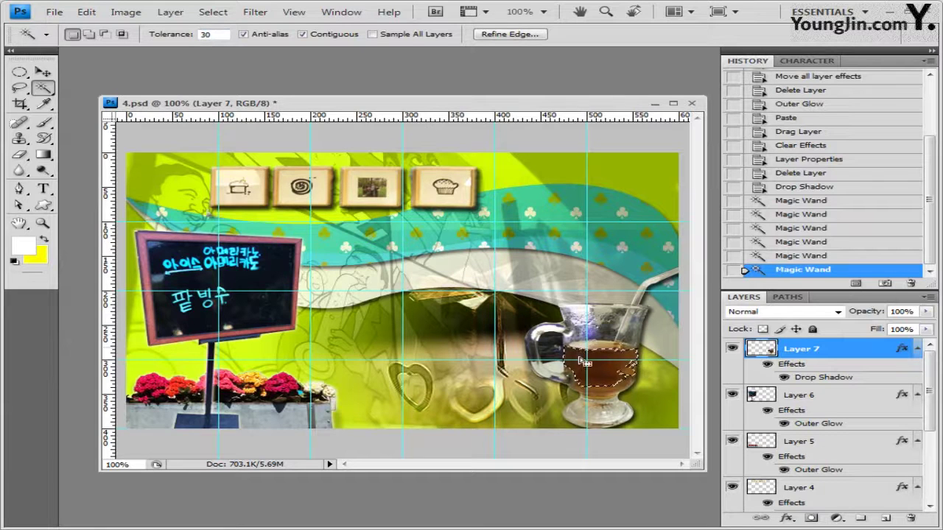
Add the tea's lower part, stem area and top edge gaps to the selection
shift+click(624, 381)
shift+click(603, 394)
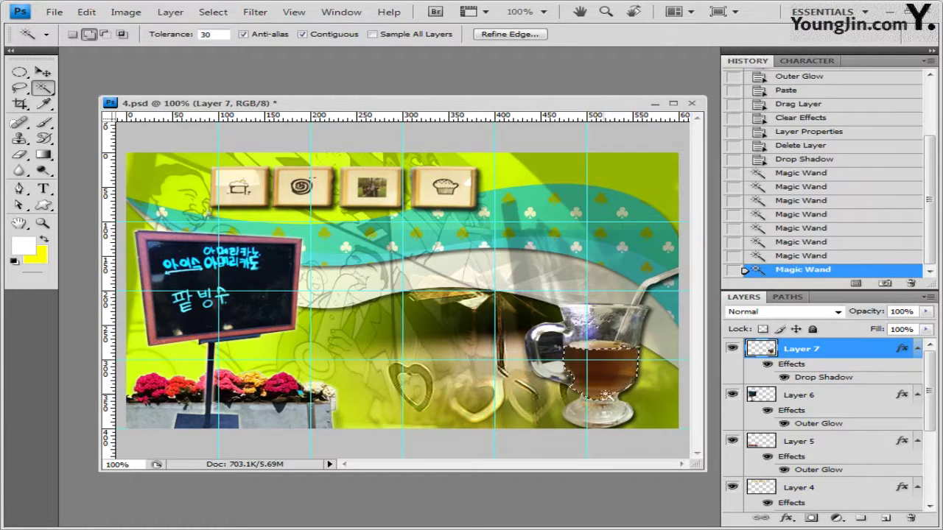
shift+click(598, 346)
shift+click(605, 347)
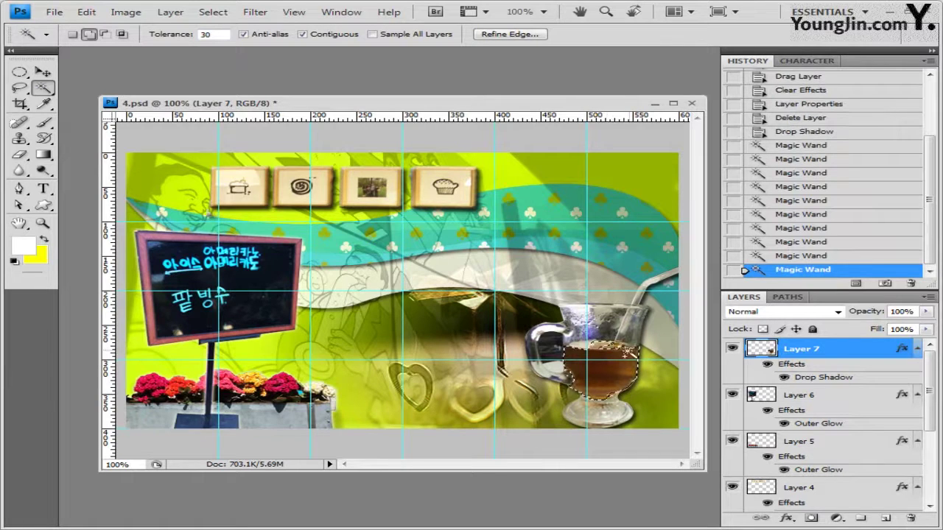
shift+click(614, 347)
shift+click(621, 347)
shift+click(582, 353)
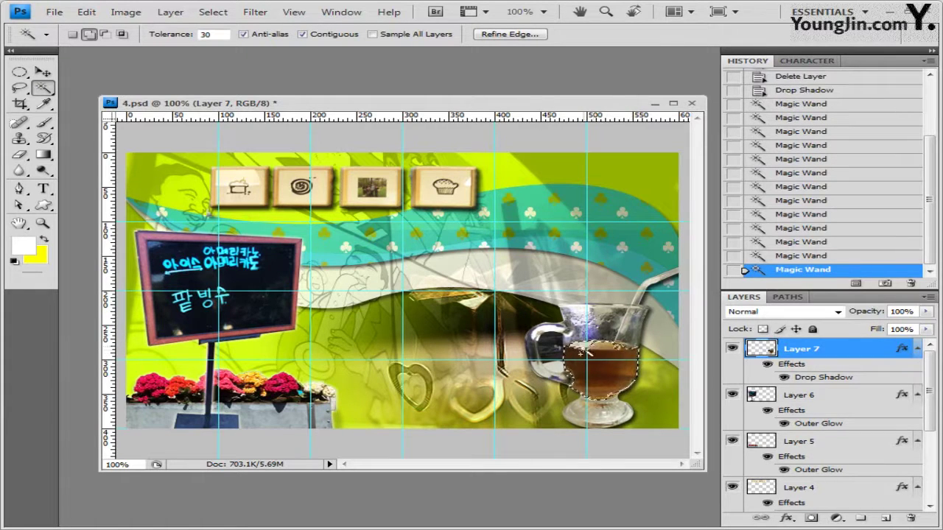
shift+click(599, 350)
shift+click(616, 346)
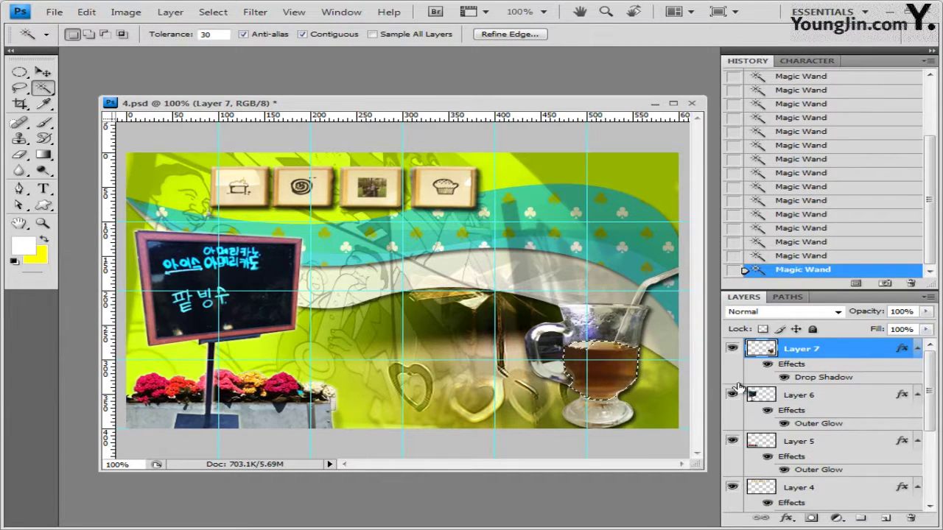
Add a colorized Hue/Saturation layer at Hue 300, Saturation 50, then close the Adjustments group
click(837, 518)
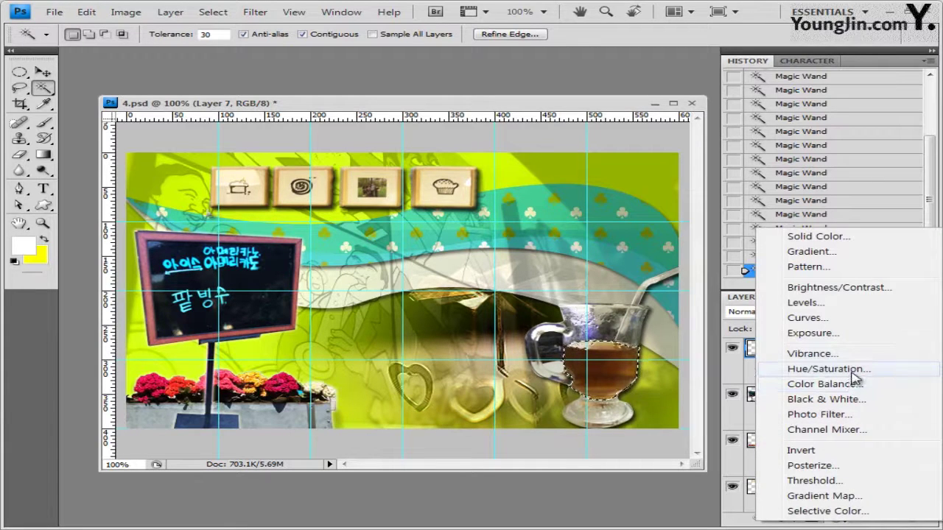
click(853, 374)
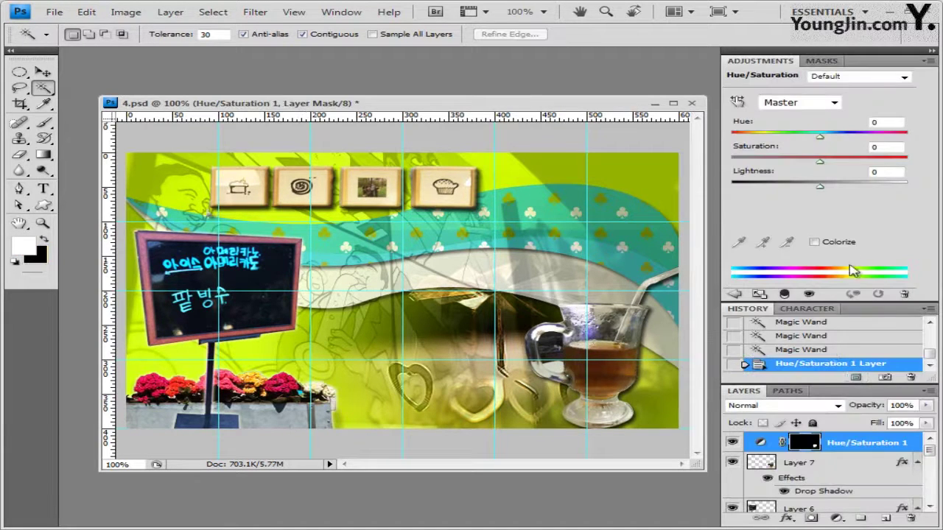
click(815, 242)
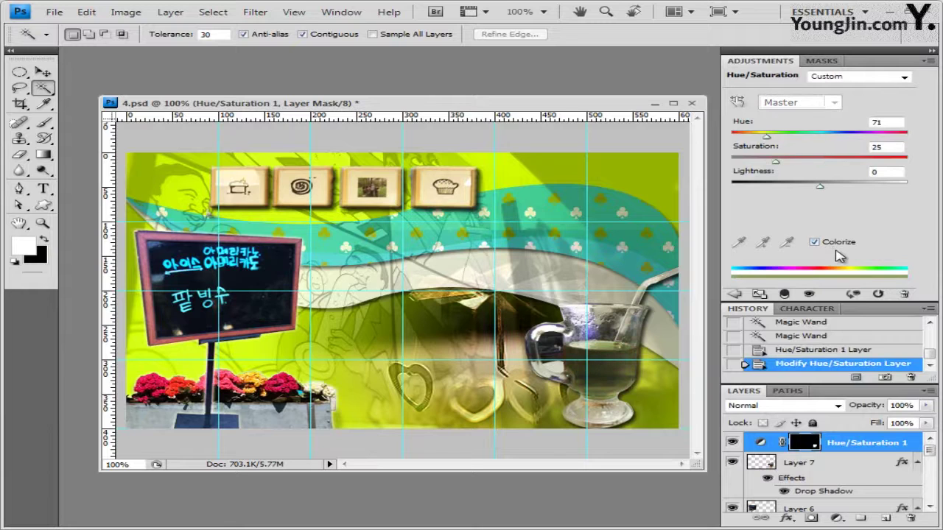
click(877, 123)
text(300)
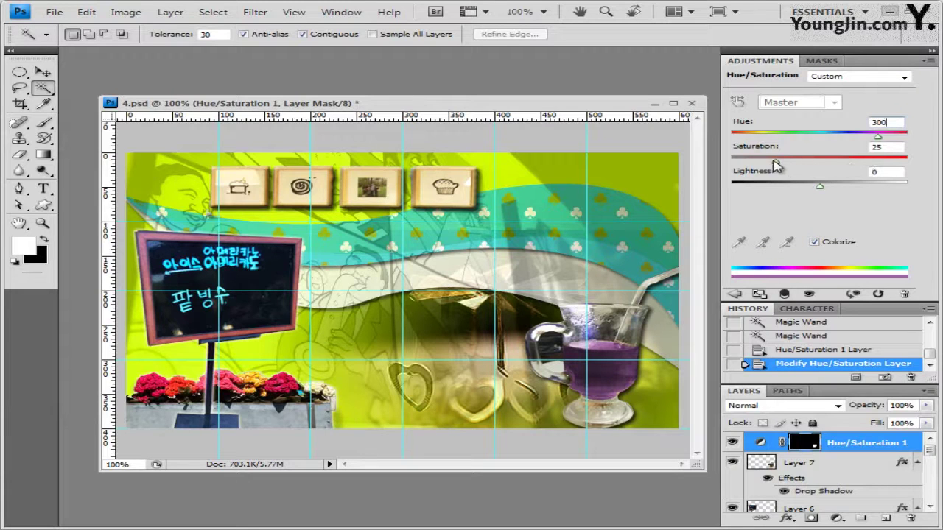
click(878, 147)
text(50)
click(930, 60)
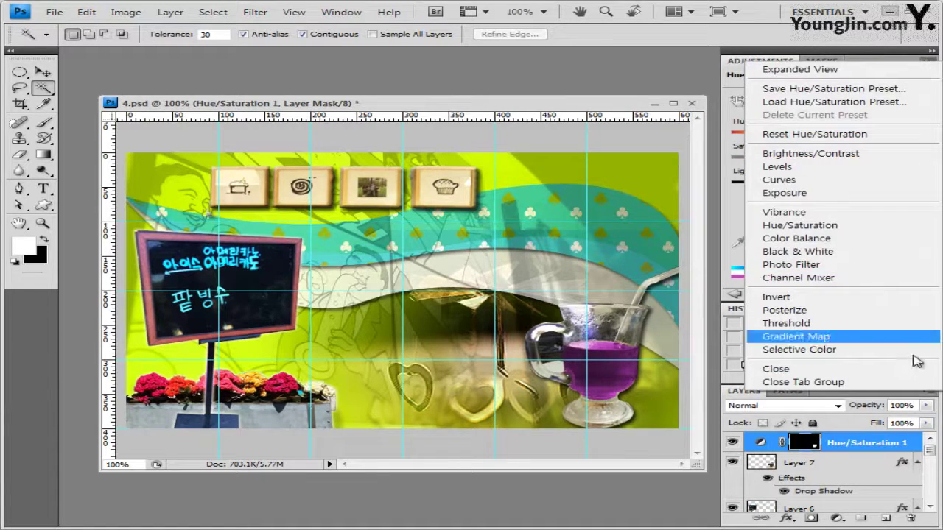
click(912, 384)
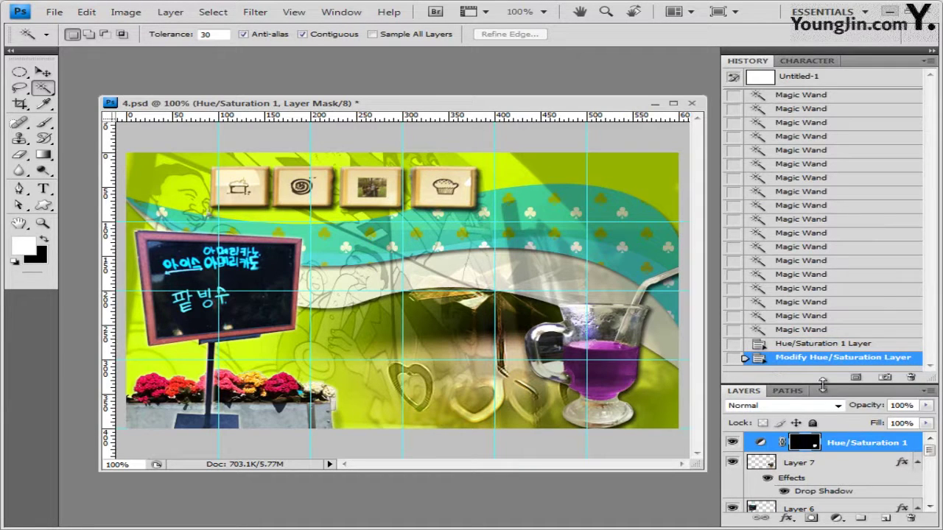
Load the Web shape set and pick the house shape in Shape Layers mode
drag(826, 384, 827, 305)
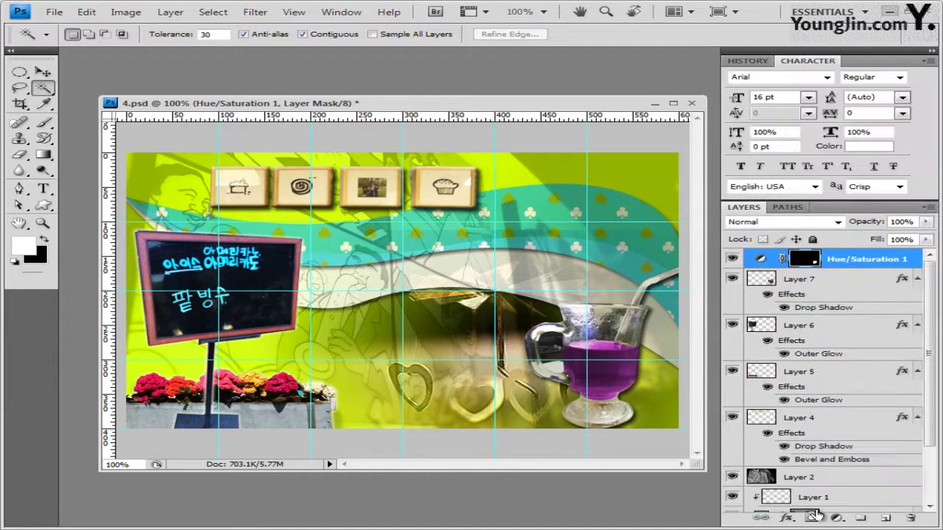
key(u)
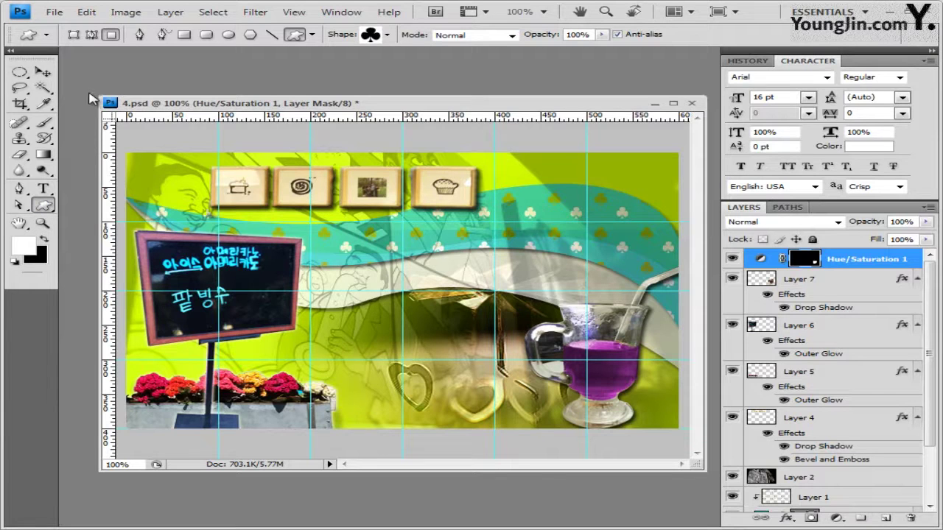
click(73, 34)
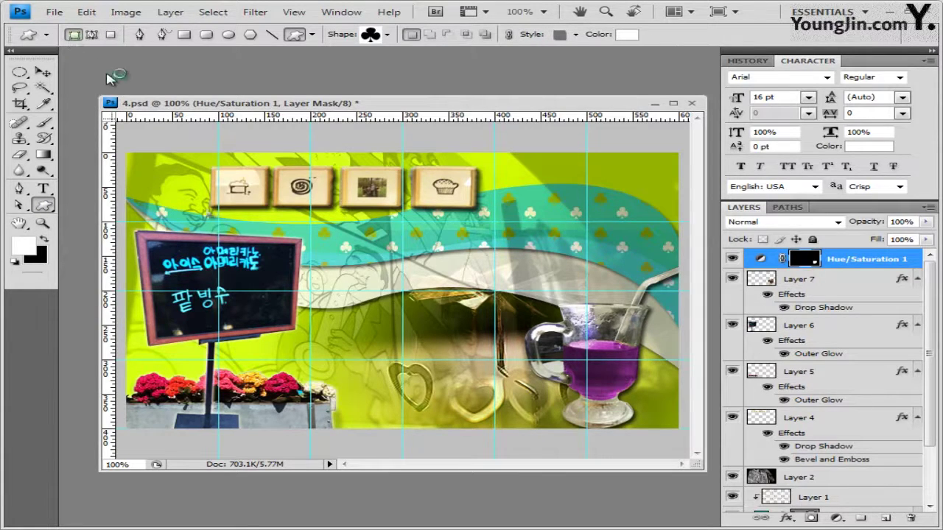
click(387, 35)
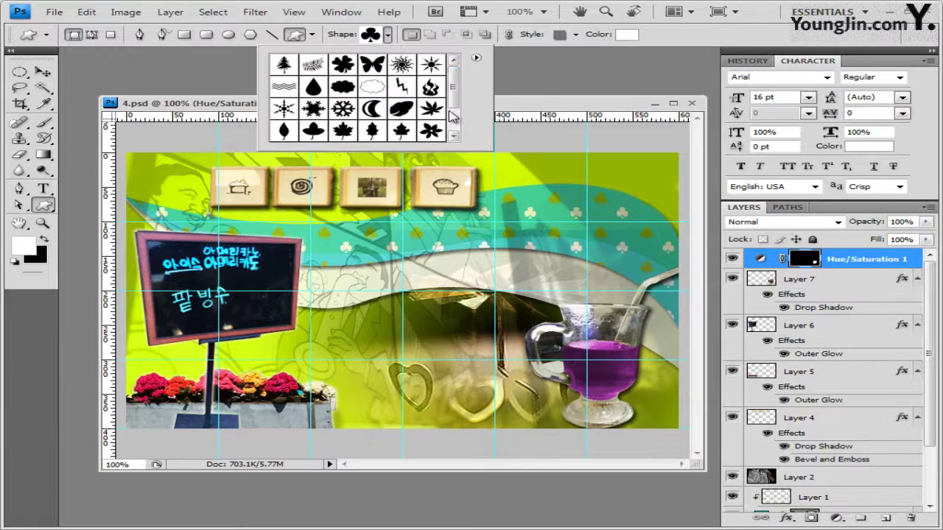
click(476, 59)
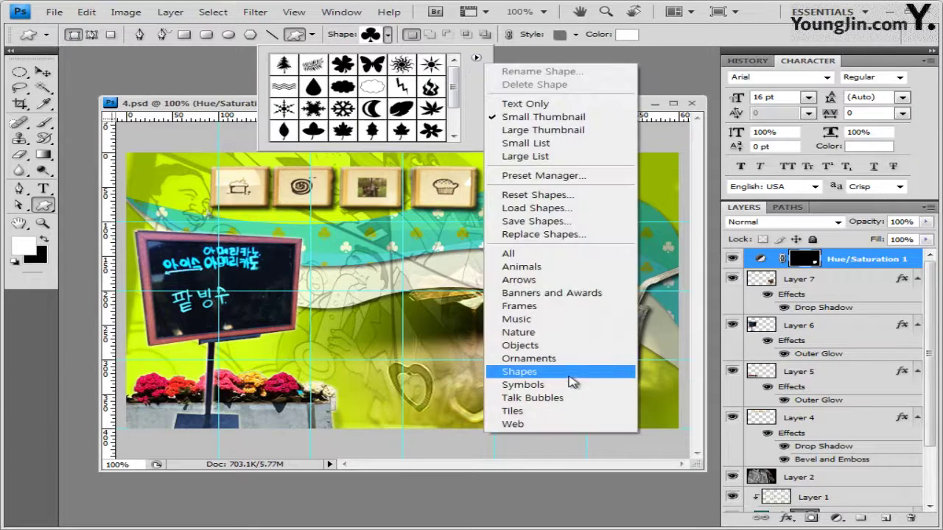
click(560, 424)
key(Return)
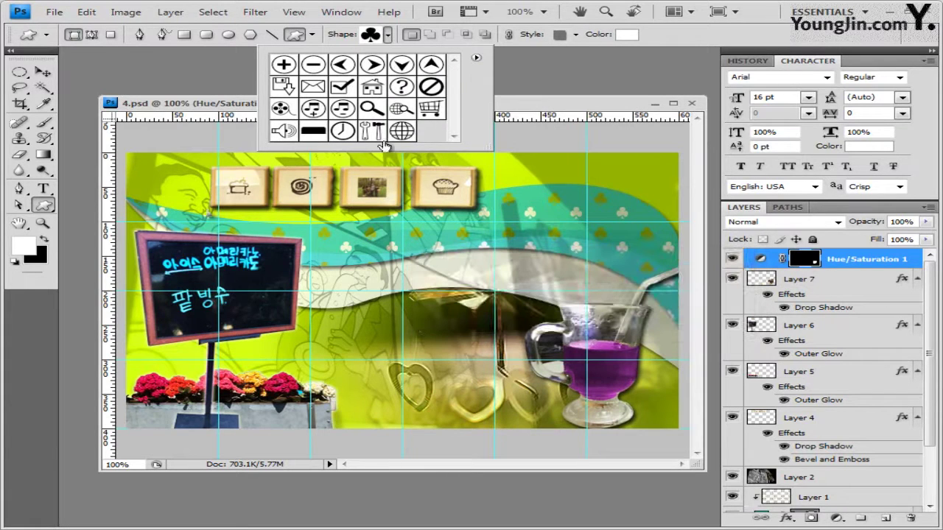
click(374, 88)
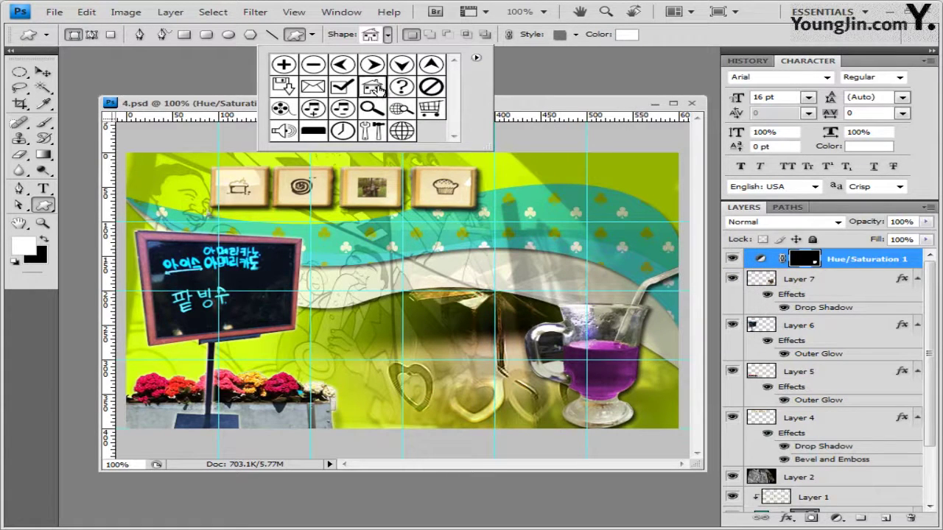
key(Return)
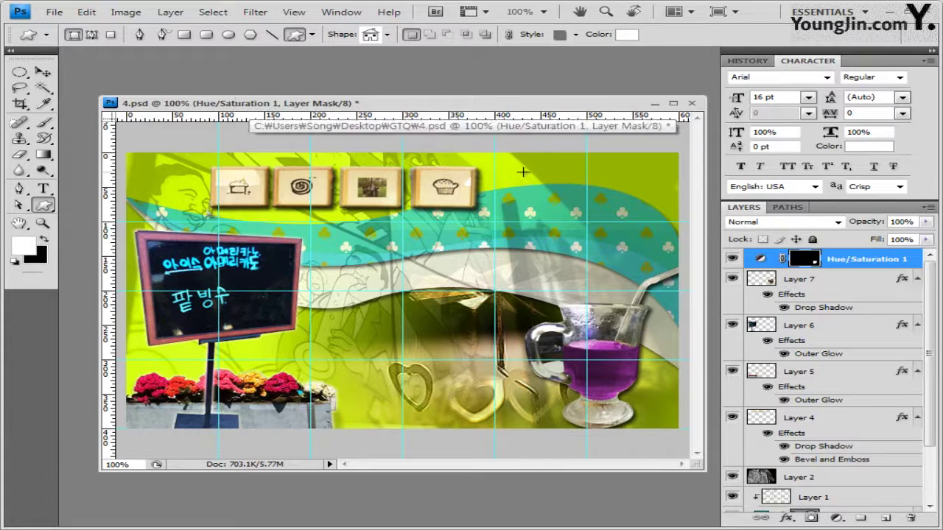
Draw the house near the top right with No Style and a white fill
drag(537, 156, 568, 189)
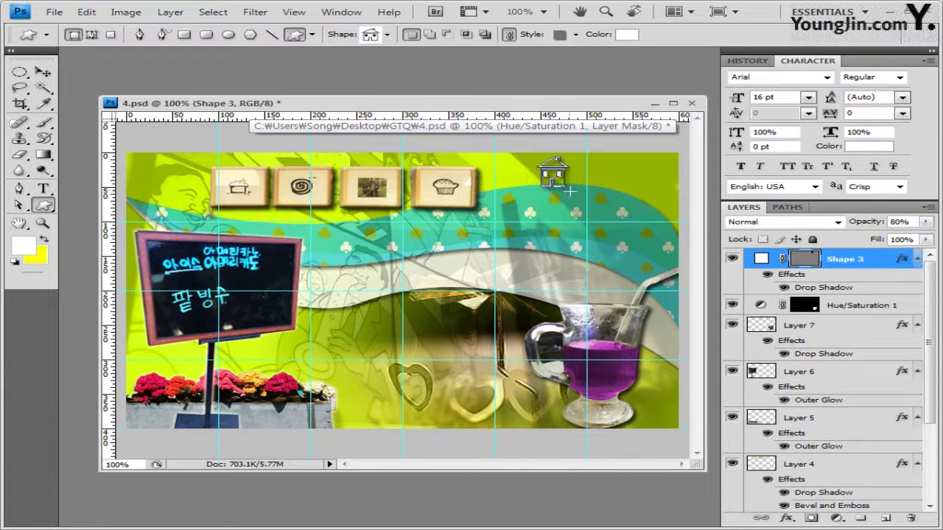
click(575, 35)
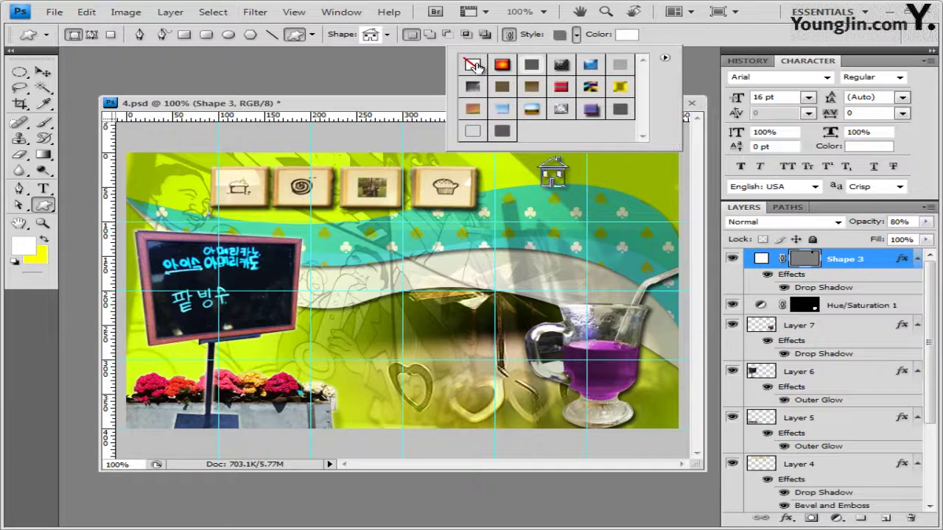
click(474, 65)
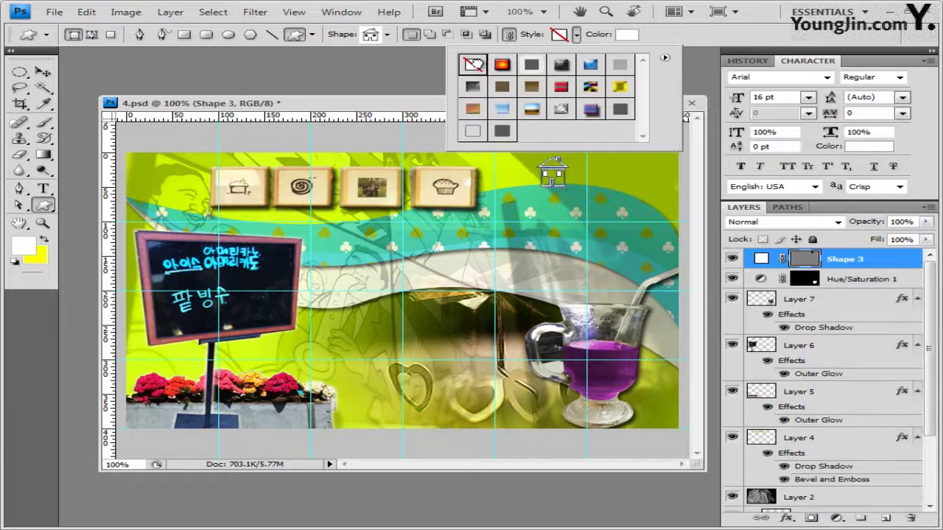
click(628, 35)
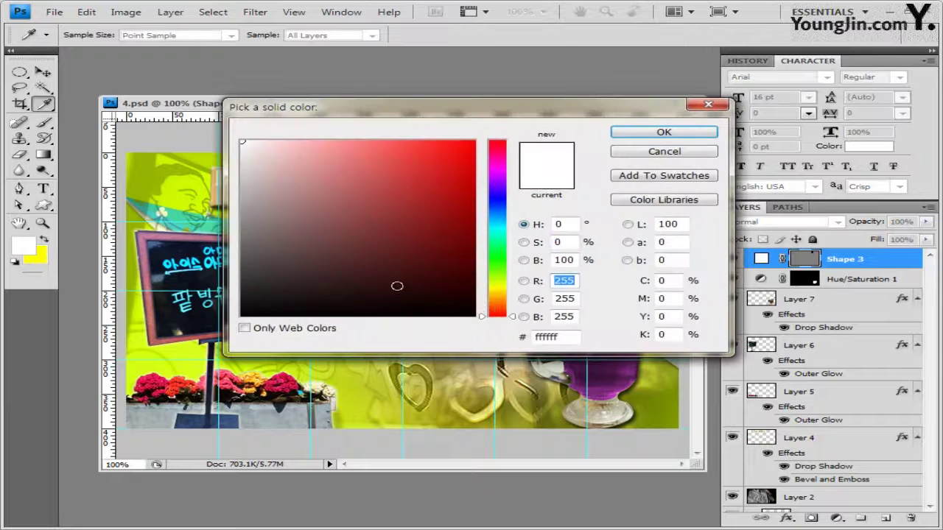
click(664, 132)
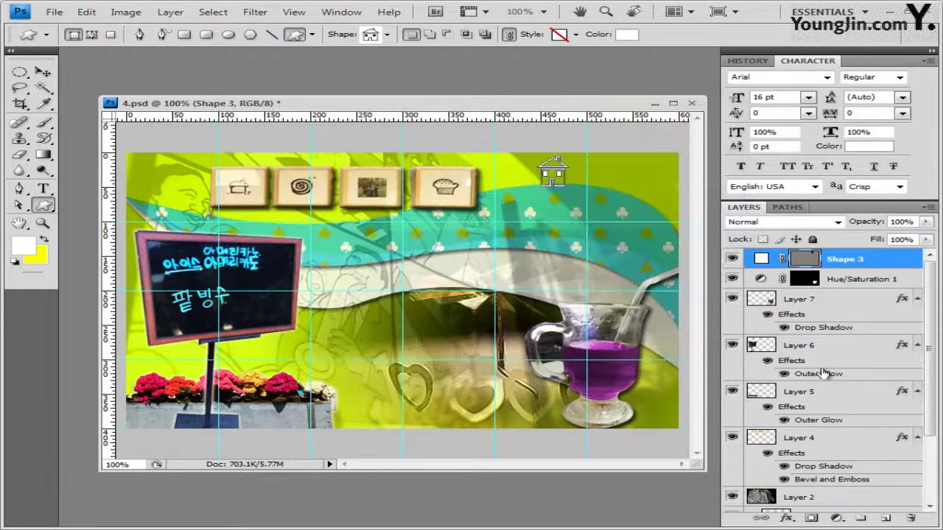
Give the house shape an Outer Glow effect
click(784, 519)
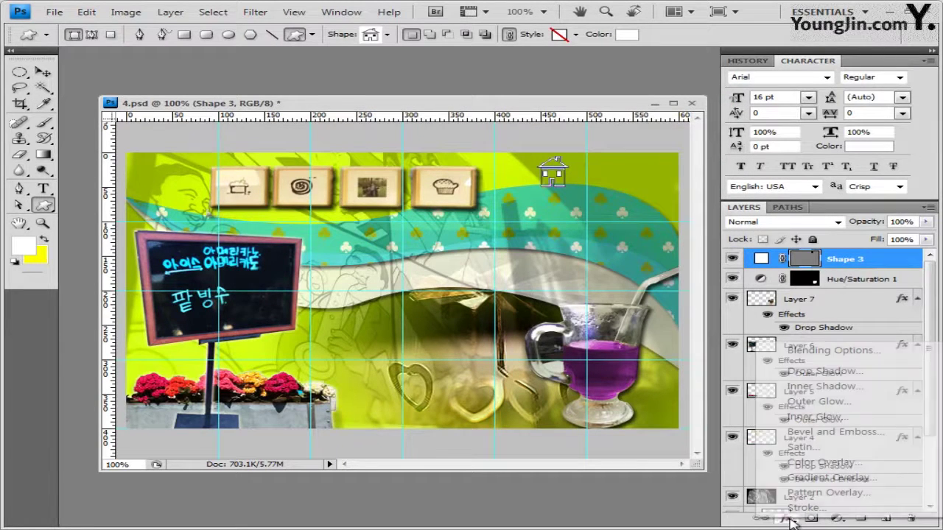
click(834, 406)
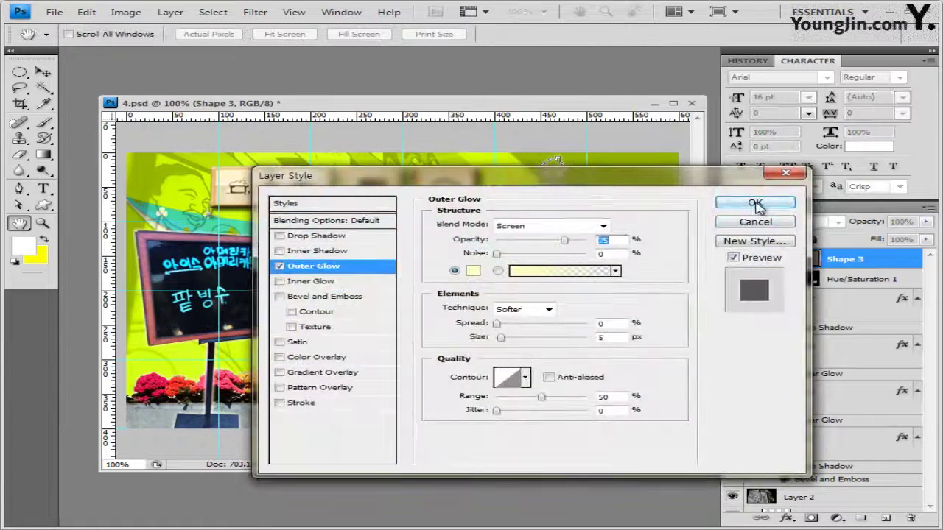
click(753, 200)
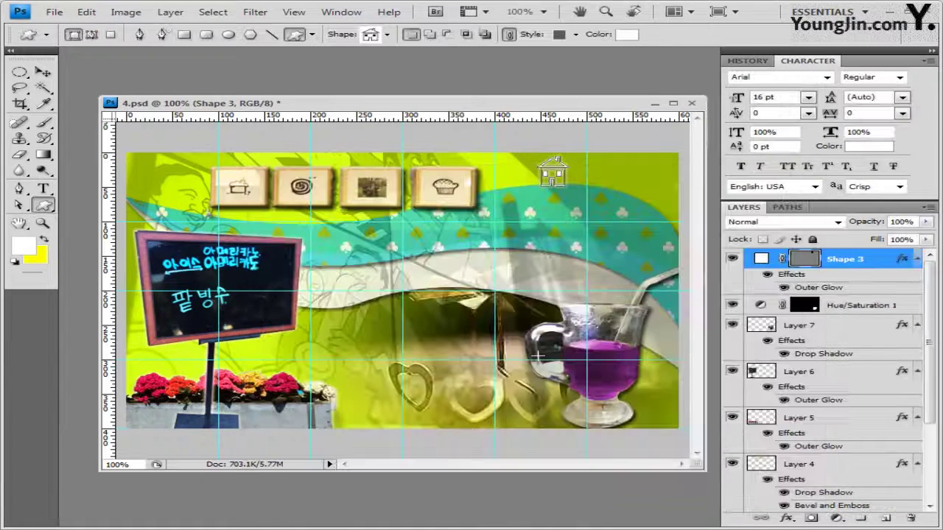
click(45, 73)
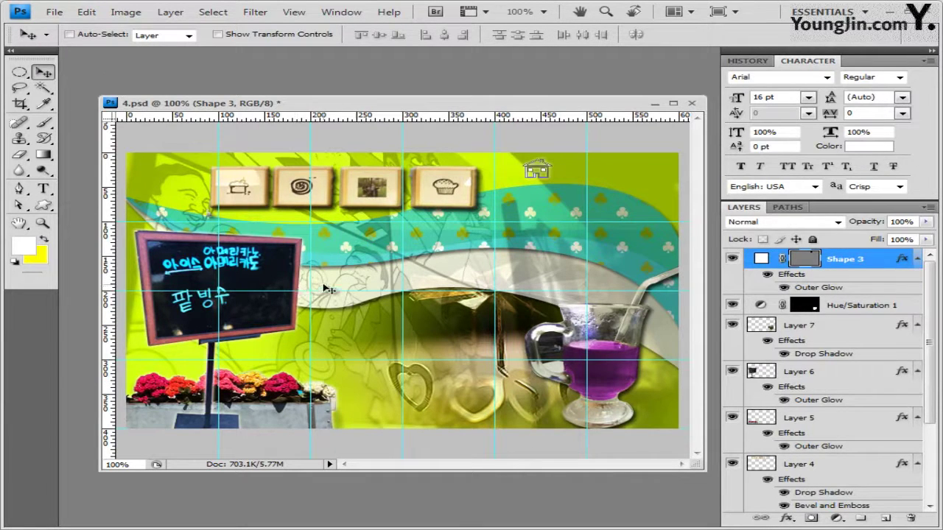
Draw a small circled-plus custom shape on the poster
click(44, 206)
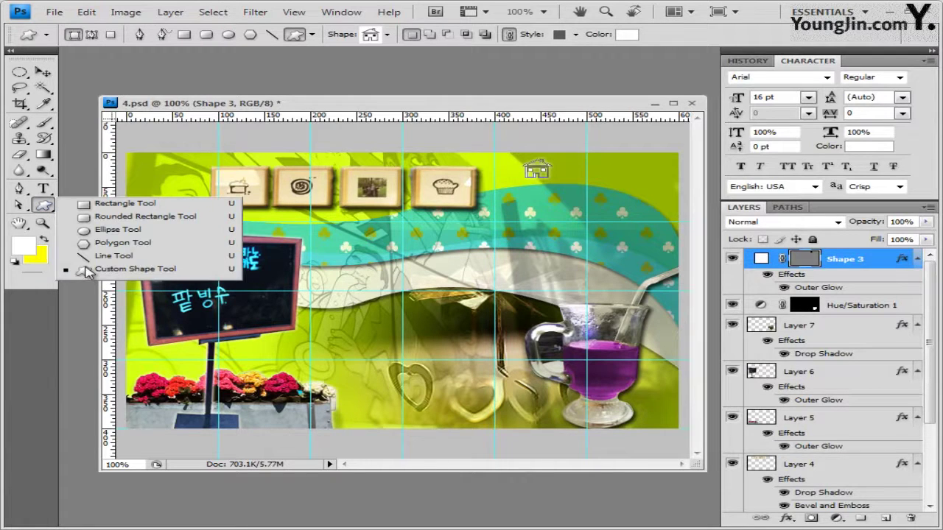
click(87, 269)
click(386, 35)
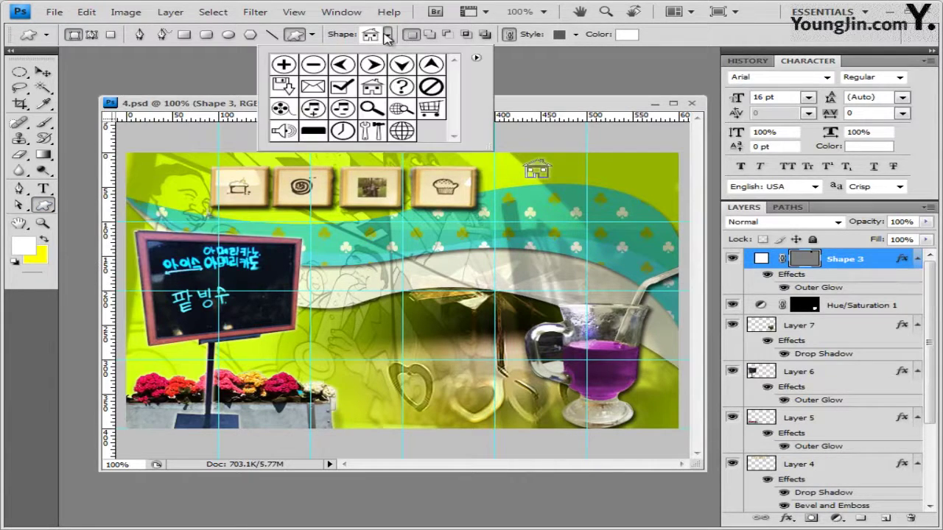
click(287, 65)
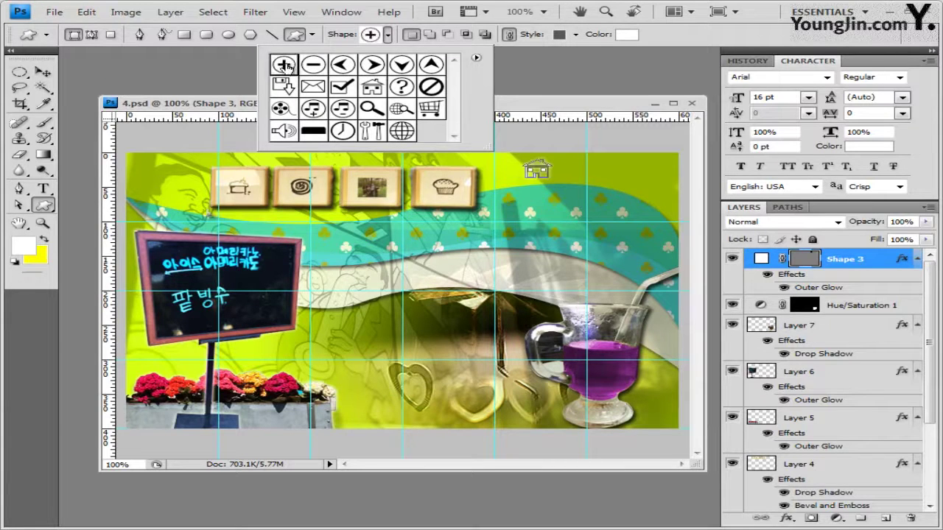
click(231, 104)
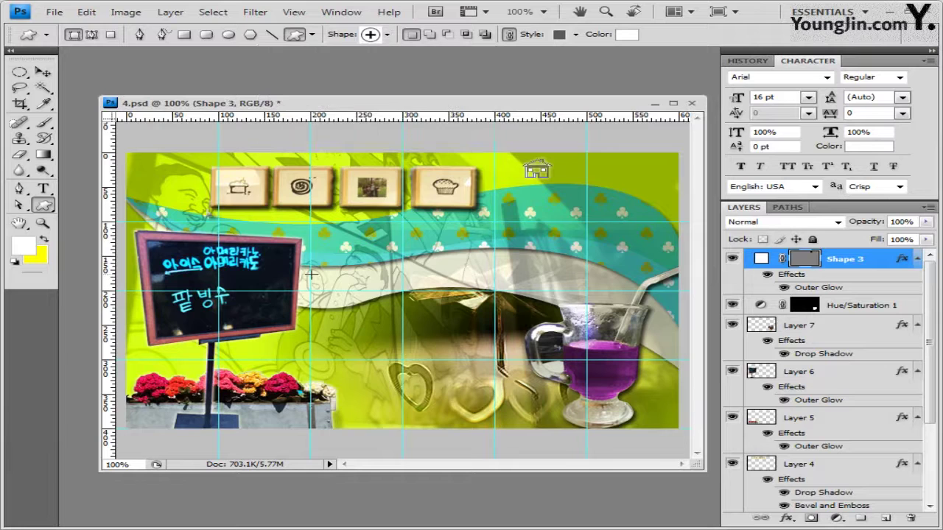
drag(322, 287, 327, 291)
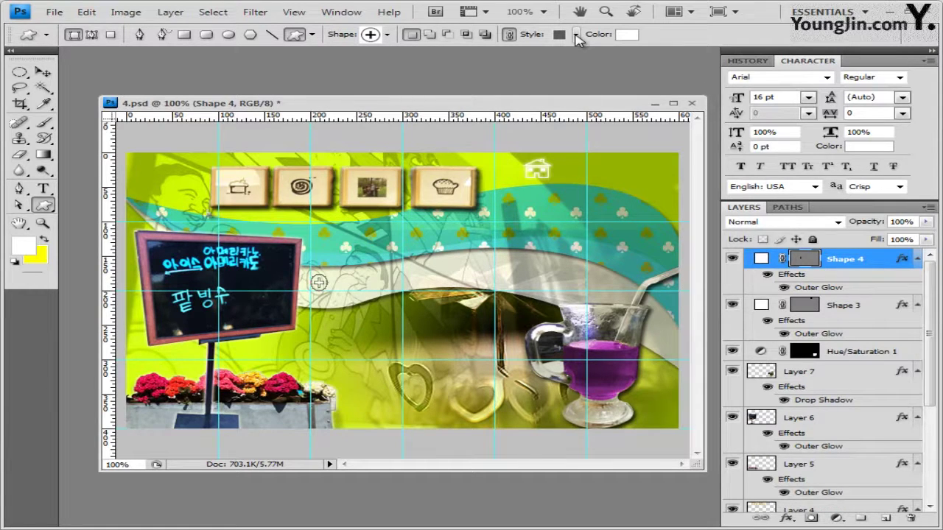
Clear the shape's style and fill it with teal green #43d4a2
click(576, 35)
click(472, 65)
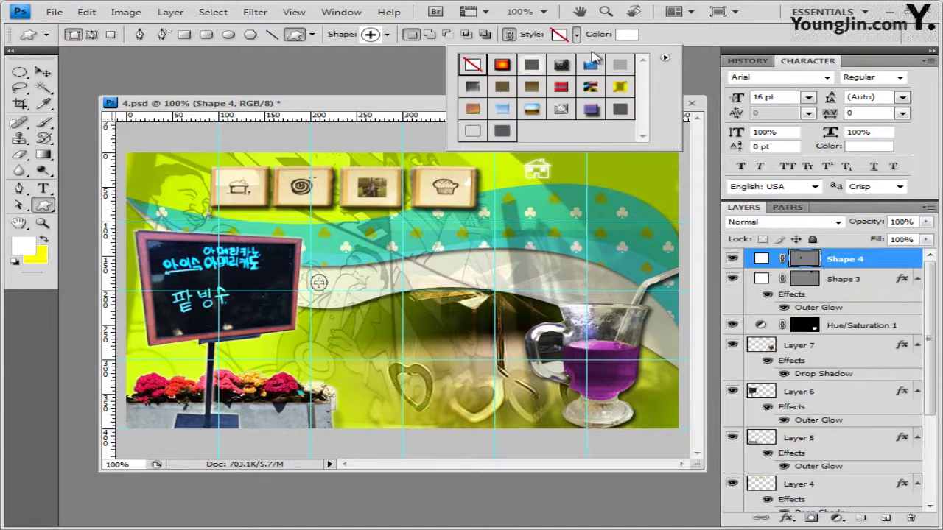
click(627, 34)
drag(558, 340, 516, 340)
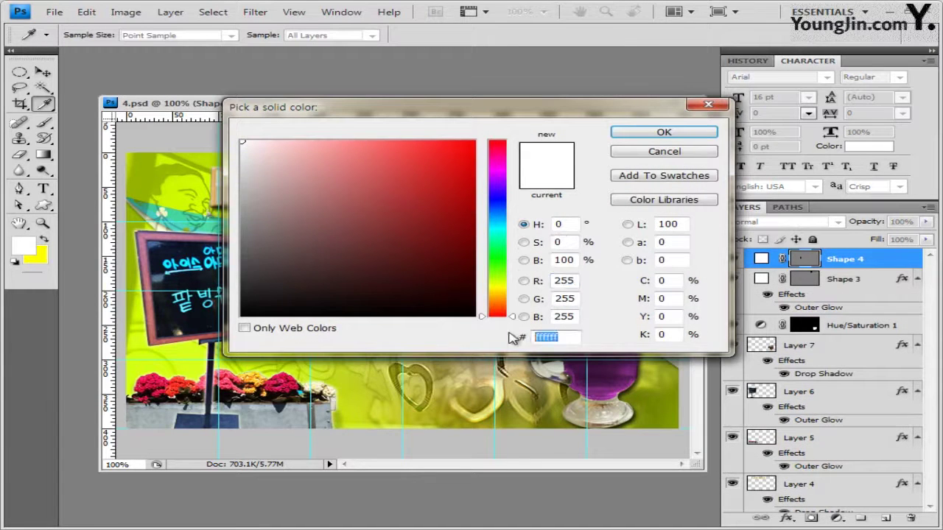
text(43d4a2)
click(662, 132)
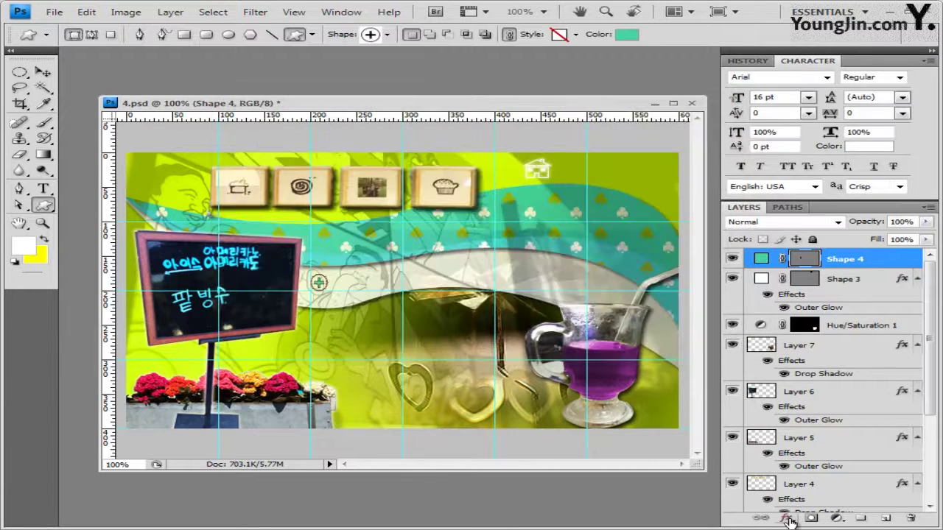
Apply a Bevel and Emboss effect to the plus shape
click(790, 521)
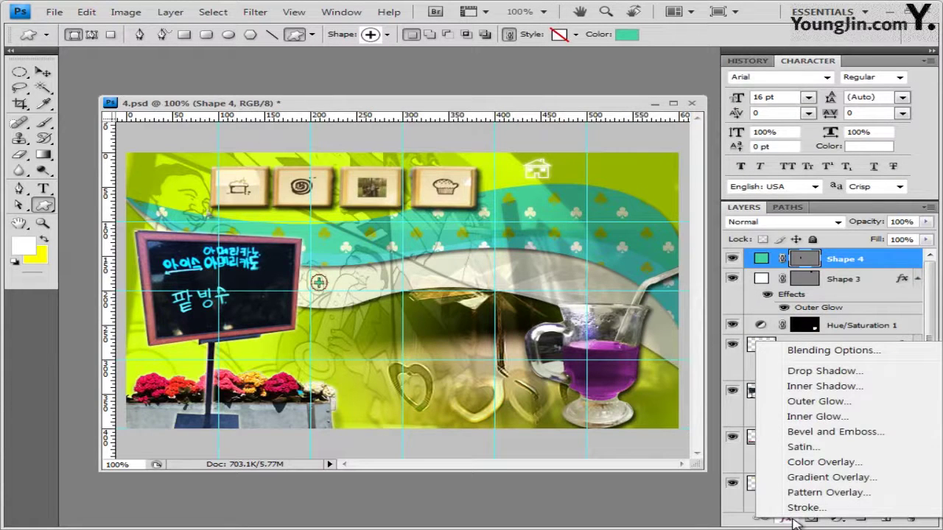
click(862, 433)
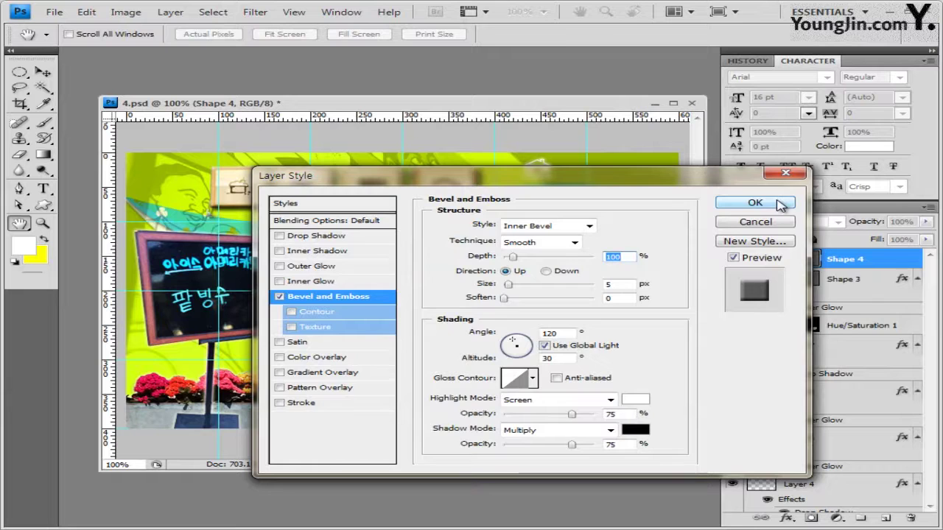
click(780, 206)
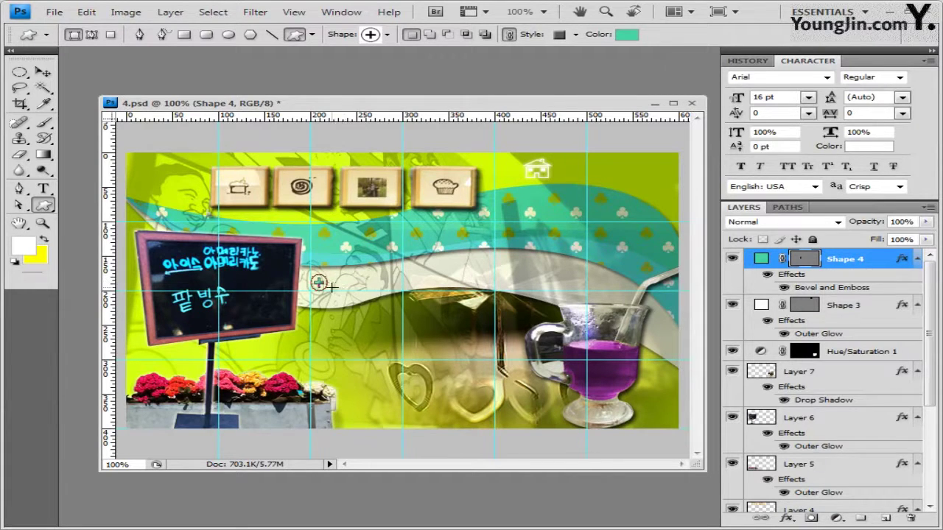
click(43, 71)
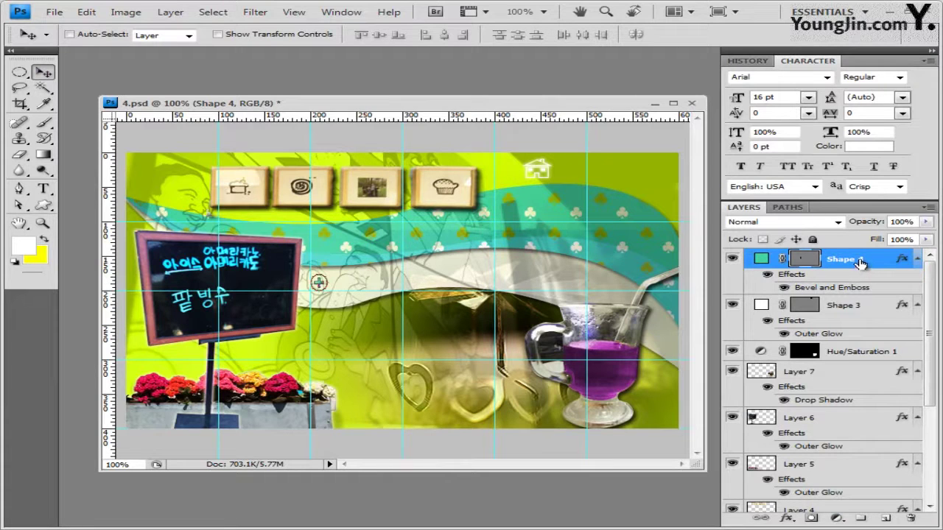
Duplicate the plus shape three times with Ctrl+J, spacing each copy rightward along the guides
key(ctrl+j)
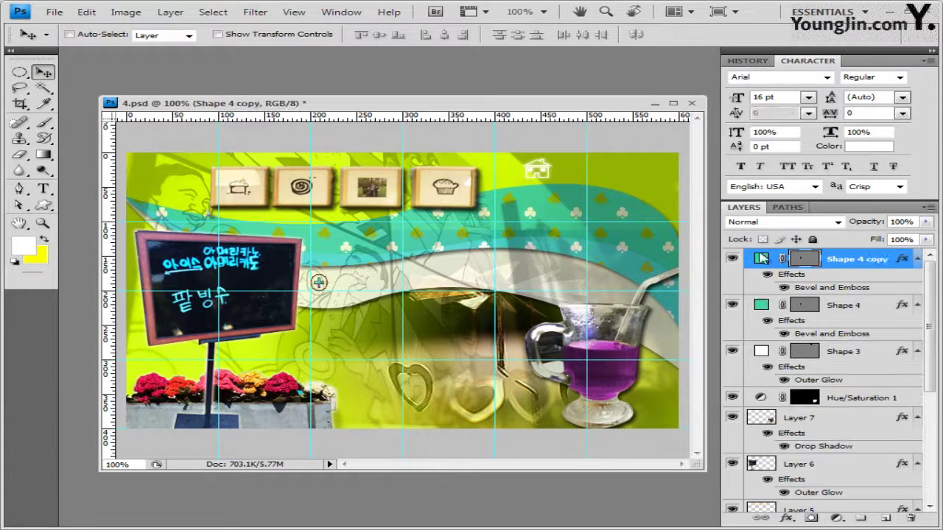
drag(330, 286, 403, 285)
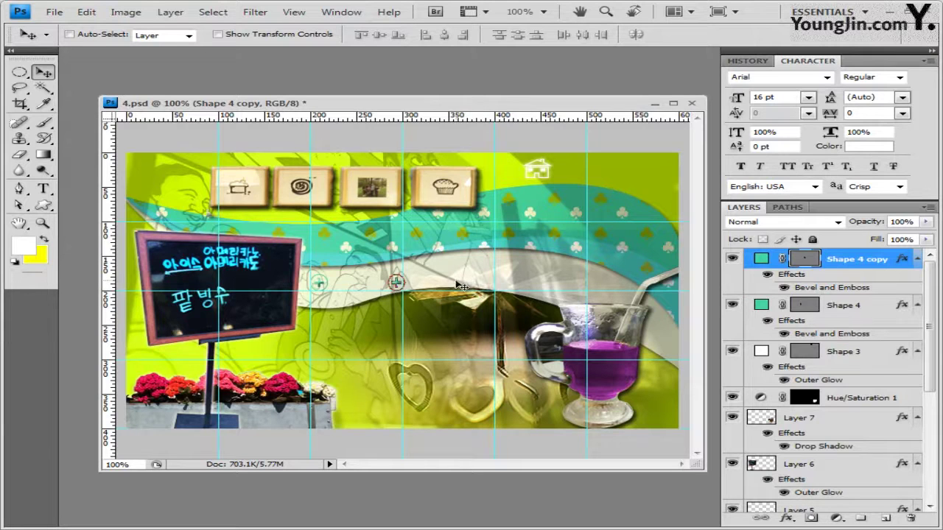
drag(398, 286, 402, 286)
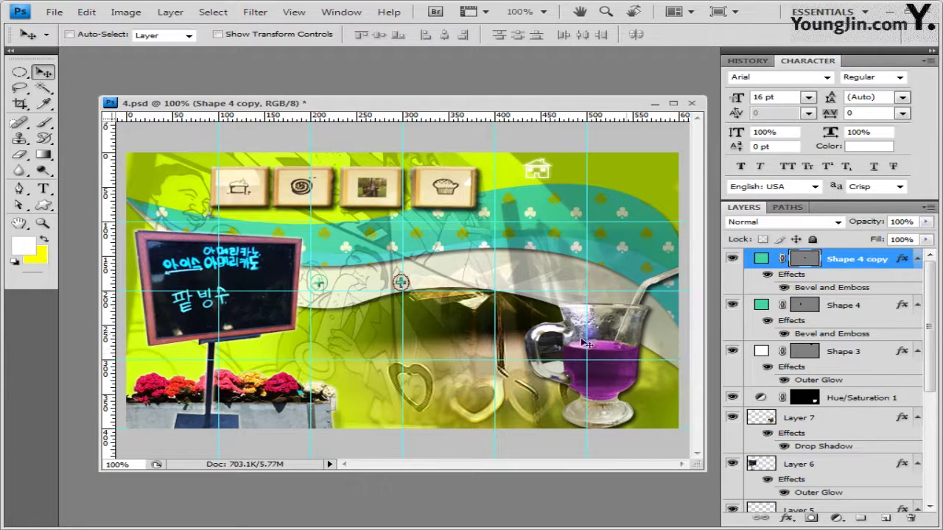
key(ctrl+j)
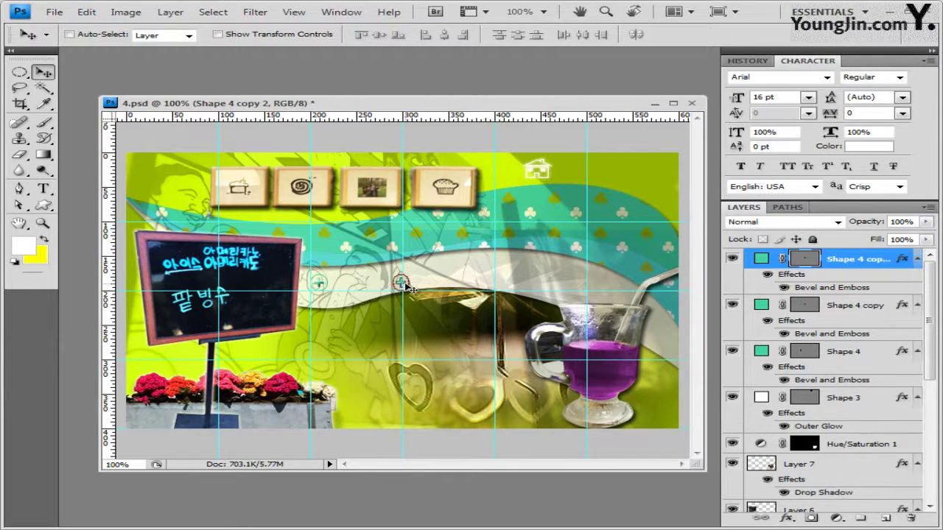
drag(427, 288, 491, 288)
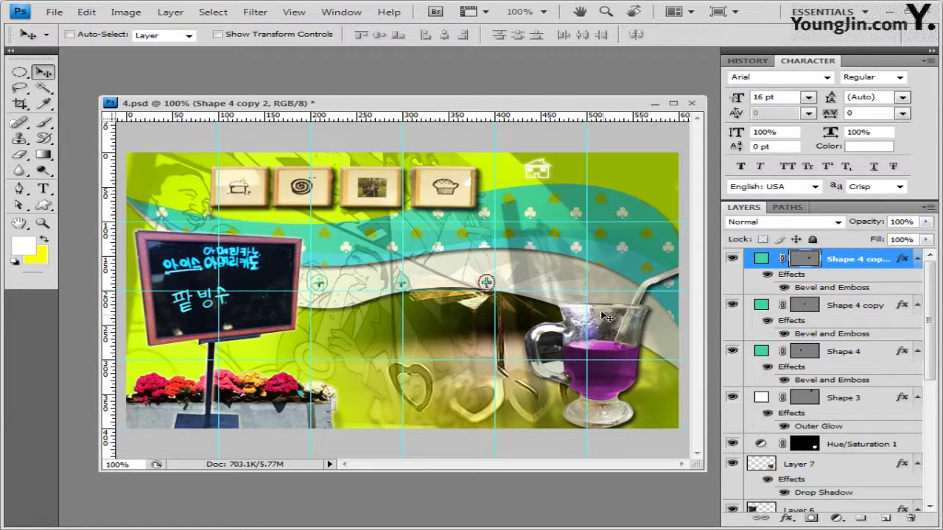
key(ctrl+j)
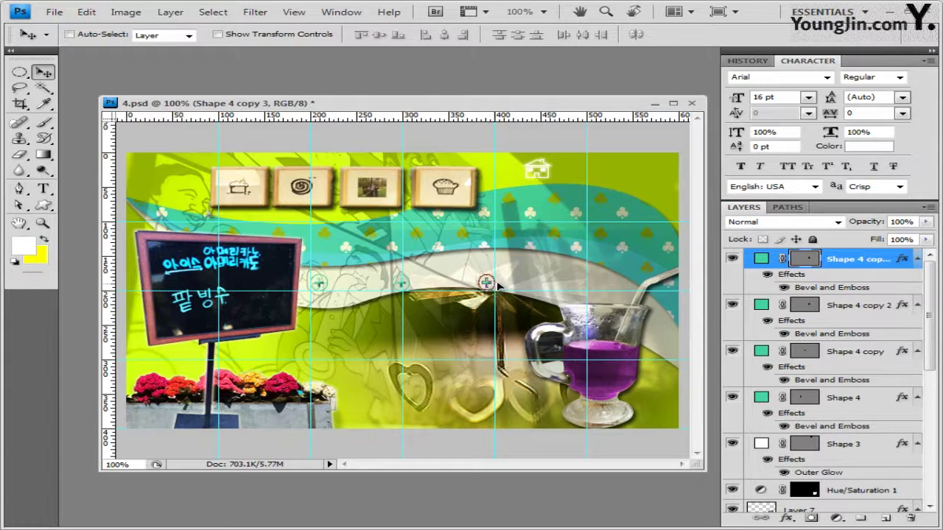
drag(498, 285, 575, 283)
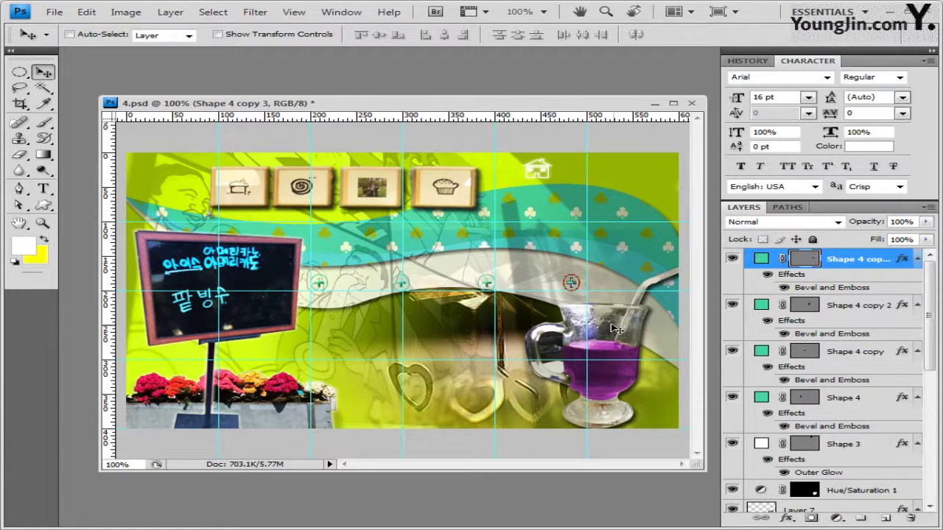
Load the Nature shape set and draw a Snowflake 3 shape on the blackboard
click(43, 206)
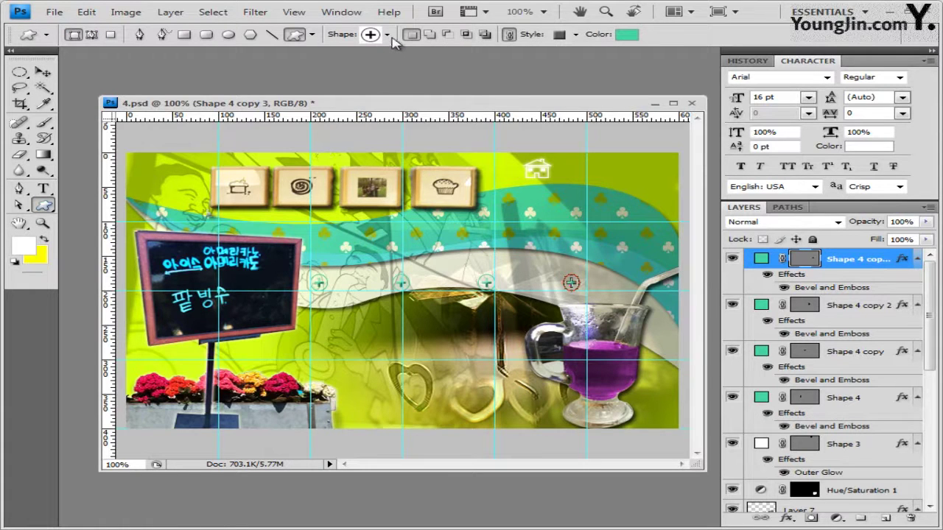
click(386, 35)
click(476, 57)
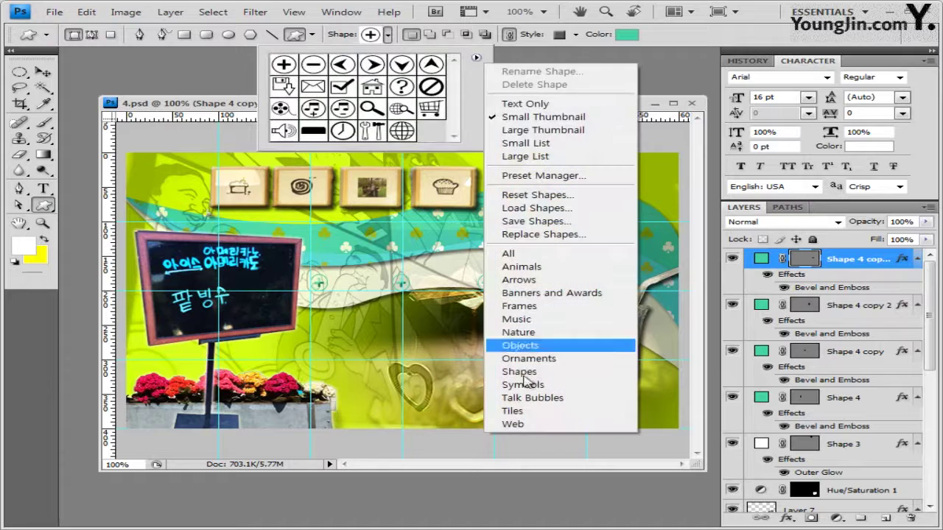
click(543, 337)
click(532, 316)
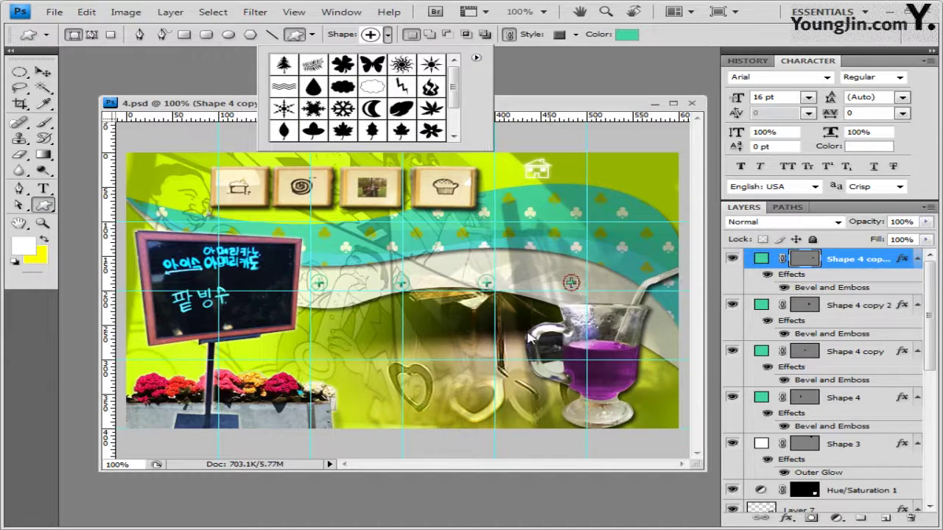
click(354, 111)
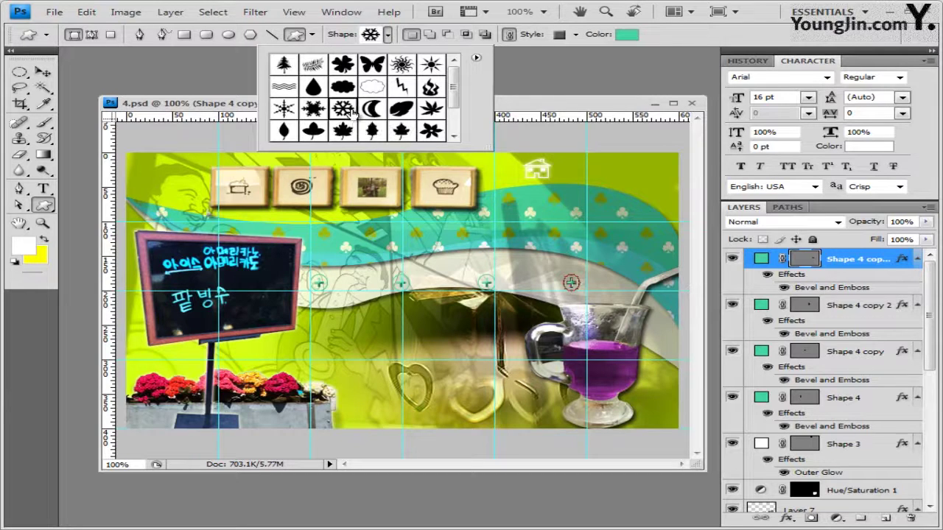
click(254, 197)
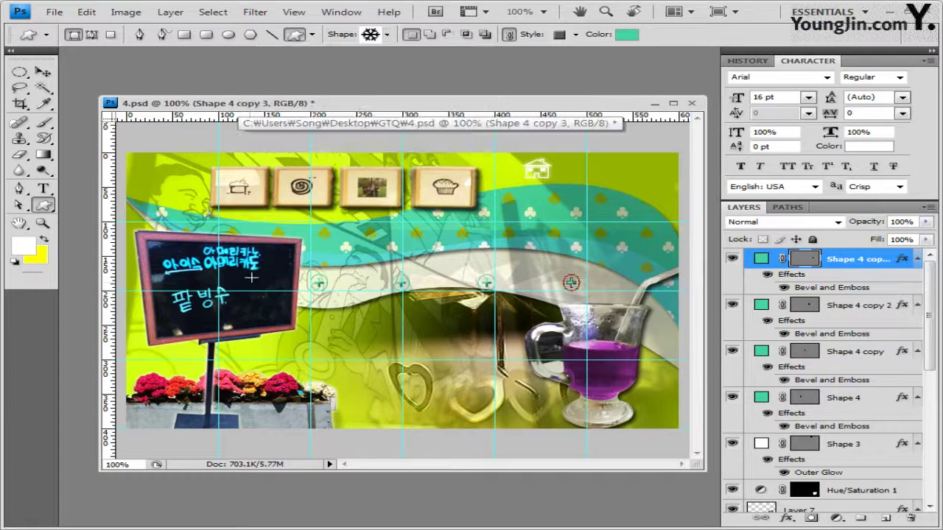
drag(249, 280, 284, 311)
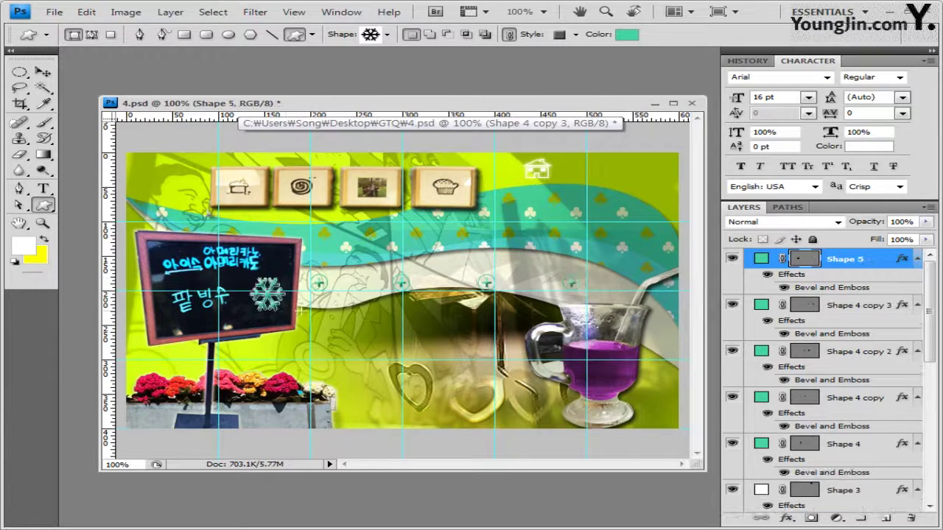
Set the snowflake's style to No Style to strip its bevel, and bring up the layer effects list
click(576, 35)
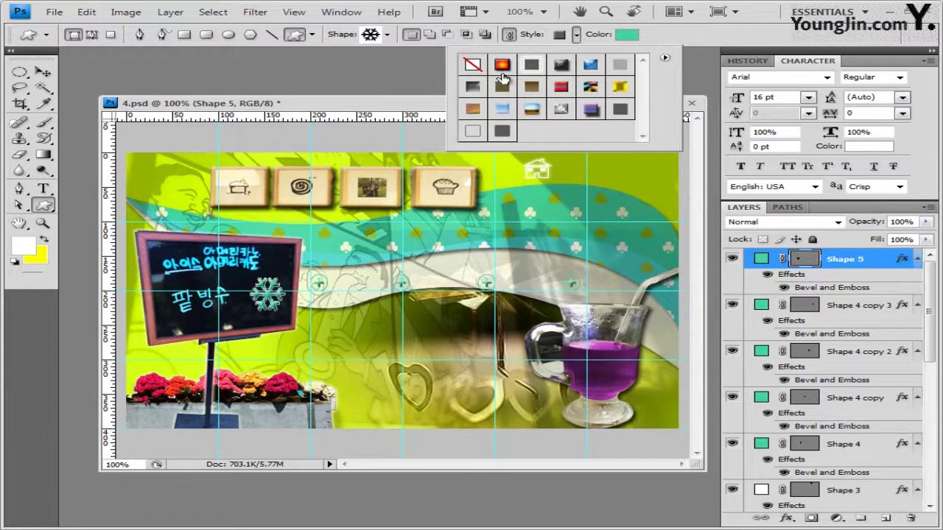
click(470, 72)
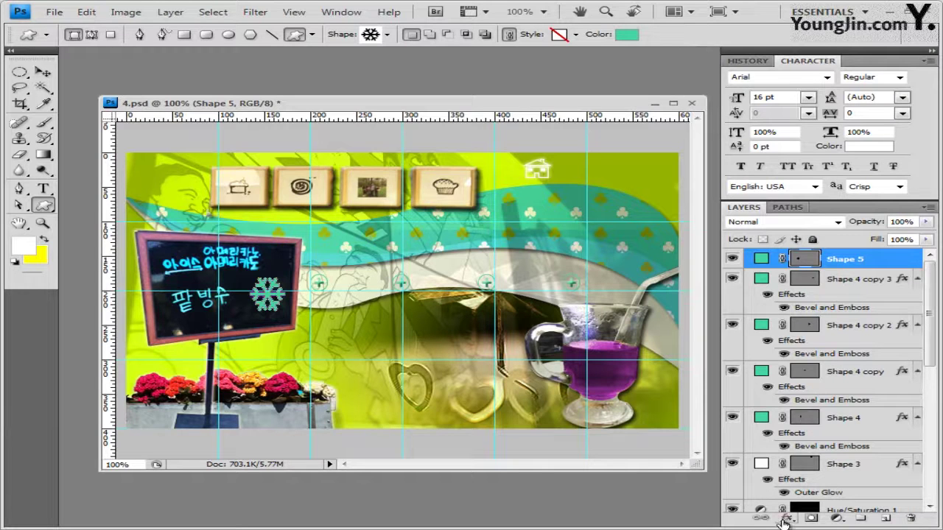
click(786, 519)
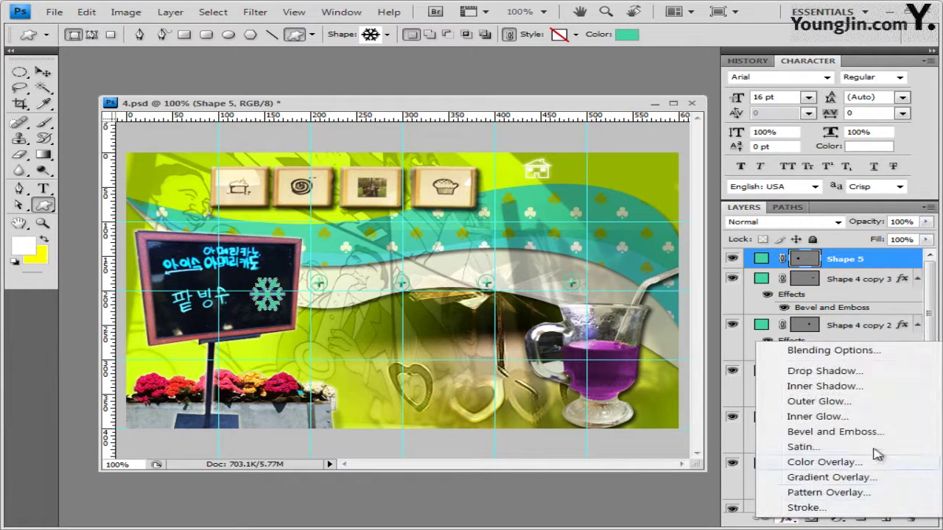
Add an Inner Shadow and a Gradient Overlay whose left stop is teal #4eadbd
click(859, 386)
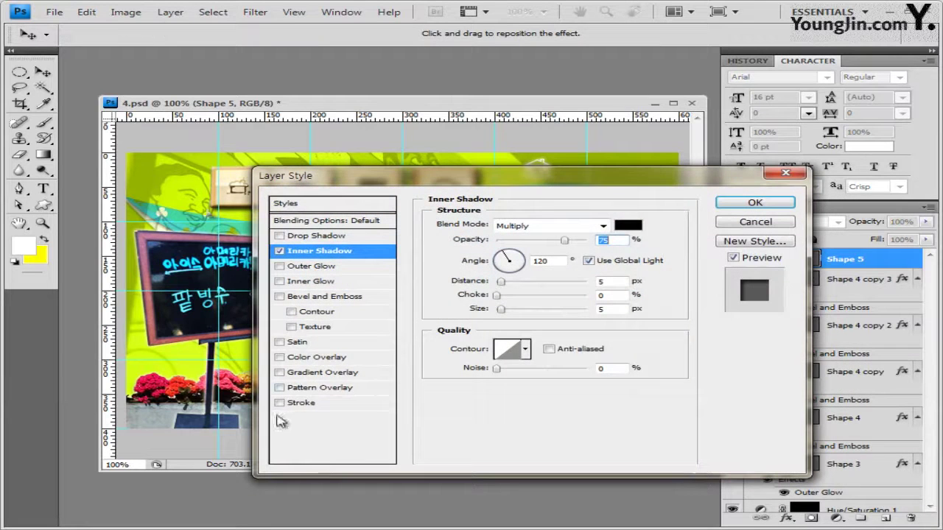
click(330, 374)
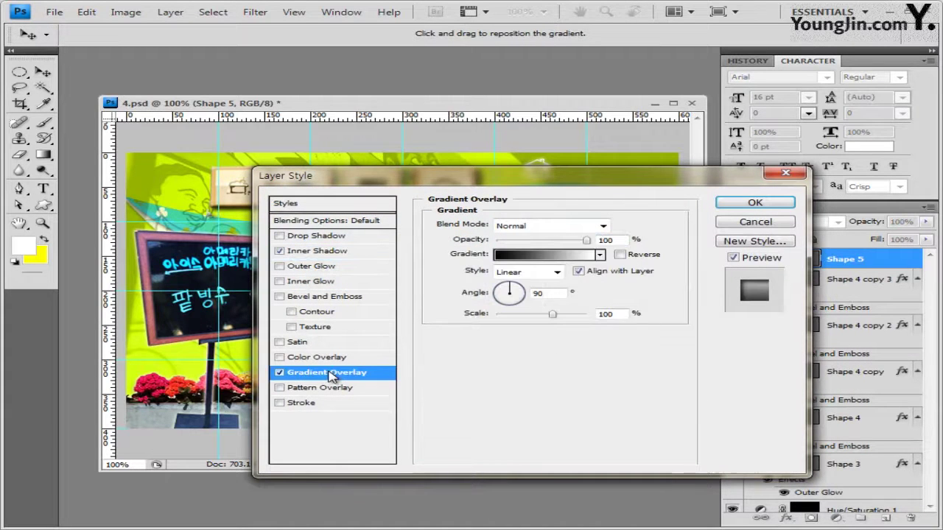
click(551, 252)
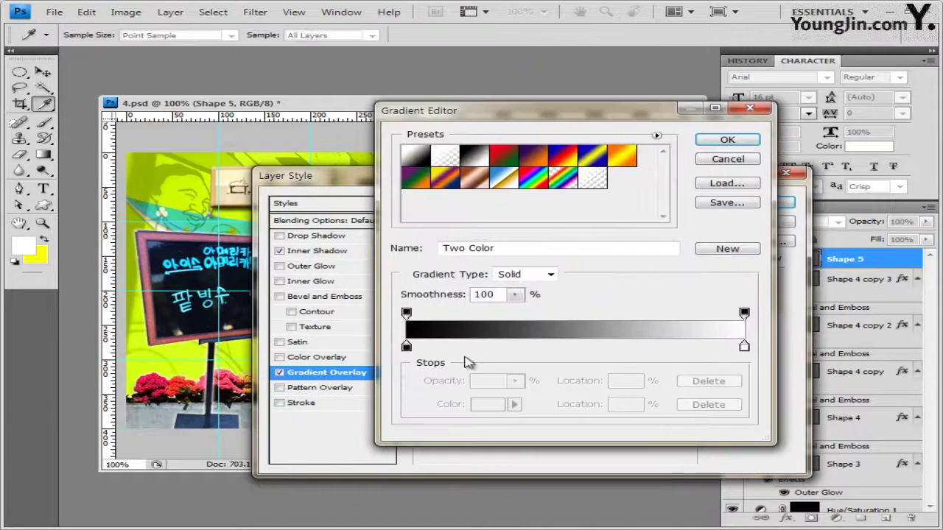
double_click(406, 351)
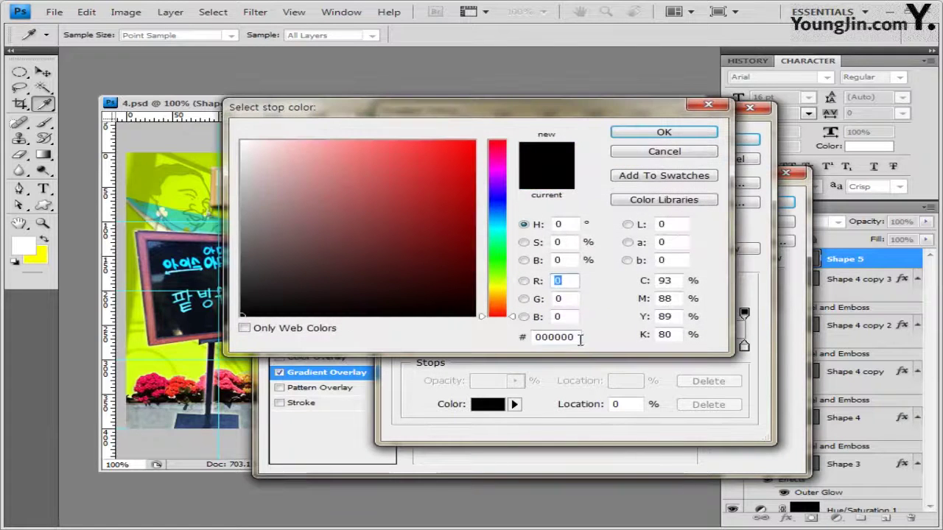
click(563, 337)
text(4eadbd)
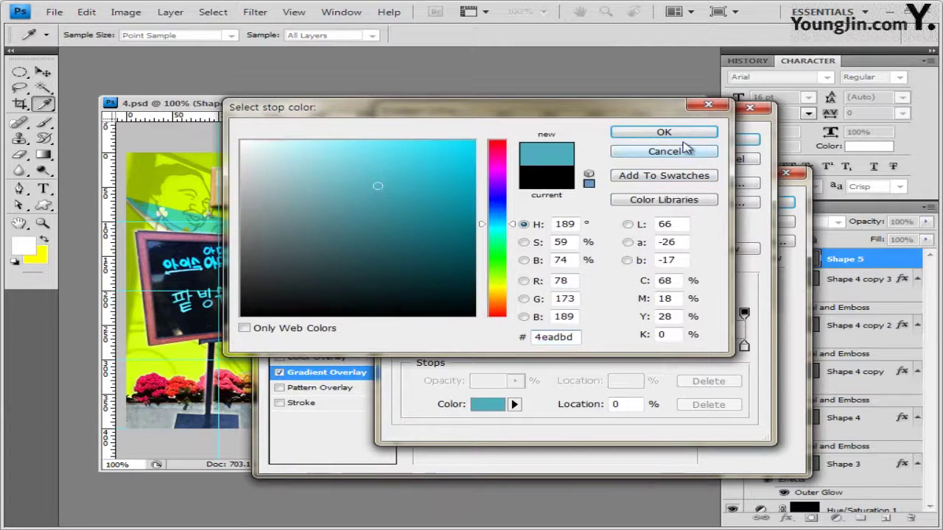
click(664, 132)
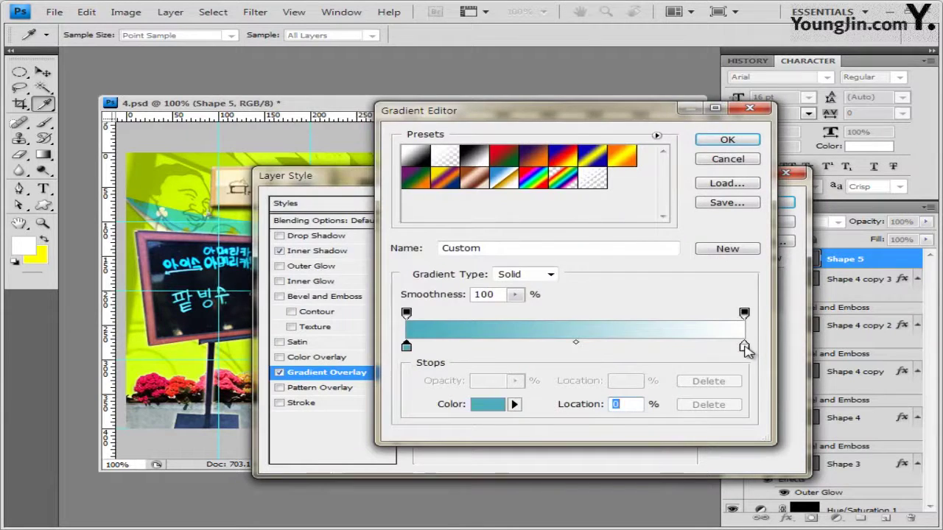
Keep the gradient's right stop white and apply the effects to Shape 5
double_click(744, 346)
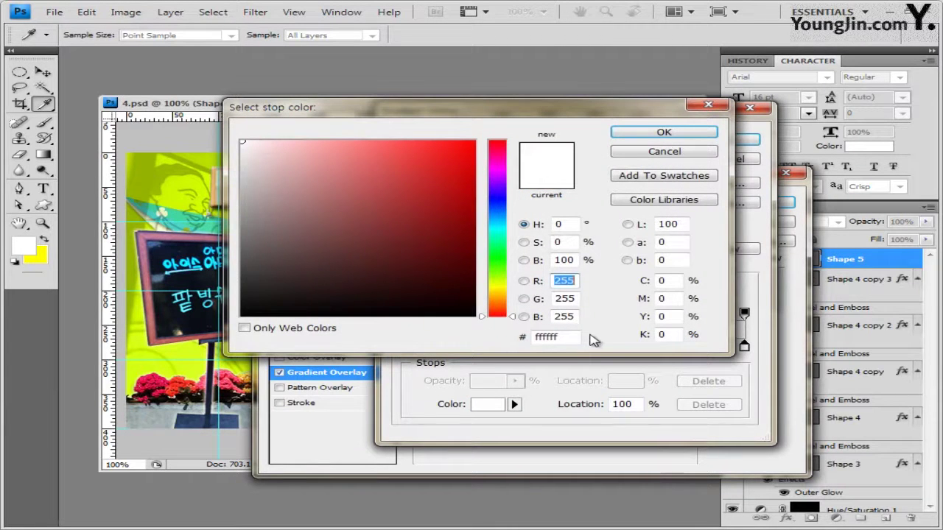
click(568, 337)
click(681, 137)
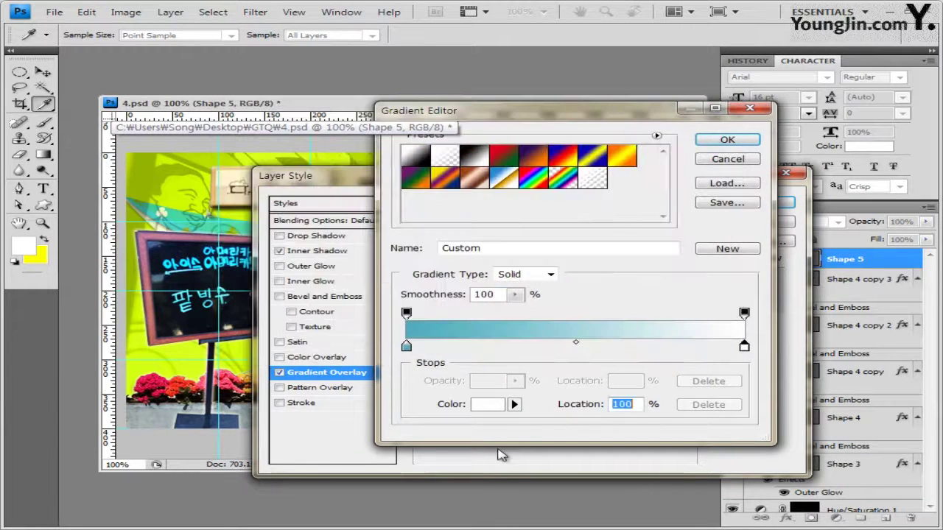
click(737, 143)
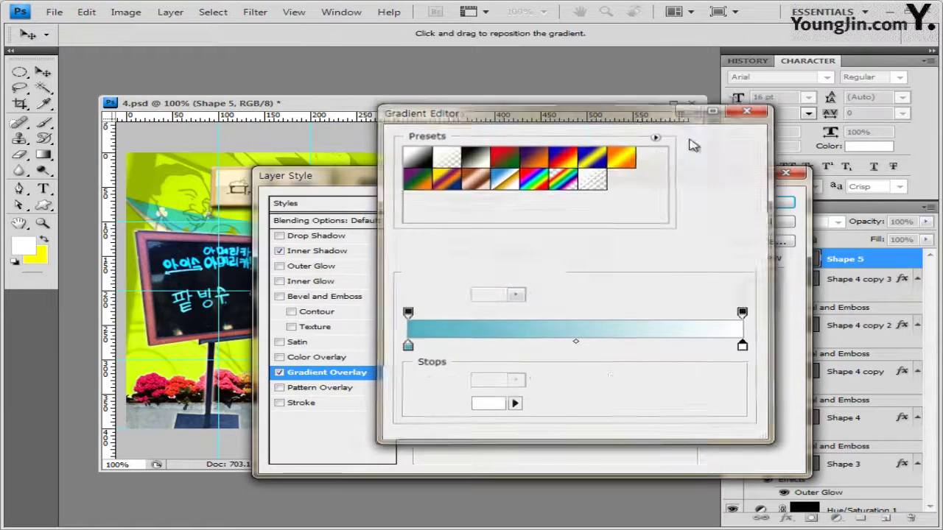
drag(605, 176, 688, 157)
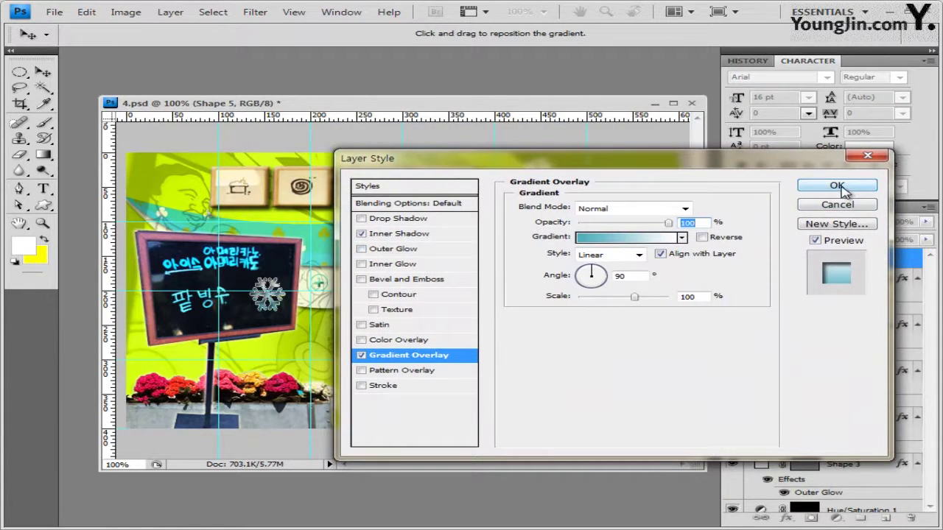
click(840, 187)
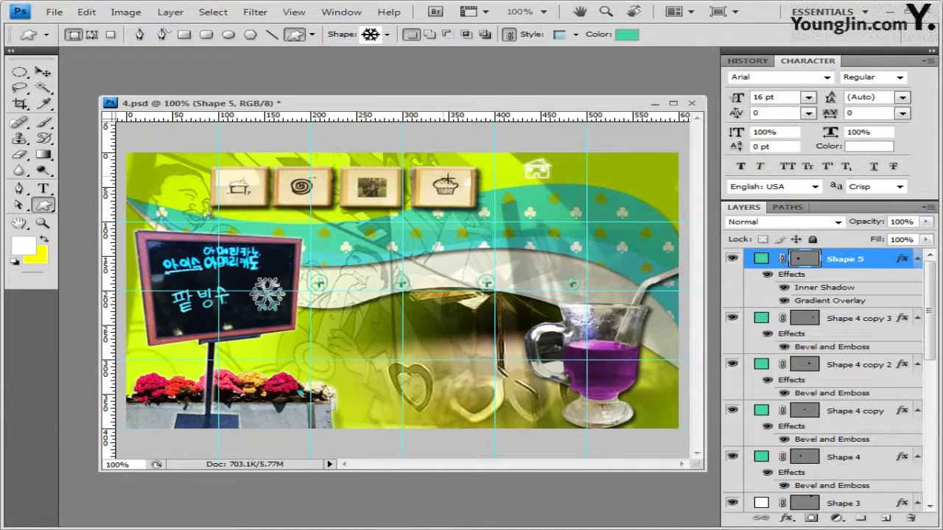
Add white 'Morning' text in Arial Bold 35 pt near the poster's top right
click(42, 189)
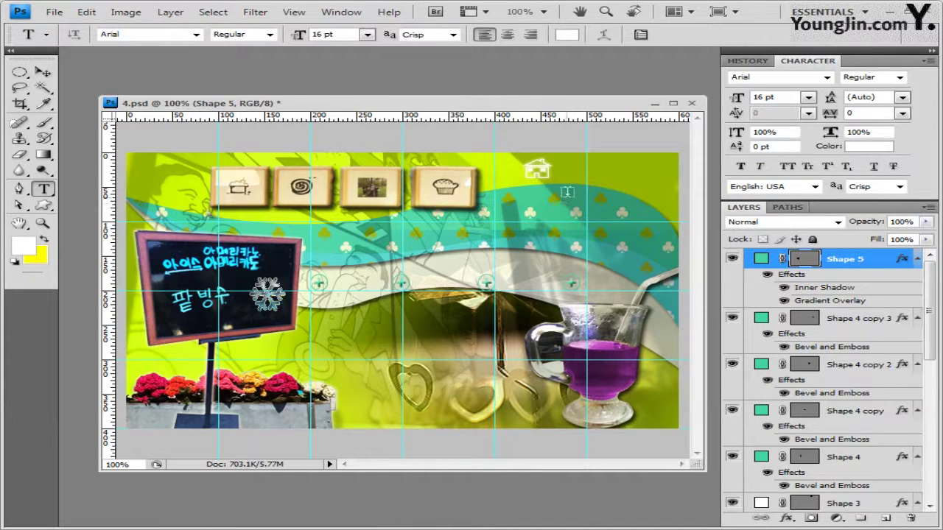
click(517, 203)
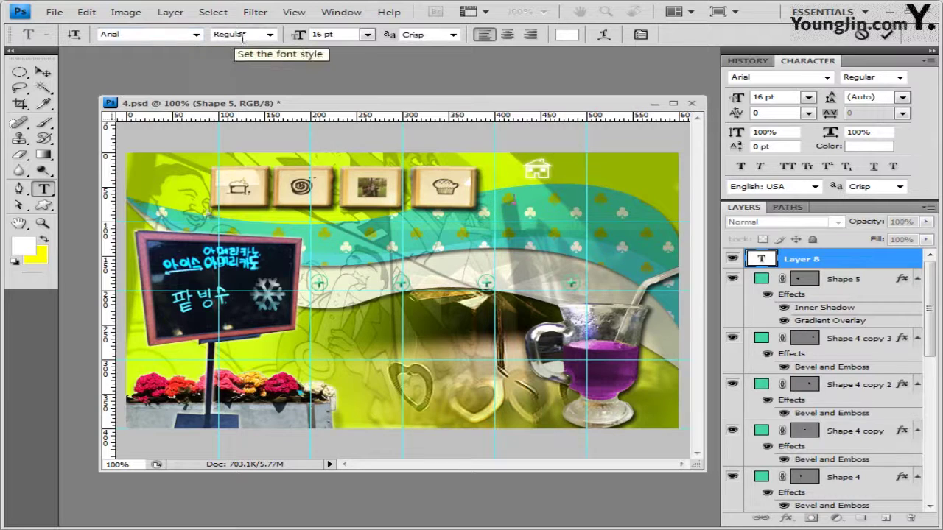
click(270, 34)
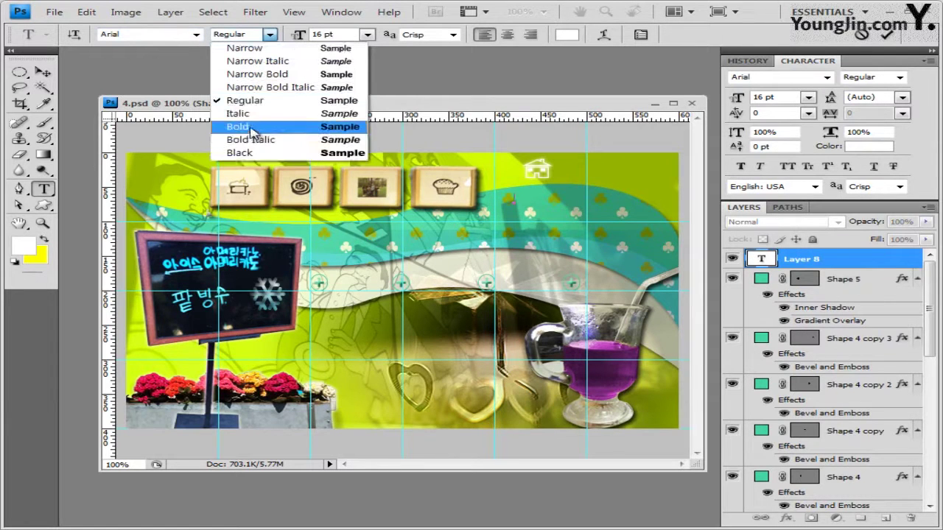
click(243, 127)
click(319, 35)
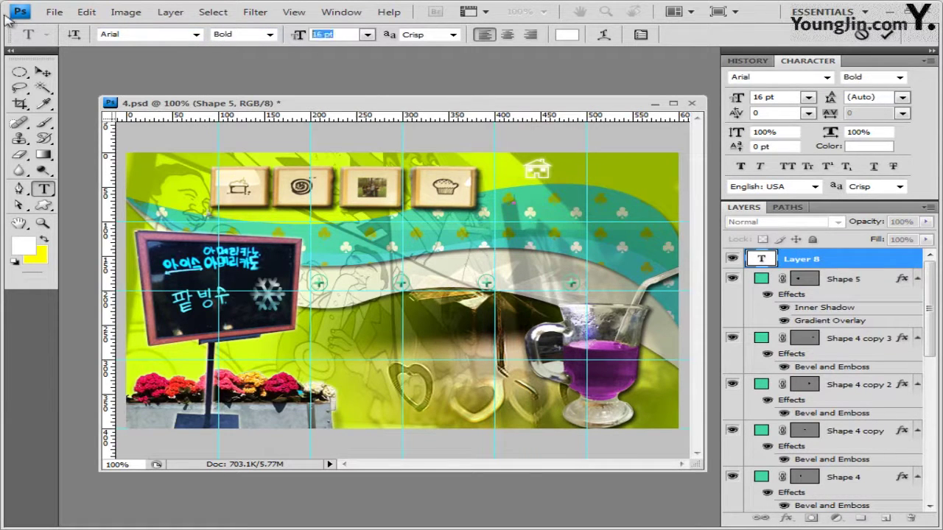
text(35)
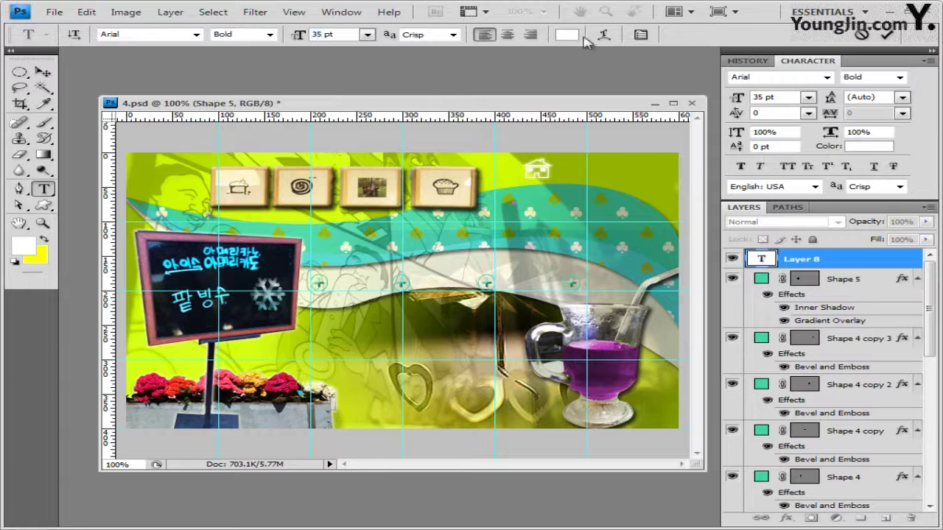
click(567, 35)
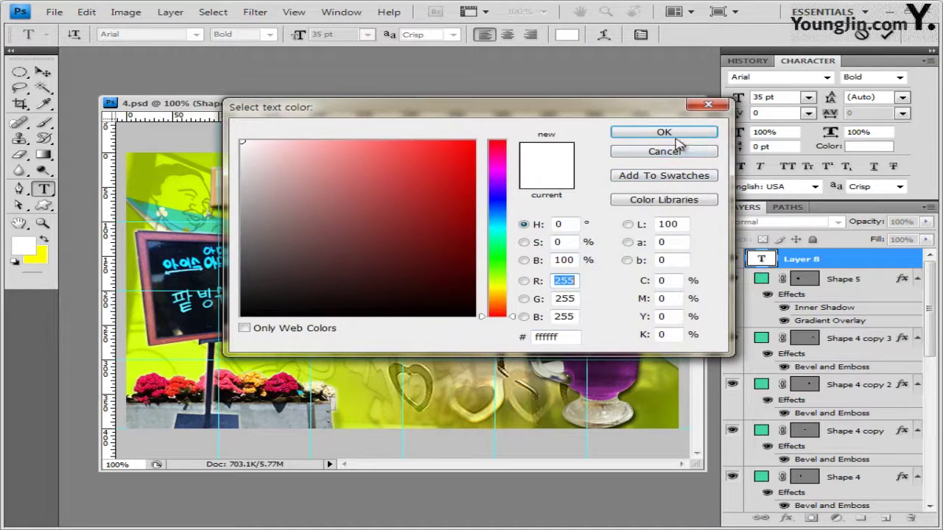
click(626, 133)
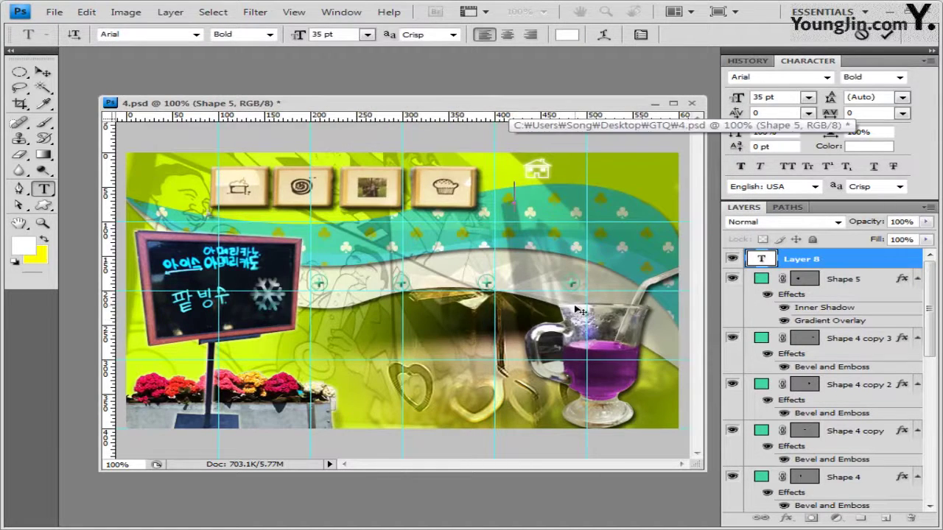
text(Morning)
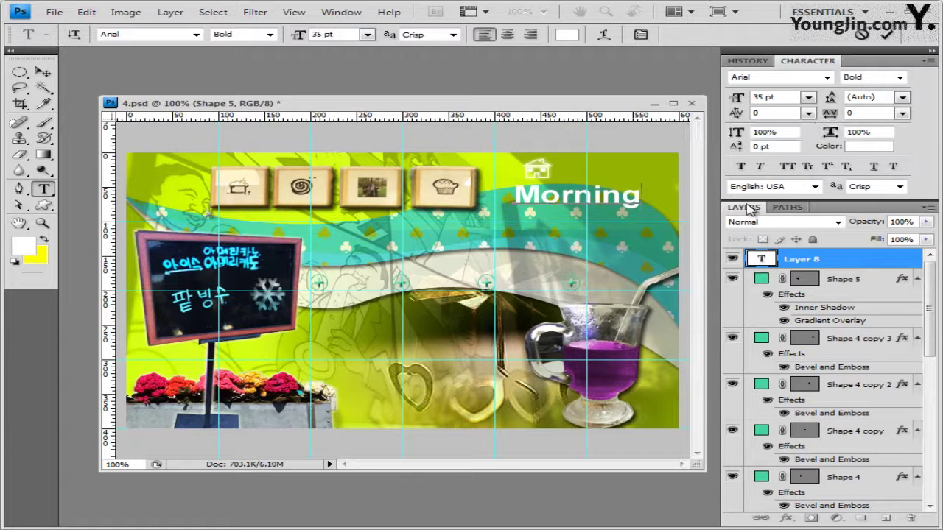
click(829, 259)
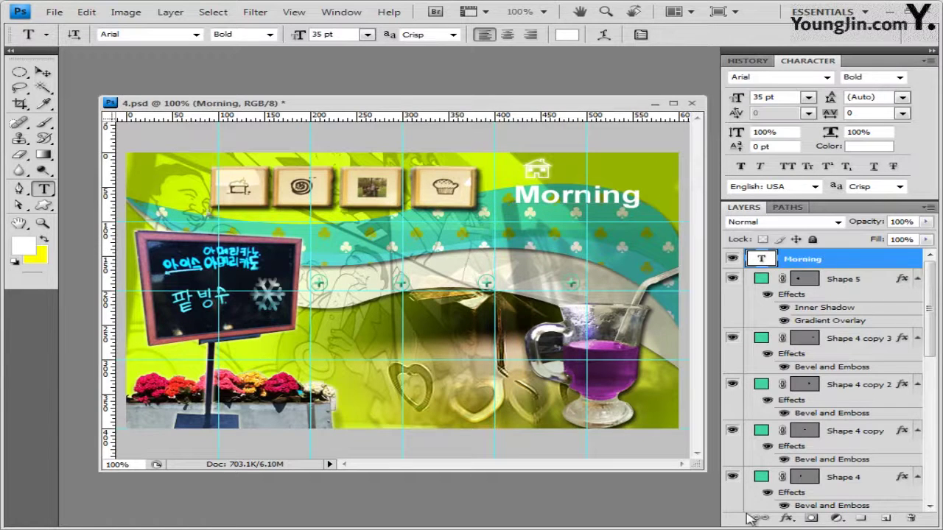
Give the Morning text a 2 px #b21844 crimson stroke plus a drop shadow
click(788, 519)
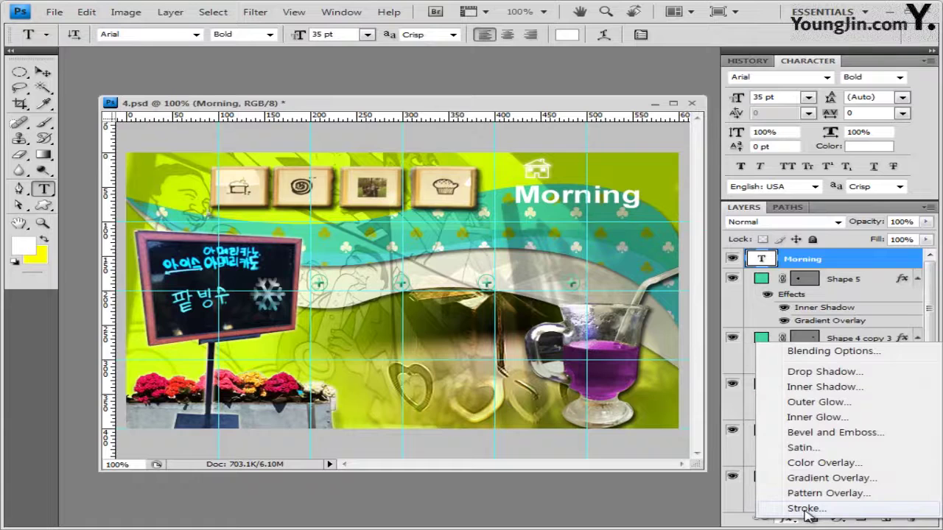
click(806, 509)
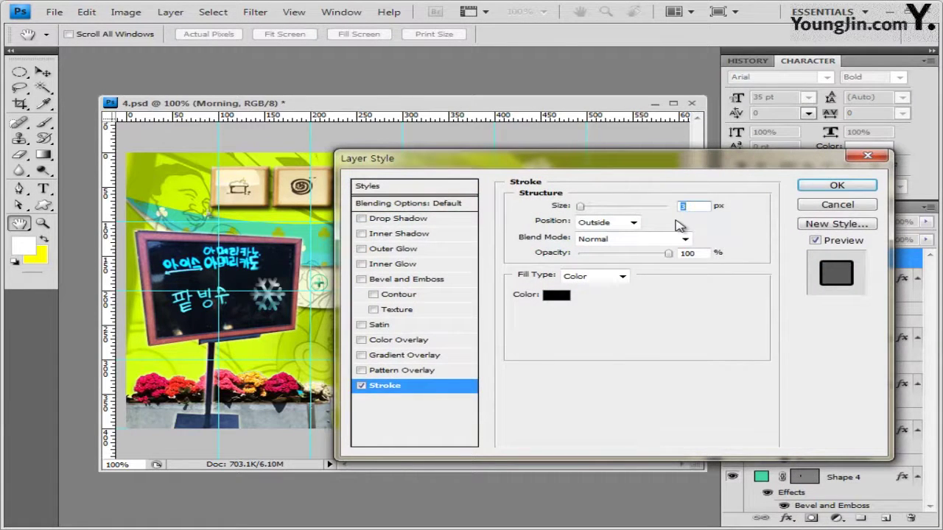
text(2)
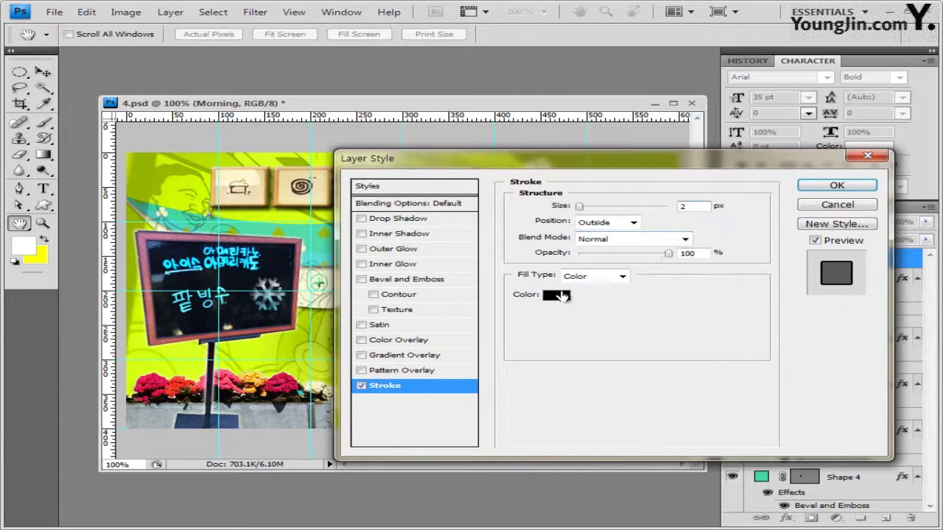
click(556, 296)
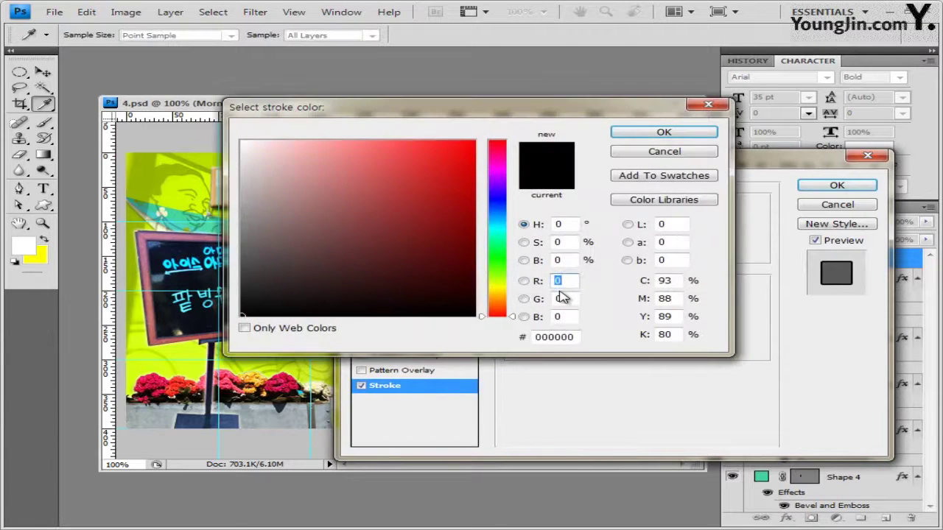
double_click(567, 341)
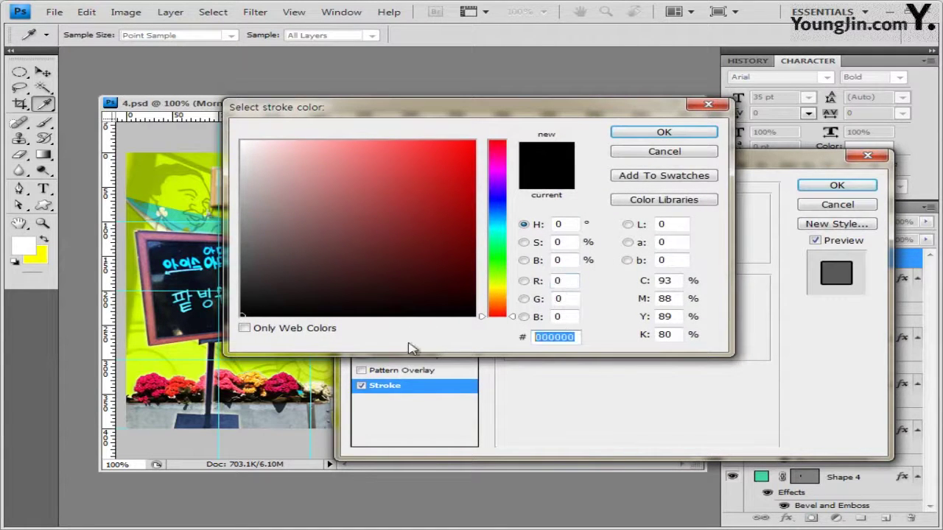
text(b21844)
click(678, 134)
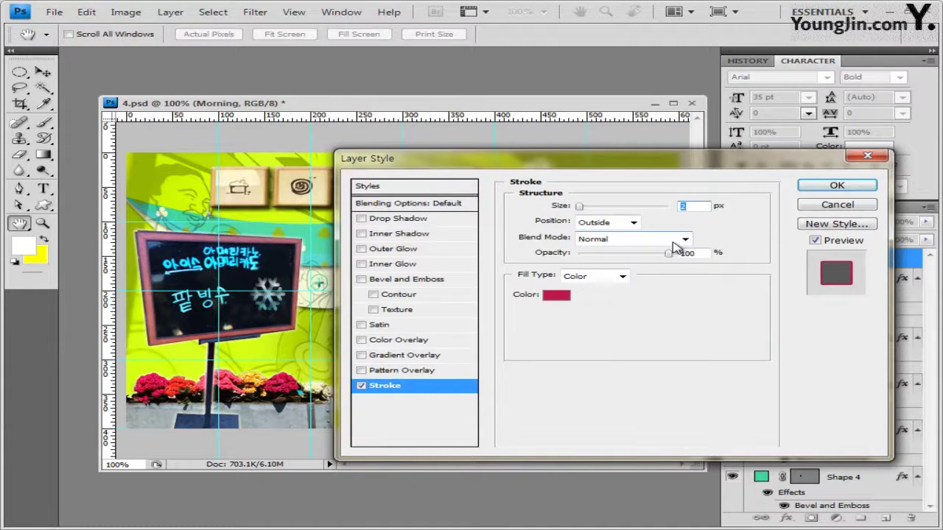
click(397, 221)
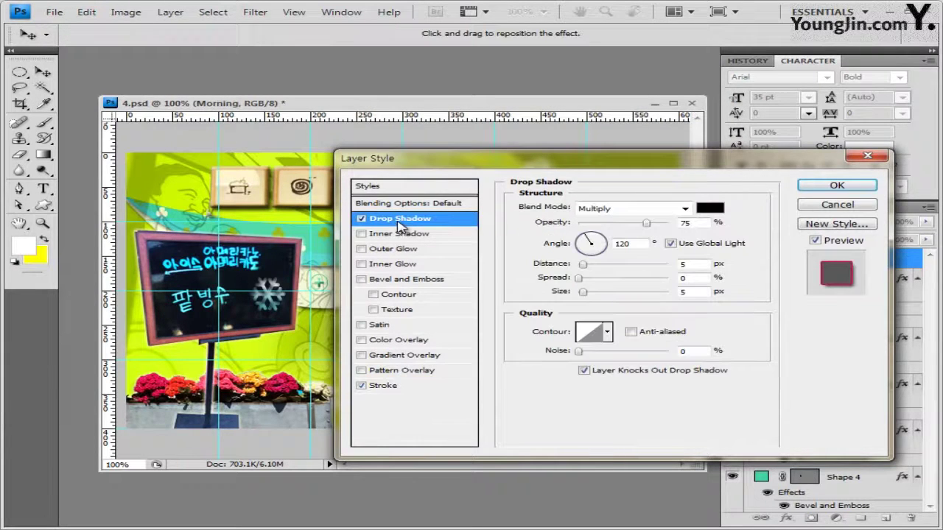
click(834, 186)
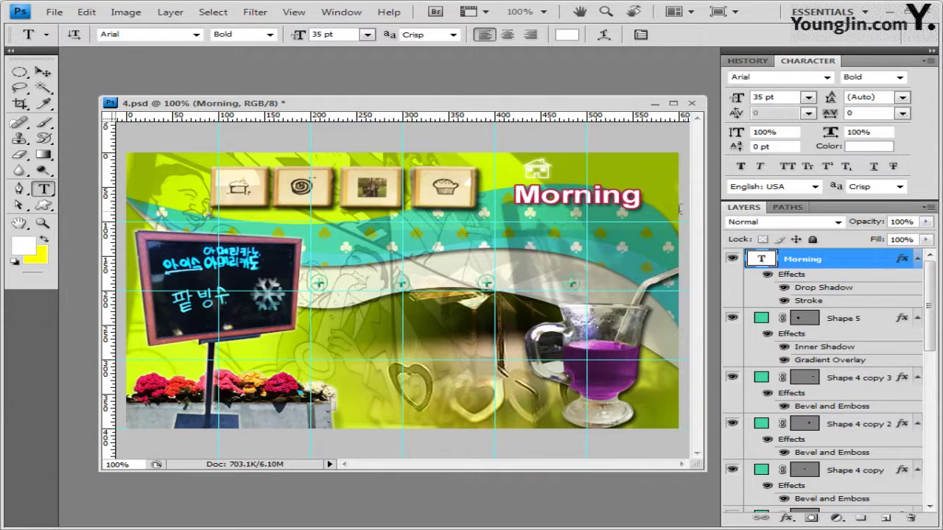
Warp the Morning text into an Arc with a 40% bend
click(609, 36)
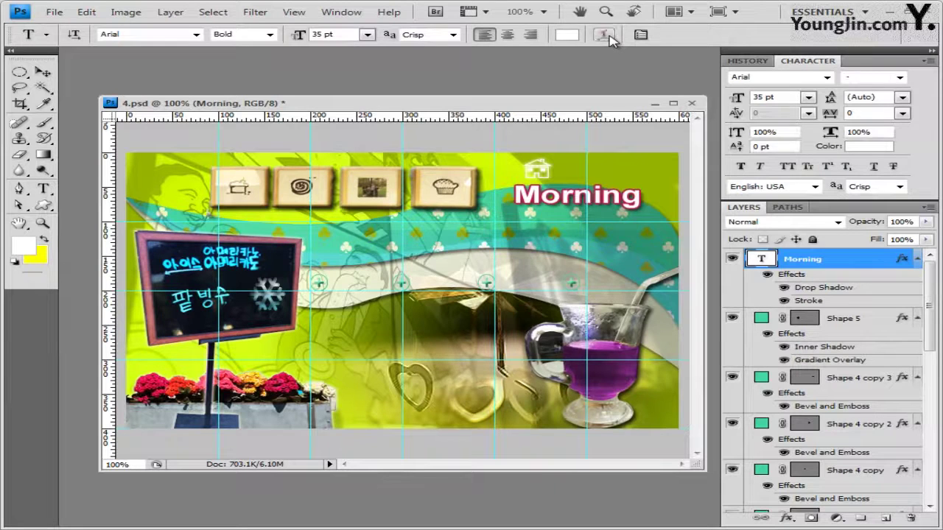
drag(632, 226, 620, 242)
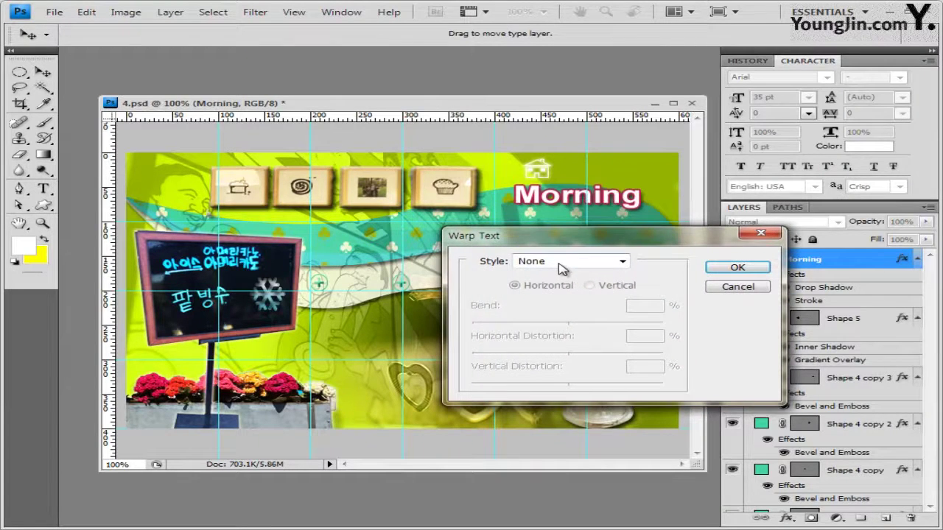
click(562, 269)
click(564, 295)
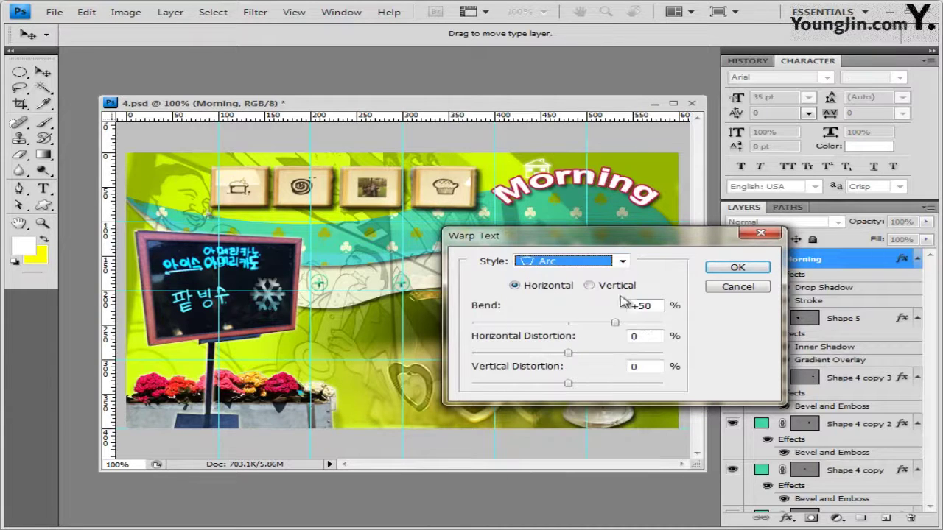
double_click(647, 306)
text(4)
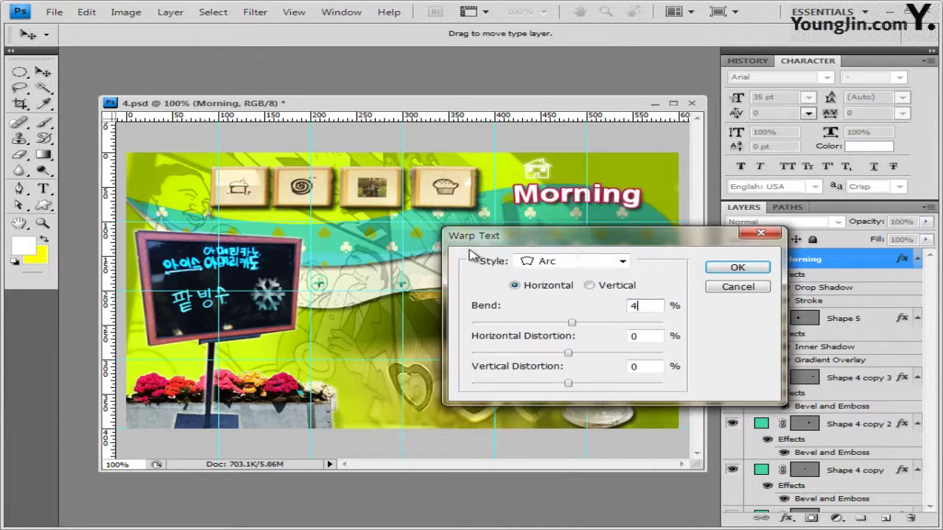
text(0)
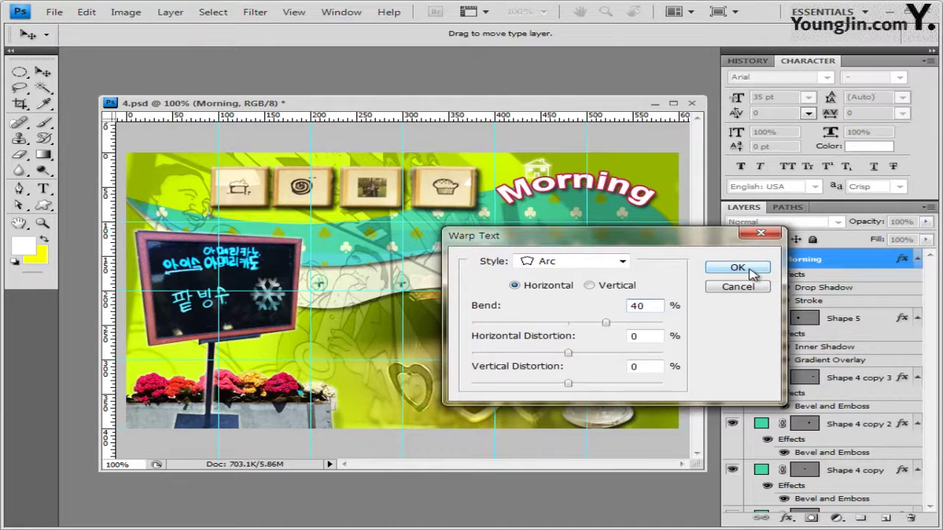
click(750, 271)
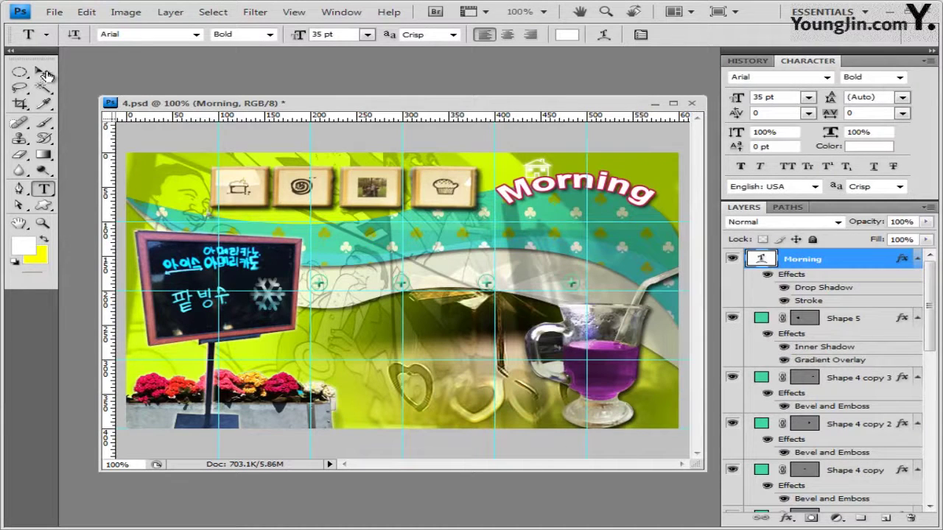
Try shifting the arched Morning text with the Move tool, then undo the move
click(44, 74)
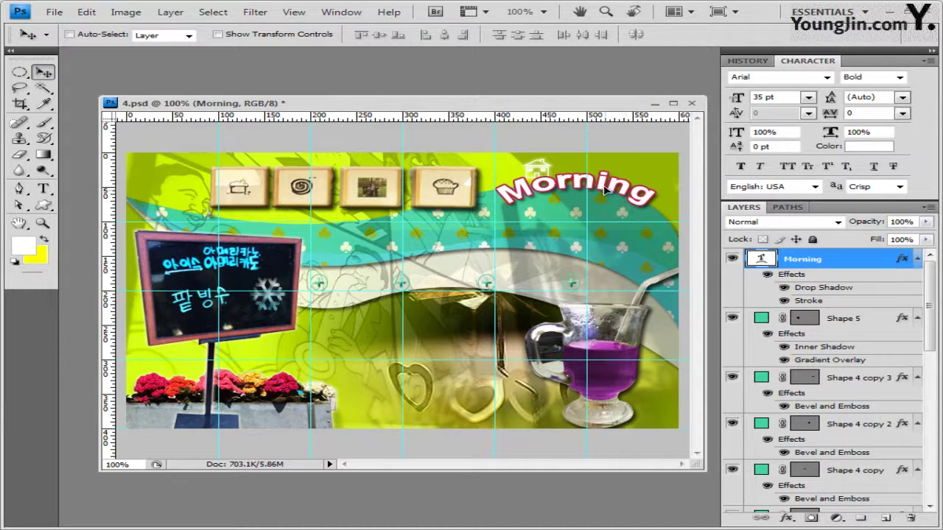
drag(604, 190, 608, 196)
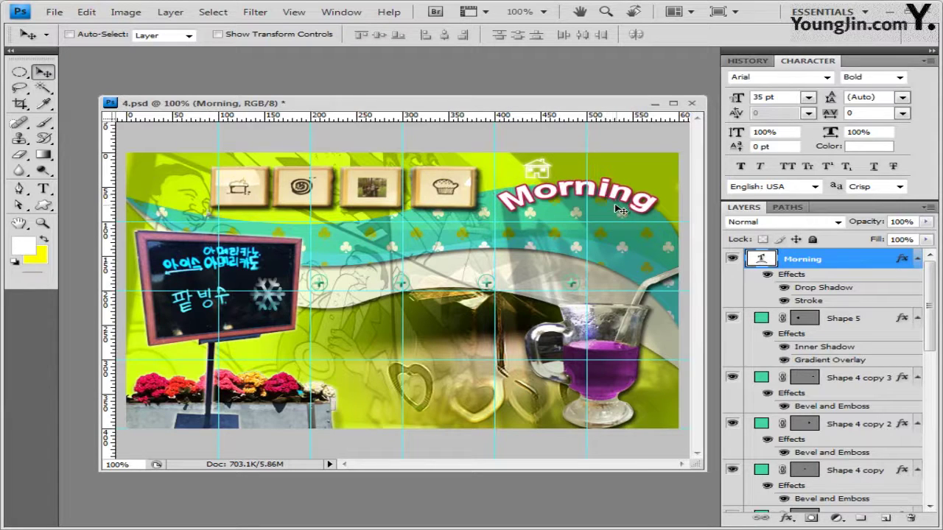
key(ctrl+z)
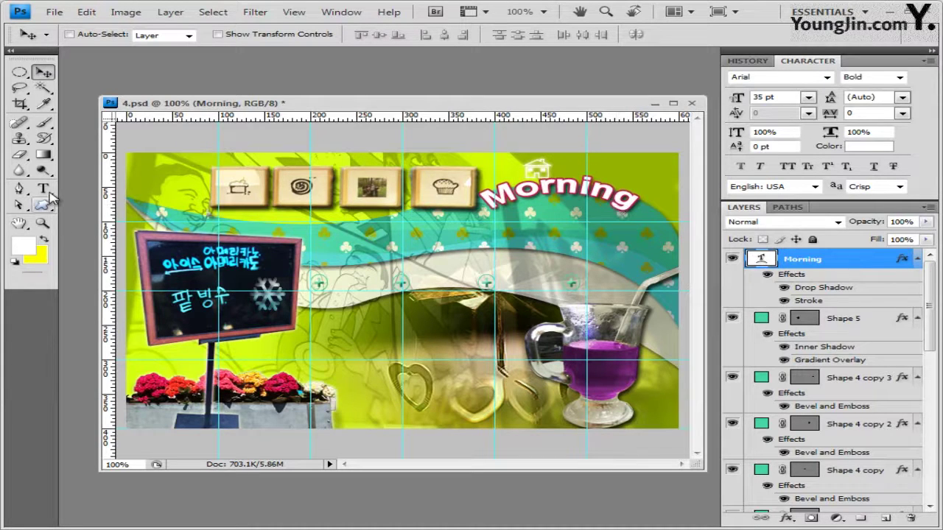
Add white 'Cafe' text in Arial Regular 25 pt just below Morning
click(46, 190)
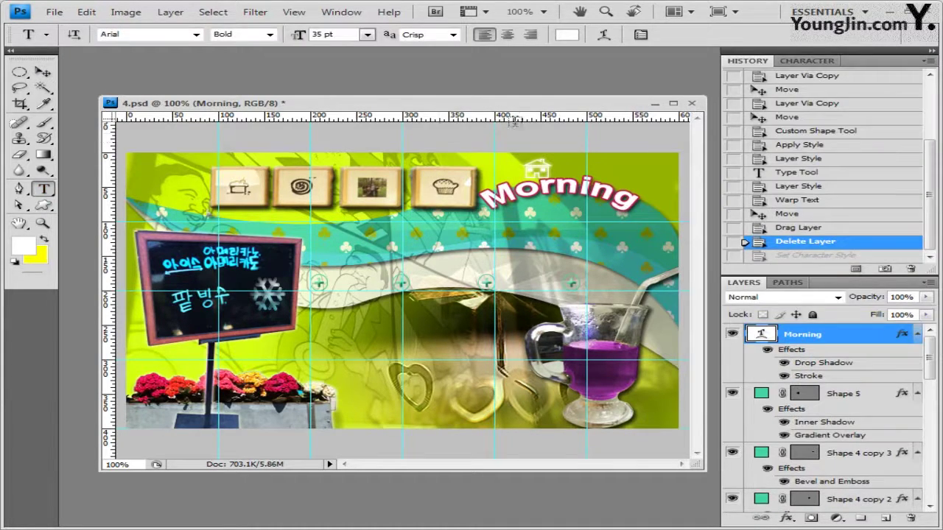
click(540, 221)
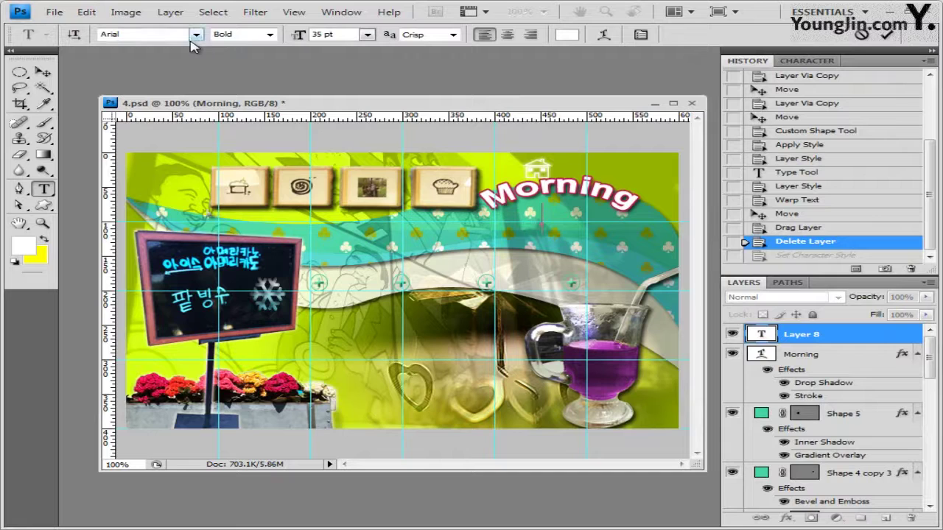
click(270, 35)
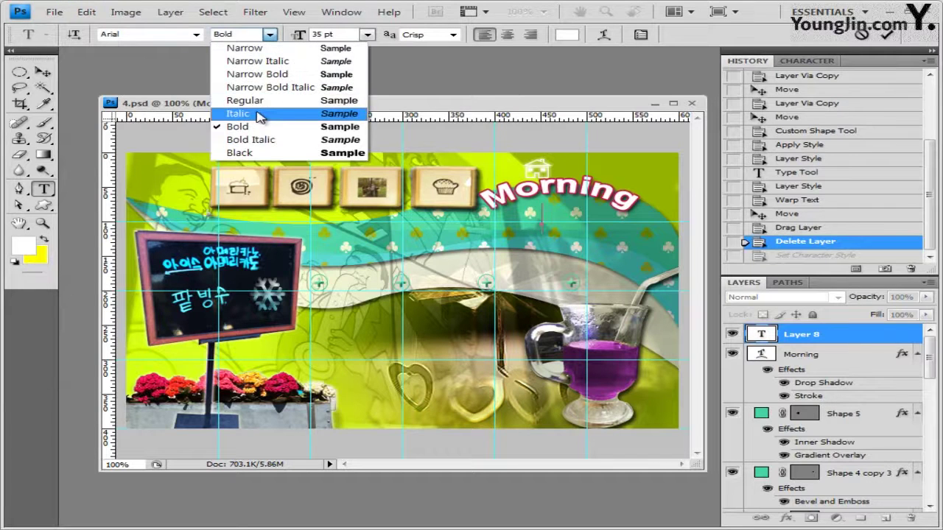
click(255, 100)
click(330, 35)
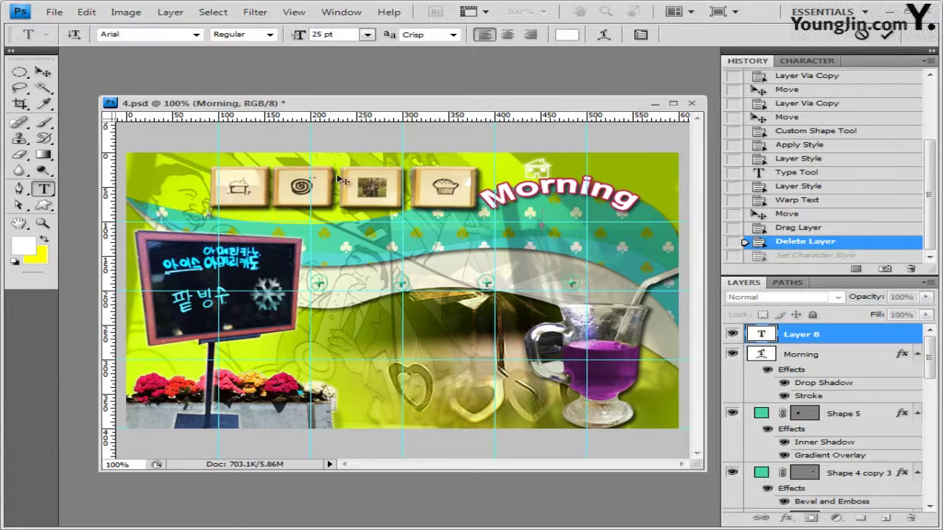
text(Cafe)
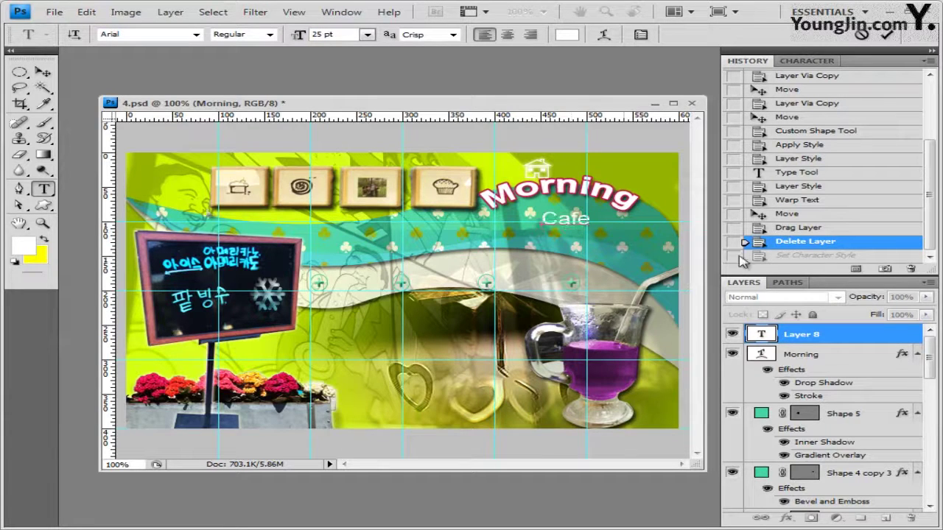
click(829, 339)
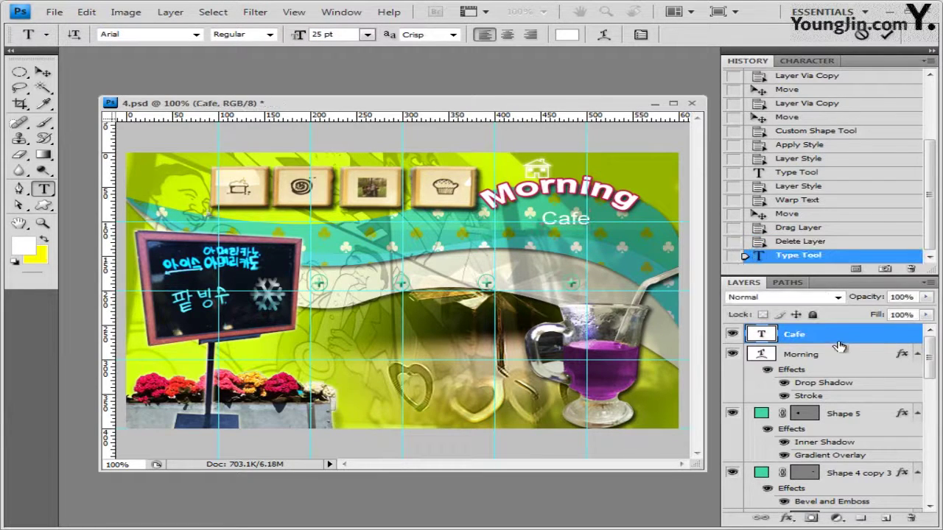
Add a Gradient Overlay to Cafe with its left stop set to yellow ffff00
click(785, 518)
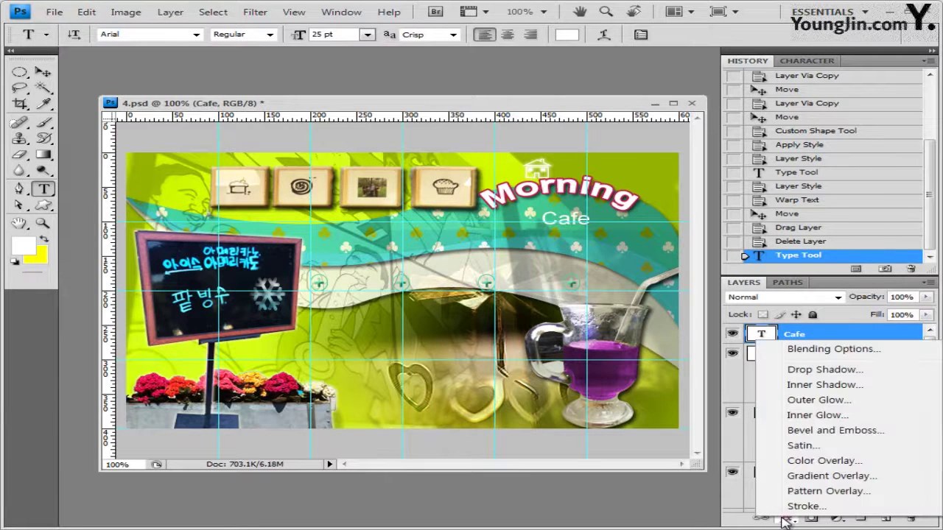
click(816, 476)
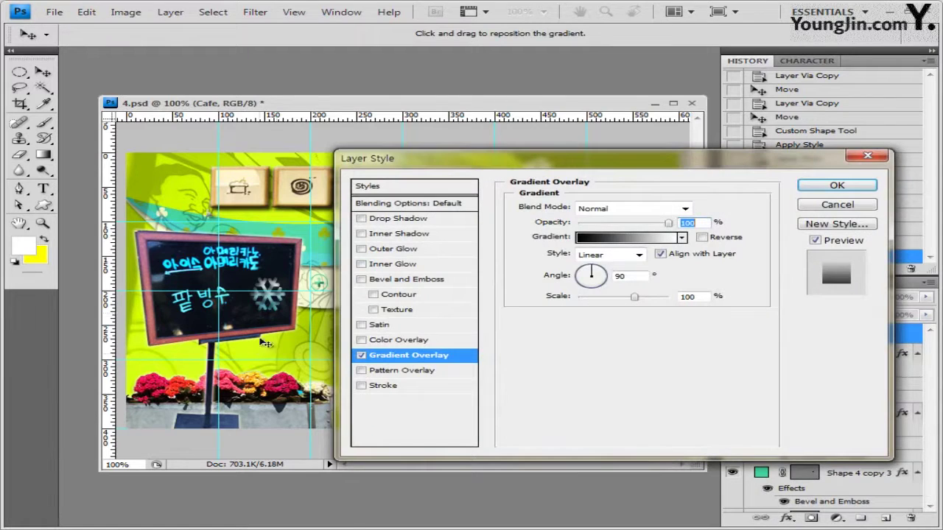
click(630, 237)
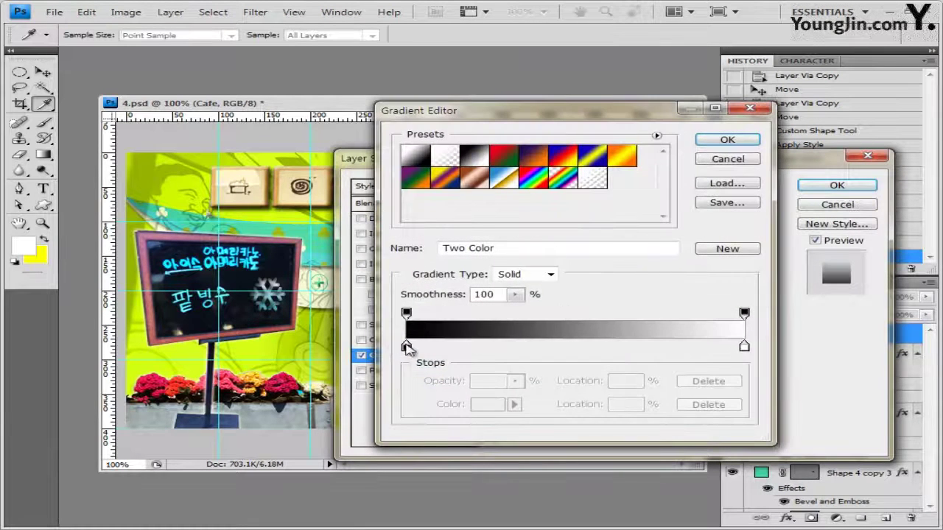
double_click(407, 348)
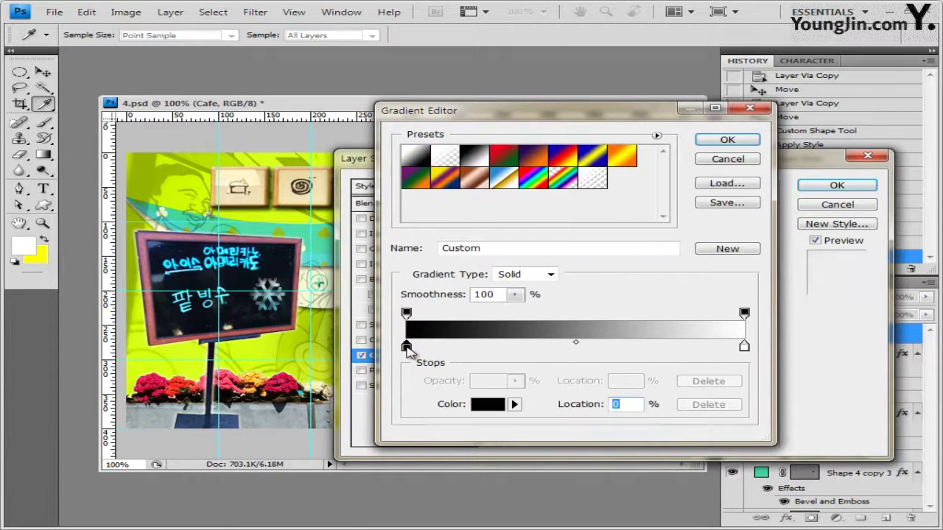
drag(565, 337, 534, 338)
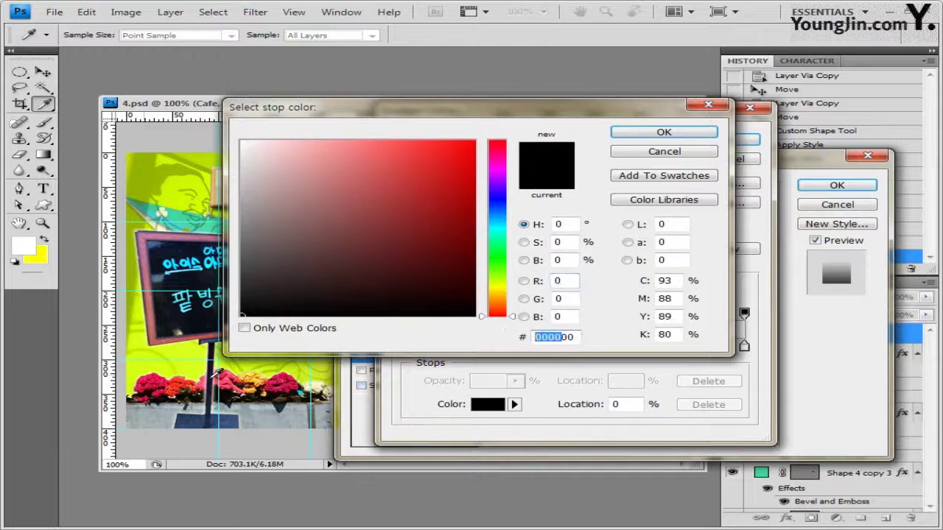
text(ffff)
click(667, 135)
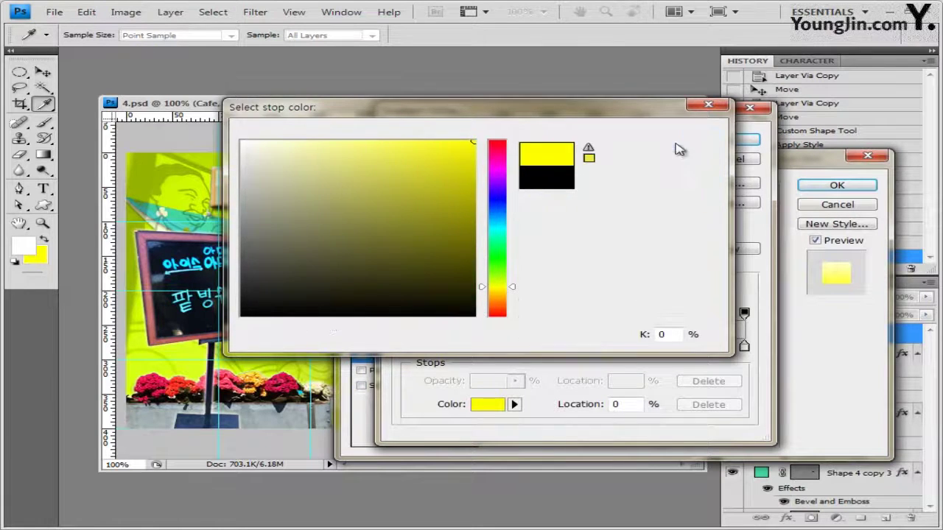
Keep the right stop white, add a drop shadow, and apply the Cafe effects
double_click(744, 347)
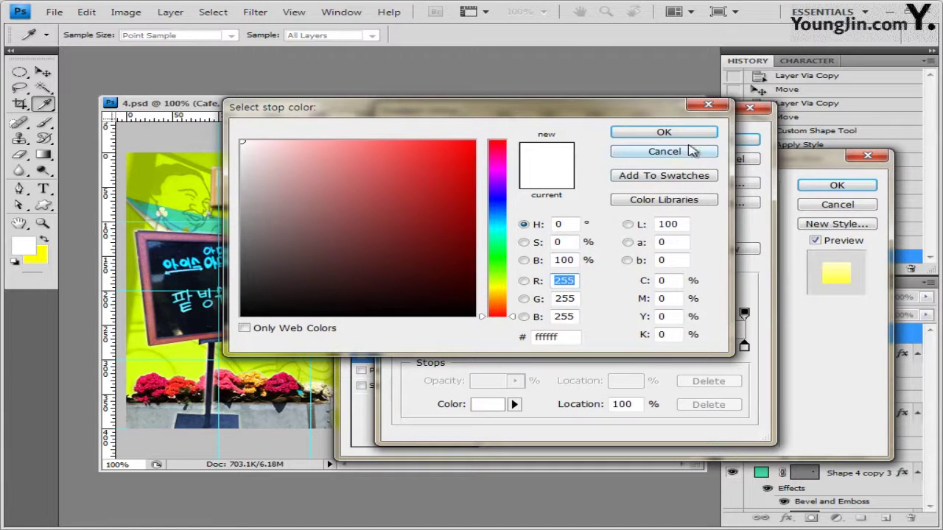
click(641, 133)
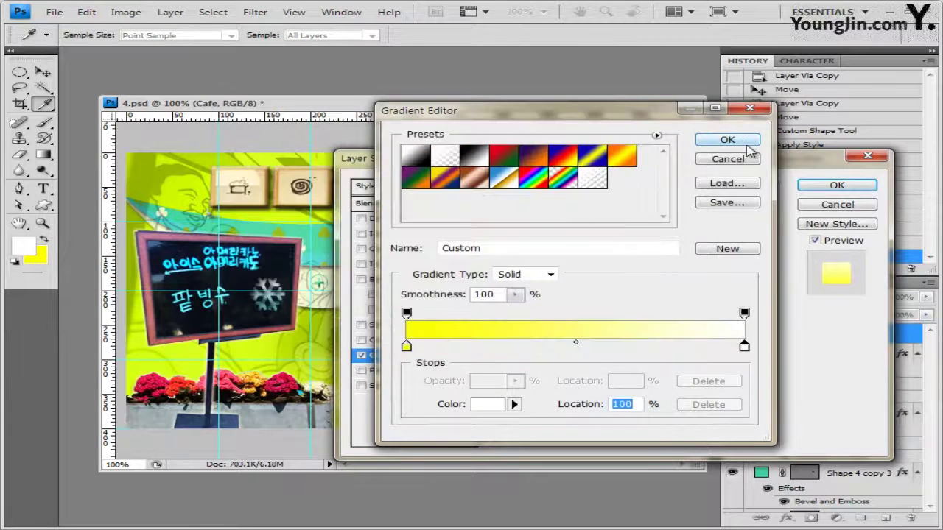
click(726, 140)
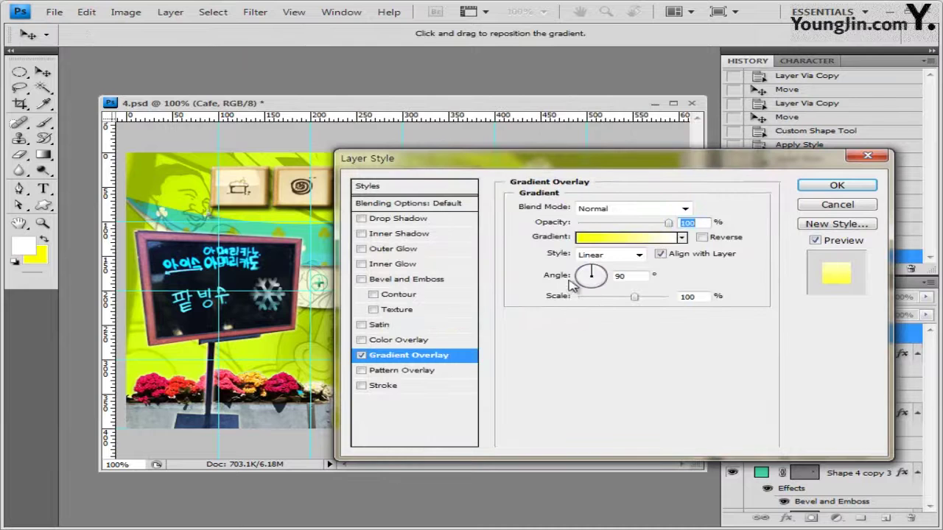
click(413, 218)
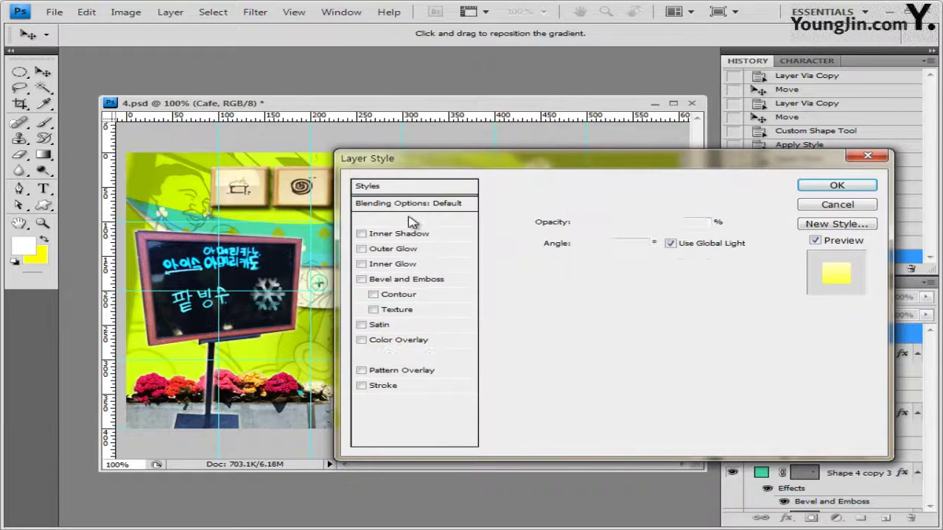
click(833, 186)
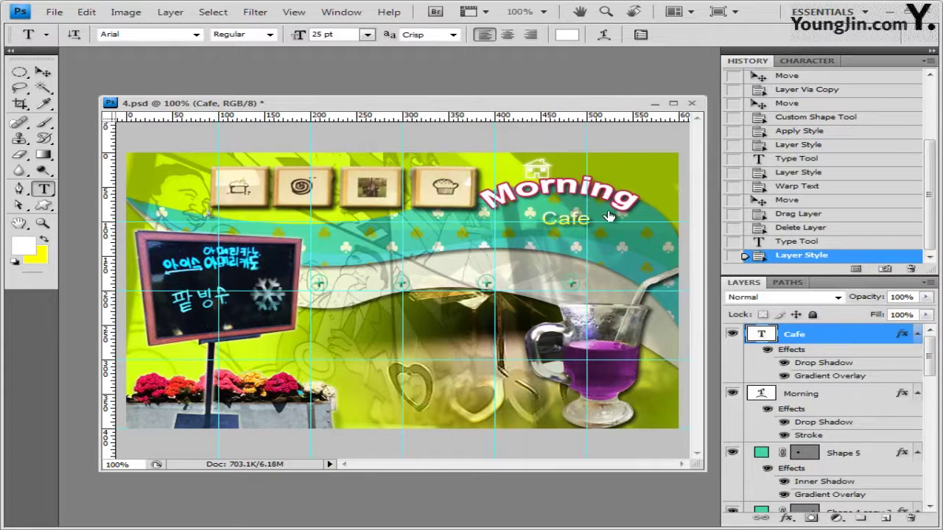
Warp the Cafe text with the Arc Lower style
click(606, 34)
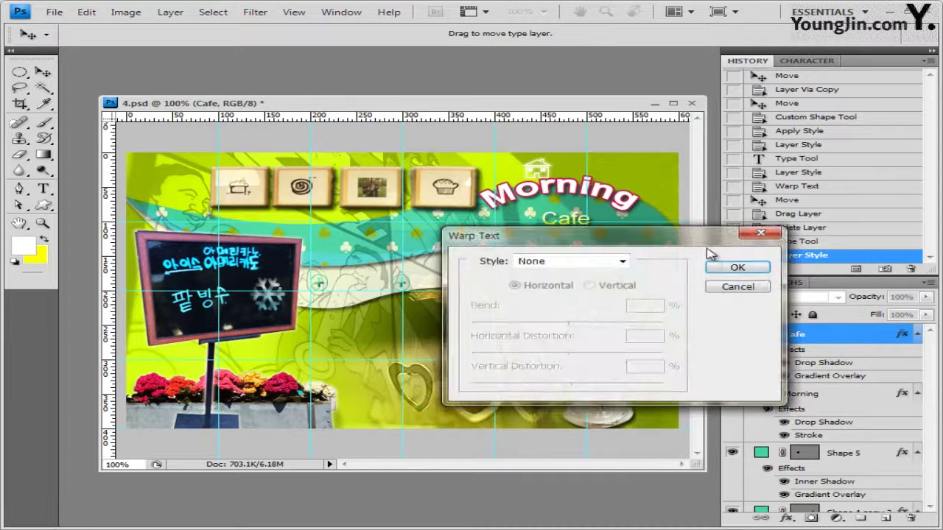
click(608, 264)
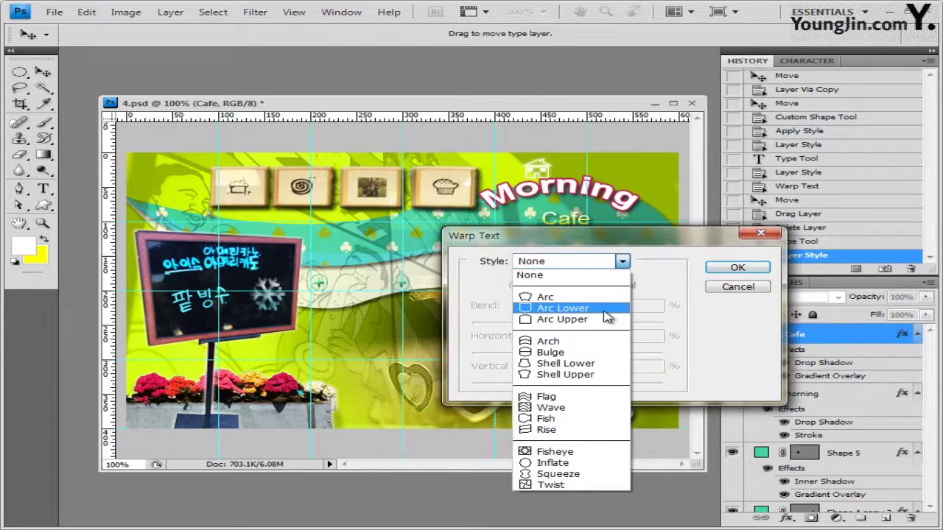
click(606, 309)
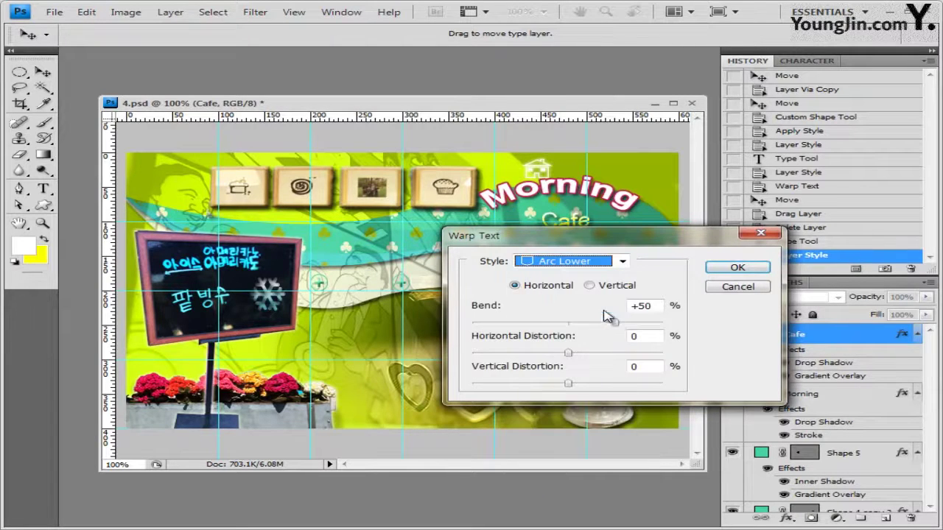
click(737, 267)
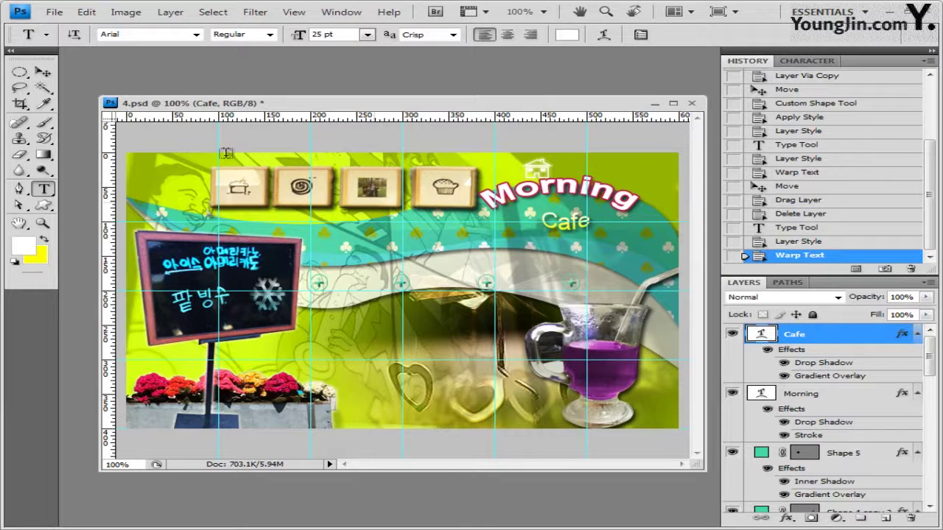
Nudge the Cafe text upward and switch to the Horizontal Type tool
click(42, 72)
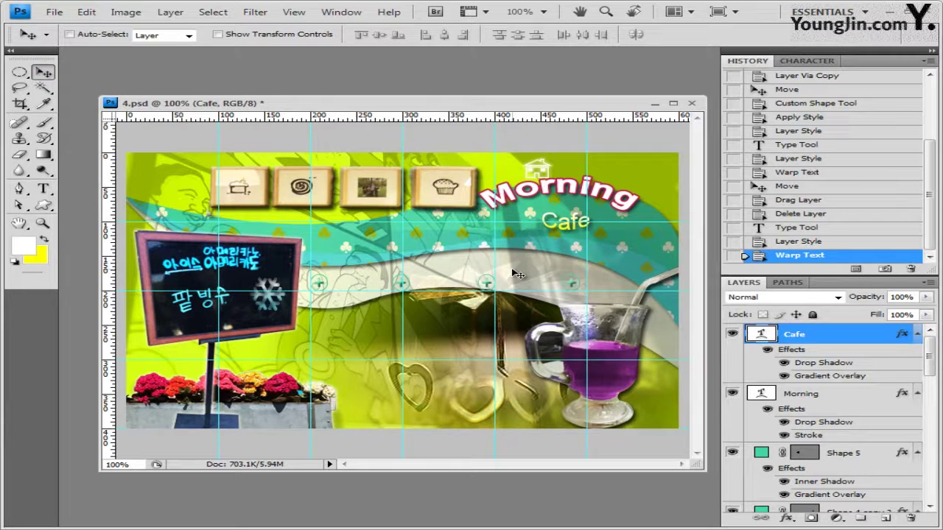
key(ctrl+shift+z)
key(ctrl+shift+z)
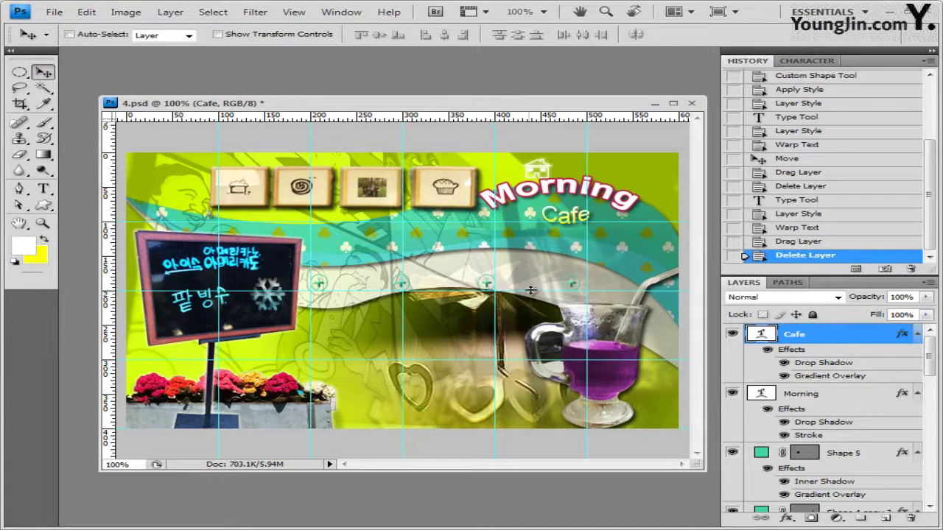
click(43, 189)
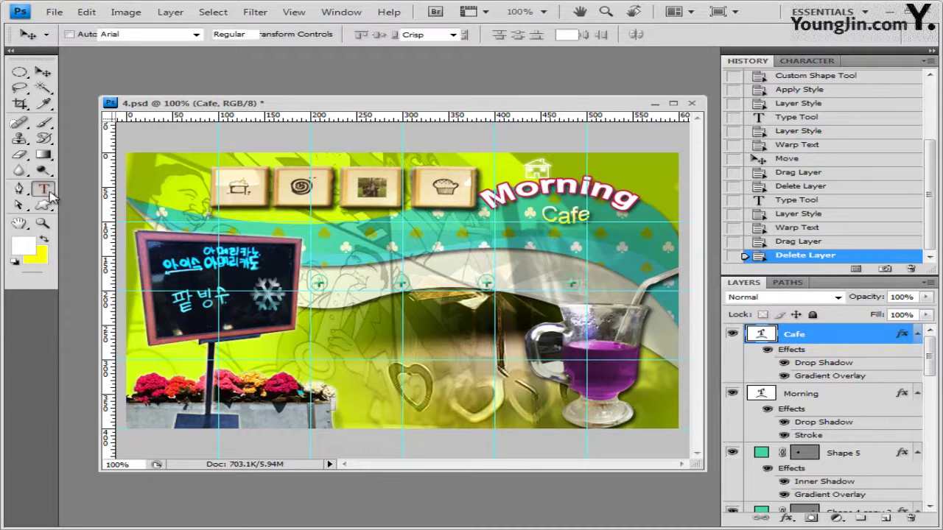
Add 'Intro' text in 16 pt teal #00a47c beside the first round icon
click(333, 285)
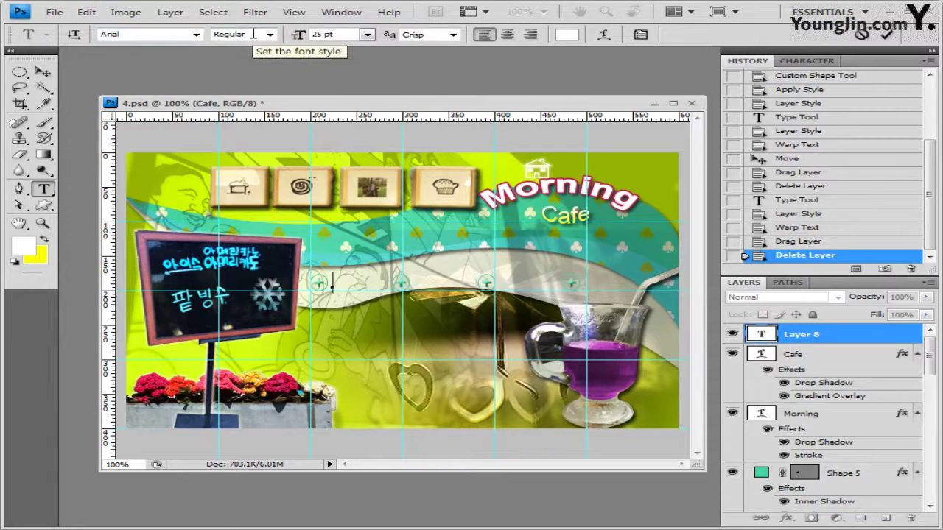
click(345, 37)
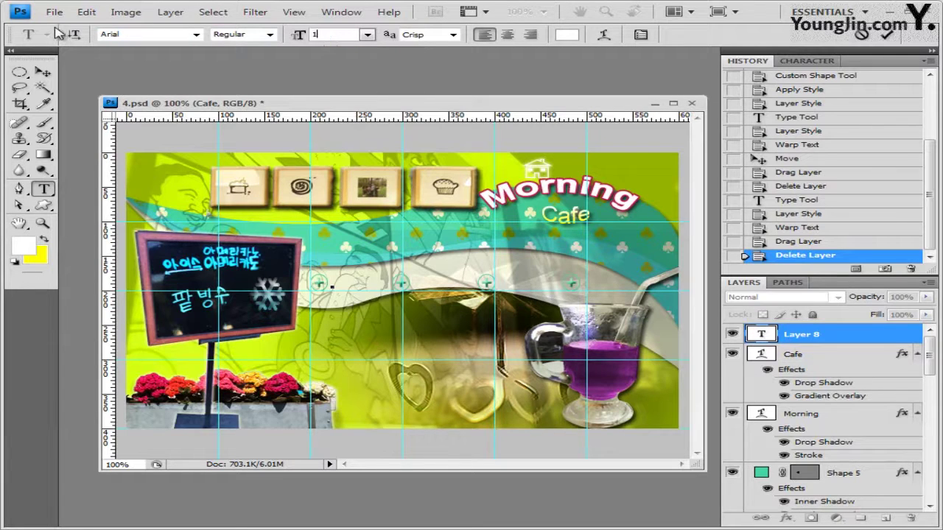
click(569, 35)
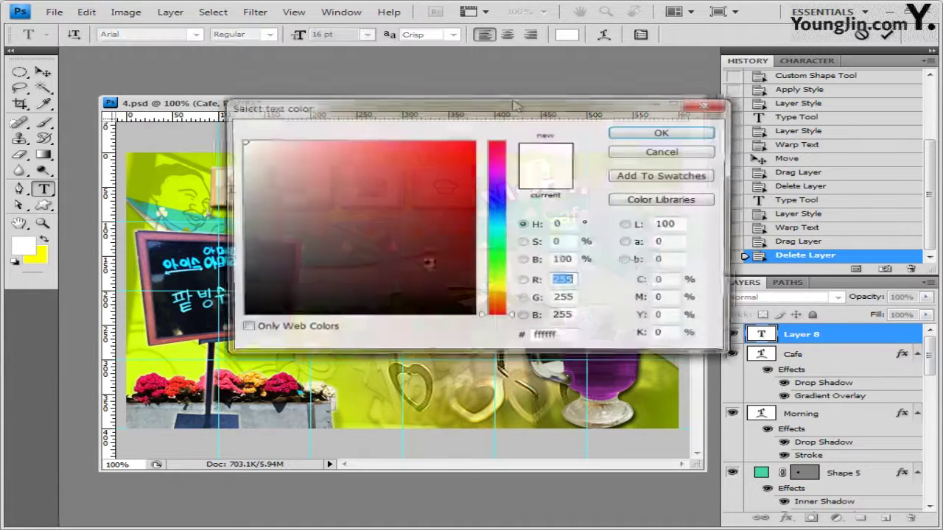
double_click(566, 337)
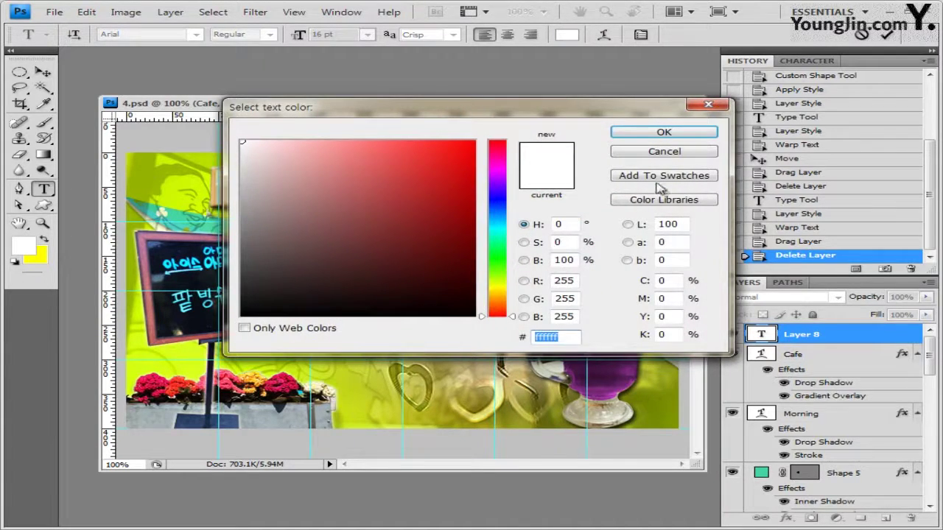
text(00a47c)
click(685, 132)
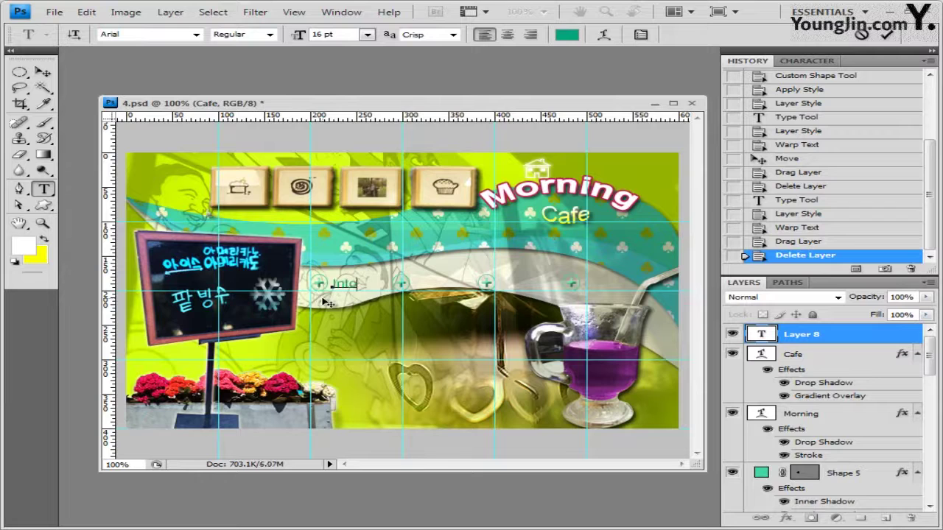
click(820, 336)
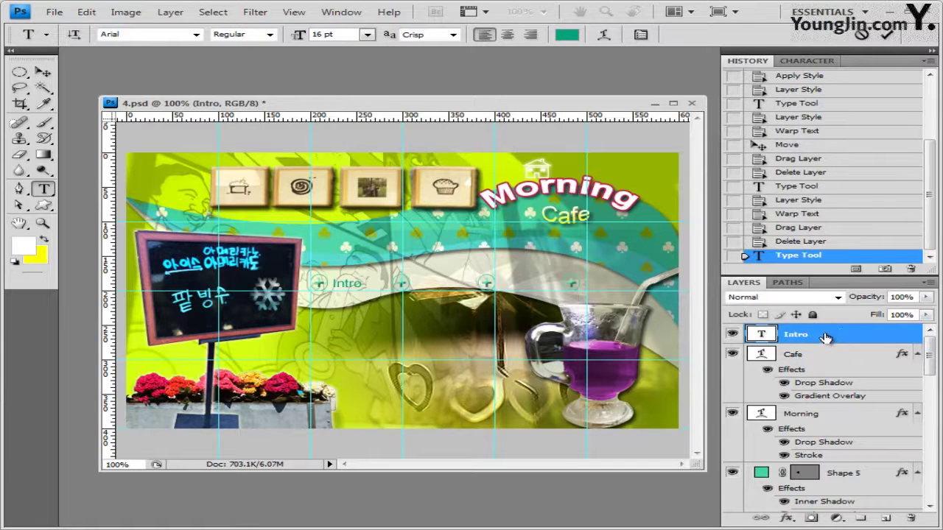
Apply Bevel and Emboss to the Intro text and duplicate its layer as 'Intro copy'
click(787, 519)
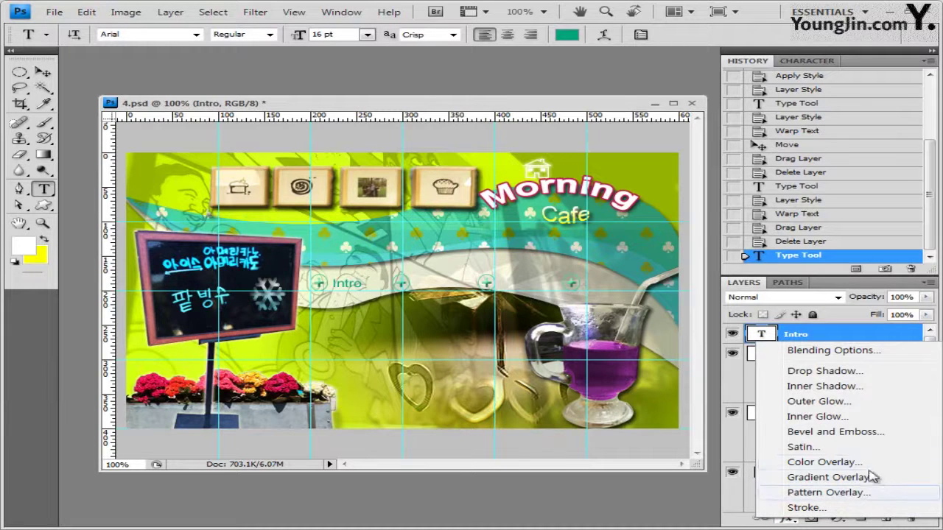
click(840, 432)
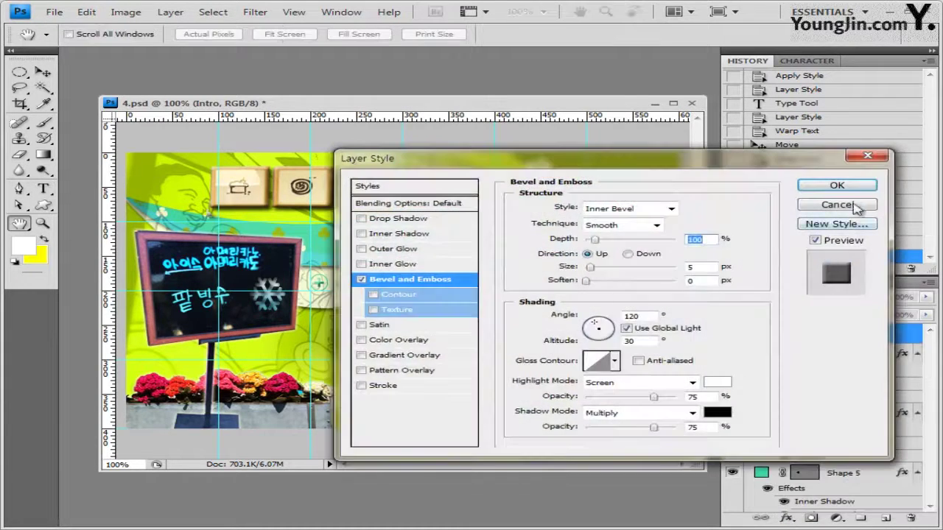
click(837, 185)
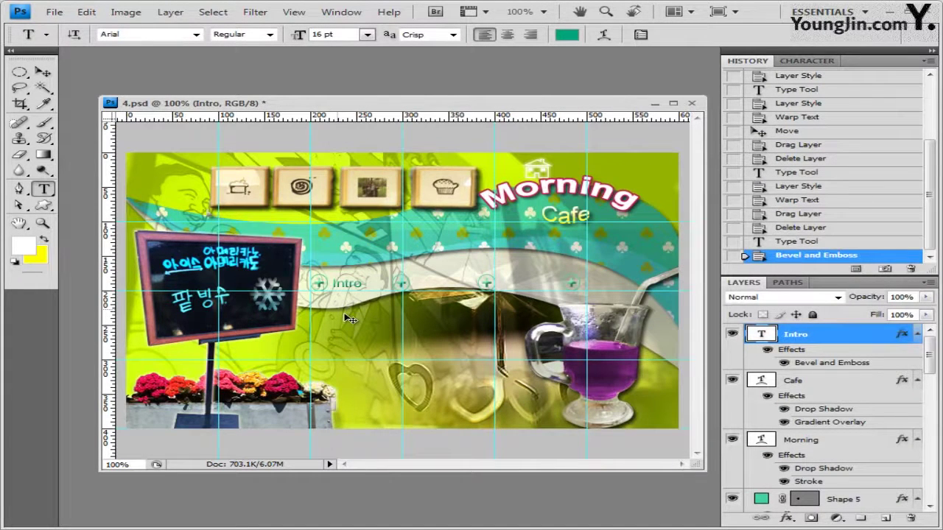
key(ctrl+j)
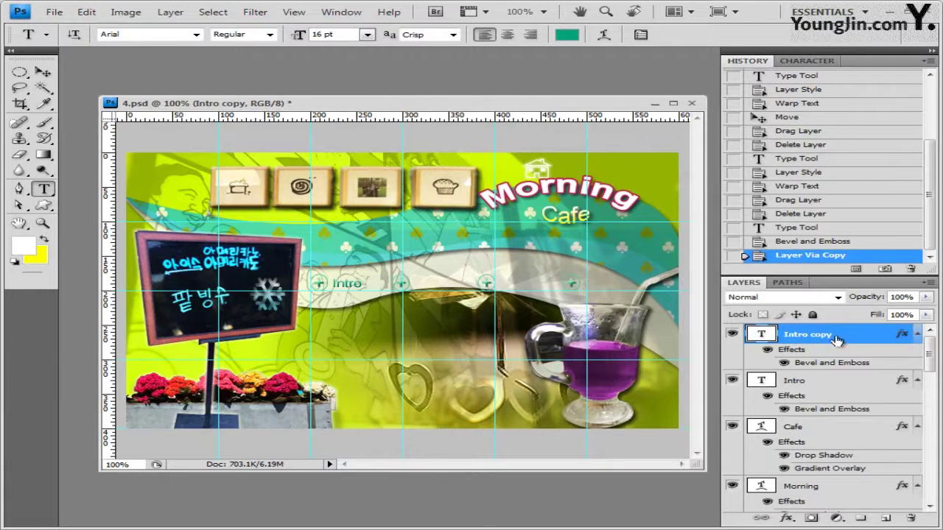
Duplicate the Intro text and place the copies on the second, third and last round icons
click(44, 73)
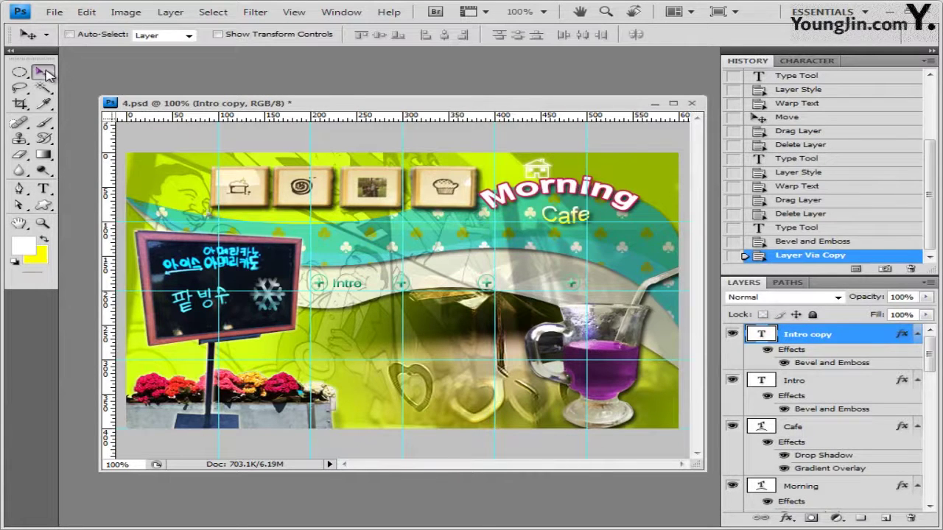
drag(352, 289, 433, 287)
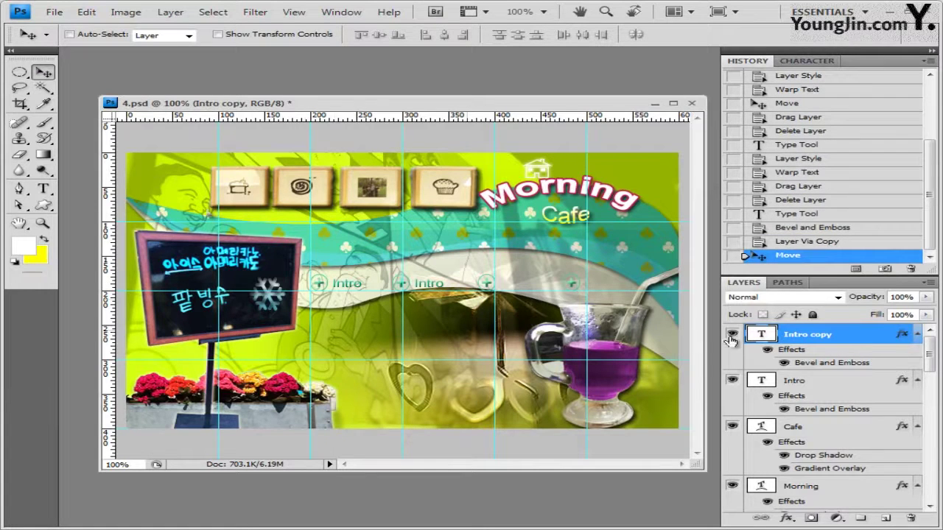
key(ctrl+j)
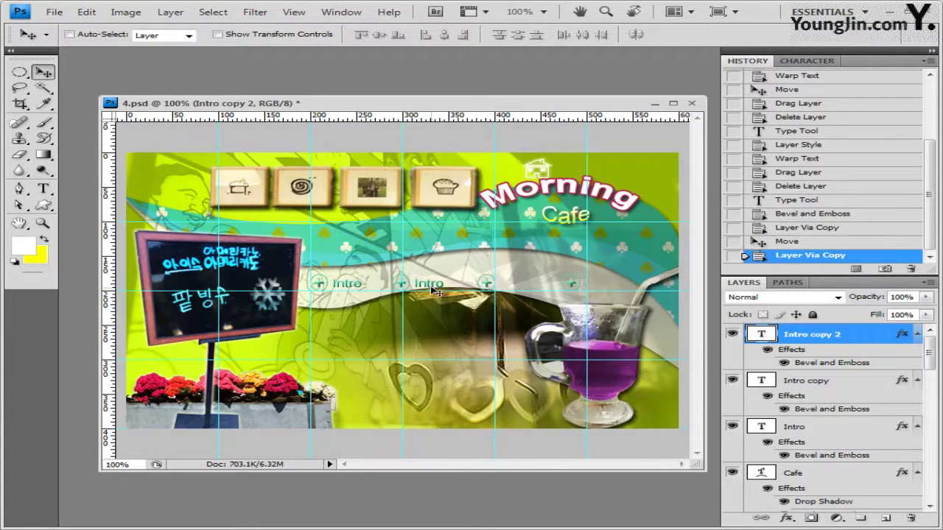
drag(435, 290, 519, 289)
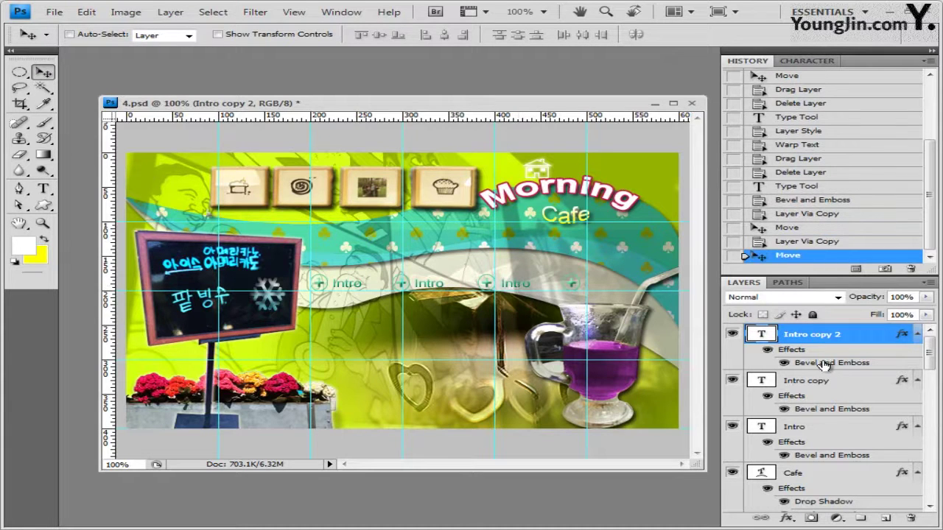
key(ctrl+j)
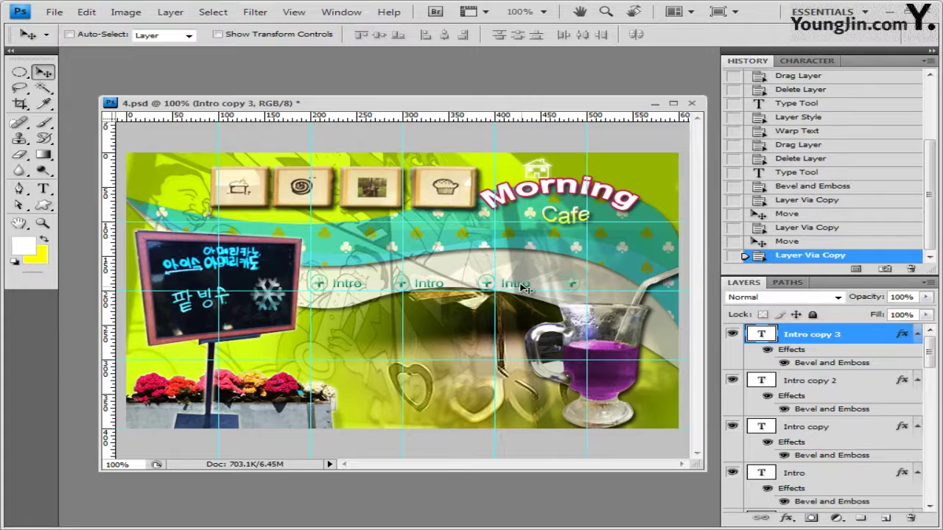
drag(528, 289, 606, 285)
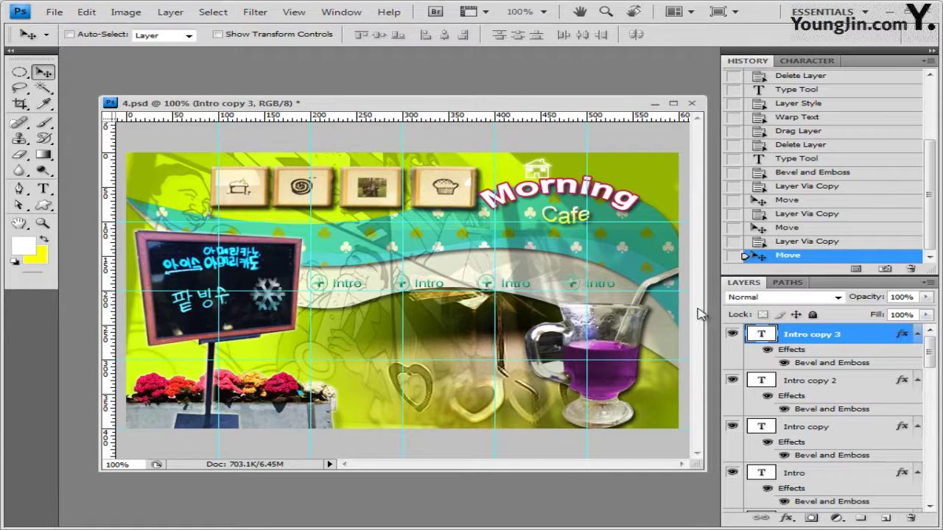
Relabel the copies Drink, Cafe and Event, then begin a new text near the top-right
click(43, 188)
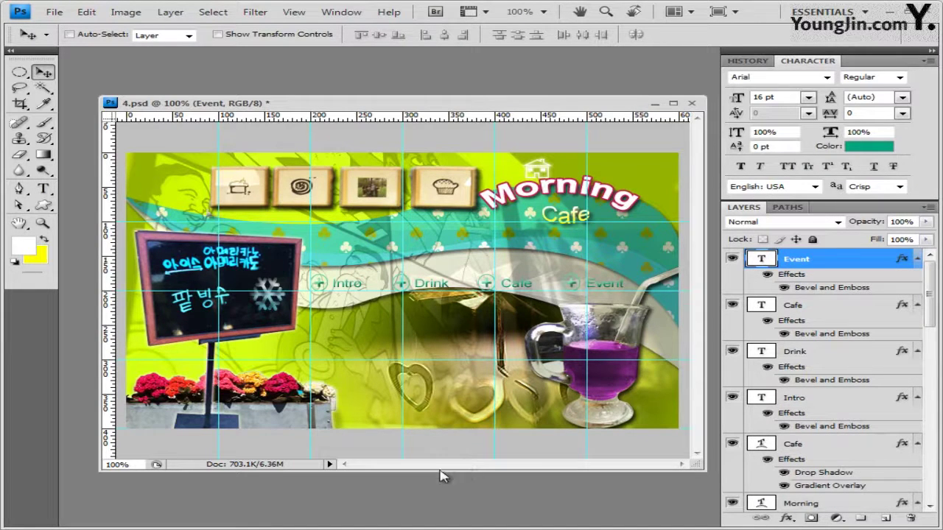
click(43, 193)
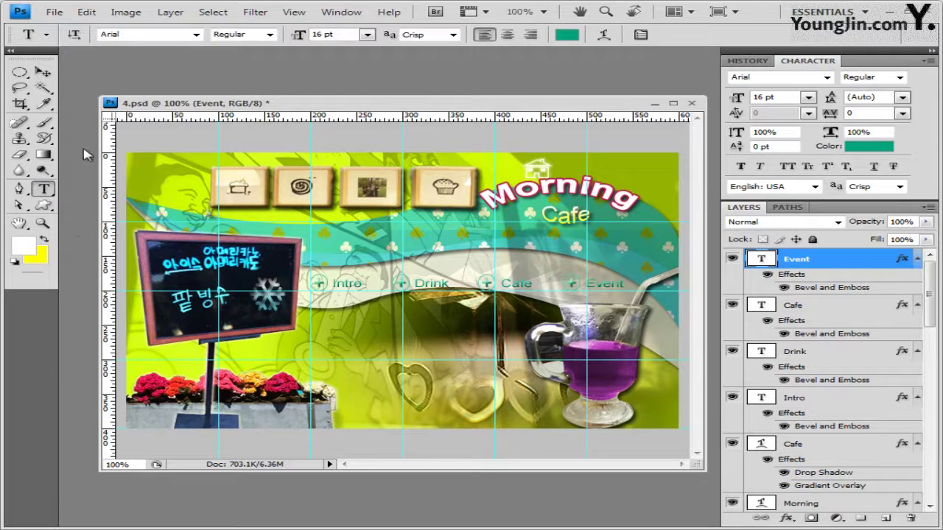
click(566, 157)
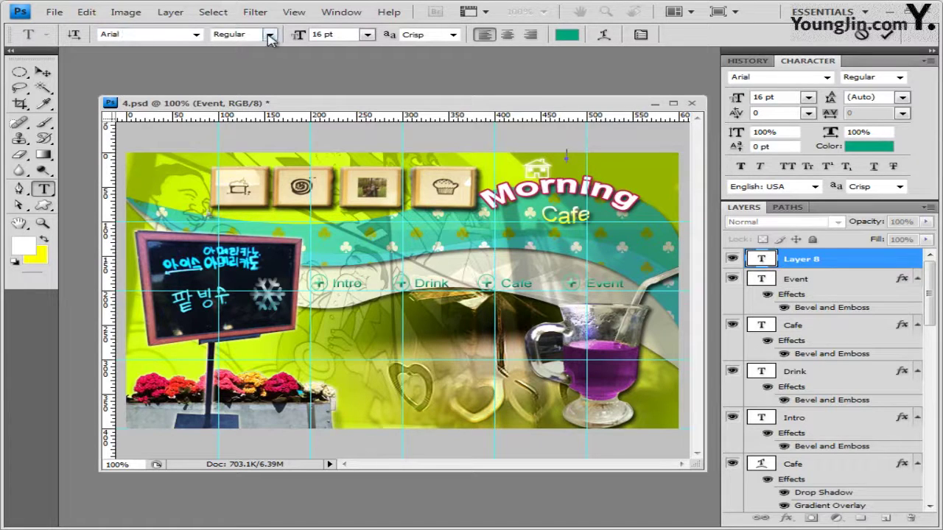
click(319, 34)
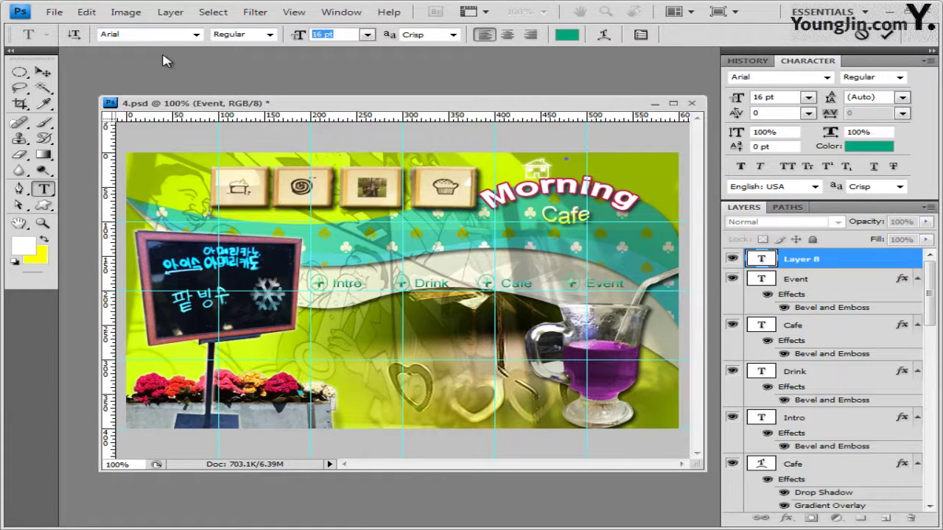
text(18)
click(567, 35)
drag(338, 194, 168, 105)
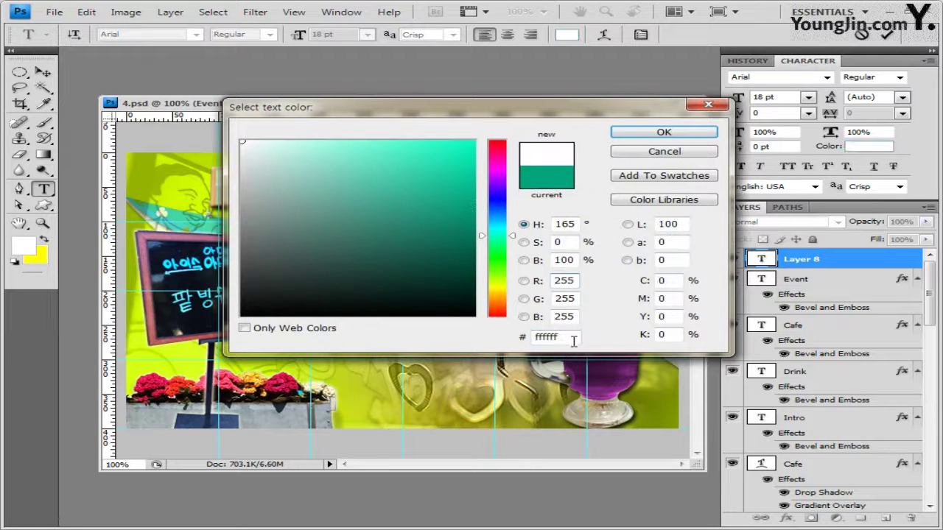
click(672, 134)
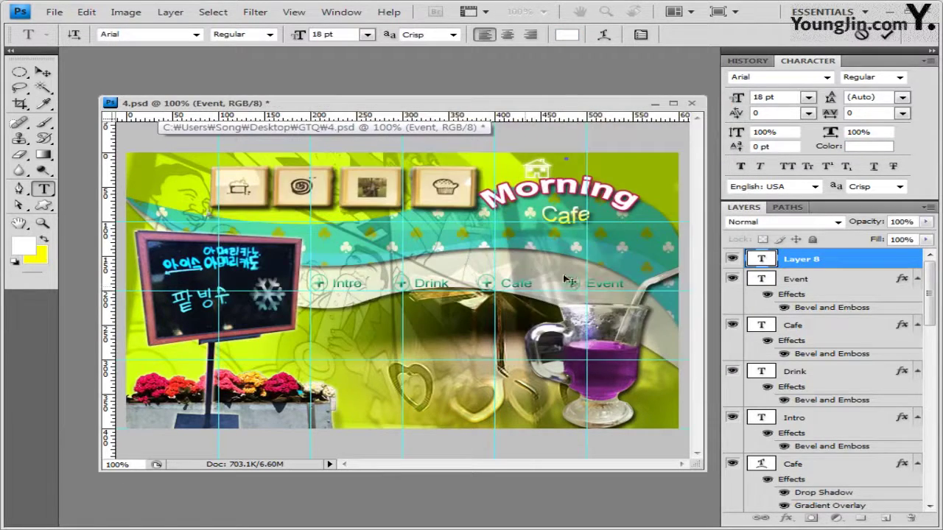
key(ctrl+v)
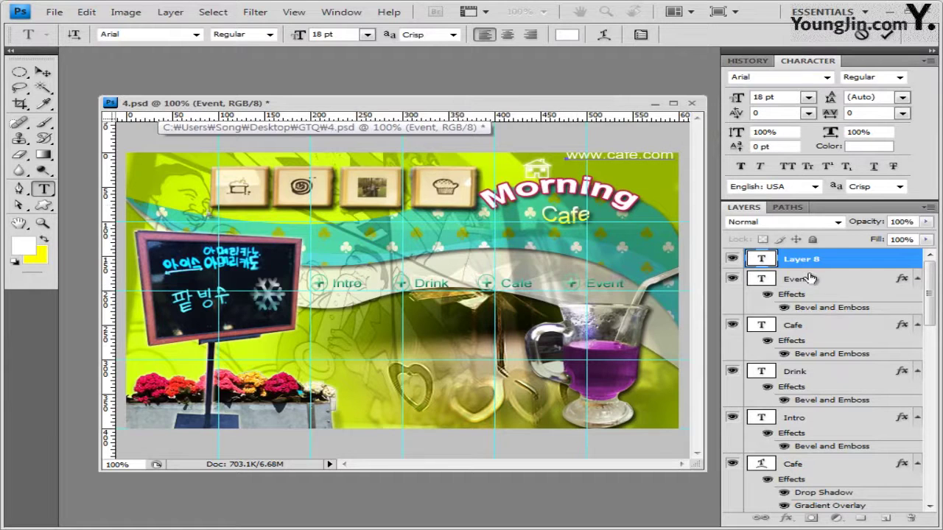
click(801, 260)
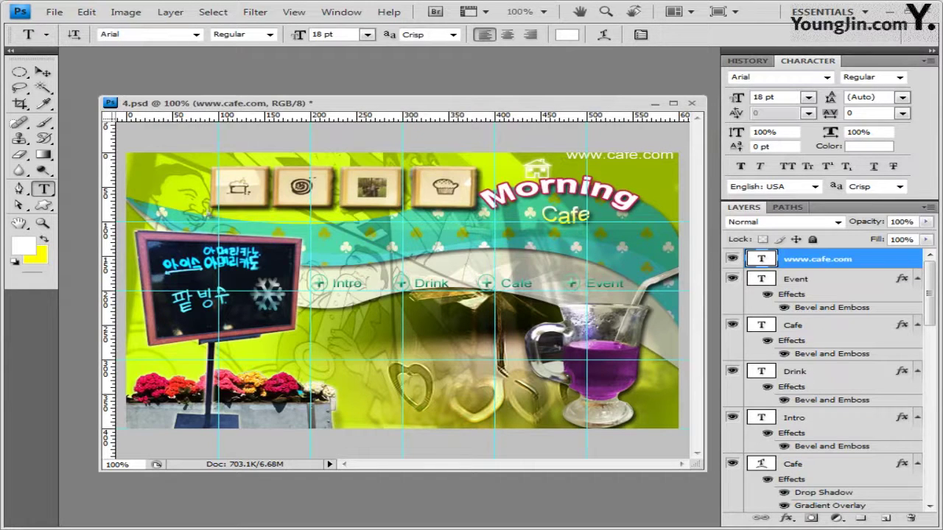
click(789, 520)
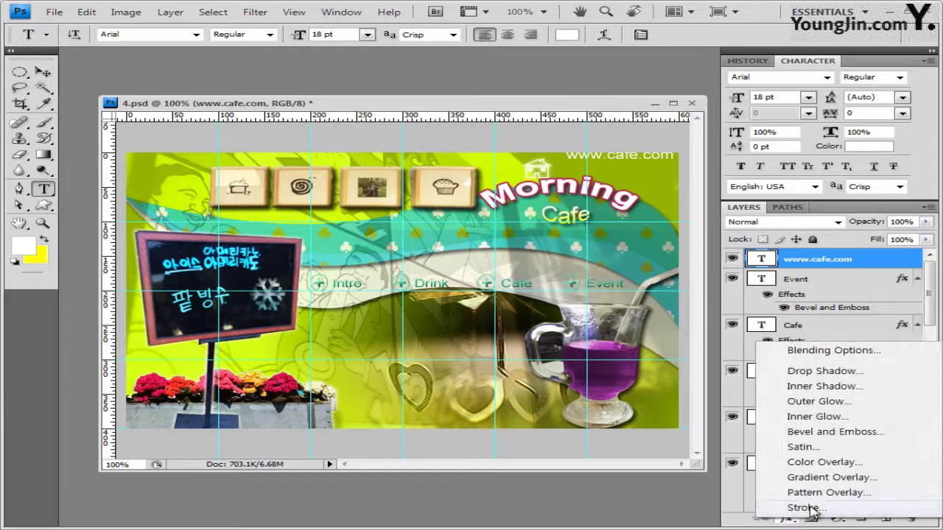
click(825, 512)
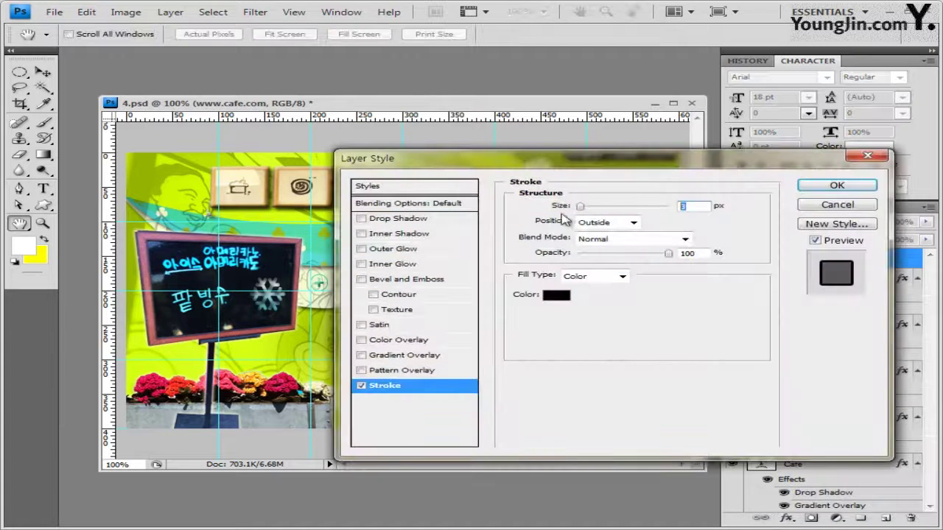
click(554, 295)
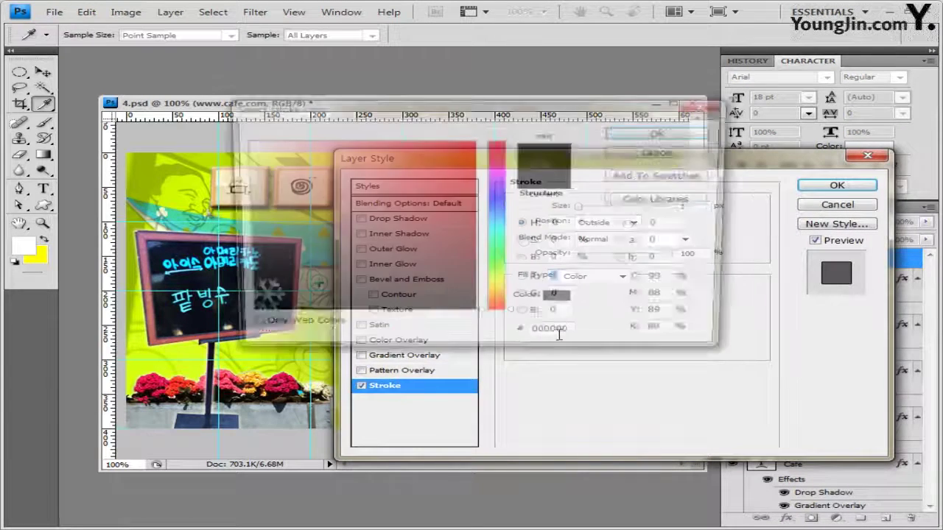
click(566, 335)
click(682, 133)
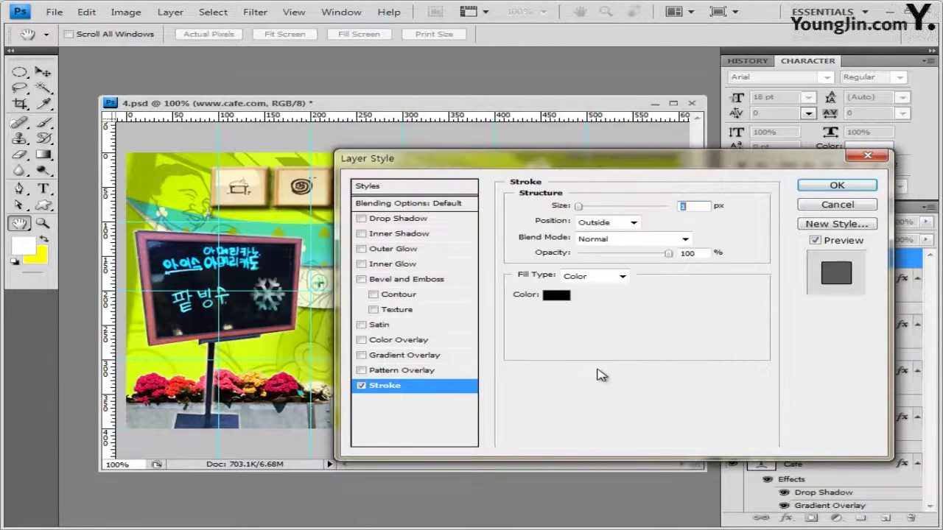
click(410, 250)
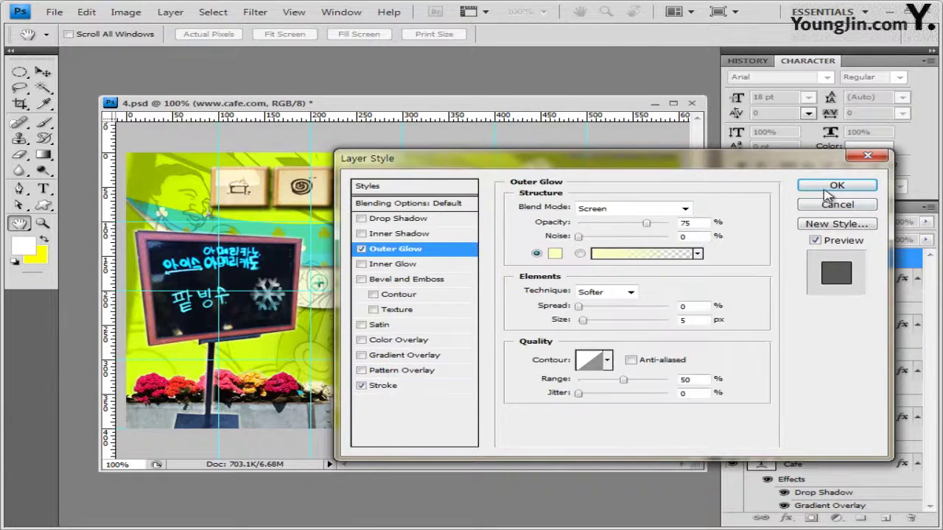
click(826, 189)
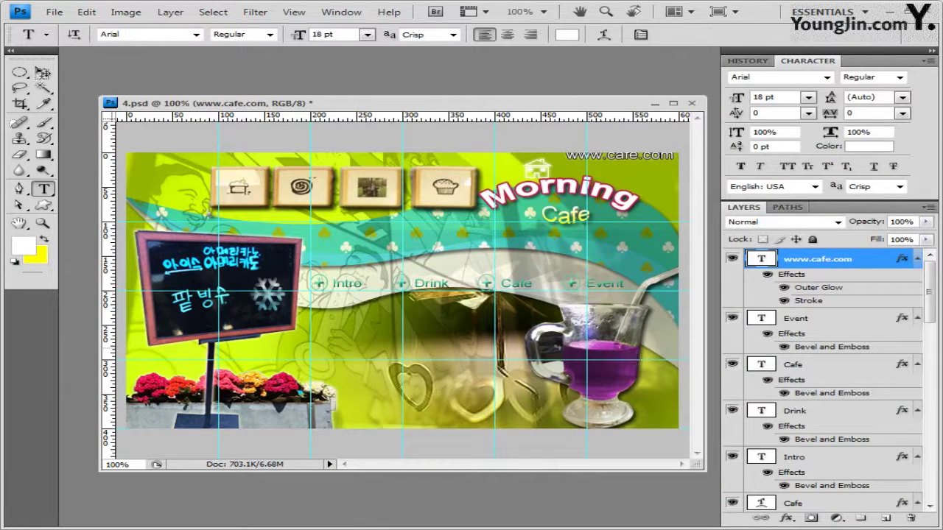
click(43, 72)
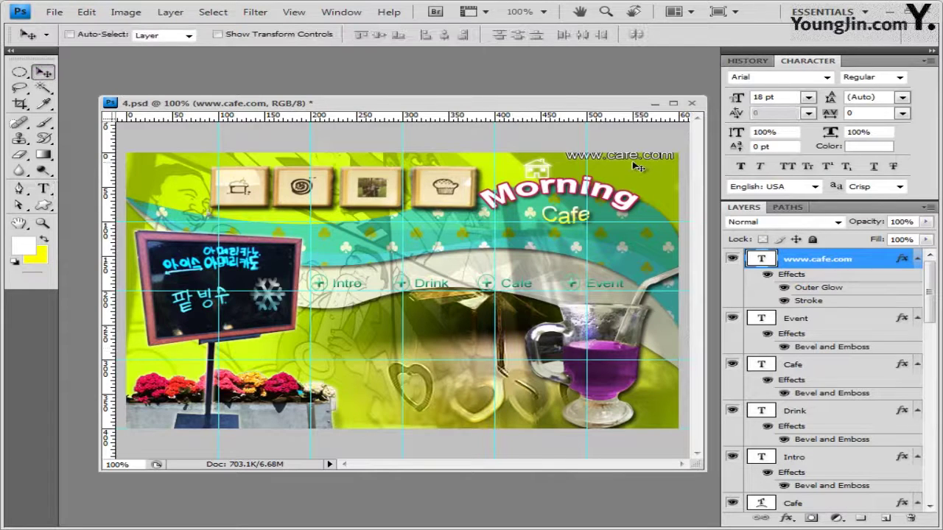
drag(628, 169, 635, 181)
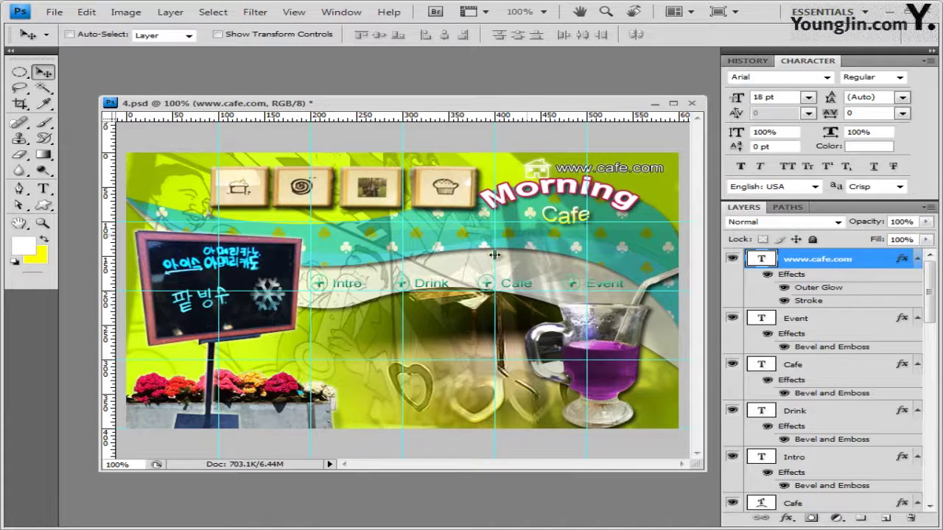
Save the poster in its current format and clear all guides
click(60, 14)
click(66, 183)
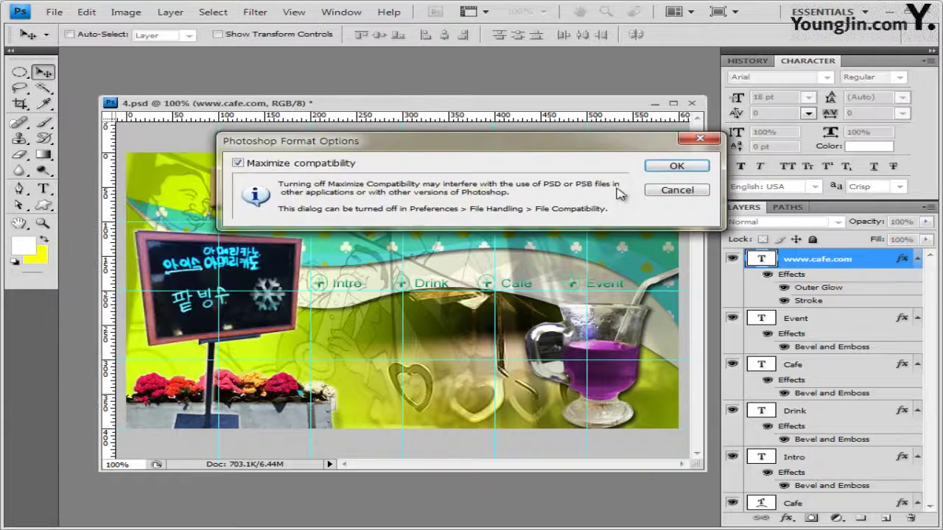
click(676, 166)
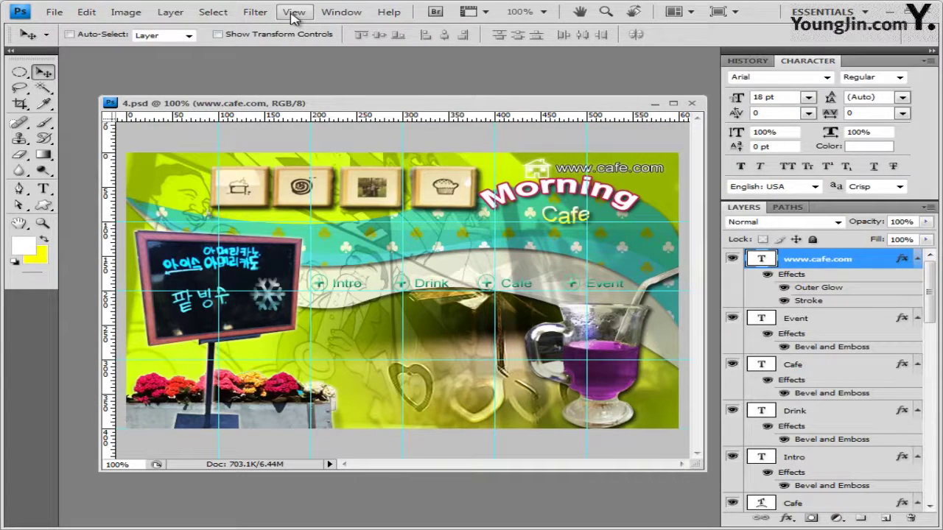
click(293, 16)
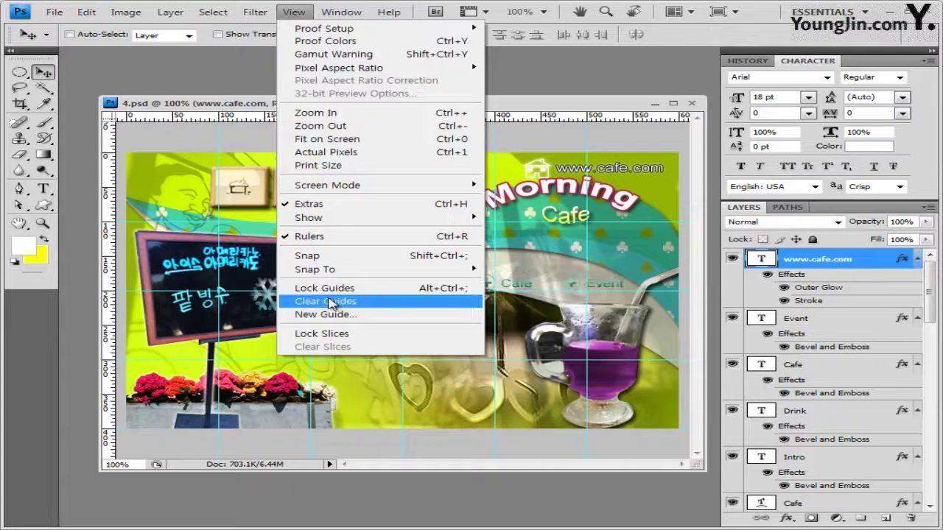
click(329, 298)
Save a JPEG copy named like the third exam file but numbered 4
click(54, 12)
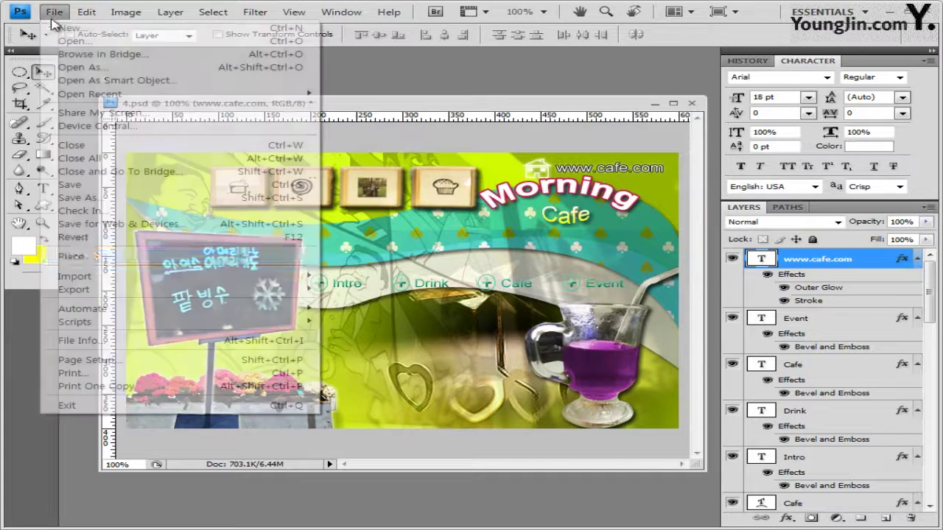
click(82, 198)
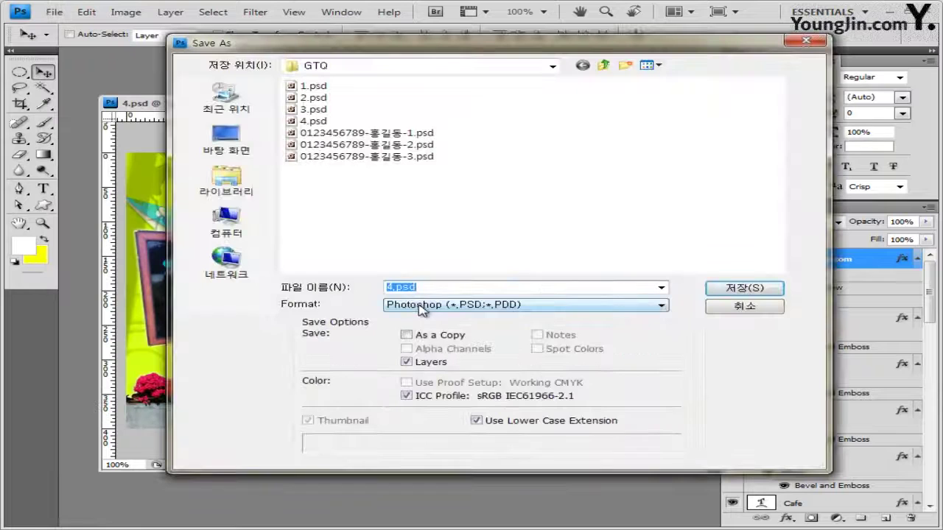
click(420, 305)
click(453, 382)
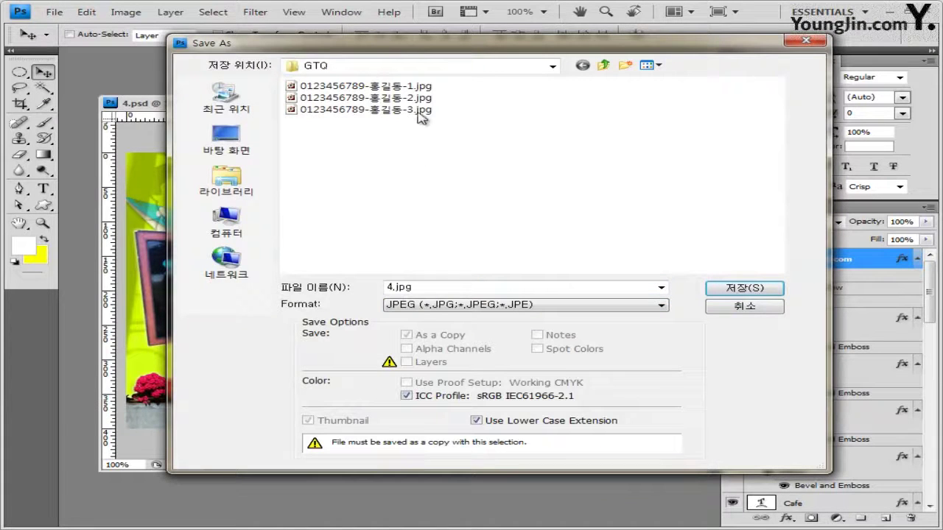
click(420, 109)
click(488, 287)
click(489, 287)
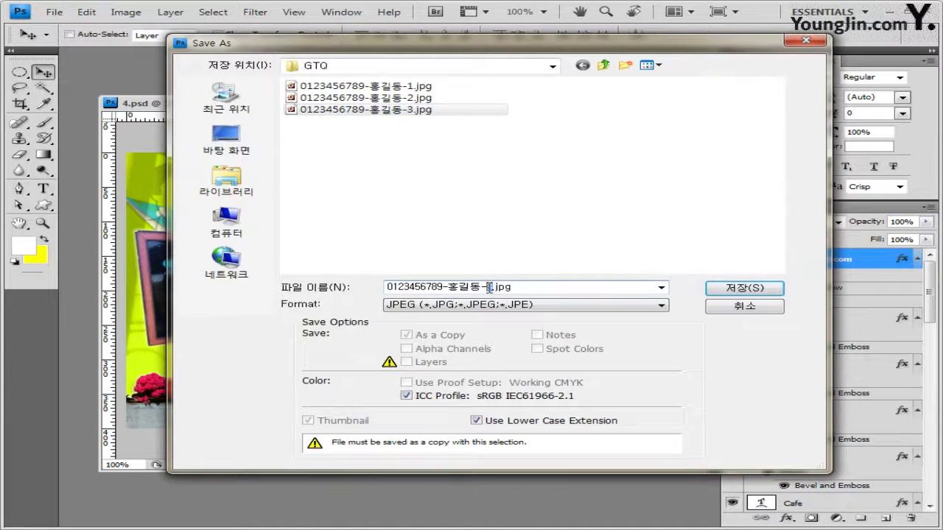
text(4)
click(744, 288)
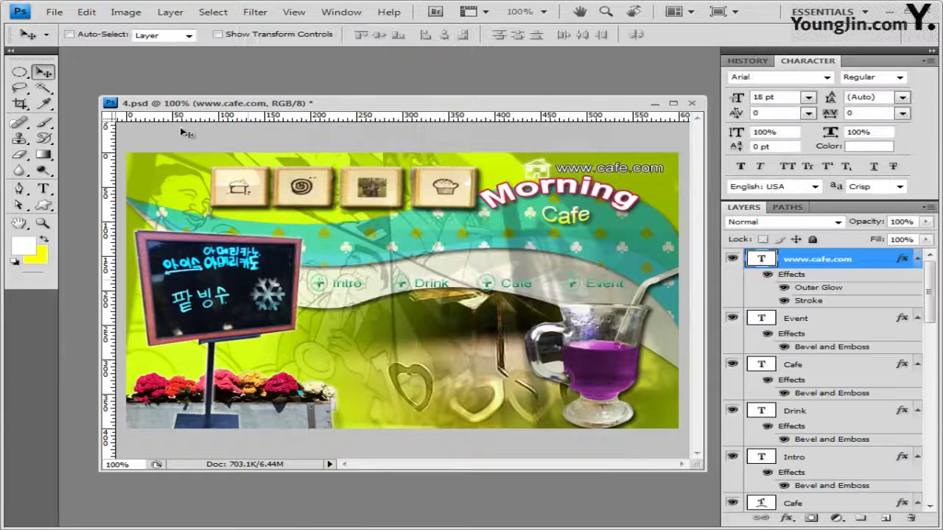
Resize the image to a width of 60 pixels
click(125, 12)
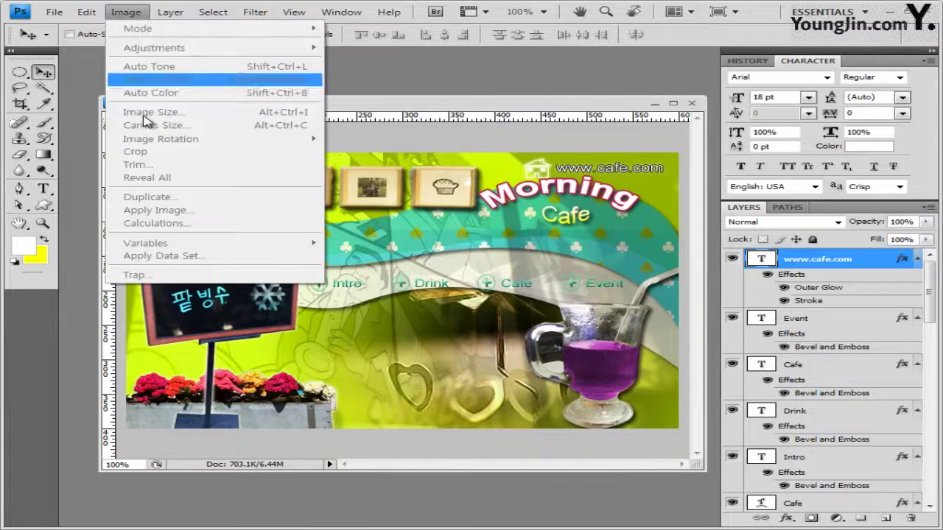
click(158, 114)
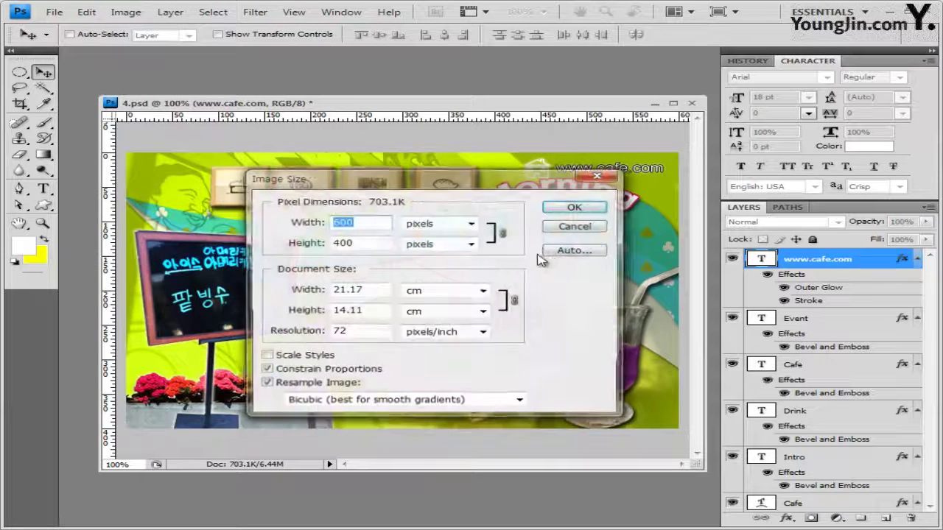
text(60)
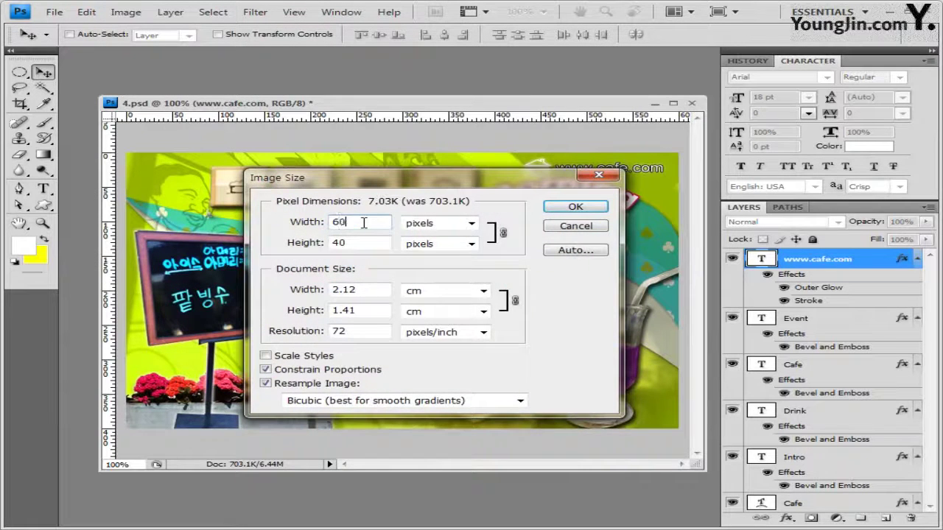
click(580, 207)
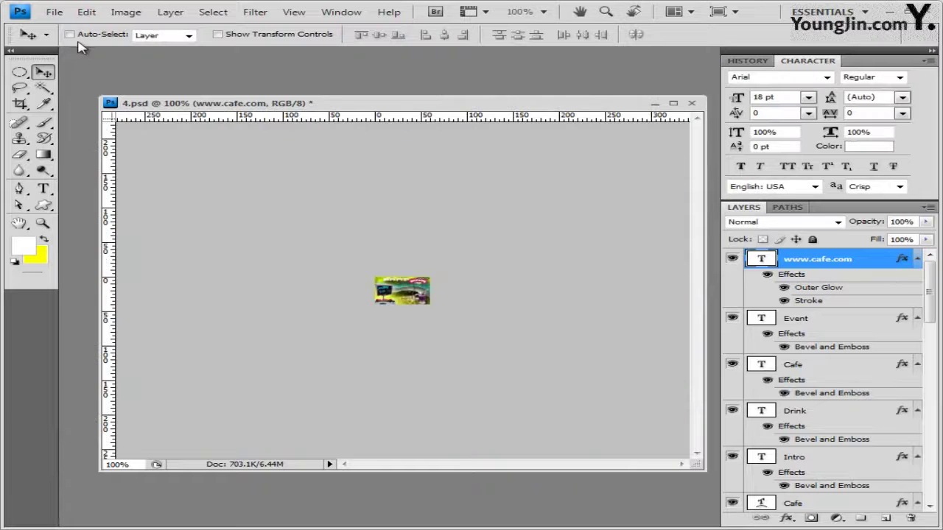
Save the small poster as a PSD ending in -4 and close the document
click(55, 14)
click(81, 197)
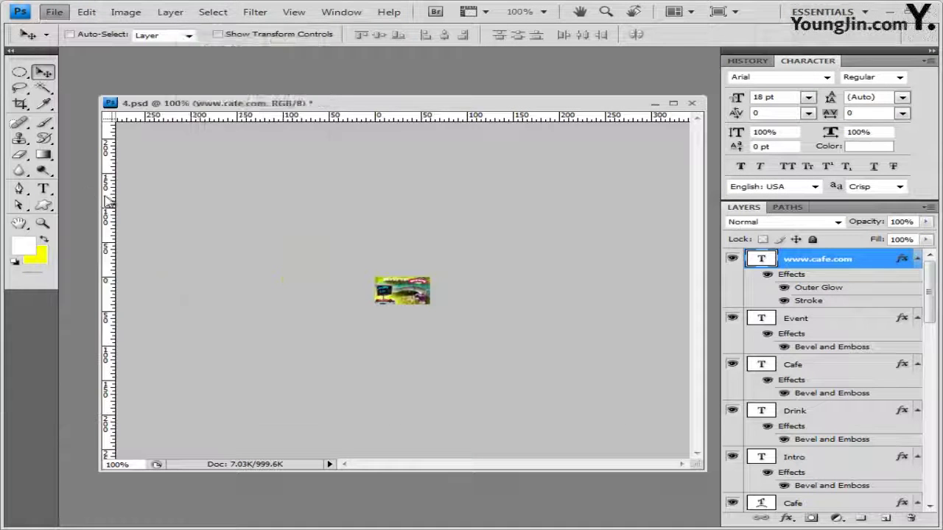
click(369, 156)
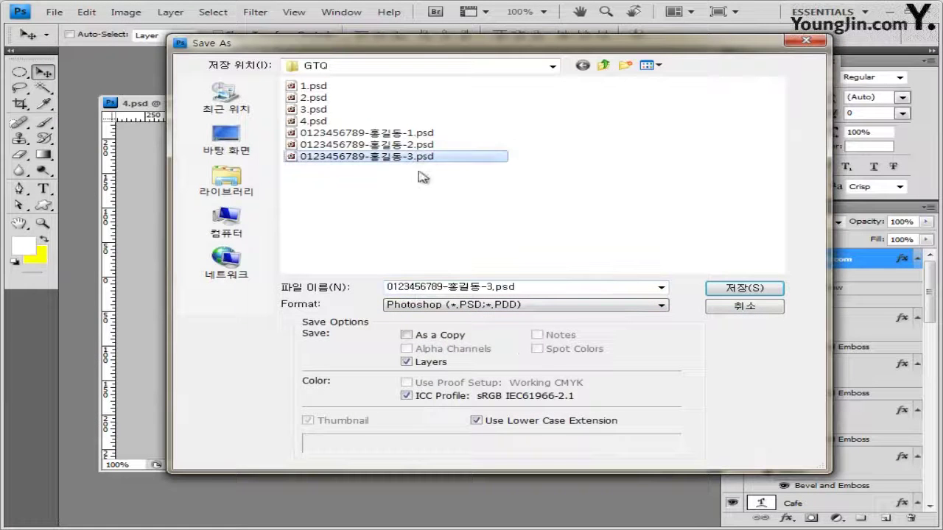
click(504, 286)
click(493, 287)
key(BackSpace)
text(4)
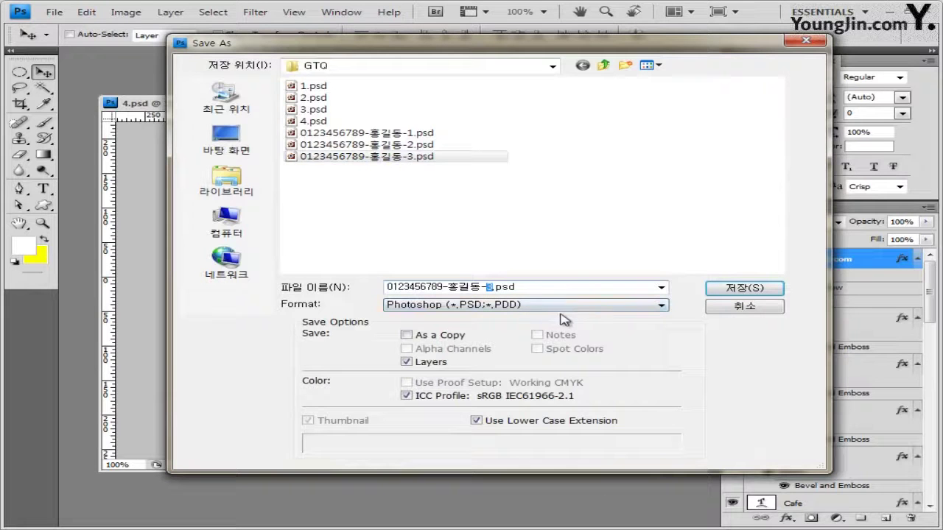
click(745, 290)
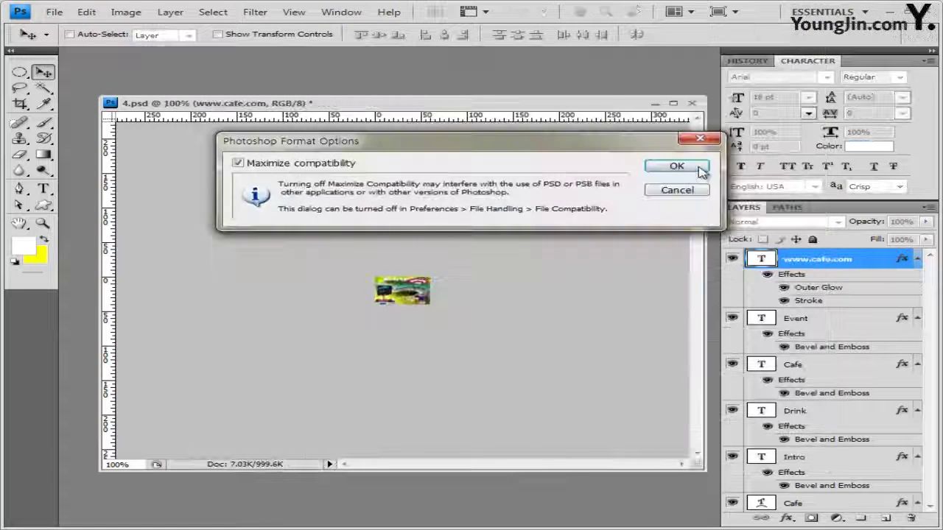
click(678, 168)
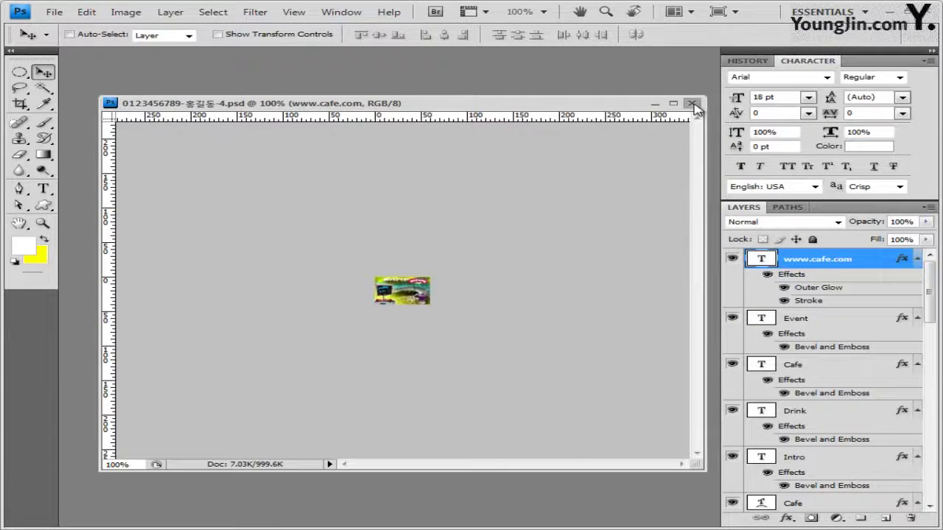
click(691, 103)
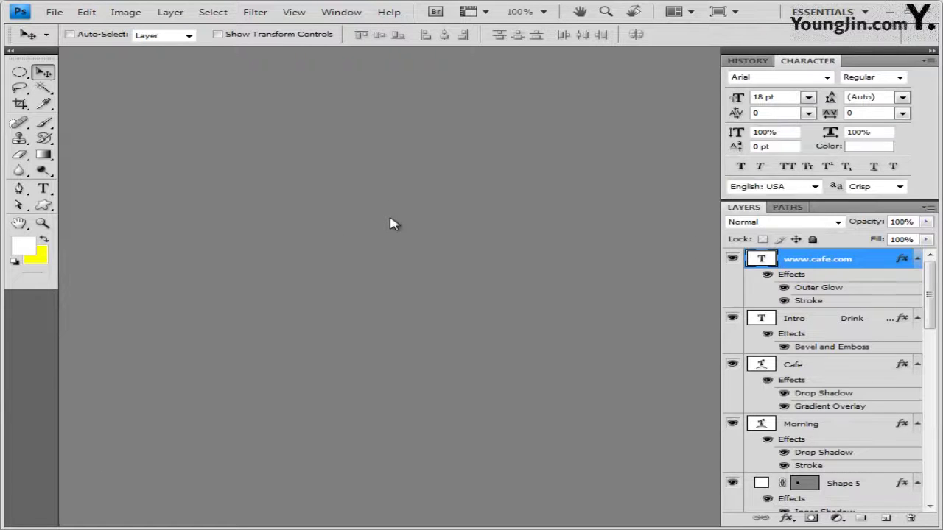
double_click(391, 224)
drag(507, 243, 445, 149)
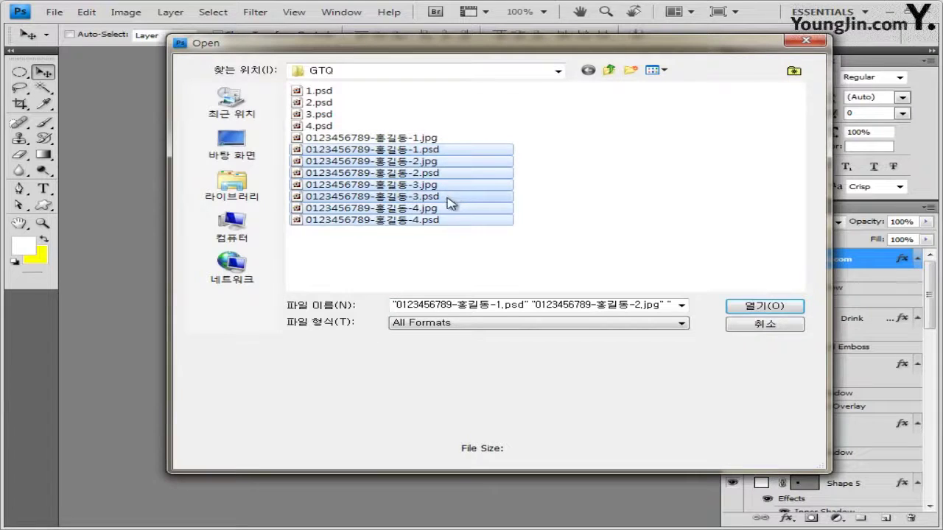
drag(583, 268, 369, 137)
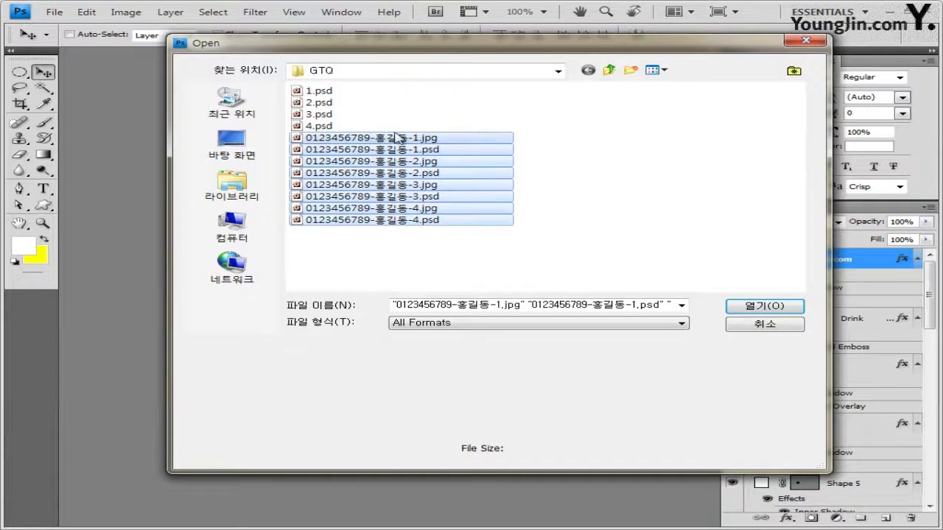
click(779, 334)
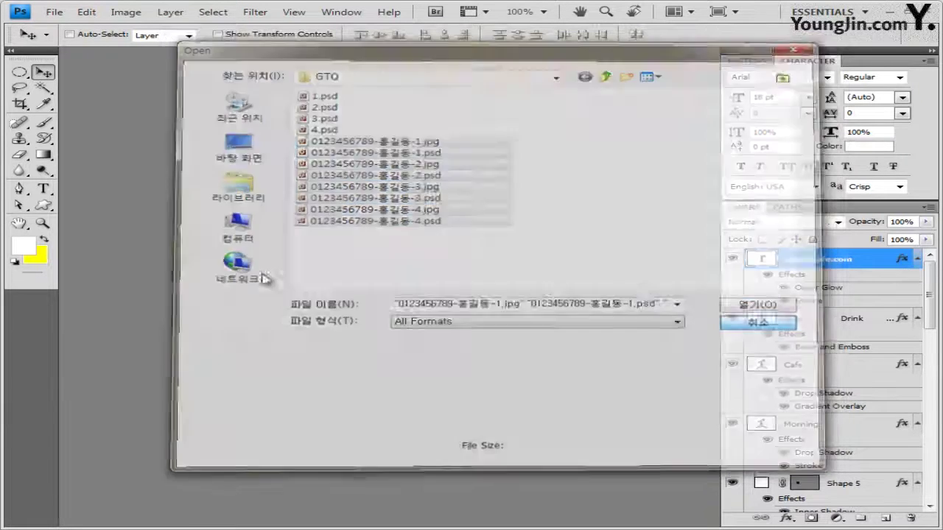